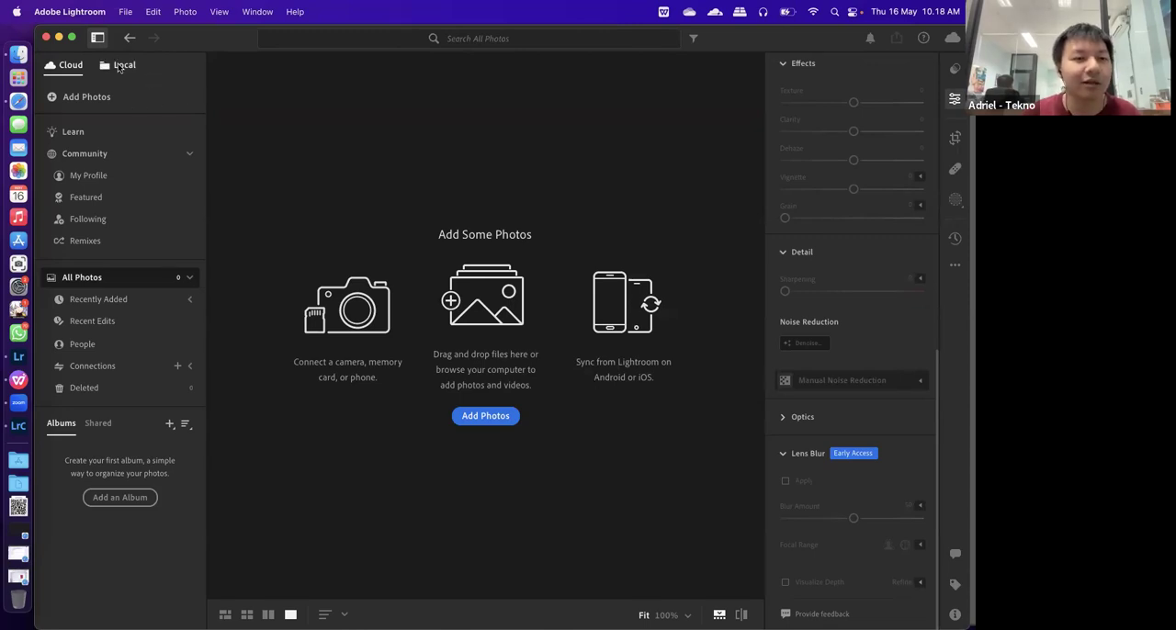
Switch to the locally stored photos and look through the Materi Foto folder in a grid layout
click(119, 68)
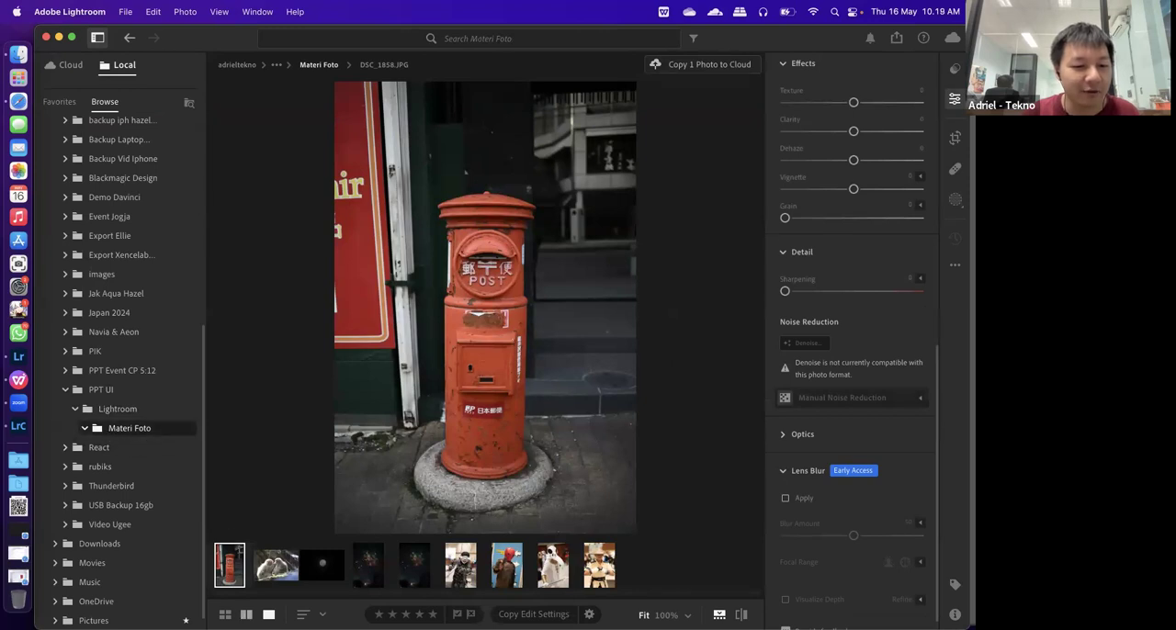
click(225, 615)
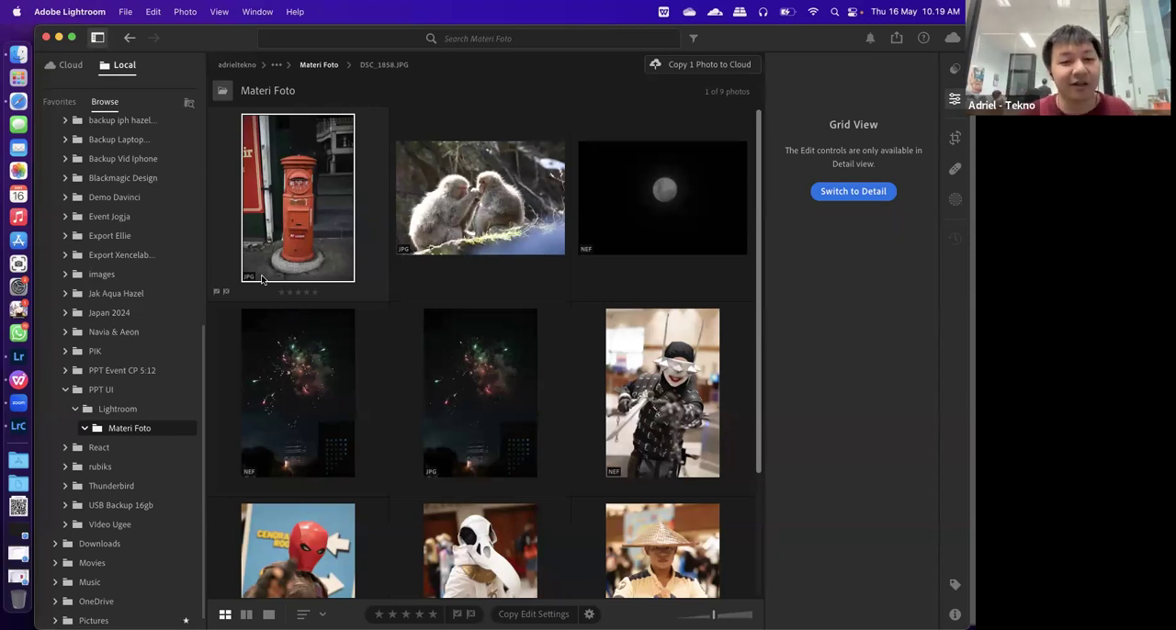
scroll(538, 381, down, 4)
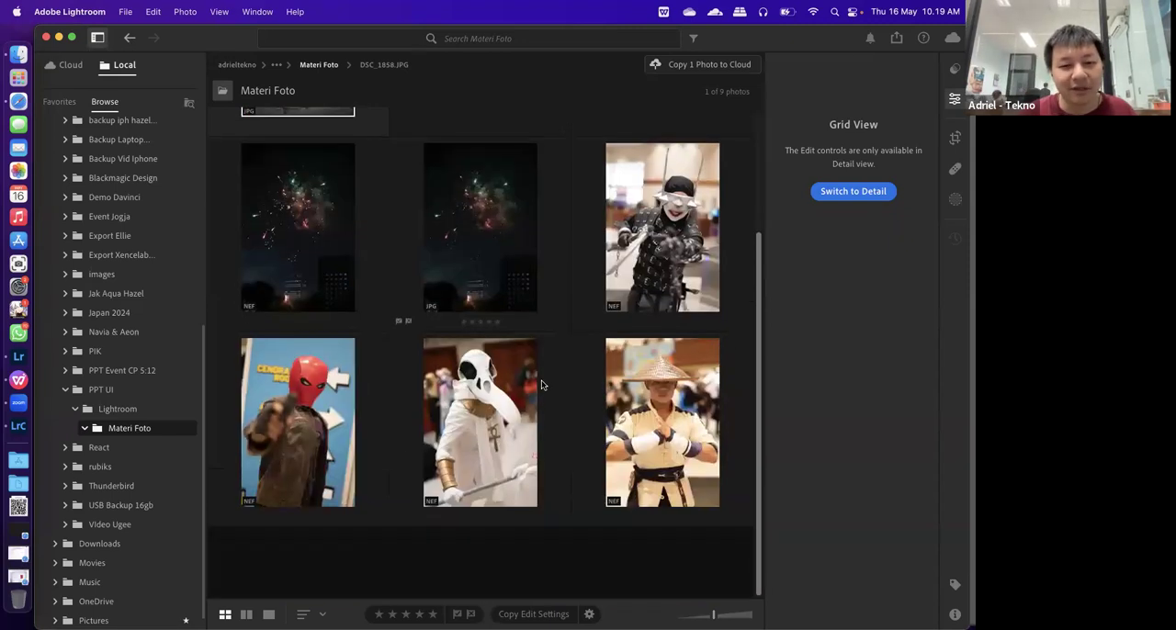
scroll(528, 396, up, 2)
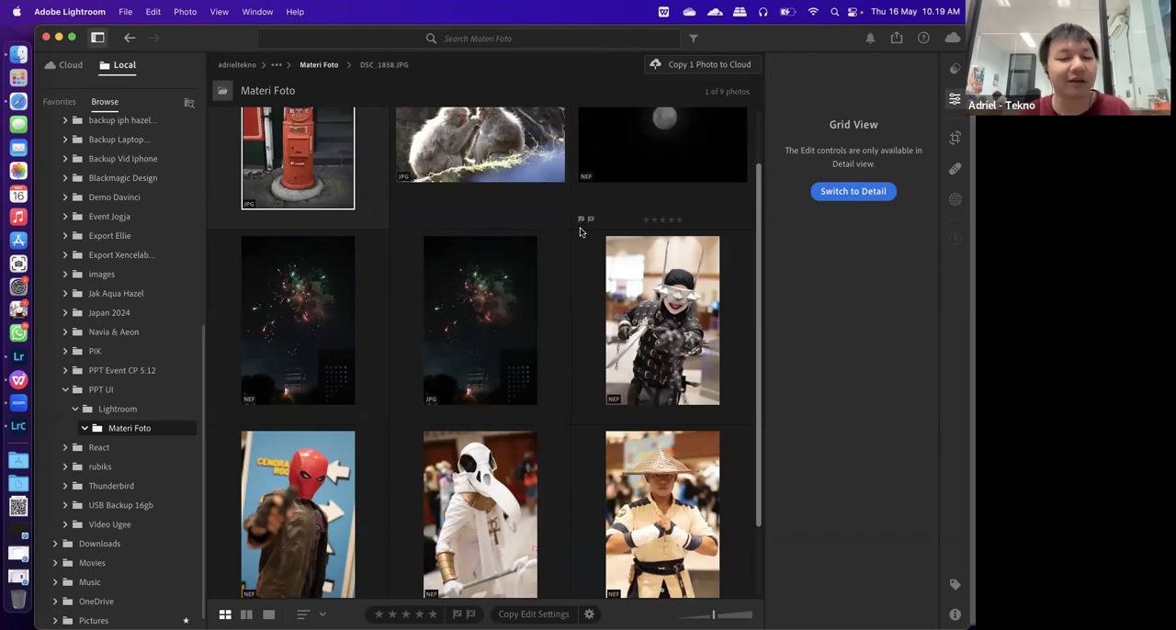
scroll(545, 346, down, 2)
scroll(545, 347, up, 3)
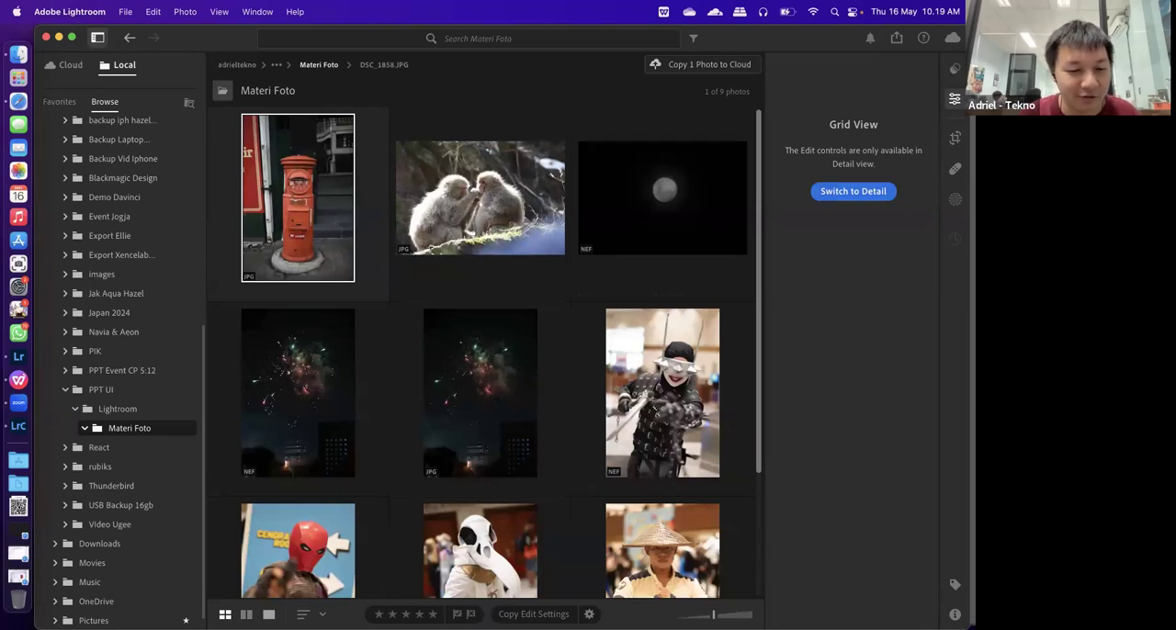
Show the red postbox photo on its own with the presets displayed in place of the edit controls
click(268, 614)
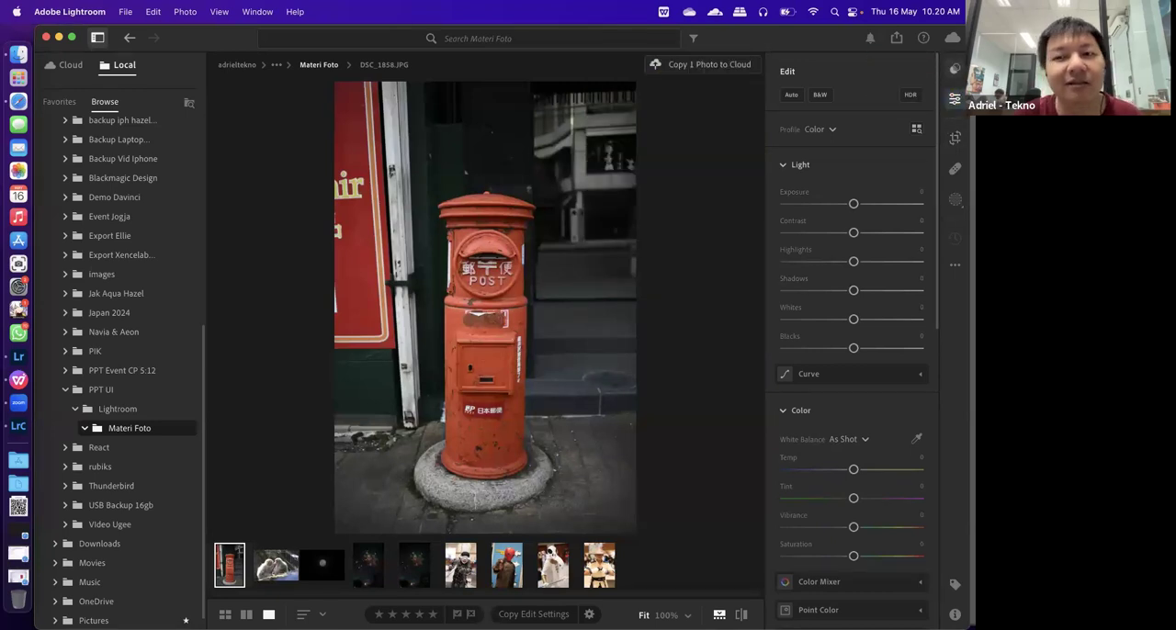
click(955, 69)
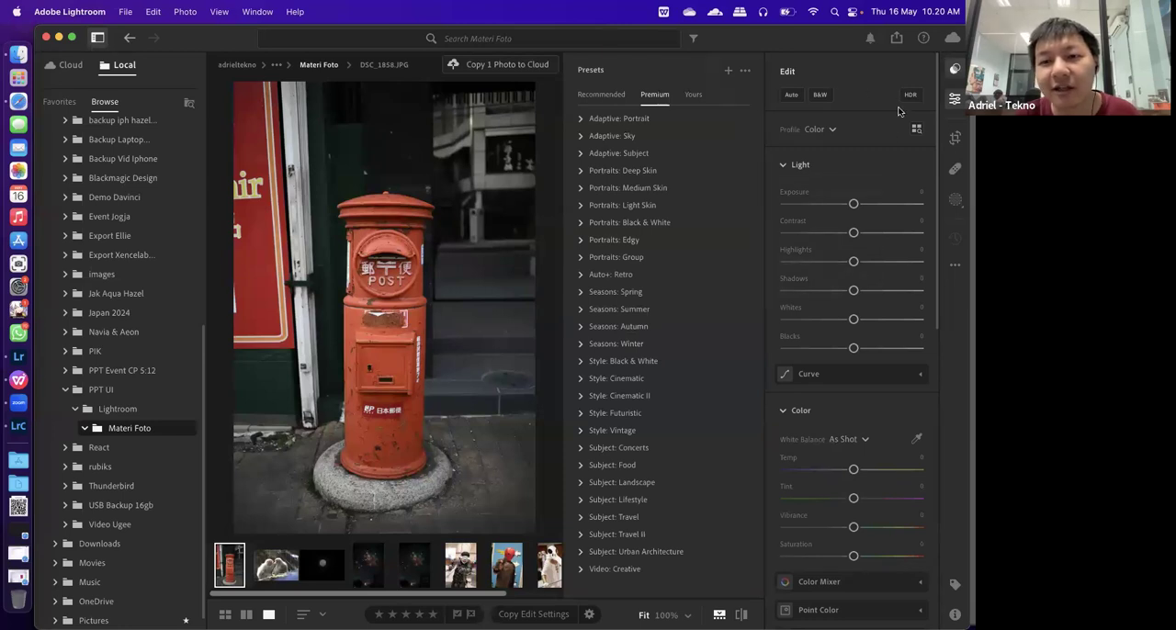
click(954, 99)
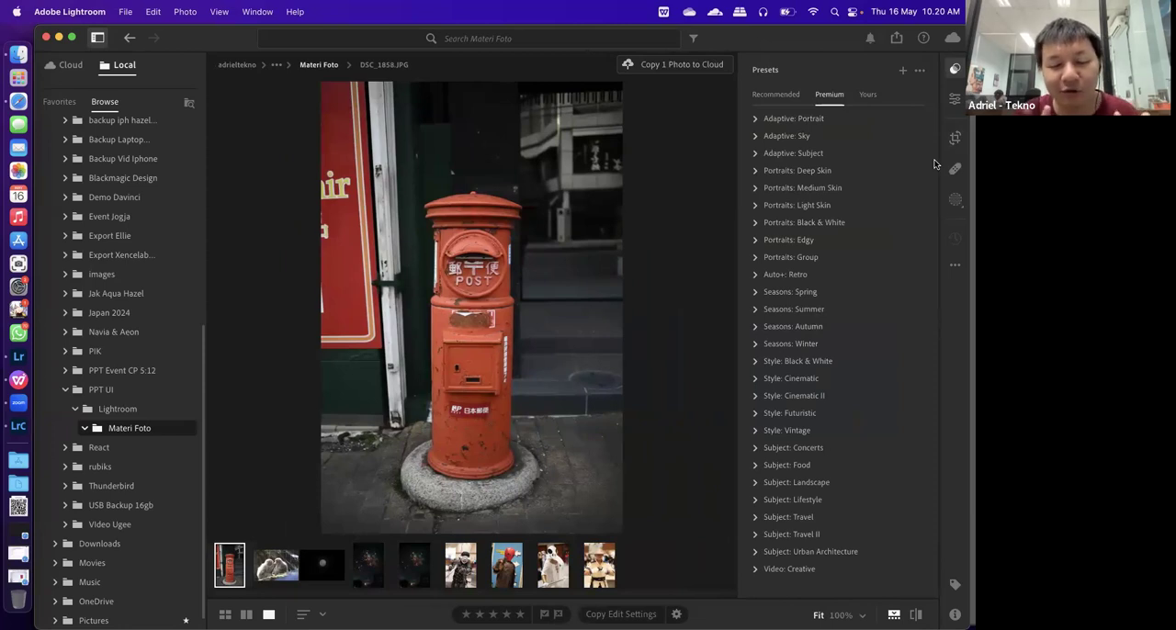
Apply the CN14 preset from the premium Style: Cinematic II group to the postbox photo and adjust the preset's amount
click(777, 97)
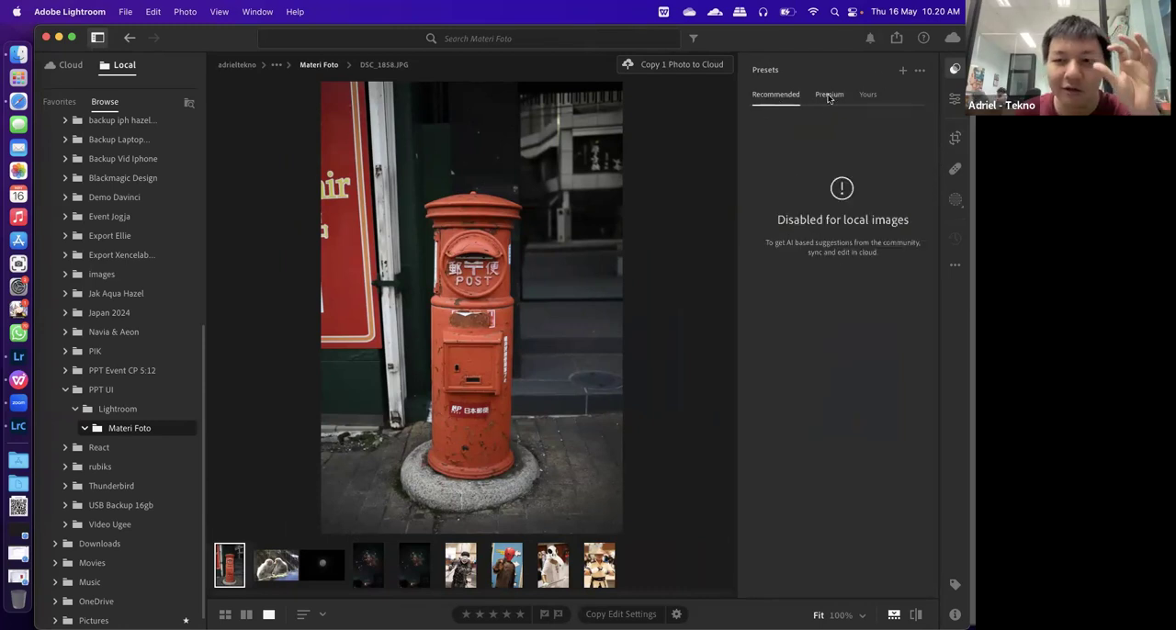
click(829, 95)
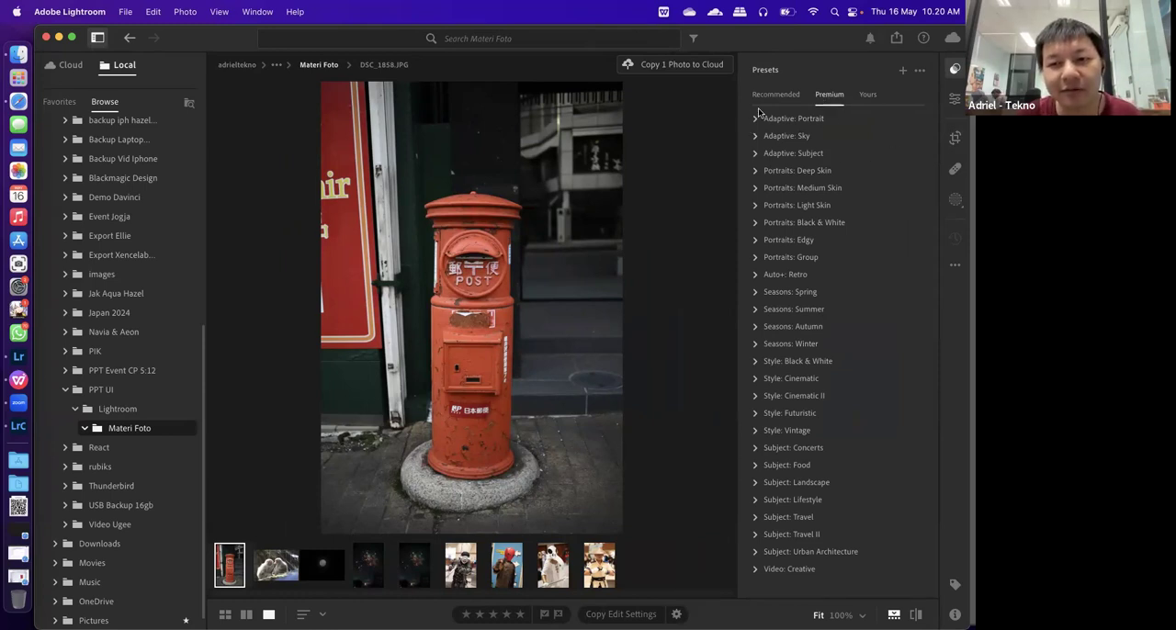
click(868, 99)
click(834, 96)
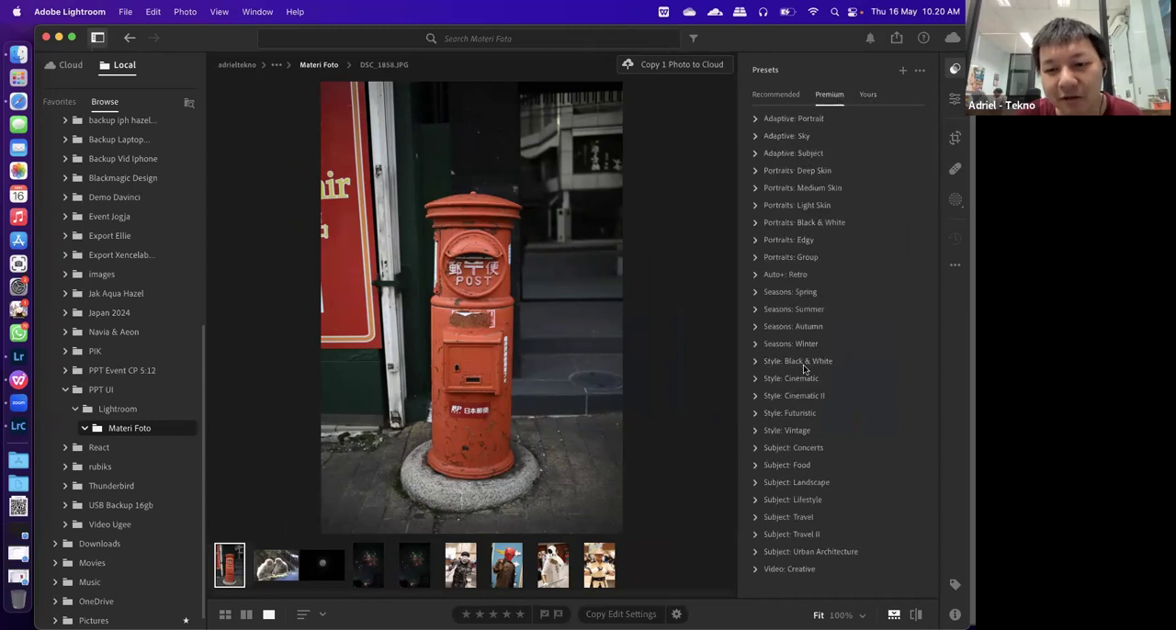
click(759, 397)
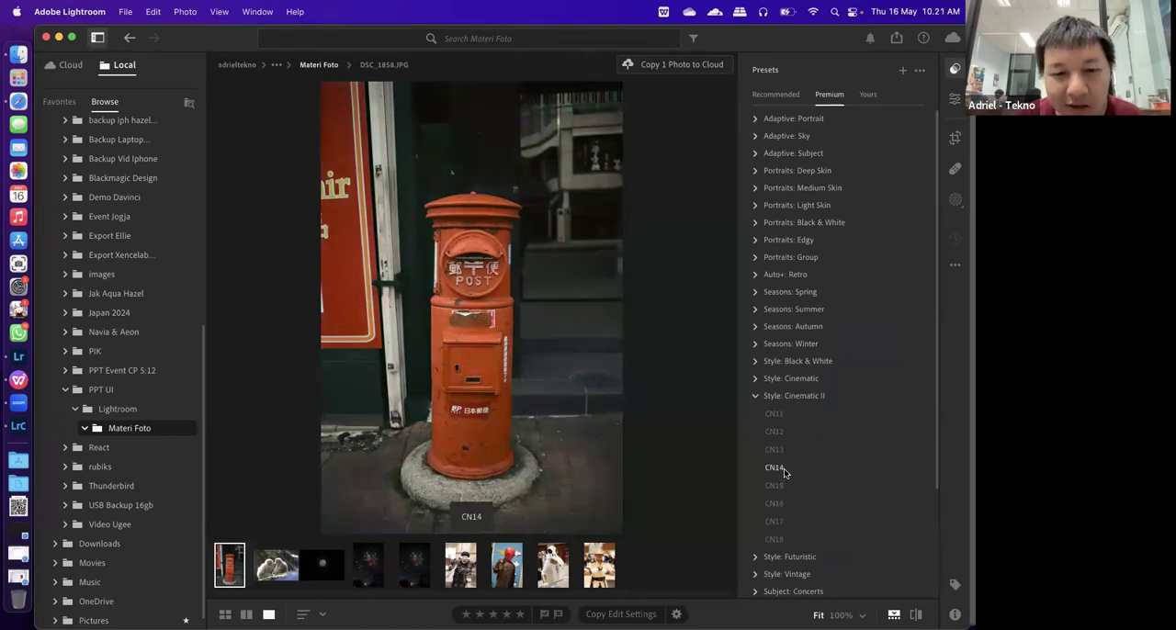
click(781, 466)
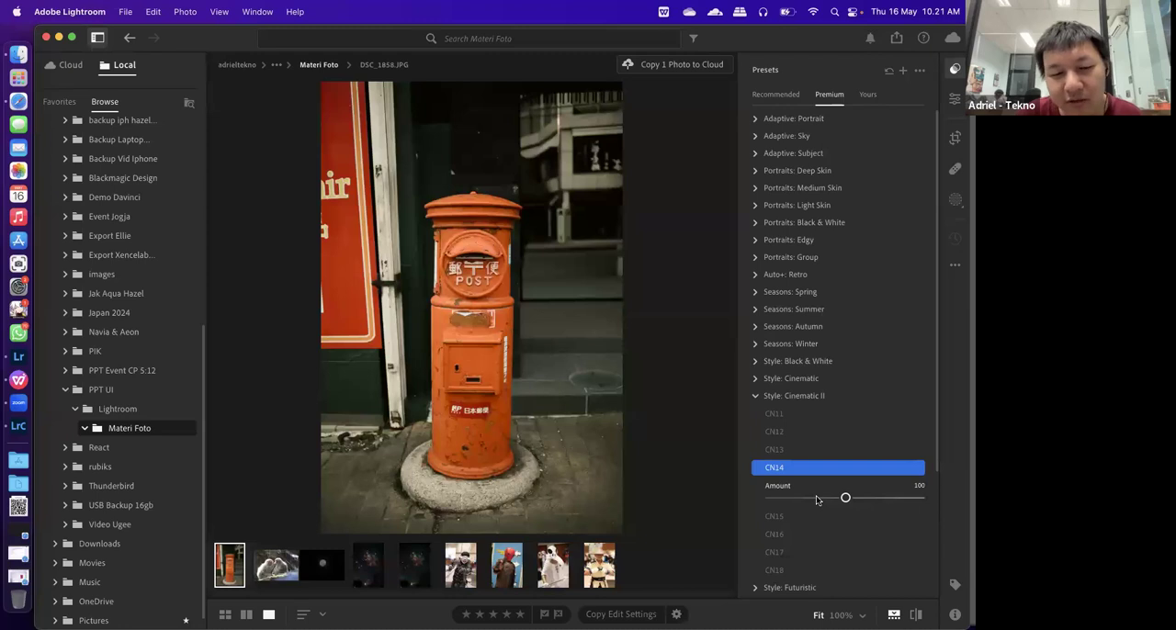
drag(816, 500, 903, 504)
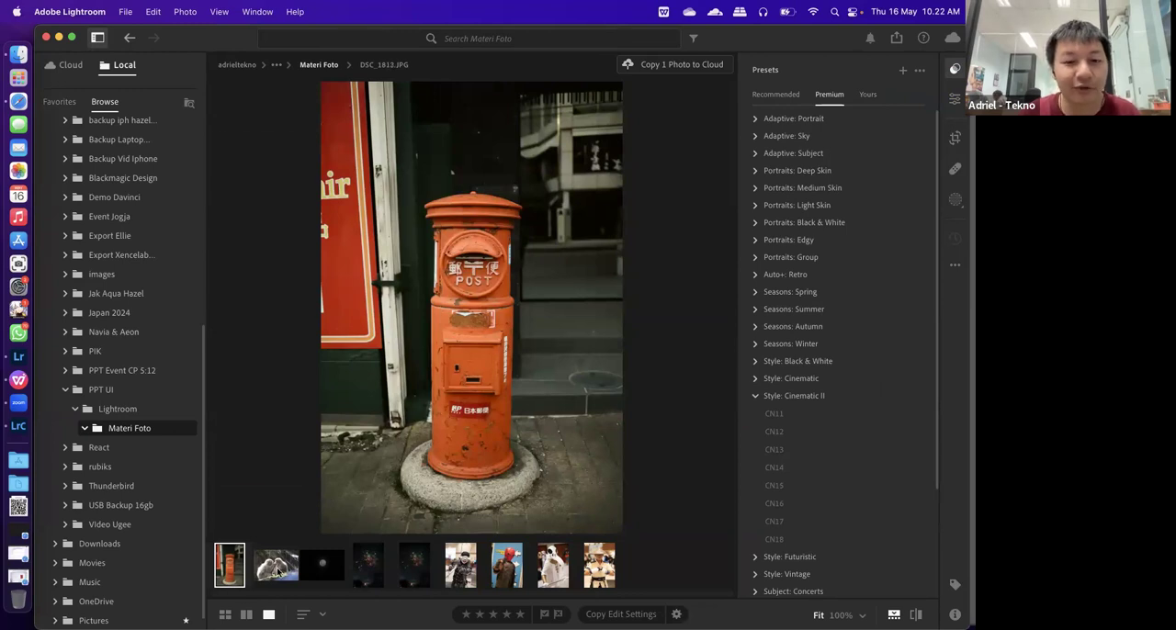
Open the photo of the two monkeys and display its edit controls without the presets
click(277, 571)
click(955, 103)
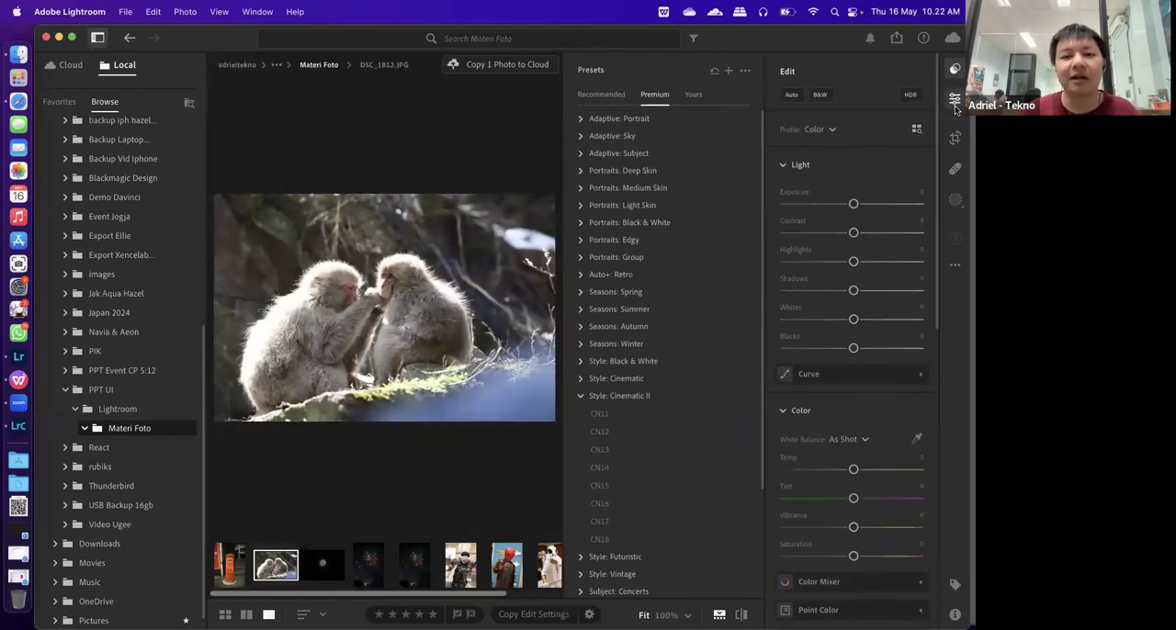
click(955, 70)
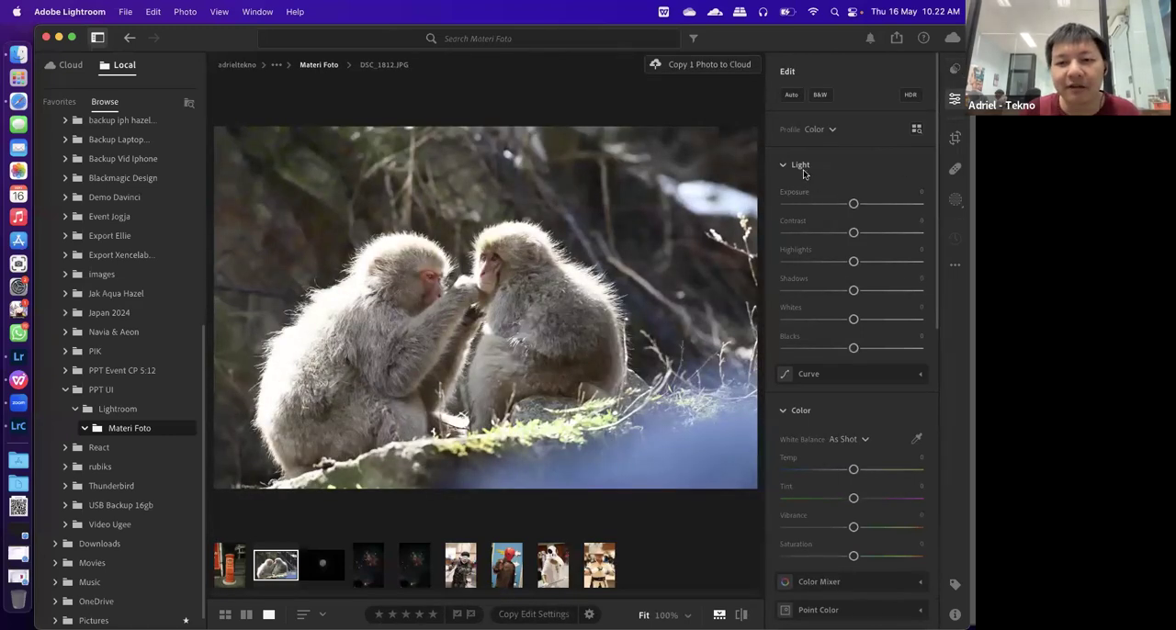
Examine the available profiles and the Light, Color, Effects and Detail adjustments for the monkey photo
click(830, 130)
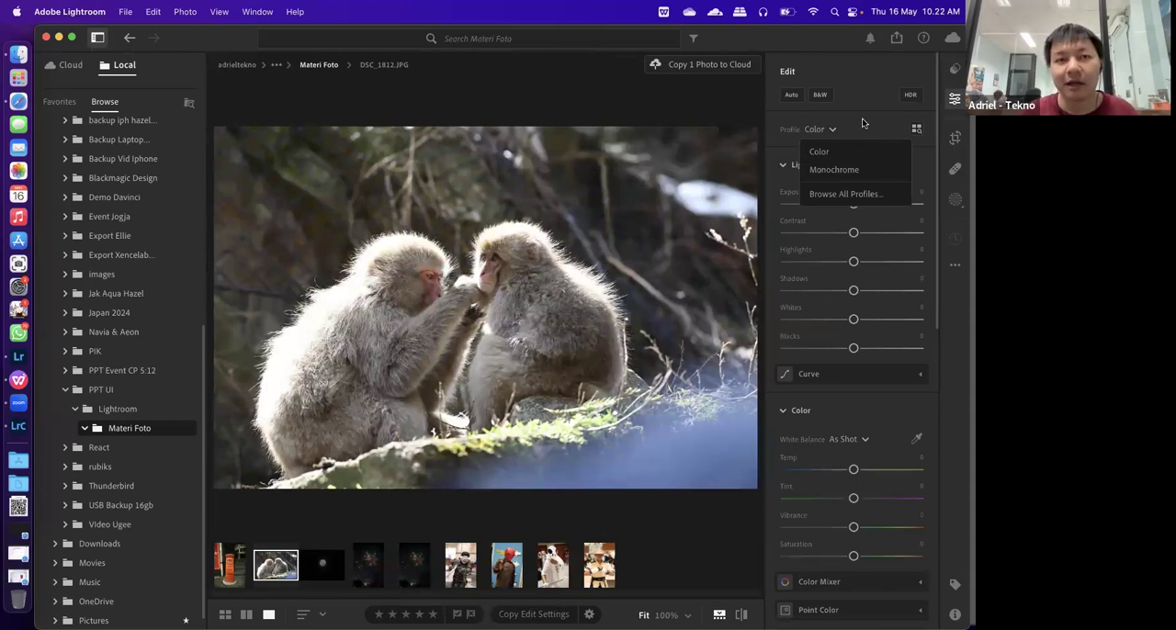
click(833, 130)
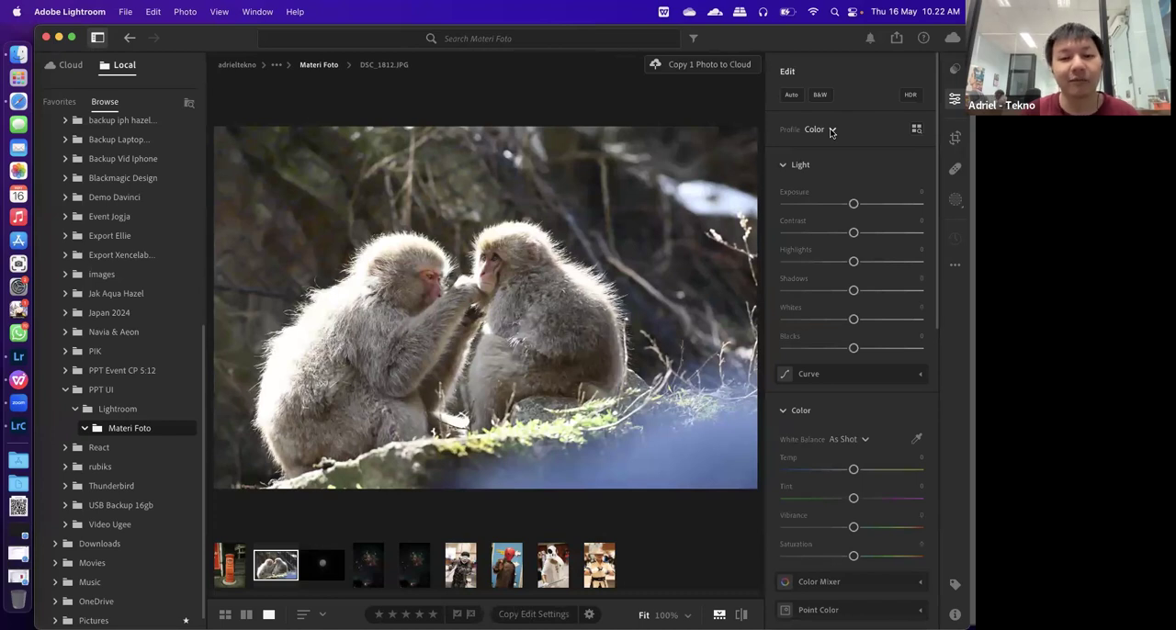
scroll(835, 255, down, 1)
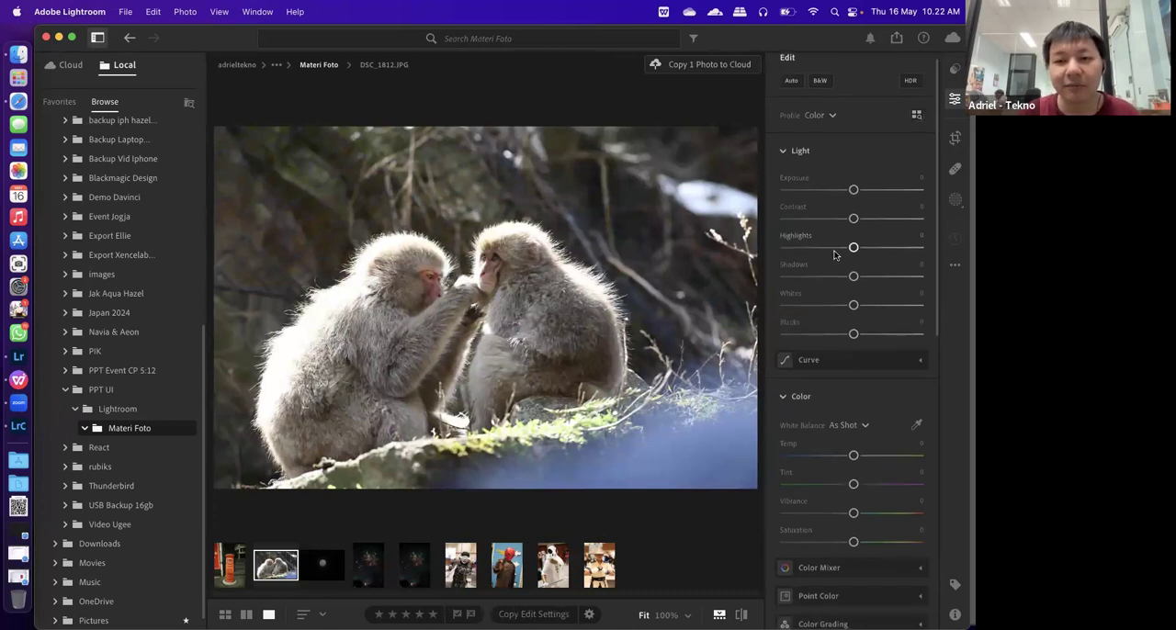
scroll(834, 255, down, 1)
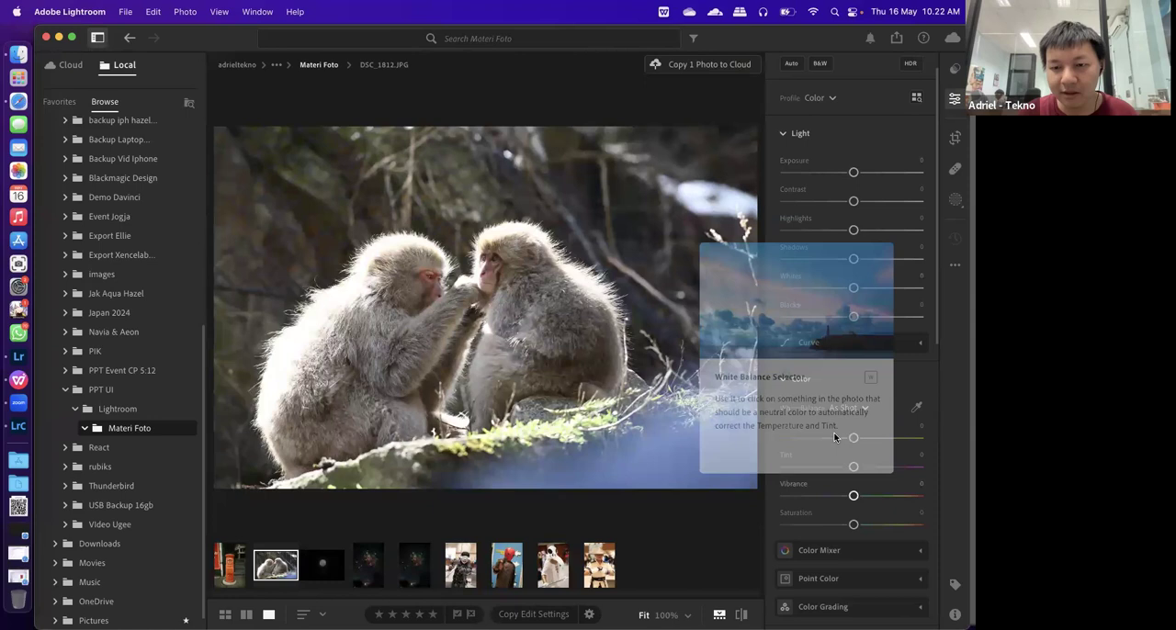
scroll(852, 432, down, 3)
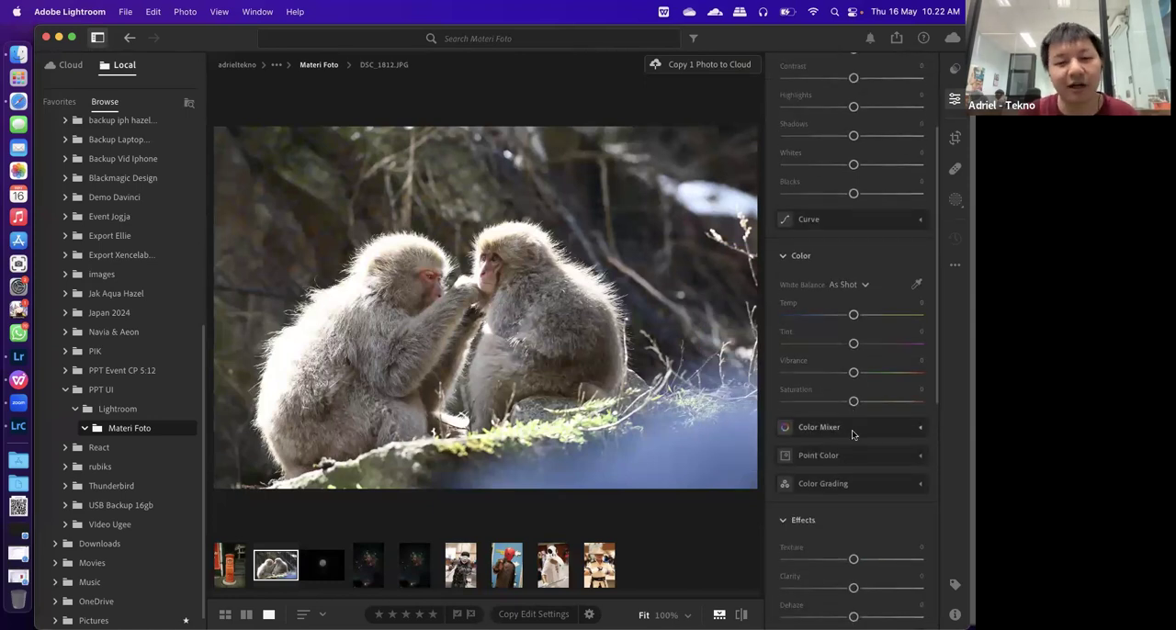
scroll(851, 433, down, 1)
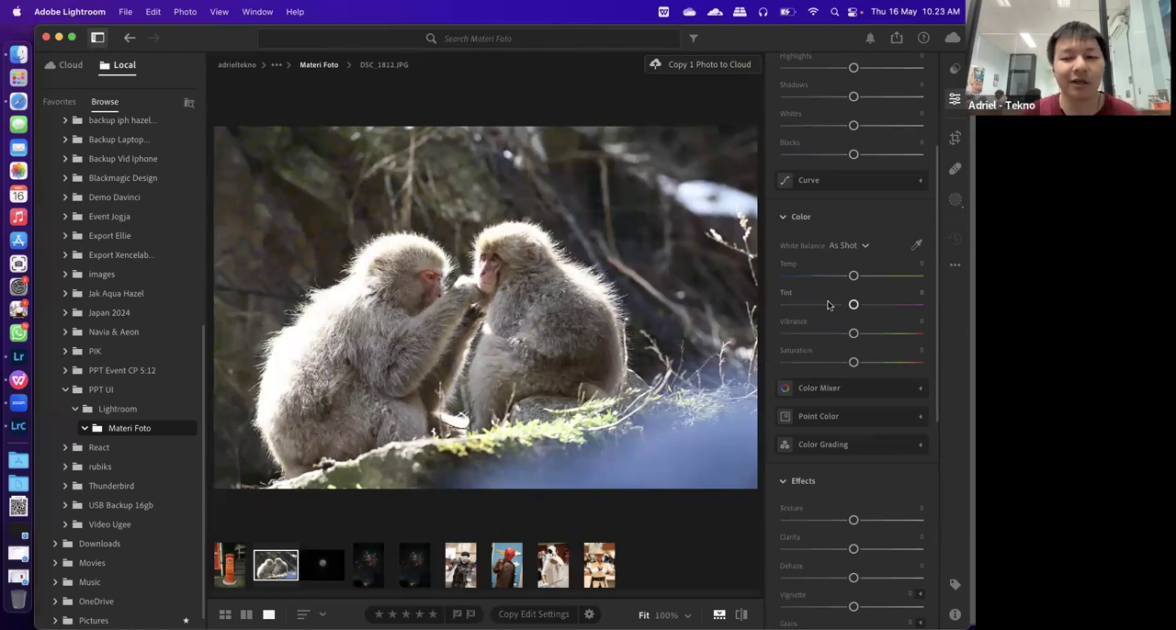
scroll(851, 409, down, 3)
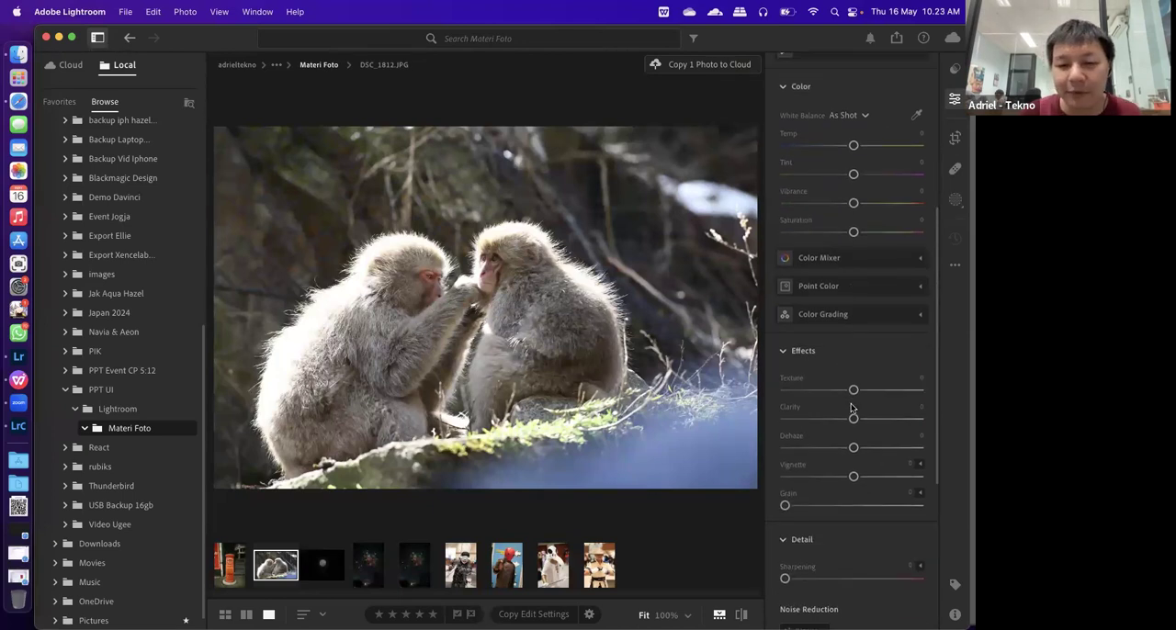
scroll(851, 408, down, 3)
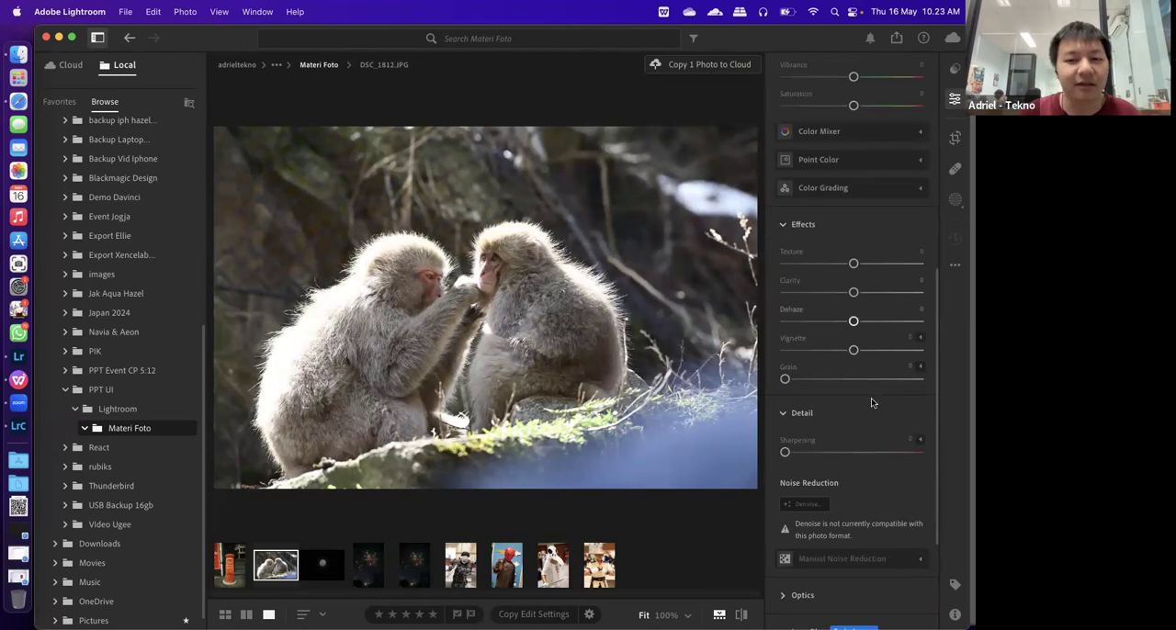
mouse_move(790, 305)
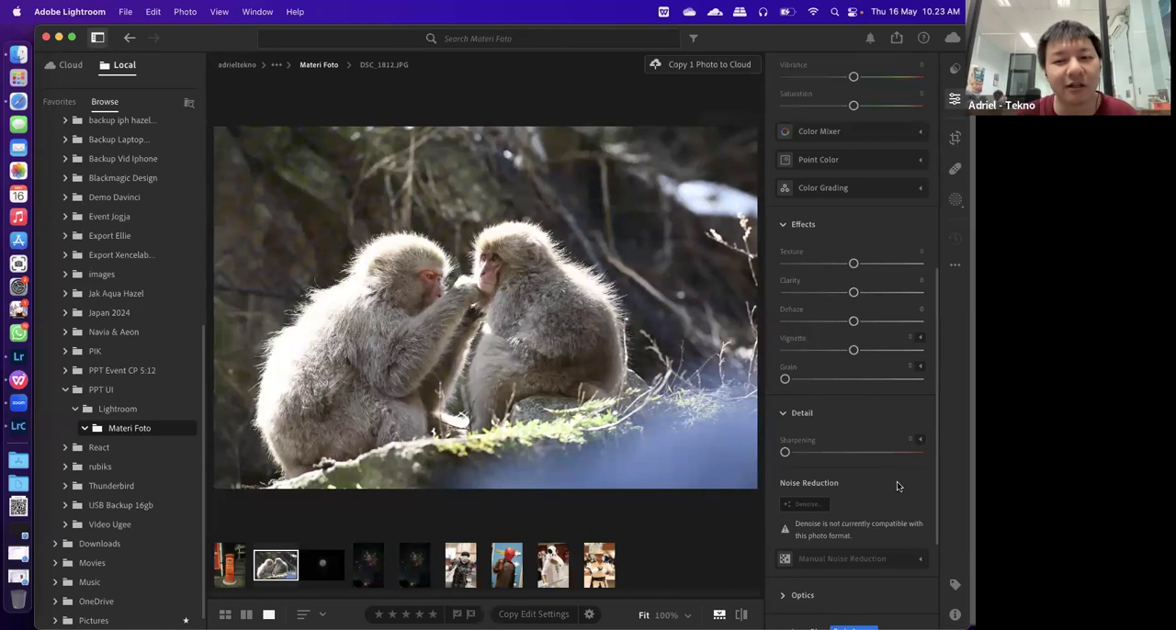
scroll(871, 390, down, 4)
scroll(871, 394, up, 4)
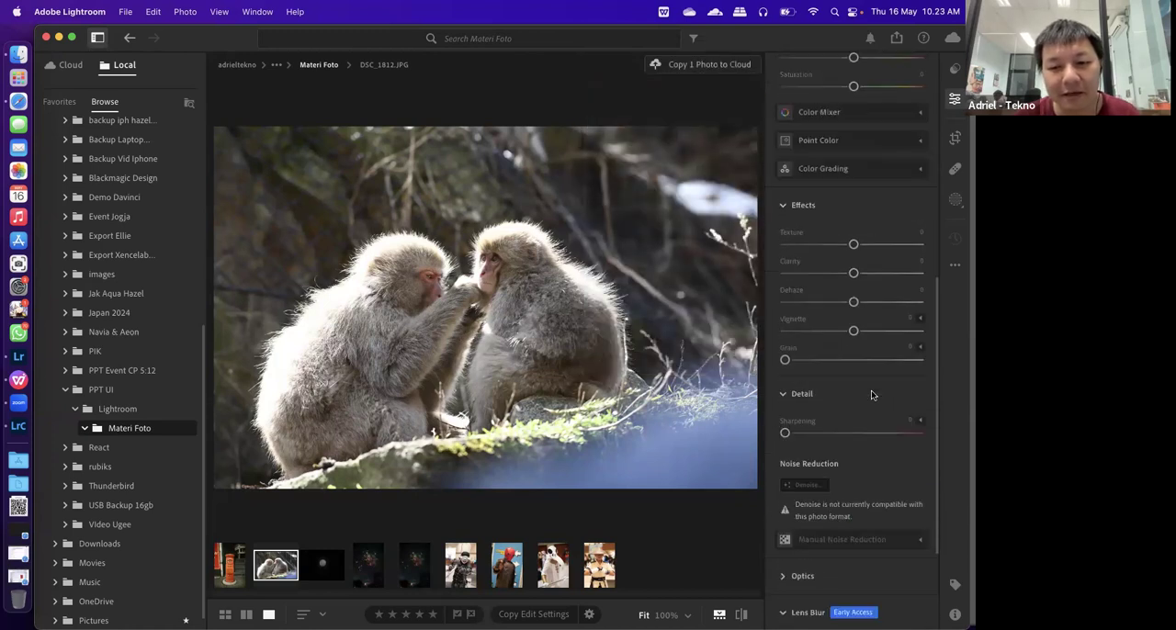
scroll(872, 394, up, 10)
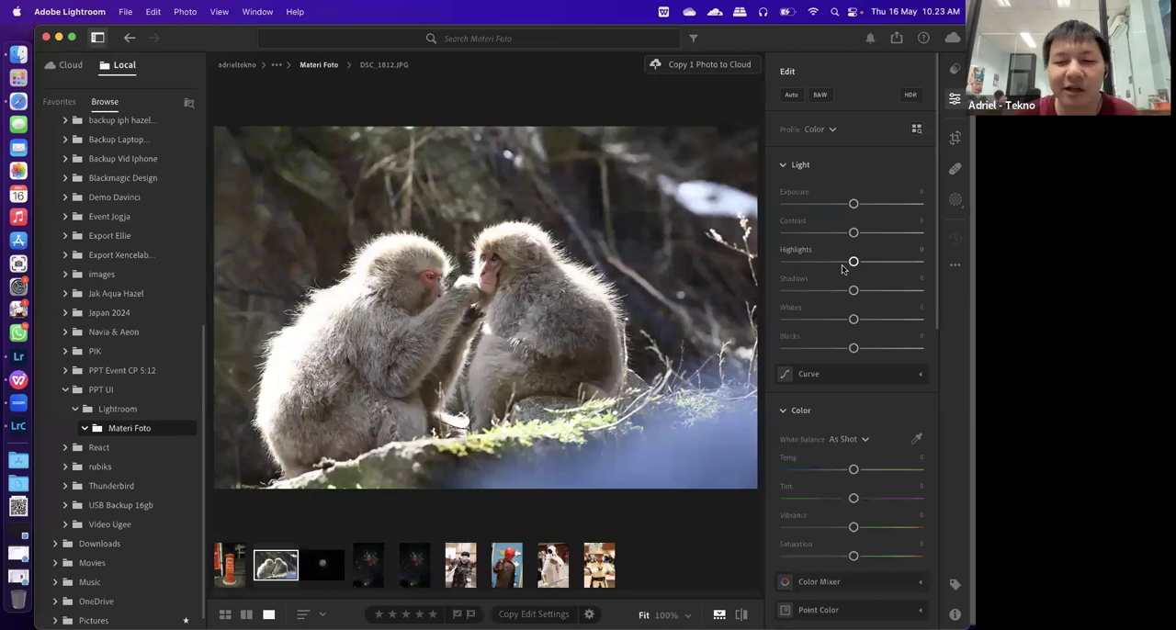
Set the monkey photo's exposure to +0.50, contrast to +30 and highlights to -65, checking the bright fur at 100%
drag(875, 209, 860, 208)
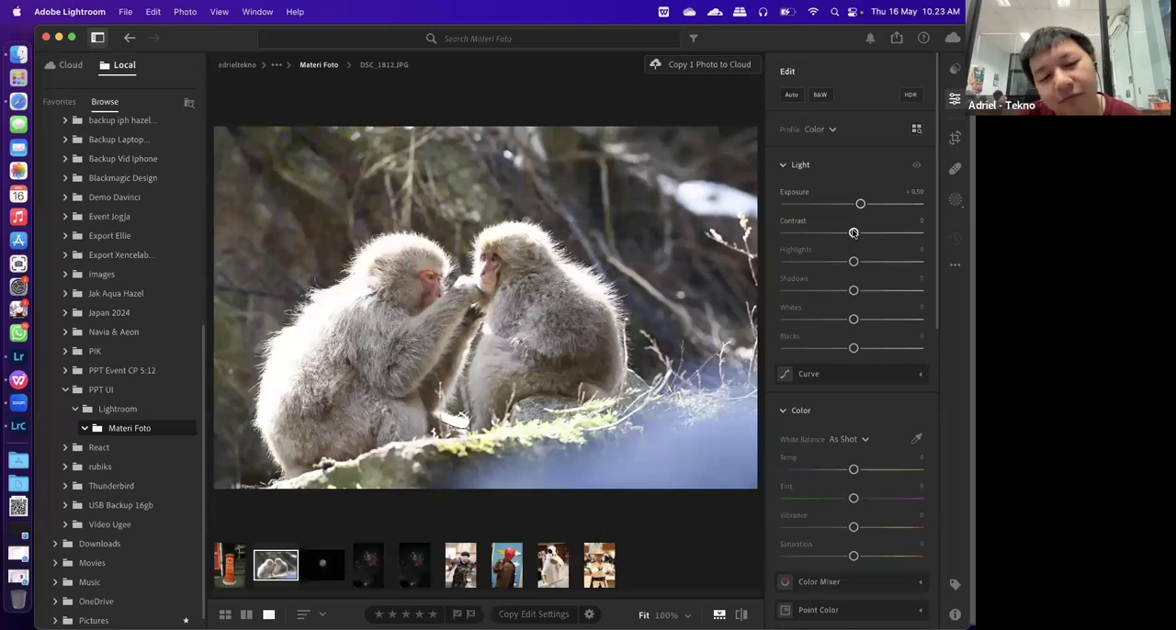
drag(854, 232, 874, 241)
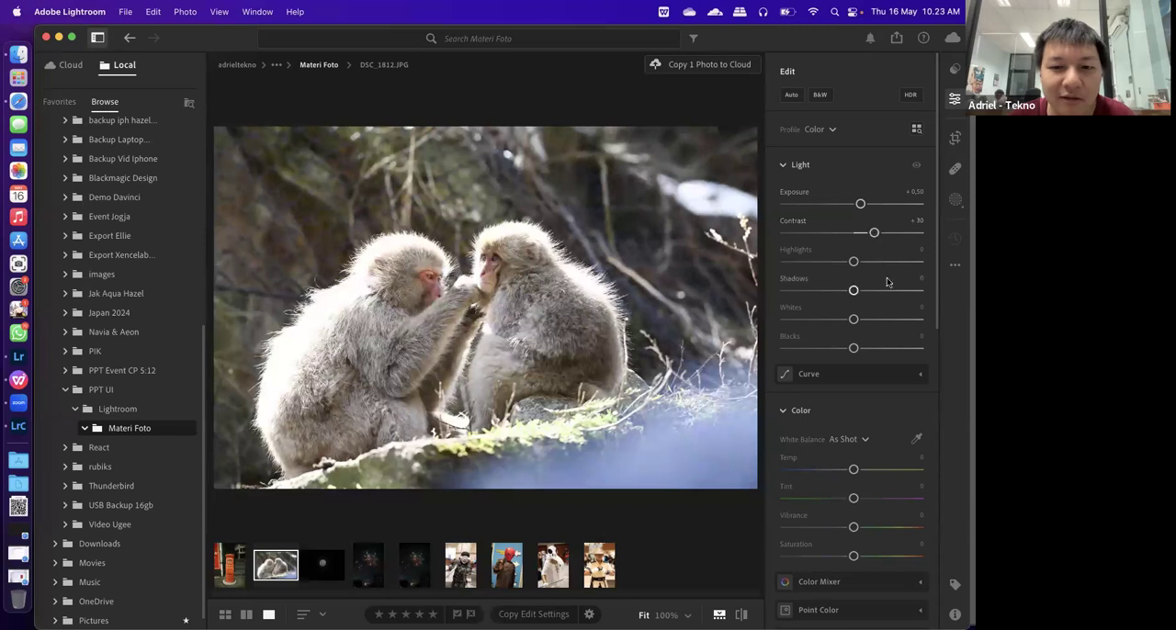
click(593, 287)
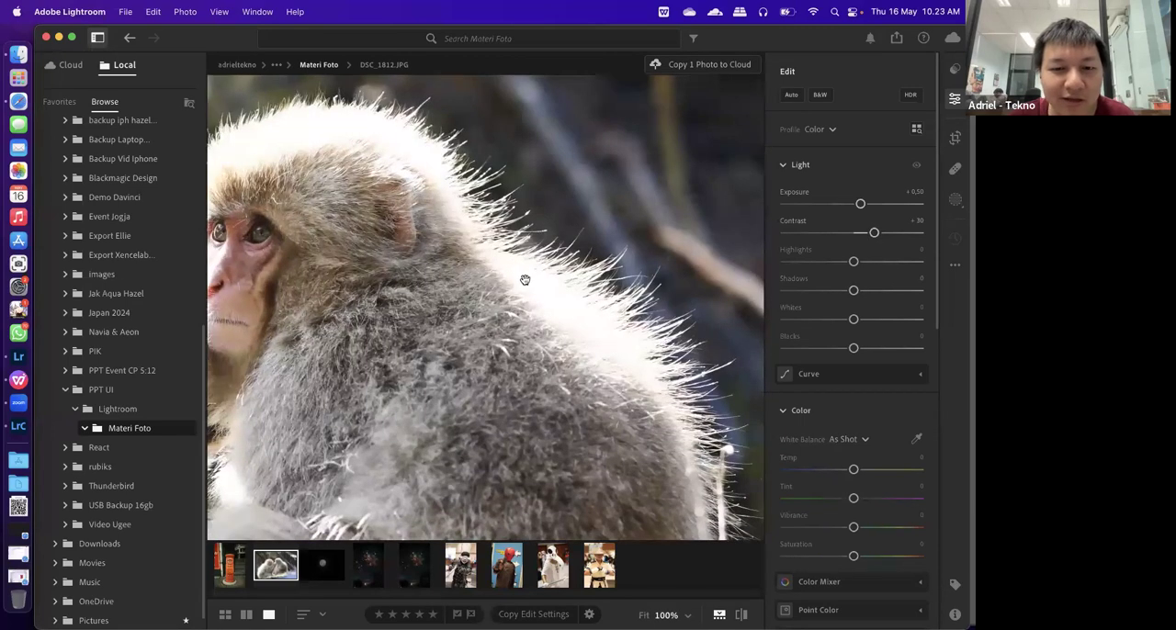
click(540, 276)
drag(850, 262, 808, 265)
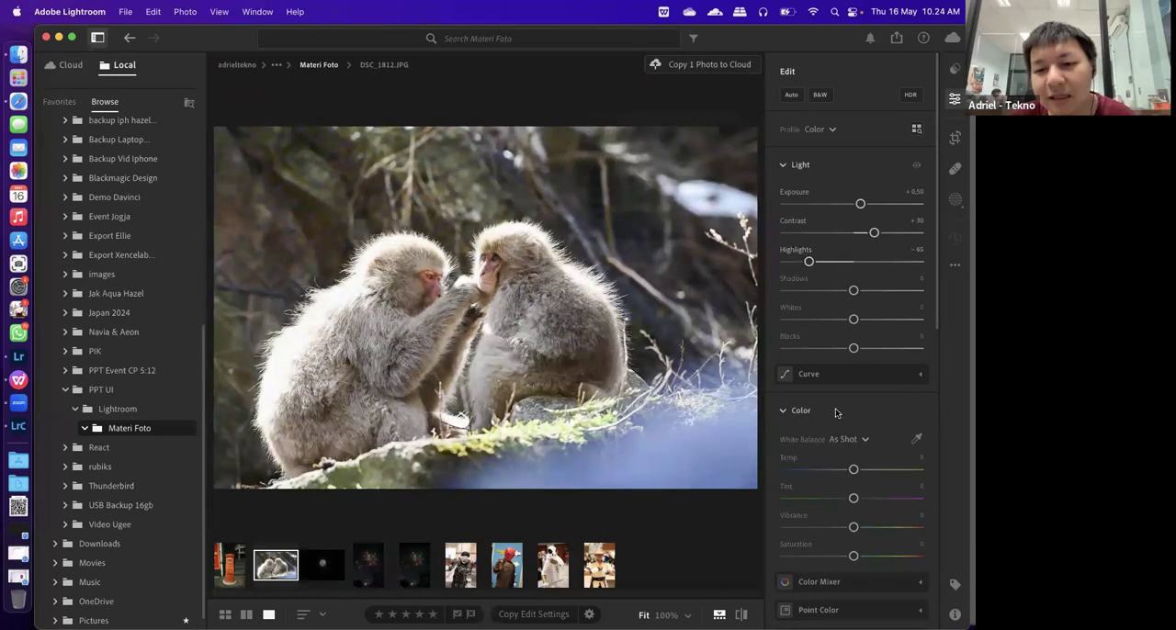
Try lowering the midpoint of the monkey photo's tone curve and undo the curve change
click(919, 373)
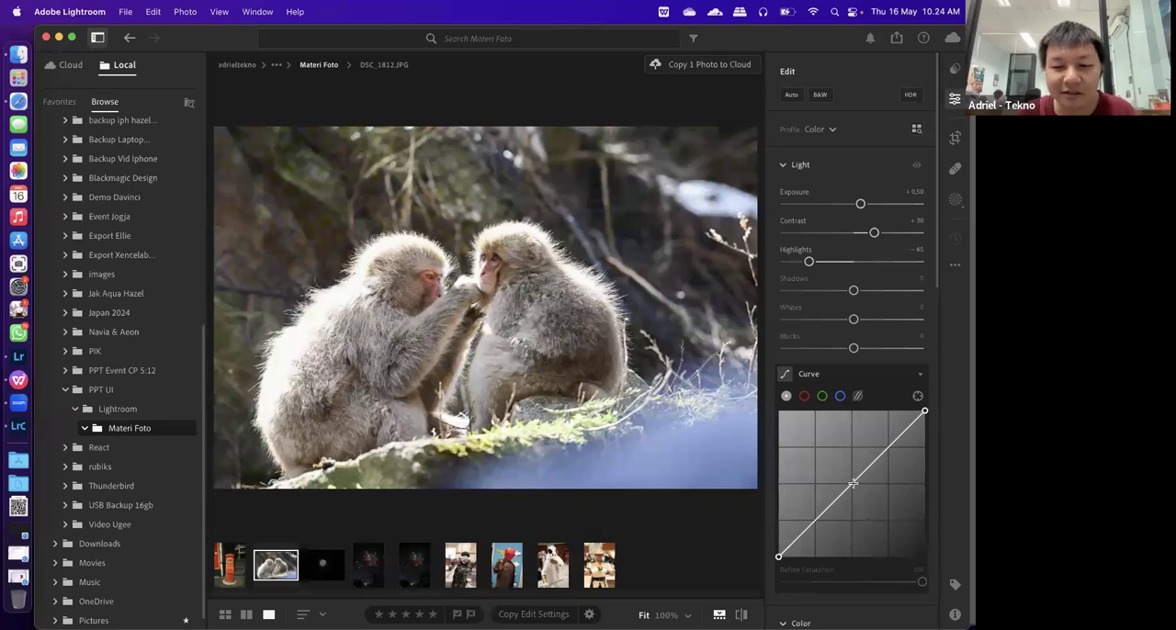
mouse_move(853, 483)
mouse_down()
mouse_move(865, 465)
mouse_move(875, 478)
mouse_move(864, 456)
mouse_move(869, 489)
mouse_up()
key(super+z)
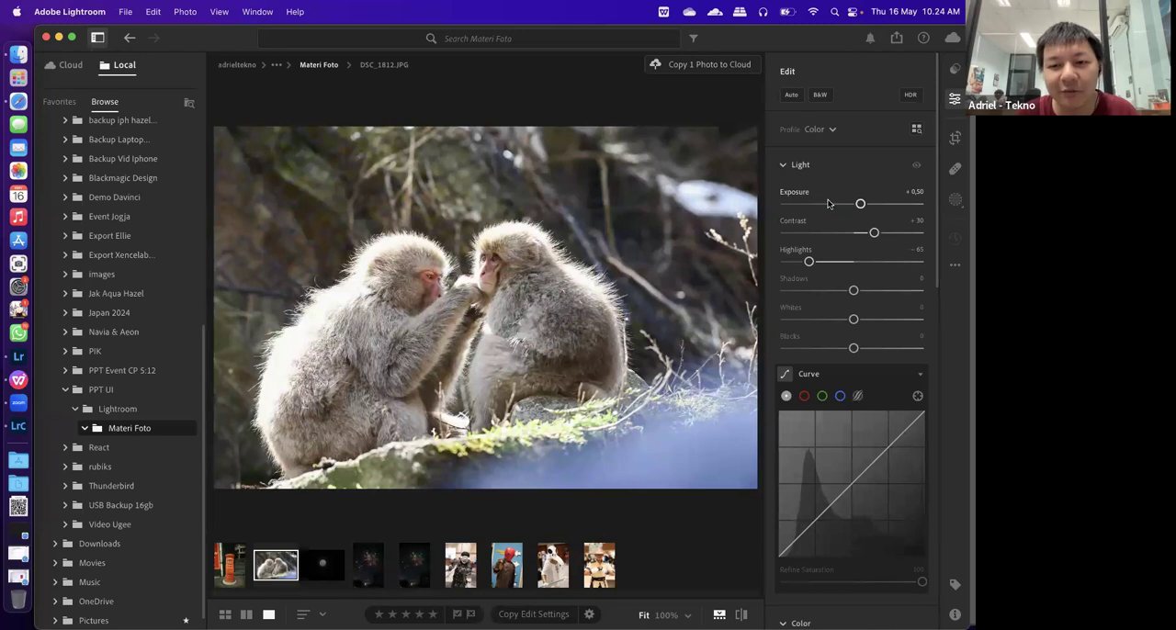
Set the monkey photo's temperature to +15, tint to +10, vibrance to +21, saturation to +1 and clarity to +20
scroll(895, 291, down, 10)
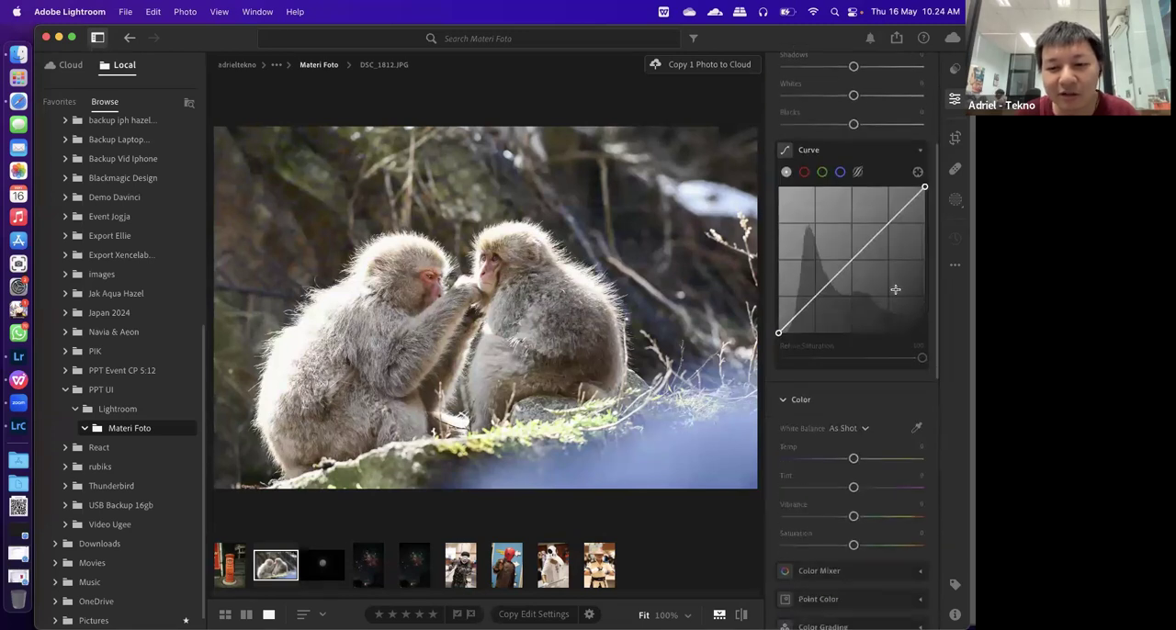
scroll(895, 293, down, 1)
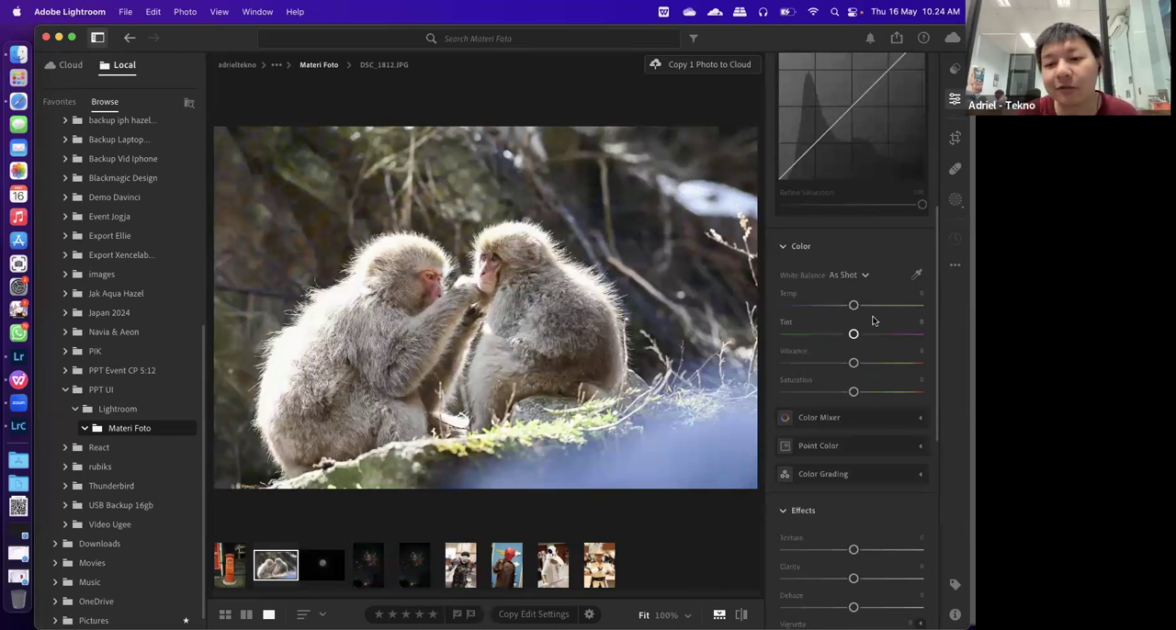
click(856, 307)
drag(856, 309, 866, 310)
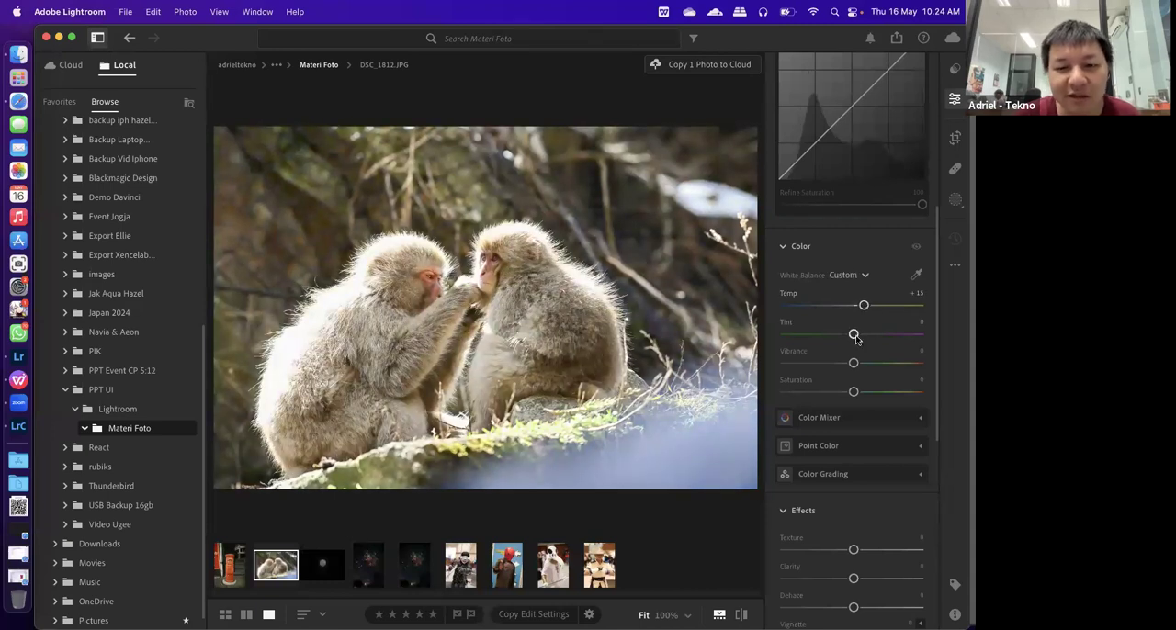
drag(855, 339, 863, 341)
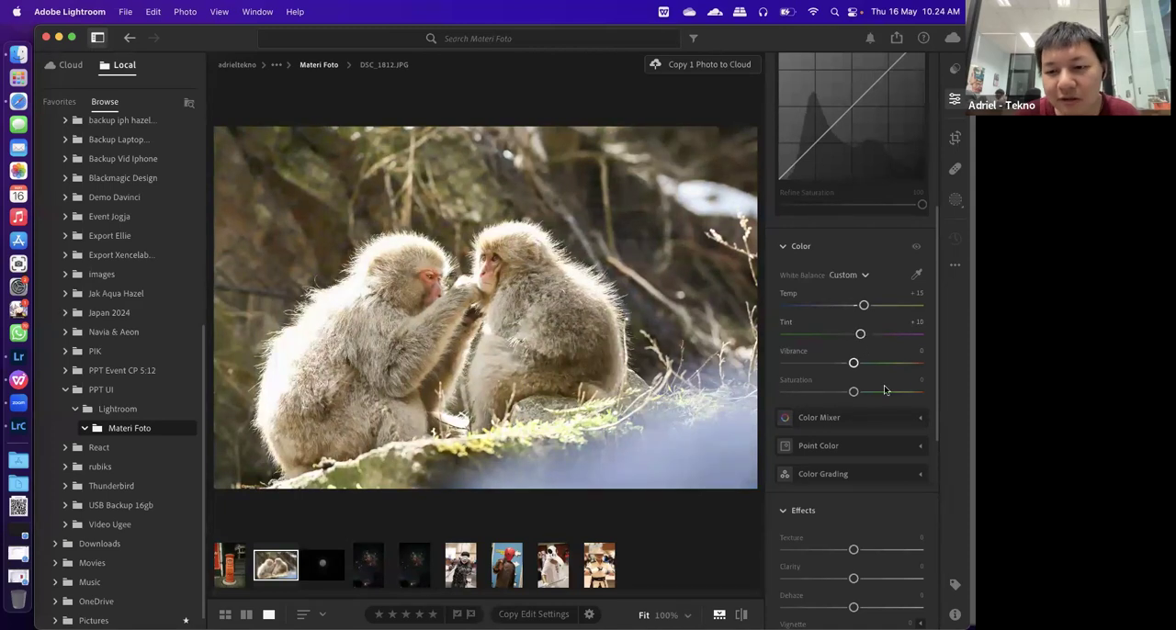
drag(856, 364, 855, 395)
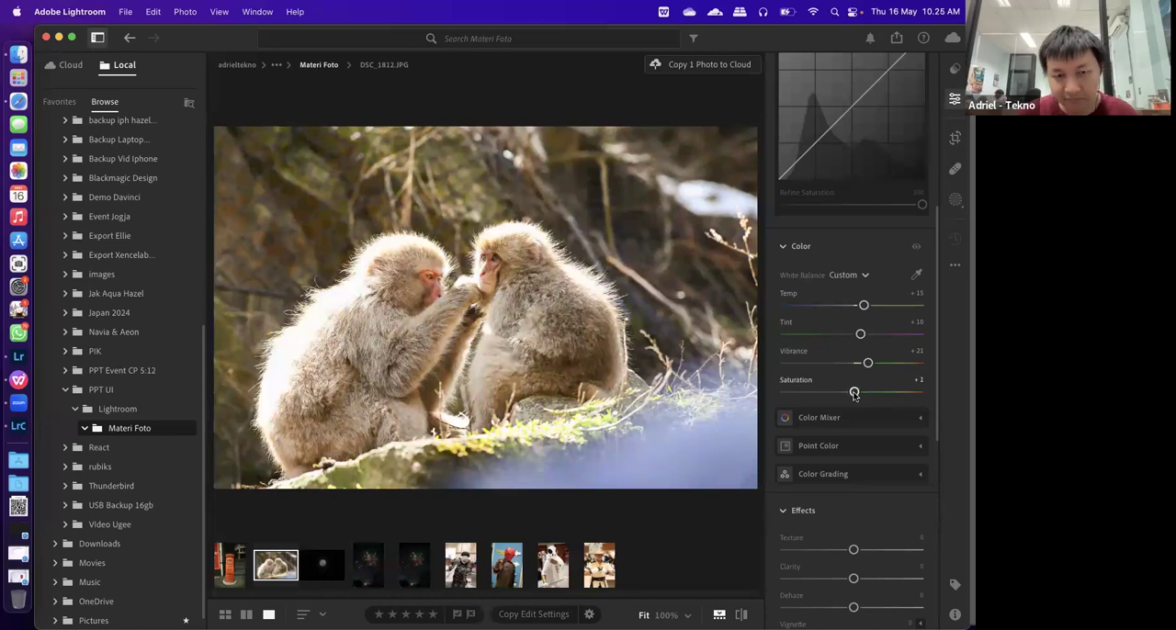
scroll(906, 527, down, 4)
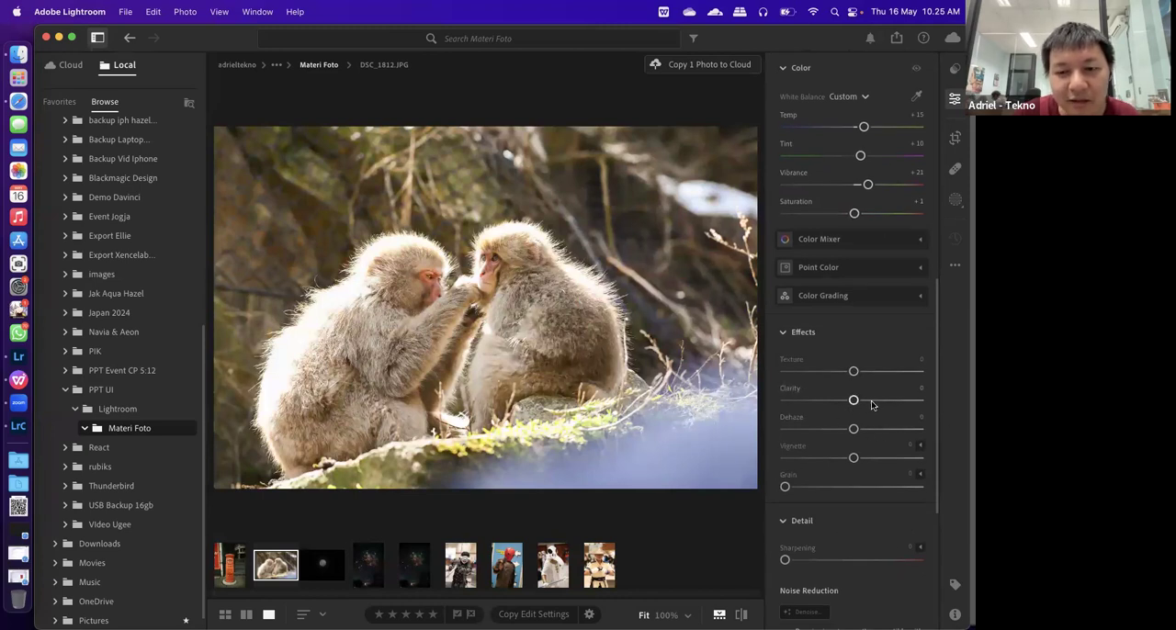
drag(871, 405, 866, 409)
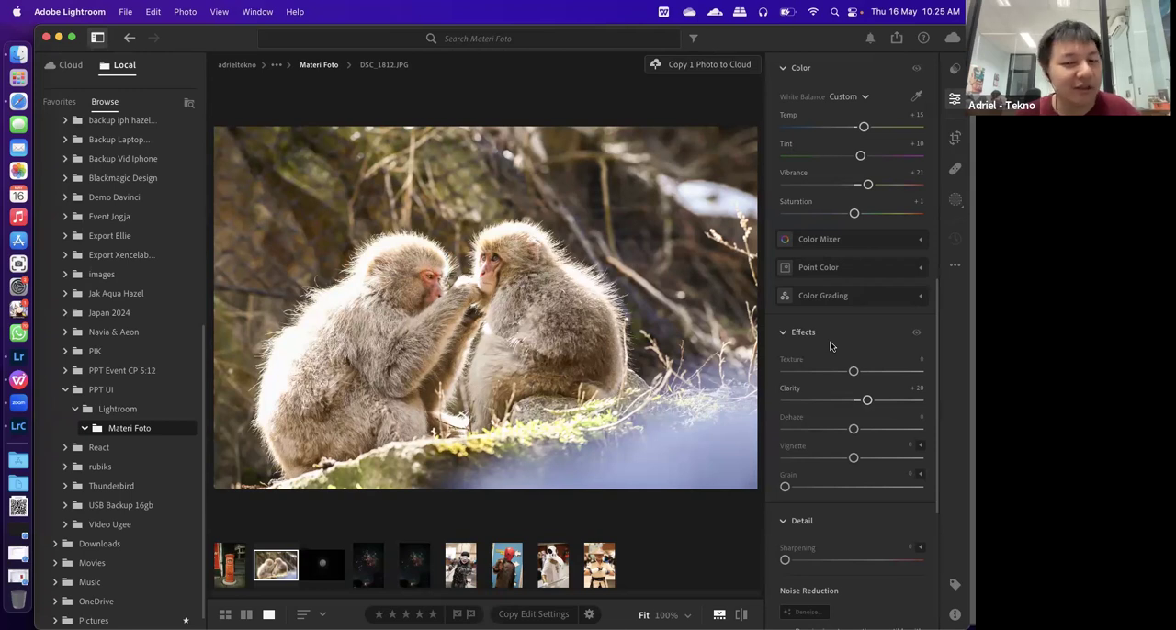
Review the monkey photo's adjustments from Light, Curve and Color through Effects, Detail and Lens Blur
scroll(852, 340, up, 10)
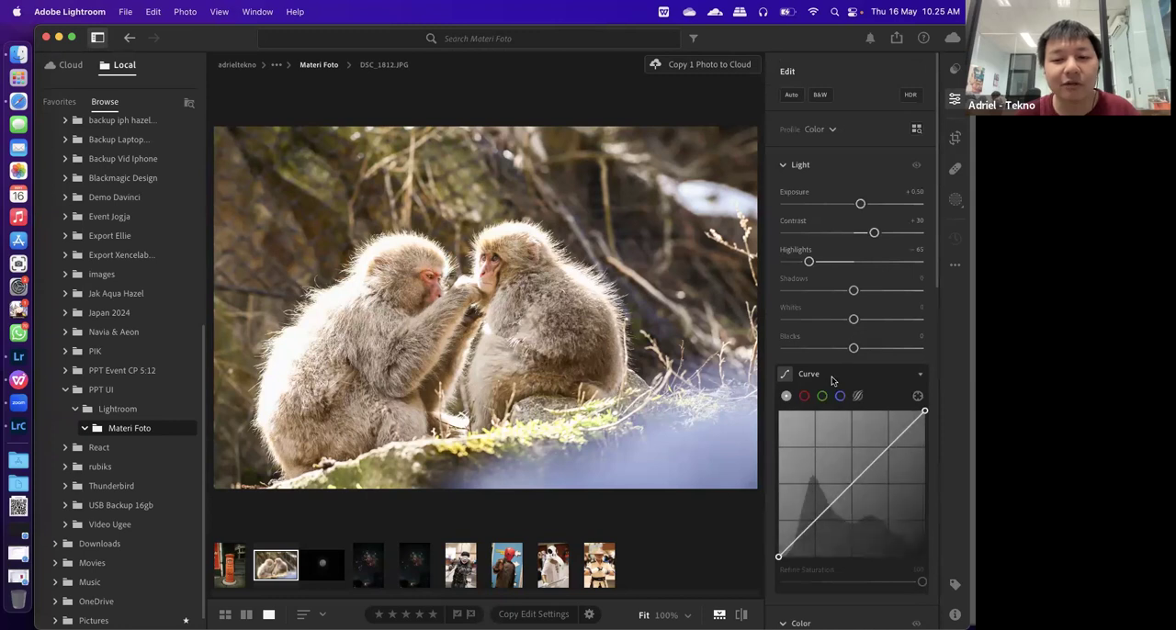
scroll(832, 380, down, 5)
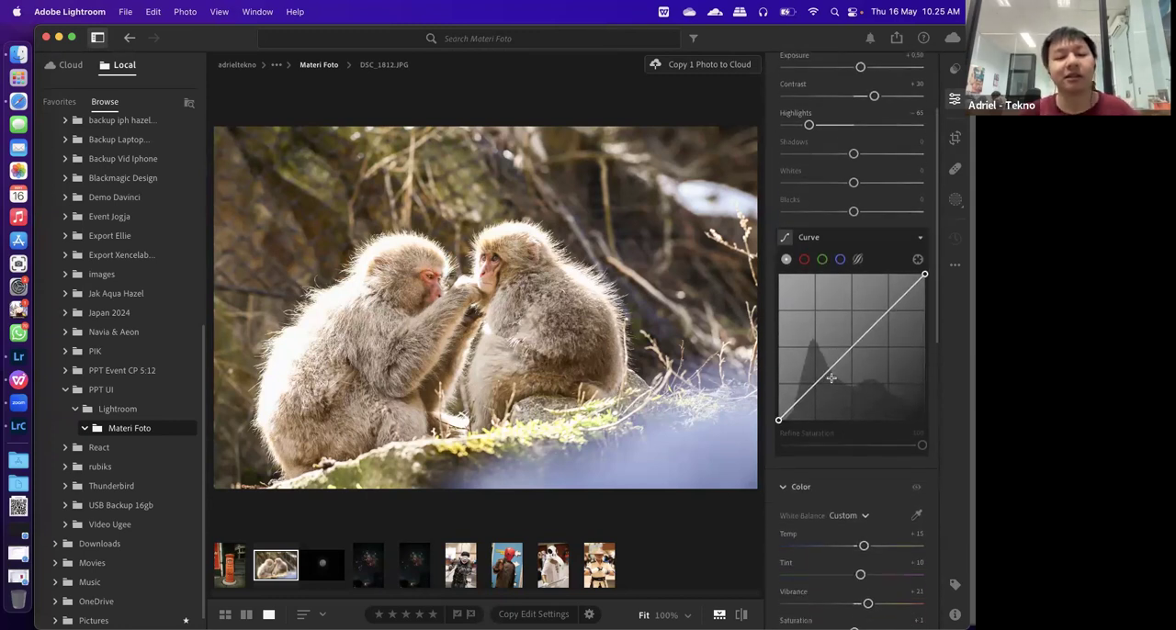
scroll(842, 430, down, 1)
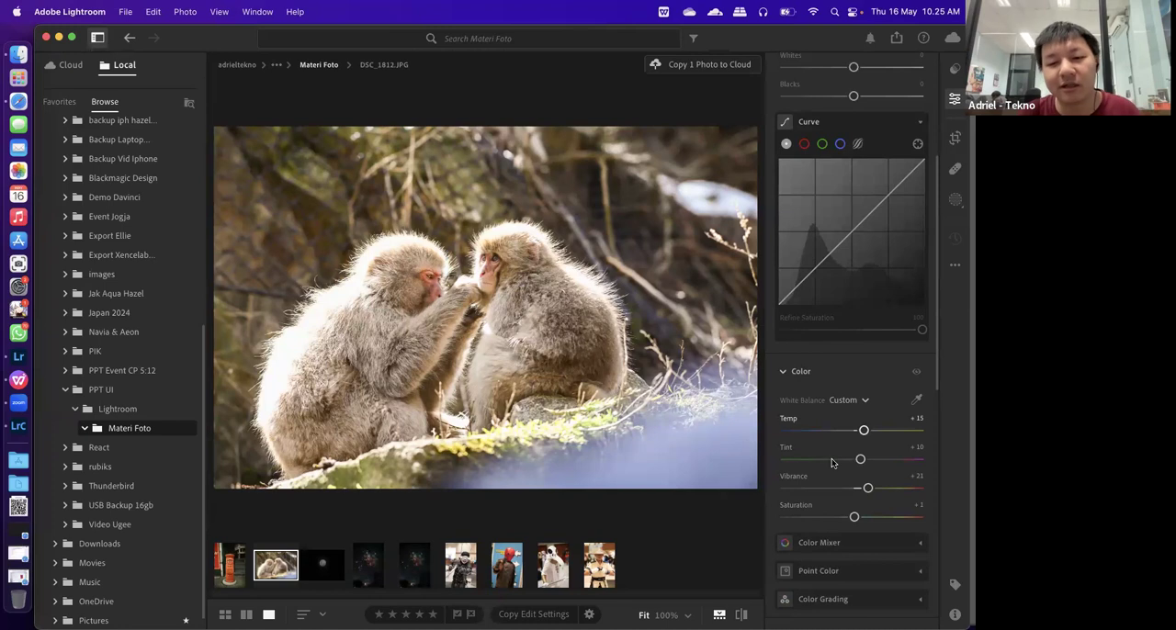
scroll(832, 462, down, 5)
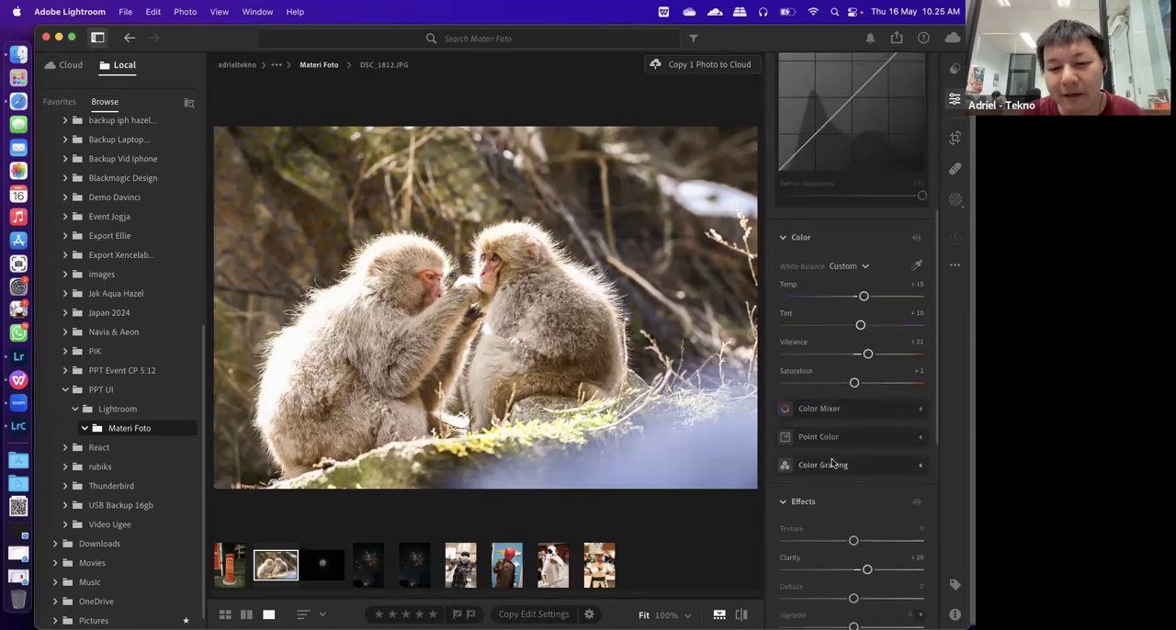
scroll(832, 464, down, 15)
scroll(832, 464, up, 8)
scroll(832, 464, down, 1)
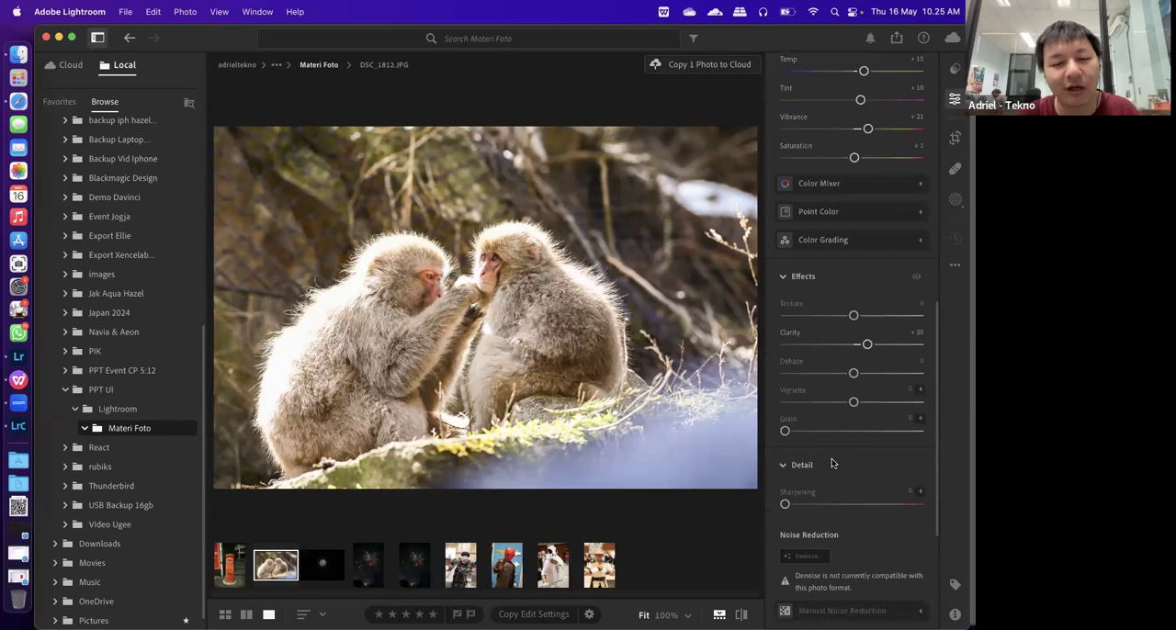
scroll(832, 464, down, 8)
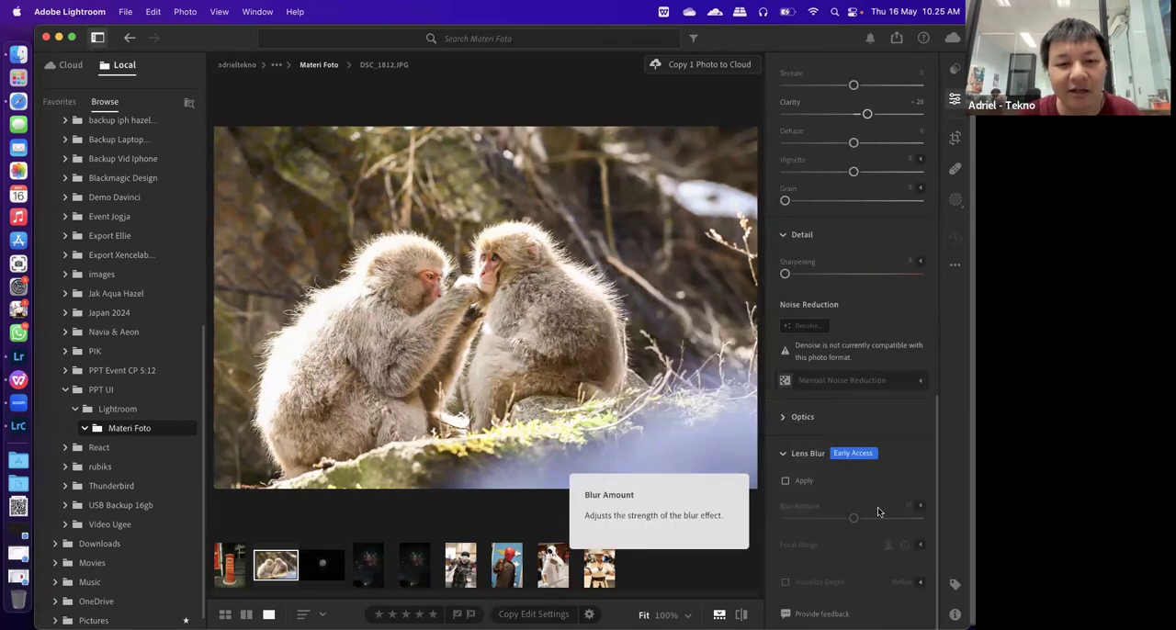
scroll(877, 511, up, 15)
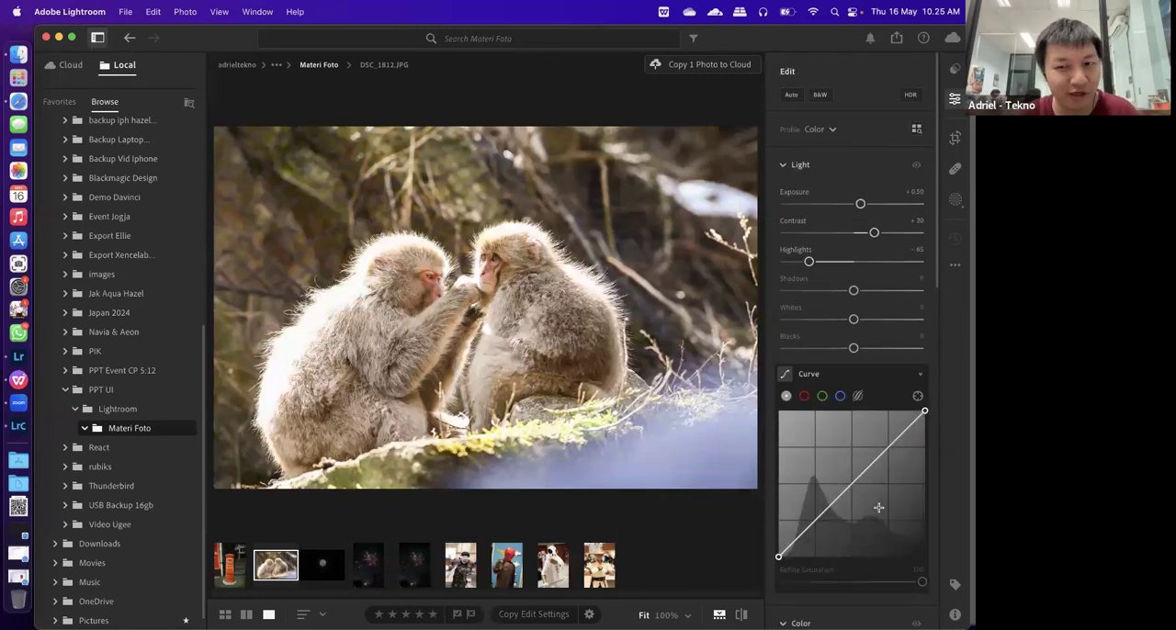
scroll(879, 507, down, 8)
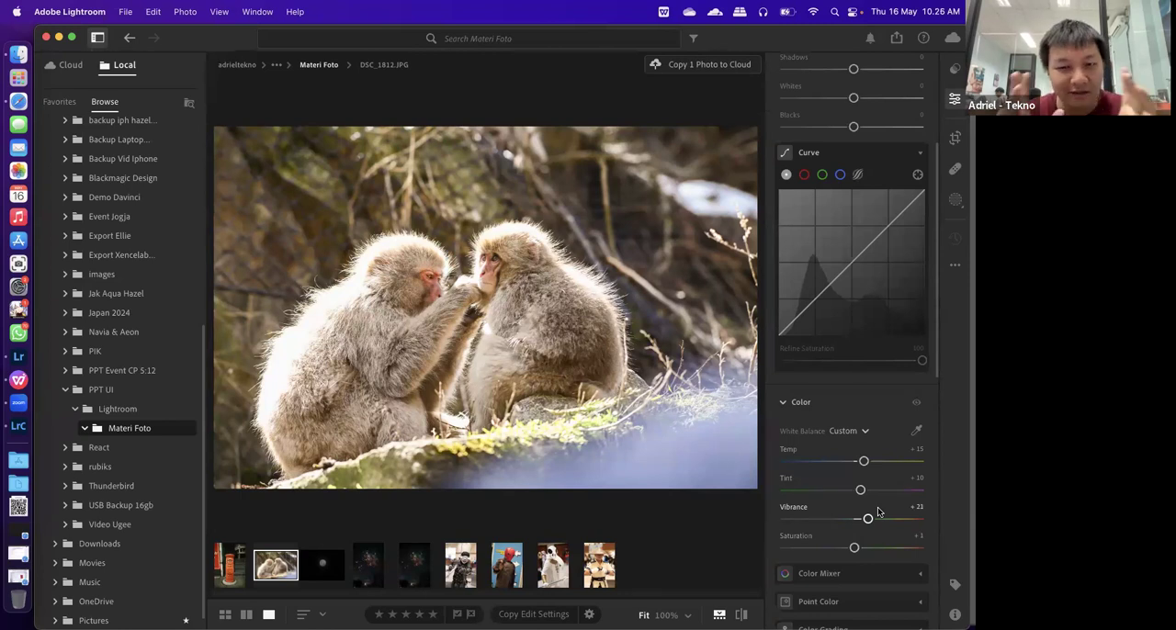
scroll(879, 510, up, 8)
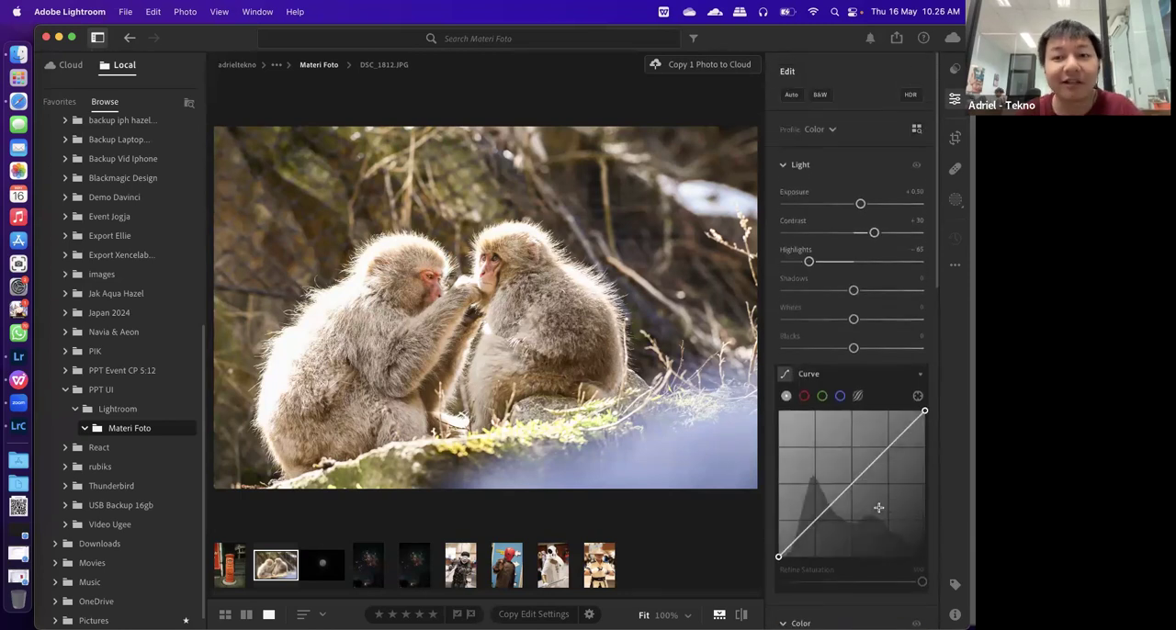
Start a new preset from the monkey photo's edits, named "Preset Worksop UI", in the User Presets group
click(954, 71)
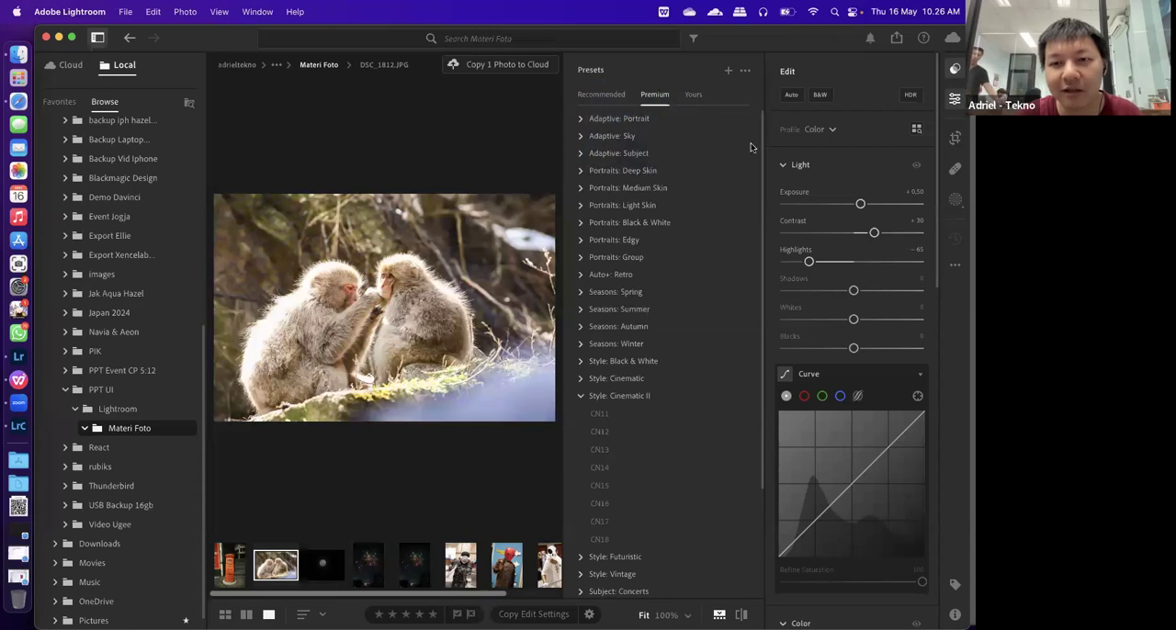
click(728, 73)
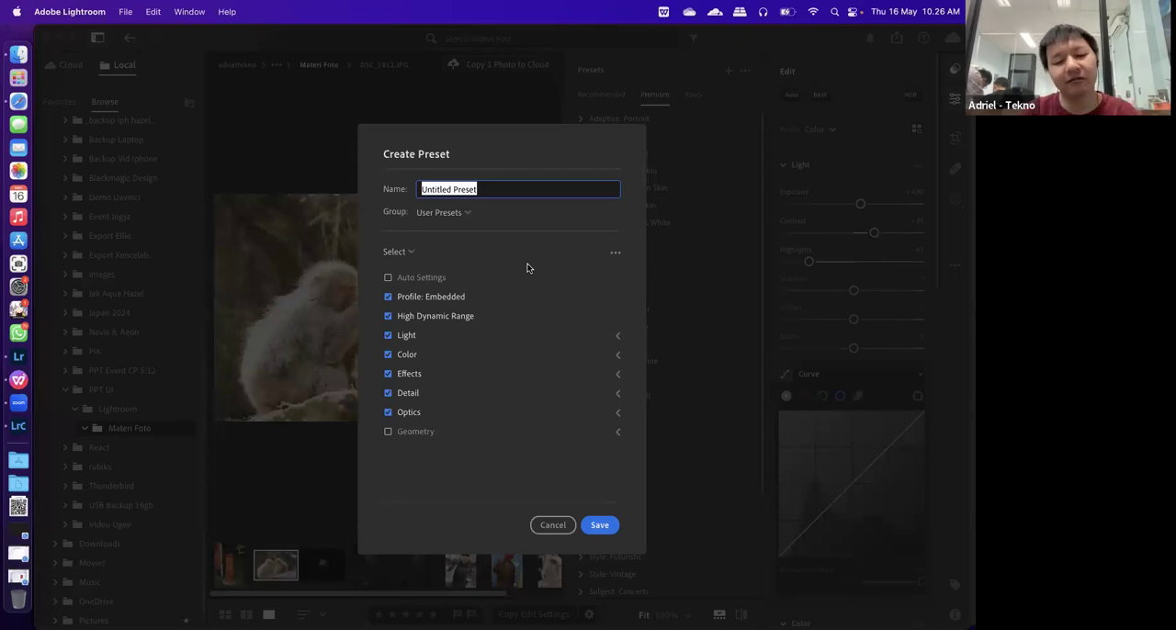
text(Prese)
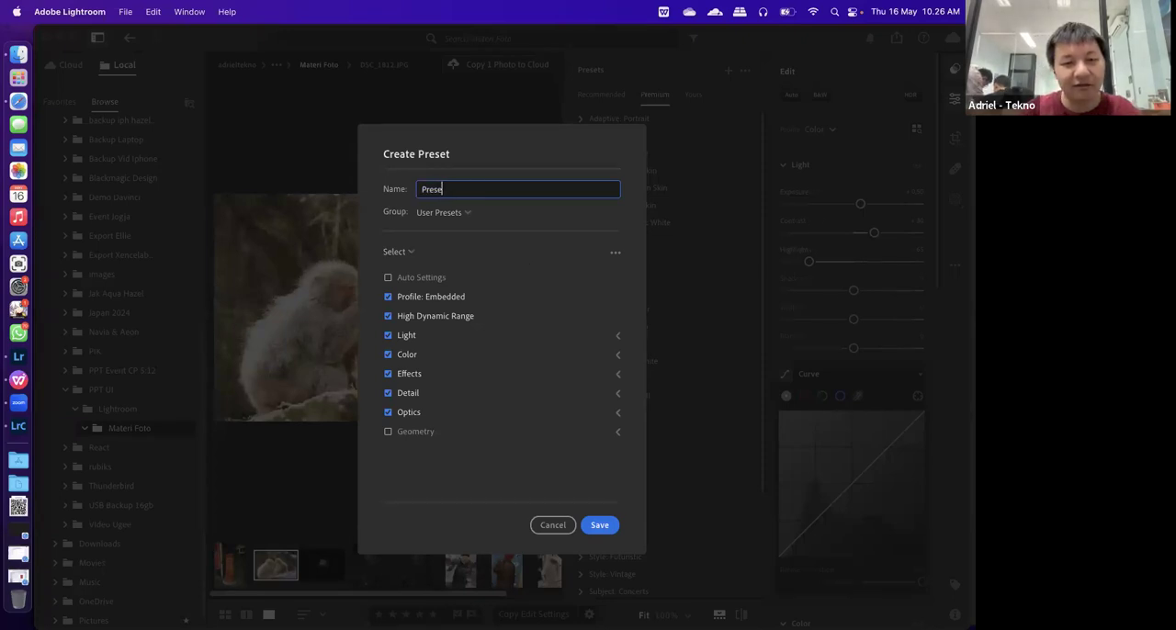
text(t Work)
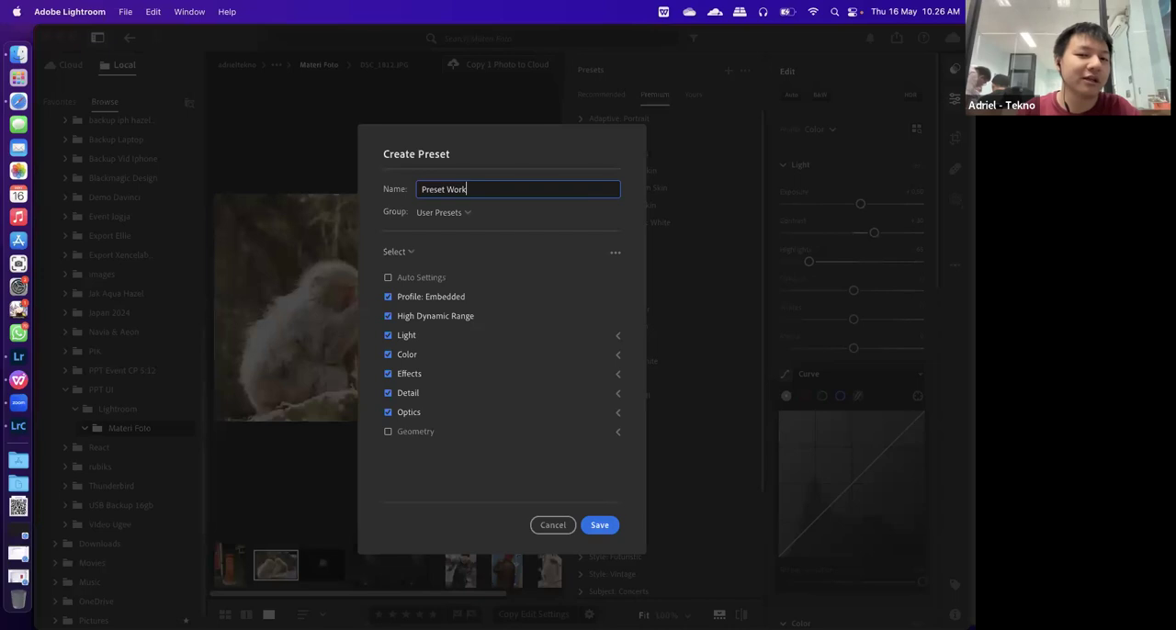
text(sop UI)
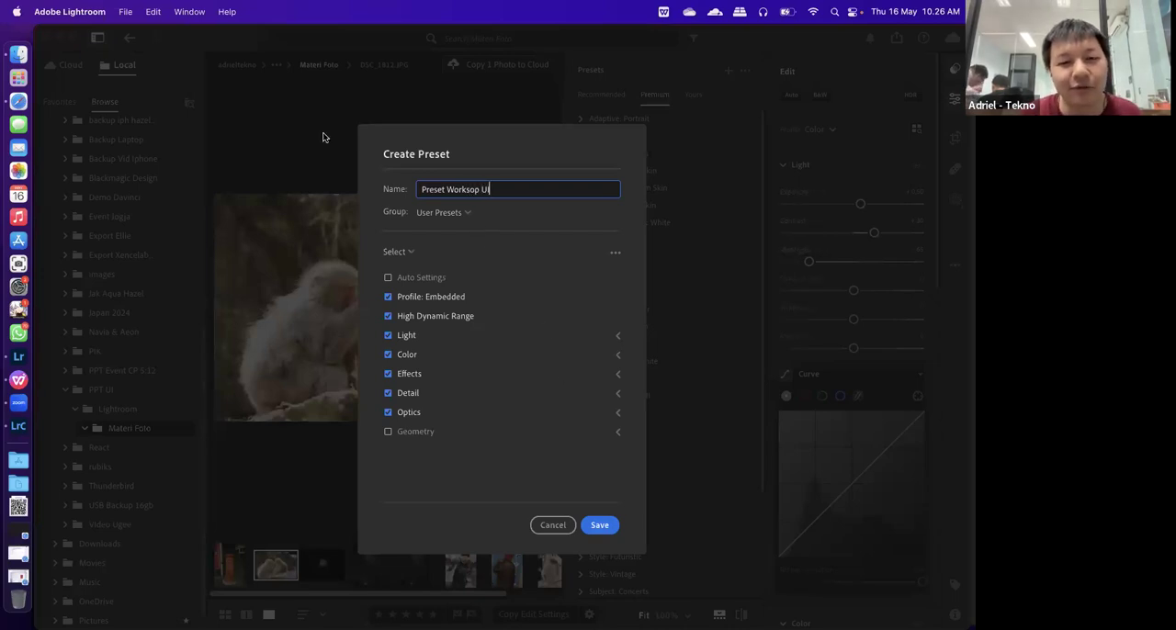
click(439, 212)
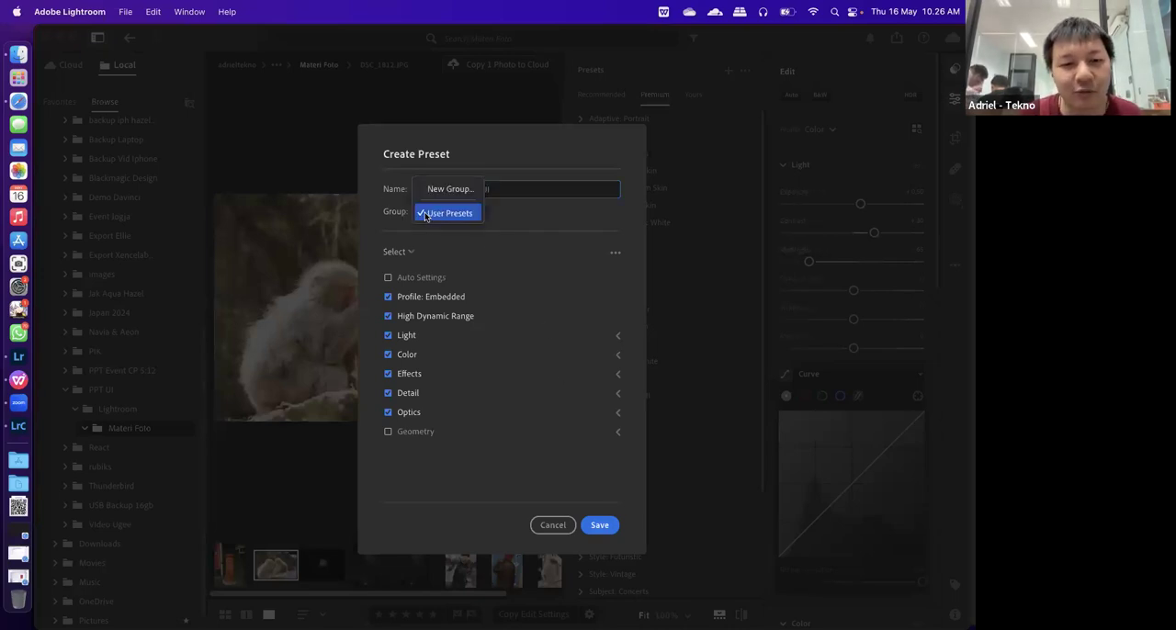
click(472, 212)
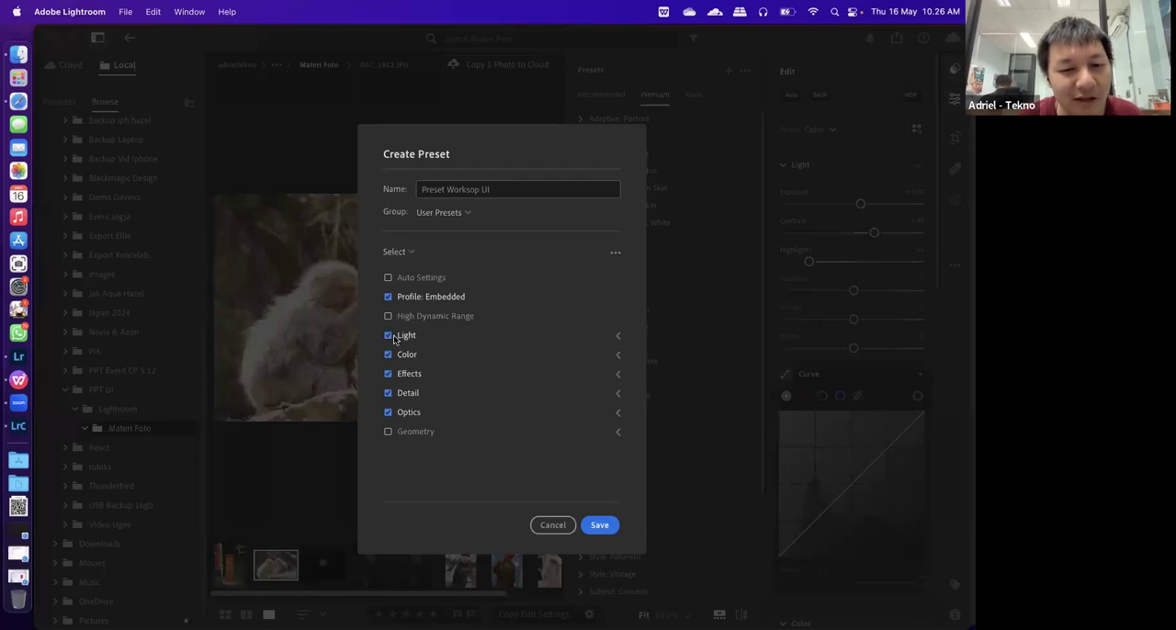
Save the new preset without High Dynamic Range, Detail and Optics, and display the saved user presets
click(389, 395)
click(389, 414)
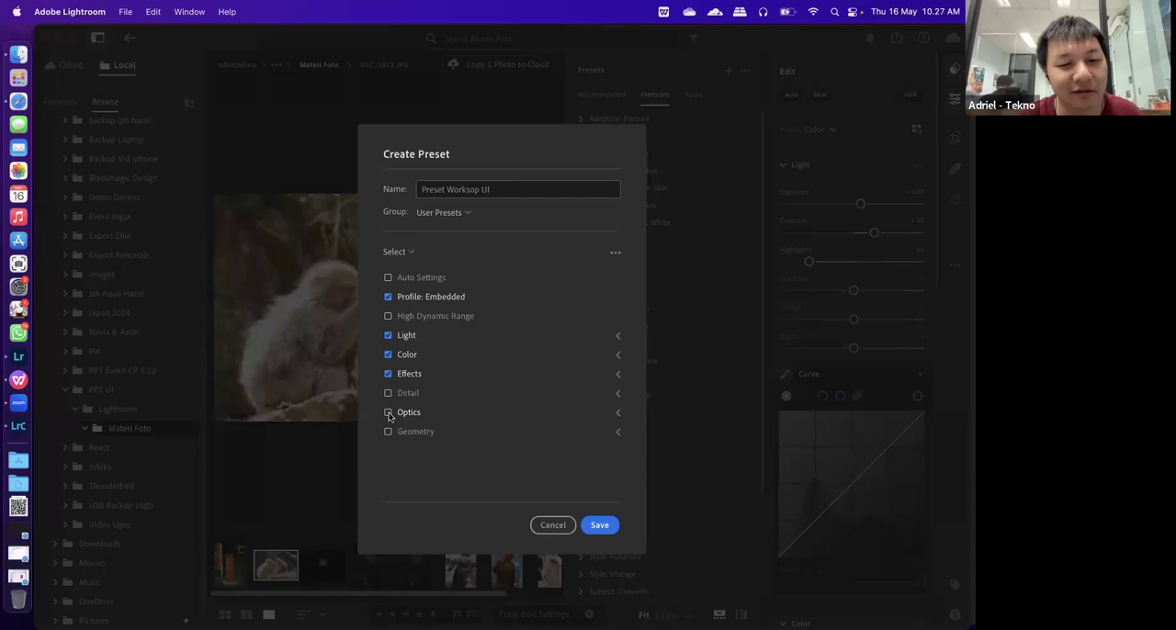
click(600, 527)
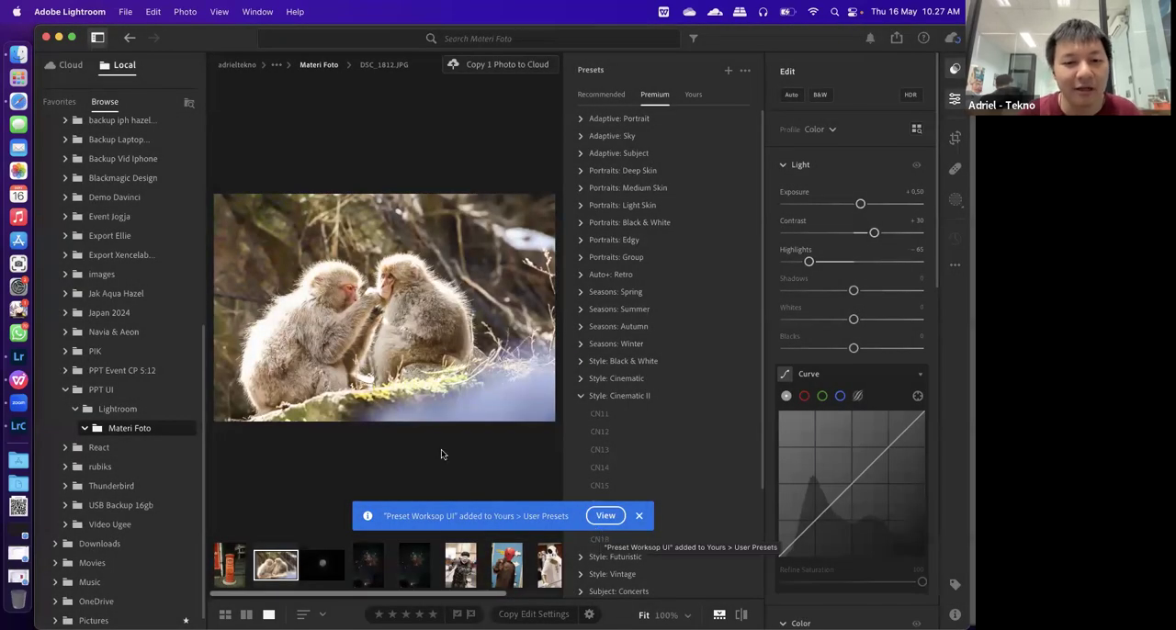
click(692, 96)
click(584, 170)
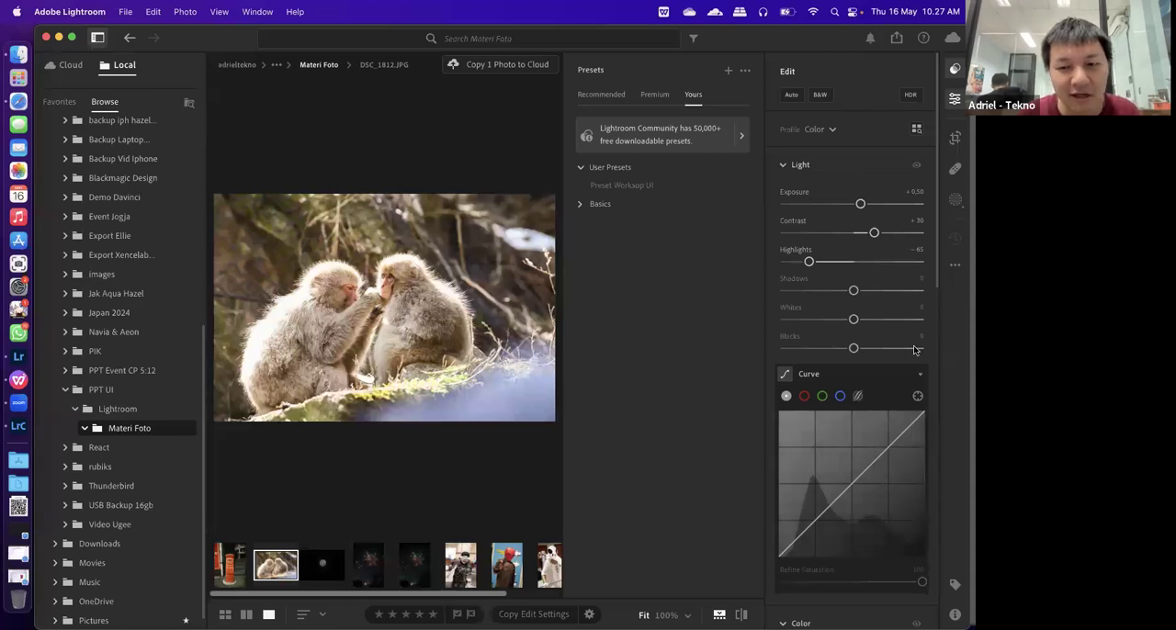
Reset the monkey photo's exposure, contrast and highlights to 0
click(915, 192)
text(0)
key(Return)
click(915, 223)
text(0)
key(Return)
click(916, 254)
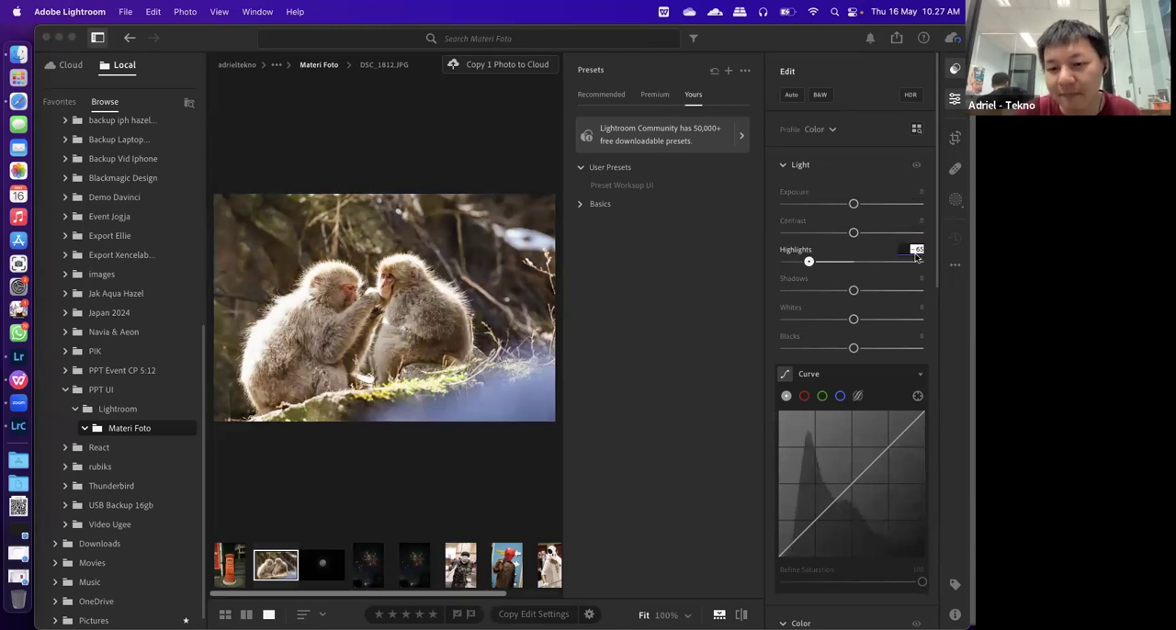
text(0)
key(Return)
Reset the monkey photo's temperature, tint, vibrance and saturation to 0
scroll(884, 403, down, 5)
click(917, 368)
text(0)
key(Return)
click(919, 398)
text(0)
key(Return)
click(918, 426)
text(0)
key(Return)
click(920, 454)
text(0)
key(Return)
Reset the monkey photo's clarity to 0
scroll(922, 454, down, 5)
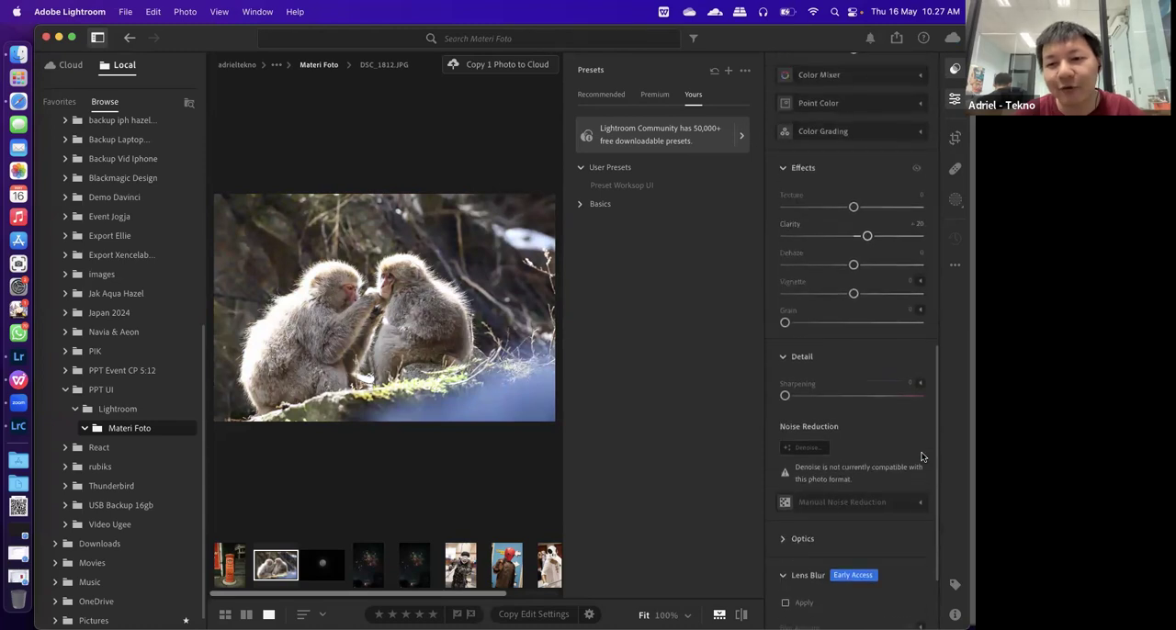
scroll(921, 457, up, 1)
click(917, 253)
text(0)
key(Return)
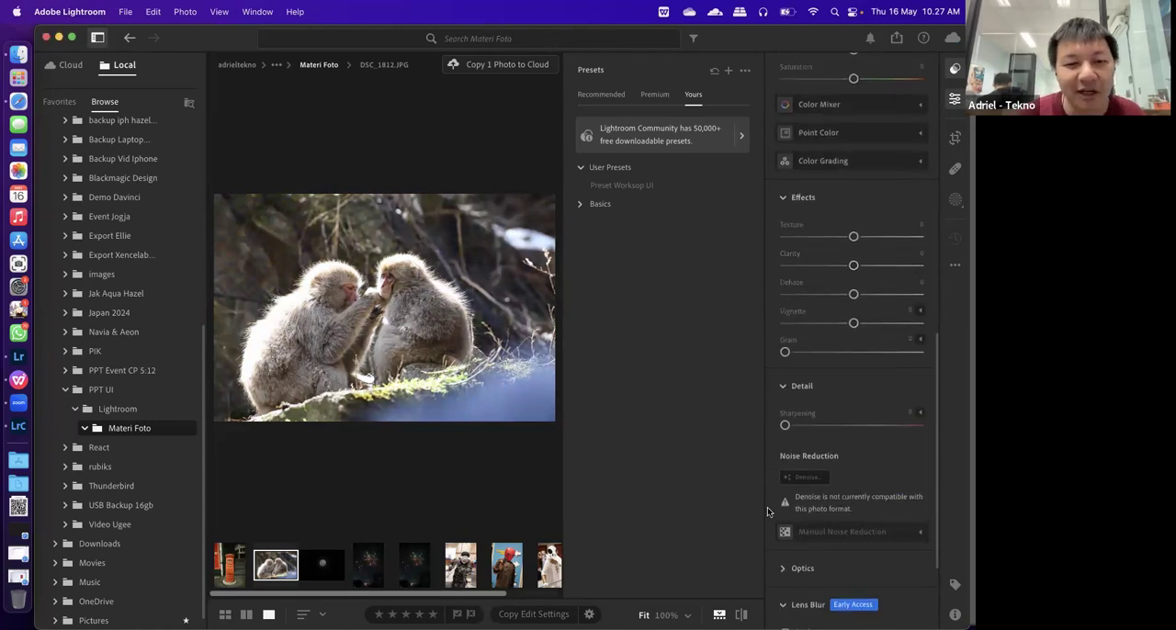
Apply the user preset "Preset Worksop UI" to the monkey photo and check the resulting adjustments
scroll(860, 472, up, 3)
scroll(860, 472, up, 15)
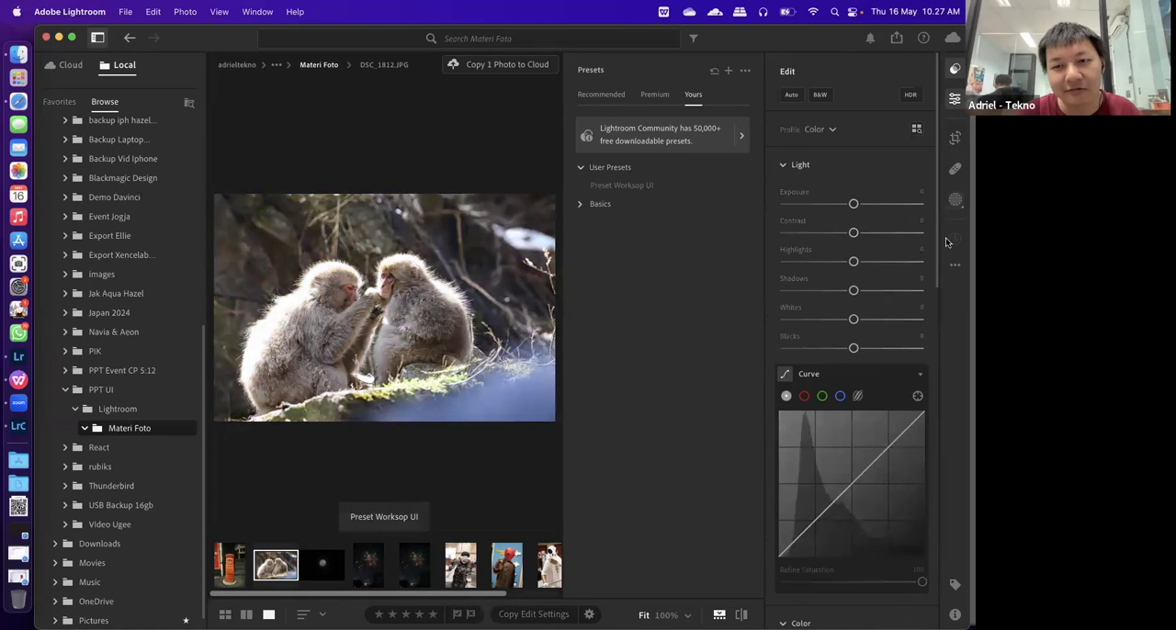
click(639, 185)
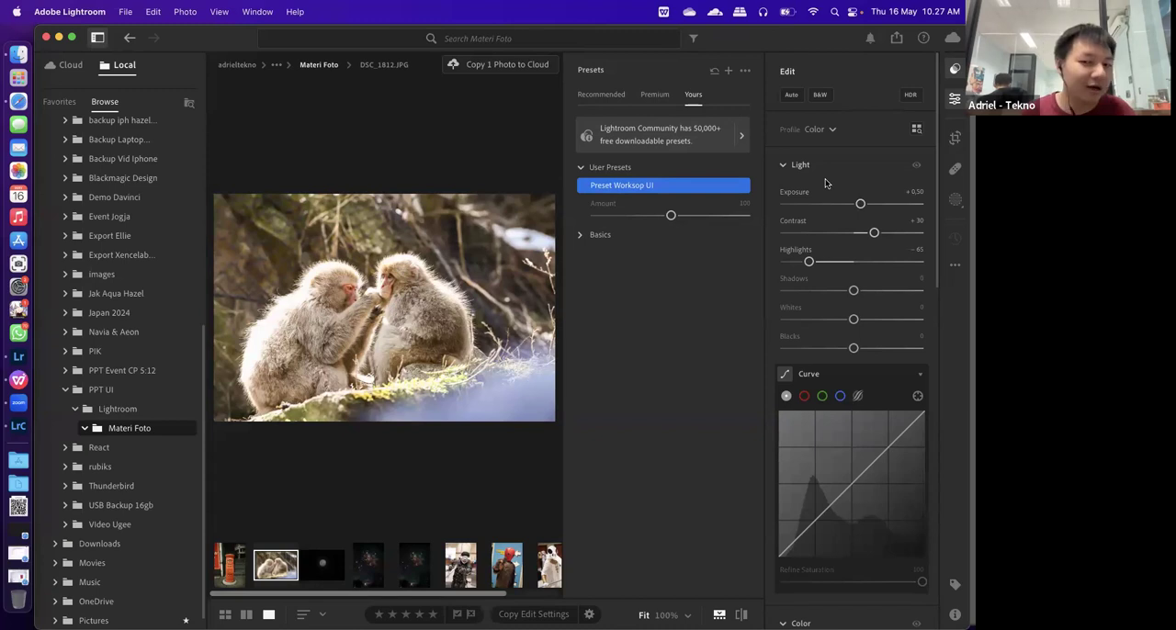
scroll(866, 265, down, 5)
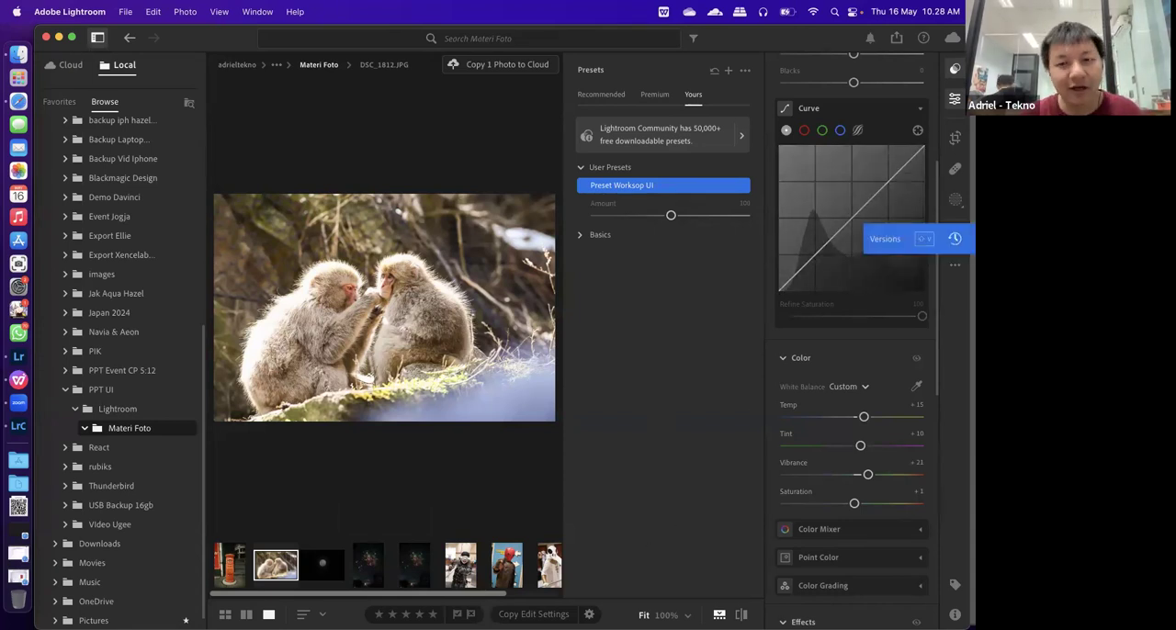
Crop the monkey photo closer around the two monkeys and straighten it by +2,63
click(955, 74)
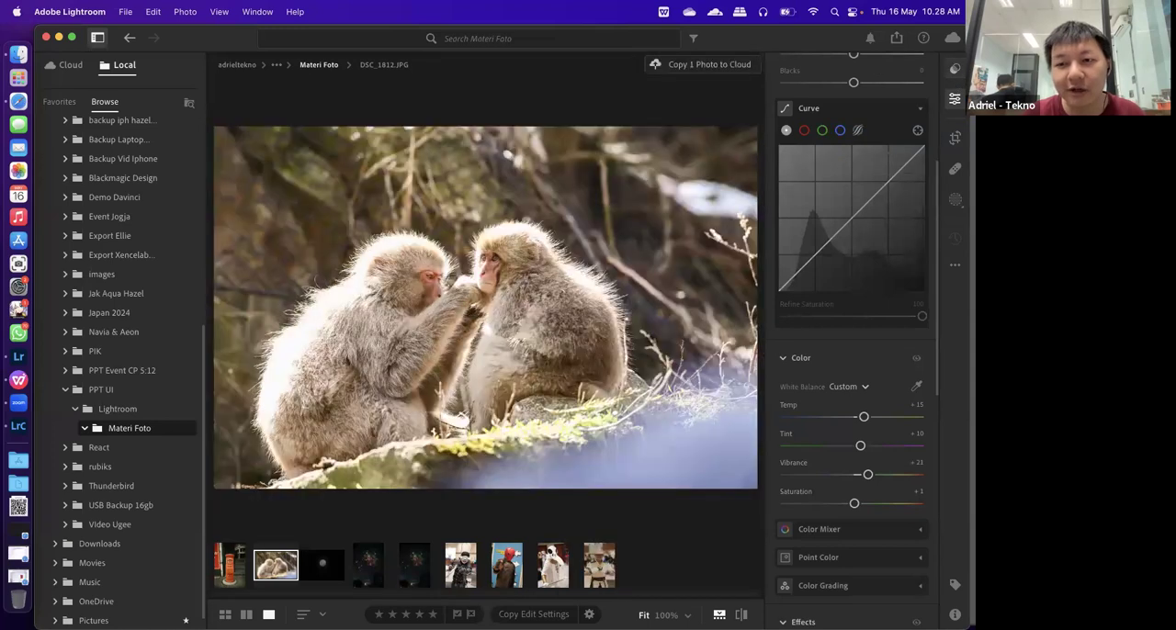
key(c)
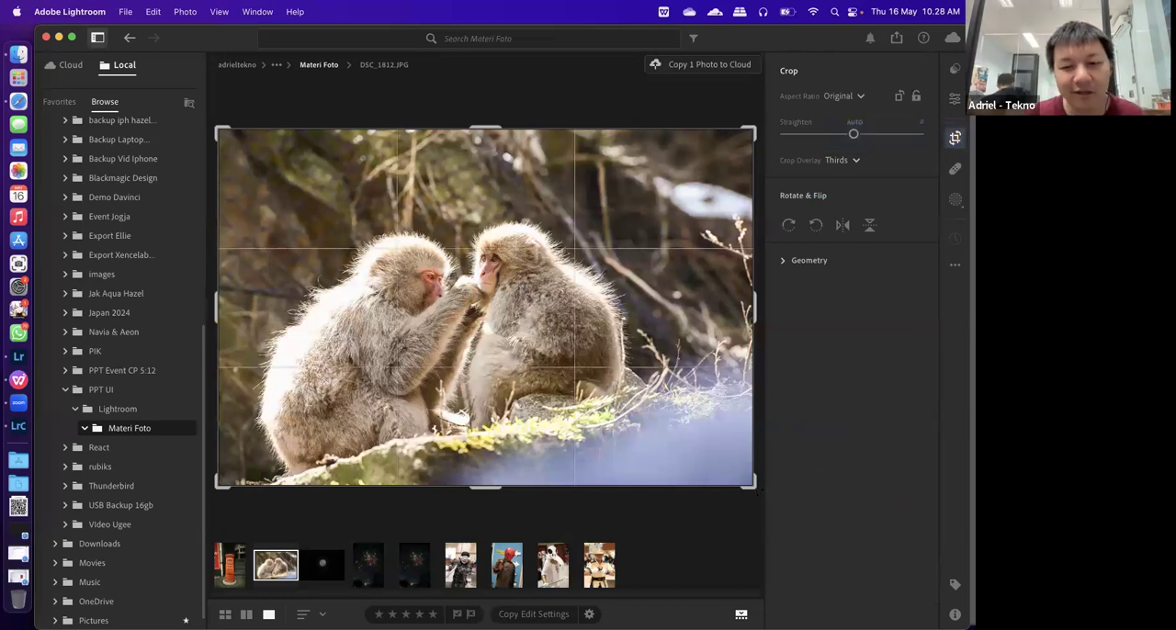
drag(754, 486, 718, 445)
drag(615, 385, 612, 362)
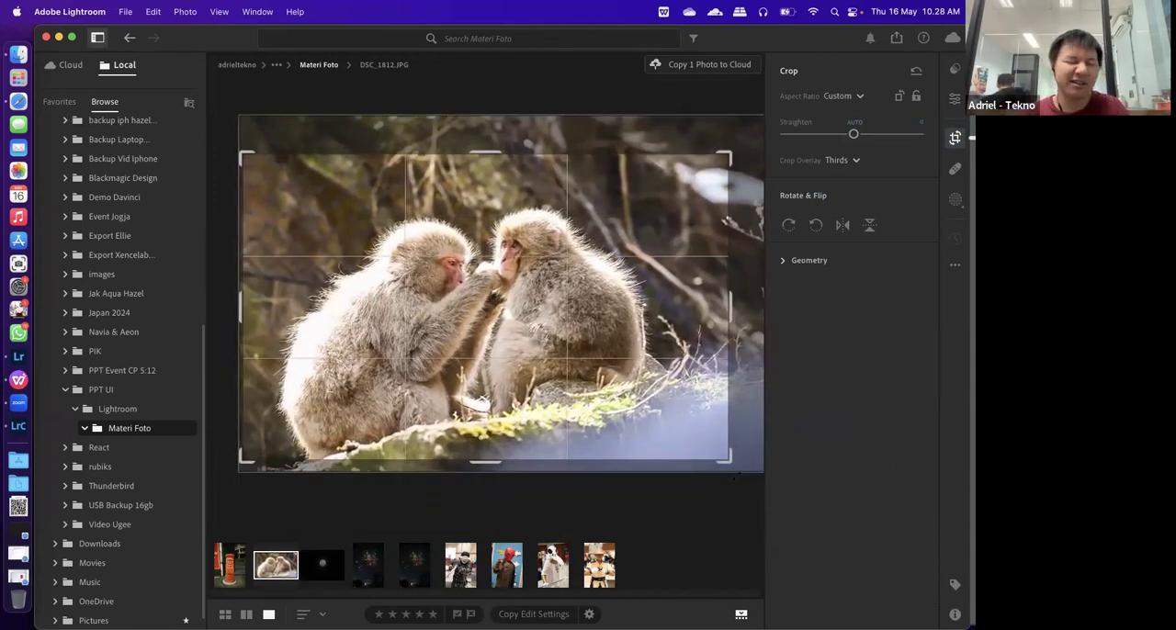
drag(729, 484, 725, 487)
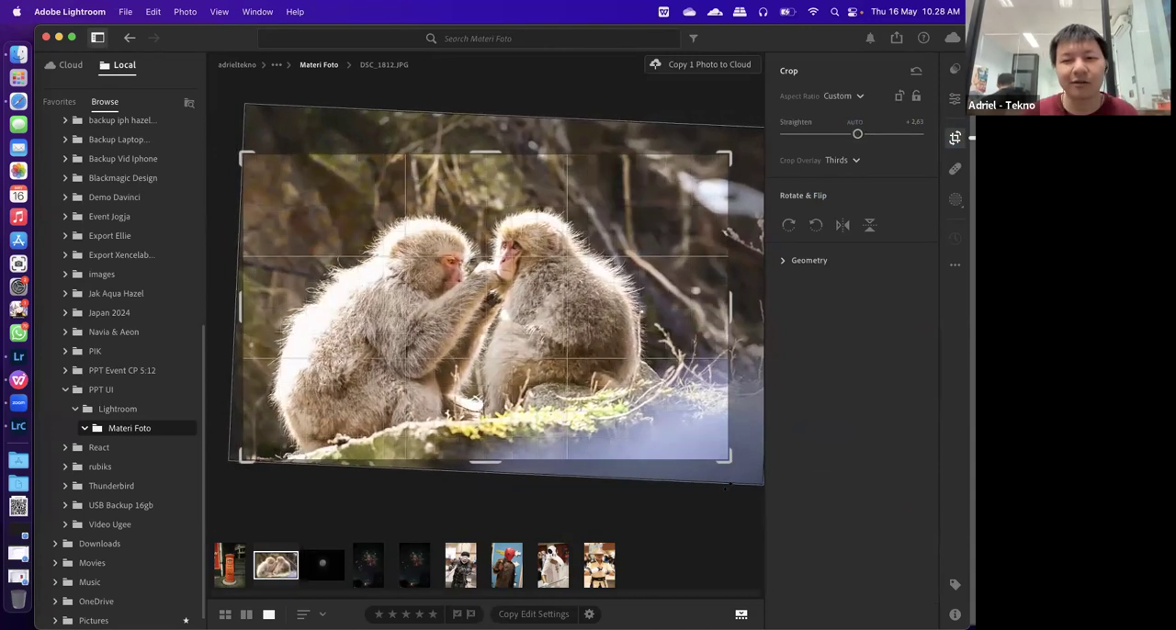
Mirror the monkey photo horizontally, flip it back, and finish cropping
click(843, 226)
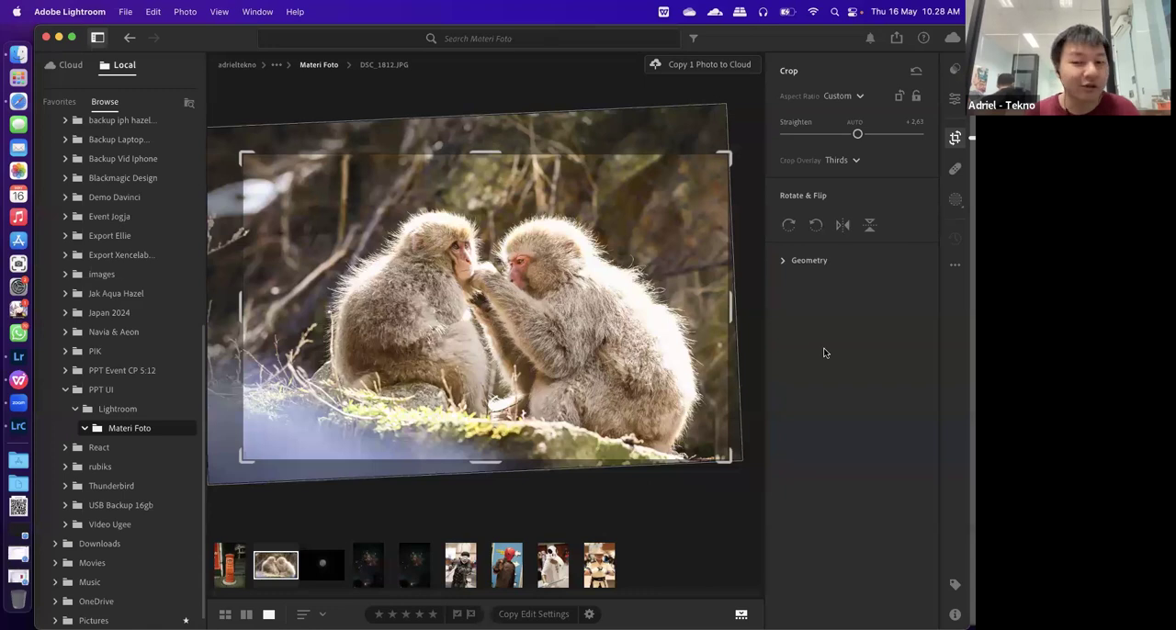
click(840, 225)
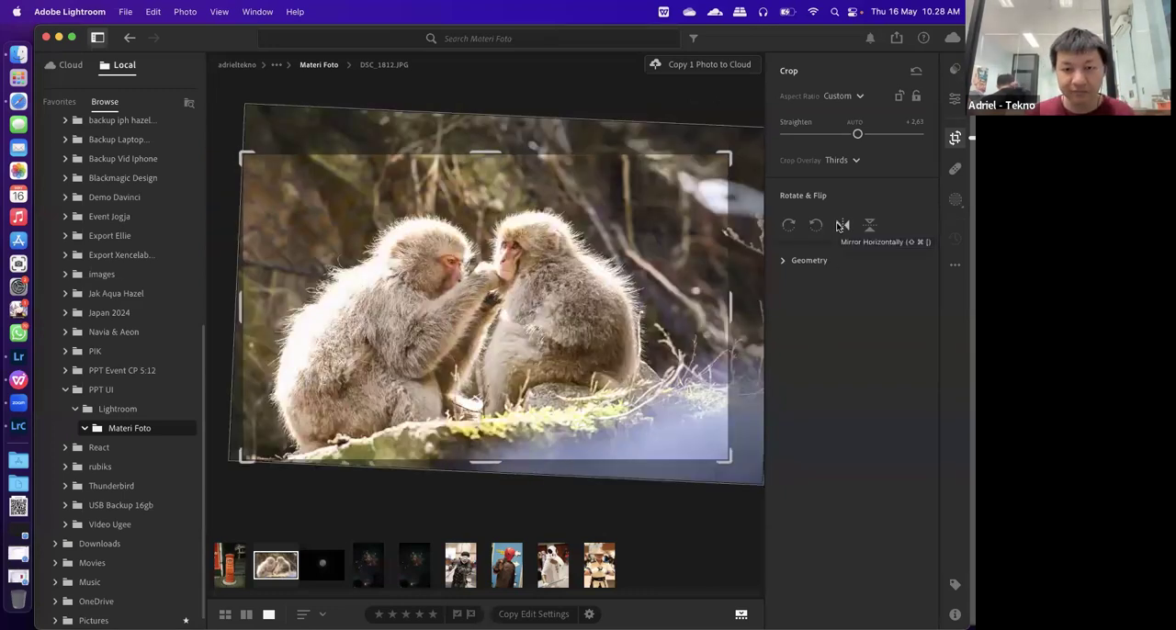
key(e)
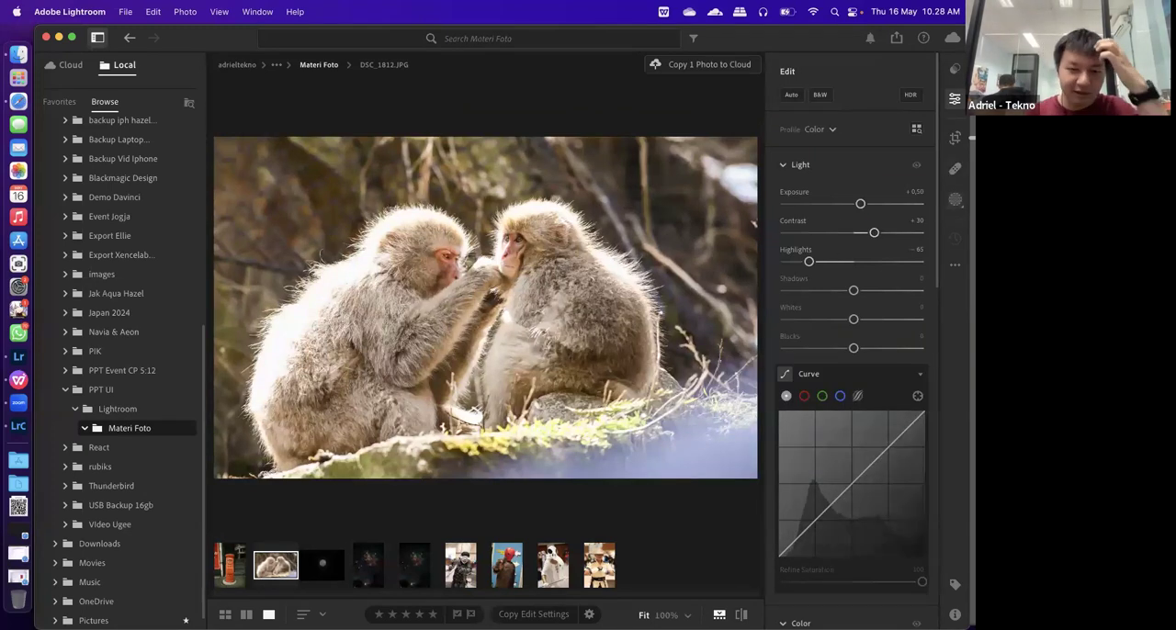
View the moon photo and the NEF and JPG versions of the fireworks photo
click(315, 577)
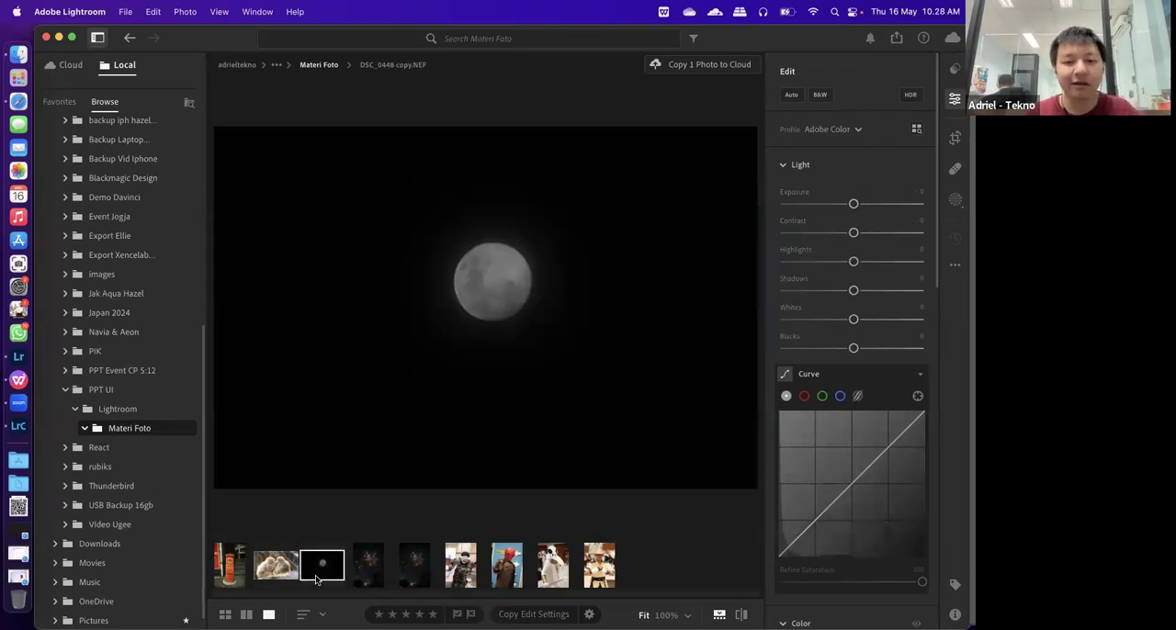
click(370, 571)
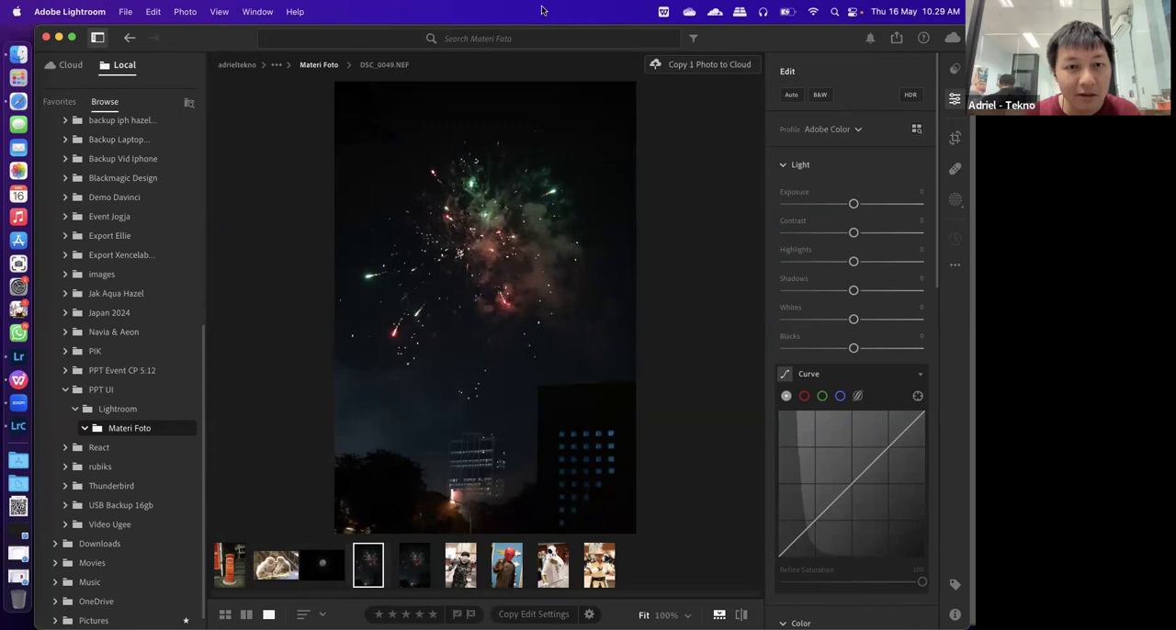
click(414, 570)
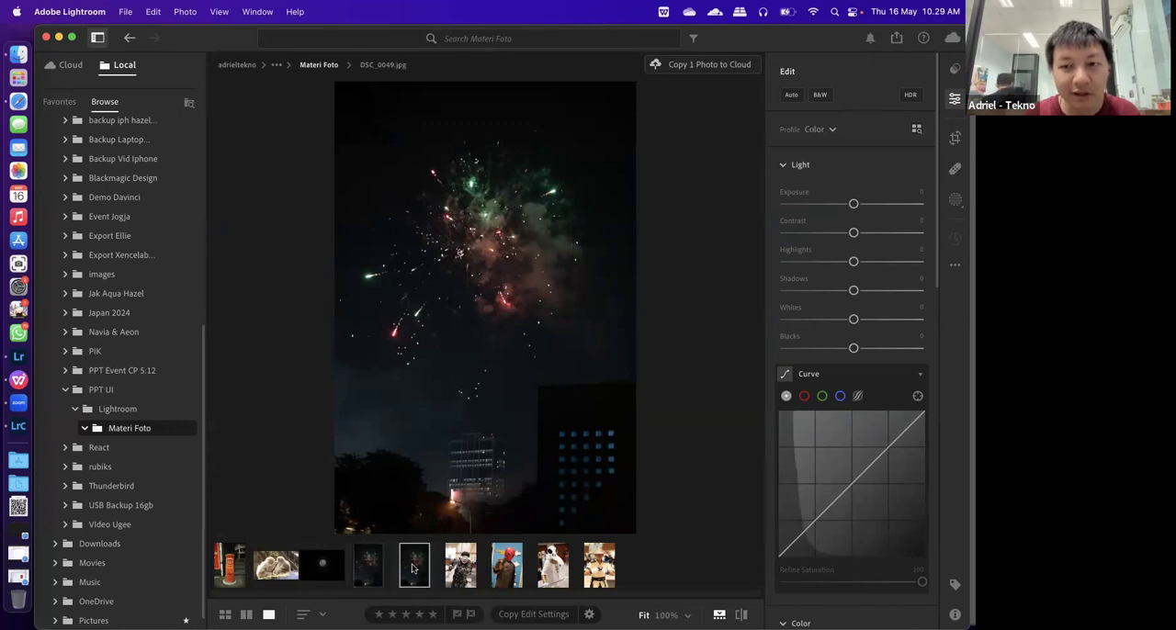
Move the Lightroom window lower on the desktop and reduce its height
drag(787, 35, 770, 74)
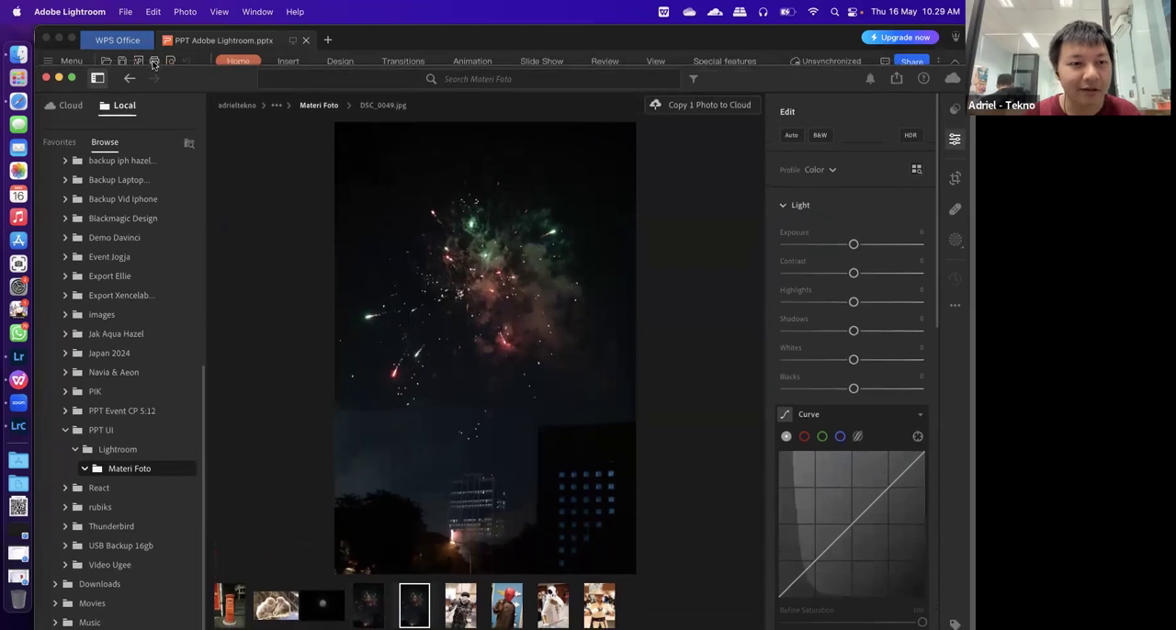
drag(186, 65, 193, 121)
drag(197, 65, 196, 81)
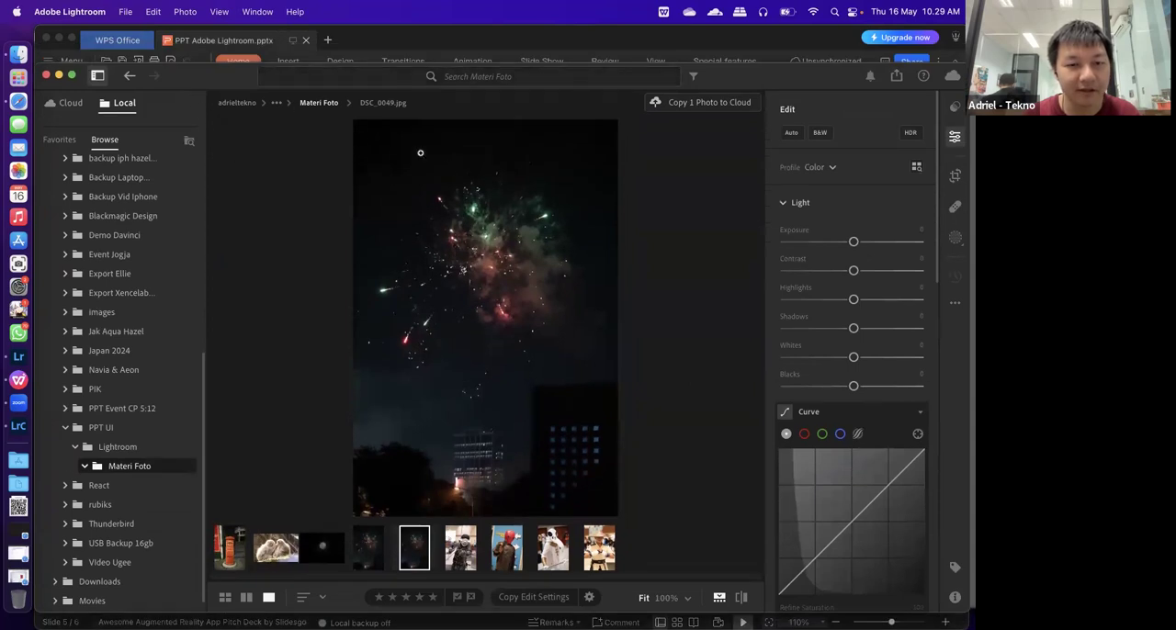
Set the fireworks NEF photo's exposure to +1,49, highlights to -4 and shadows to +25
click(372, 560)
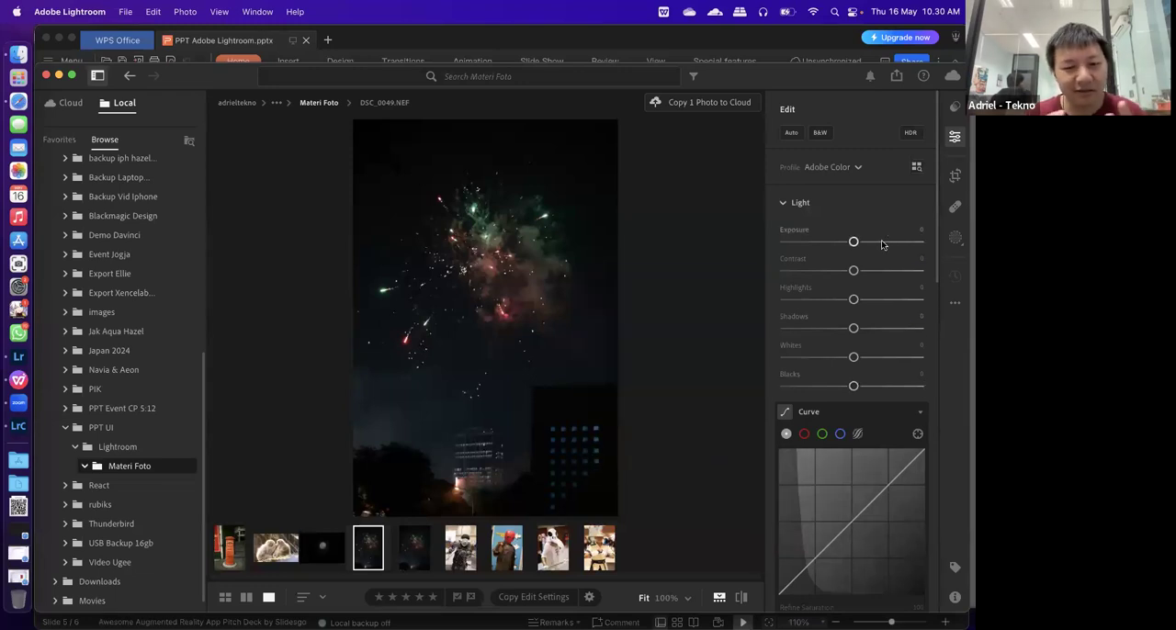
drag(879, 244, 875, 243)
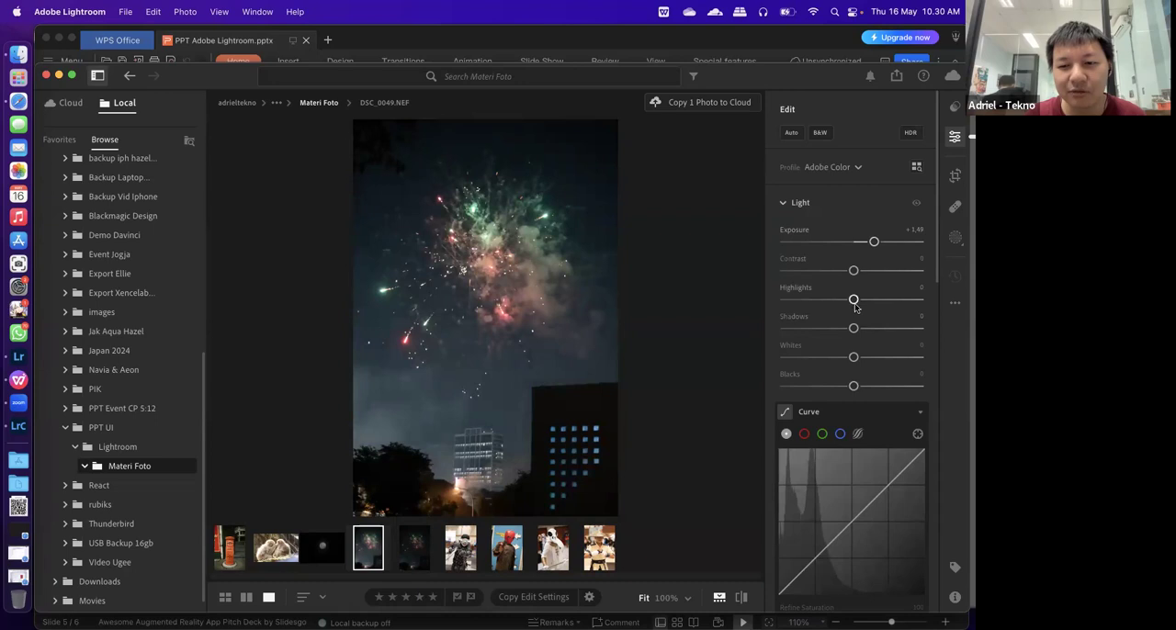
drag(853, 328, 871, 335)
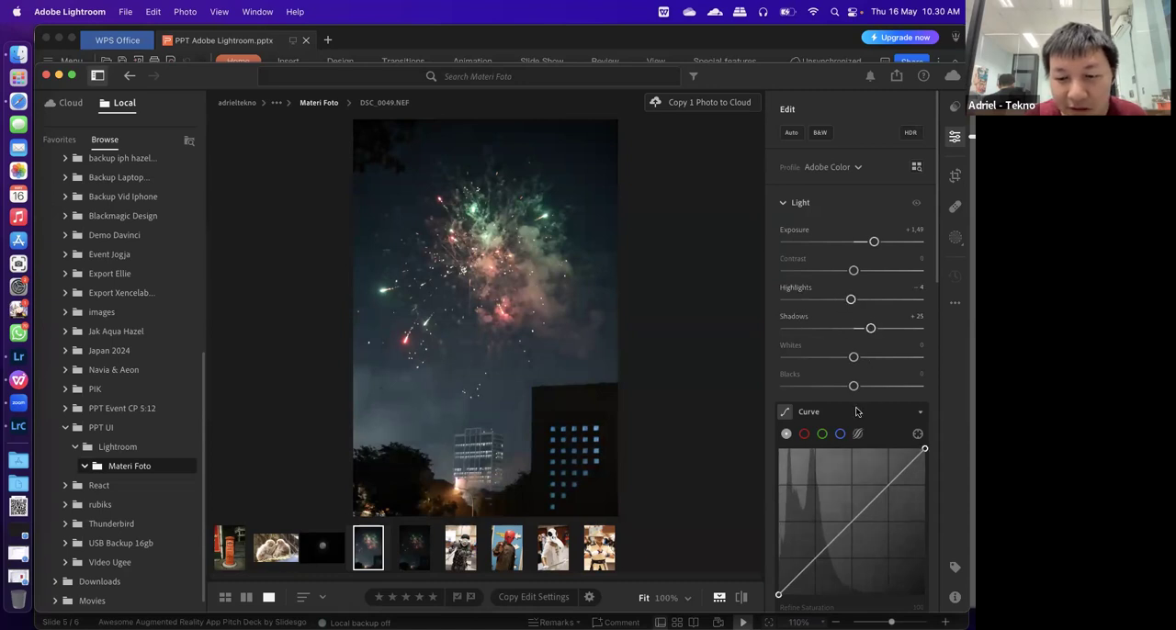
Set the fireworks NEF photo's dehaze to +49
scroll(854, 405, down, 8)
scroll(855, 410, down, 5)
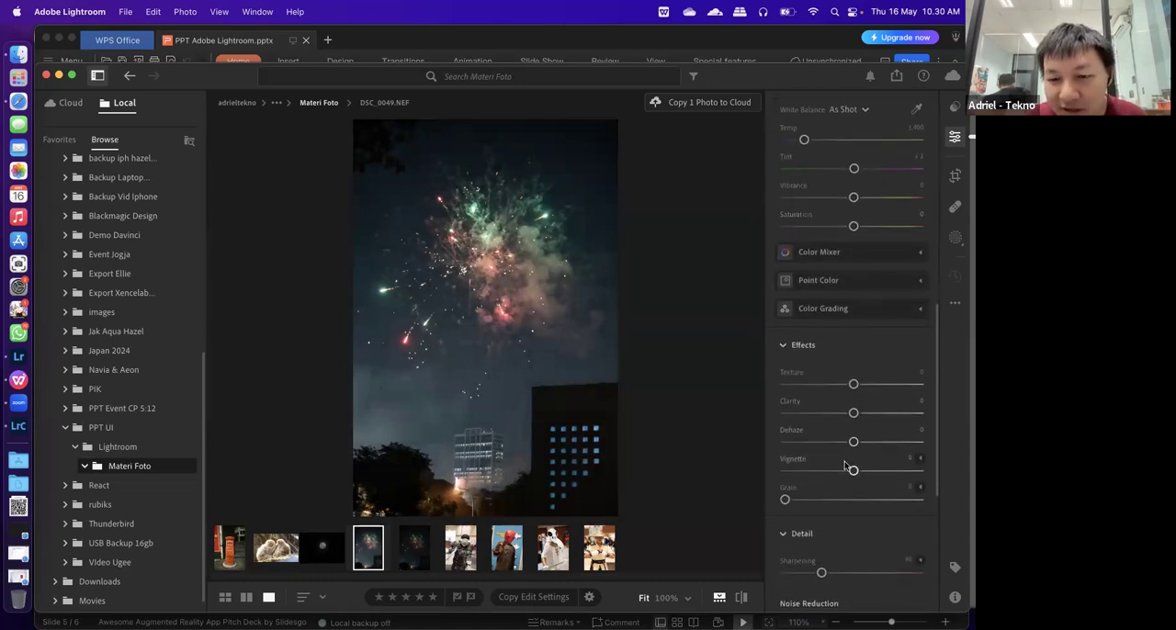
drag(880, 443, 889, 444)
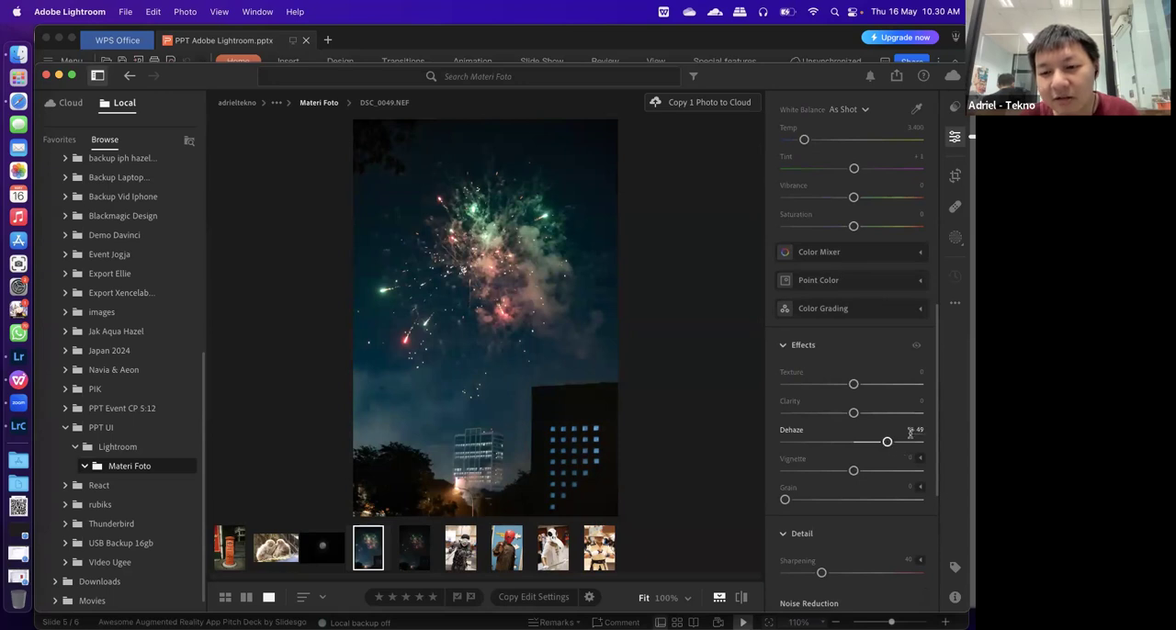
scroll(911, 436, up, 3)
scroll(911, 439, down, 2)
scroll(911, 437, down, 2)
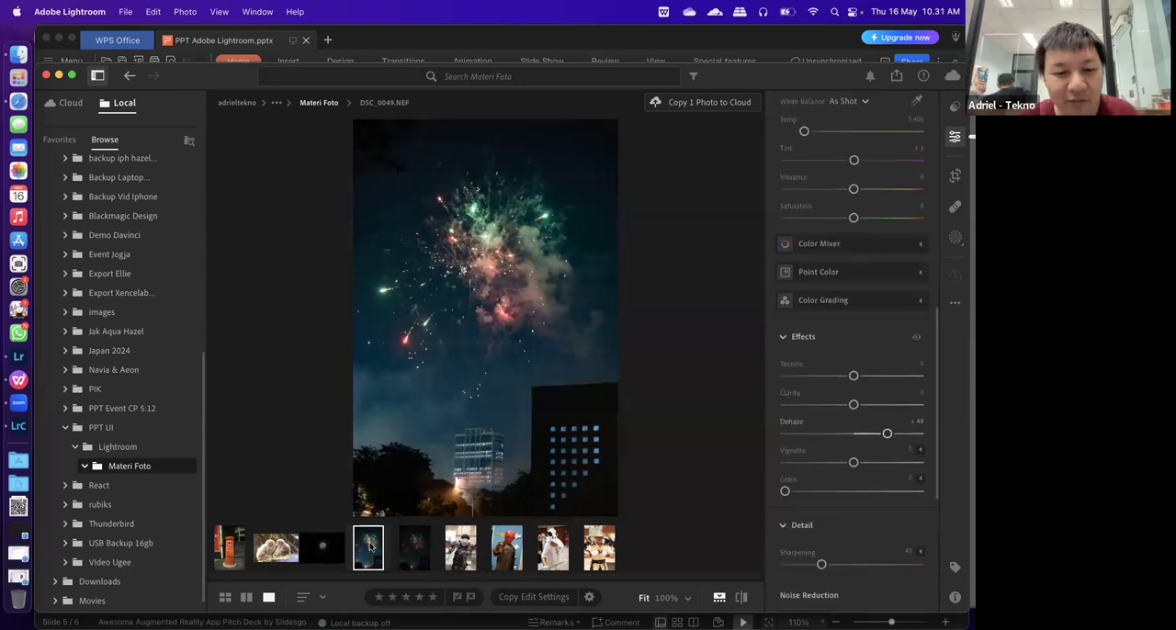
Copy the edit settings from the fireworks NEF photo and paste them onto the JPG version
right_click(371, 545)
click(613, 593)
click(549, 597)
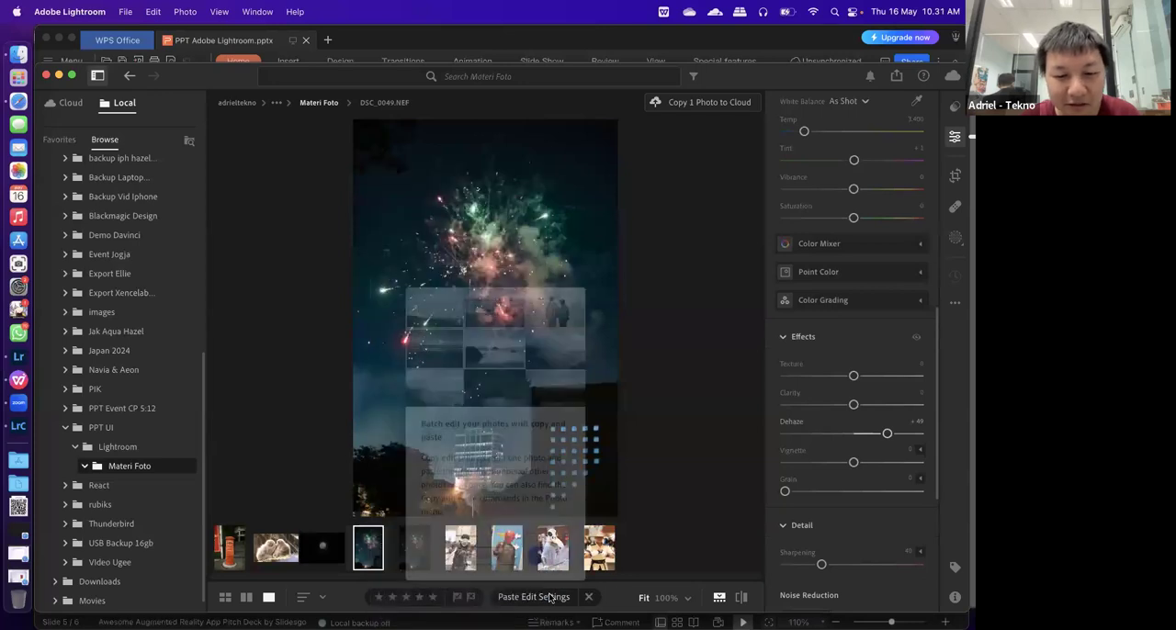
click(547, 557)
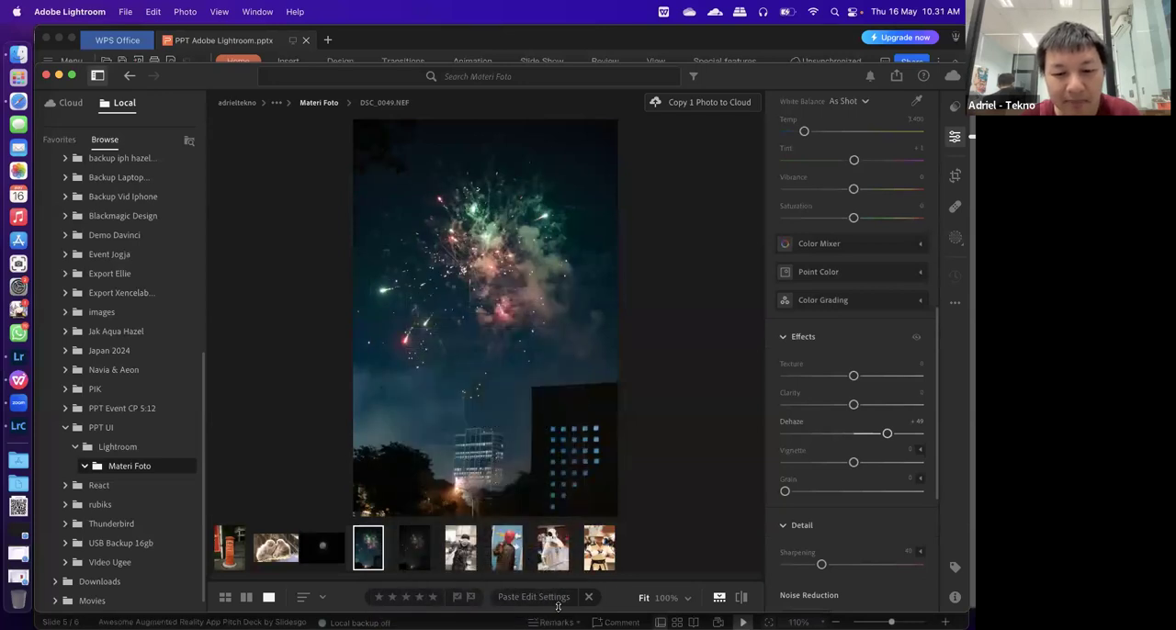
click(413, 549)
click(549, 598)
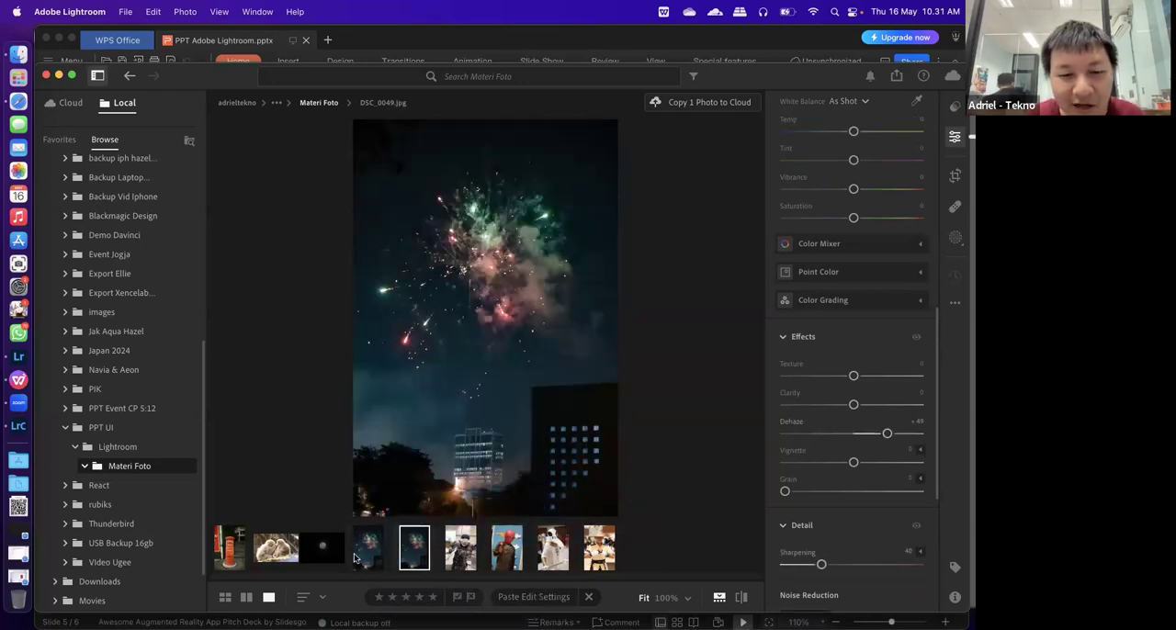
Show the fireworks JPG and NEF side by side in the comparison view
click(246, 597)
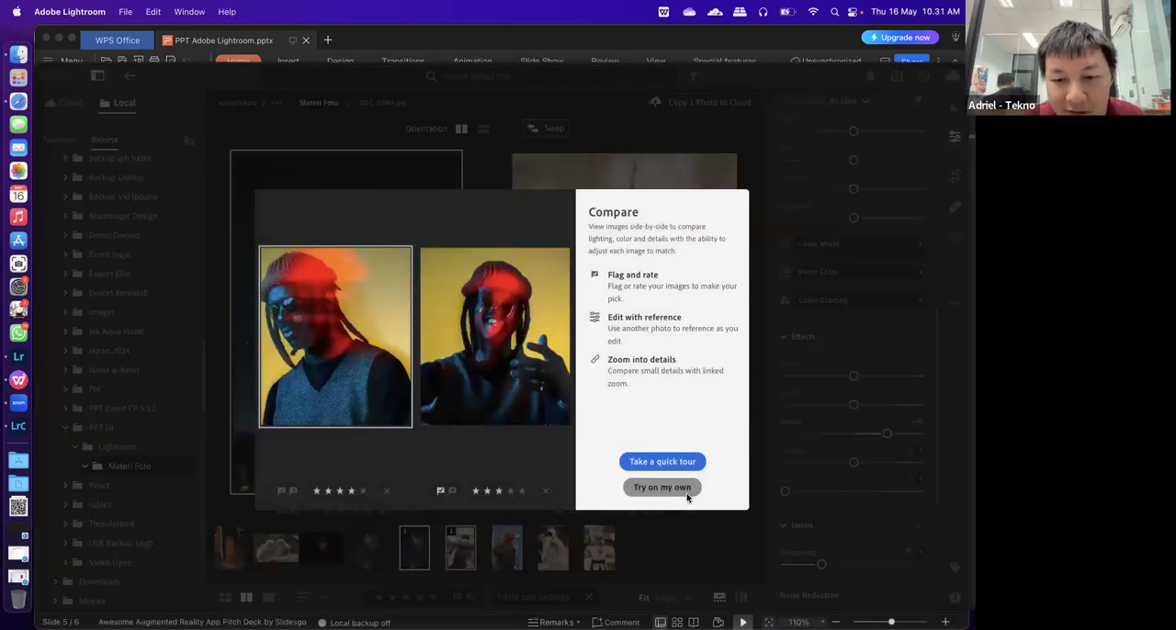
click(688, 493)
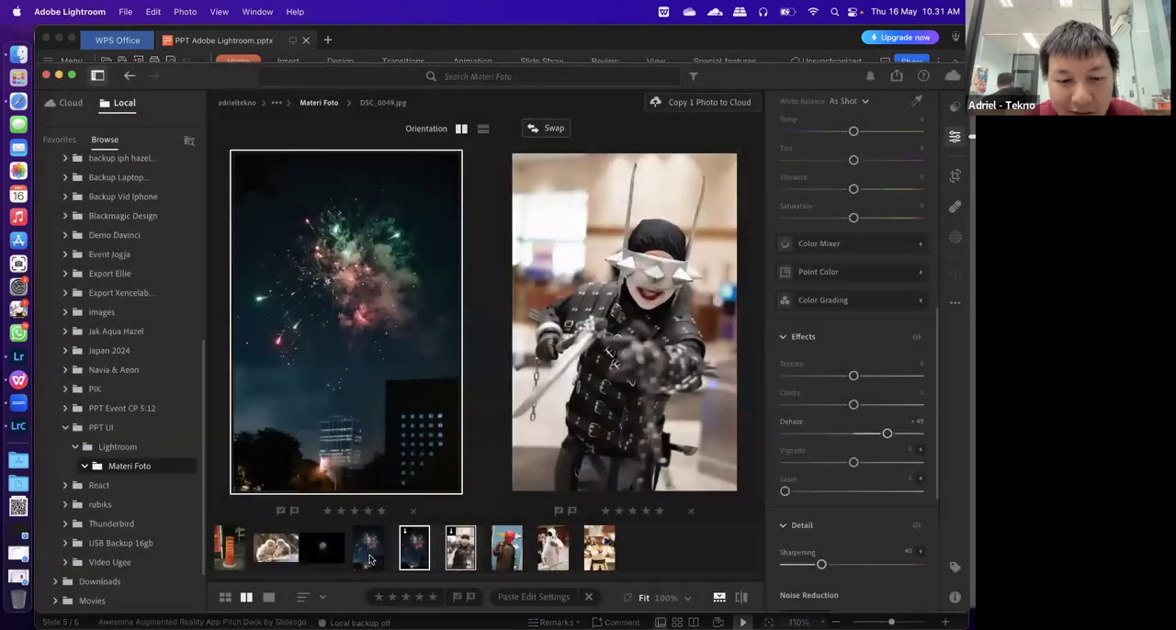
click(371, 551)
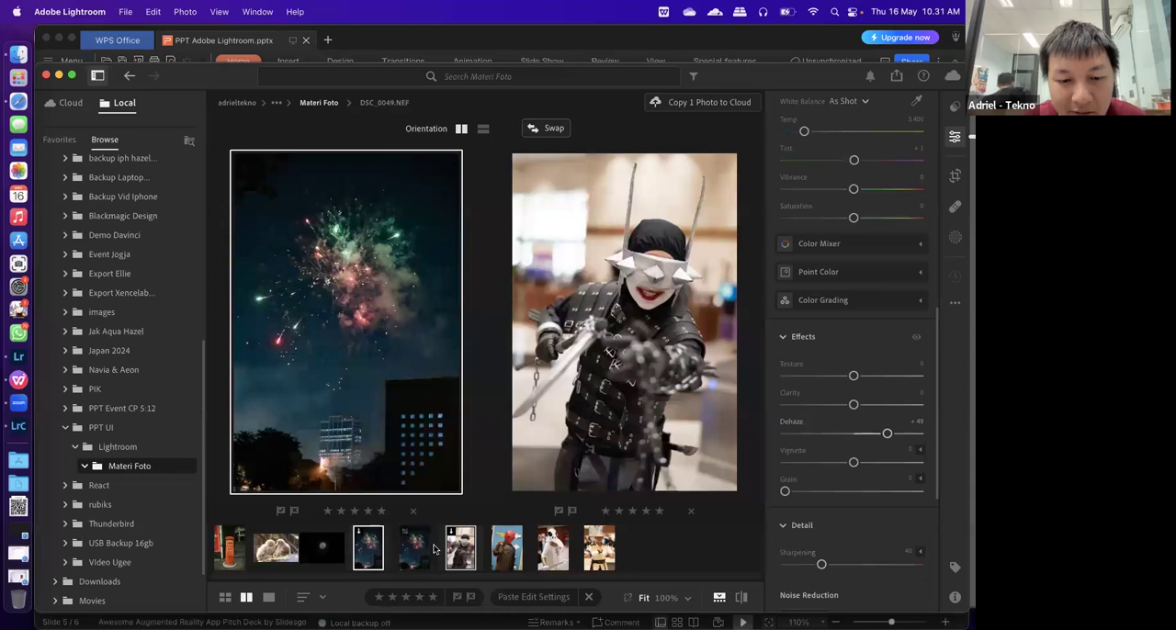
click(419, 554)
click(525, 445)
click(371, 553)
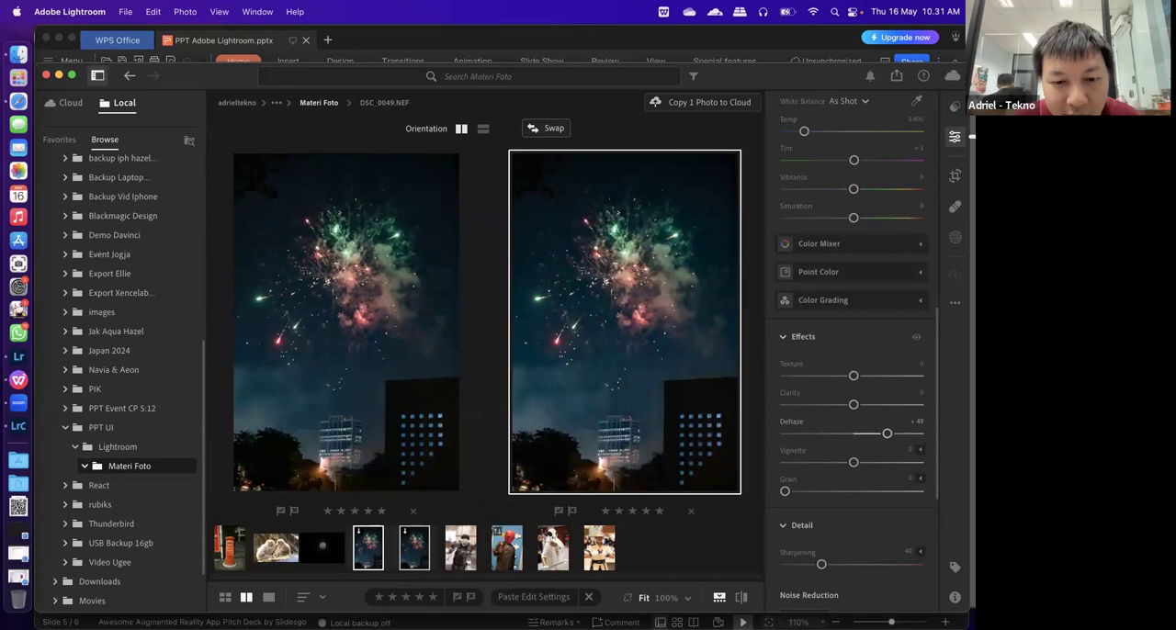
Compare the firework detail of the JPG and NEF versions at 100% and return both to the full view
click(422, 542)
click(396, 298)
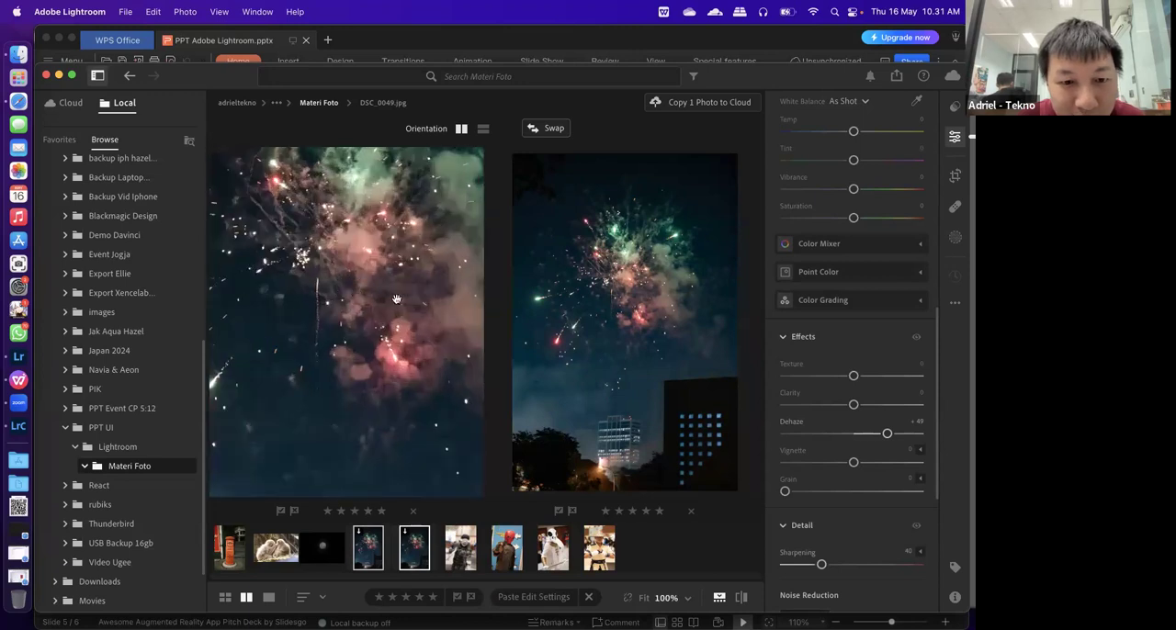
click(624, 304)
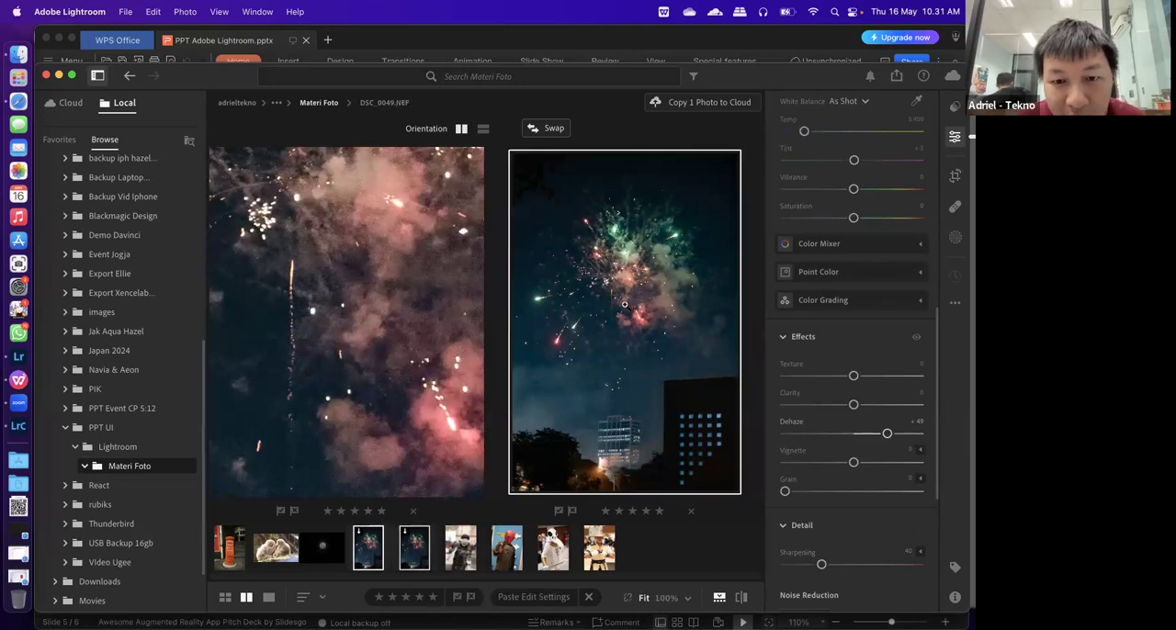
click(624, 304)
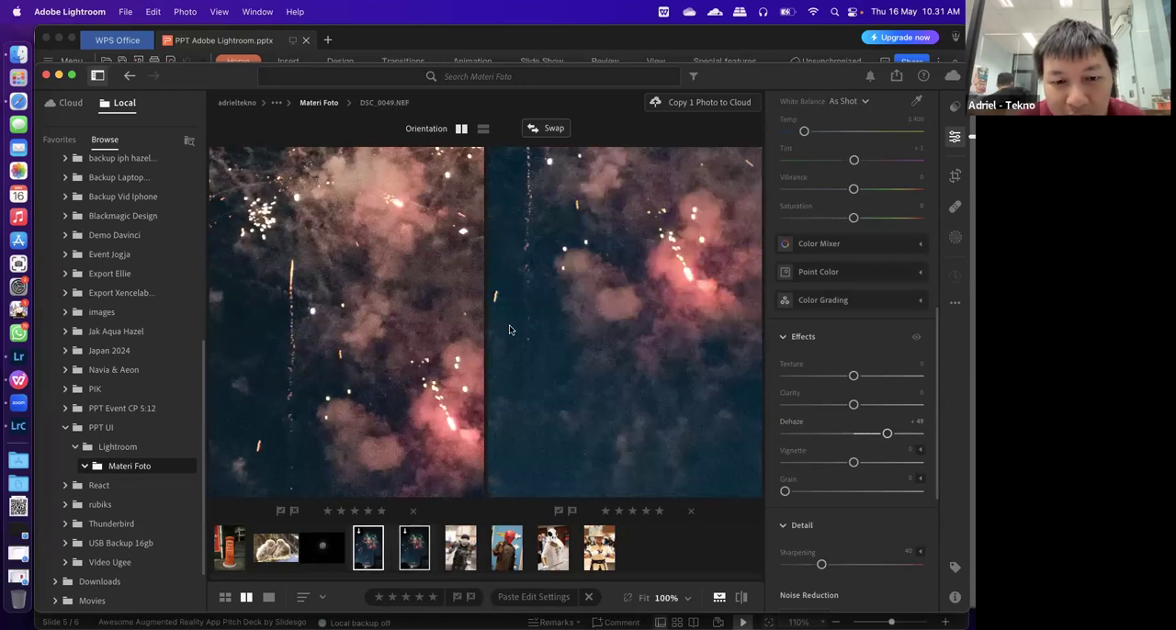
click(413, 324)
click(413, 321)
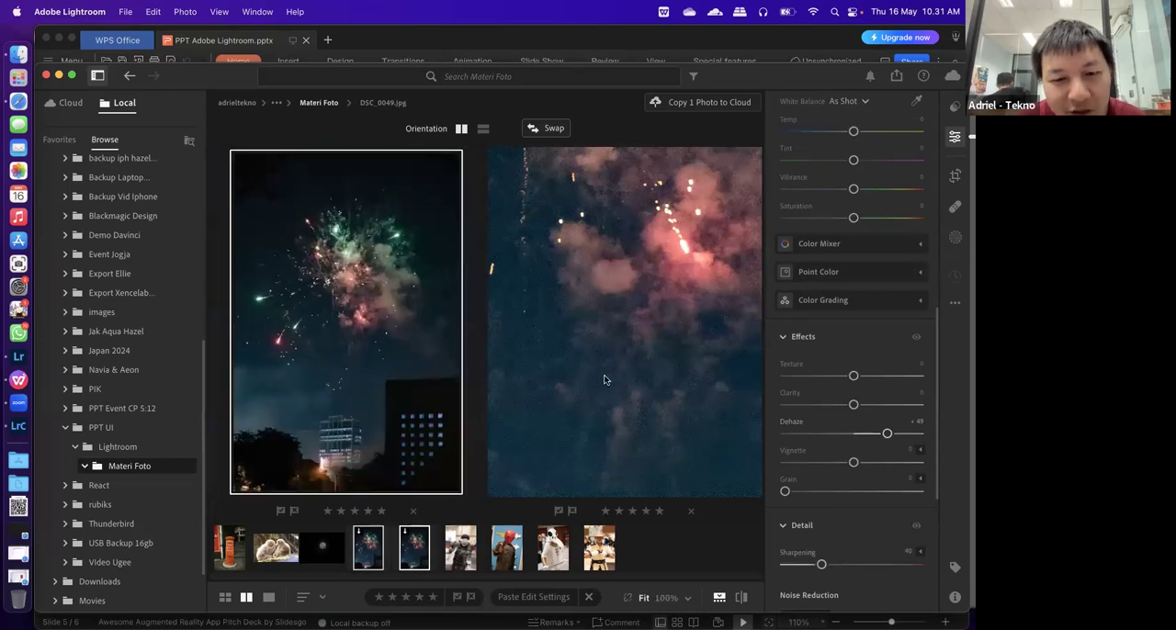
click(613, 262)
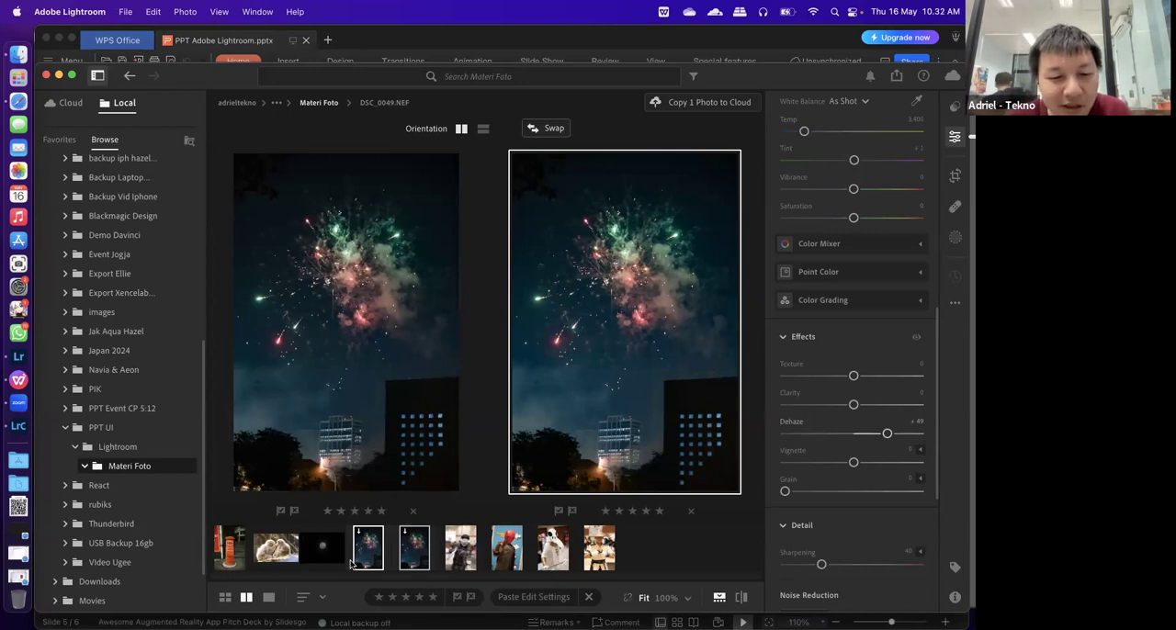
In the single-photo view, set the exposure to +3,32 on the fireworks JPG and +2,68 on the NEF
click(268, 598)
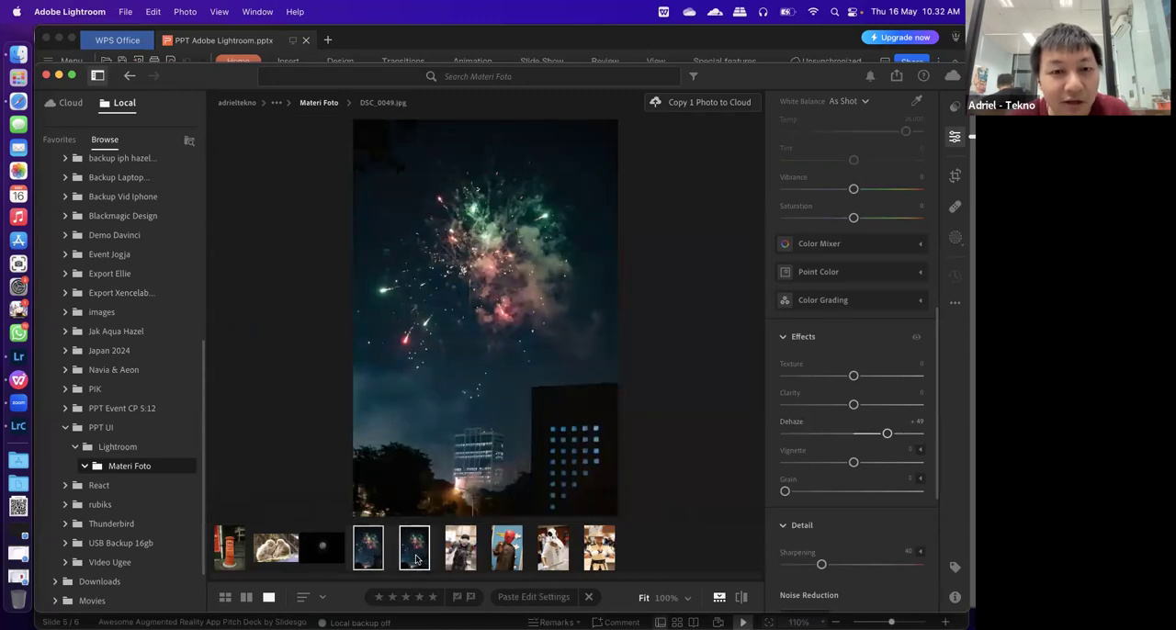
scroll(871, 320, up, 10)
drag(887, 243, 905, 250)
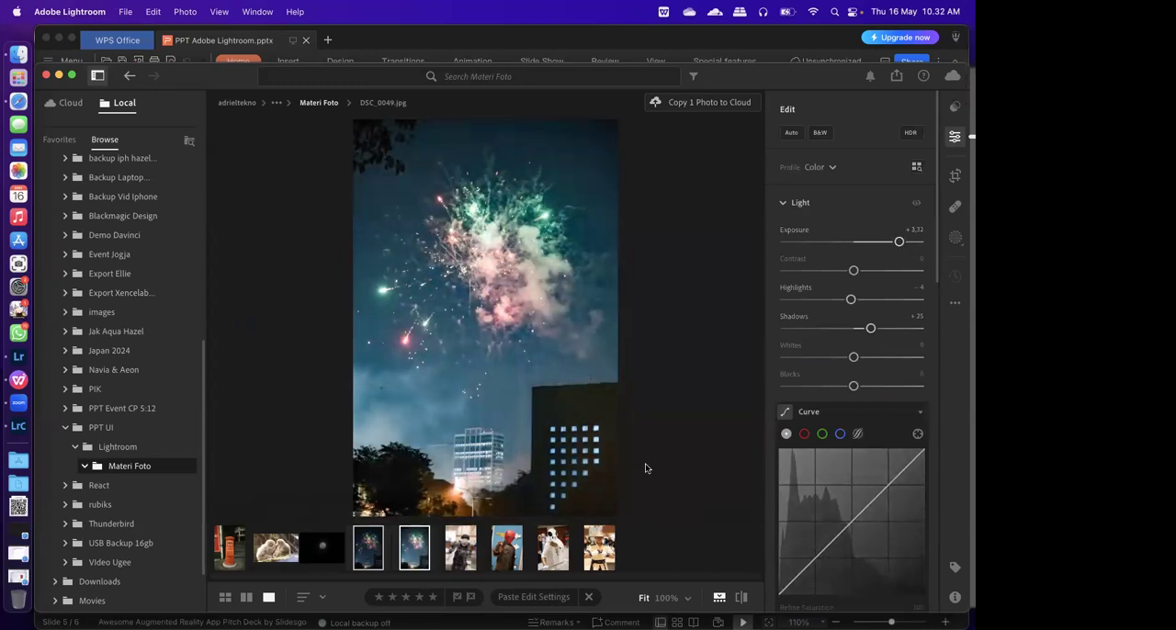
click(370, 554)
drag(874, 243, 890, 242)
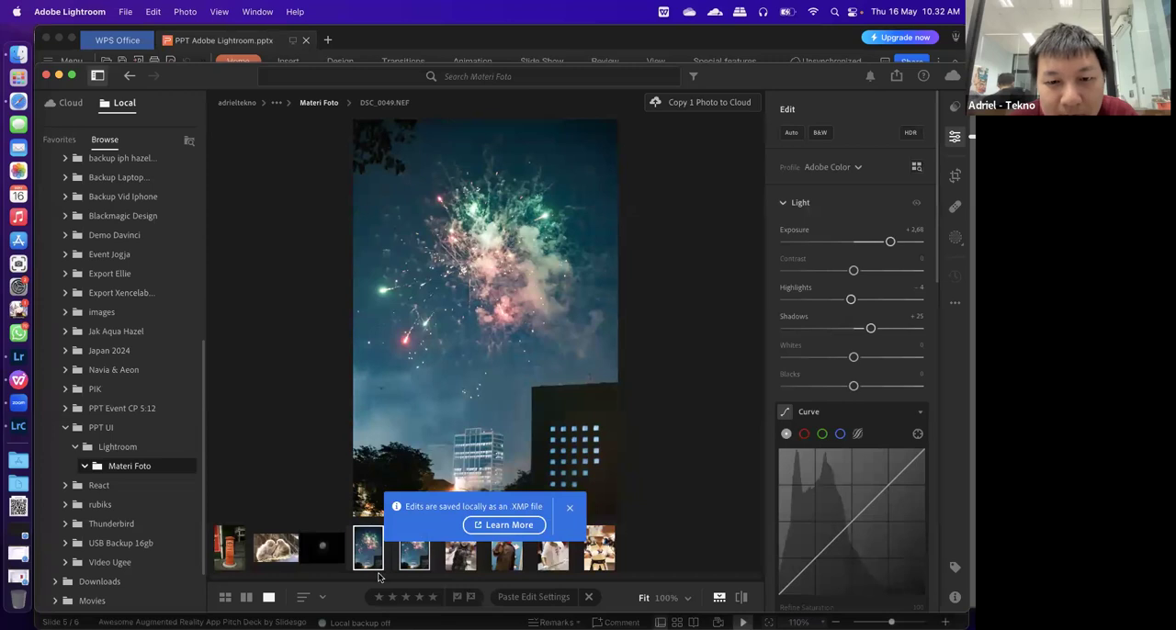
Set the fireworks photos' shadows to +100, display the JPG version and dismiss the XMP notice
drag(905, 332, 931, 331)
click(416, 557)
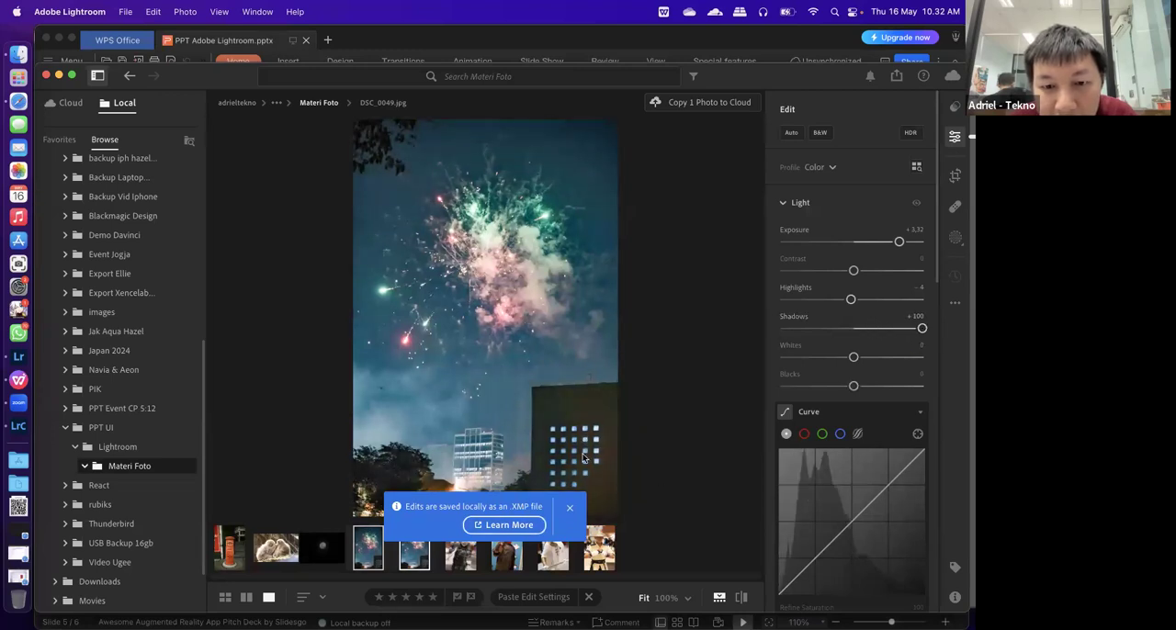
click(570, 507)
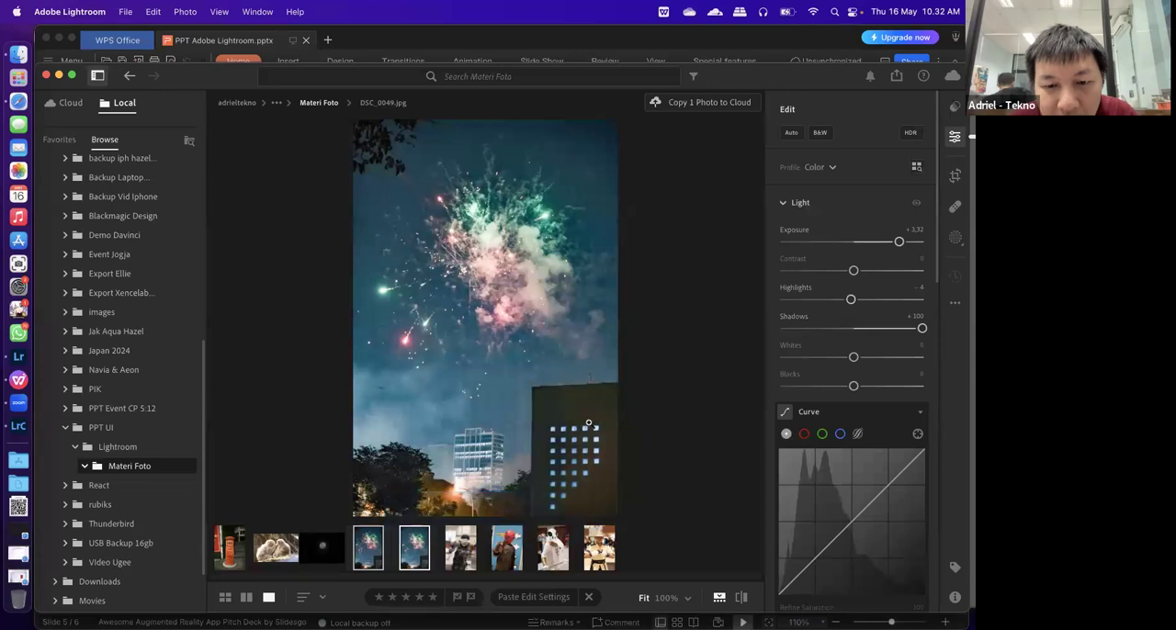
Show the fireworks NEF and JPG side by side in the comparison view and swap their sides
click(591, 408)
click(375, 557)
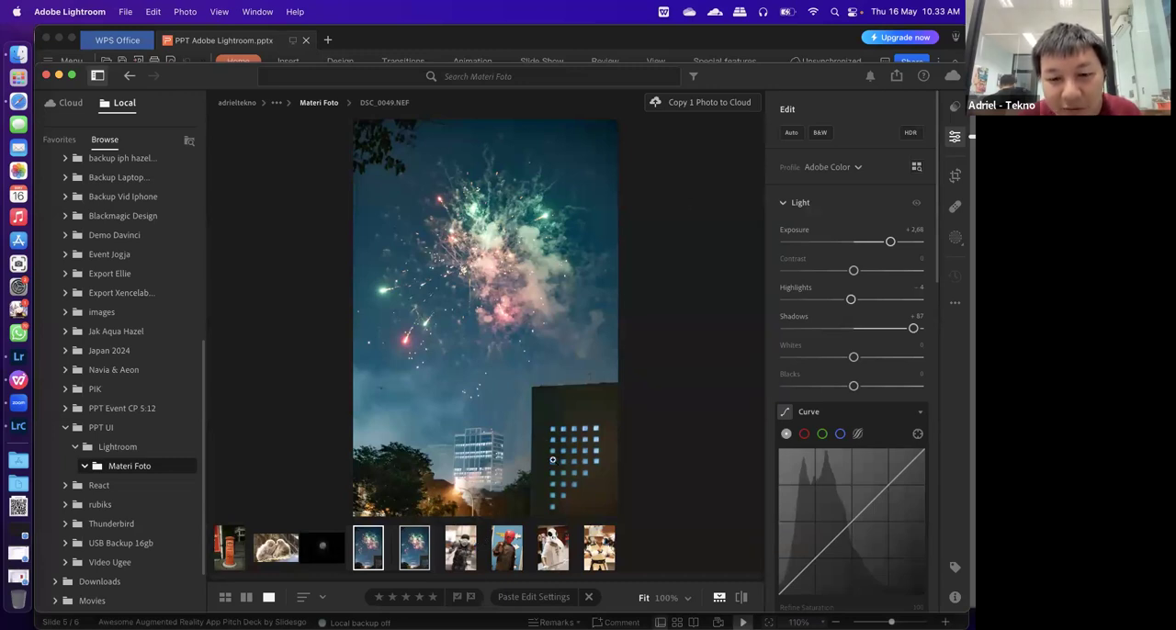
click(246, 597)
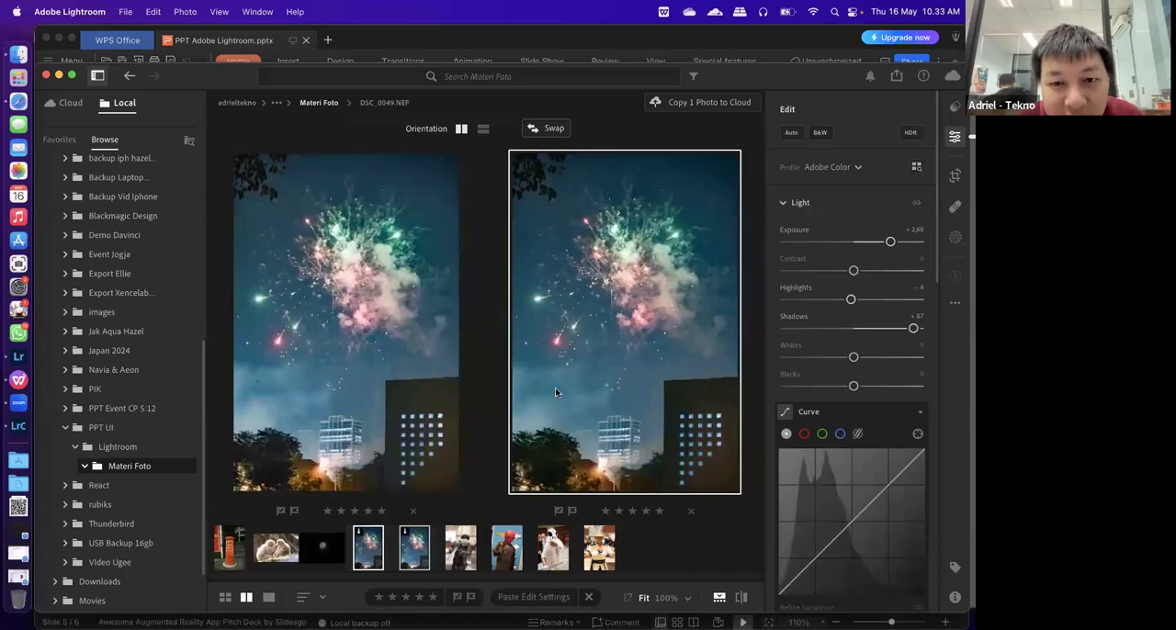
click(534, 131)
click(363, 271)
click(669, 288)
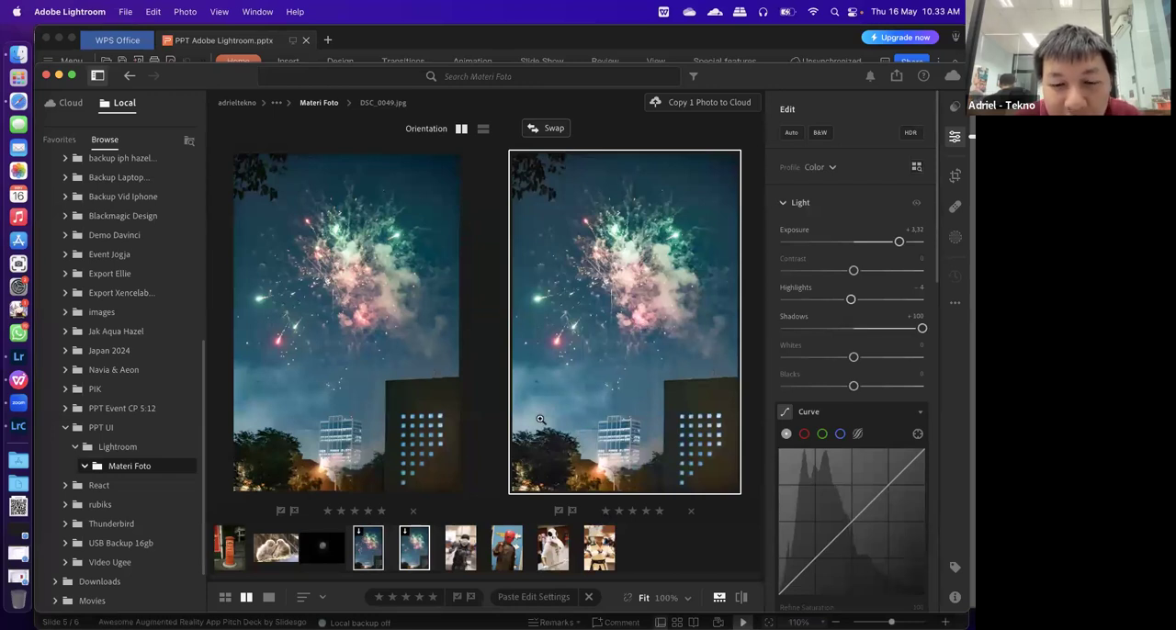
Compare the sky and building detail of the fireworks NEF and JPG at 100% and return both to the full view
click(395, 445)
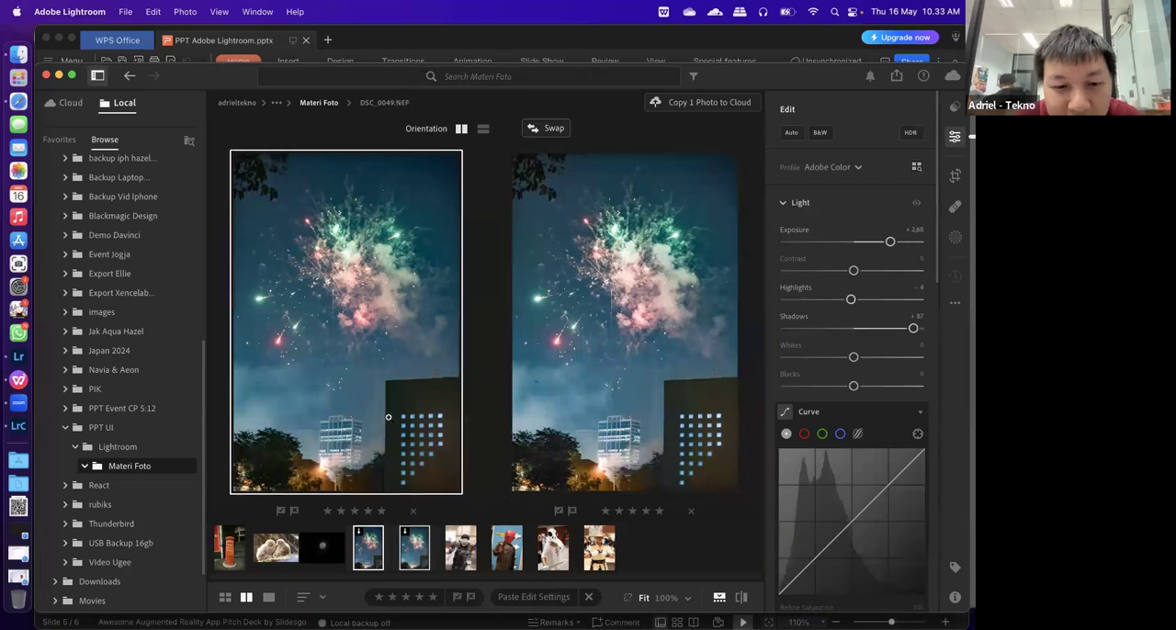
click(389, 419)
click(650, 402)
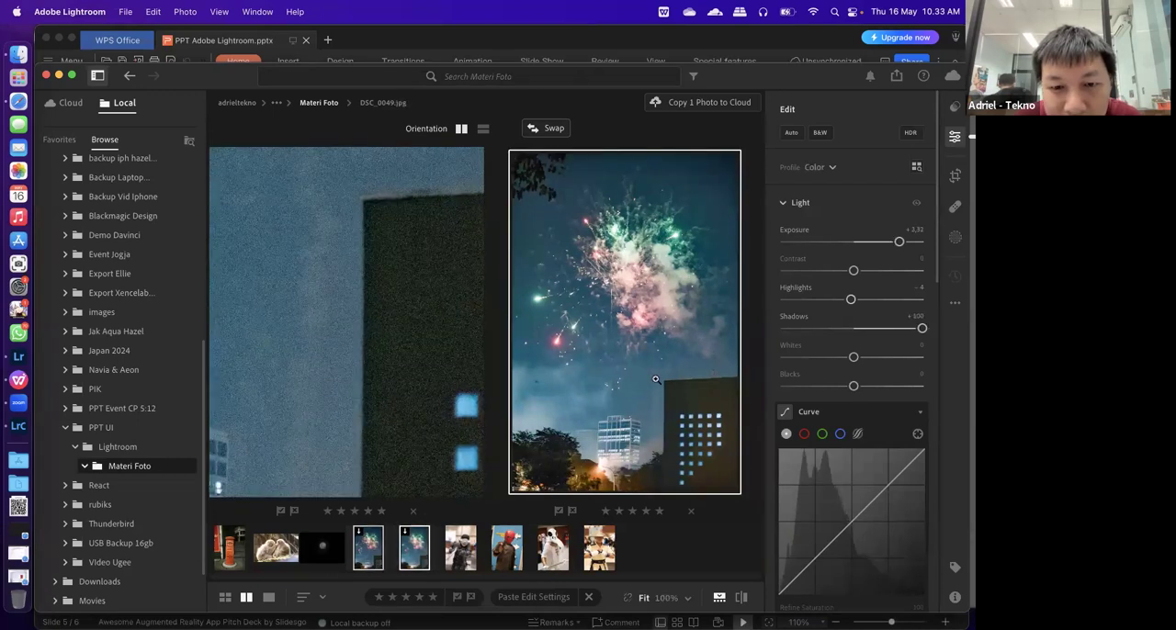
click(658, 381)
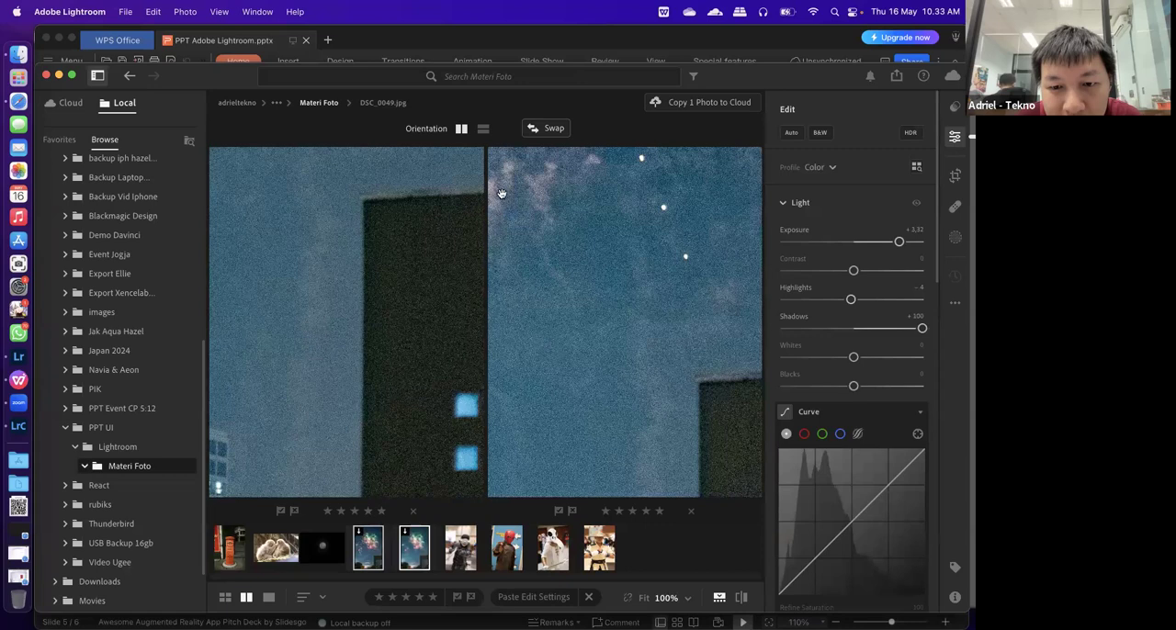
drag(500, 450, 380, 385)
drag(601, 404, 506, 258)
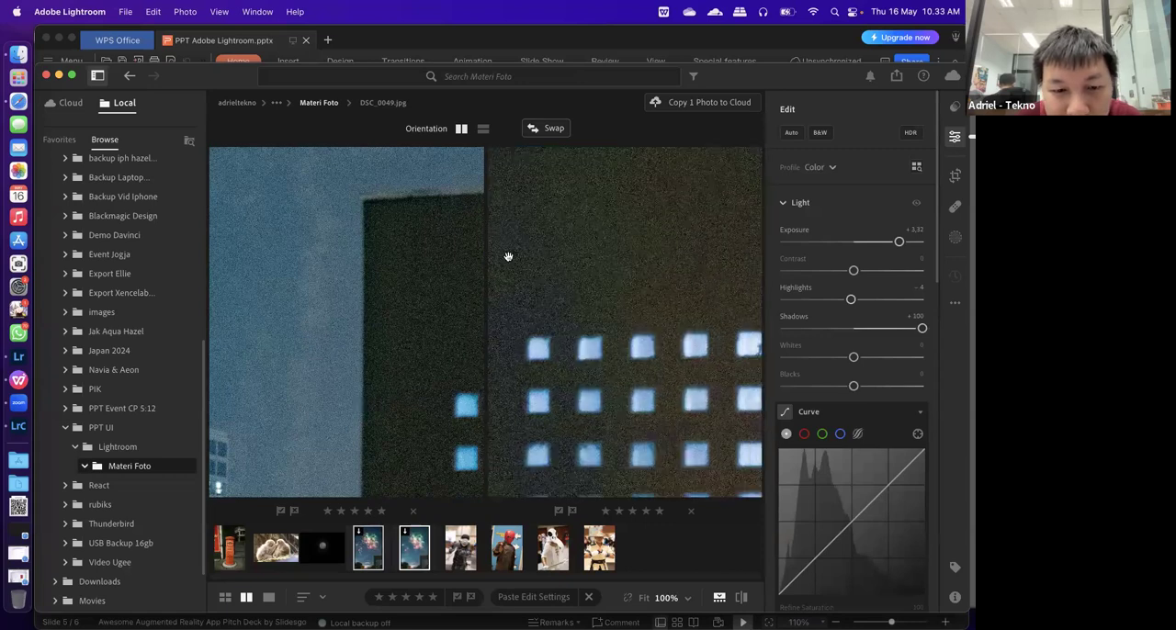
click(318, 405)
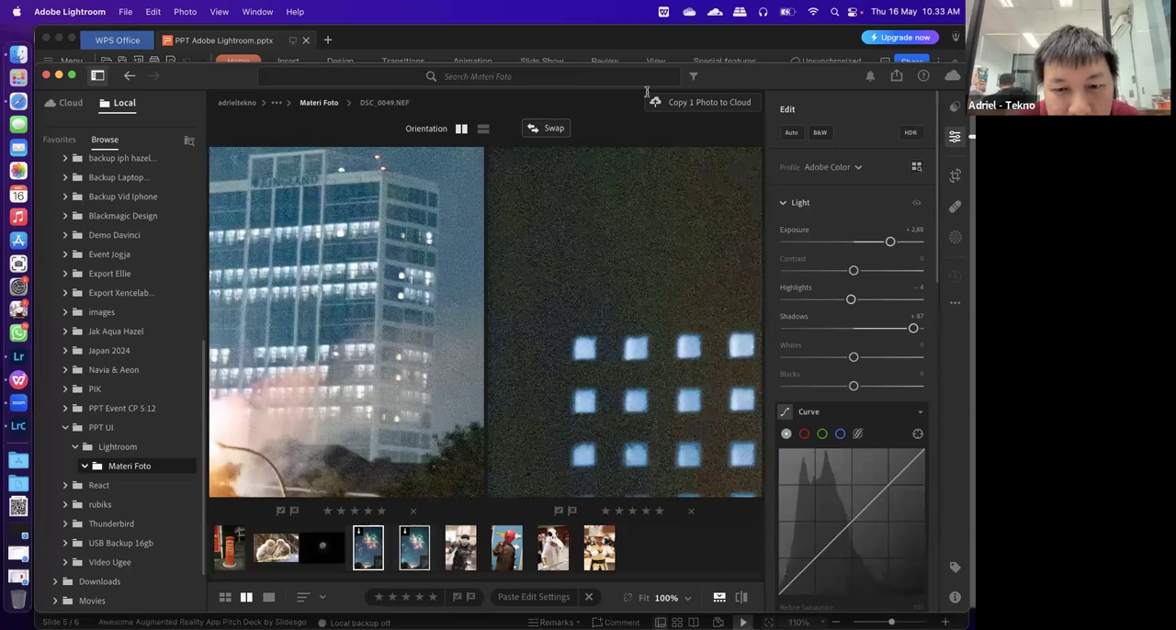
drag(597, 387, 683, 327)
click(400, 369)
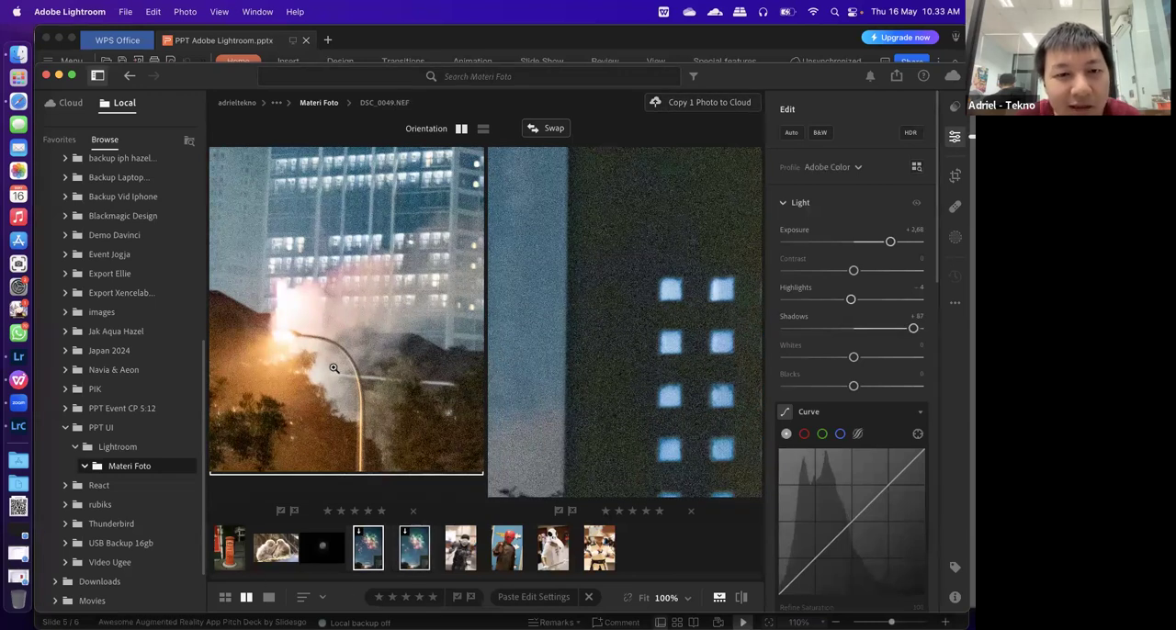
click(367, 363)
click(588, 332)
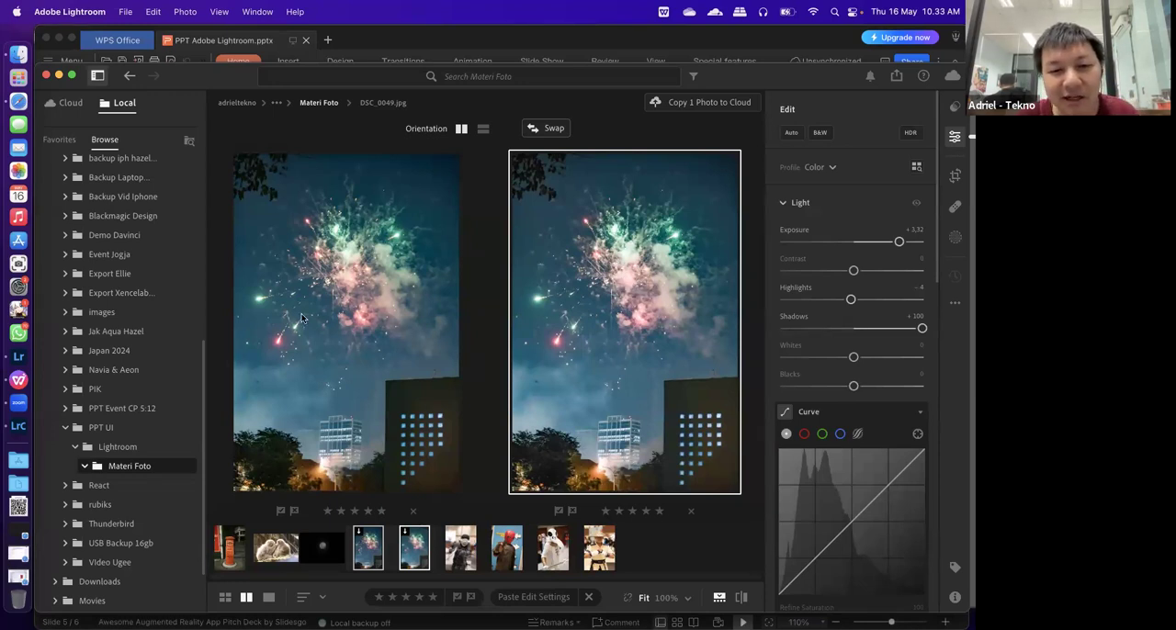
Compare the noise in the firework burst and smoke at 100% in both versions, ending with both photos fitted
click(346, 275)
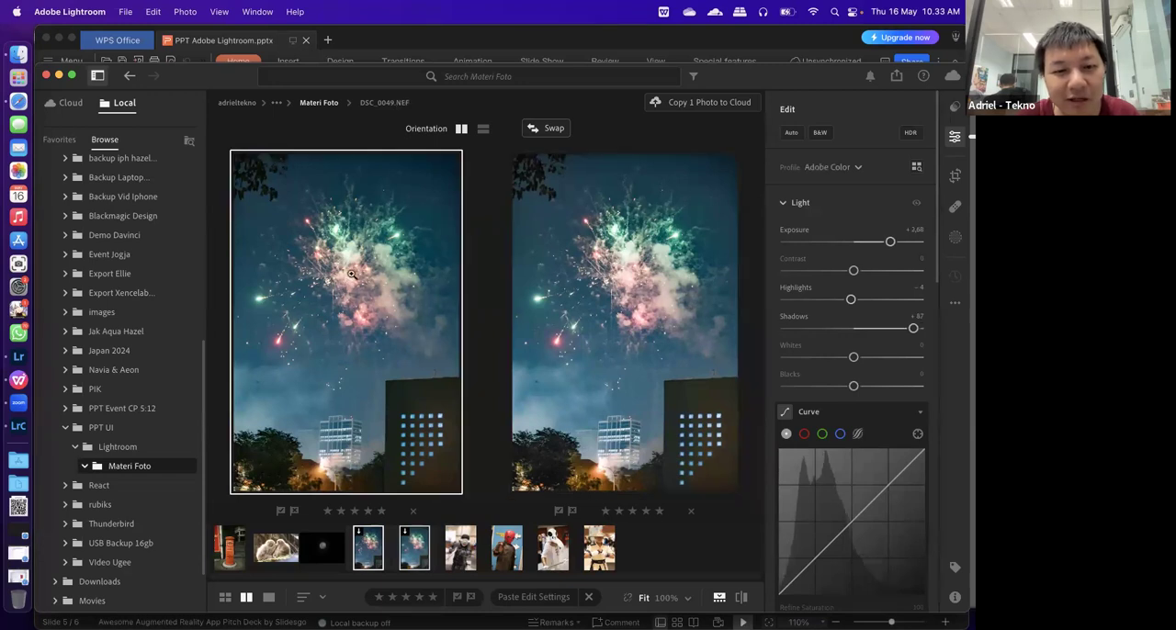
click(347, 277)
click(602, 249)
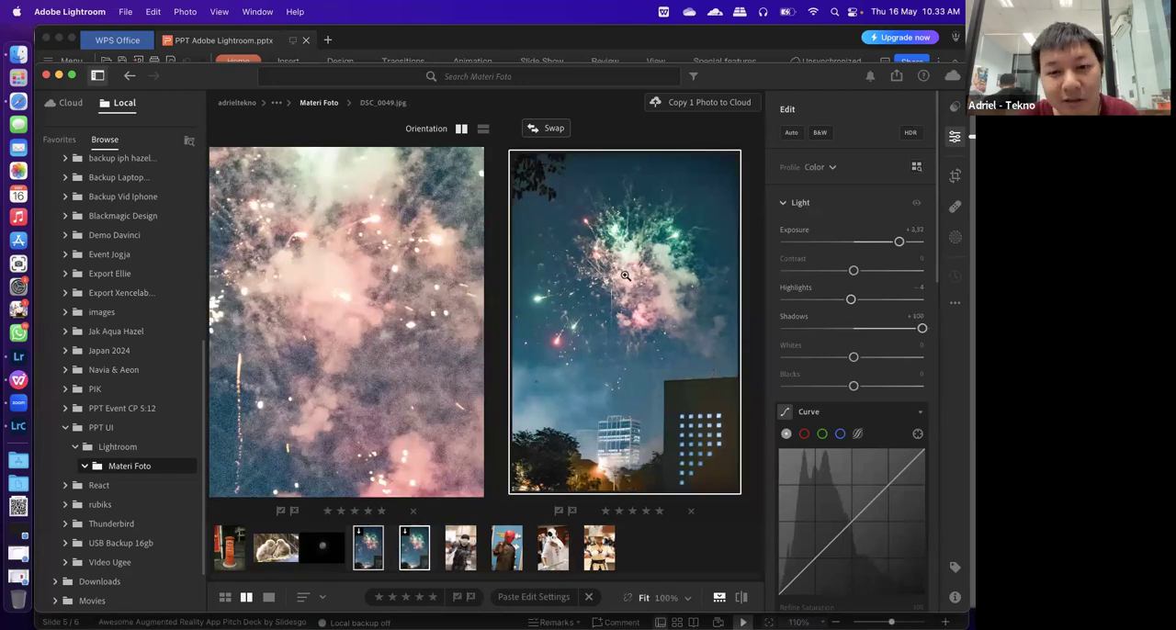
click(626, 277)
click(366, 298)
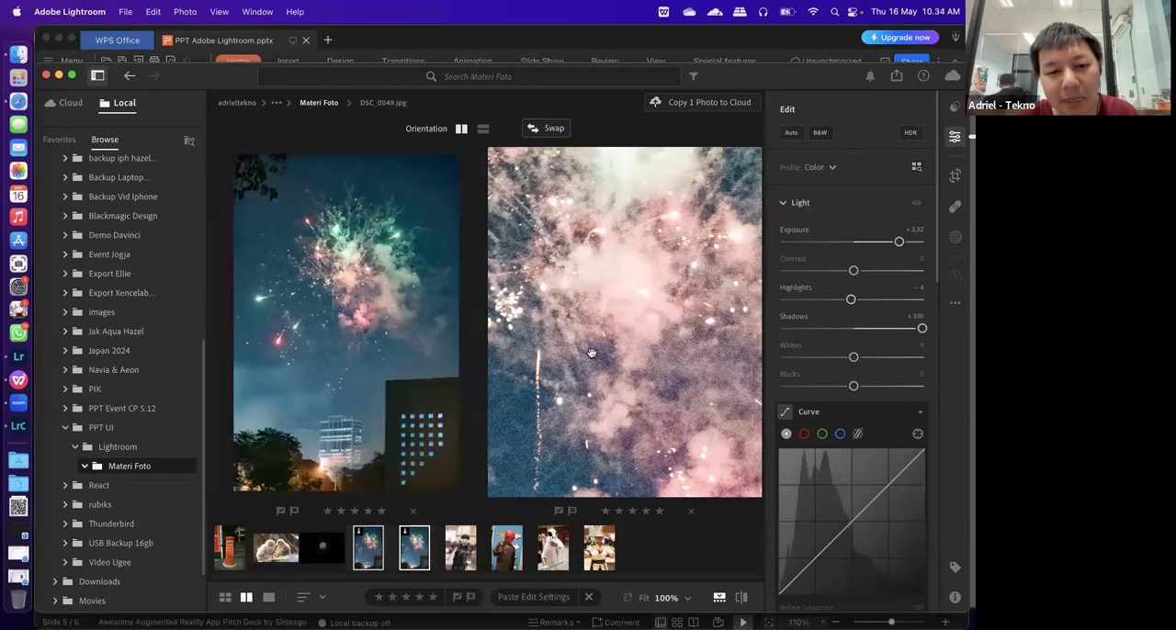
click(630, 360)
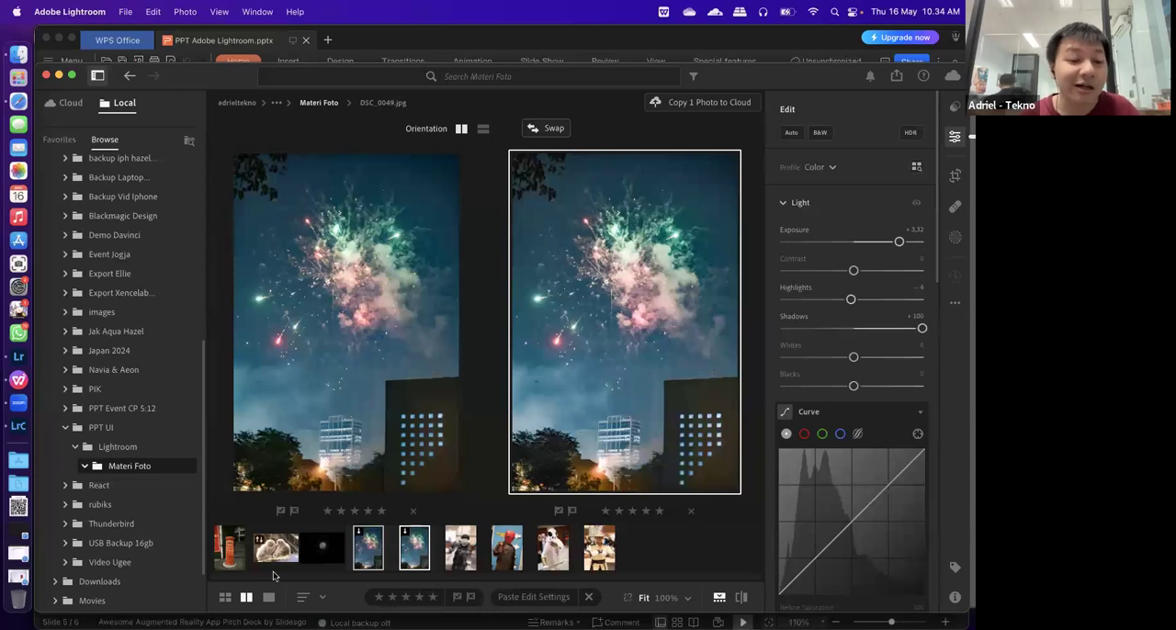
Open the monkey photo in the single-photo view and apply Lens Blur to it
click(268, 598)
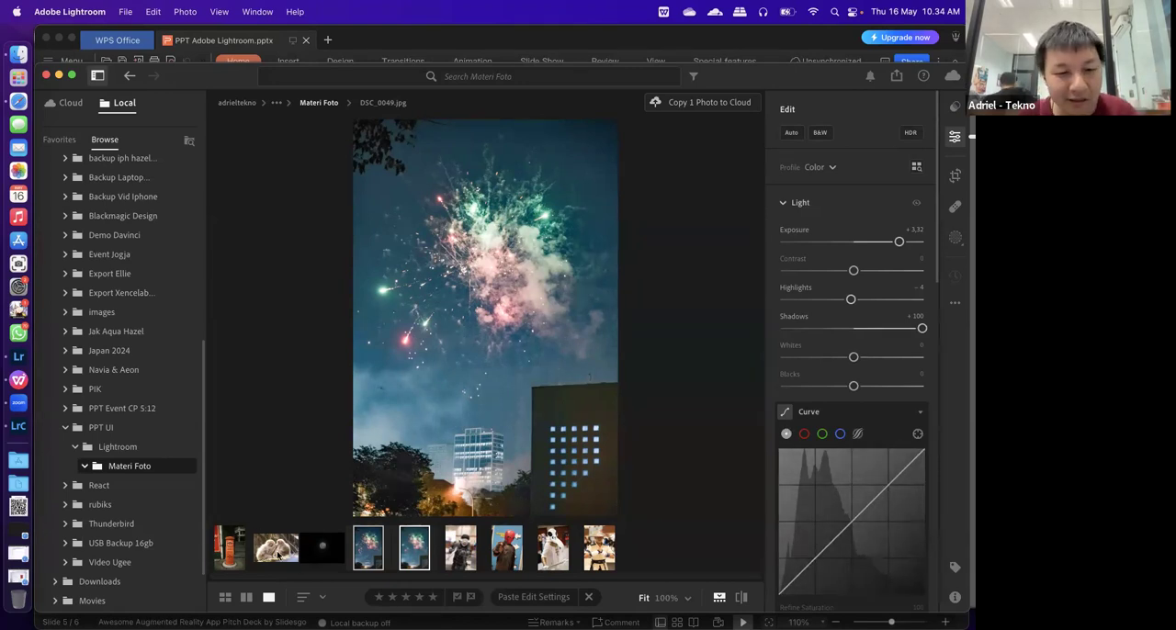
click(278, 551)
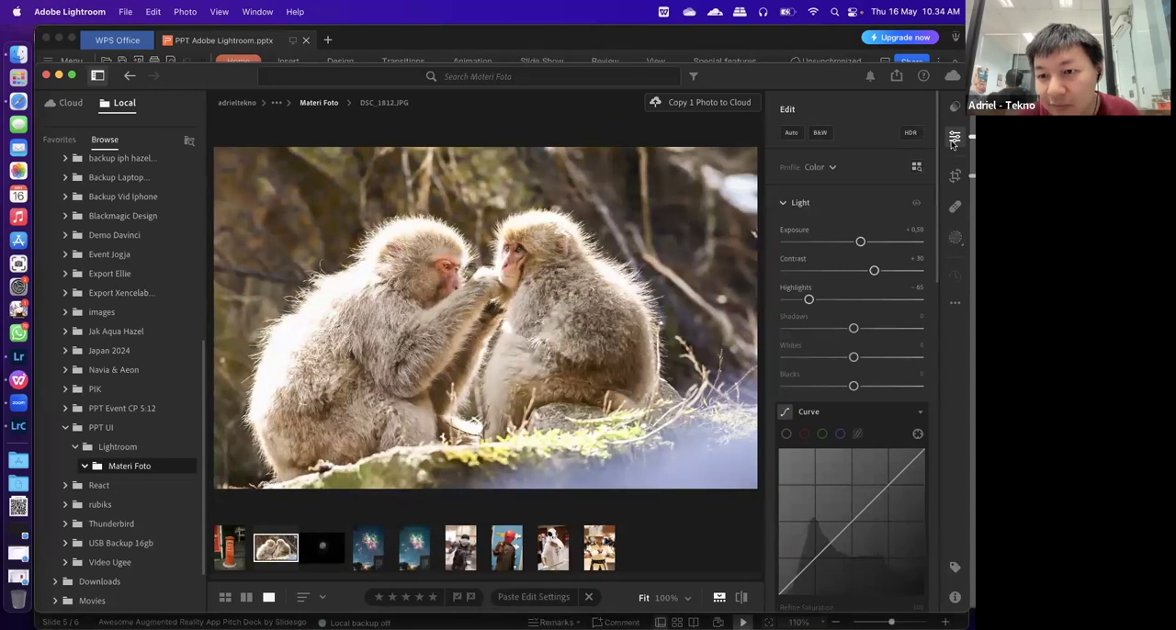
scroll(875, 404, down, 10)
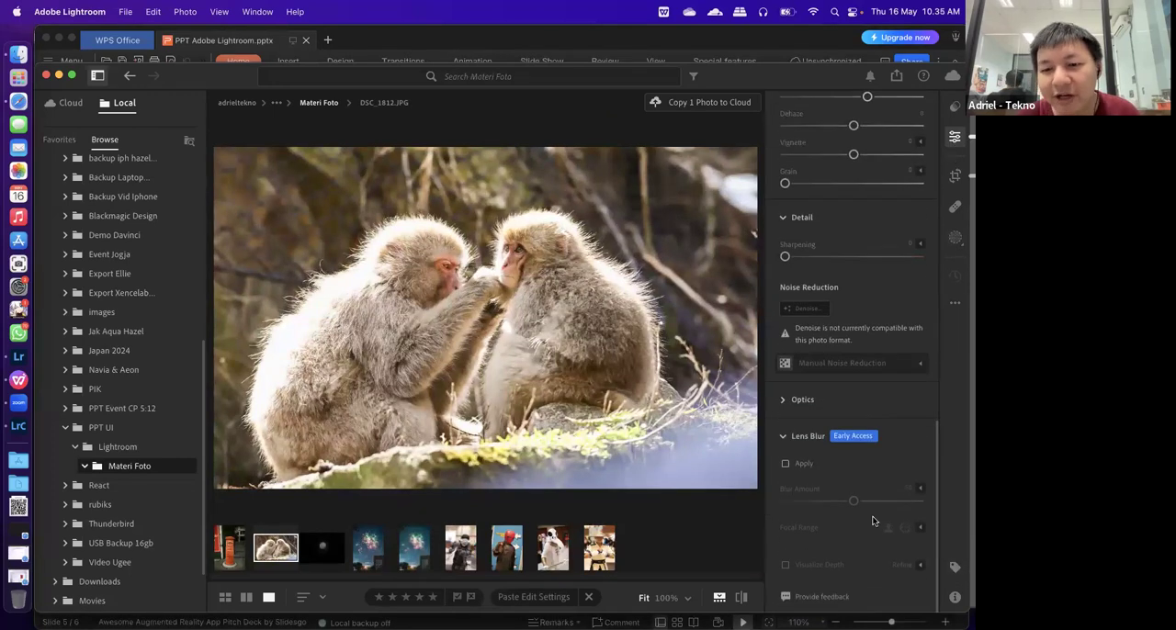
mouse_move(796, 466)
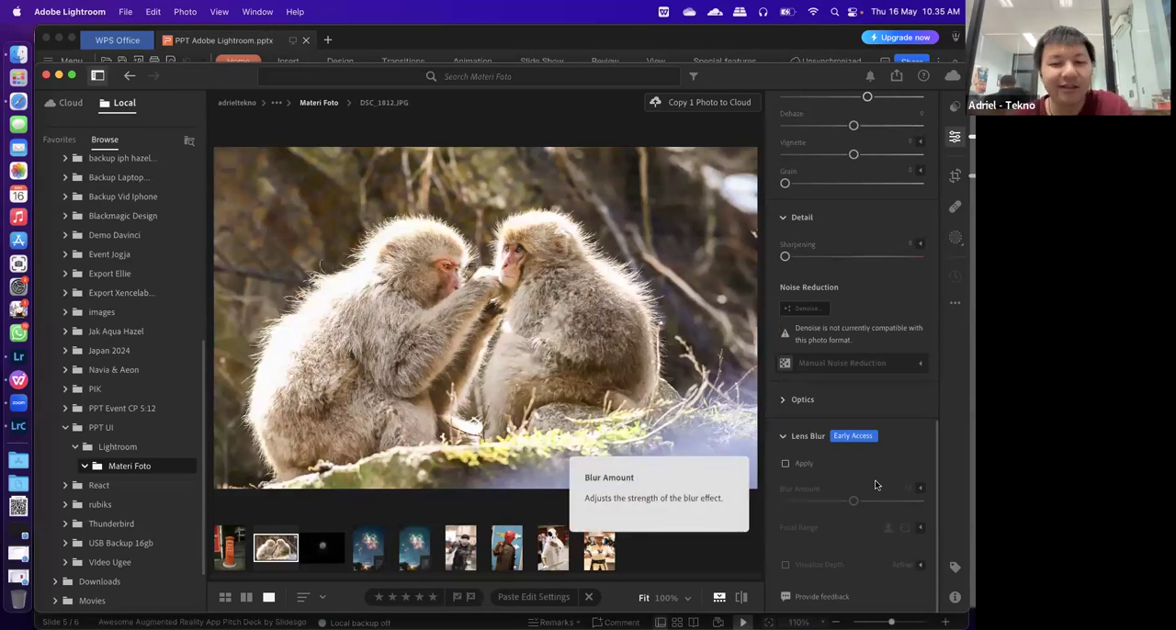
click(790, 465)
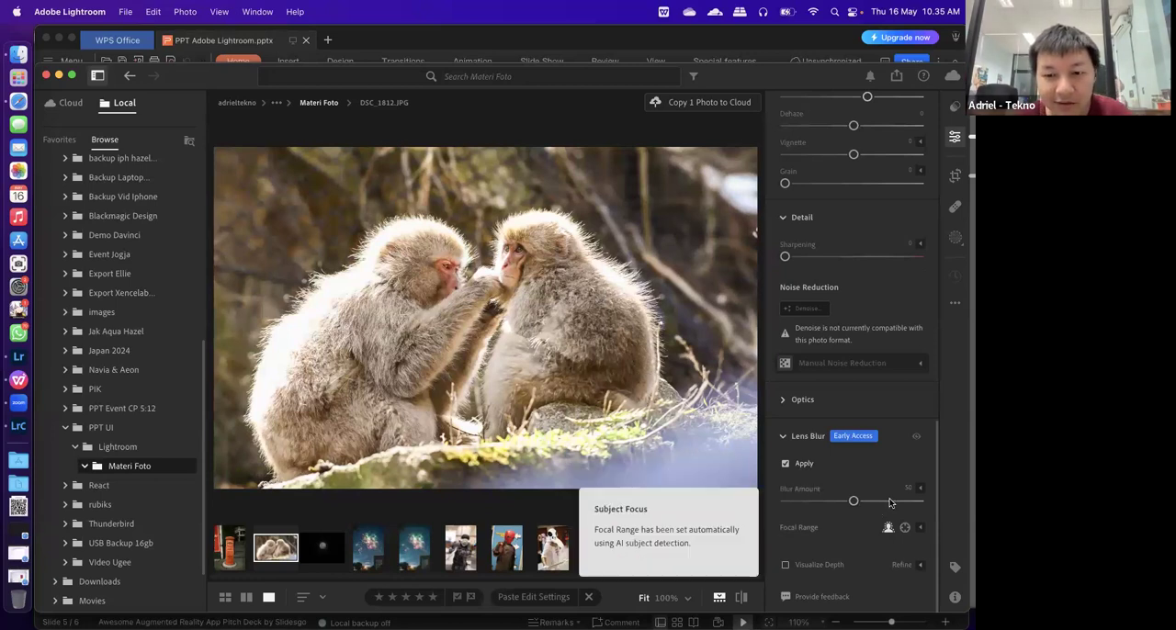
Compare the monkey photo with Lens Blur off and on, and set its blur amount to 100
drag(854, 500, 931, 522)
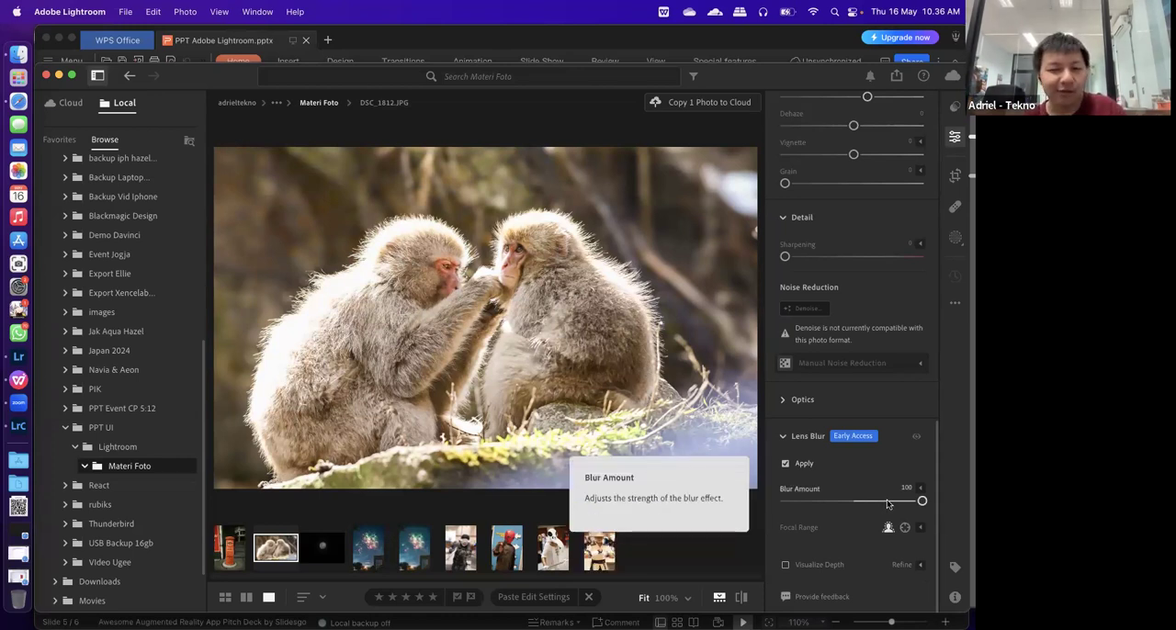
drag(888, 503, 851, 504)
click(786, 465)
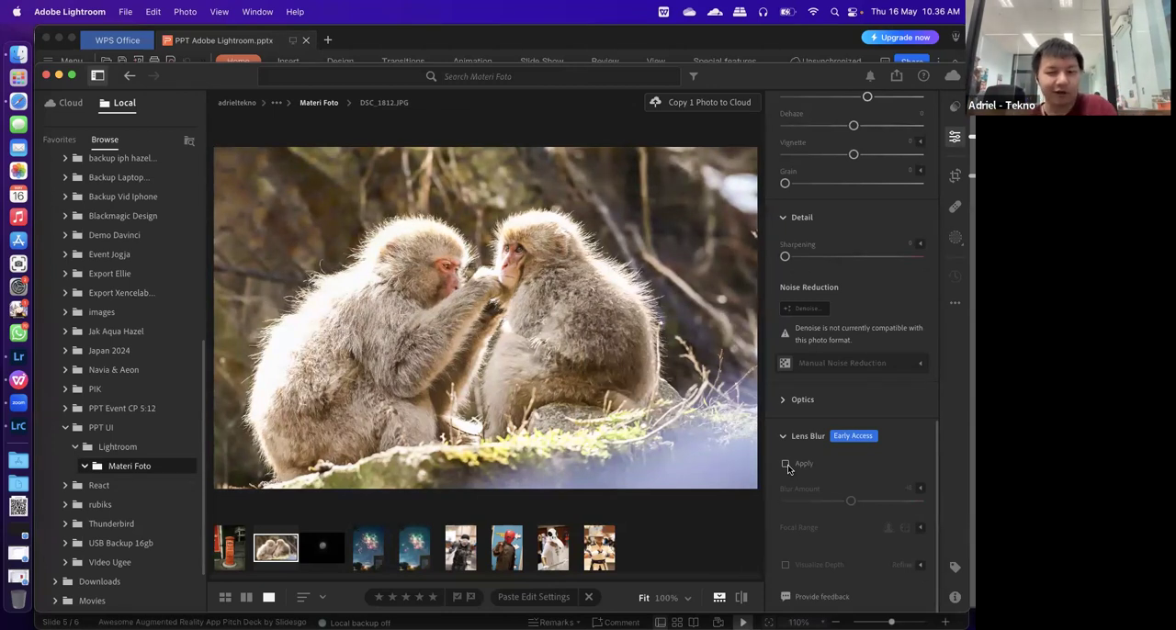
click(786, 465)
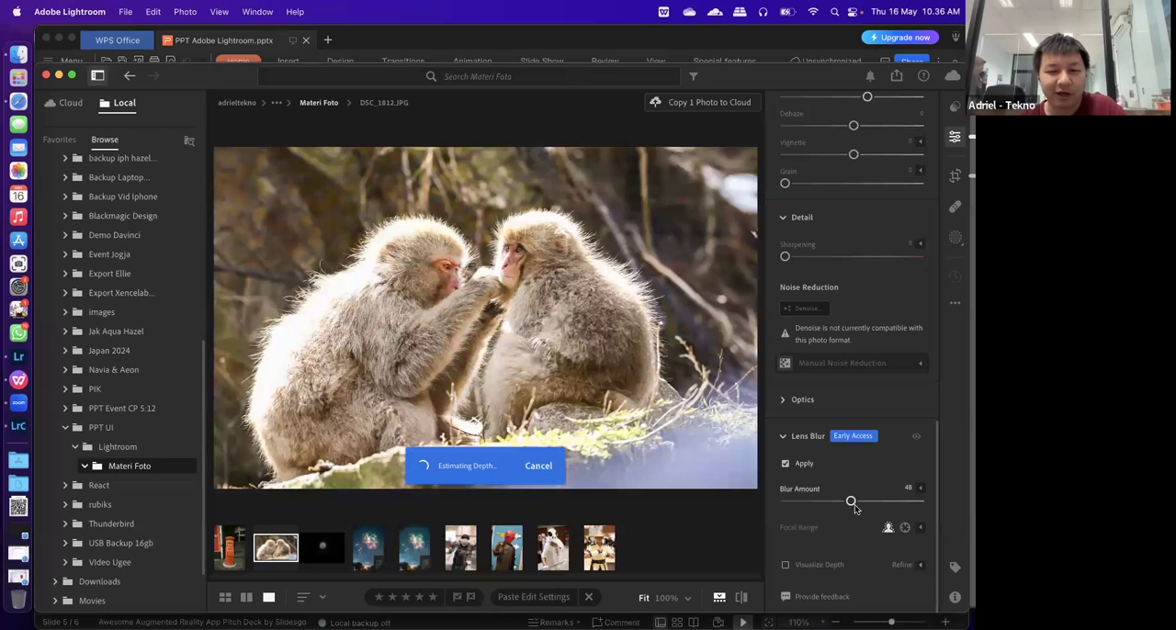
drag(855, 502, 956, 508)
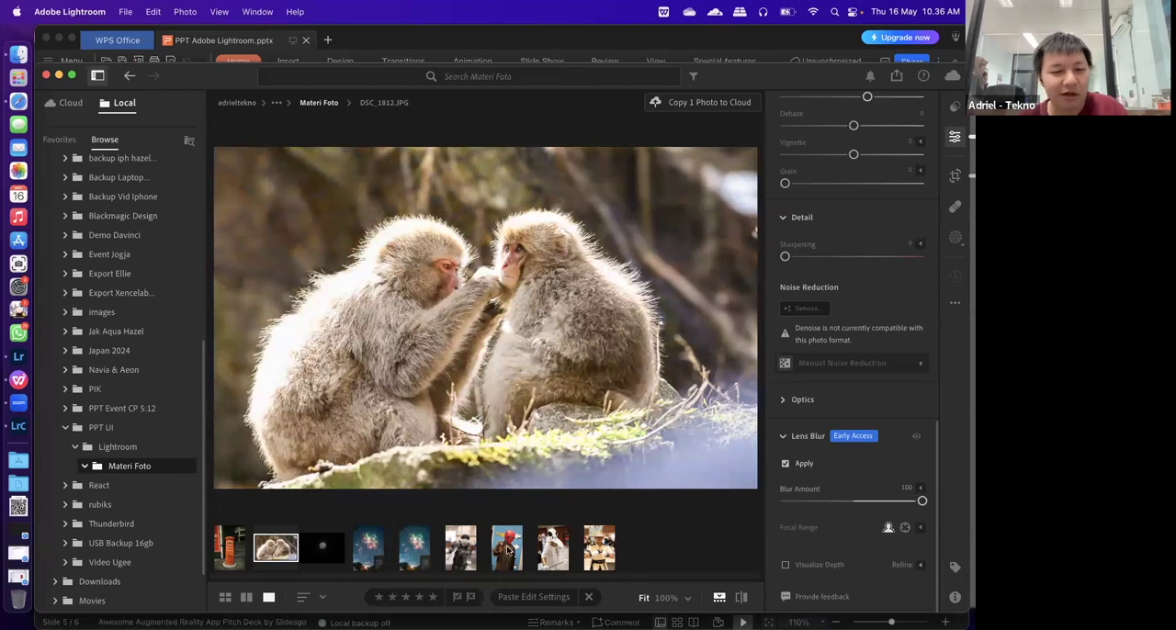
Apply Lens Blur at amount 100 to DSC_0556.NEF and shift its focal range to 44–72
click(468, 549)
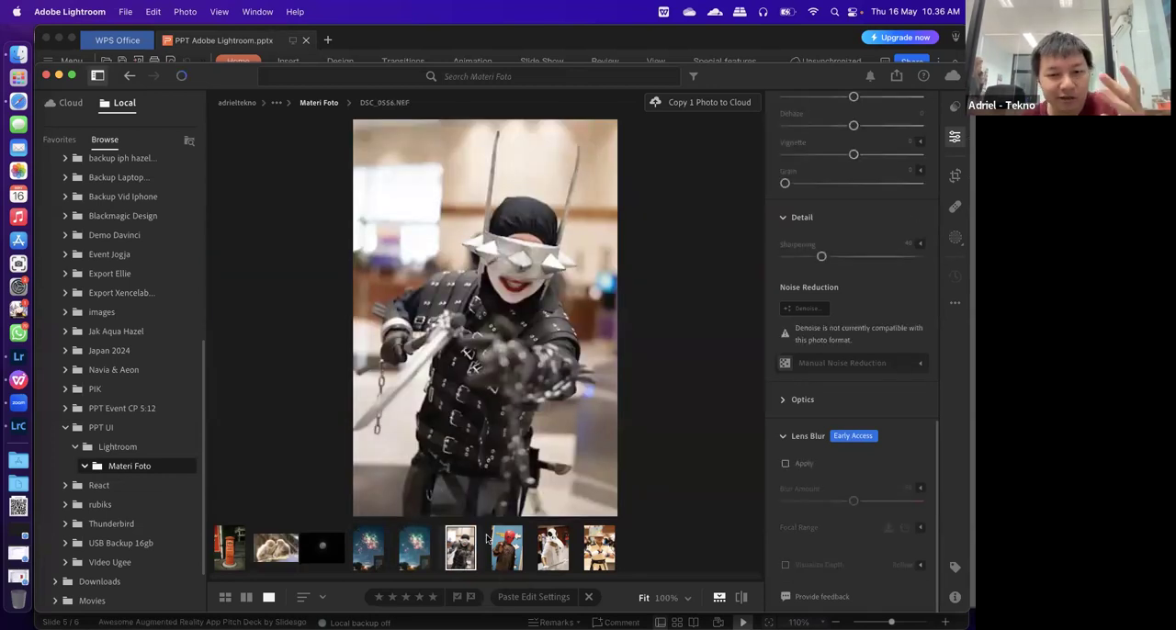
click(786, 465)
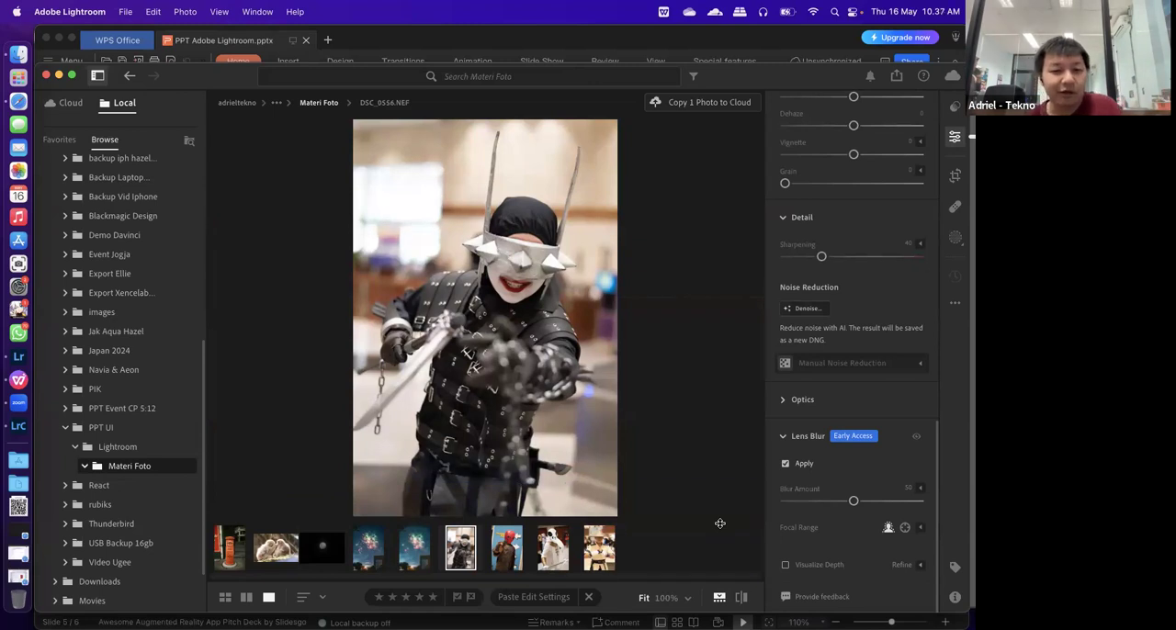
drag(853, 501, 922, 502)
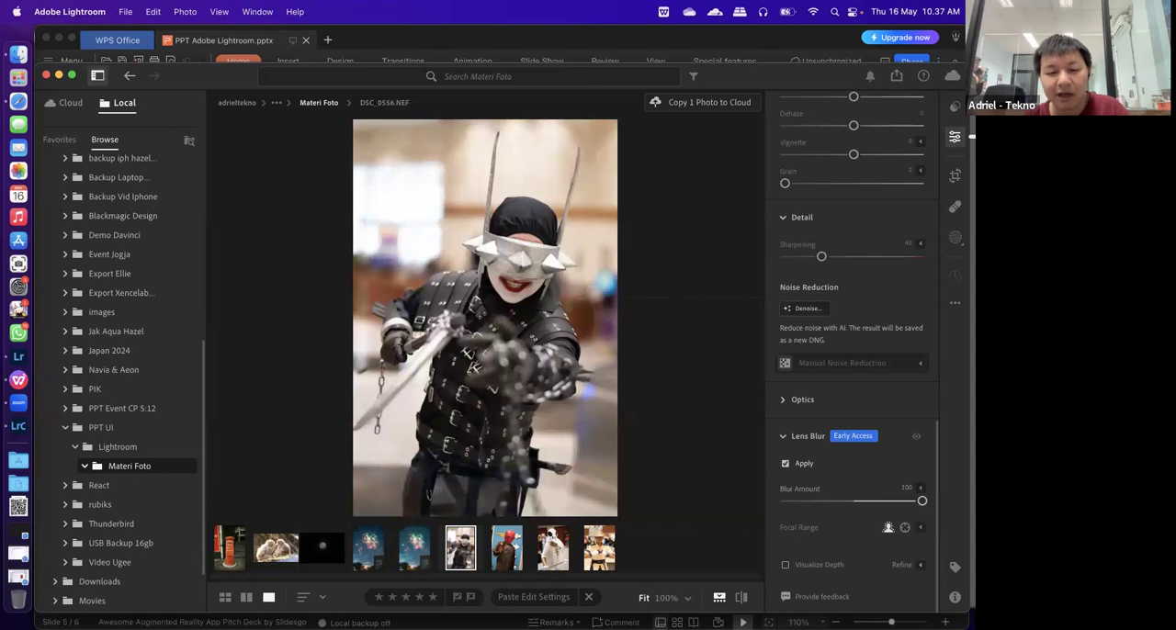
click(920, 527)
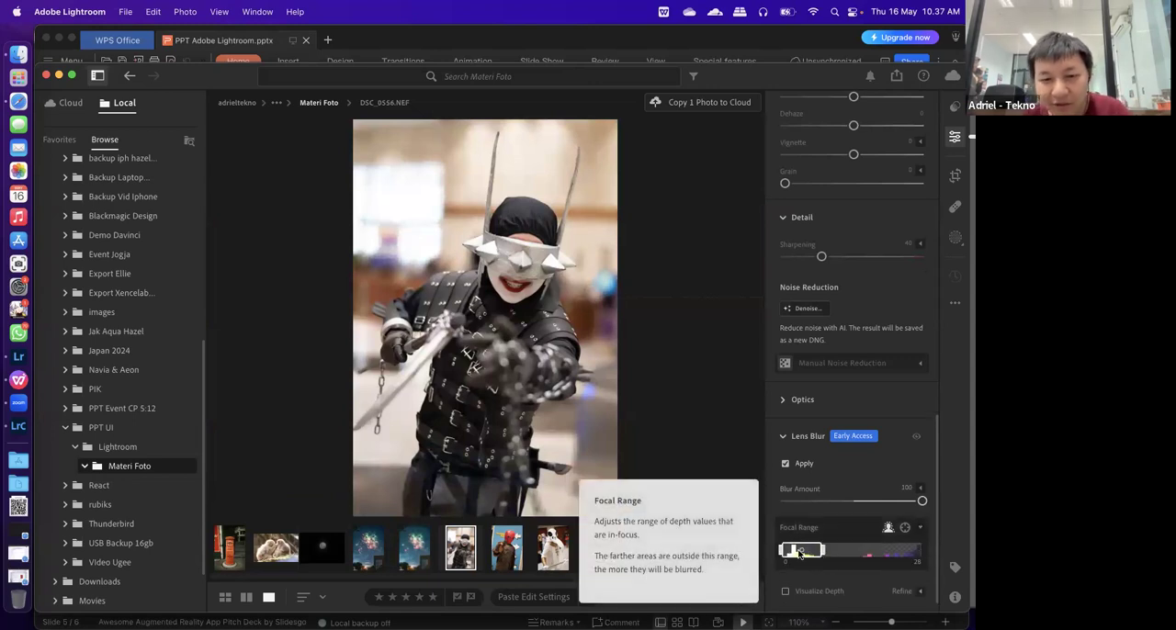
drag(801, 551, 854, 555)
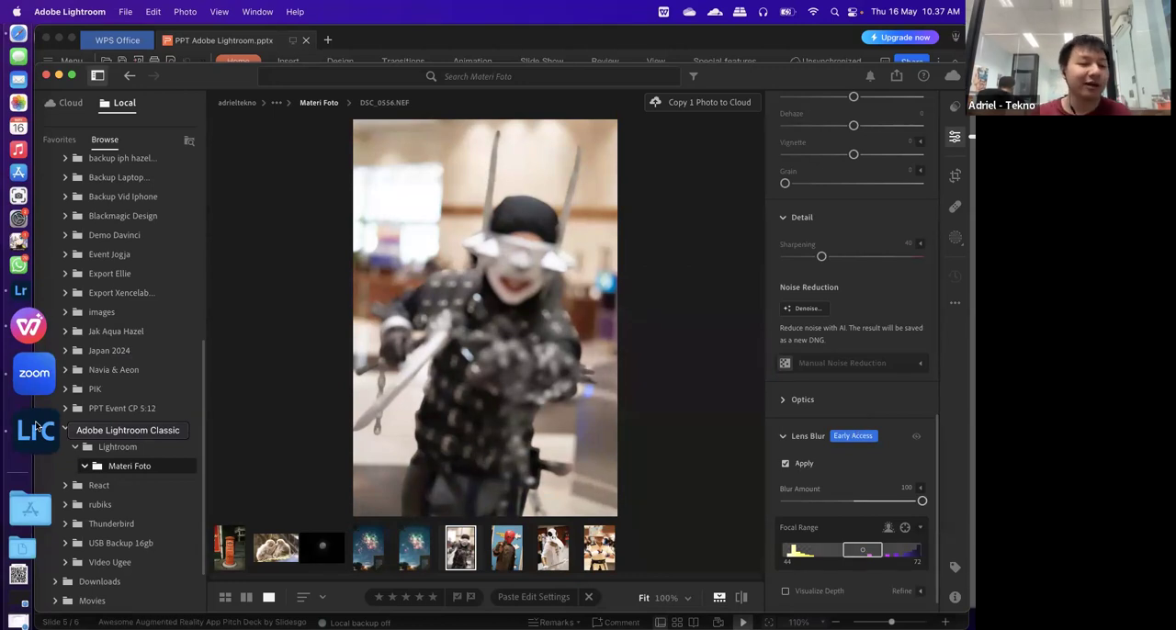
Switch to Lightroom Classic and import all photos from the Lightroom folder inside PPT UI, adding them to the catalog
click(37, 427)
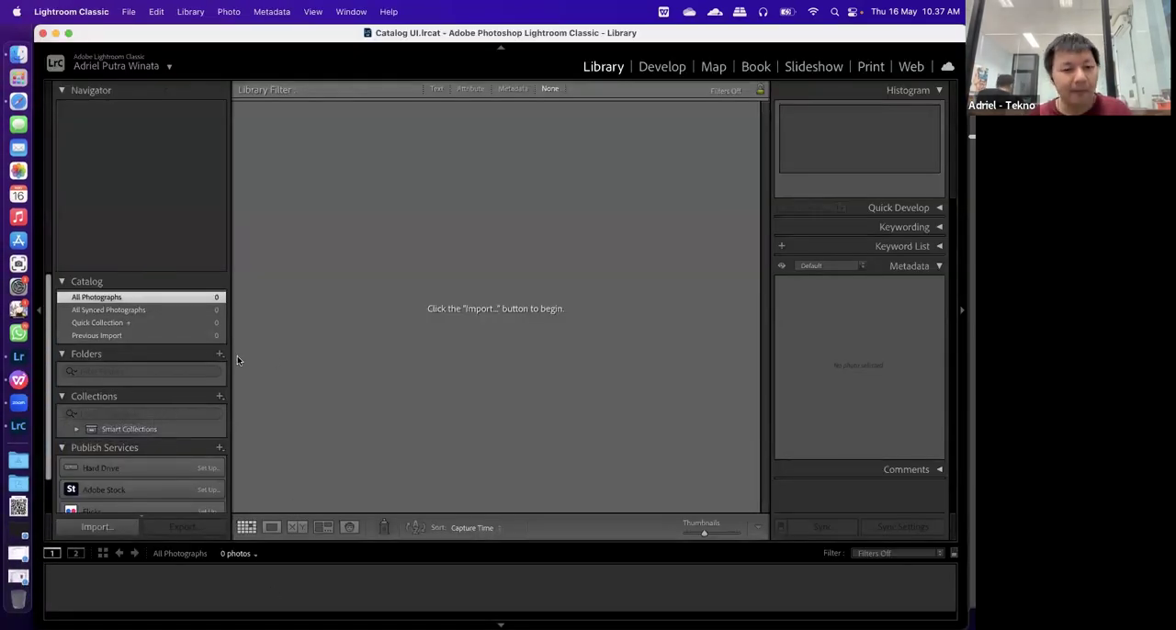
click(96, 529)
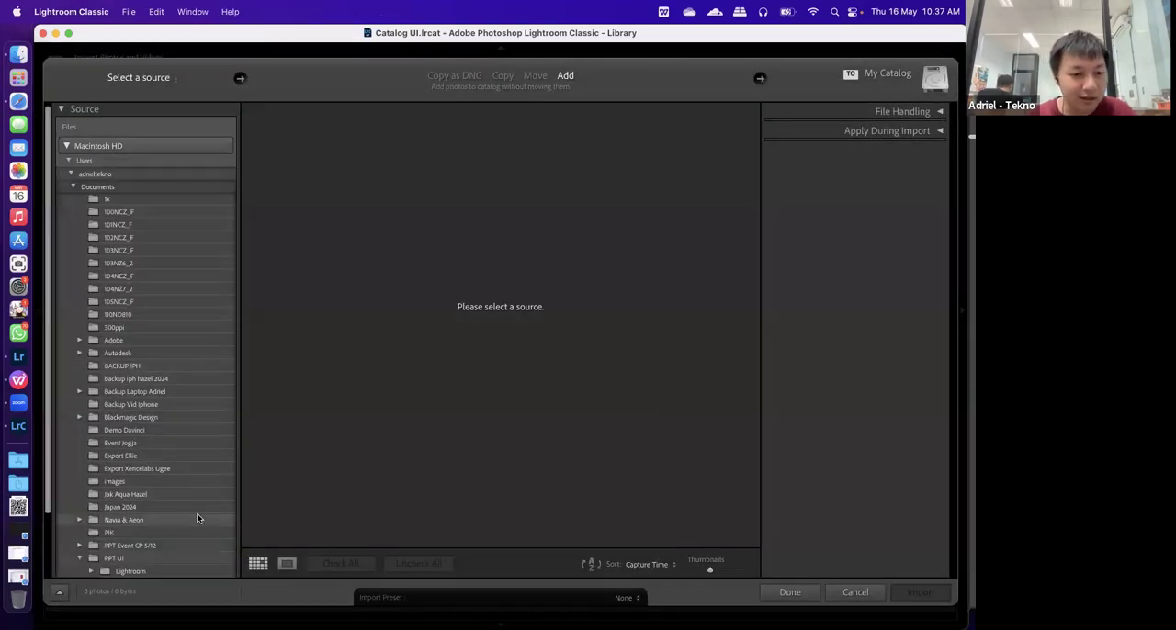
scroll(197, 519, down, 3)
click(174, 498)
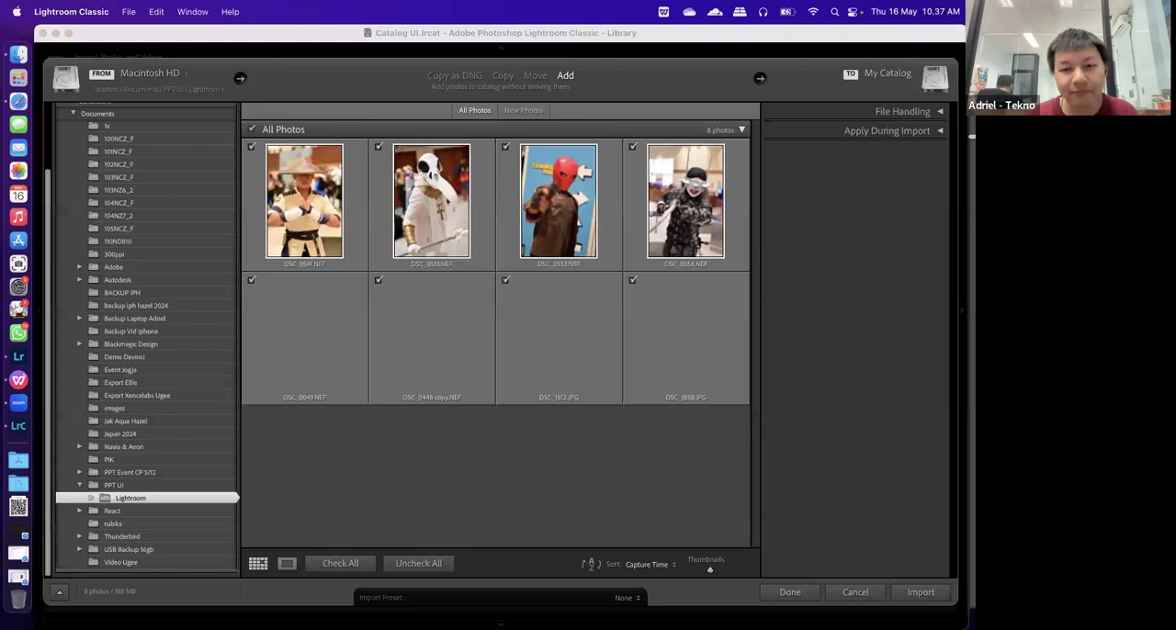
click(919, 593)
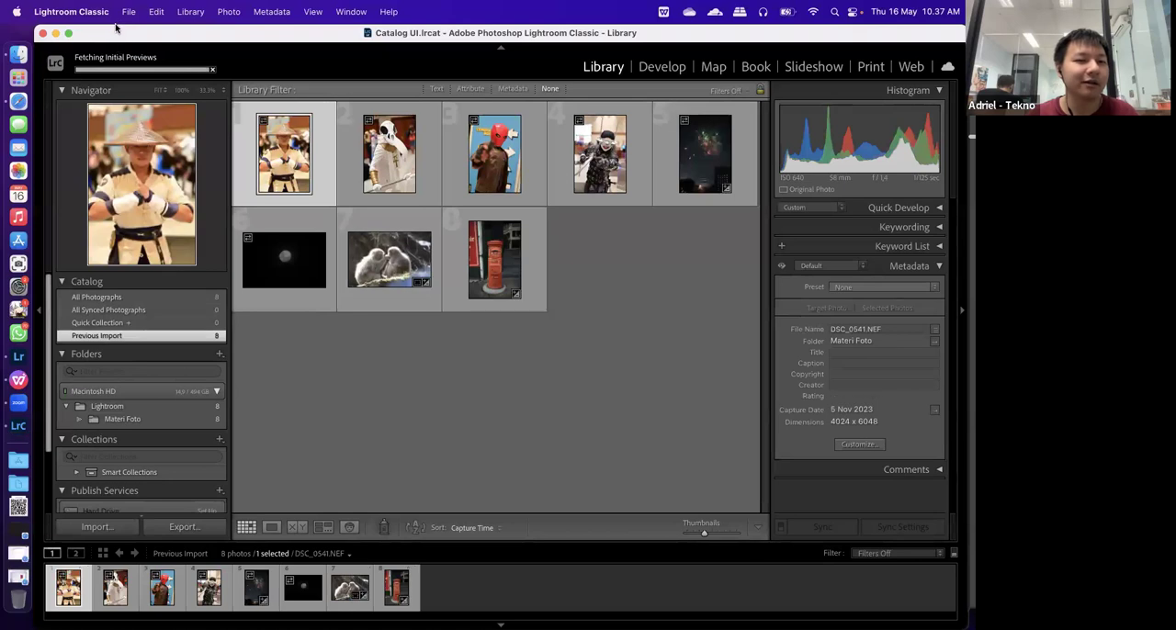
Open DSC_0541.NEF in the Develop module and look through its adjustment settings down to Effects
drag(115, 27, 110, 63)
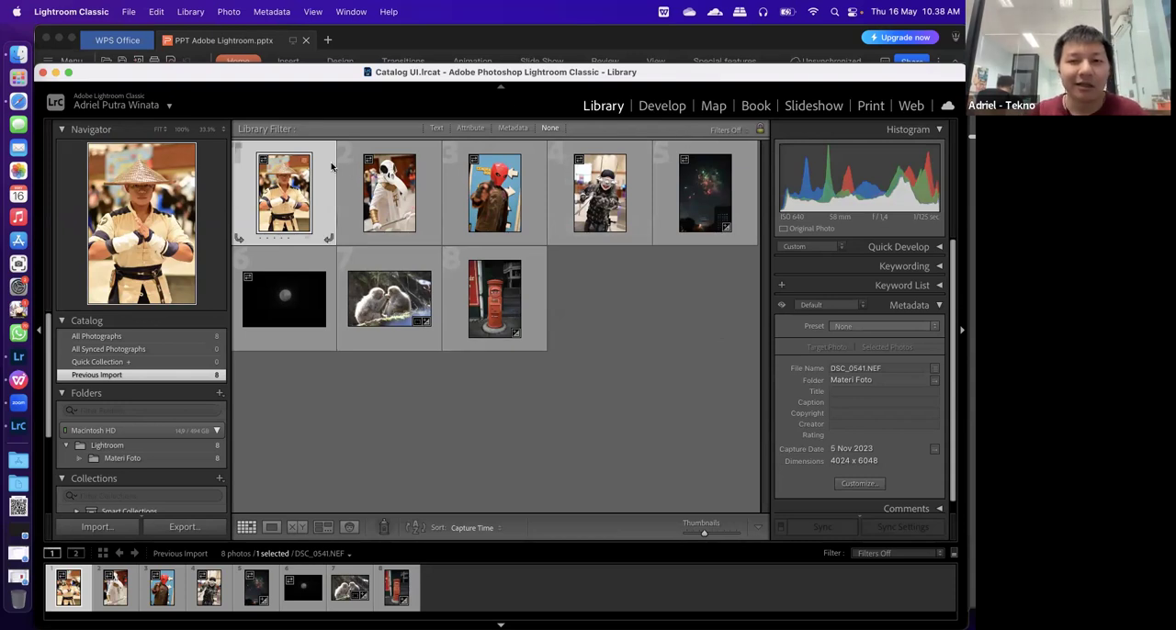
click(663, 104)
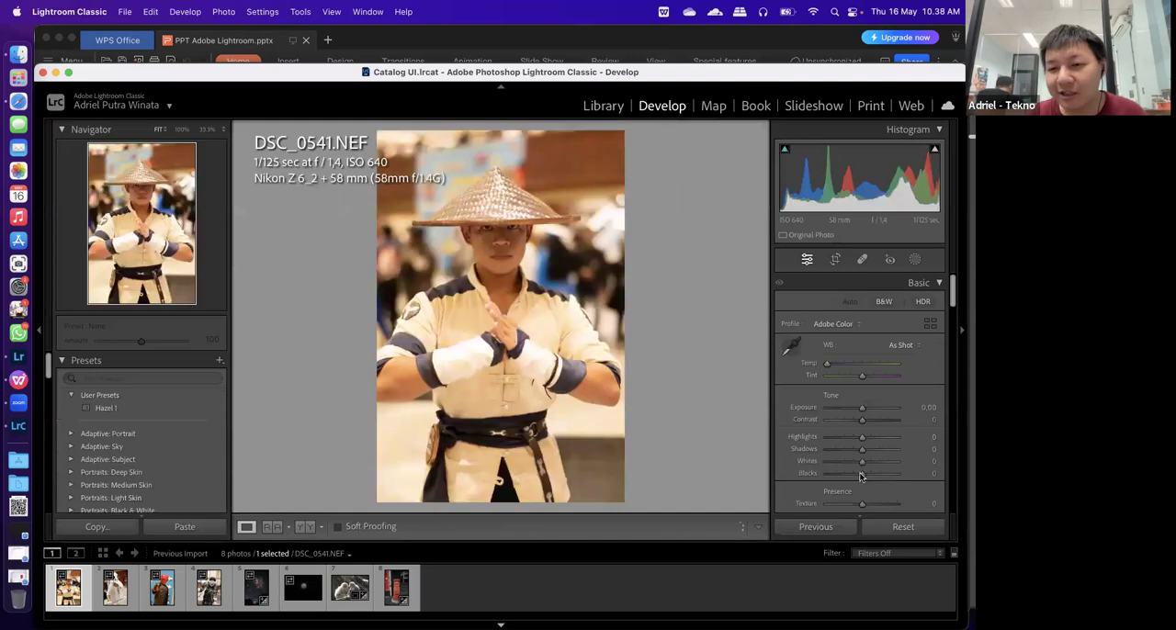
scroll(860, 476, down, 20)
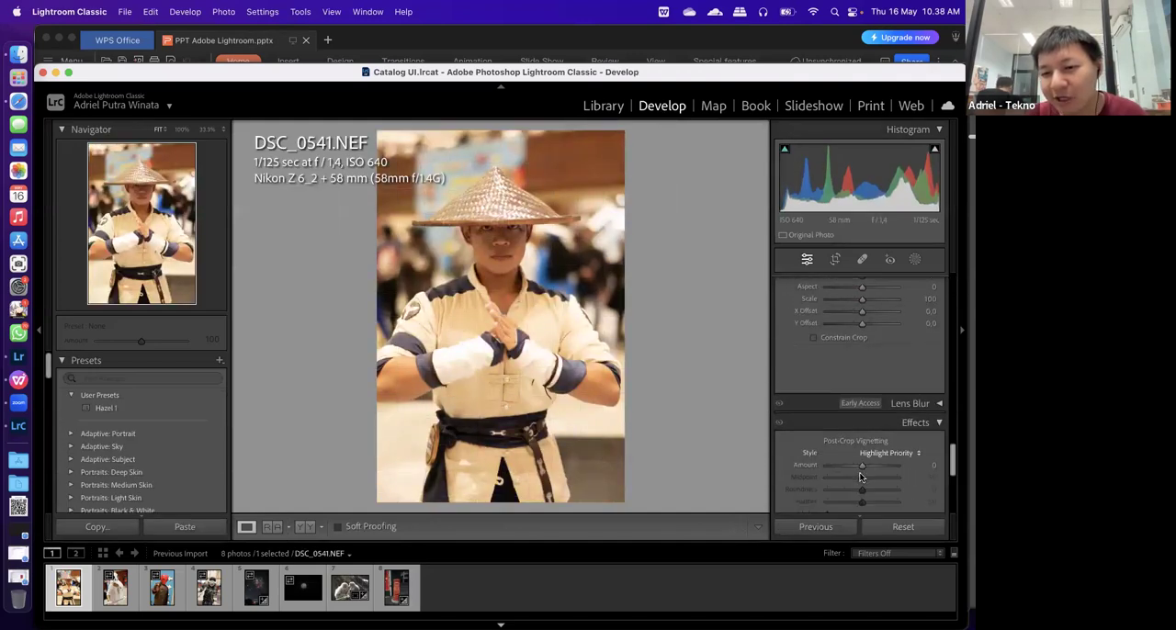
Expand the Lens Blur settings for DSC_0541.NEF, and compare the Develop workspace with the editing view in Lightroom
scroll(845, 414, up, 5)
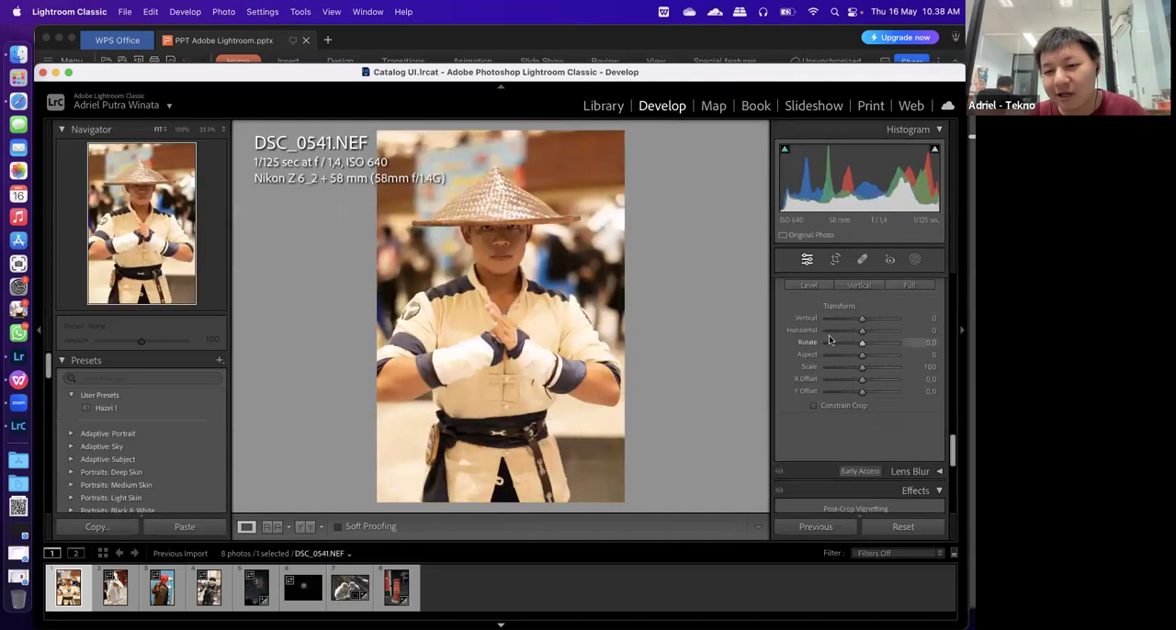
click(909, 470)
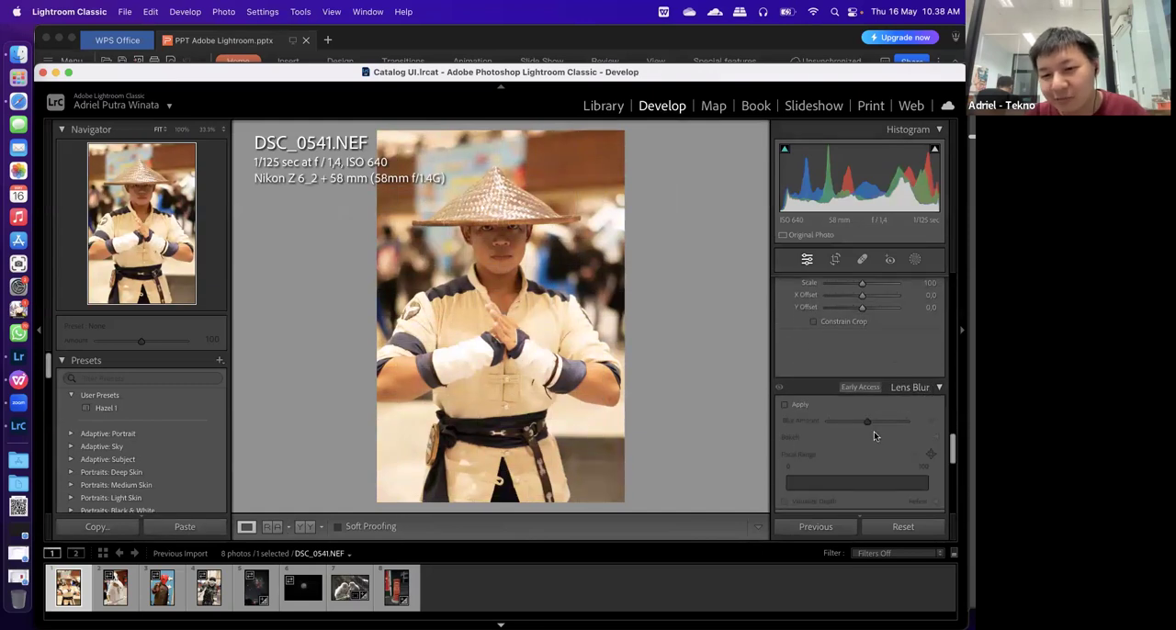
scroll(779, 424, up, 5)
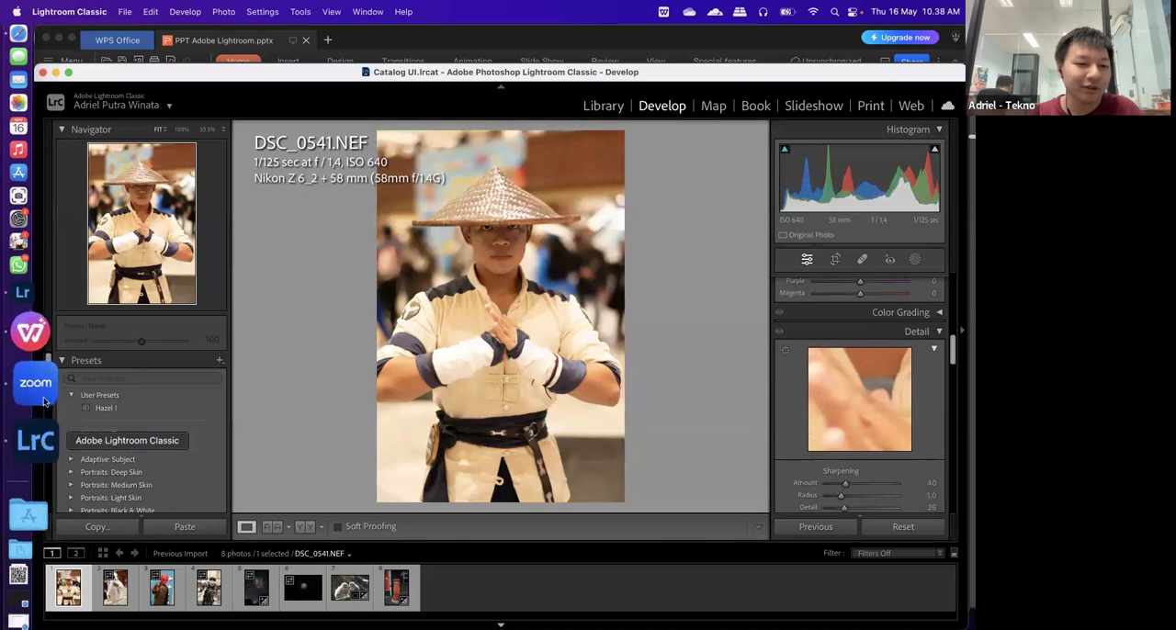
click(46, 365)
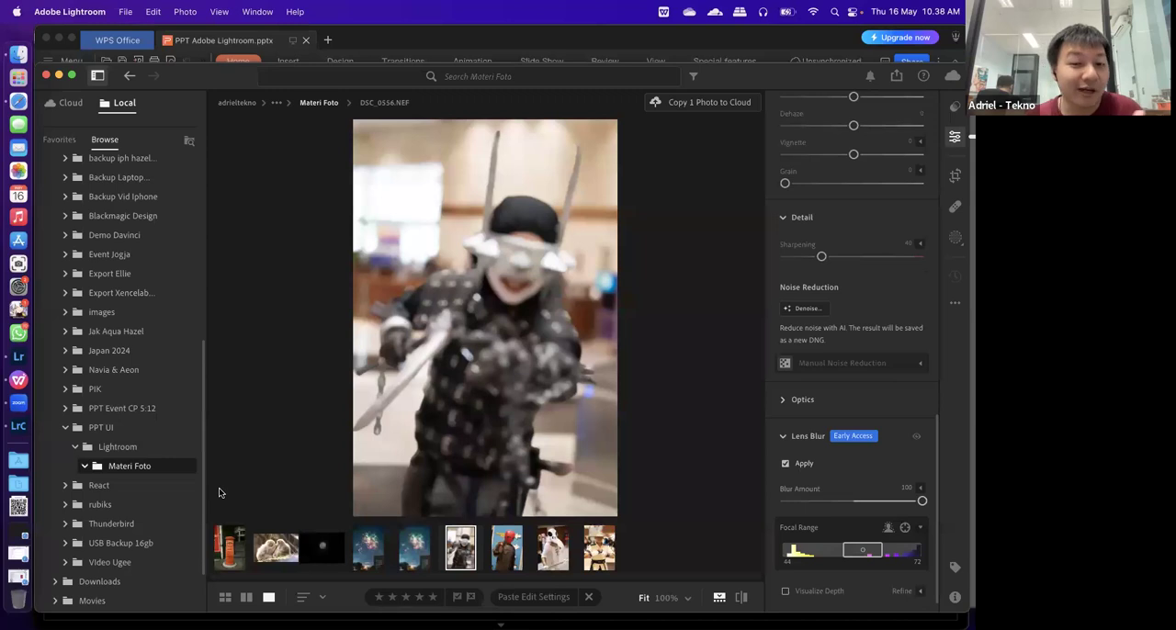
click(33, 427)
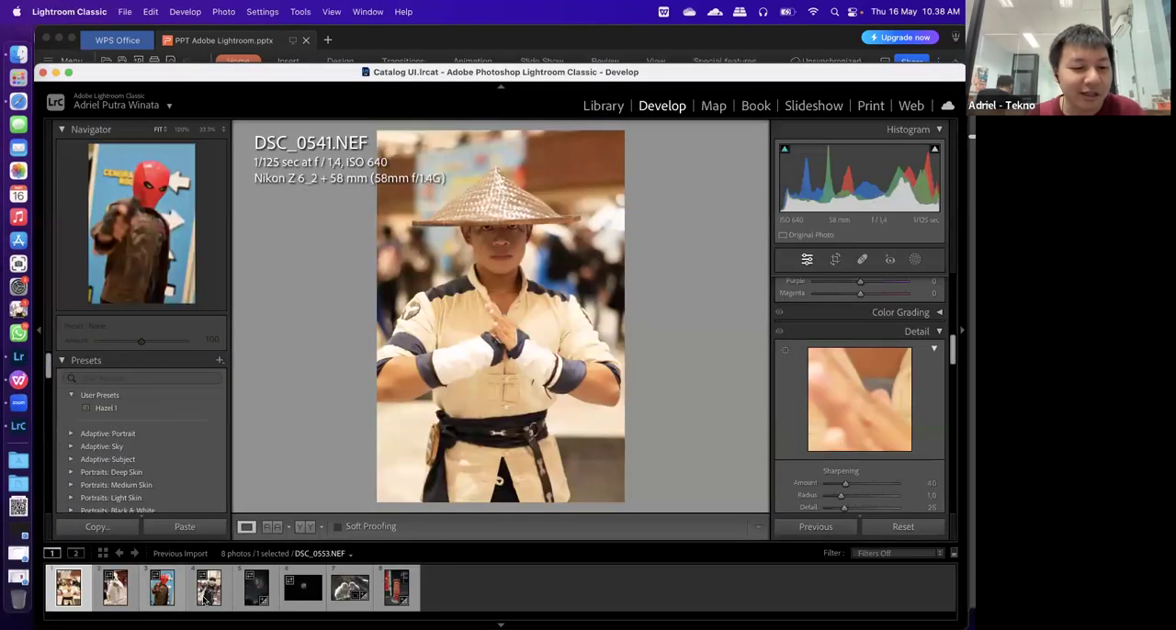
Open the monkey photo DSC_1812.JPG in the Develop module and examine its Basic adjustments
click(341, 588)
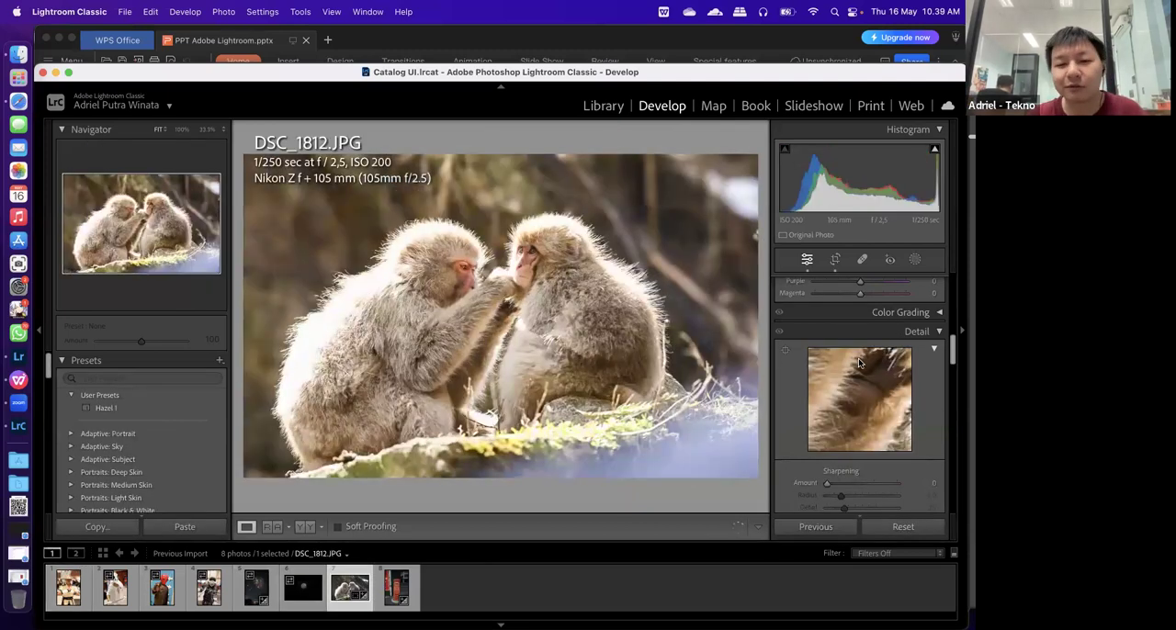
scroll(828, 316, up, 10)
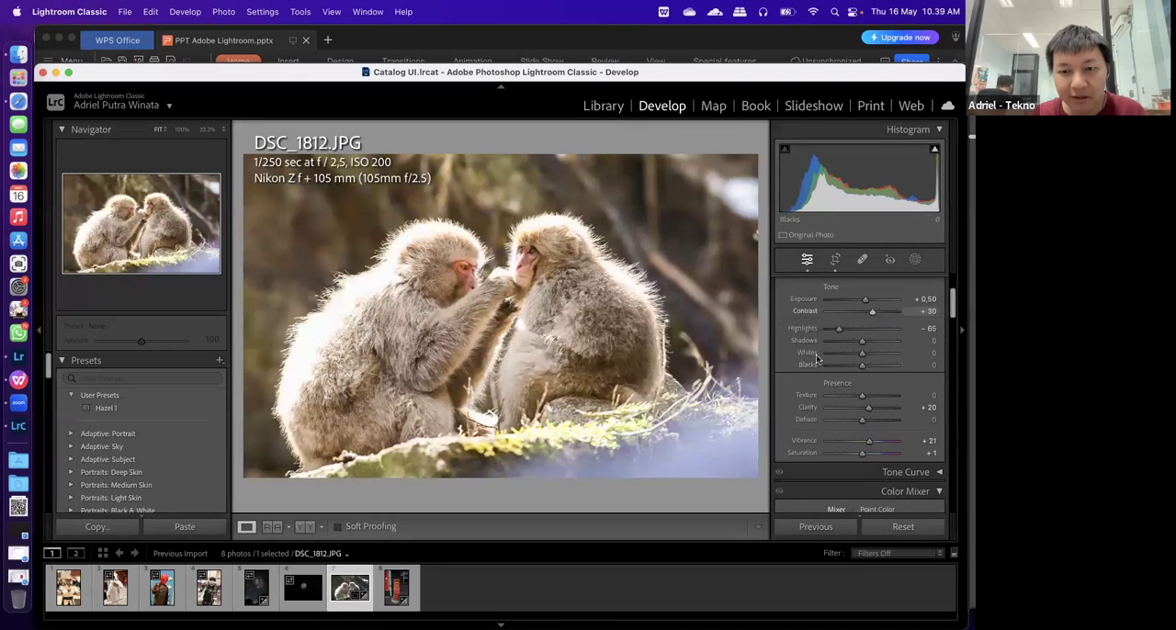
scroll(816, 358, up, 3)
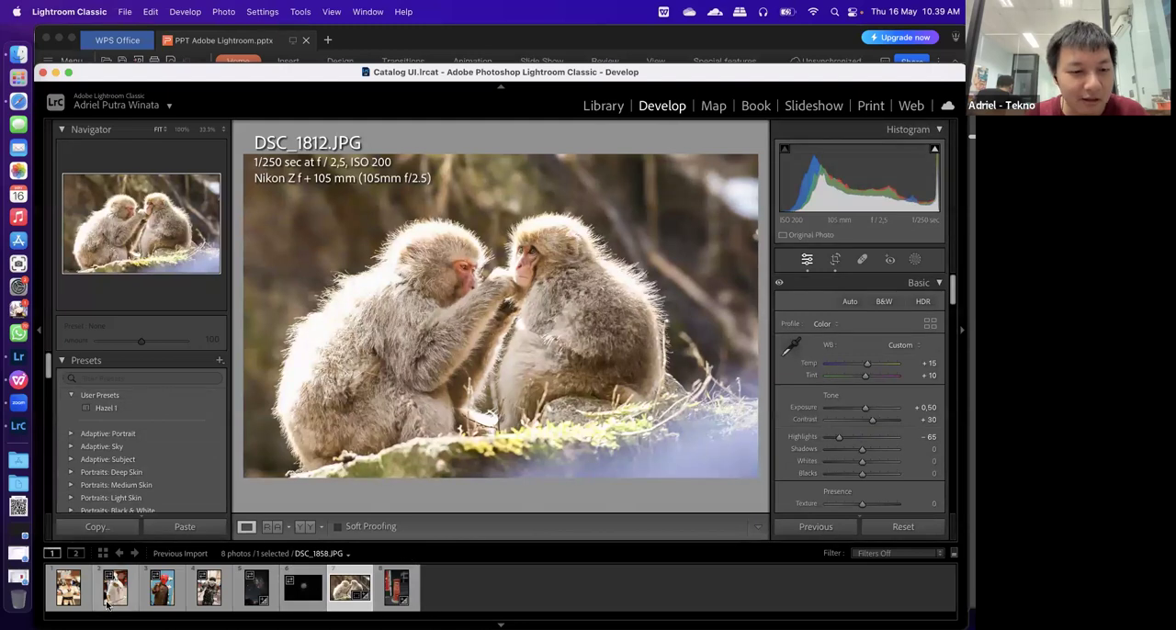
Switch to Lightroom to view the edit settings of DSC_1812.JPG, and compare them with the same photo's settings in Lightroom Classic
click(35, 364)
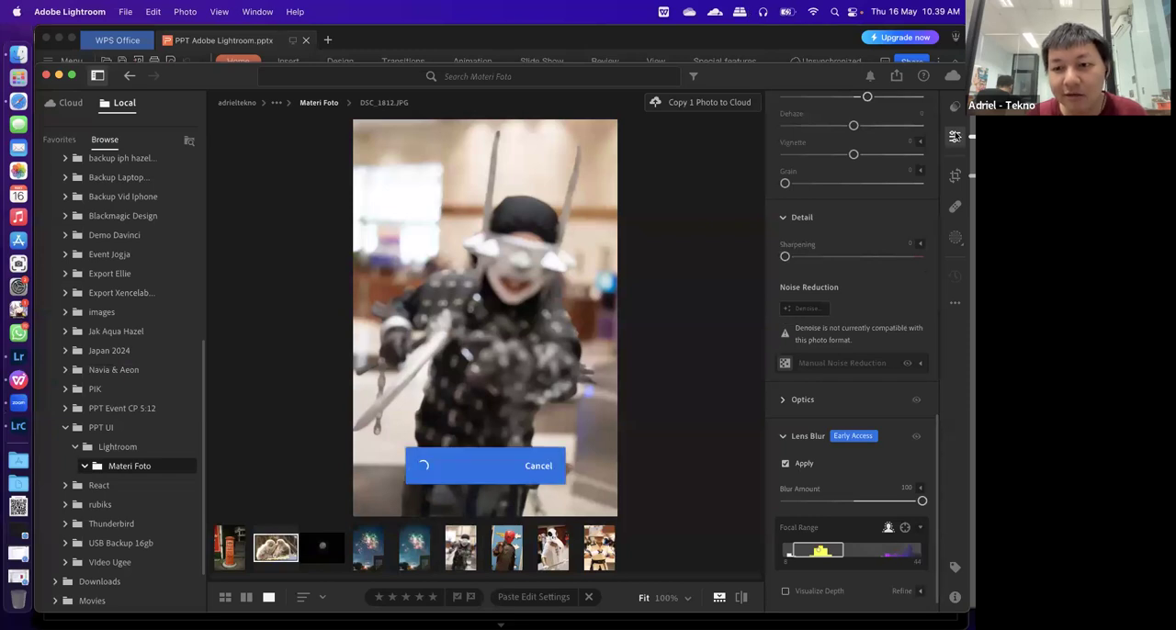
scroll(875, 219, down, 10)
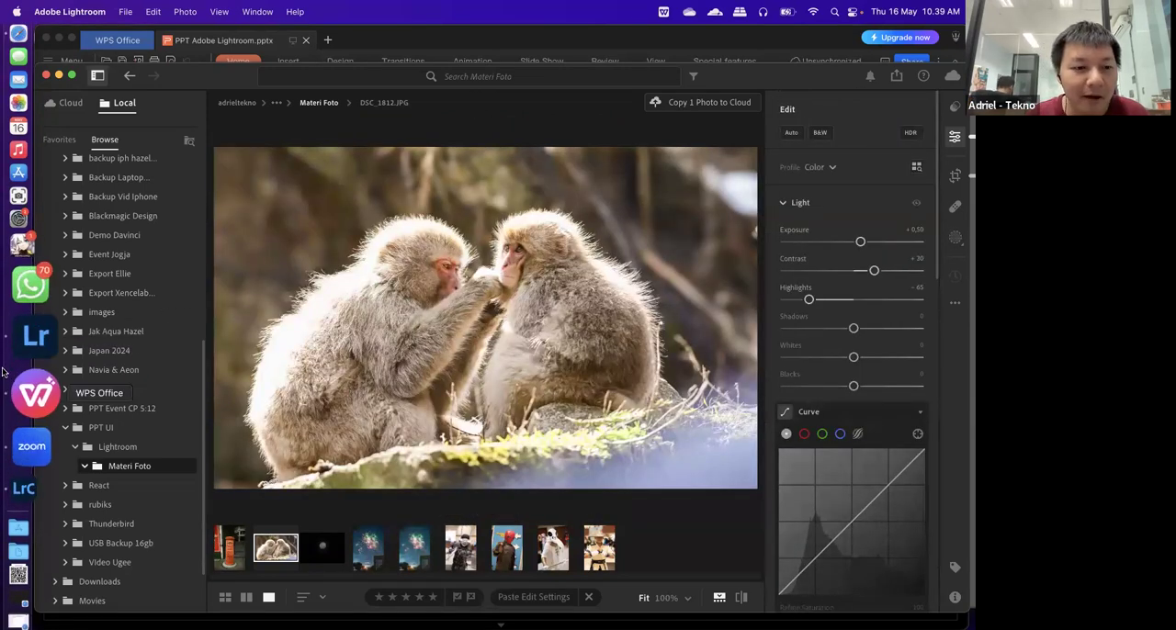
click(23, 428)
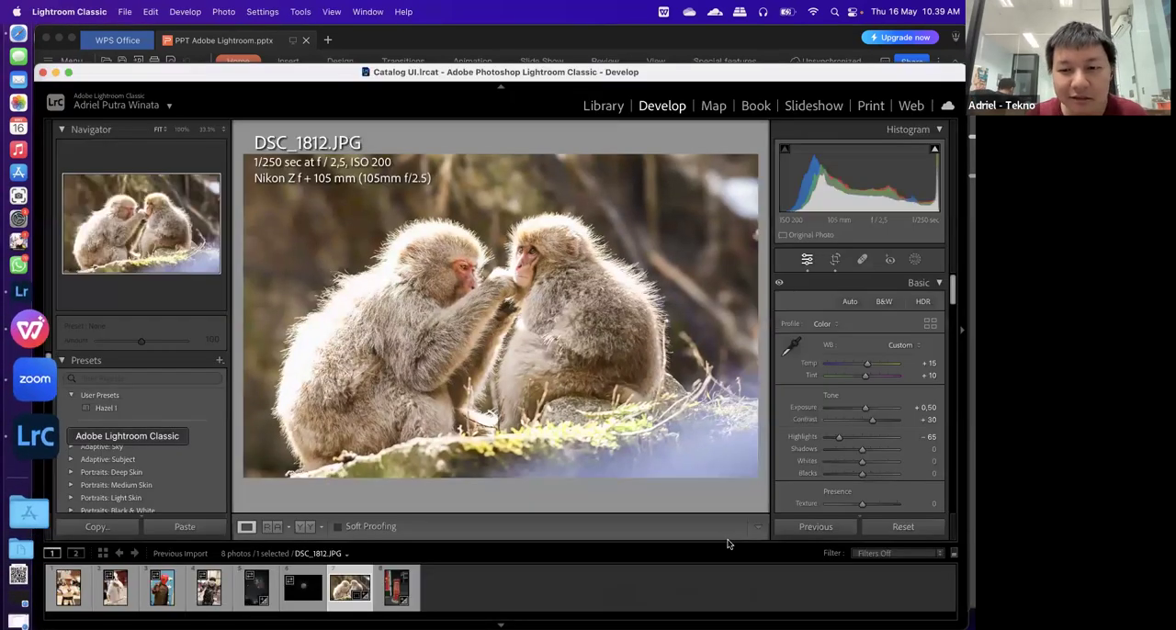
scroll(871, 411, down, 4)
scroll(871, 411, up, 5)
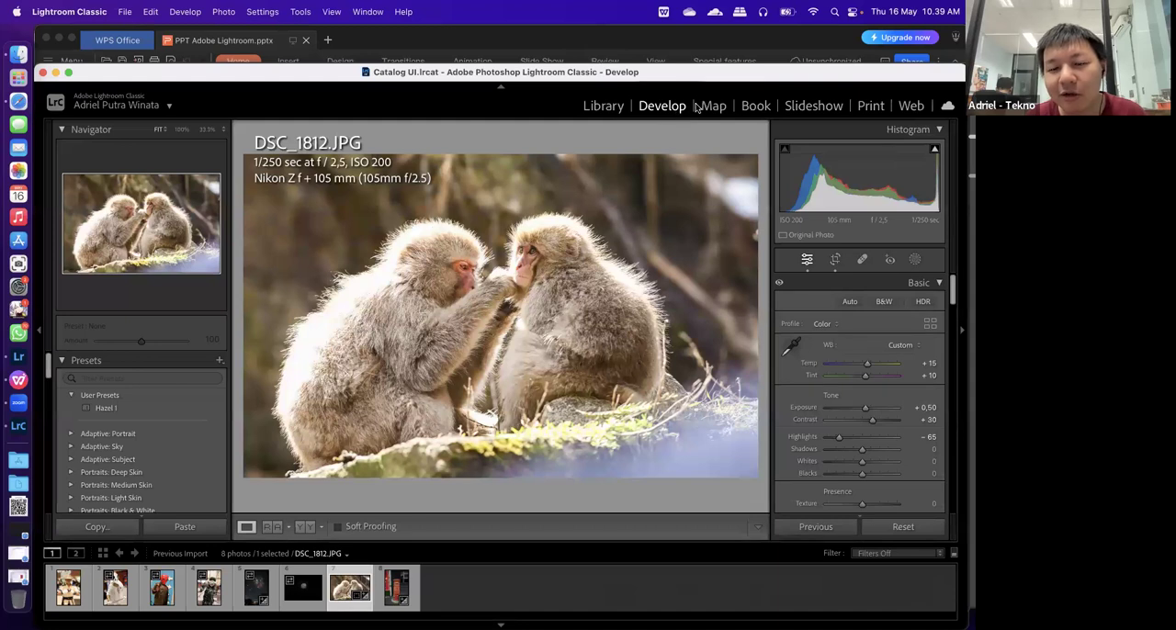
Compare Lightroom Classic's Library module with the local Materi Foto folder in Lightroom, viewing DSC_1858.JPG there before returning to Classic
click(601, 107)
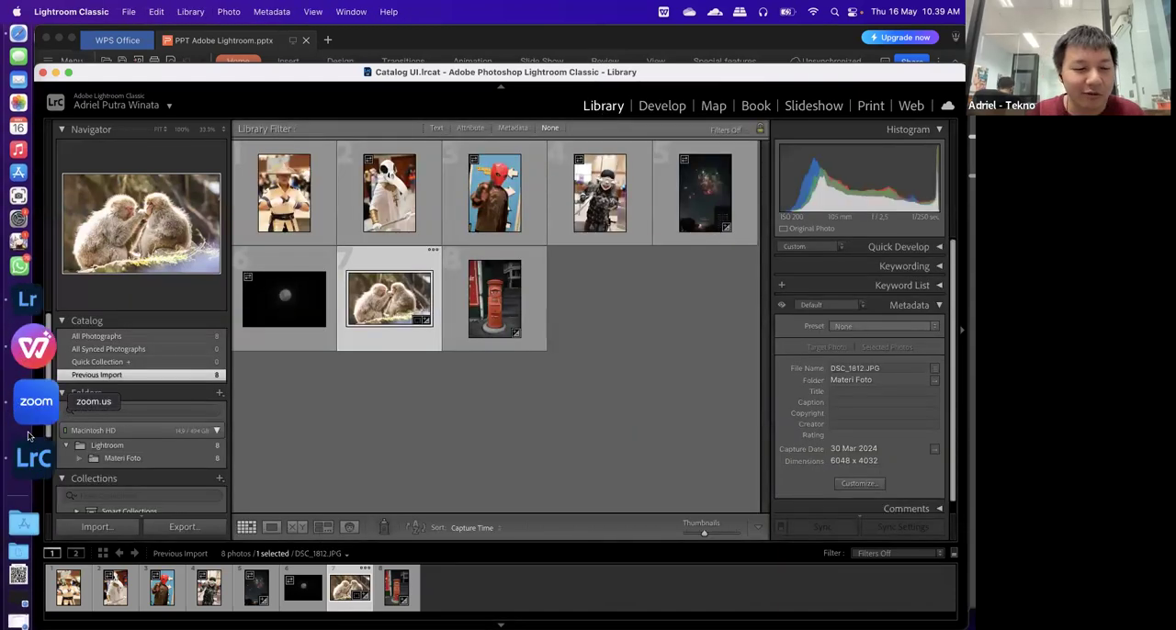
click(30, 362)
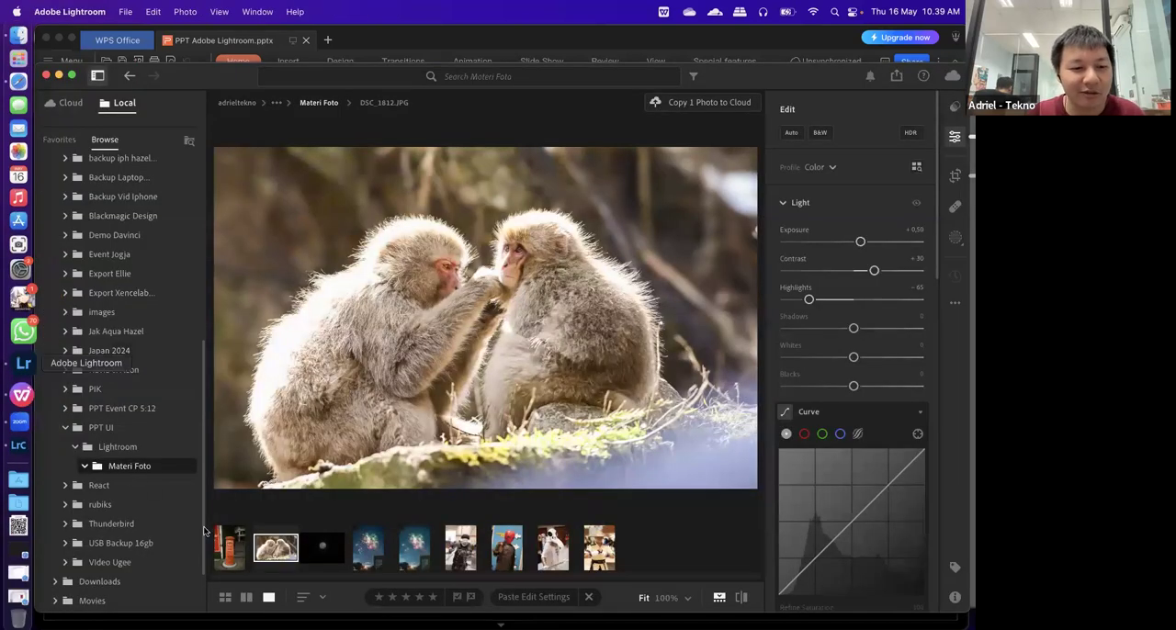
click(116, 447)
click(120, 467)
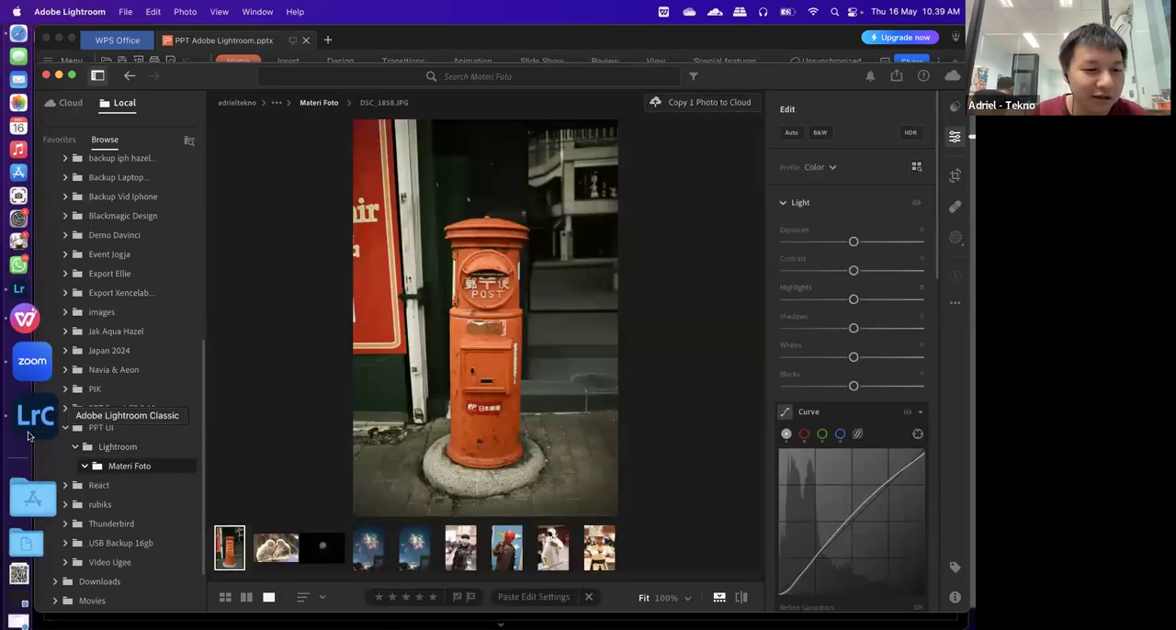
click(27, 436)
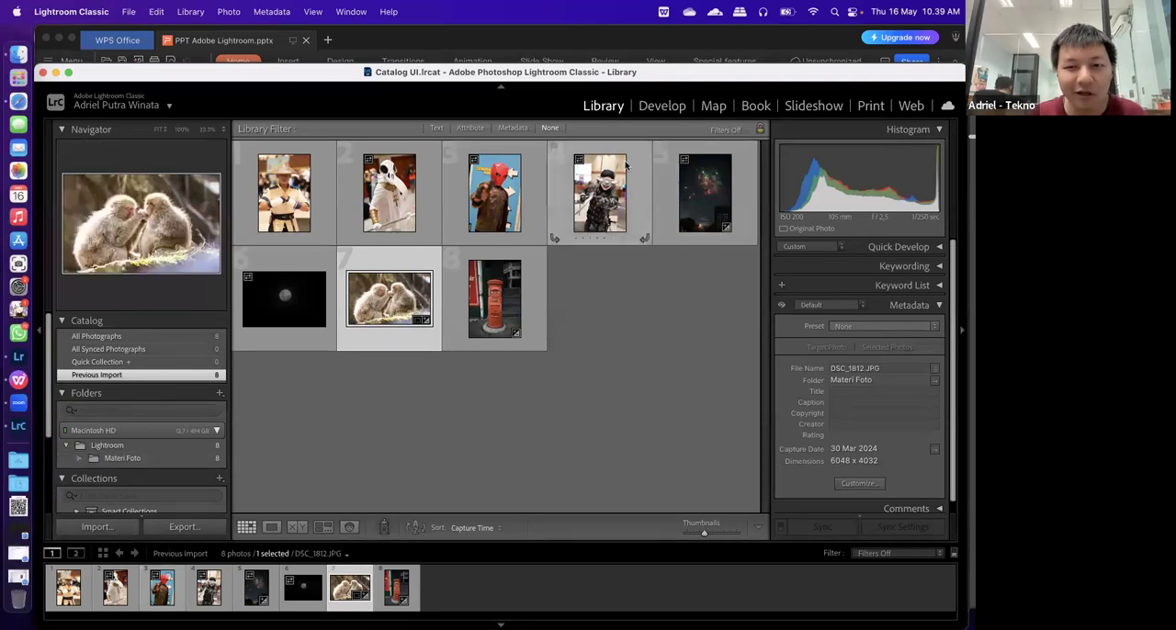
Return DSC_1812.JPG to the Develop module and look through its adjustment settings down to Transform
click(670, 105)
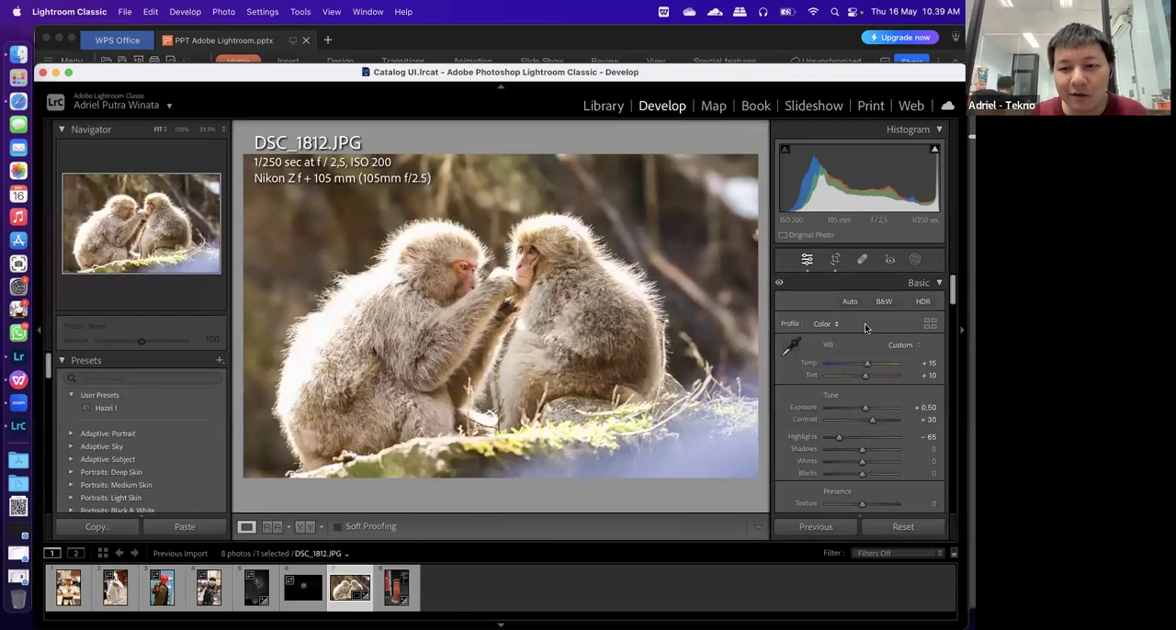
scroll(858, 469, down, 10)
scroll(857, 469, down, 10)
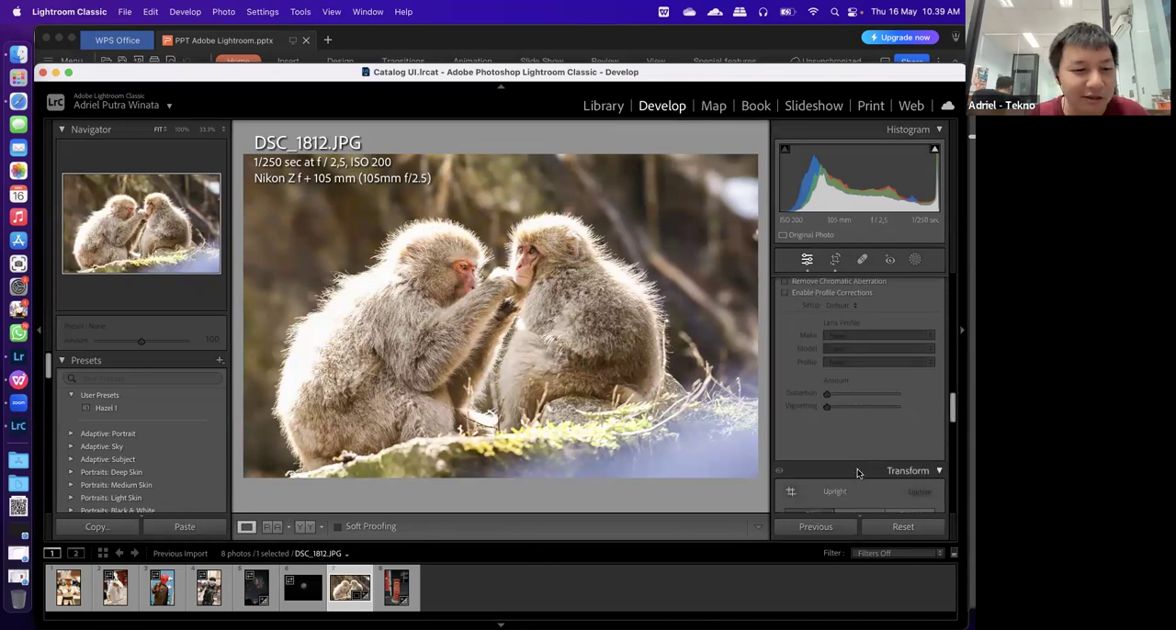
scroll(857, 469, up, 20)
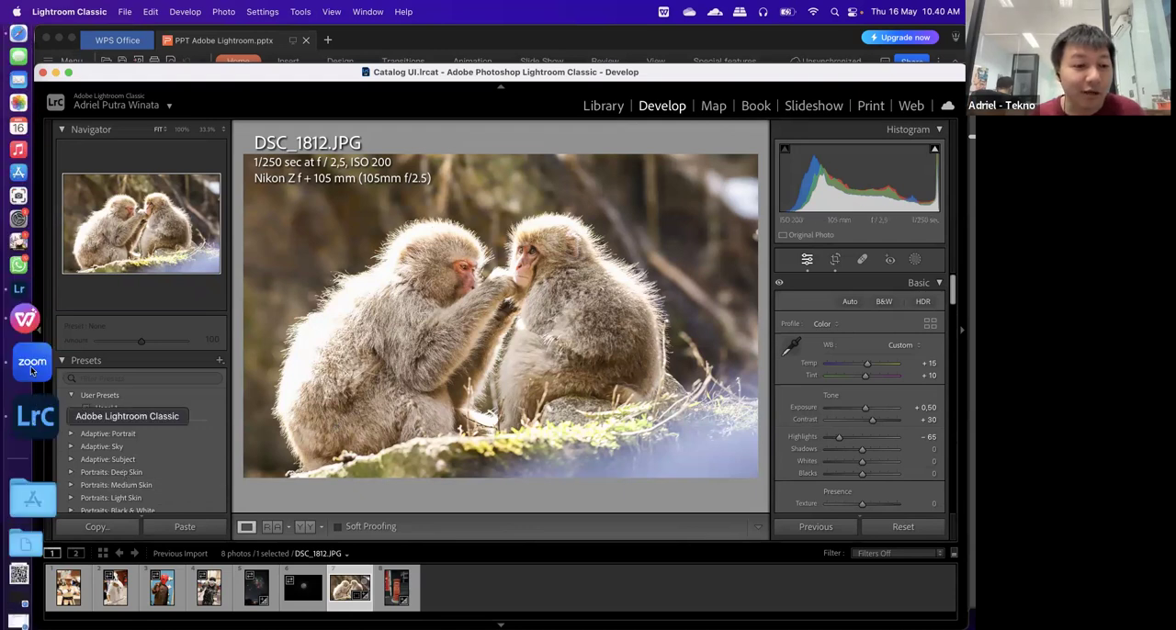
Switch to Lightroom, view the custom export settings for DSC_1858.JPG, and close them without exporting
click(37, 354)
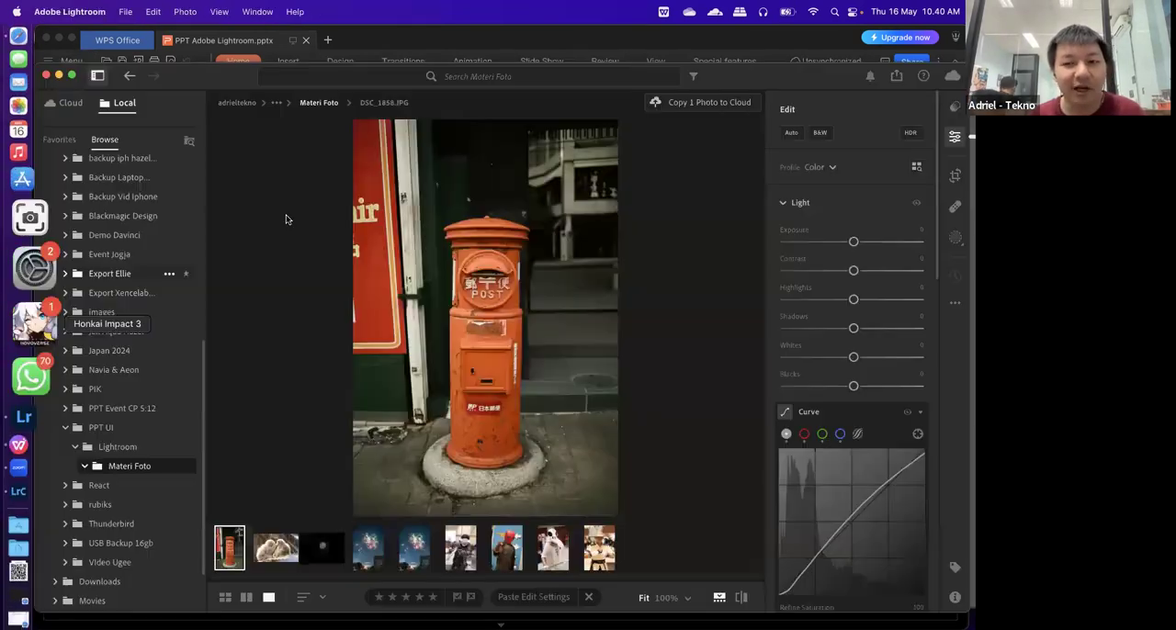
click(896, 77)
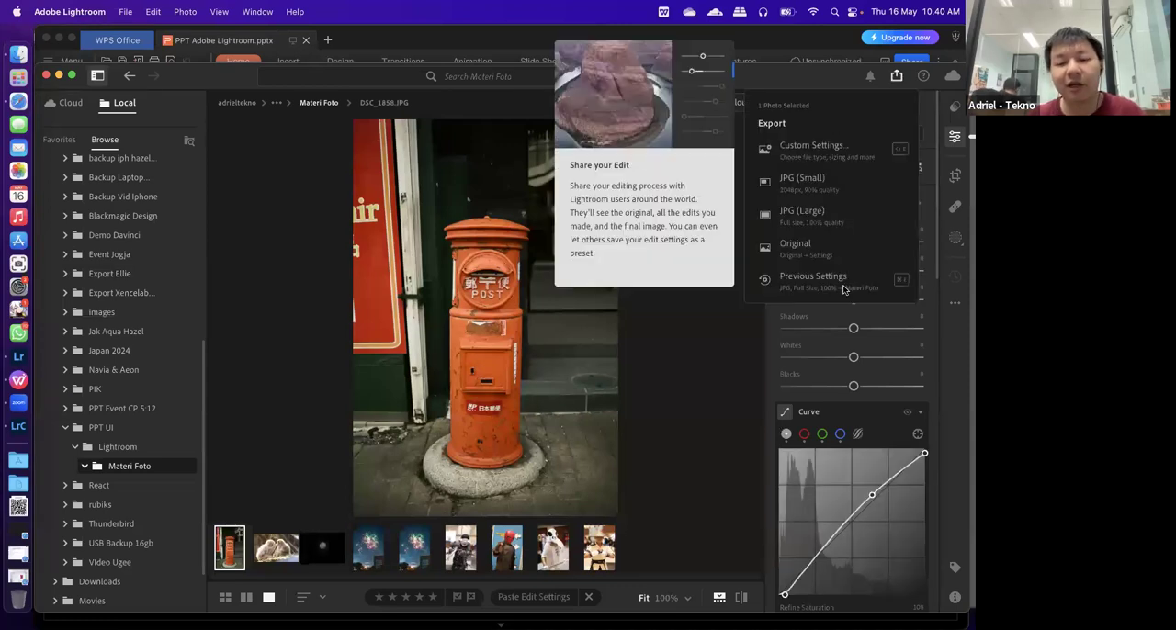
click(814, 147)
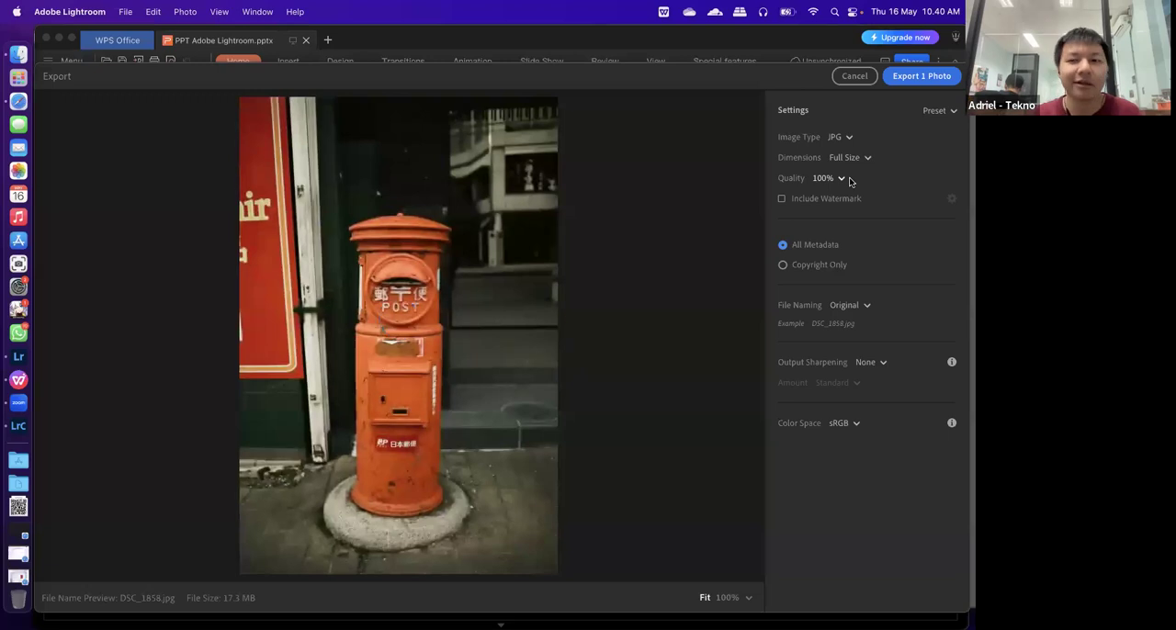
click(855, 77)
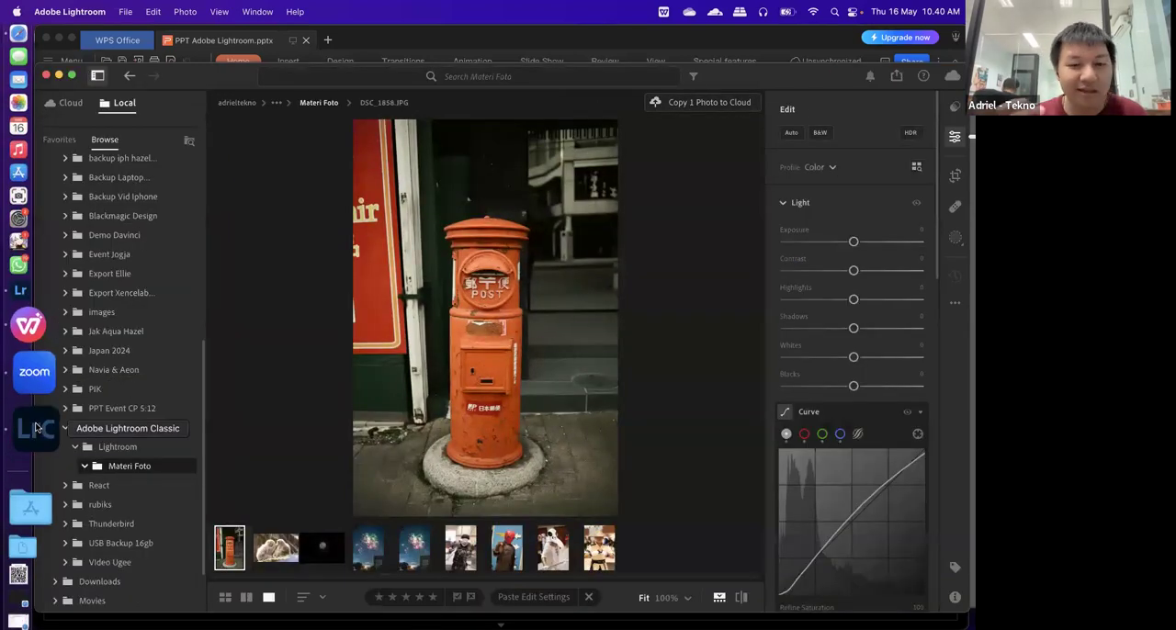
Switch to Lightroom Classic, view the Web module's gallery layout with its tips dismissed, and return to Develop
click(35, 428)
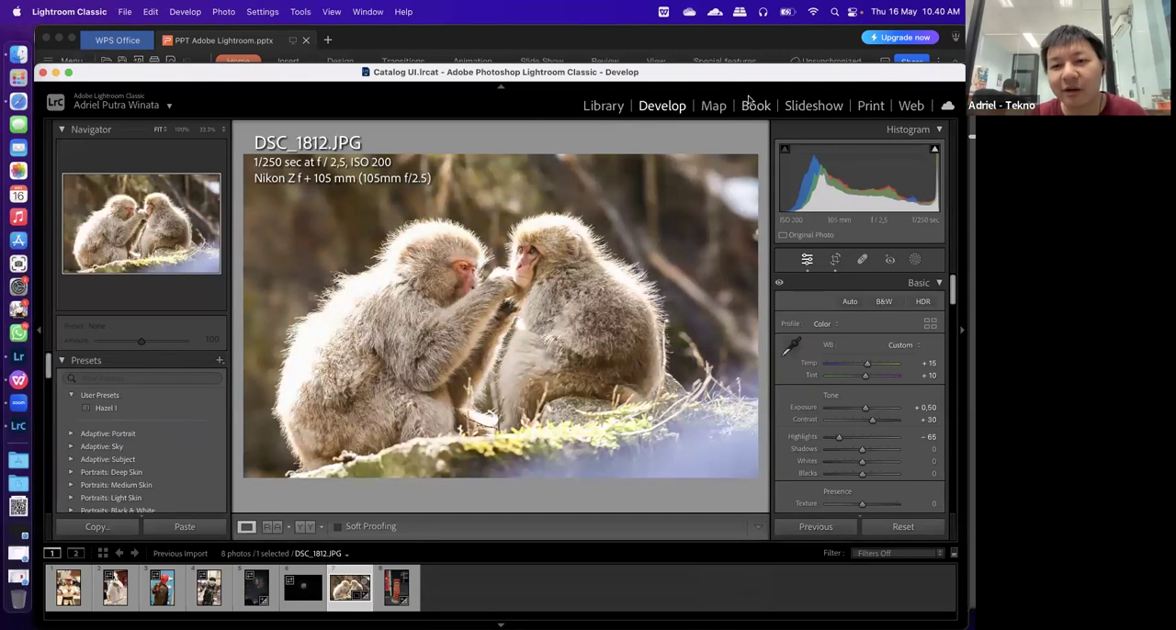
click(866, 109)
click(910, 108)
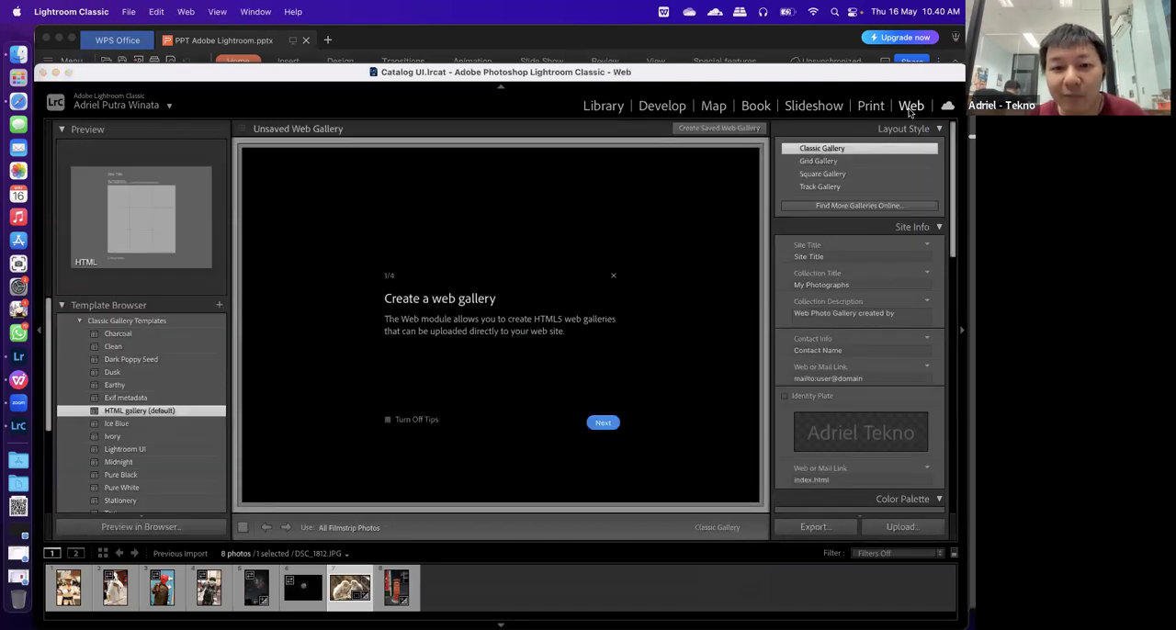
click(603, 422)
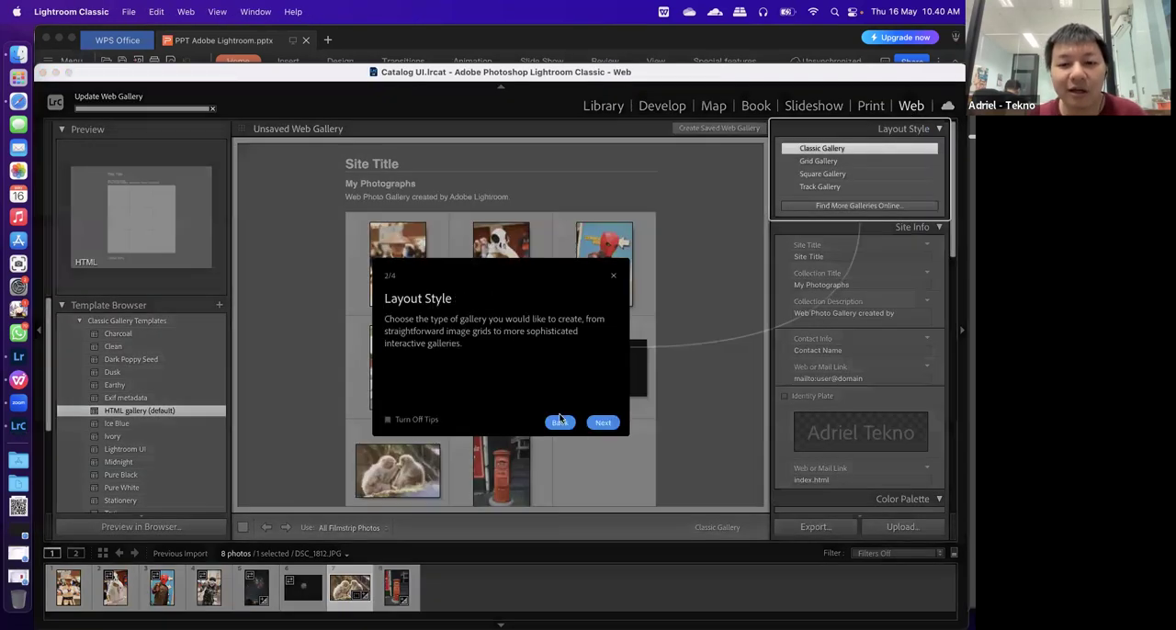
click(614, 276)
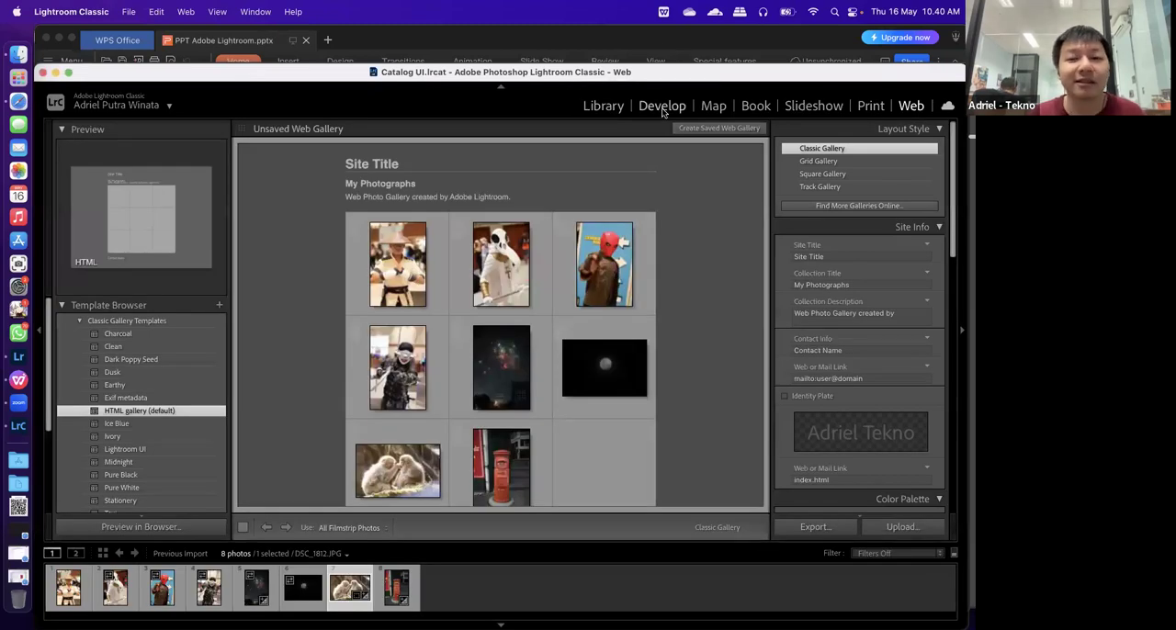
click(661, 108)
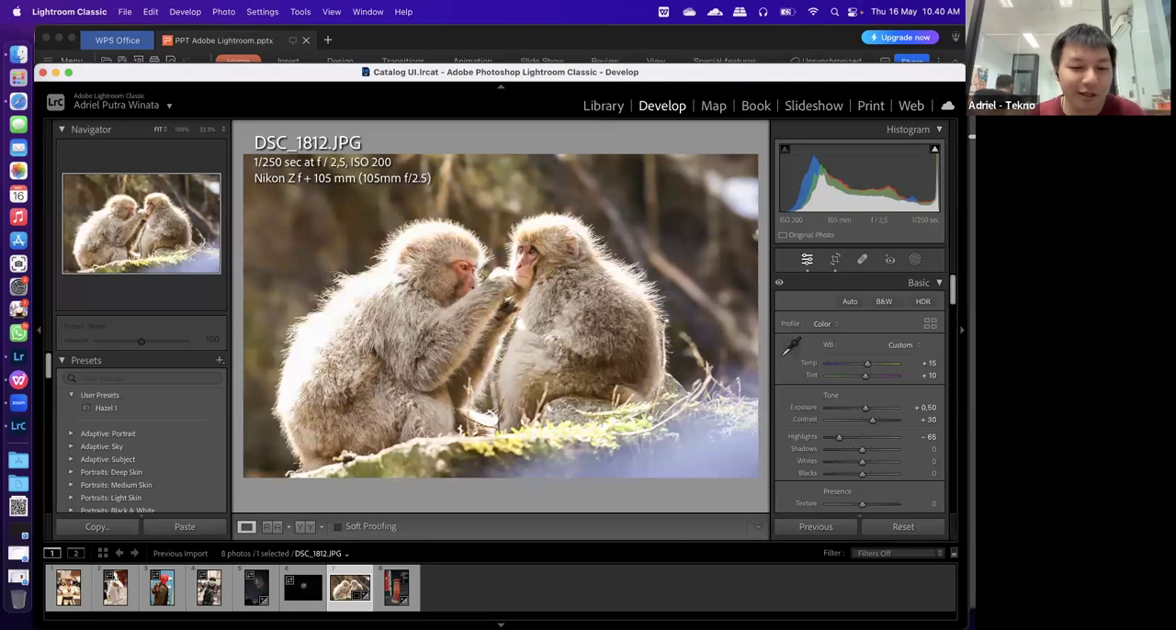
Open the export settings for DSC_1812.JPG and review them from Export Location down to Metadata
right_click(345, 595)
mouse_move(371, 556)
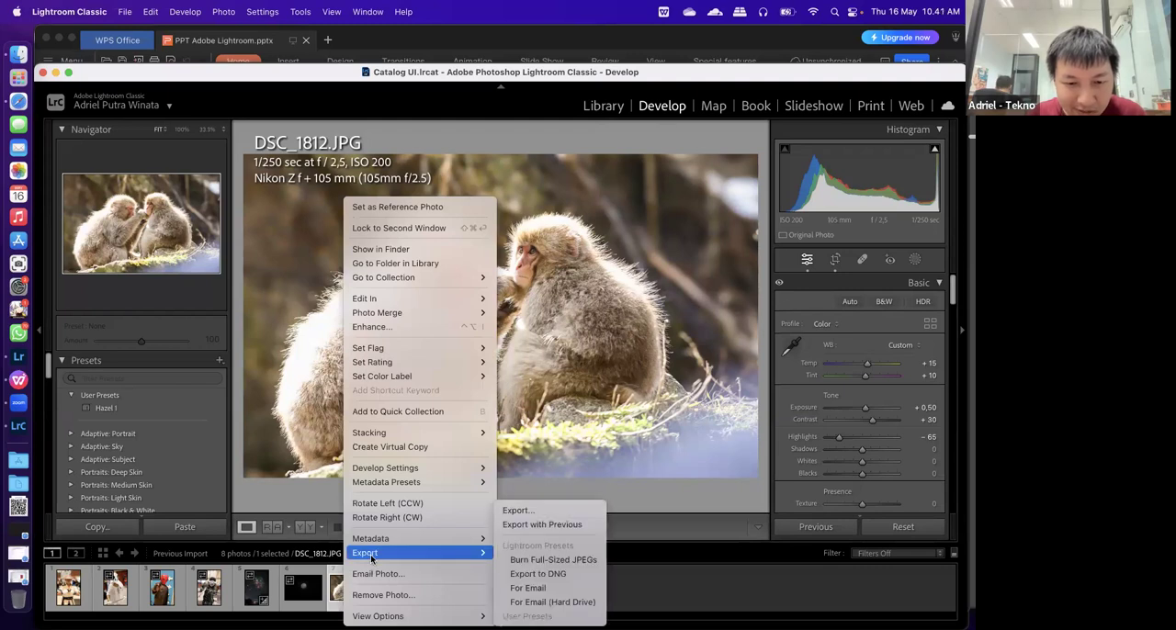
click(550, 510)
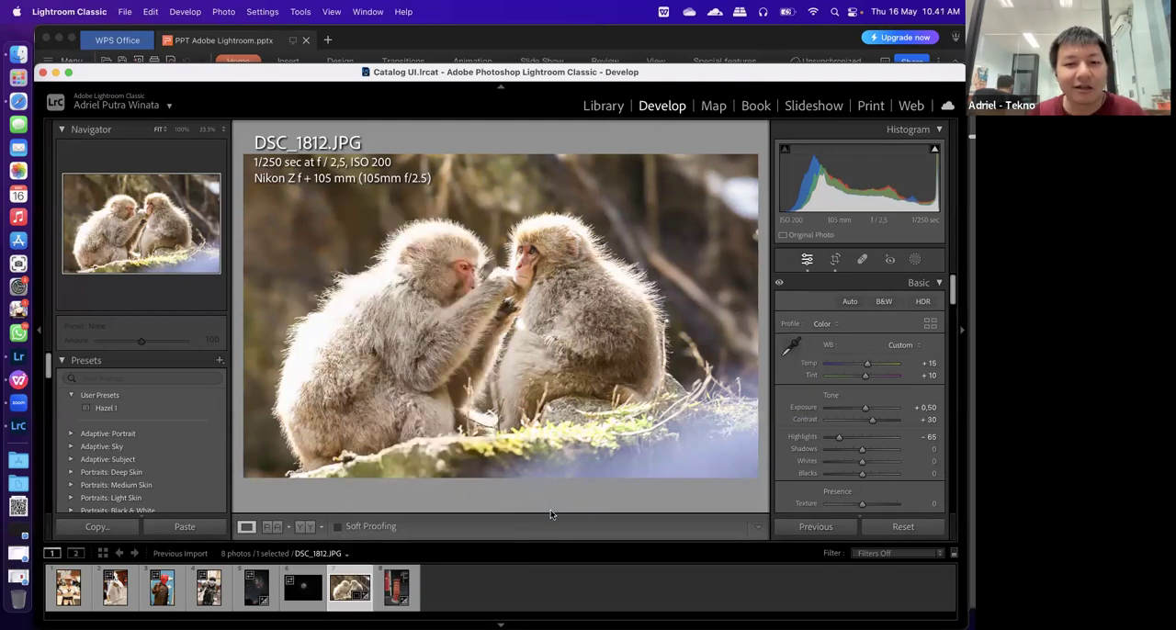
drag(527, 92, 529, 166)
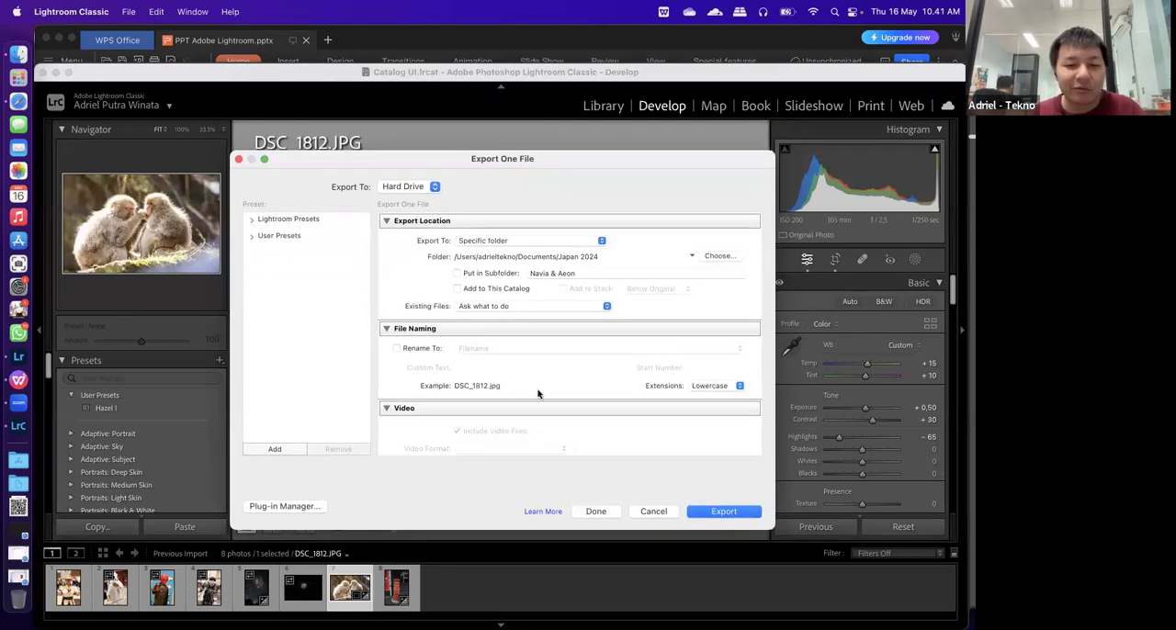
scroll(538, 393, down, 2)
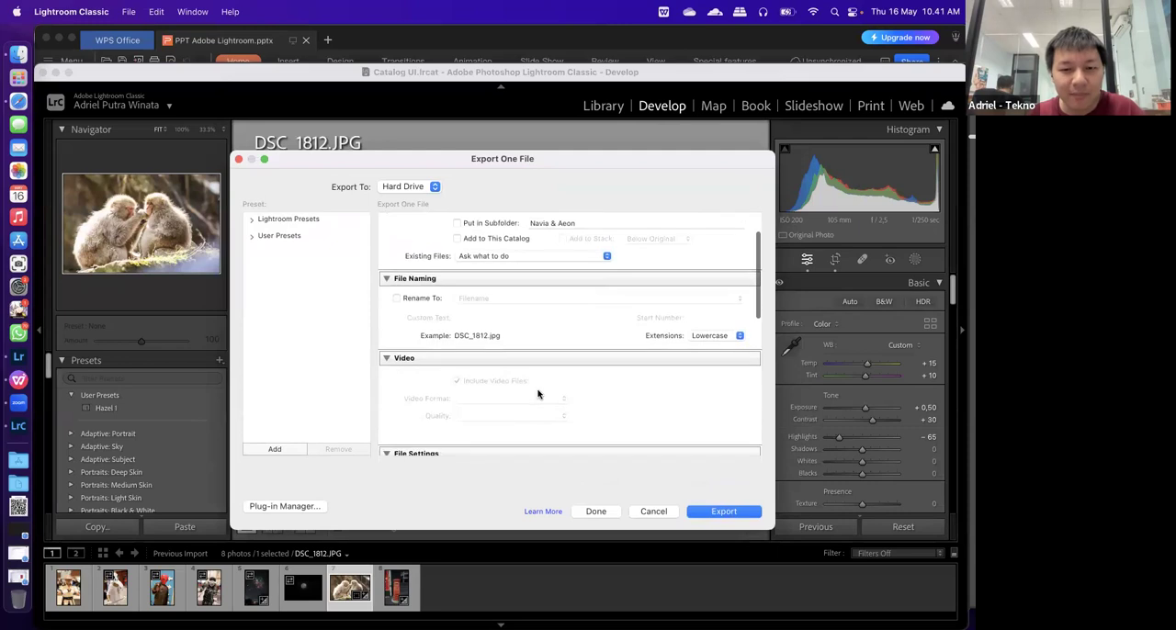
scroll(538, 393, down, 3)
scroll(537, 393, down, 3)
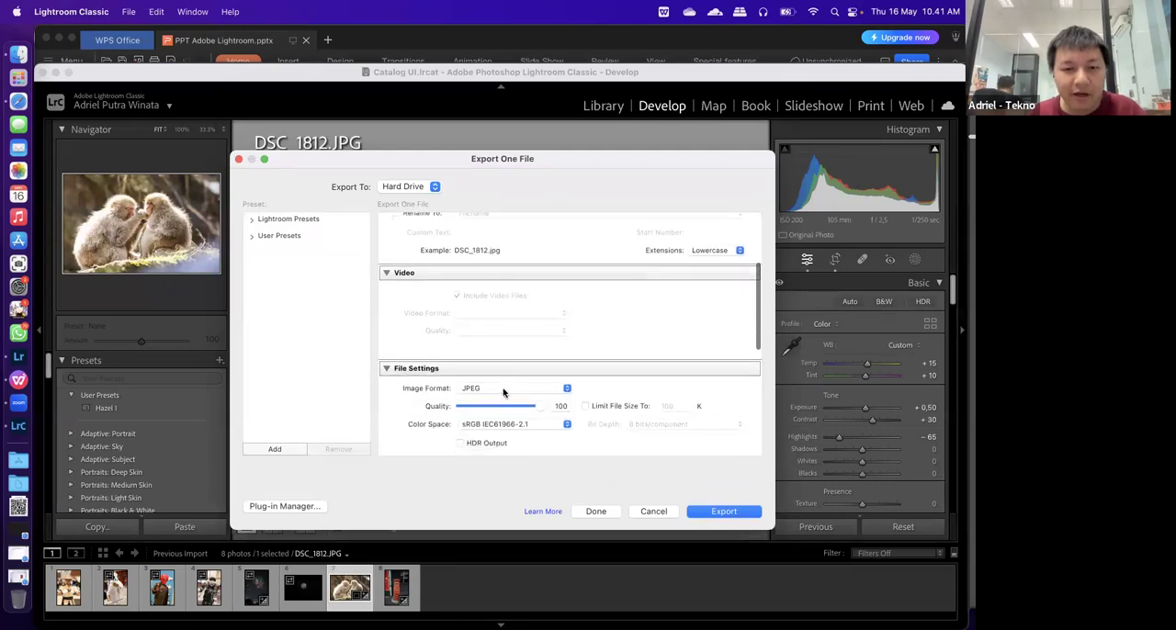
scroll(509, 397, down, 2)
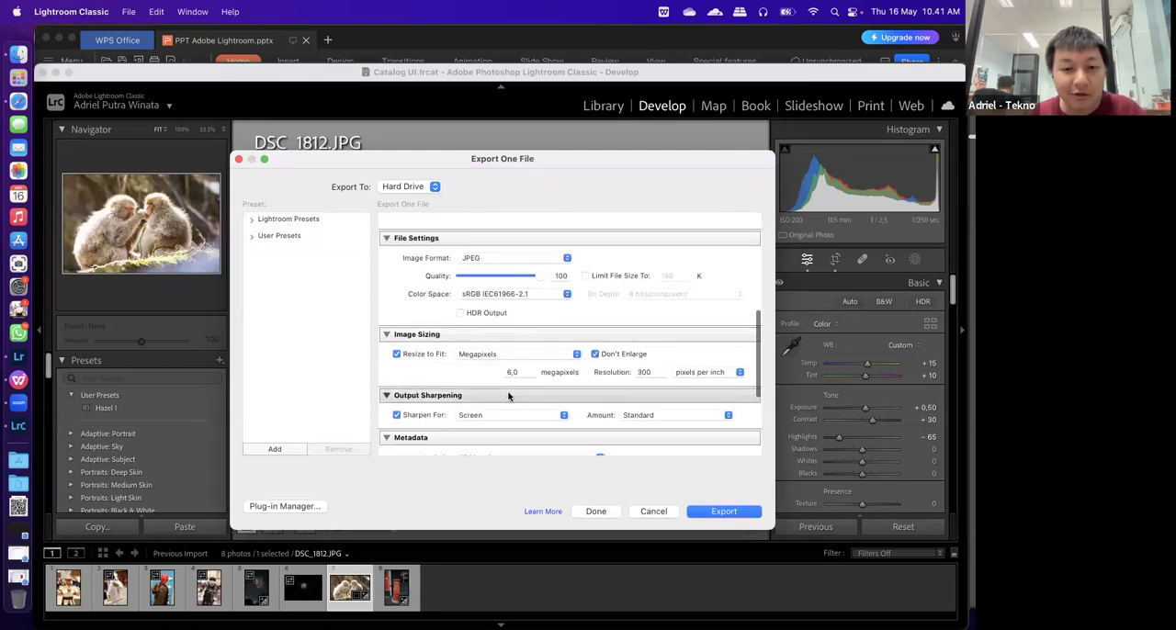
scroll(508, 396, down, 1)
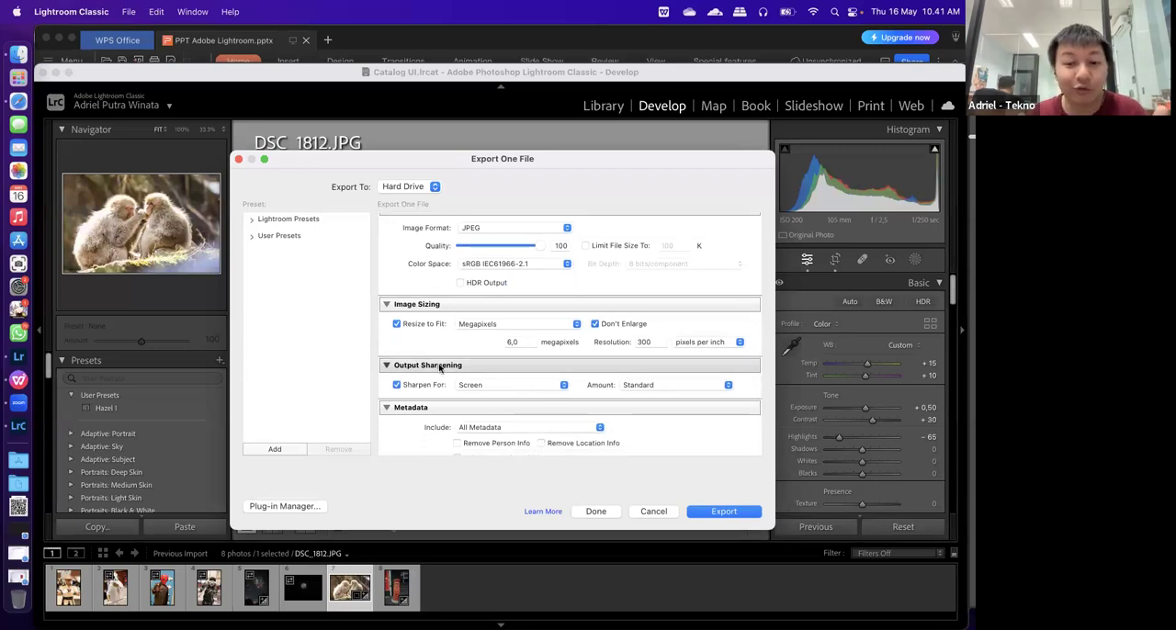
Review the export settings for DSC_1812.JPG from File Naming through Post-Processing
scroll(439, 367, down, 4)
scroll(434, 358, up, 7)
scroll(441, 368, down, 4)
scroll(448, 423, up, 5)
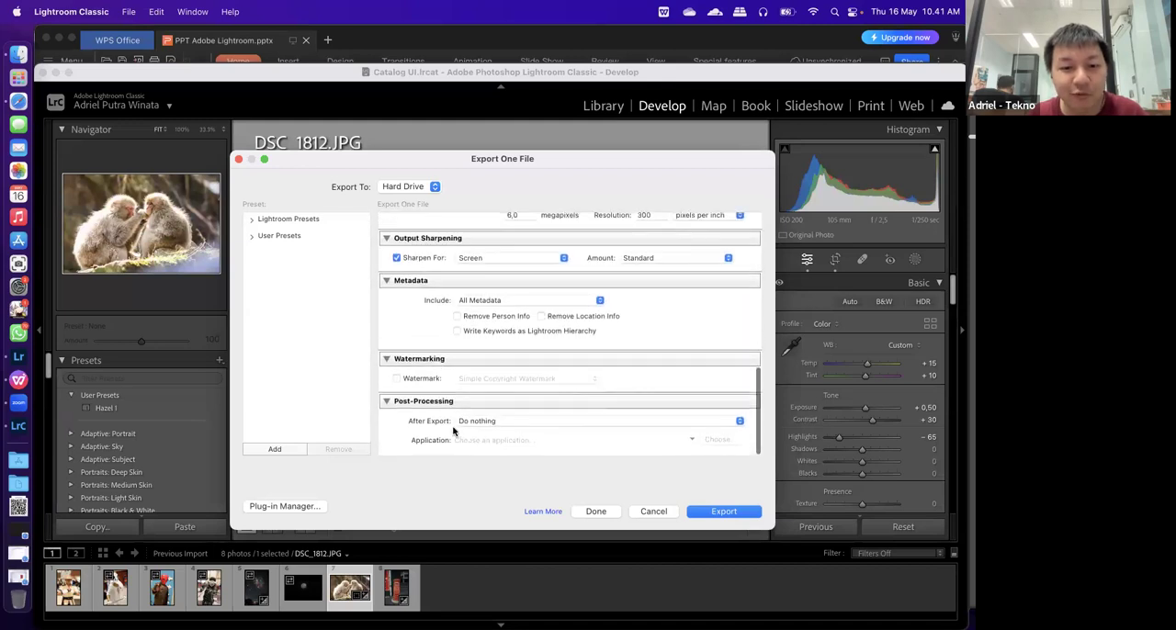
scroll(445, 411, up, 1)
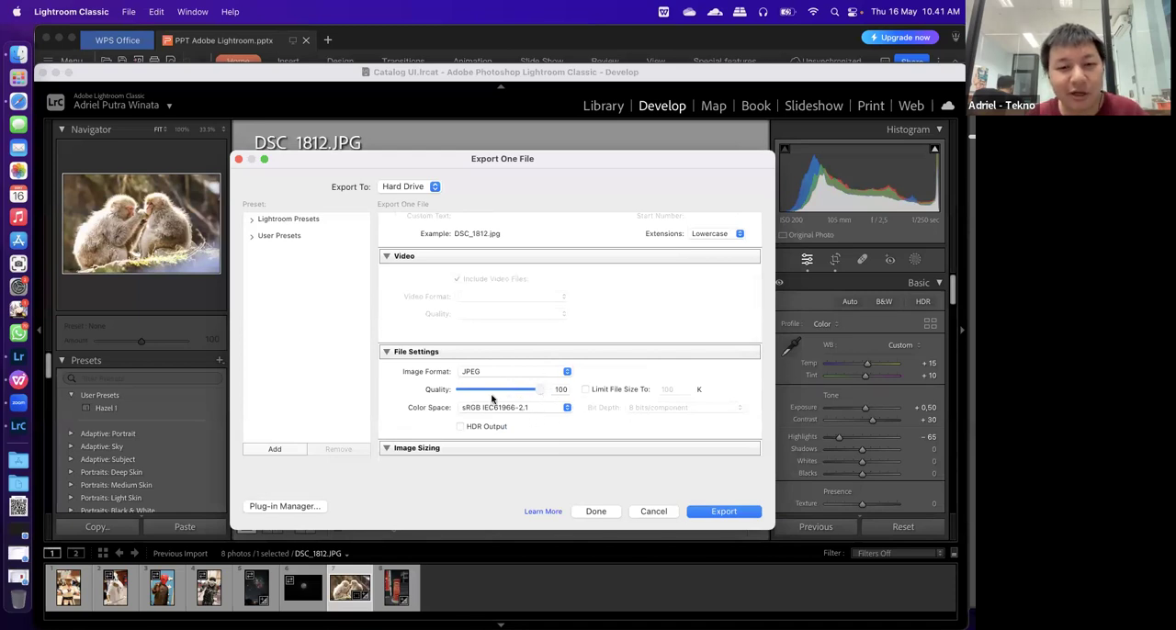
scroll(415, 434, up, 3)
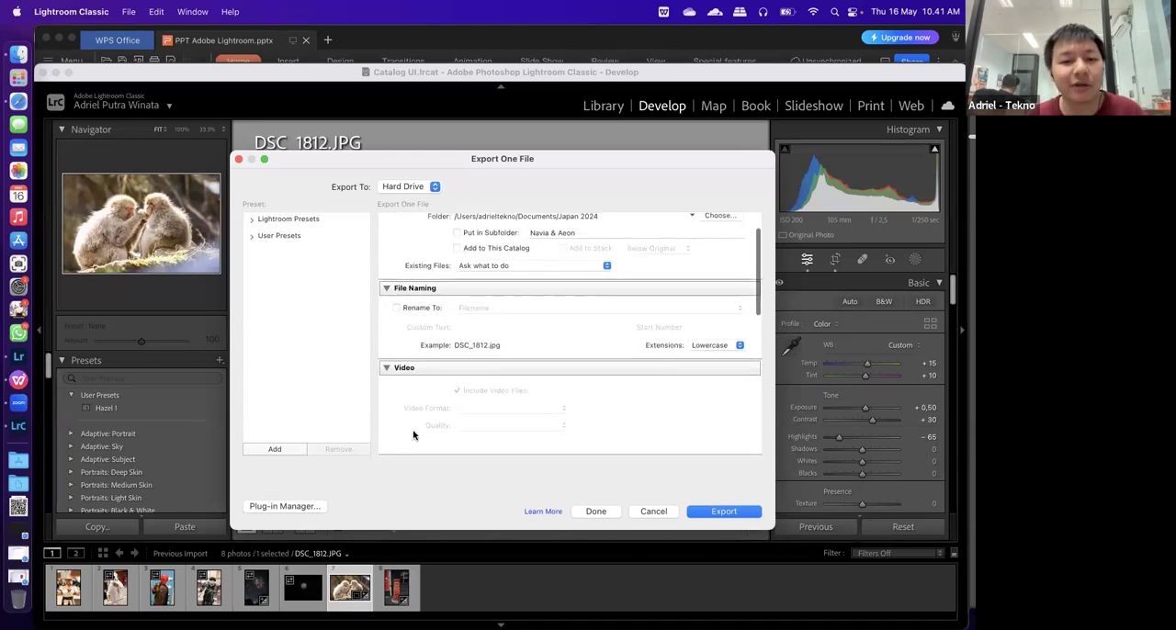
scroll(480, 373, up, 2)
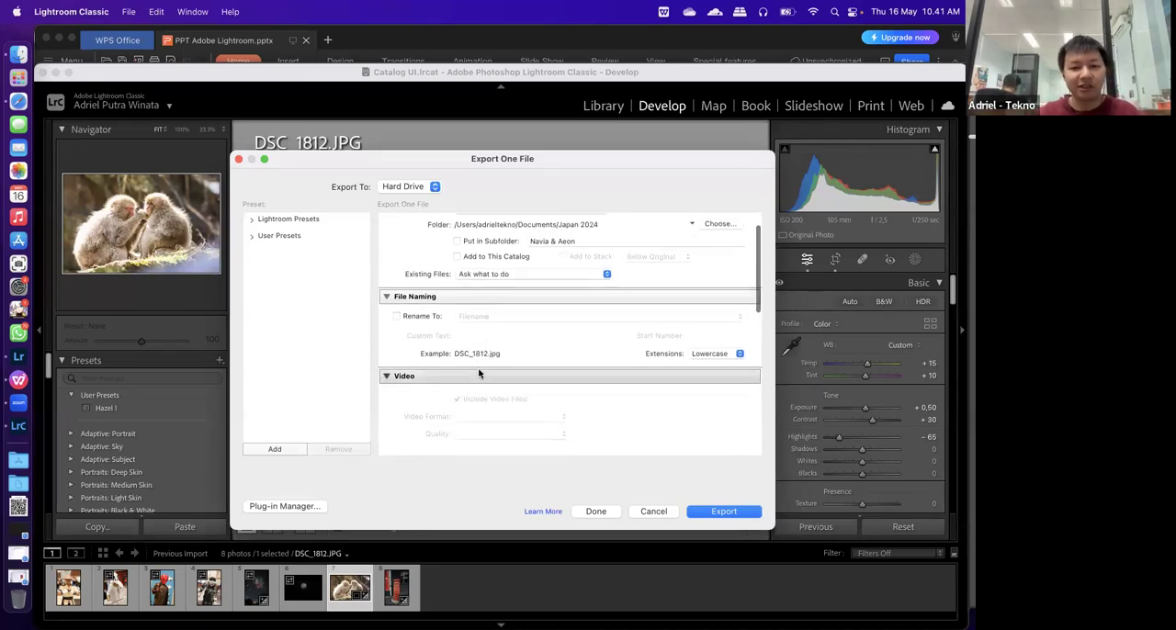
scroll(507, 341, down, 5)
scroll(507, 340, down, 3)
Switch to Lightroom, open the custom export settings for DSC_1858.JPG, and view the Output Sharpening choices without changing them
click(35, 351)
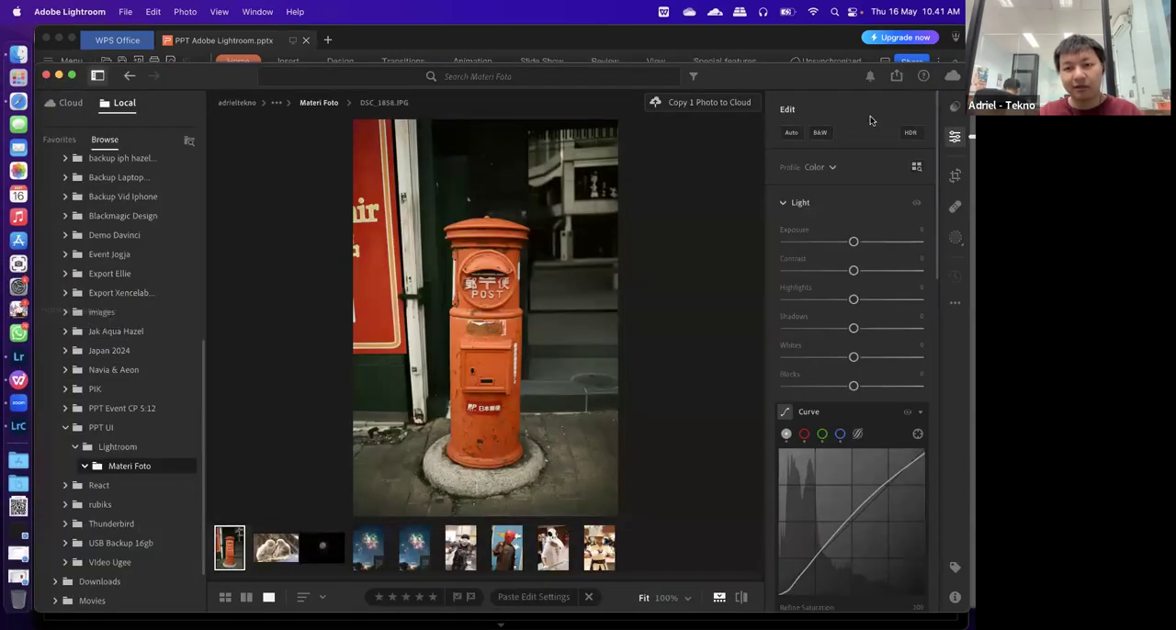
click(897, 78)
click(844, 153)
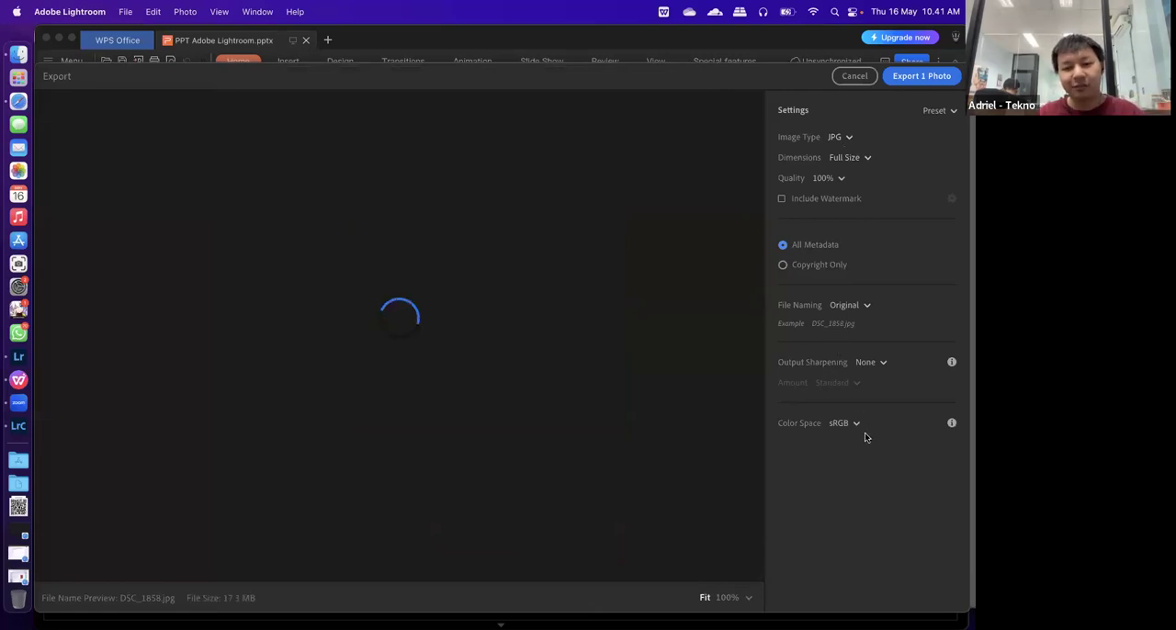
click(880, 364)
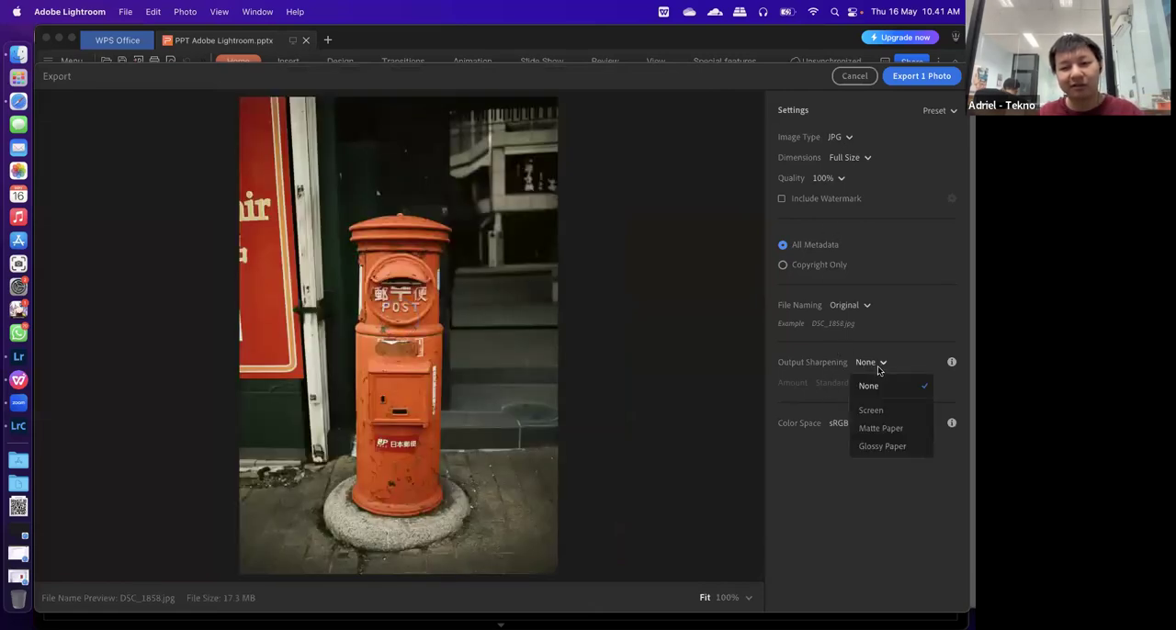
click(869, 494)
Switch to Lightroom Classic, compare the export settings for DSC_1812.JPG, and close them without exporting
click(33, 423)
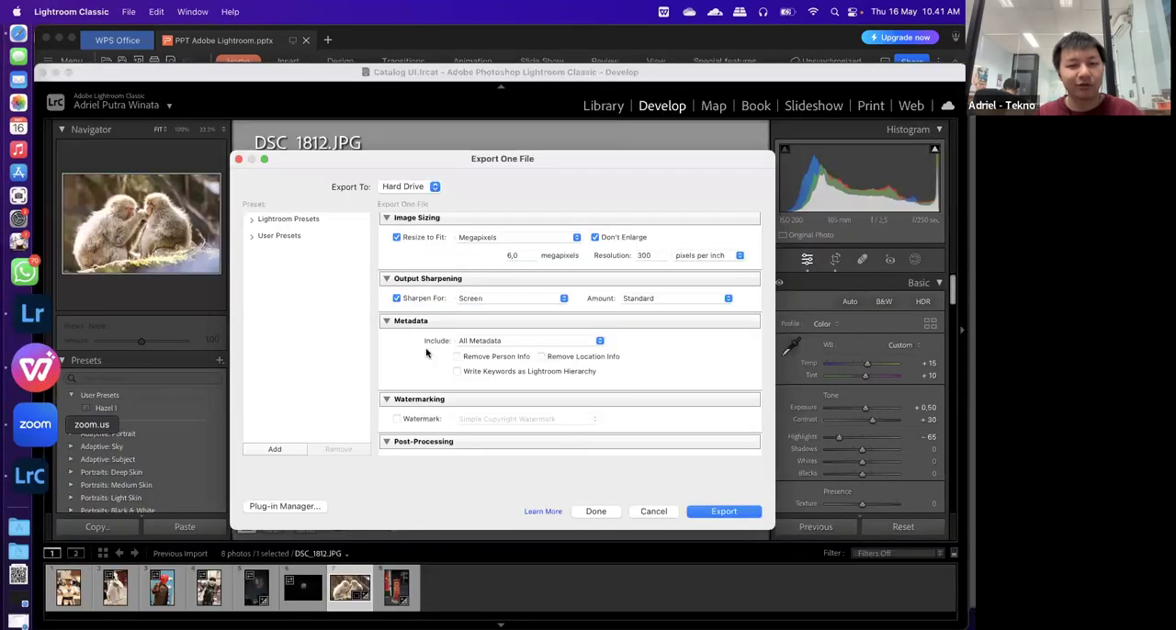
scroll(468, 432, down, 2)
scroll(652, 513, up, 10)
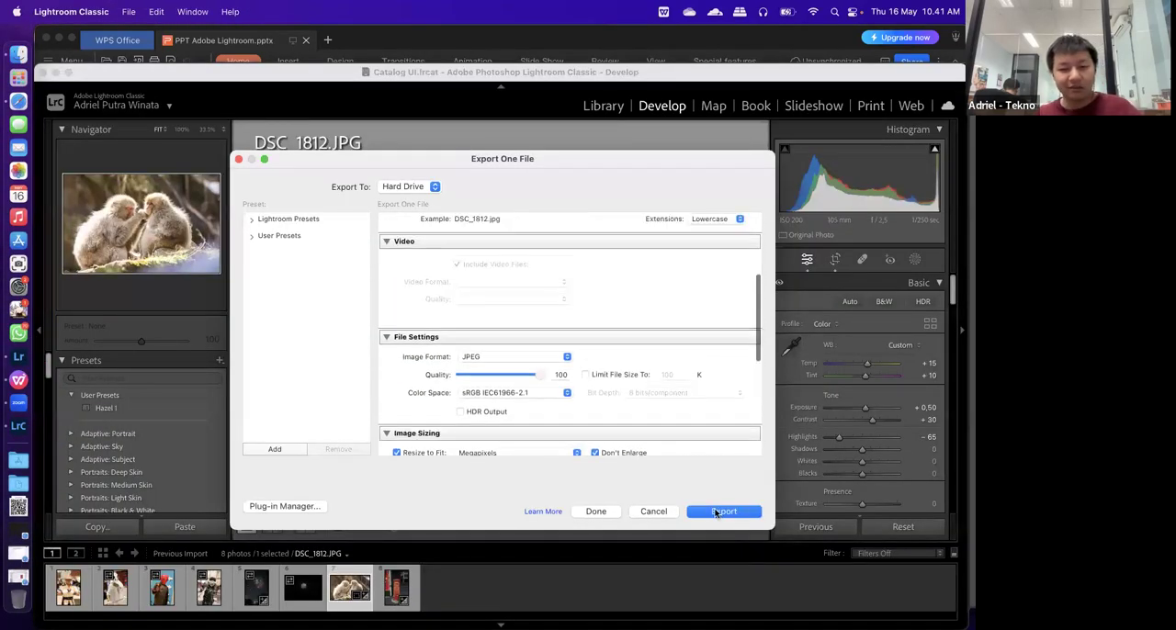
click(653, 513)
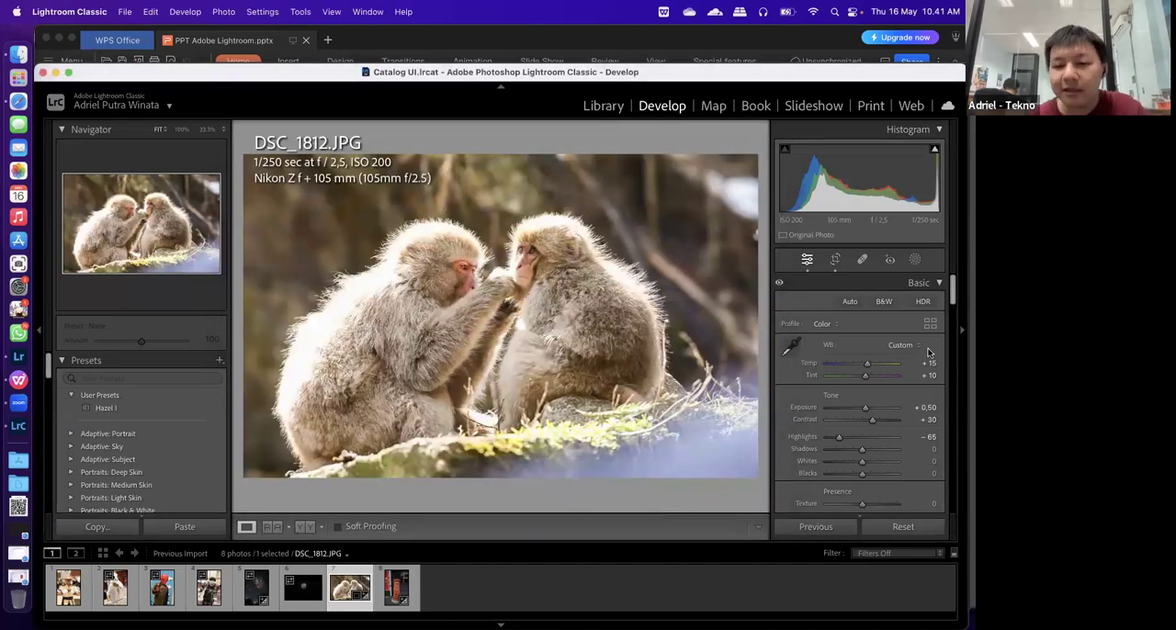
Expand the Tone Curve settings for DSC_1812.JPG in the Develop module
scroll(861, 430, down, 5)
scroll(860, 426, down, 5)
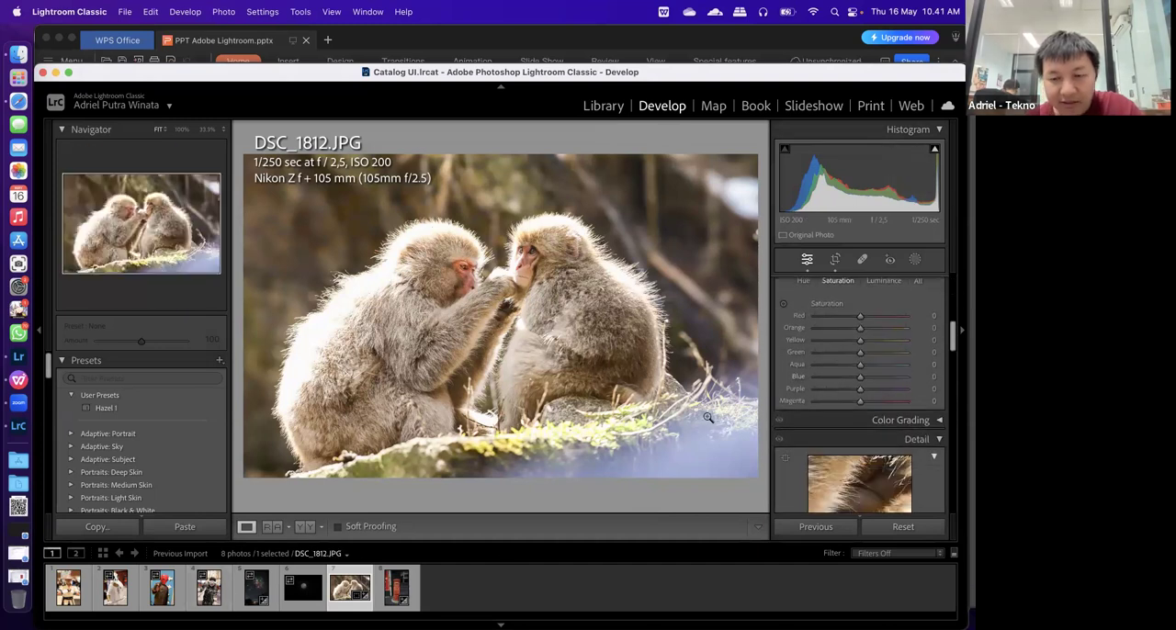
scroll(894, 376, down, 2)
scroll(894, 376, up, 8)
scroll(896, 380, down, 3)
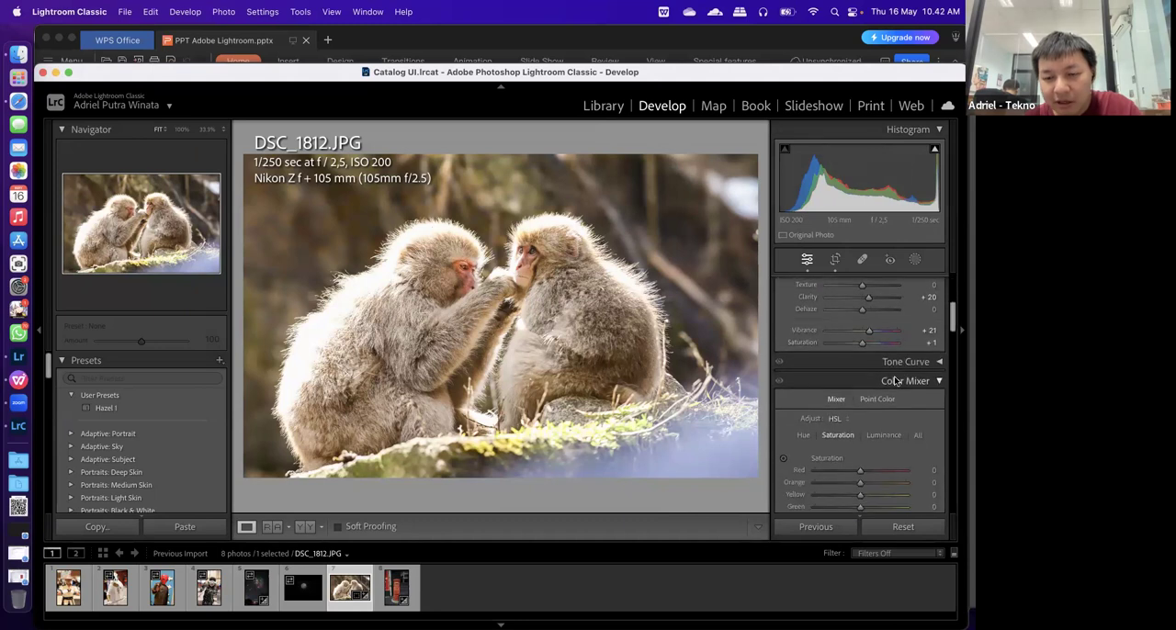
click(938, 364)
right_click(938, 363)
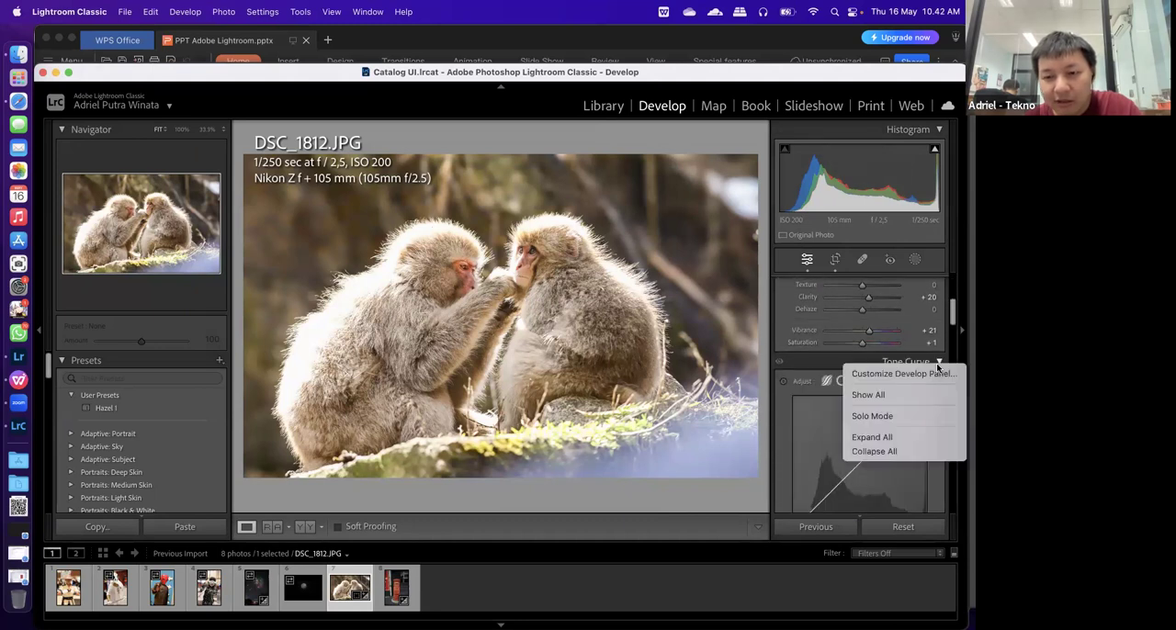
click(938, 364)
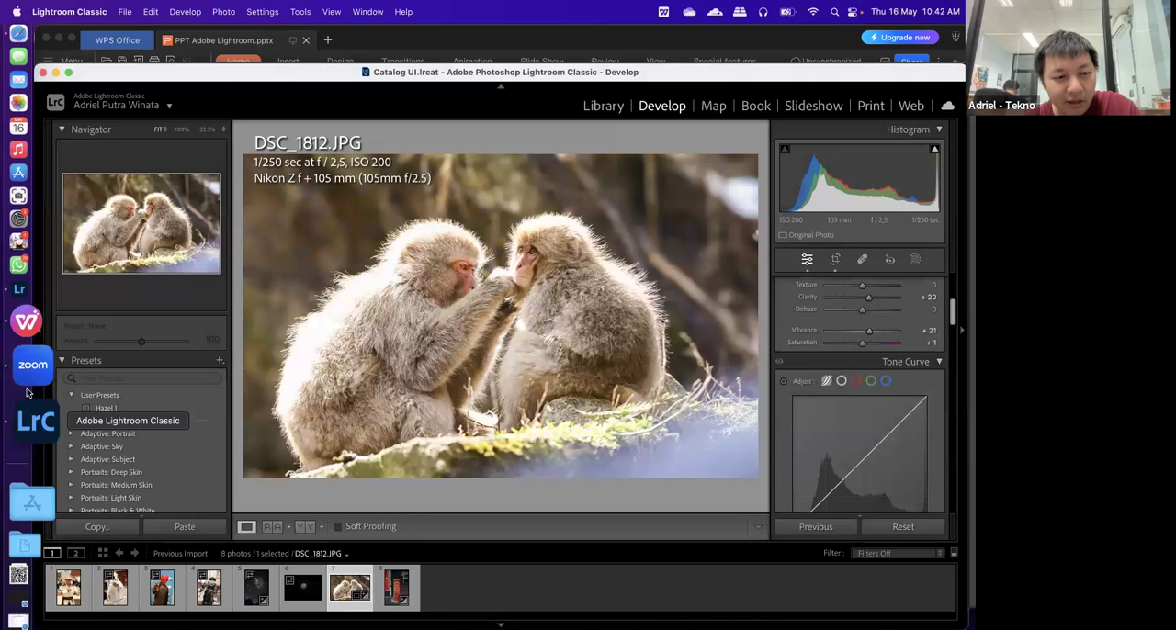
Switch to Lightroom, cancel the pending export of DSC_1858.JPG, and look through its edit settings from Light to Detail
click(28, 363)
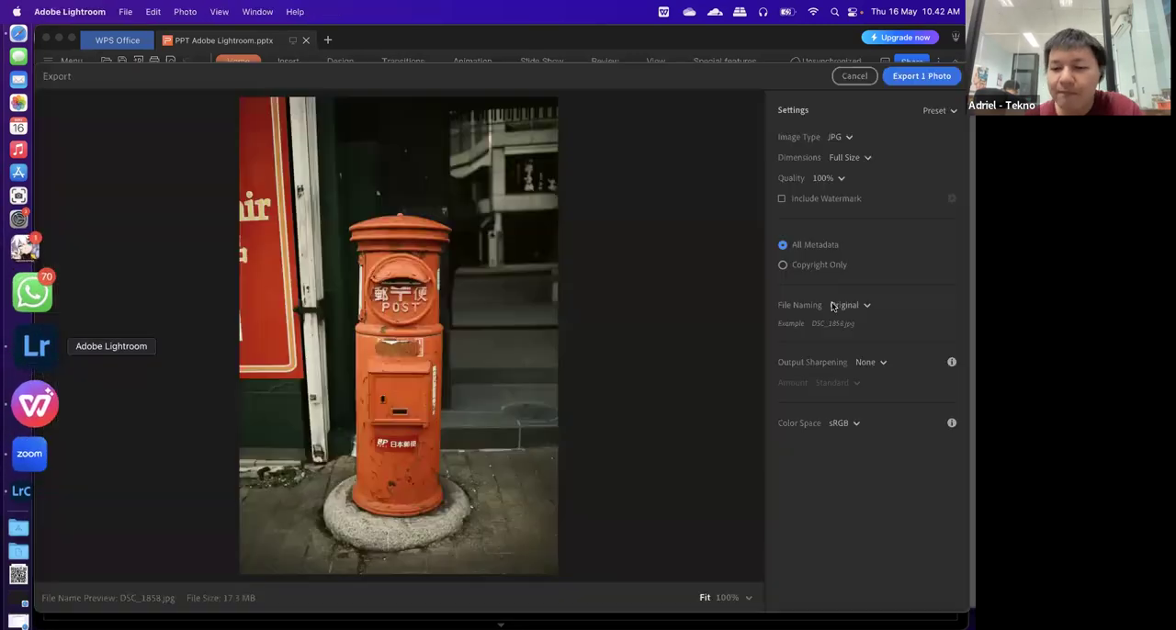
click(868, 82)
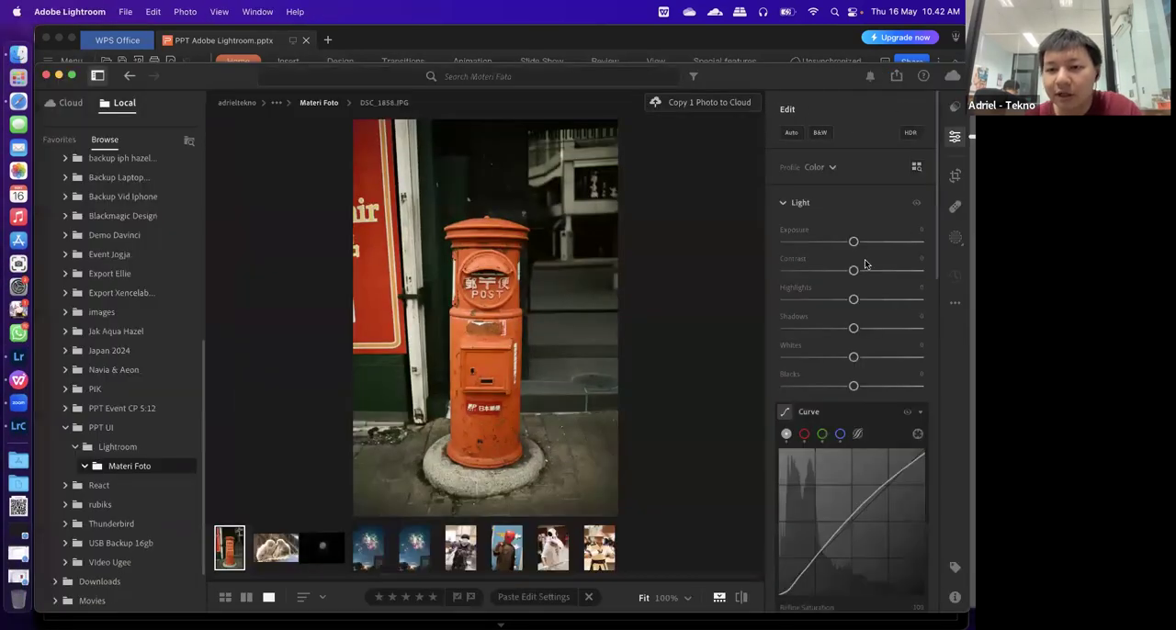
scroll(864, 264, down, 10)
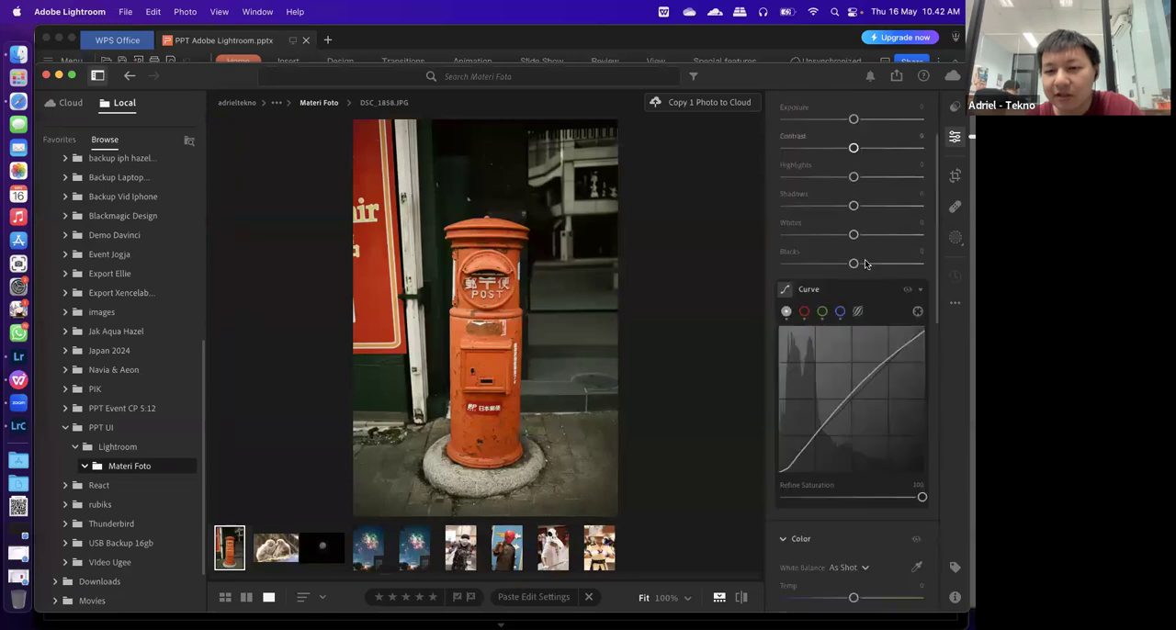
scroll(866, 264, down, 9)
scroll(866, 265, up, 18)
scroll(865, 265, down, 11)
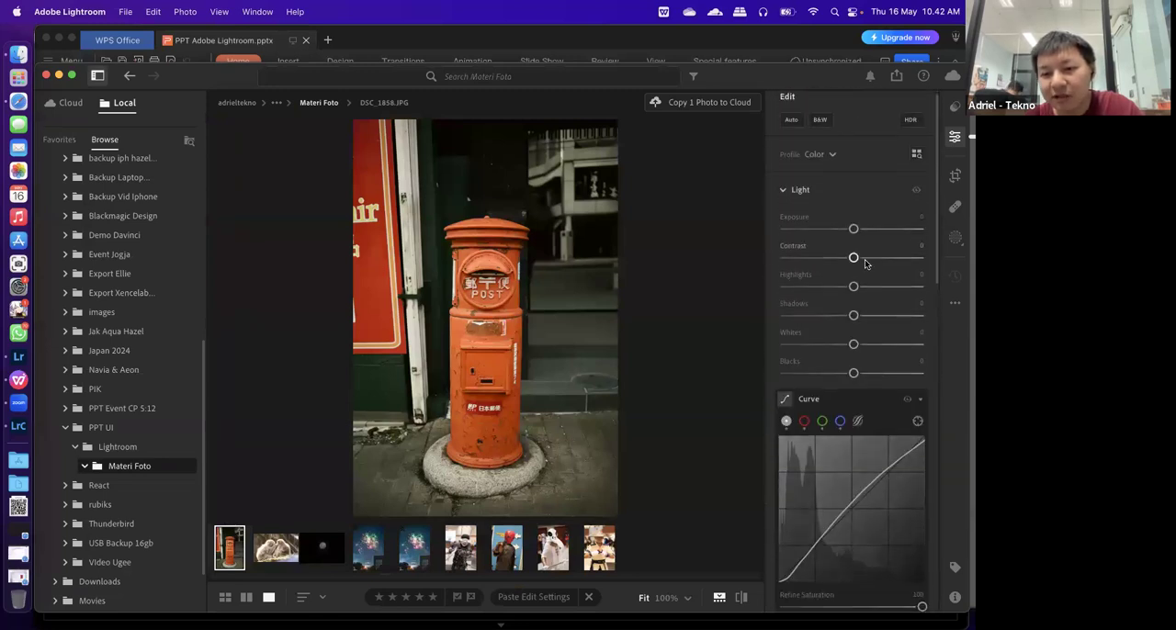
scroll(864, 264, up, 6)
scroll(865, 265, down, 10)
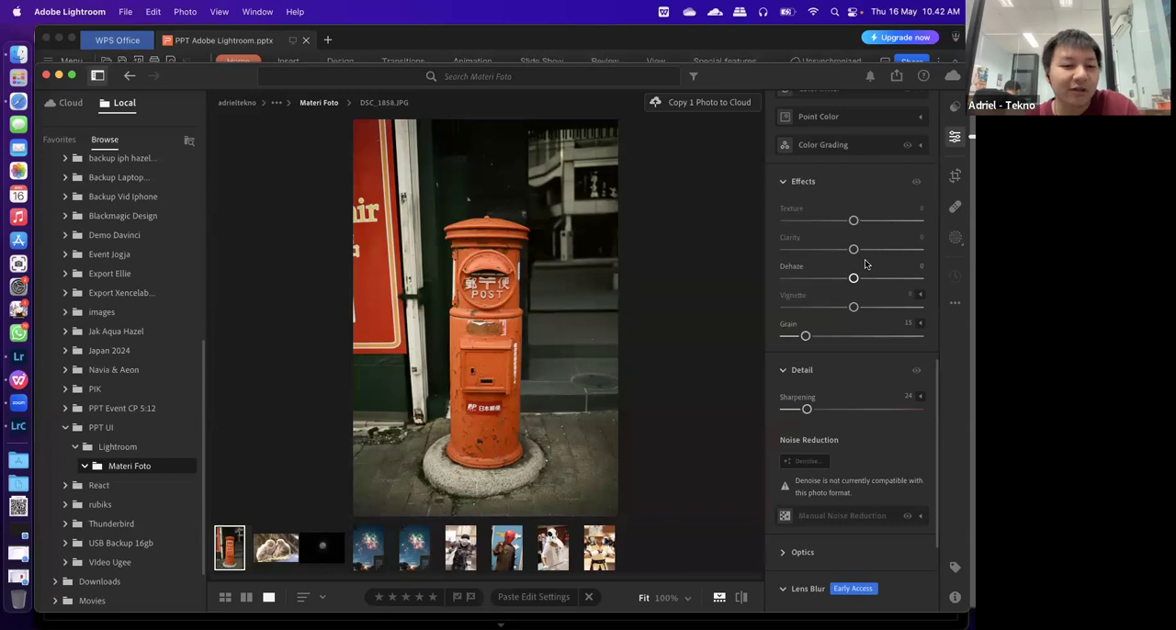
scroll(899, 319, up, 8)
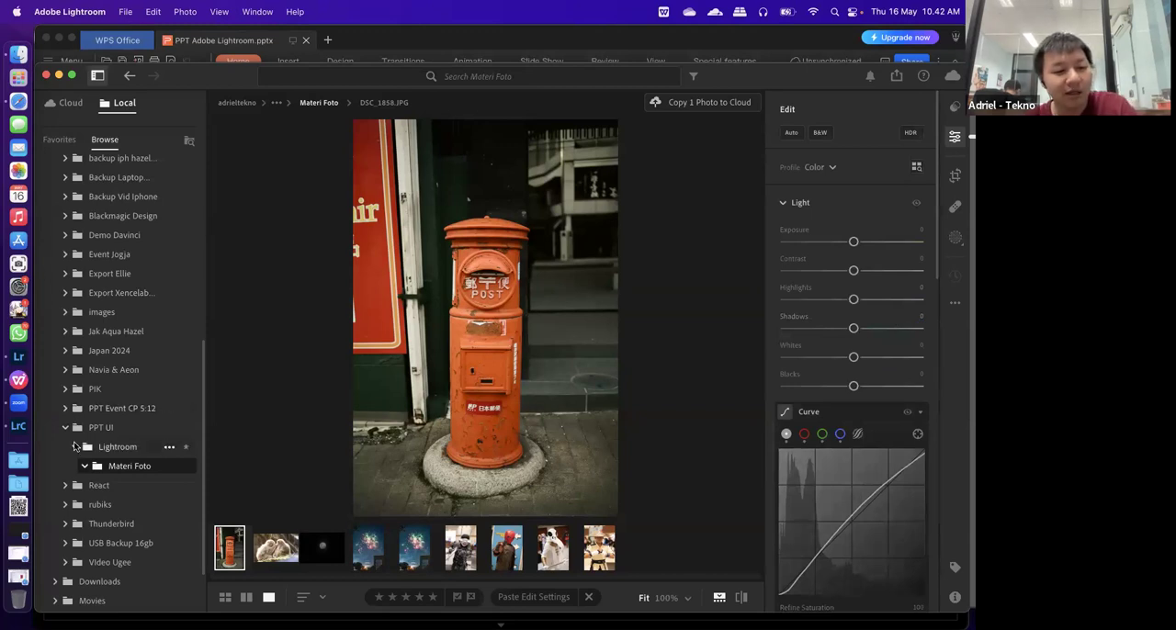
Switch to Lightroom Classic and examine the Develop adjustments of DSC_1812.JPG from Basic down to Lens Corrections
click(22, 428)
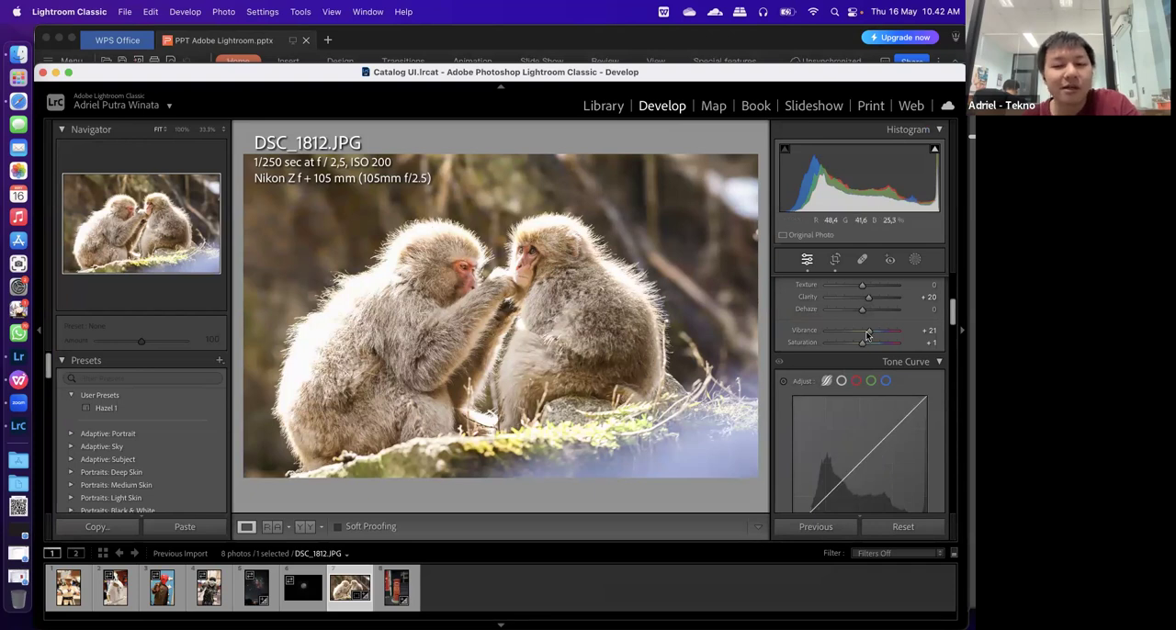
scroll(867, 336, up, 3)
scroll(867, 336, up, 3)
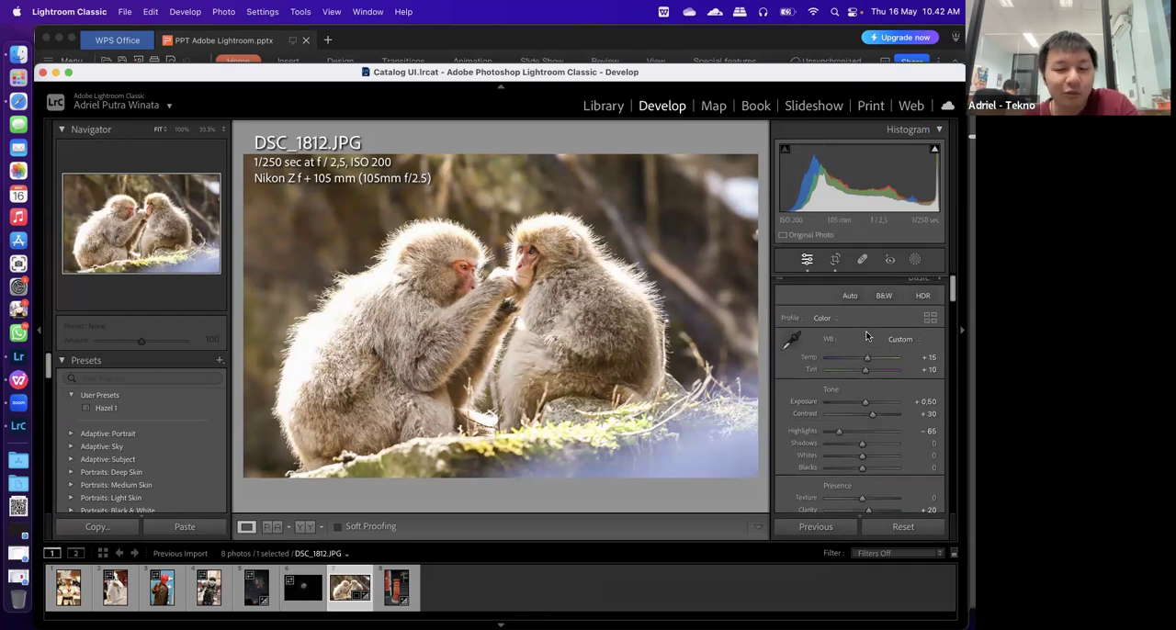
scroll(841, 376, up, 1)
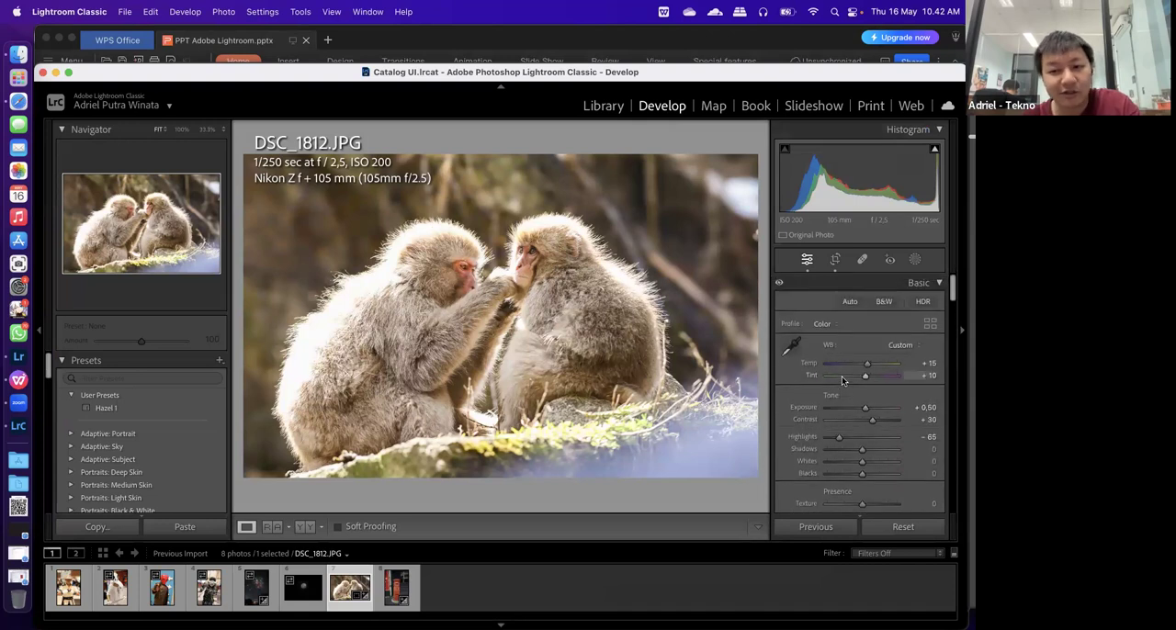
scroll(849, 417, down, 3)
scroll(829, 331, down, 2)
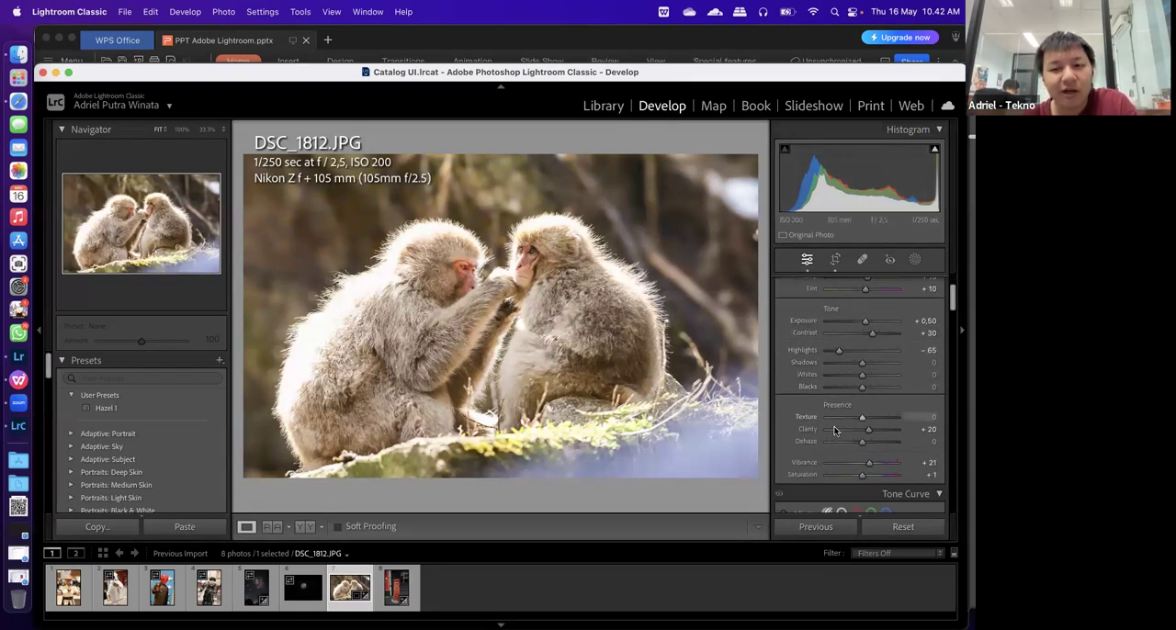
scroll(832, 358, down, 1)
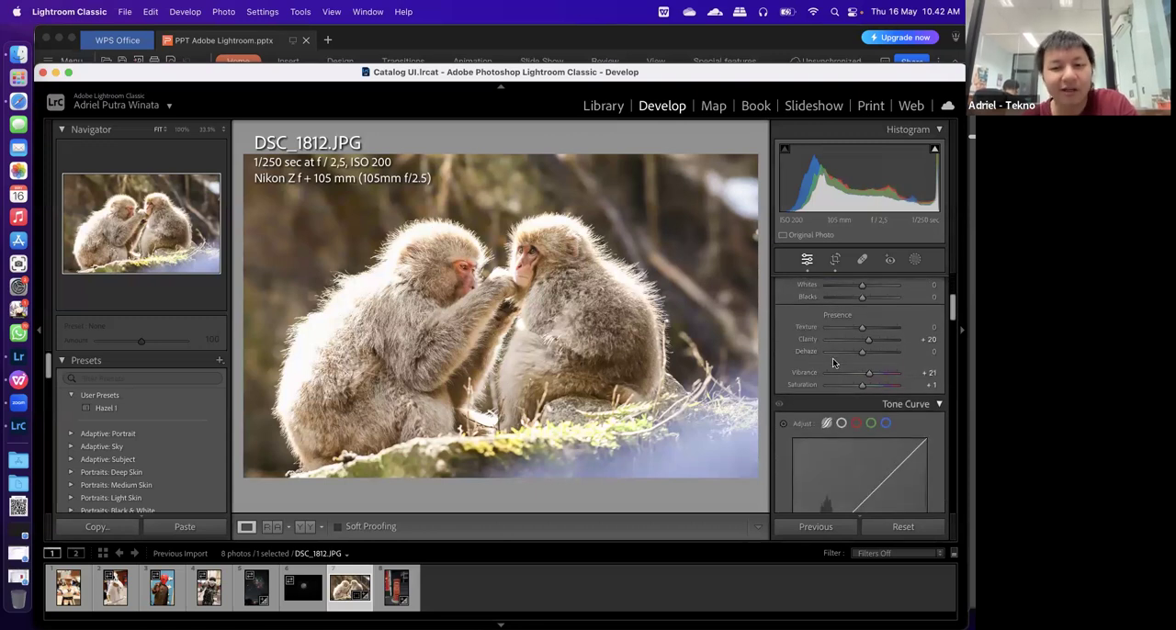
scroll(833, 358, down, 3)
scroll(833, 359, down, 1)
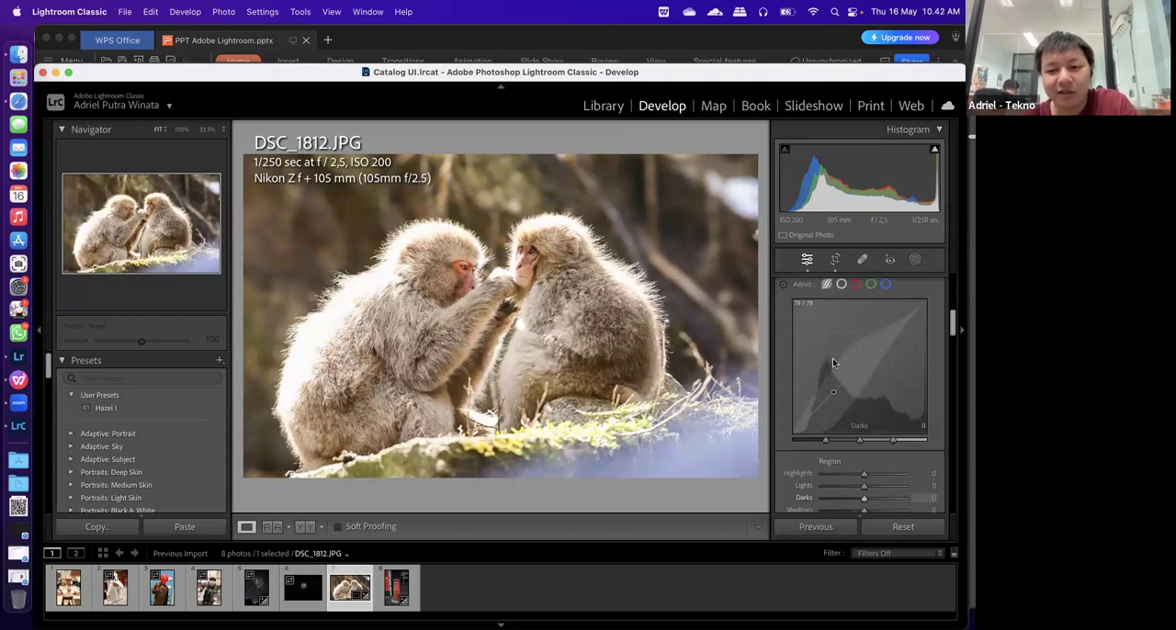
scroll(832, 358, down, 10)
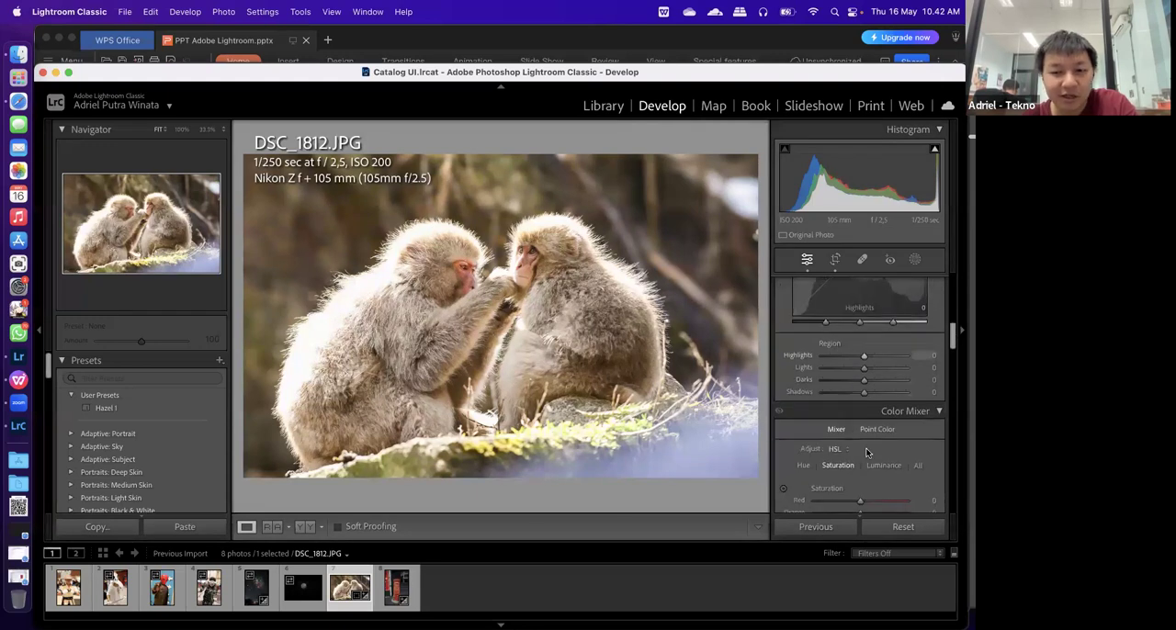
scroll(861, 455, down, 5)
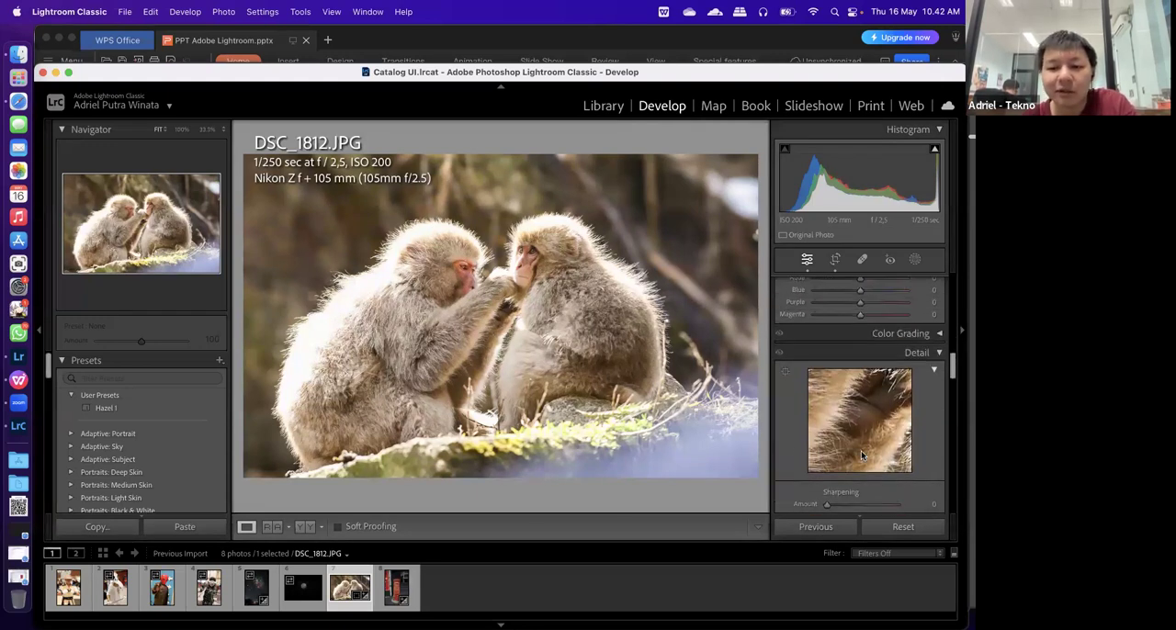
scroll(861, 452, down, 6)
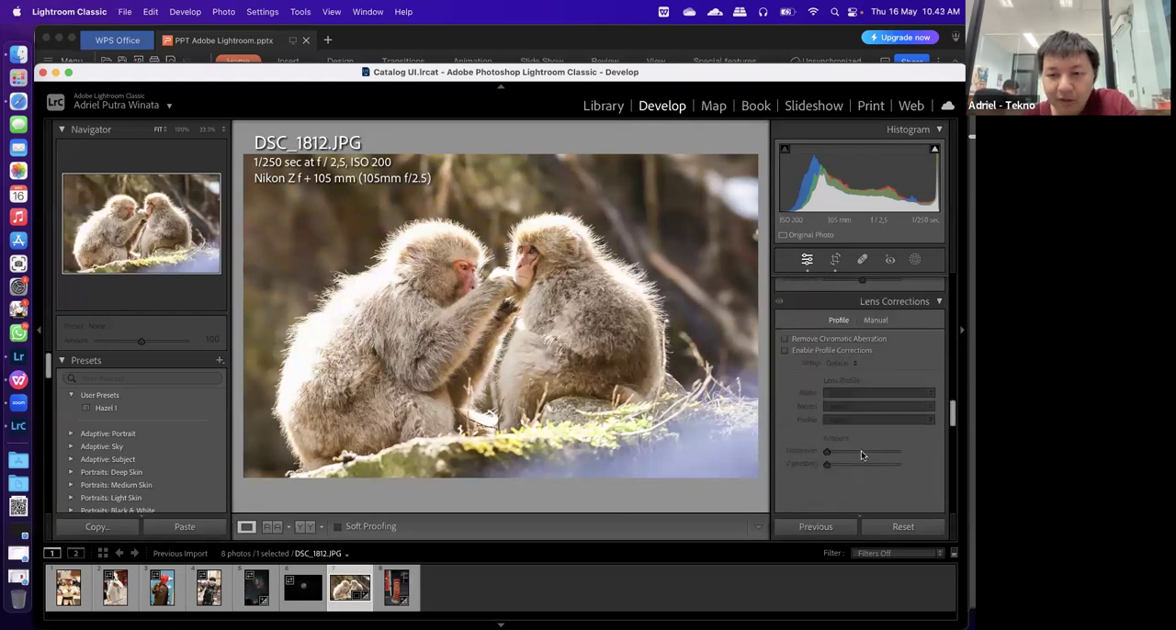
scroll(954, 279, up, 5)
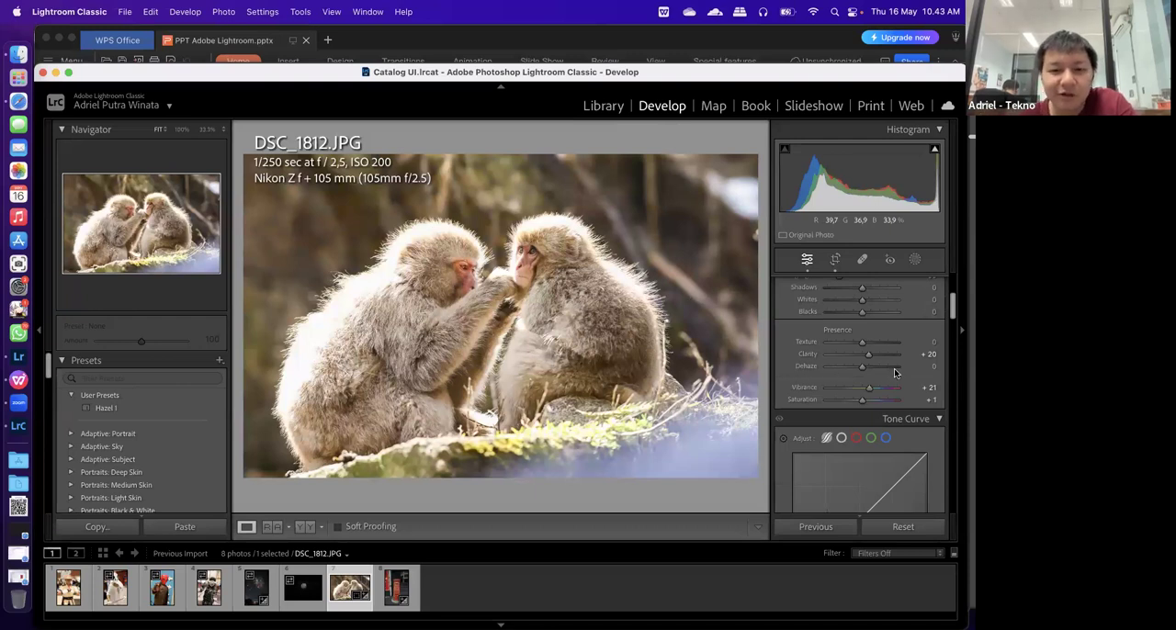
scroll(888, 372, up, 1)
scroll(888, 372, up, 3)
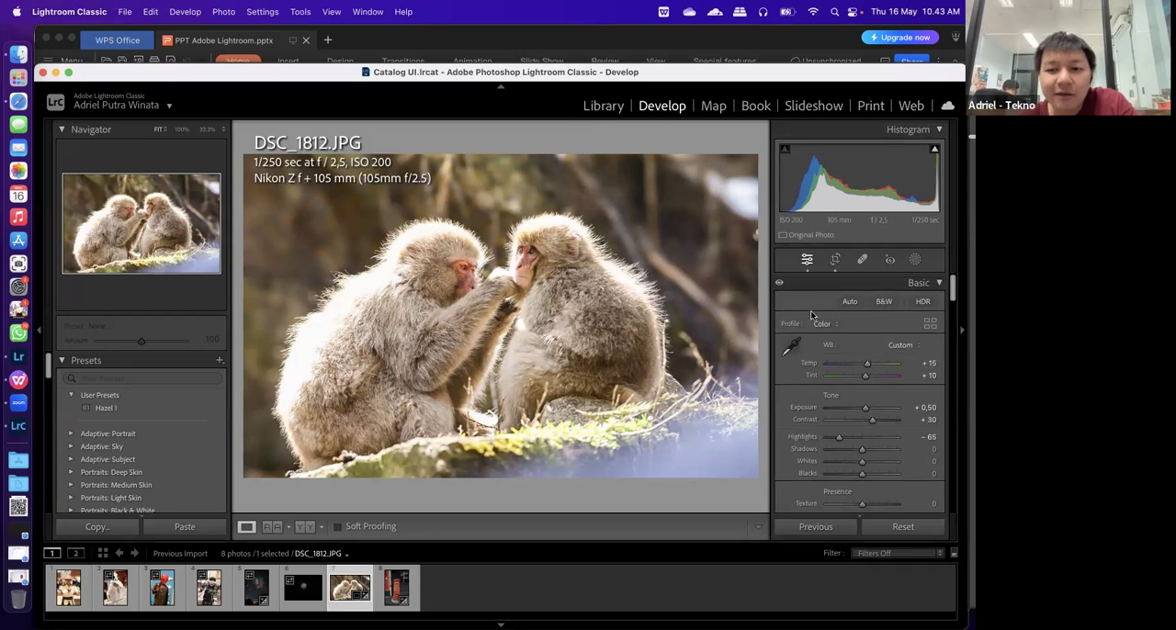
View the crop and healing settings for DSC_1812.JPG, and bring up DSC_1858.JPG with the Healing tool active
click(835, 261)
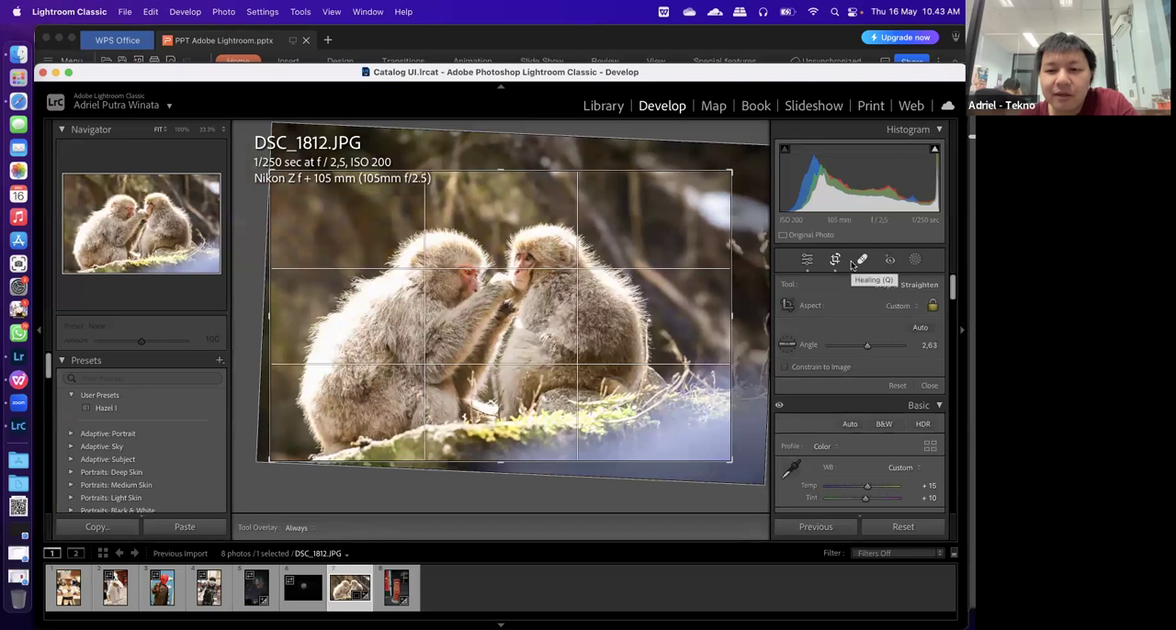
click(858, 262)
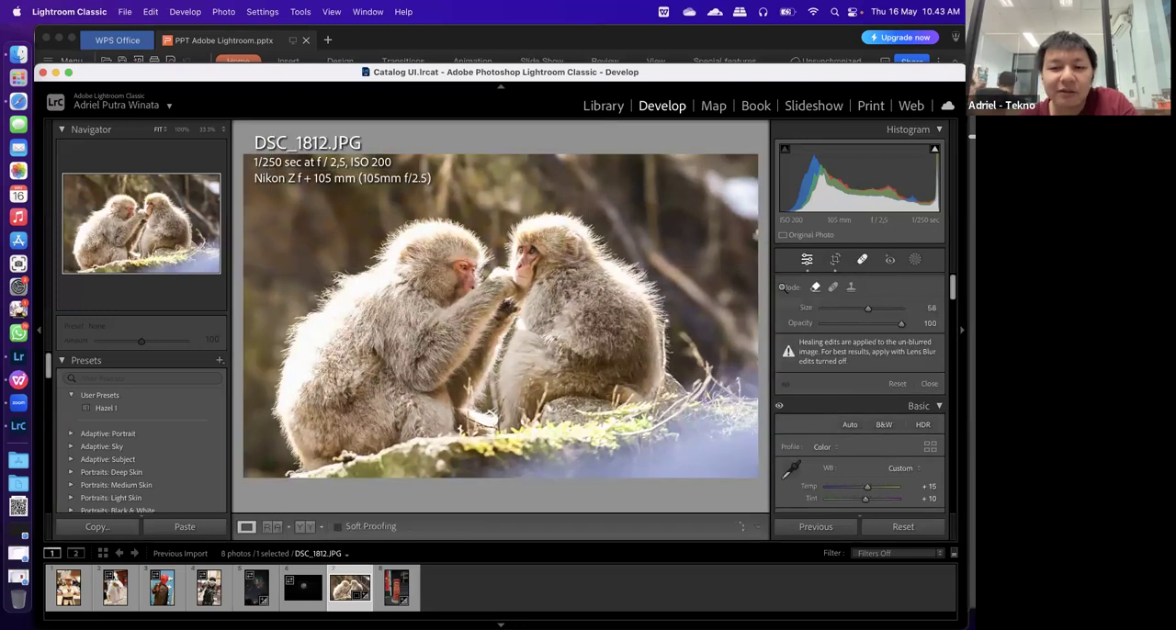
click(863, 262)
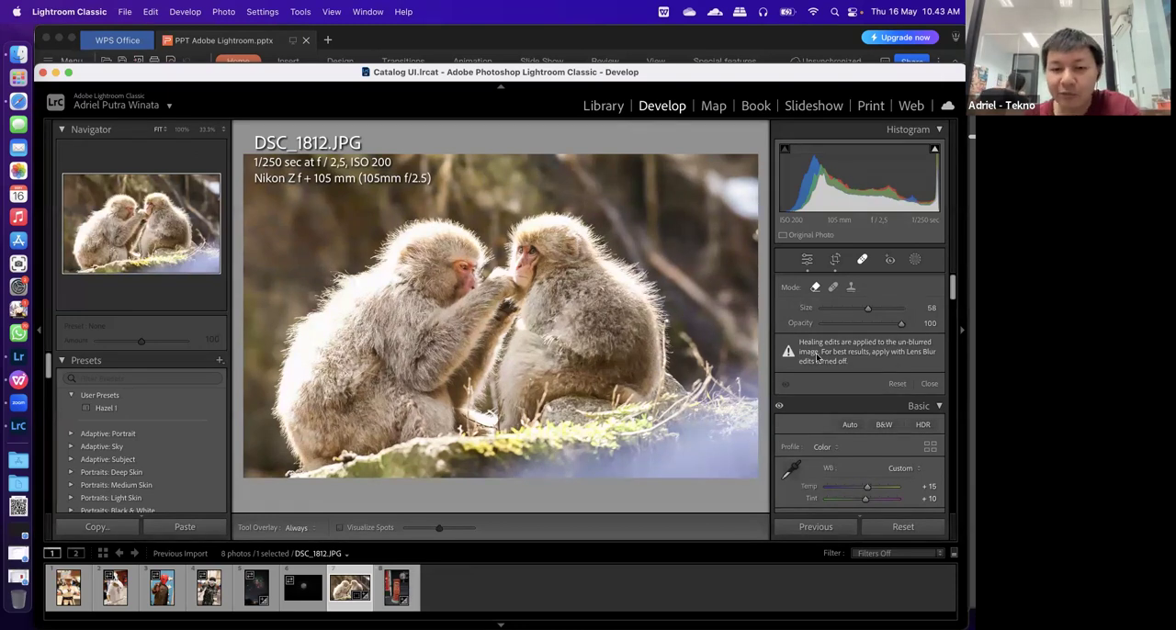
click(396, 593)
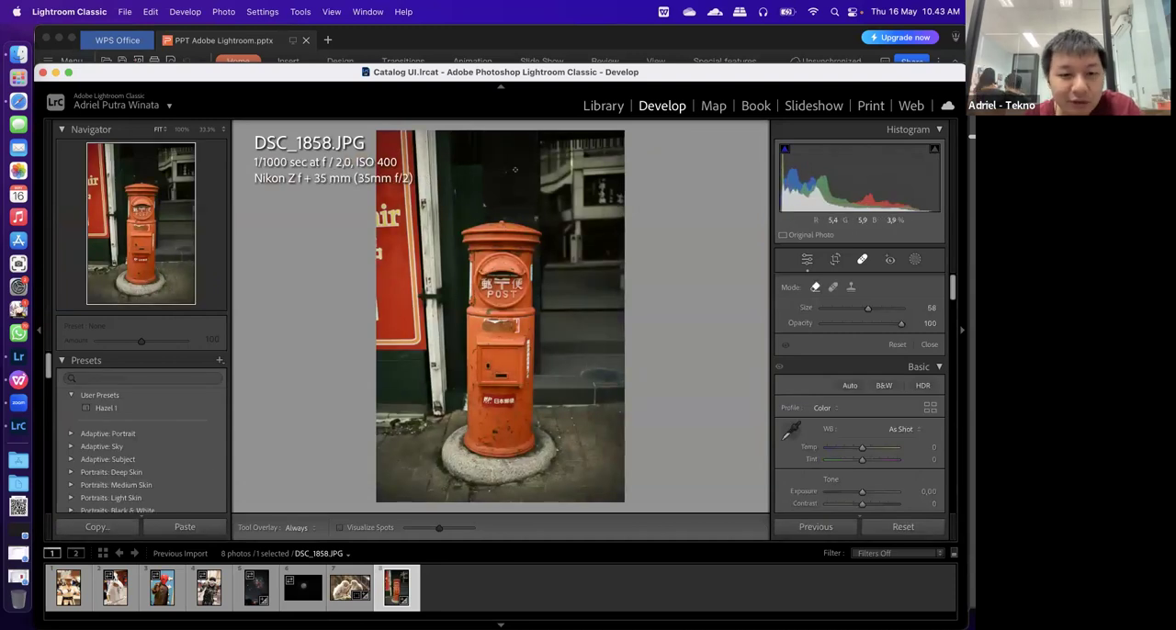
Remove the two small light specks on the dark wall above the postbox in DSC_1858.JPG using healing brush size 76
click(506, 200)
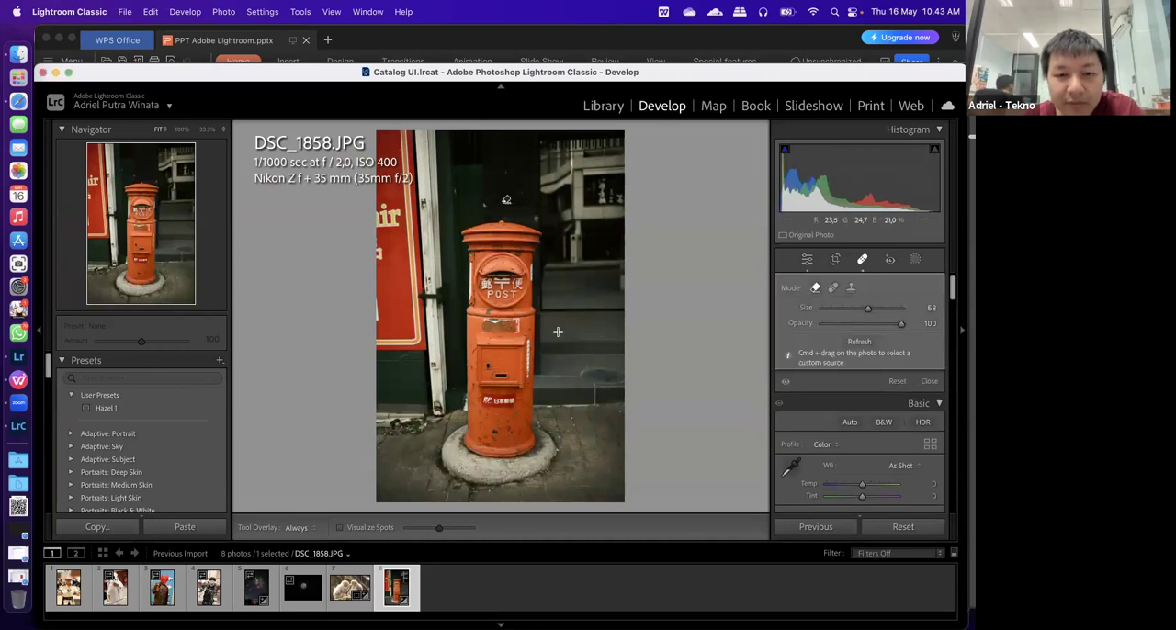
key(super+z)
key(super+equal)
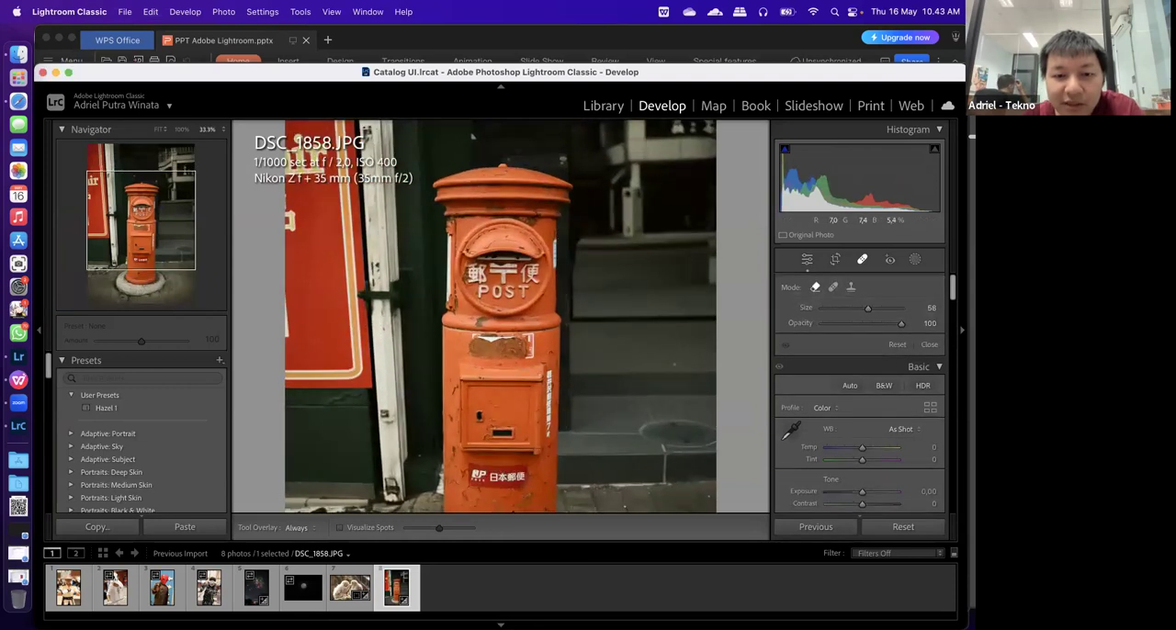
key(super+equal)
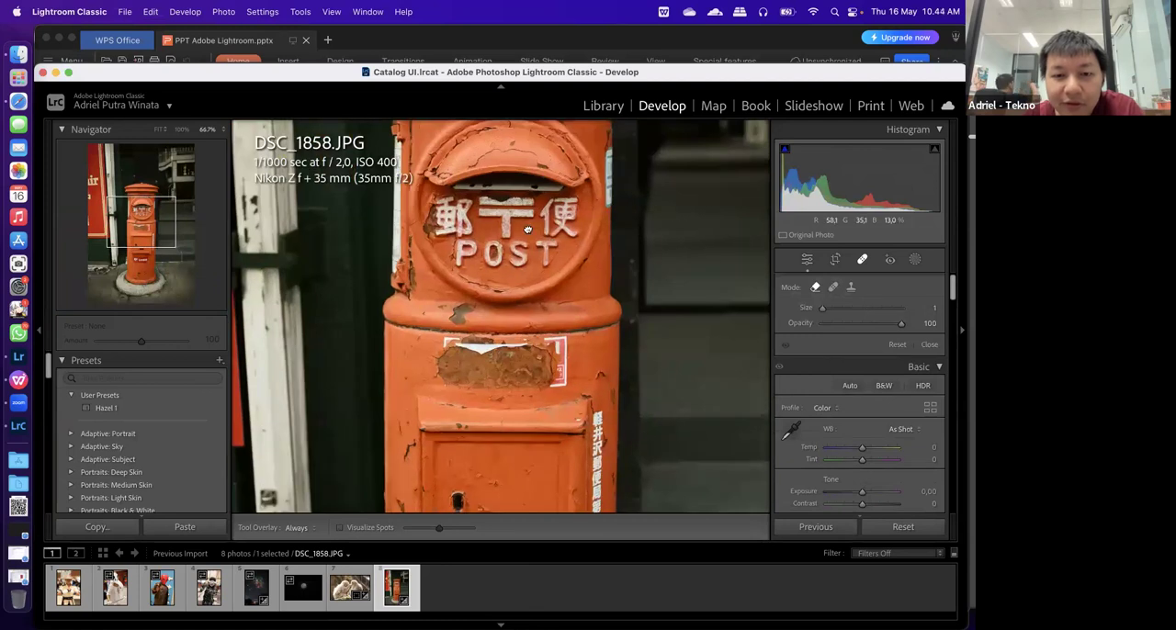
drag(527, 254, 517, 593)
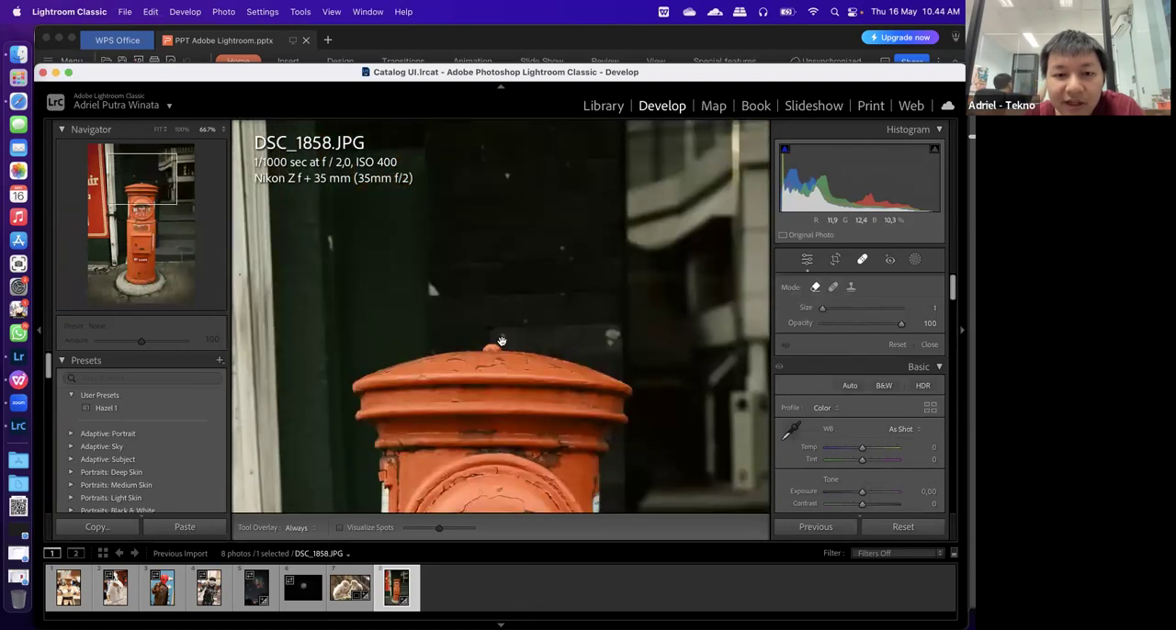
drag(502, 341, 492, 391)
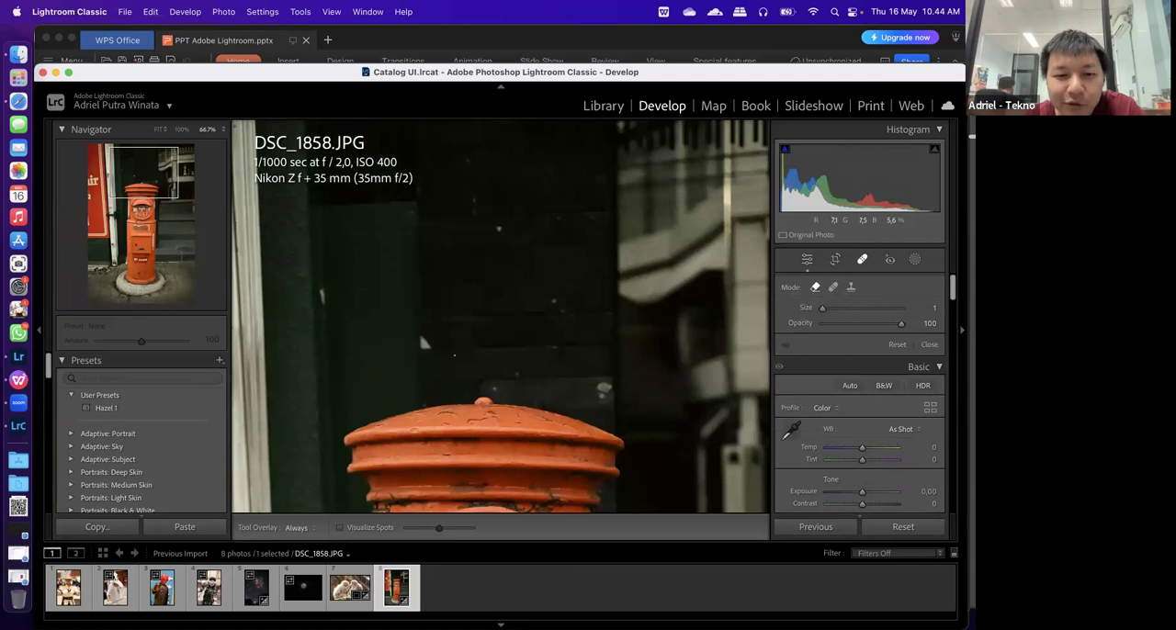
scroll(404, 377, up, 10)
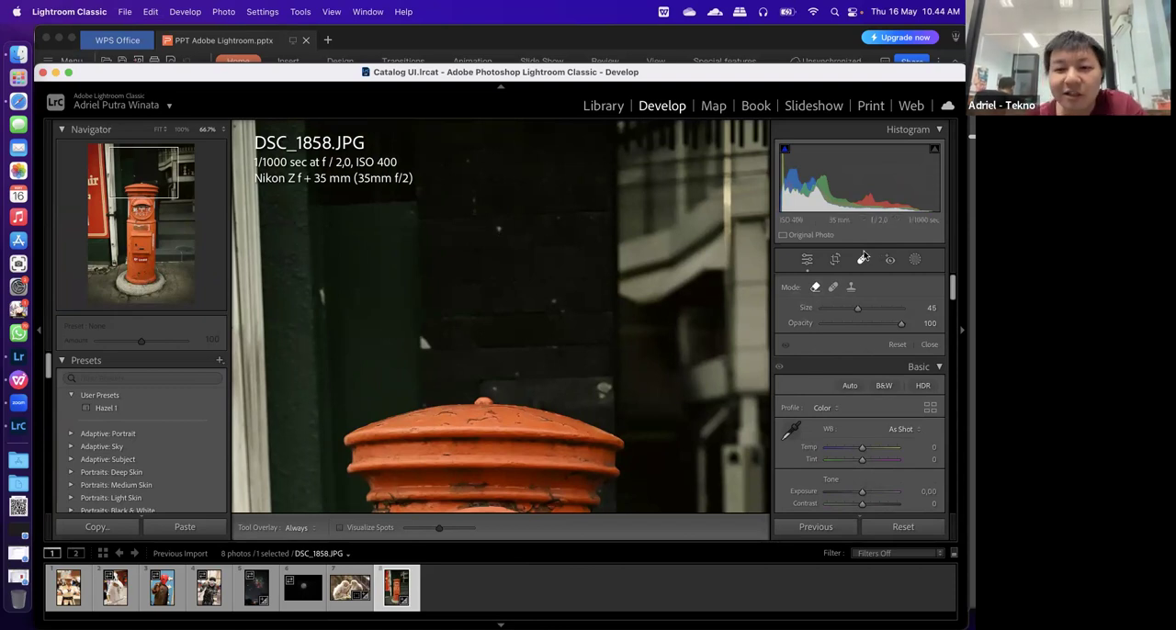
drag(857, 307, 881, 306)
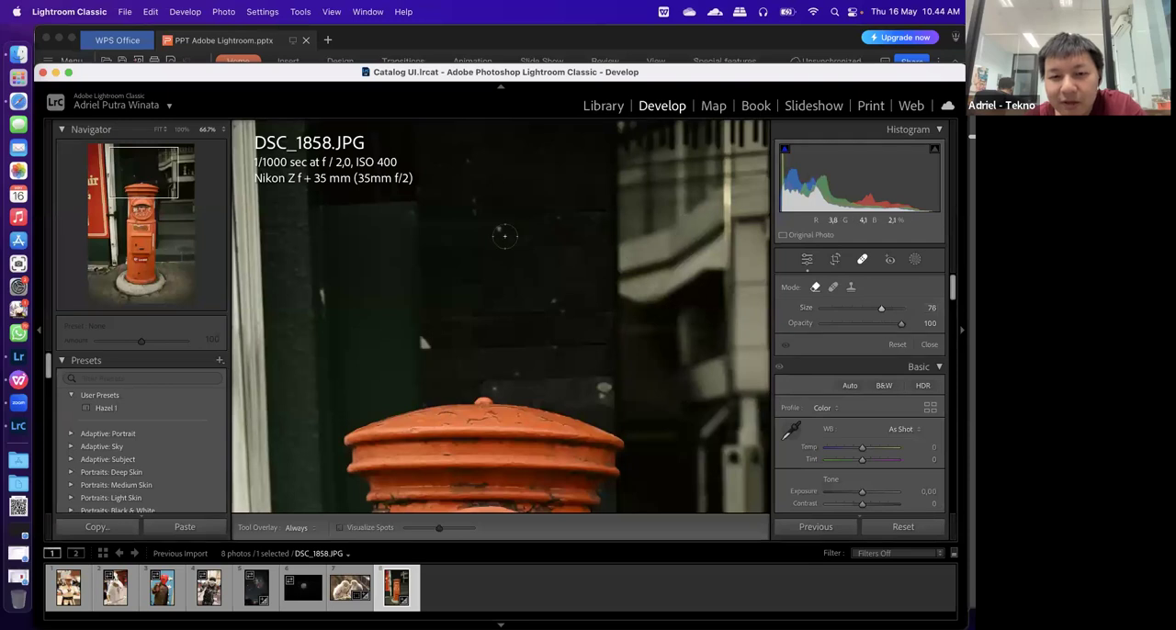
click(499, 228)
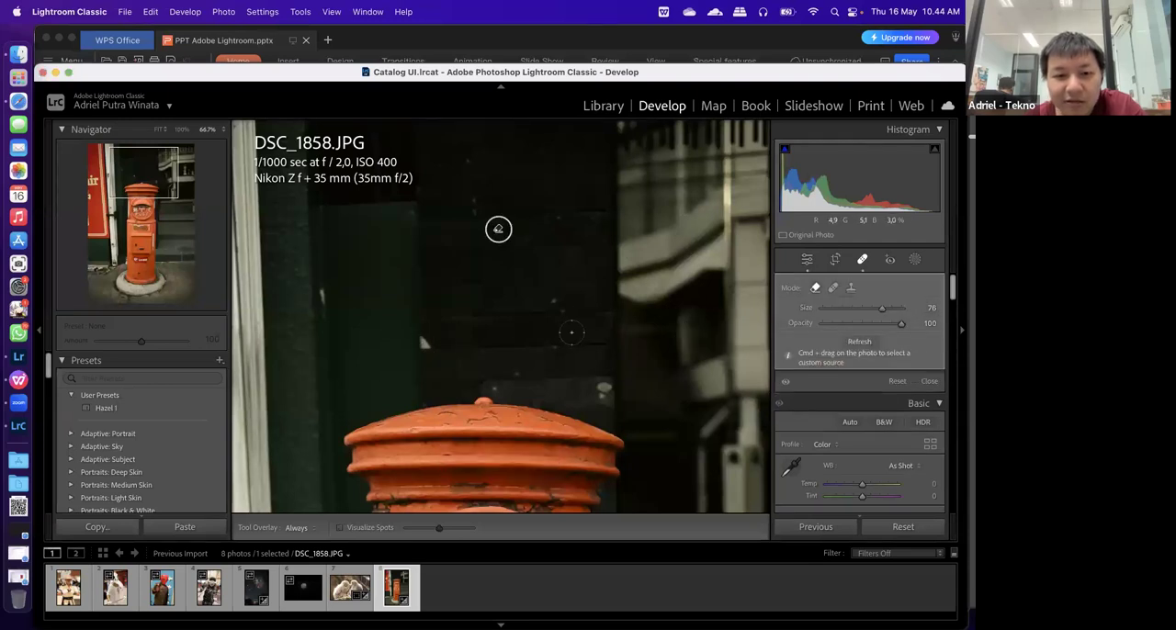
click(553, 302)
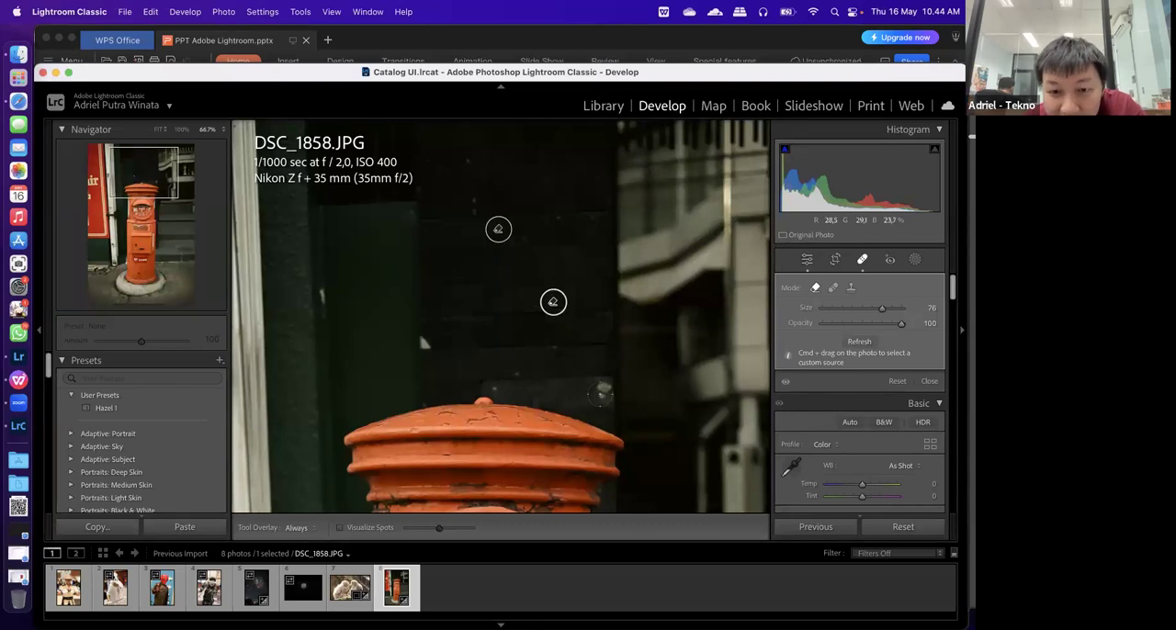
Remove the larger light spot beside the postbox's cap with brush size 53, and leave healing to inspect the retouched wall
click(602, 387)
scroll(596, 391, down, 5)
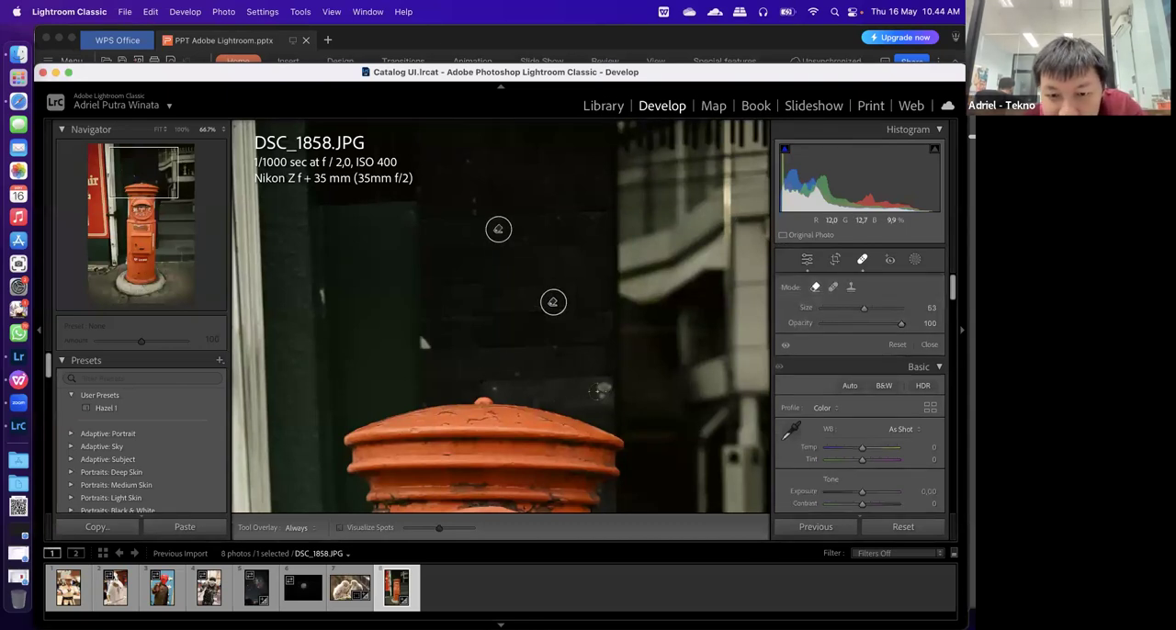
click(600, 389)
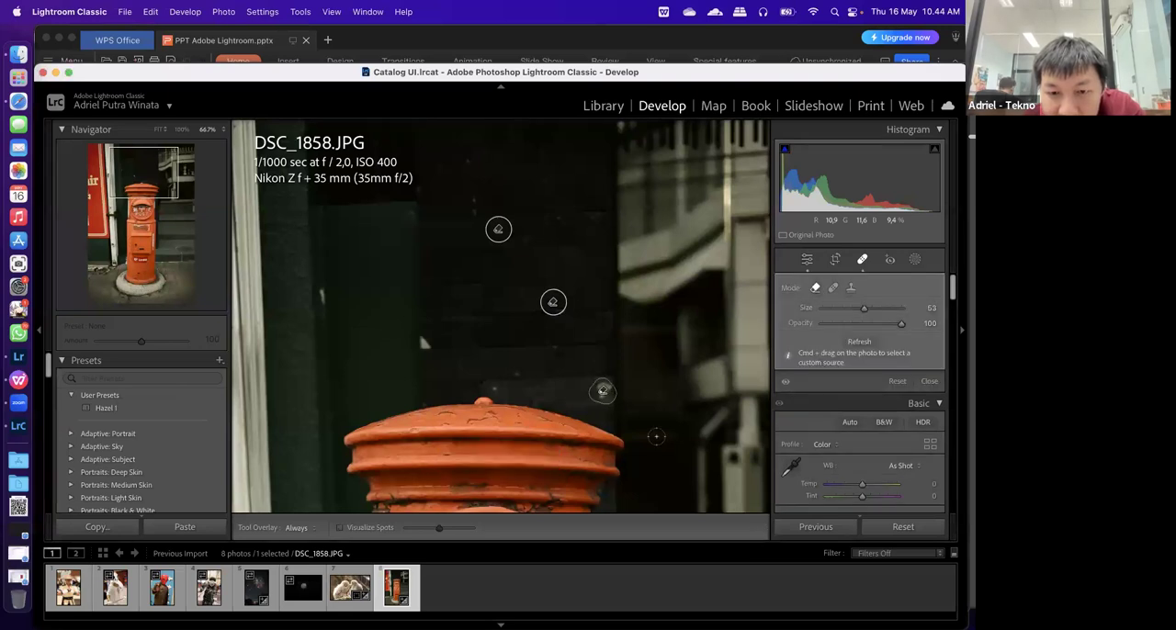
click(806, 260)
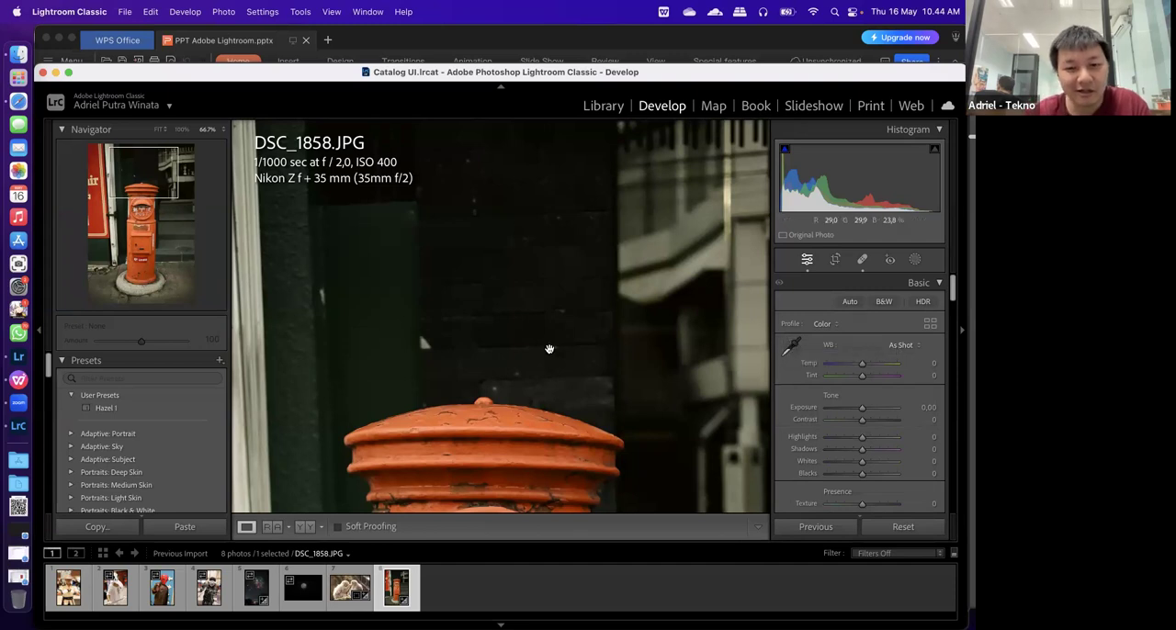
drag(491, 319, 495, 315)
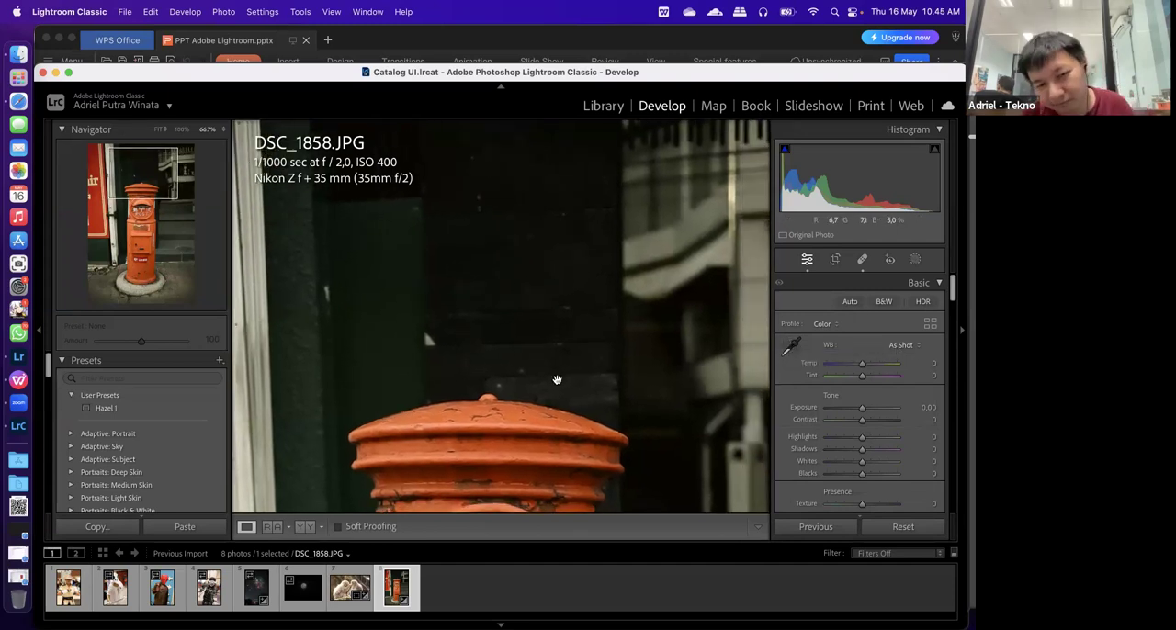
drag(514, 294, 530, 245)
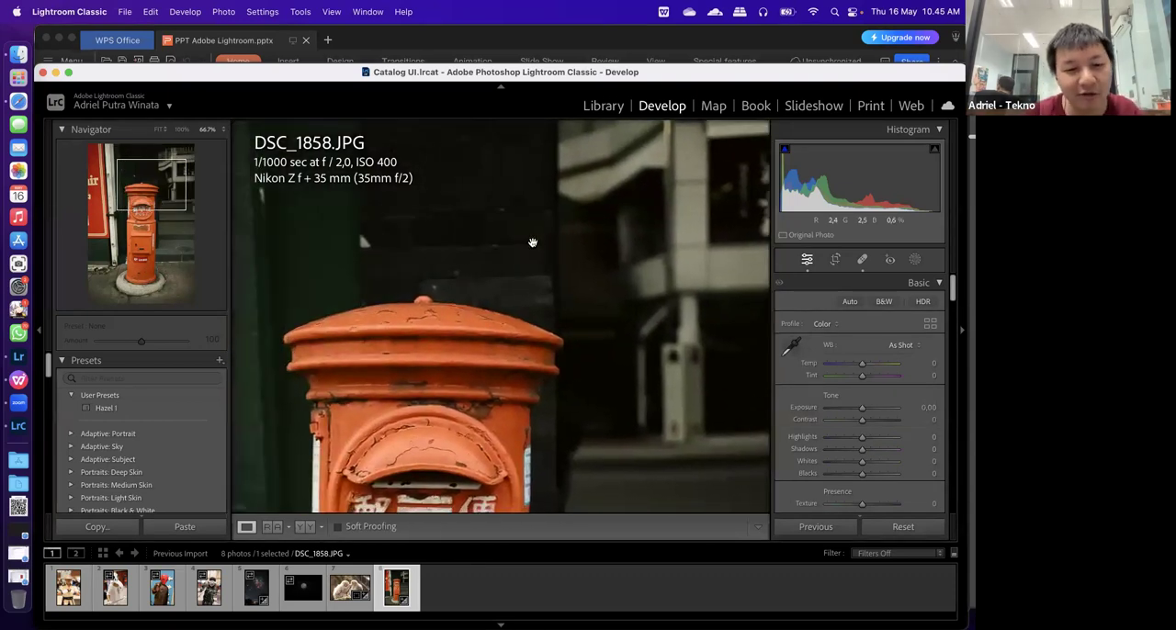
drag(364, 417, 385, 446)
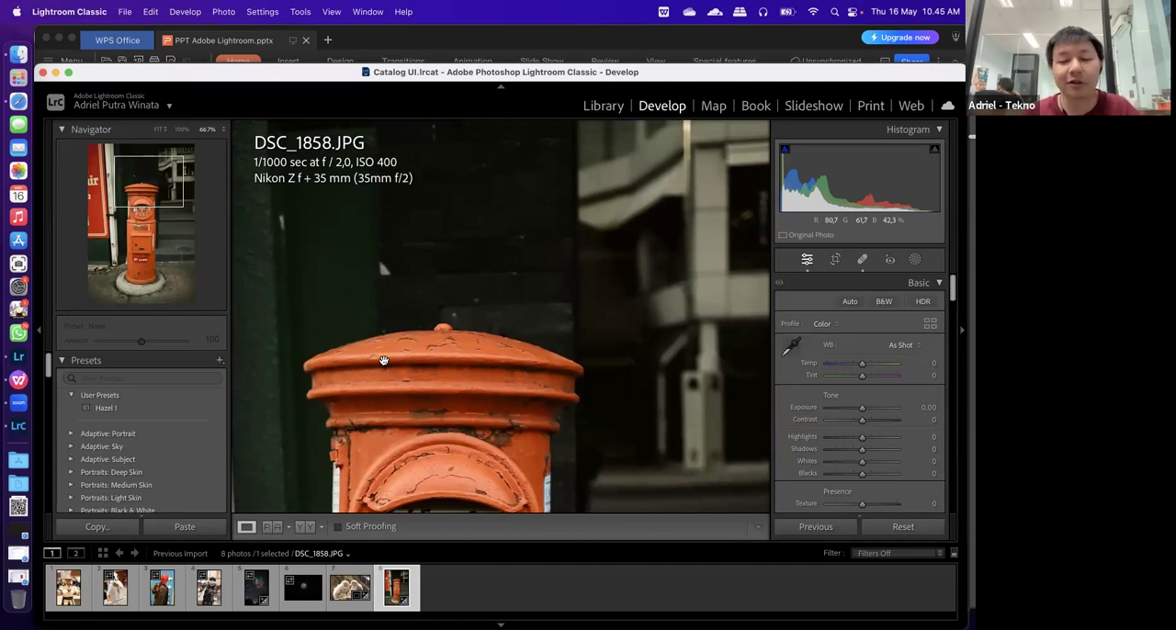
View the masking options for DSC_1858.JPG and bring up DSC_0551.NEF at fit size
click(916, 262)
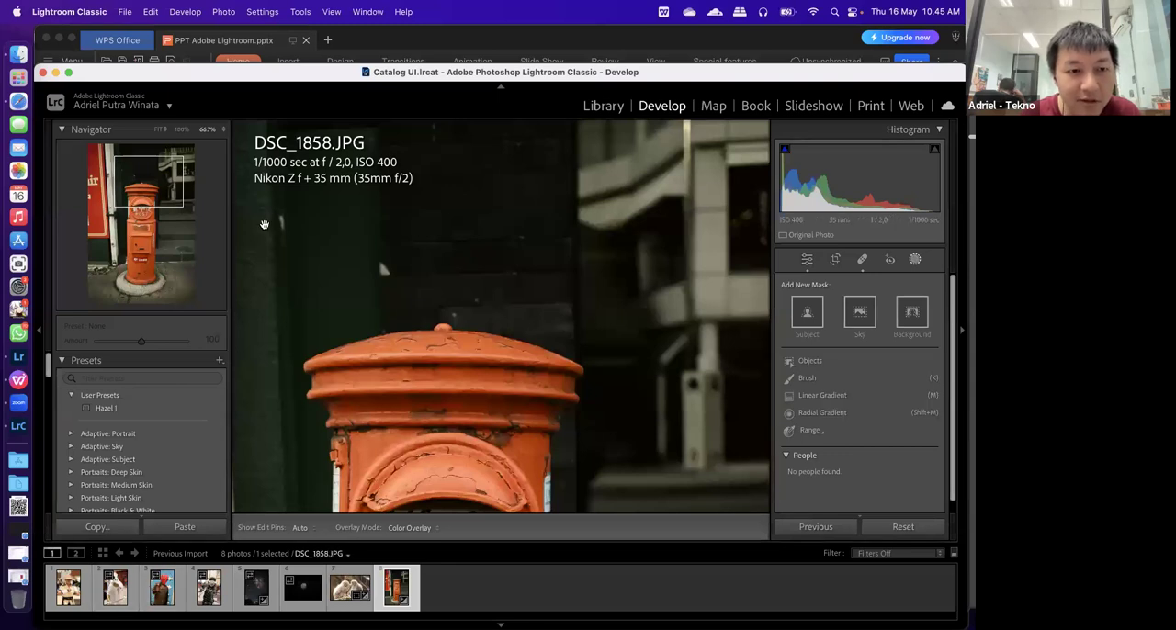
click(159, 130)
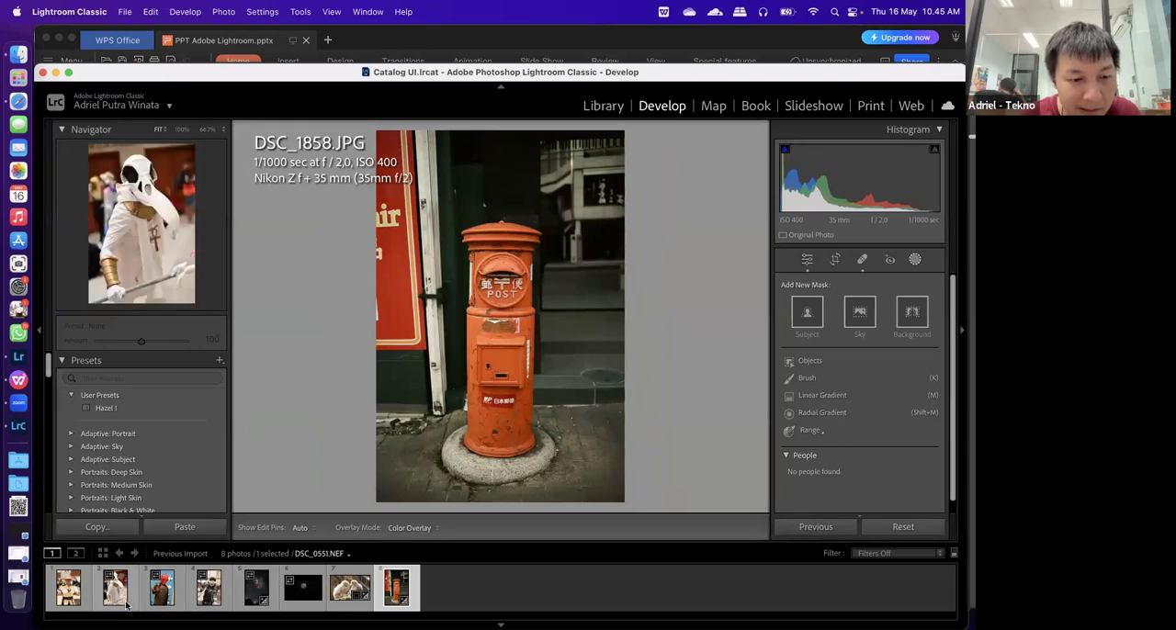
click(115, 592)
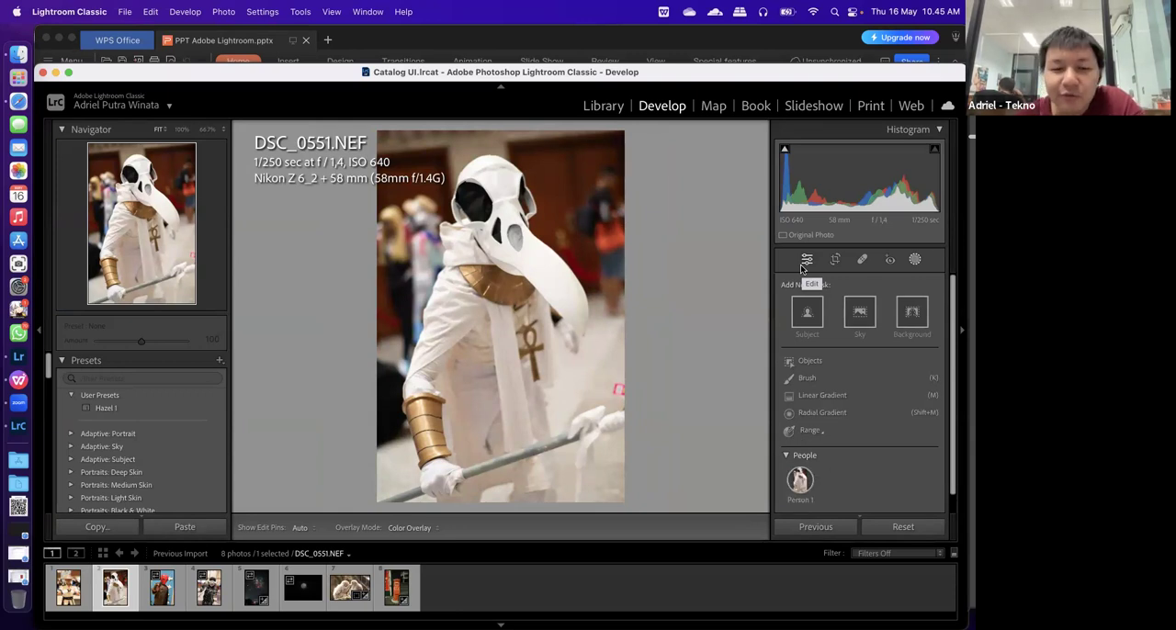
Try darkening the whole of DSC_0551.NEF with exposure -1.80, and reset the exposure to 0
click(804, 261)
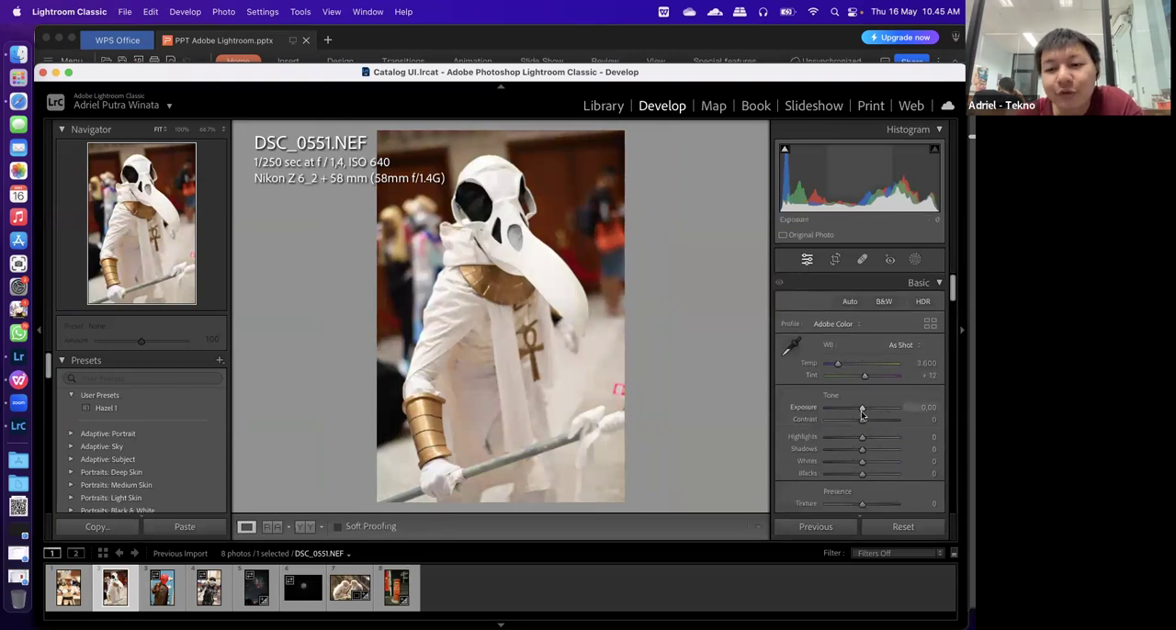
drag(843, 412, 848, 416)
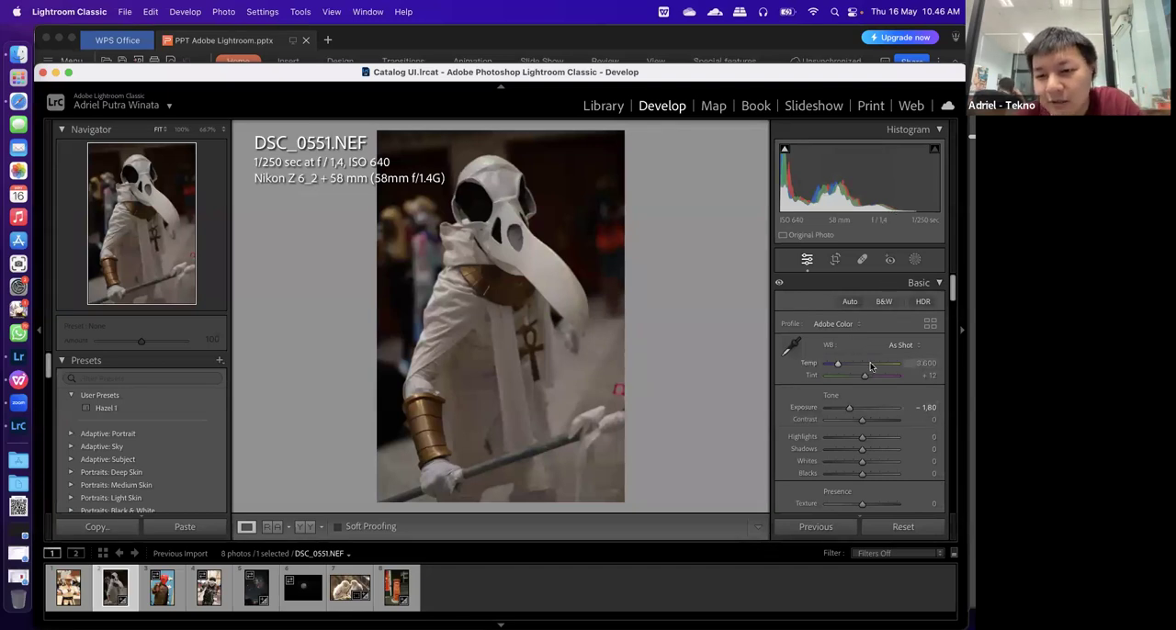
click(918, 407)
text(0)
key(Return)
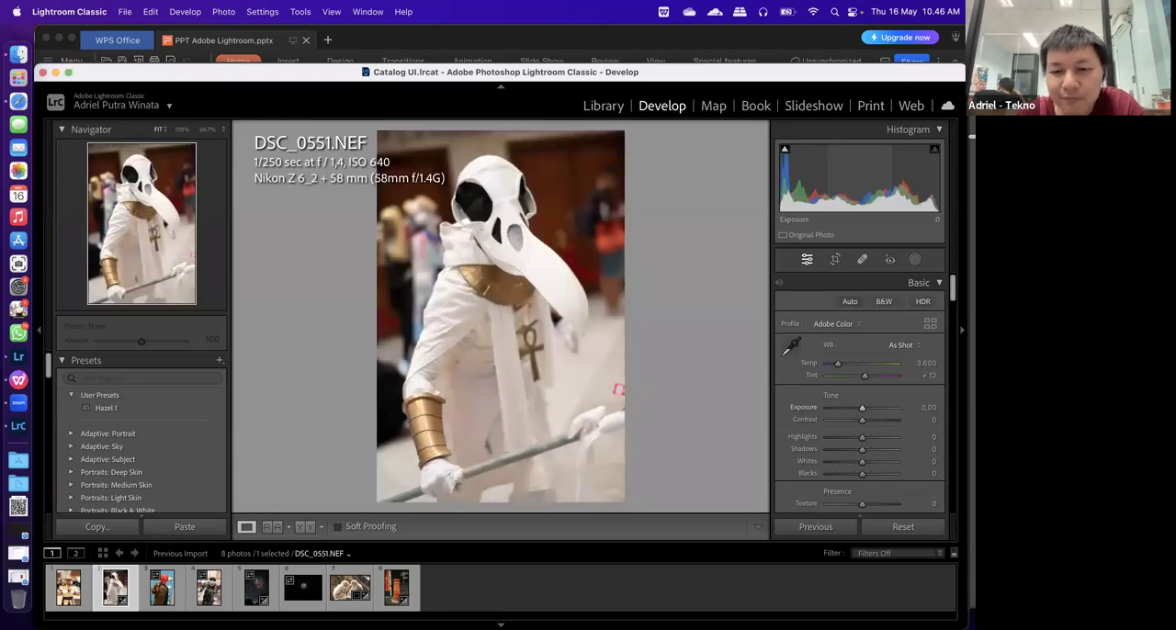
Create a subject mask on DSC_0551.NEF and invert it to cover the background
click(915, 260)
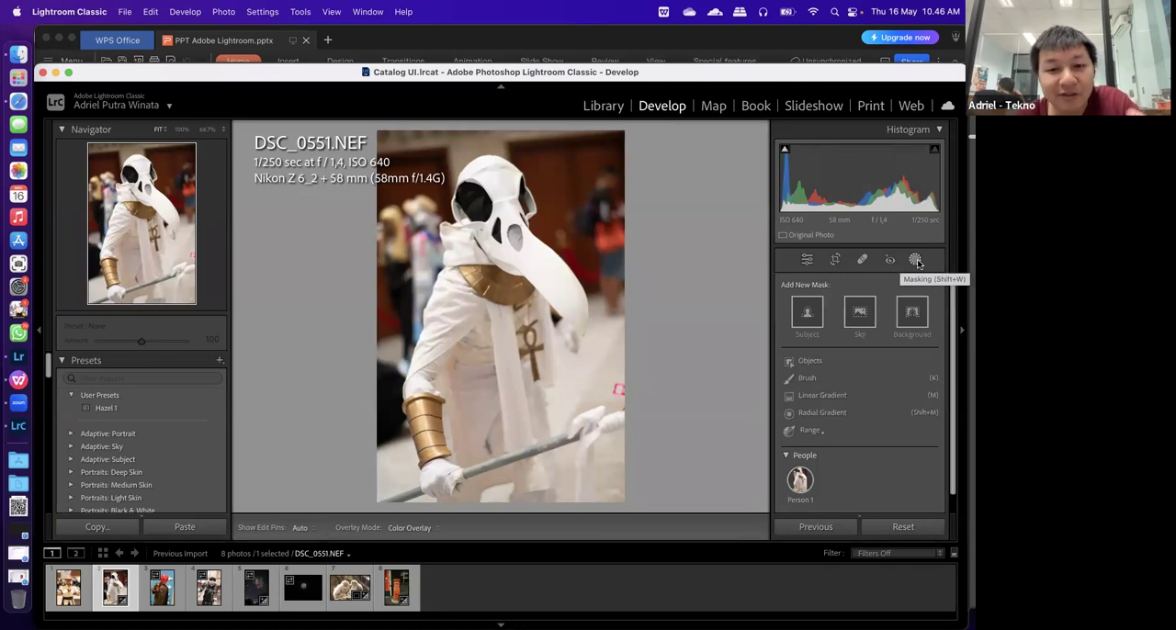
click(808, 315)
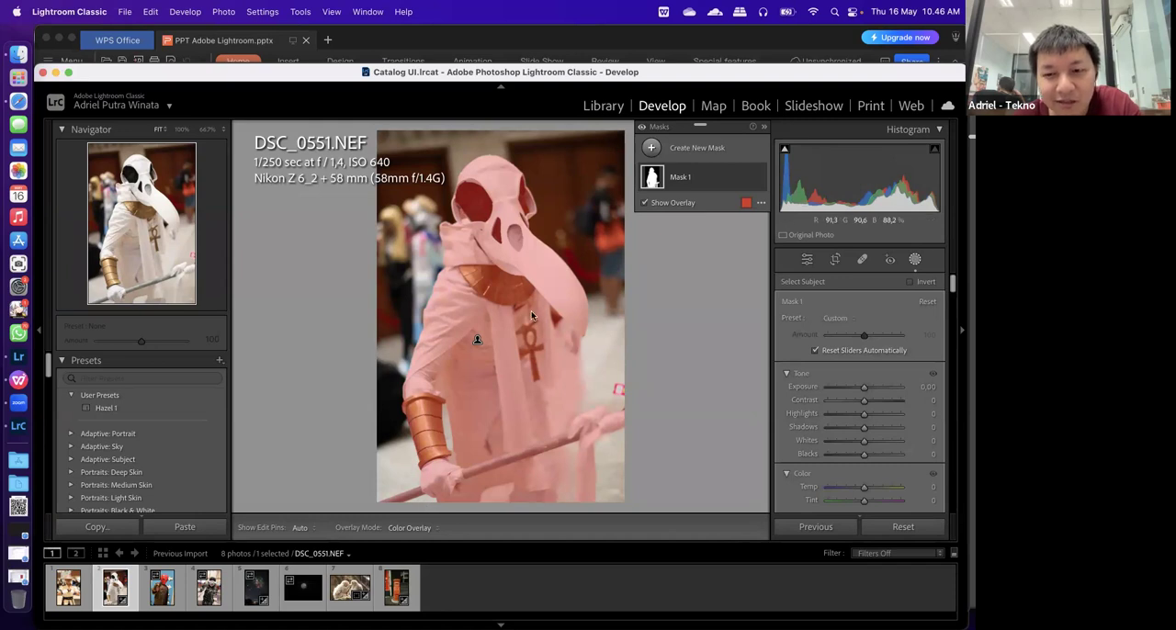
click(760, 203)
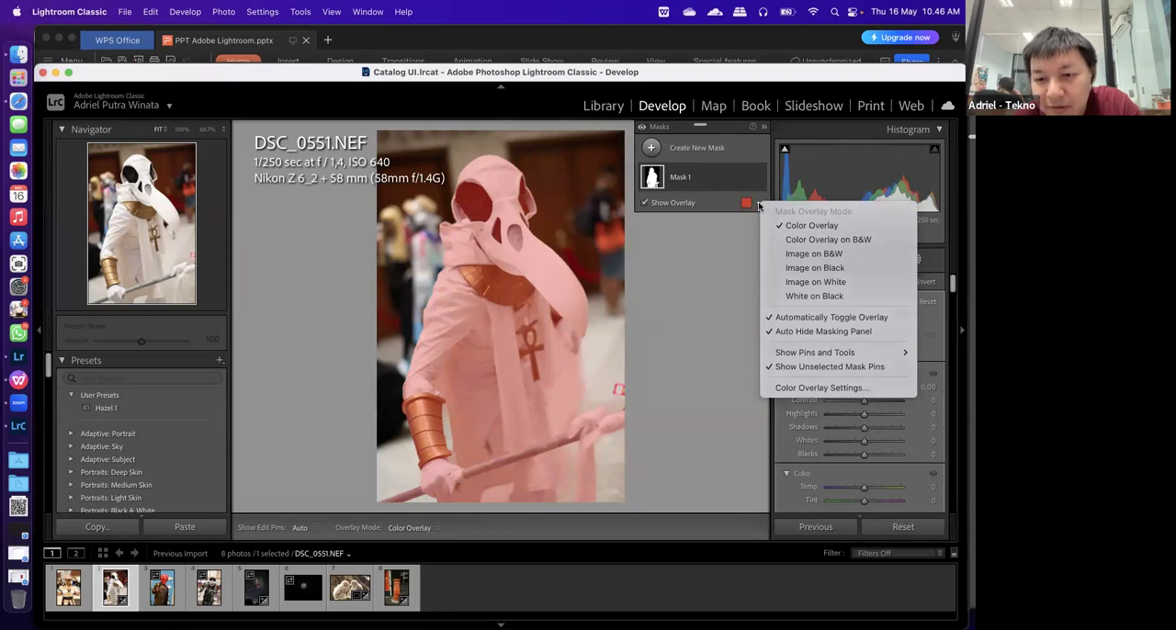
click(759, 204)
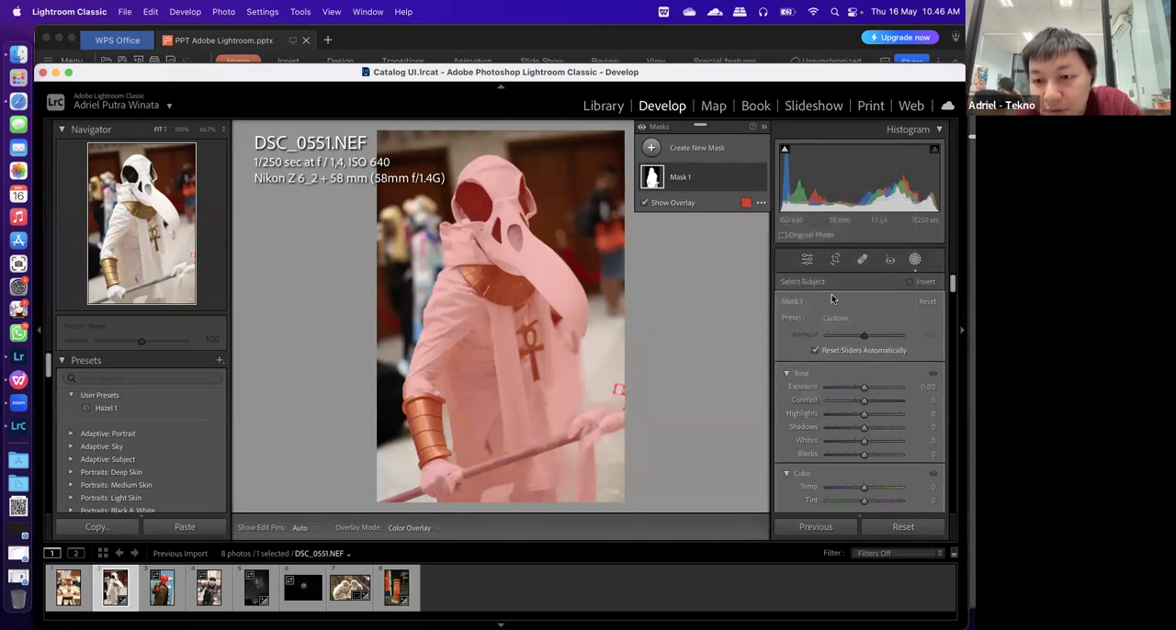
click(911, 284)
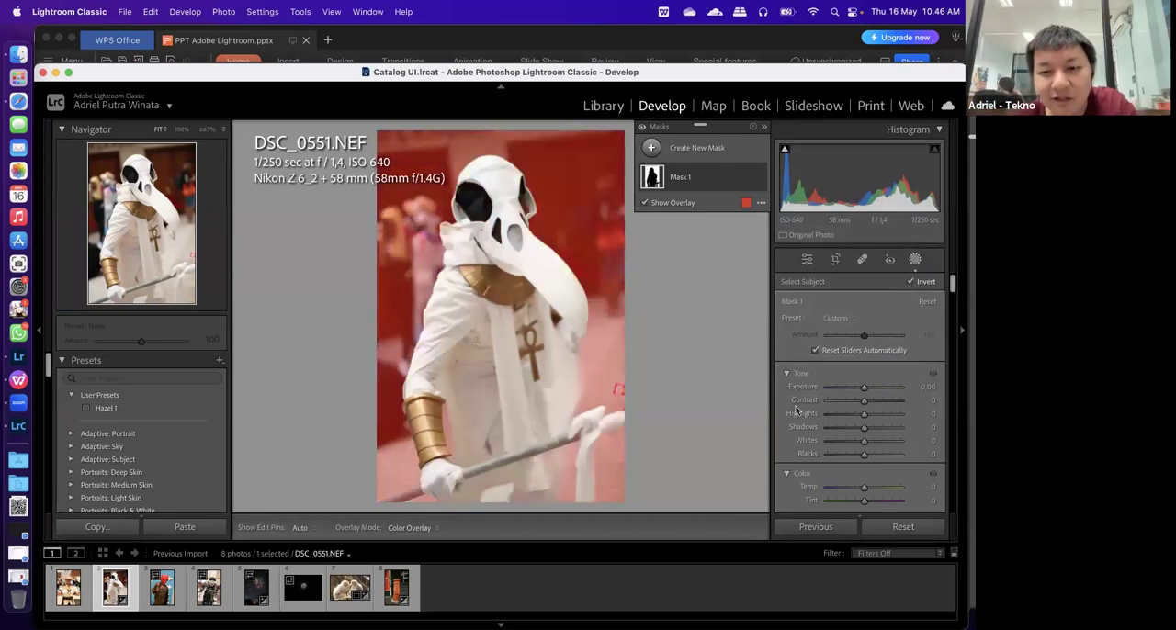
Set the background mask's exposure to -1.97 and saturation to -100, and return to the general edit settings
drag(864, 387, 844, 391)
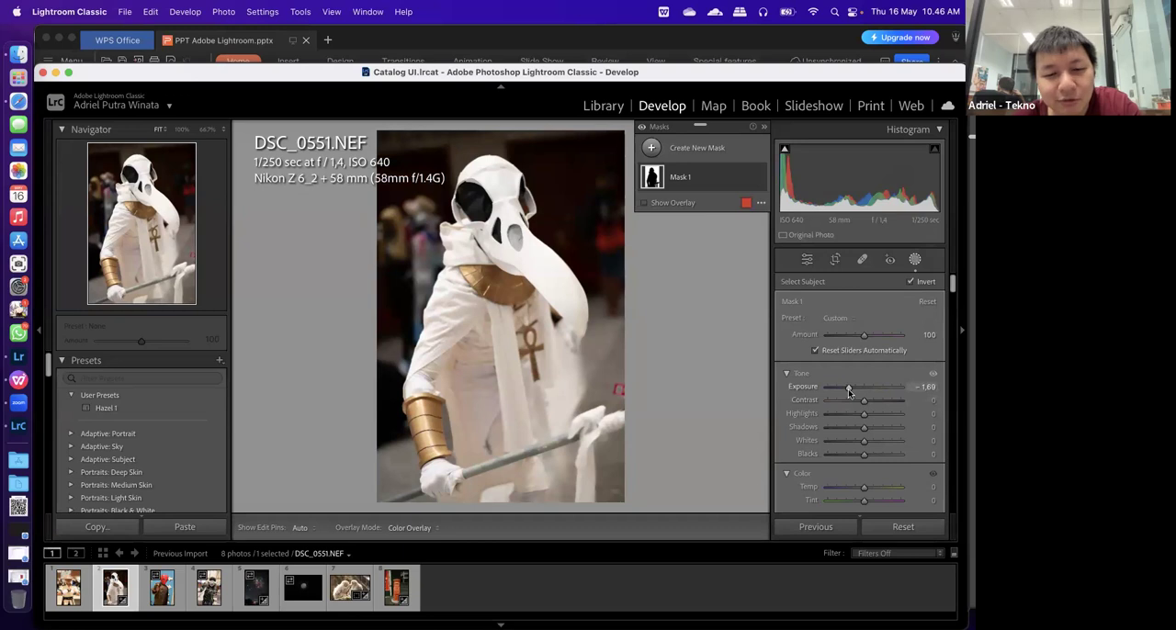
drag(843, 385, 845, 387)
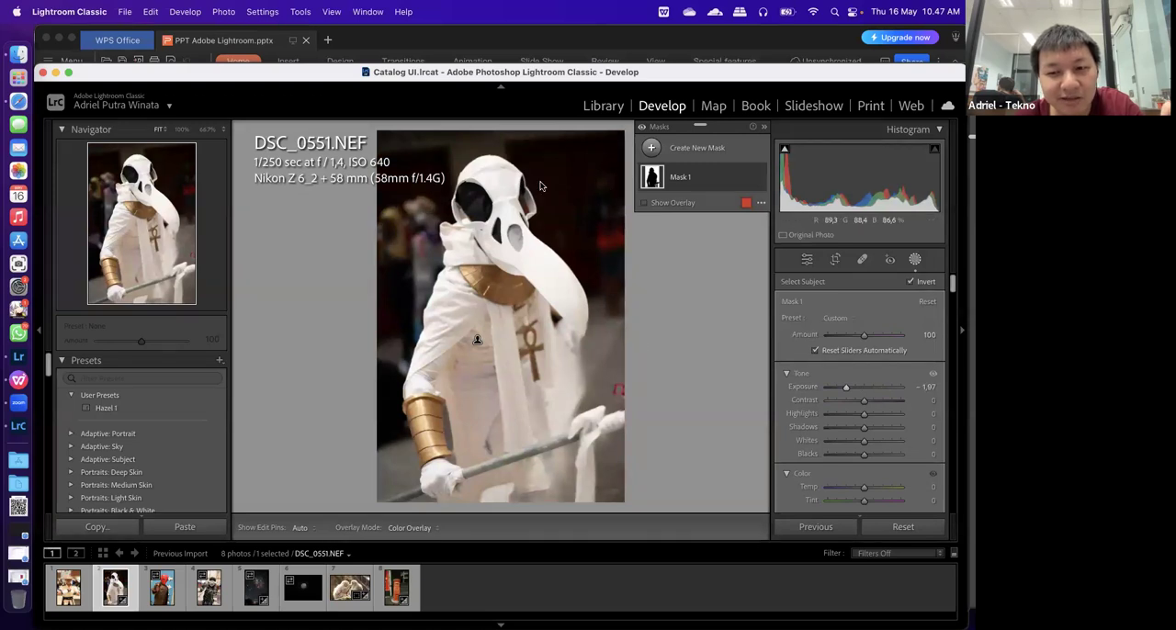
scroll(907, 463, down, 2)
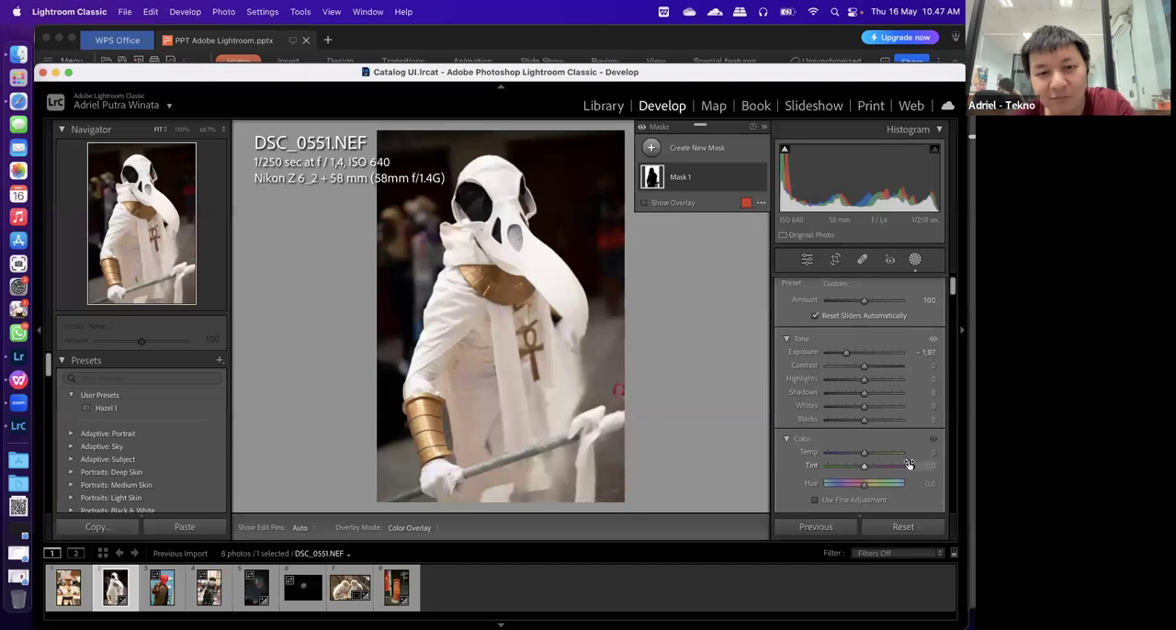
scroll(906, 463, down, 5)
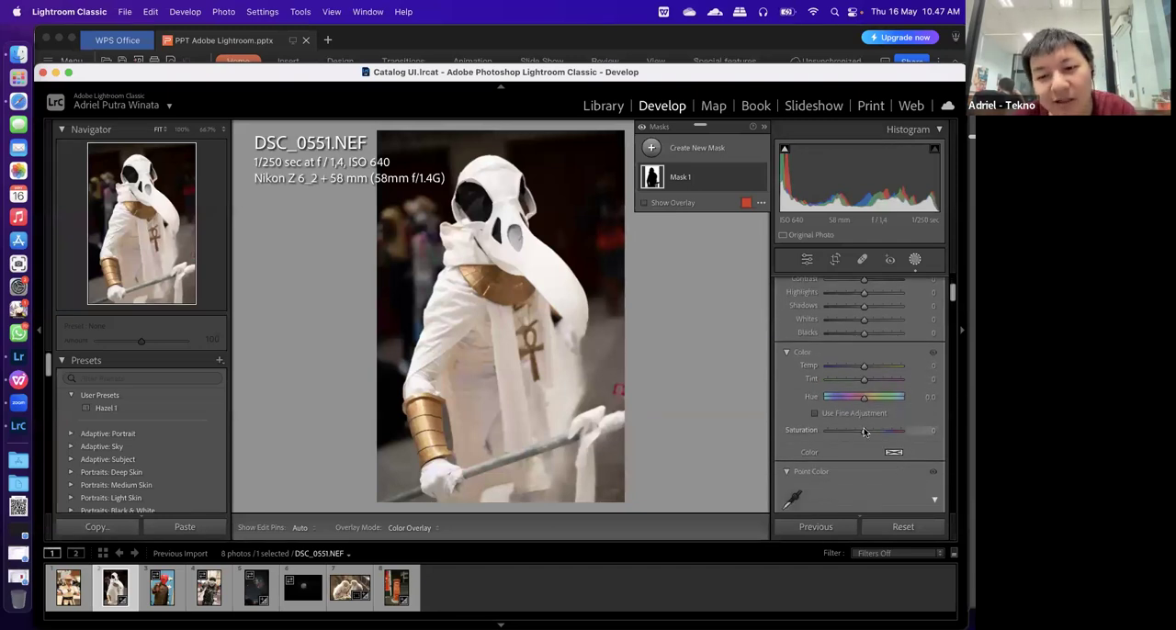
drag(863, 431, 809, 367)
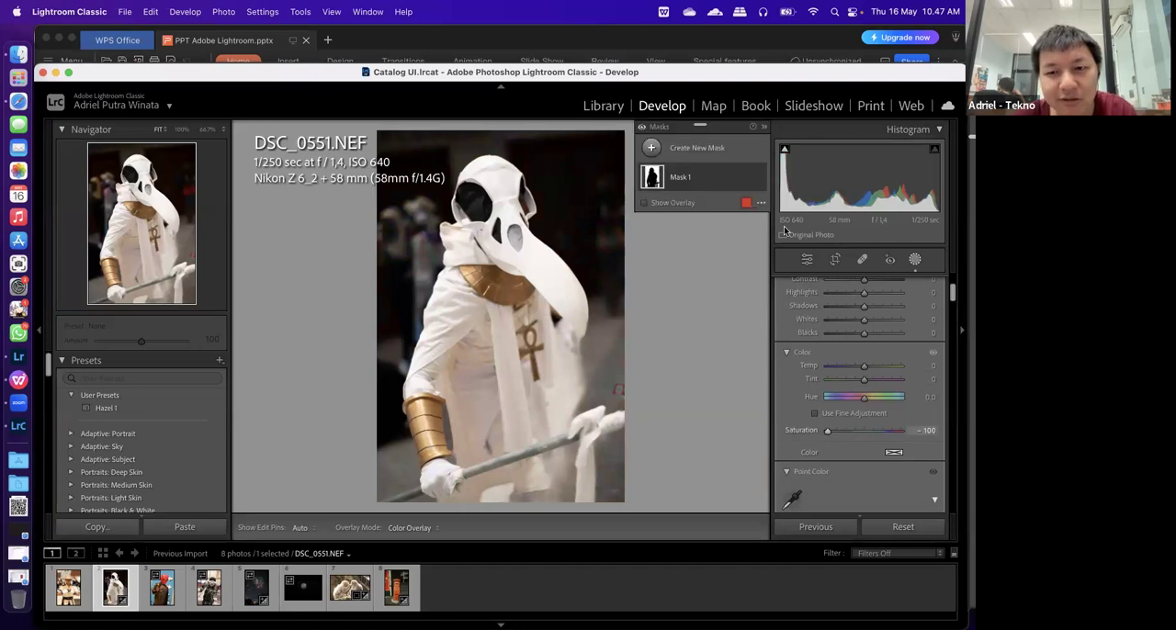
click(807, 259)
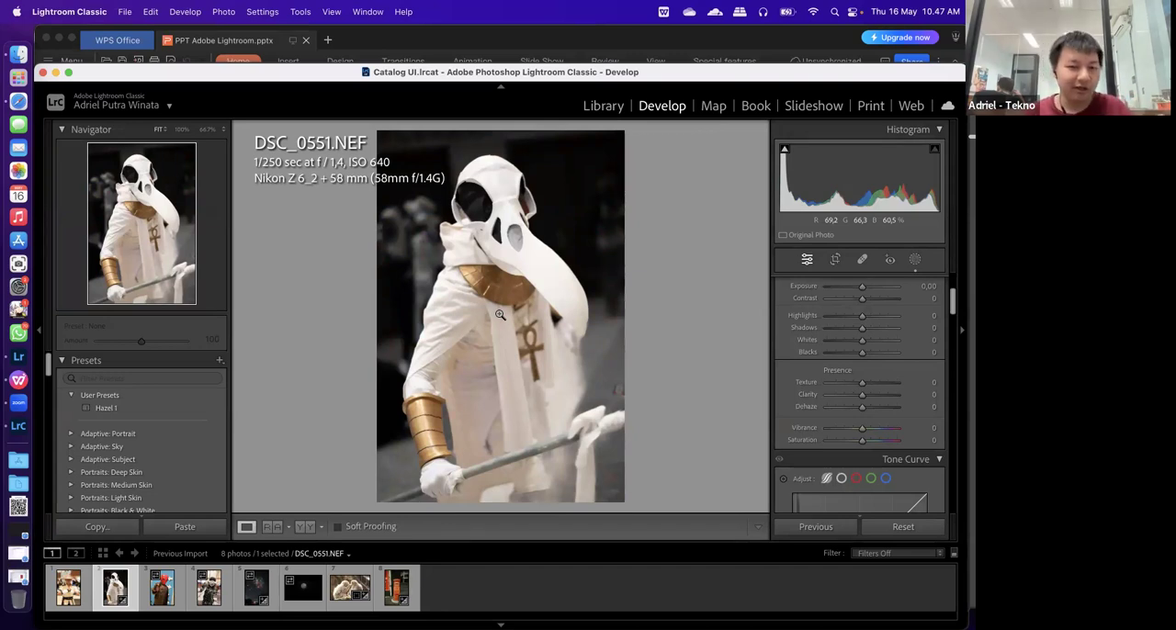
Bring up DSC_0553.NEF and create a subject mask on the figure in the red mask
click(161, 592)
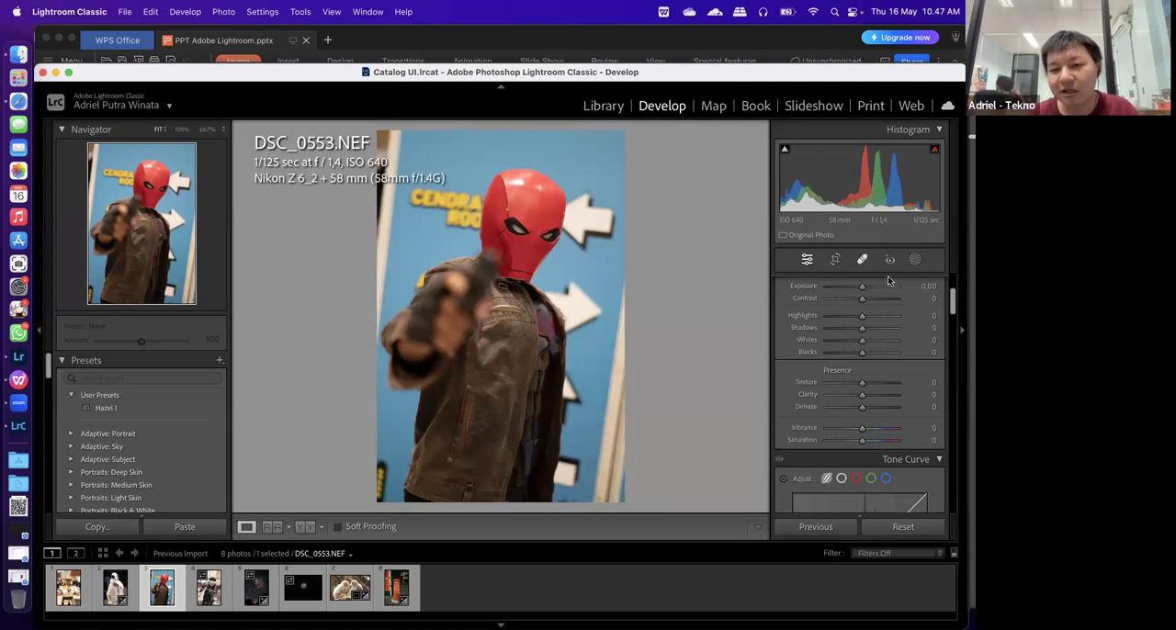
click(915, 261)
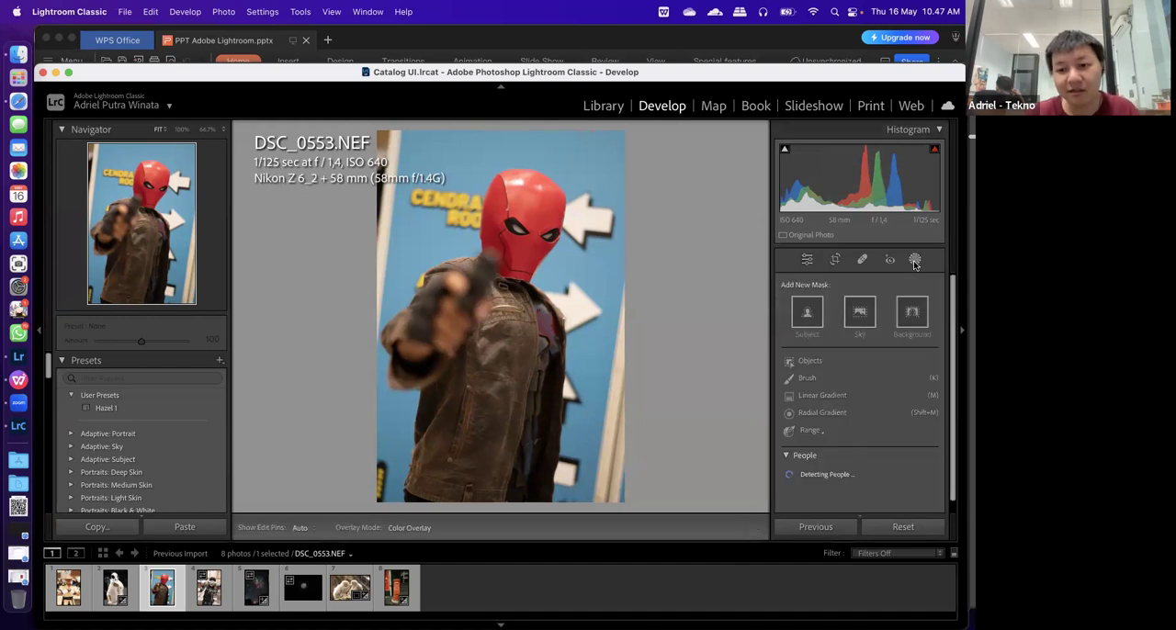
click(814, 315)
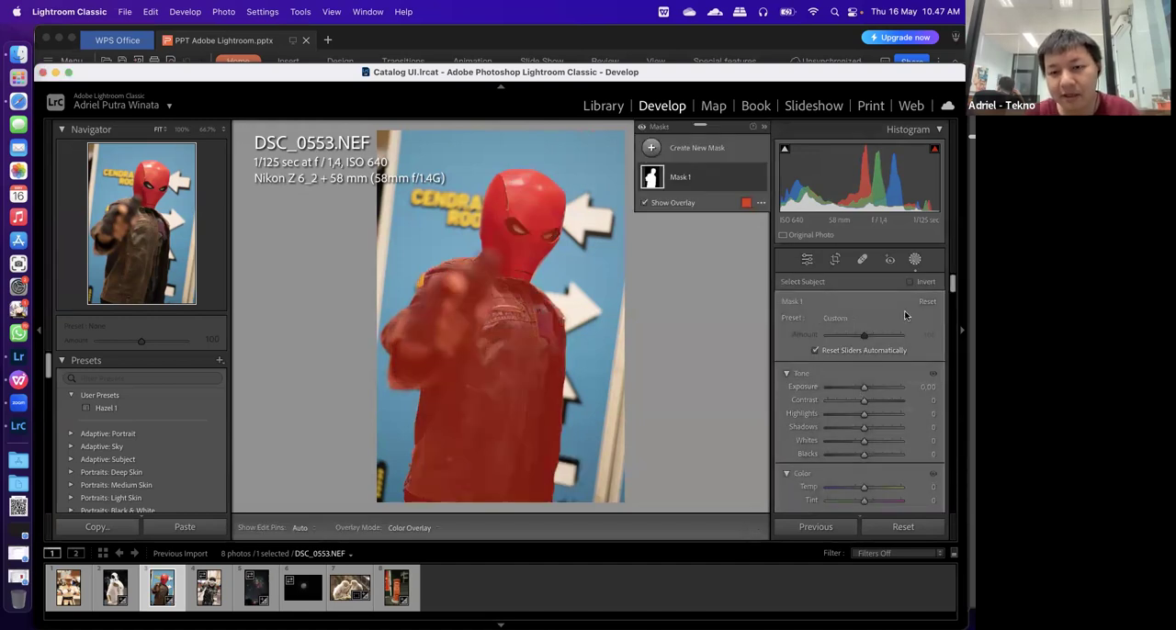
Invert the subject mask on DSC_0553.NEF to cover the background, and try its saturation at -100 before undoing that change
click(909, 282)
scroll(832, 439, down, 4)
scroll(832, 438, down, 1)
drag(863, 382, 825, 383)
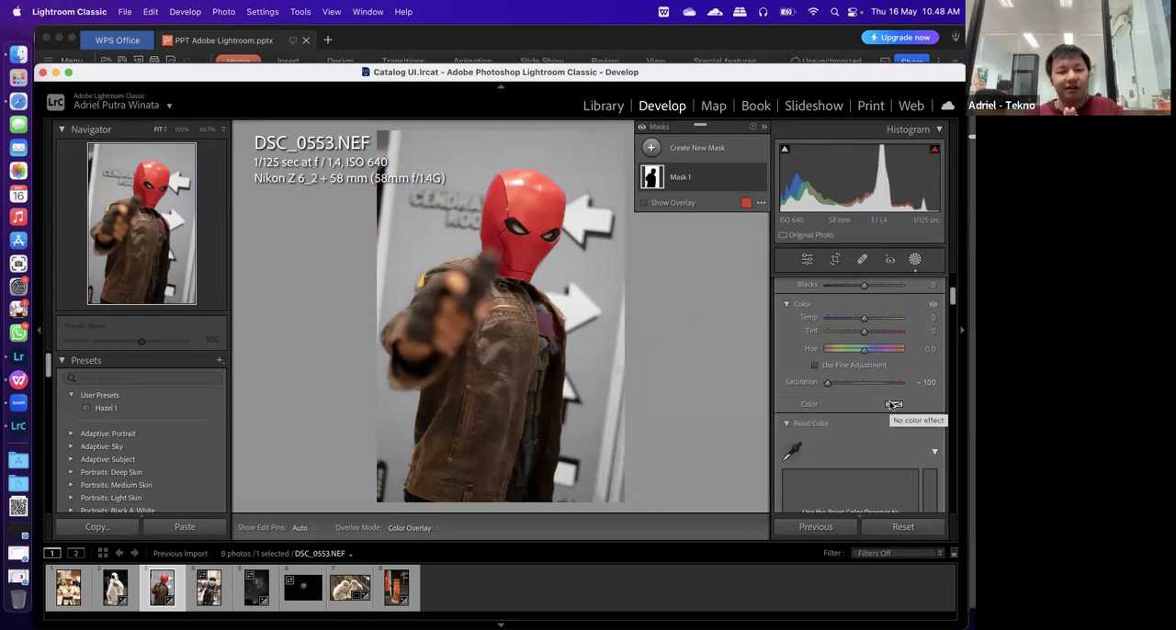
key(super+z)
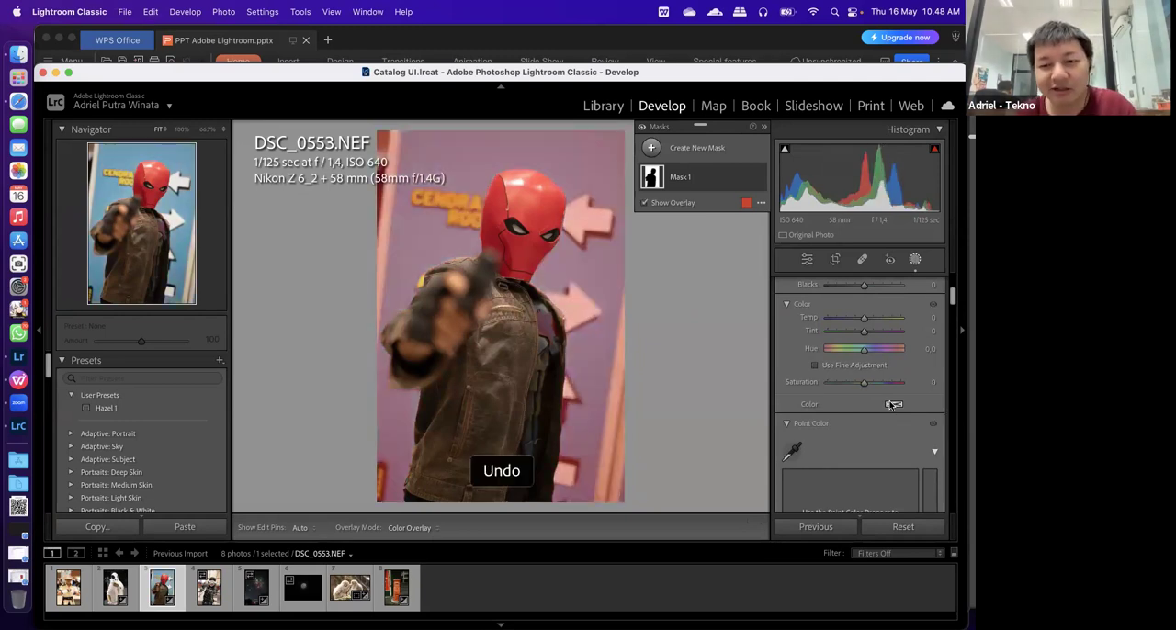
In the general edit's colour mixer, set the saturation of orange, yellow, green, aqua, blue, purple and magenta to -100, keeping only red
click(806, 259)
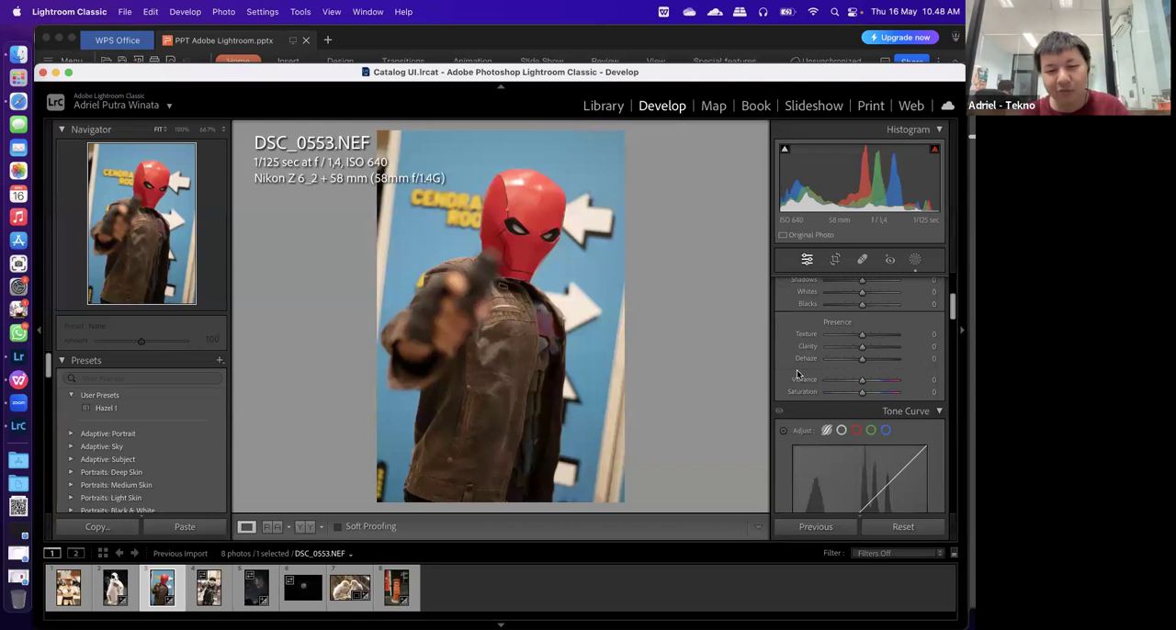
scroll(799, 377, down, 2)
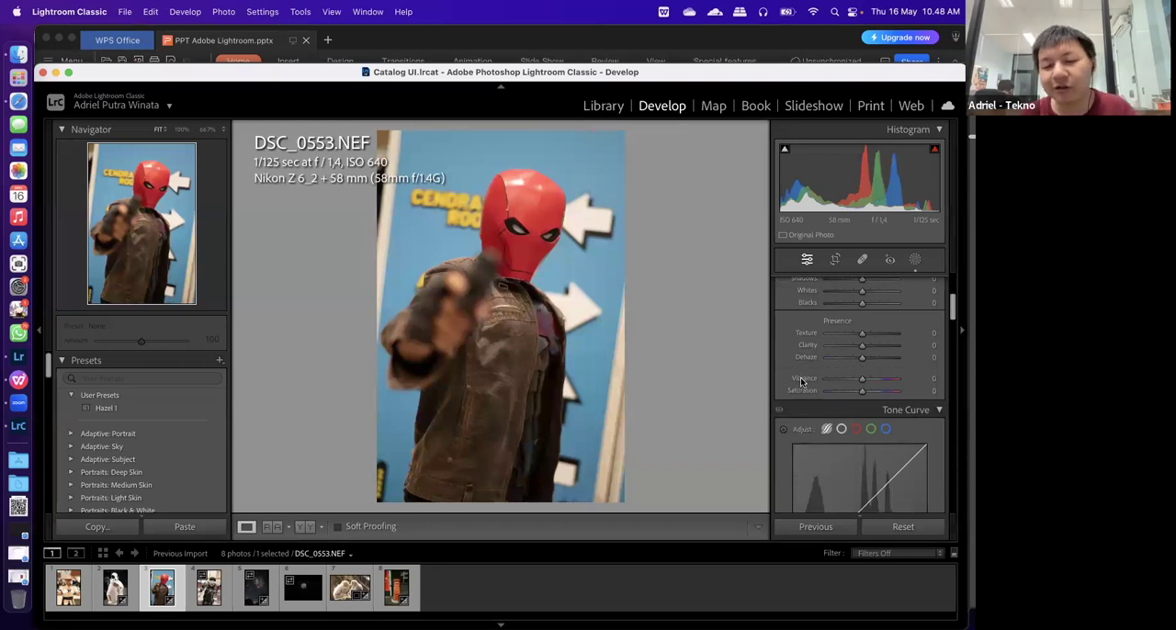
scroll(800, 381, down, 10)
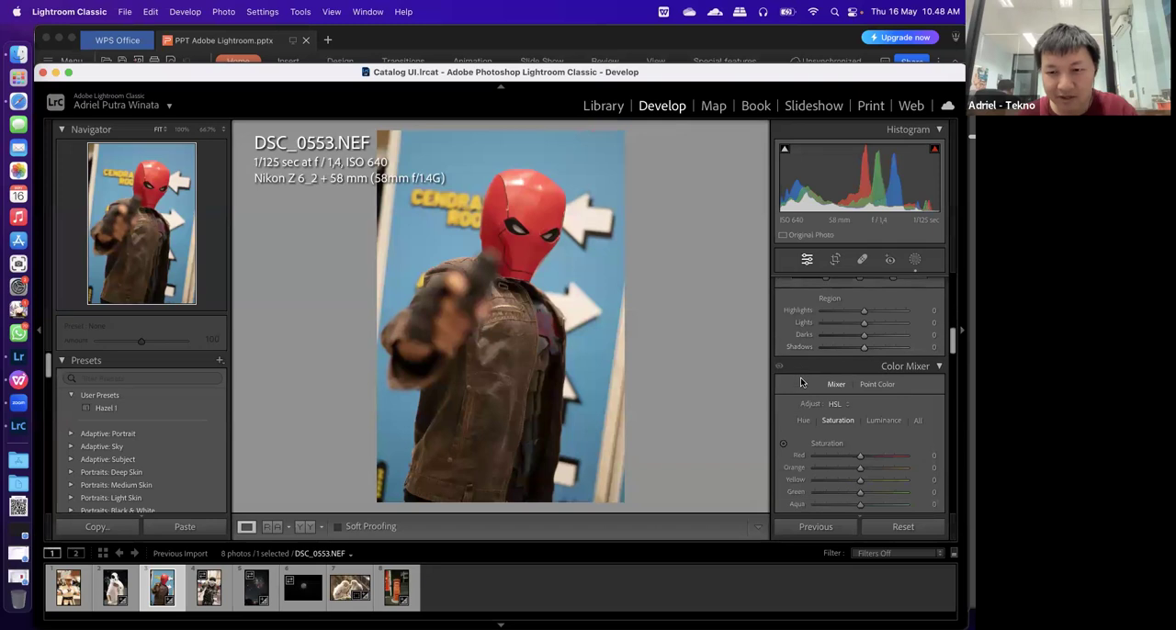
scroll(800, 382, up, 2)
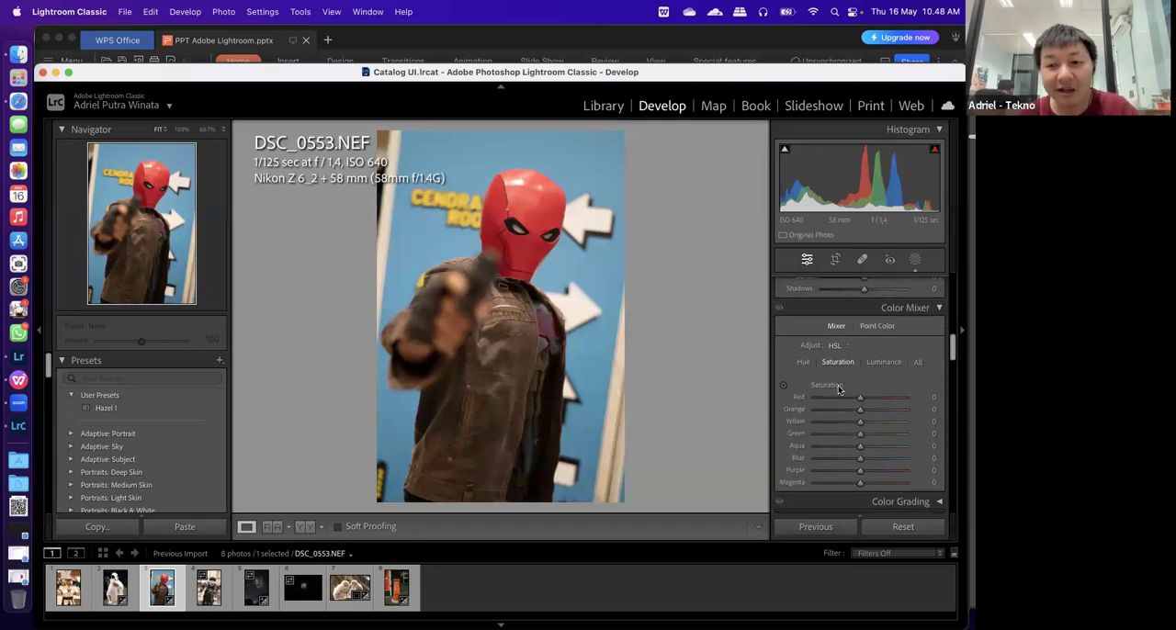
scroll(847, 409, down, 2)
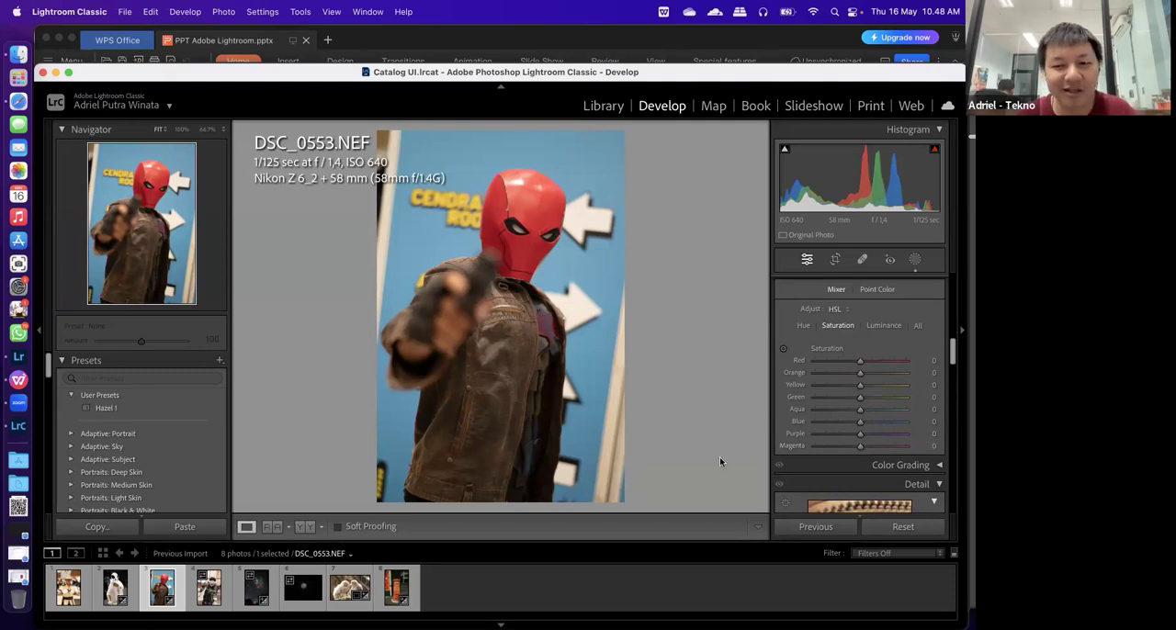
drag(860, 446, 769, 452)
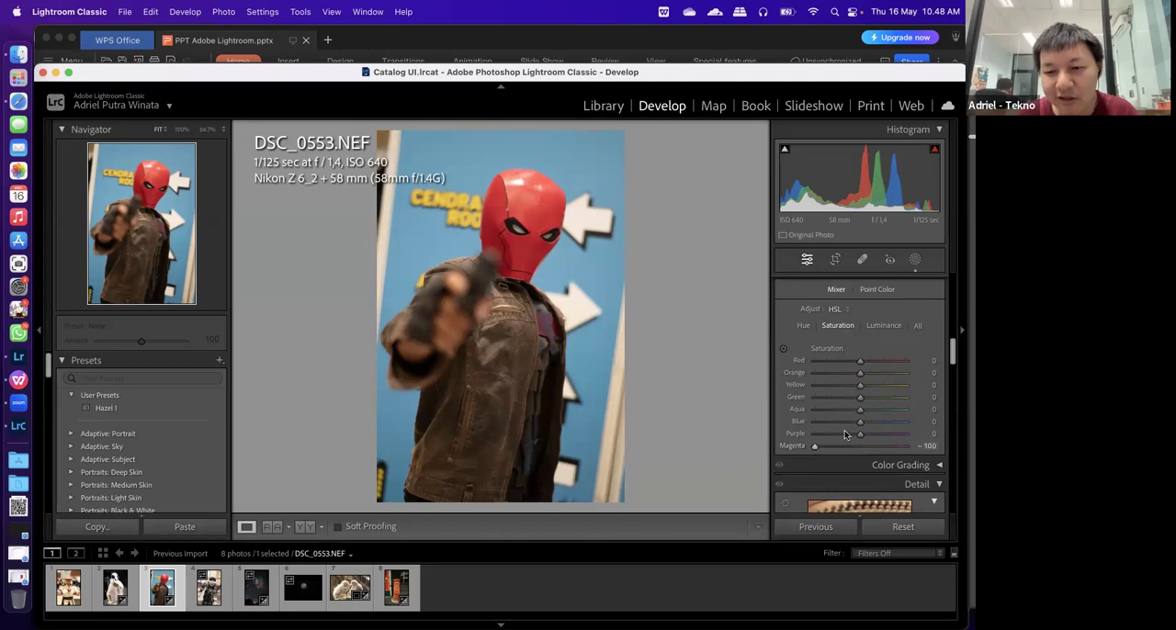
drag(860, 435, 735, 434)
drag(859, 424, 756, 415)
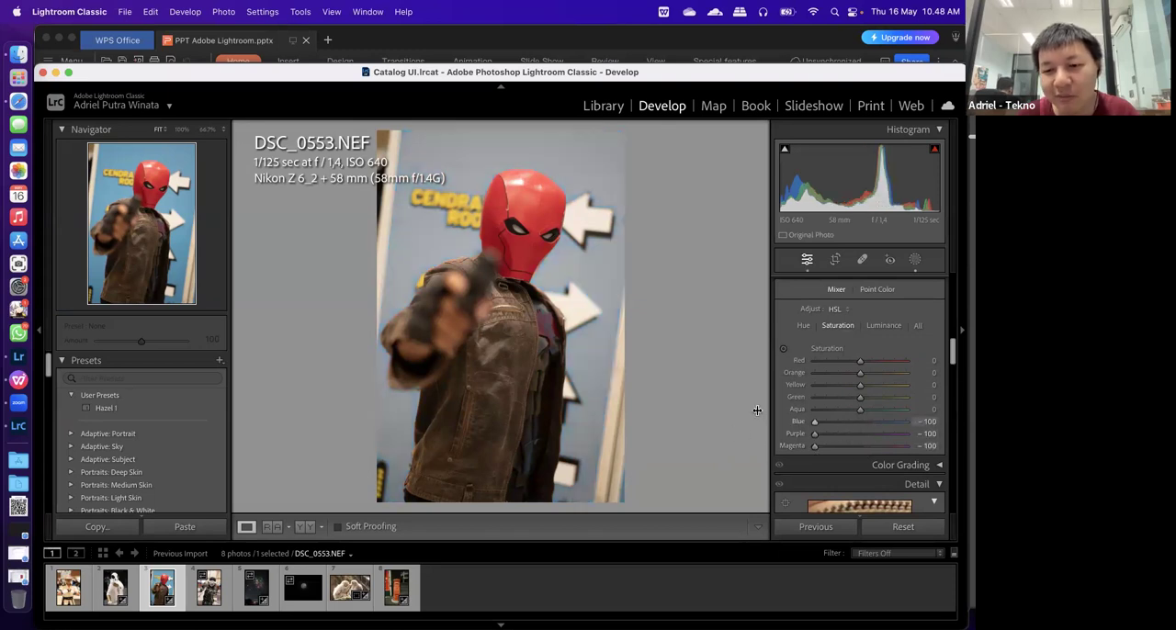
drag(857, 410, 750, 414)
drag(861, 397, 763, 386)
drag(860, 372, 763, 375)
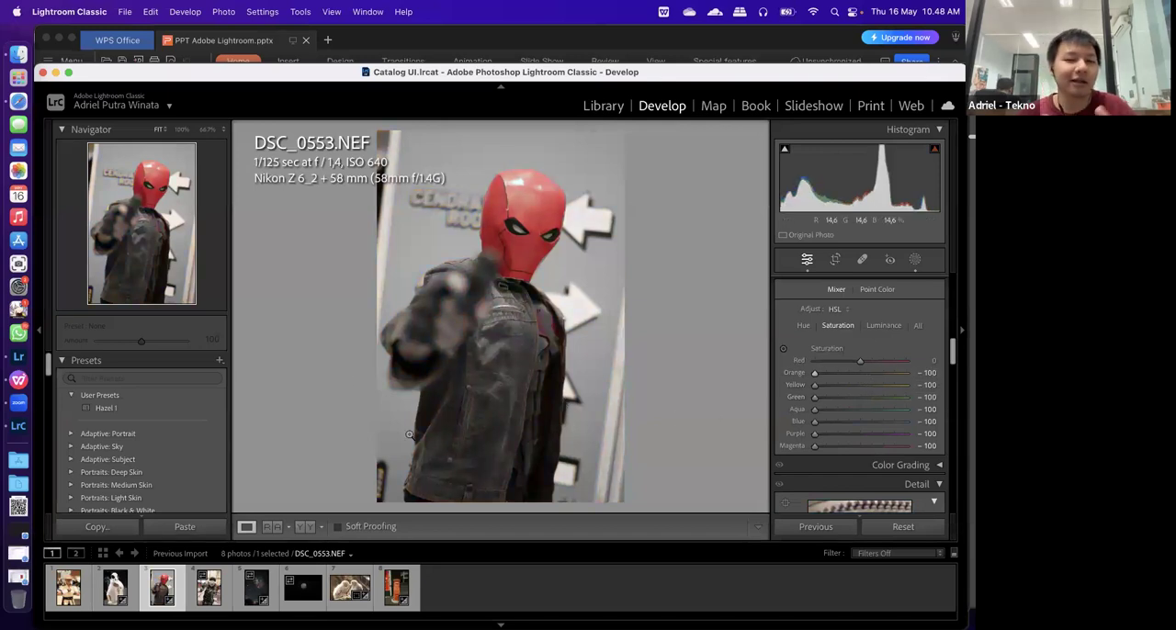
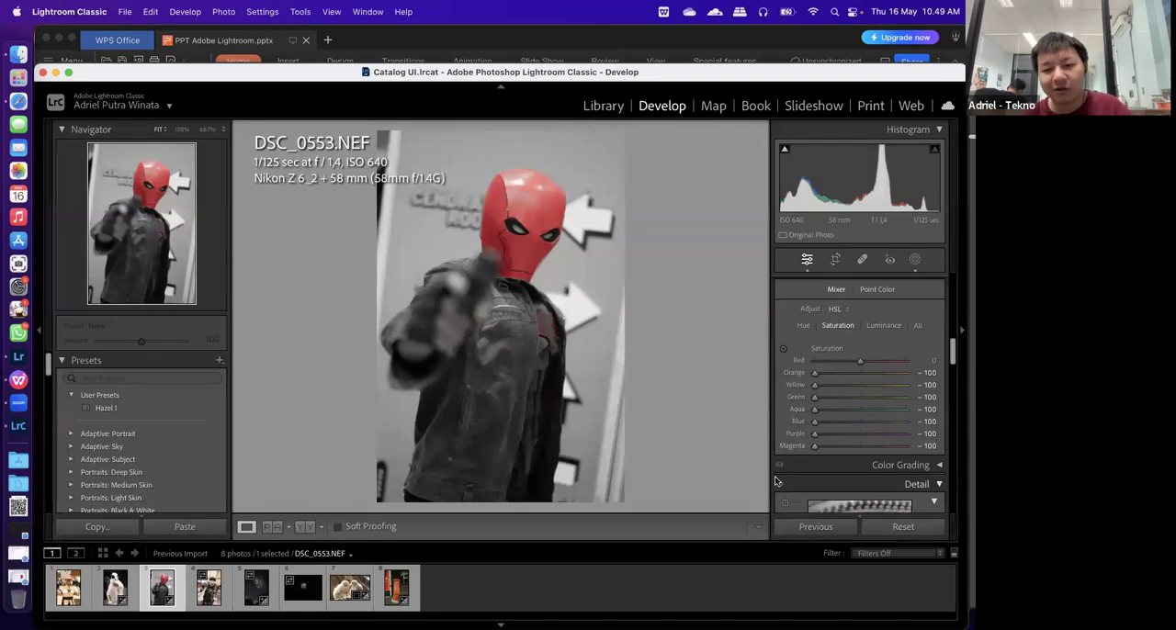
Undo the colour mixer saturation changes on DSC_0553.NEF to restore its full colours
key(super+z)
key(super+z)
key(super+z)
key(super+z)
key(super+z)
key(super+z)
key(super+z)
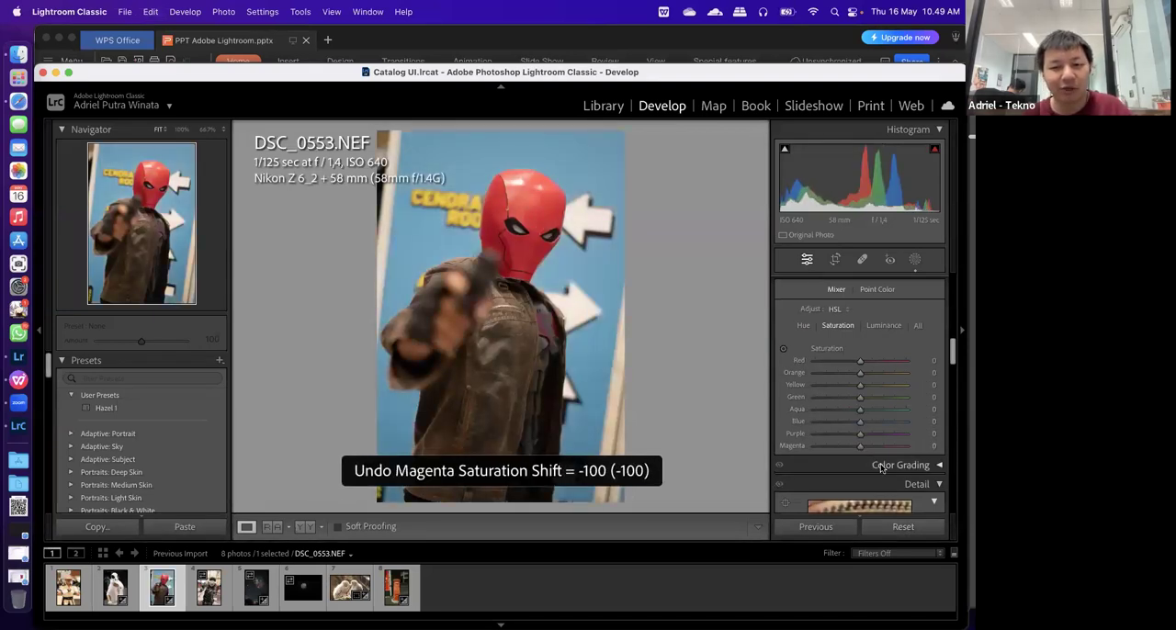
Bring up DSC_1858.JPG and apply the Adobe Default preset from the Defaults group
click(396, 588)
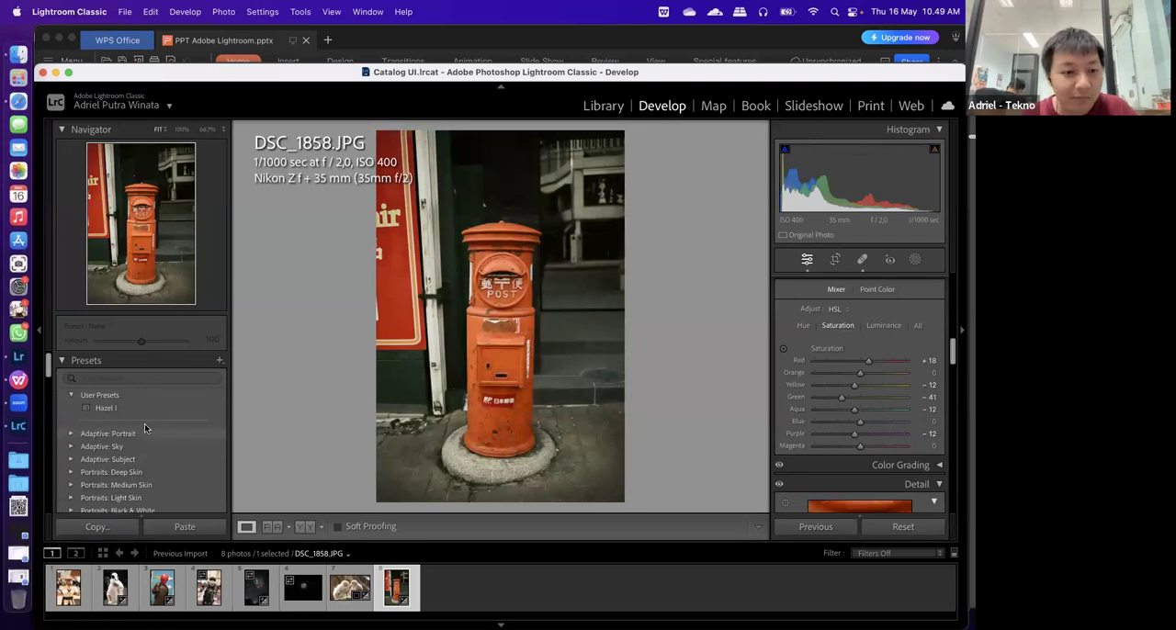
scroll(848, 304, down, 3)
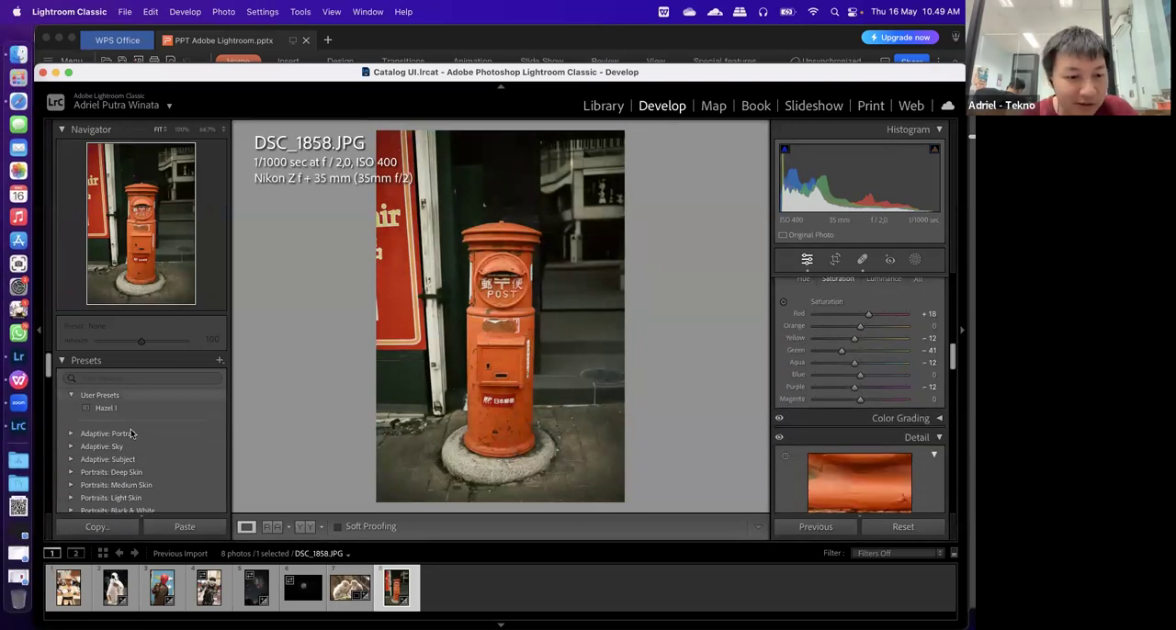
scroll(142, 454, down, 10)
scroll(142, 454, down, 10)
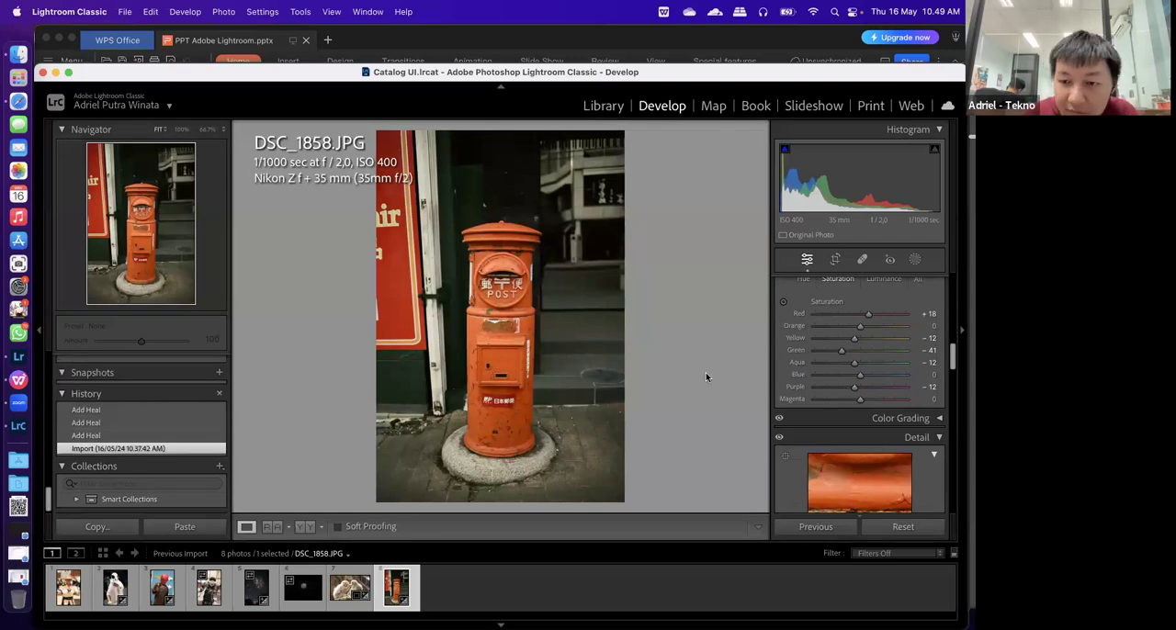
scroll(880, 331, up, 6)
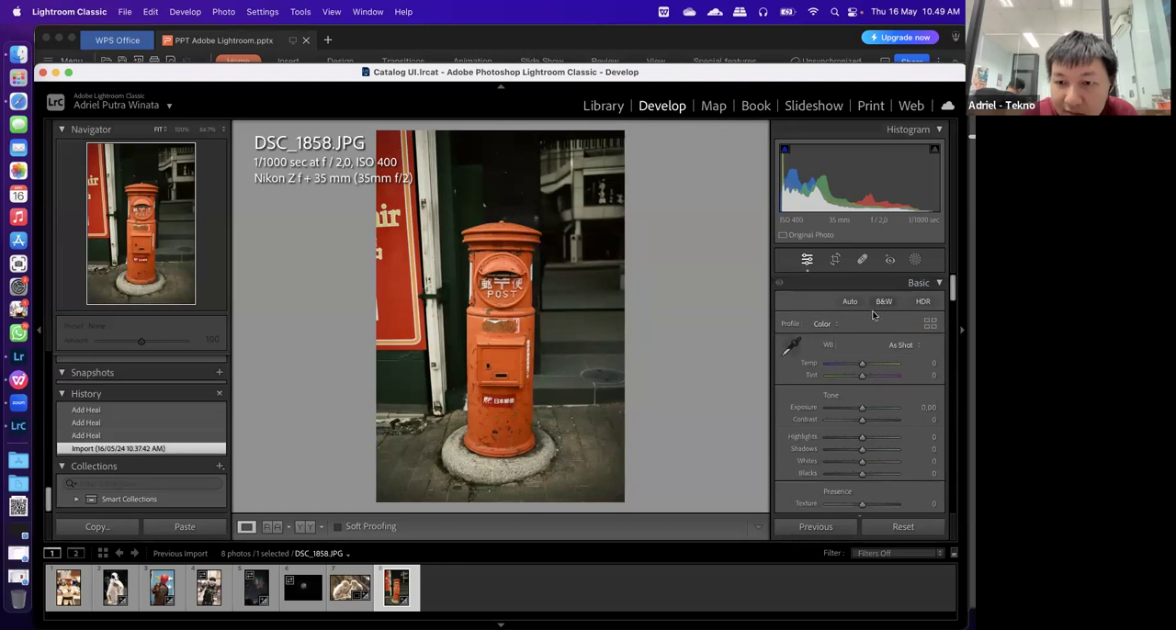
scroll(145, 469, up, 2)
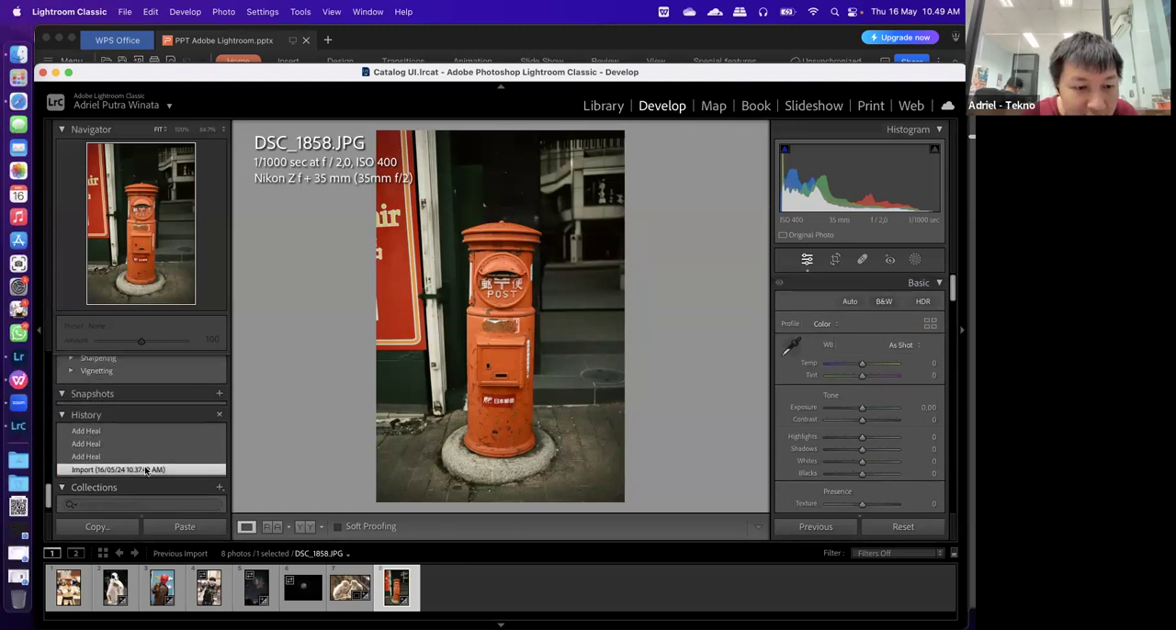
scroll(144, 470, up, 8)
scroll(144, 466, down, 5)
click(85, 459)
click(118, 471)
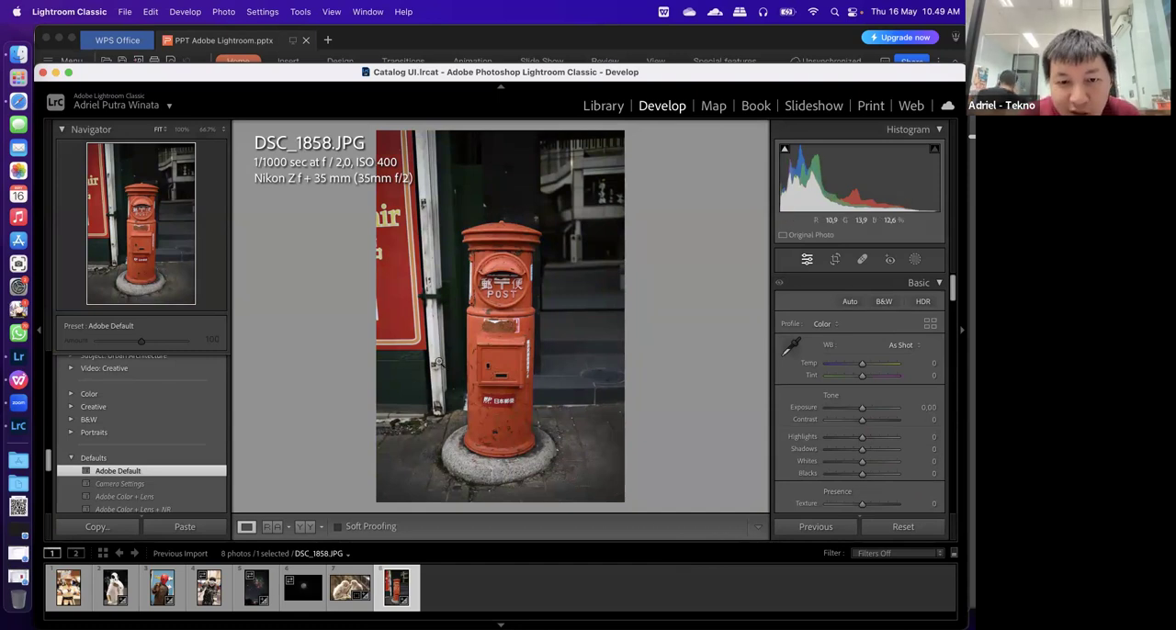
Try the green saturation of DSC_1858.JPG at -77 in the colour mixer, and undo the change
scroll(875, 408, down, 10)
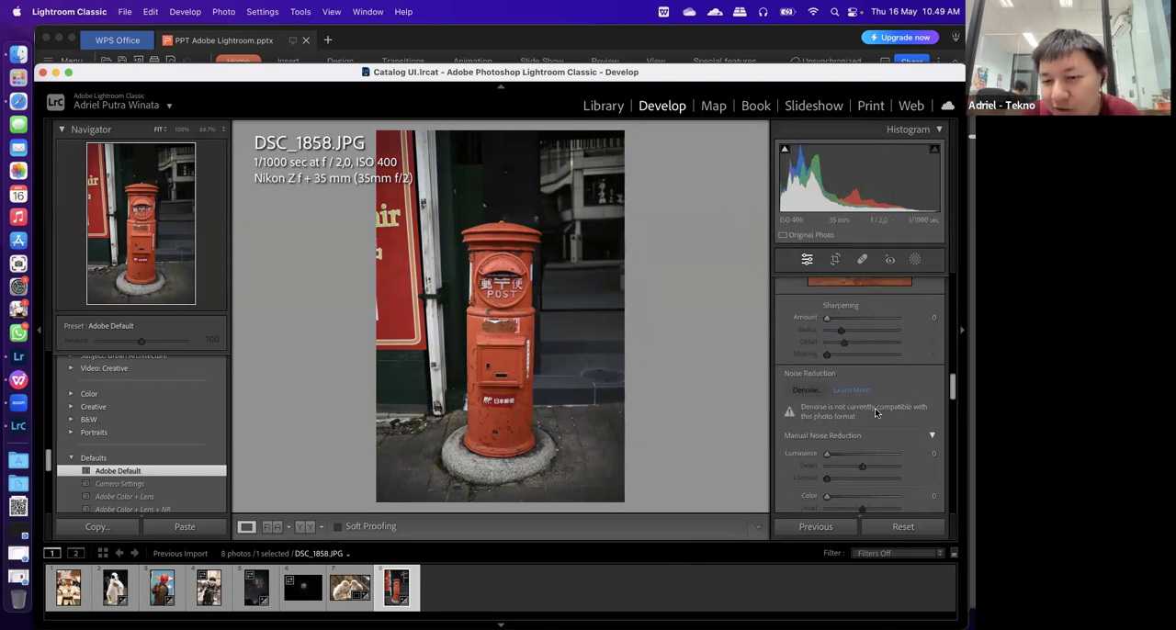
scroll(874, 408, up, 5)
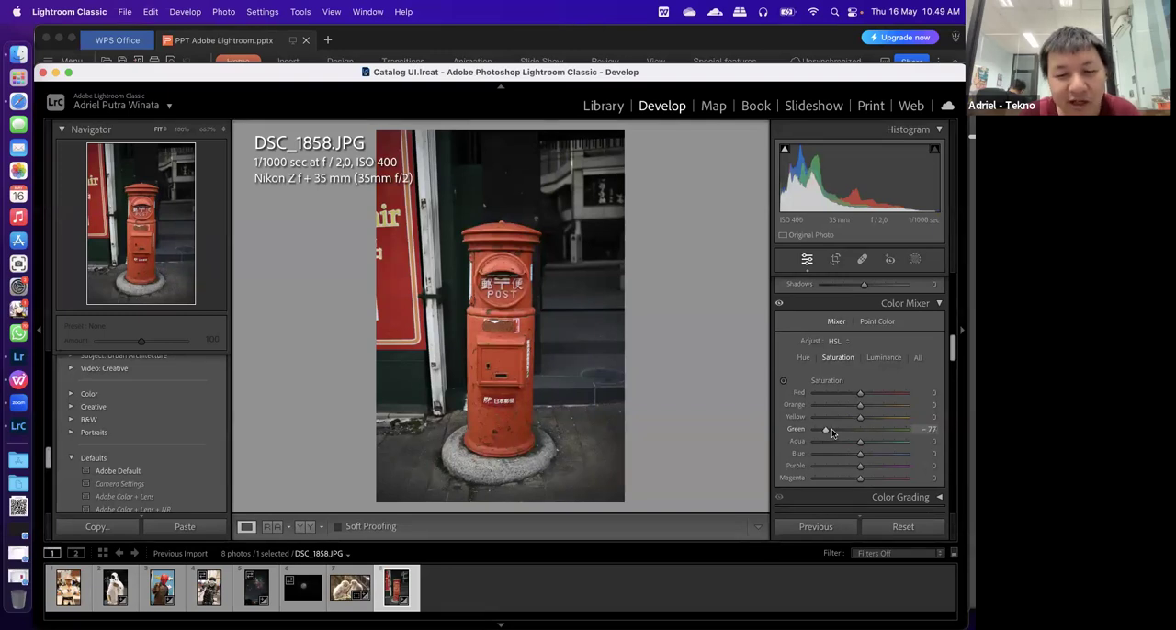
key(super+z)
key(super+z)
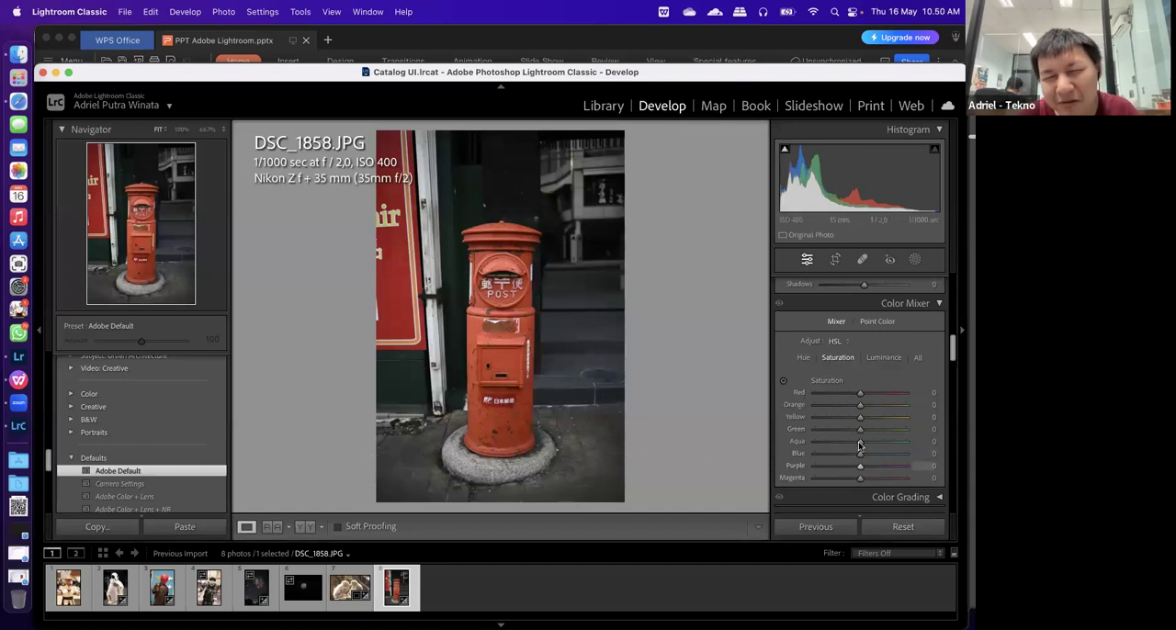
With the targeted saturation adjustment, desaturate the dark green wall beside the post box to green -29 and aqua -82
click(786, 384)
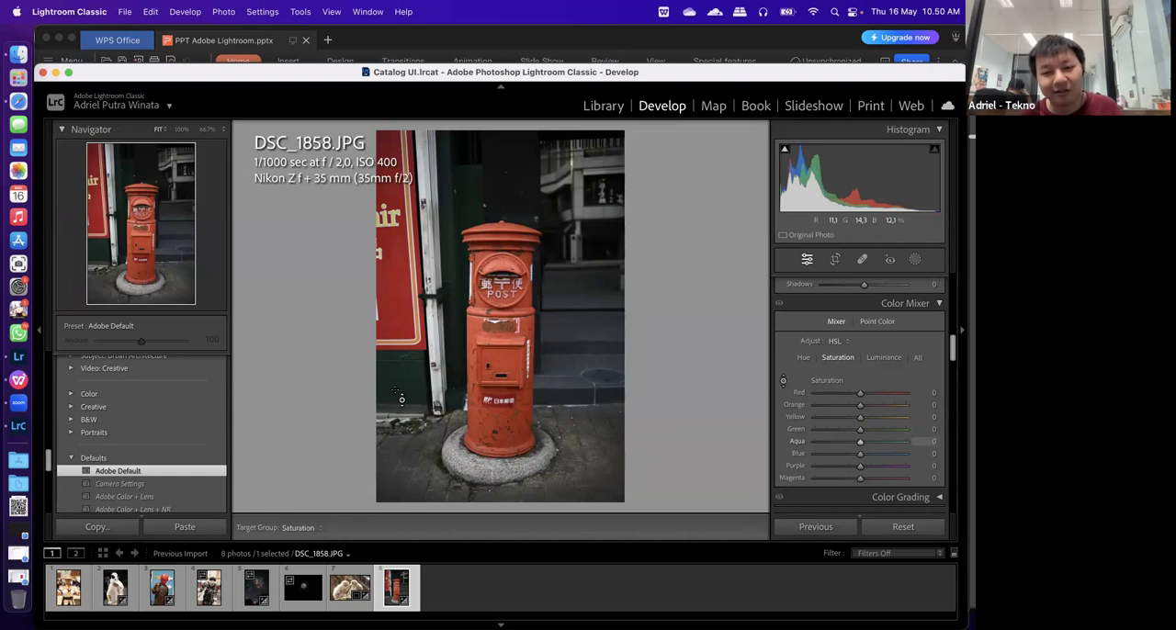
drag(412, 389, 412, 475)
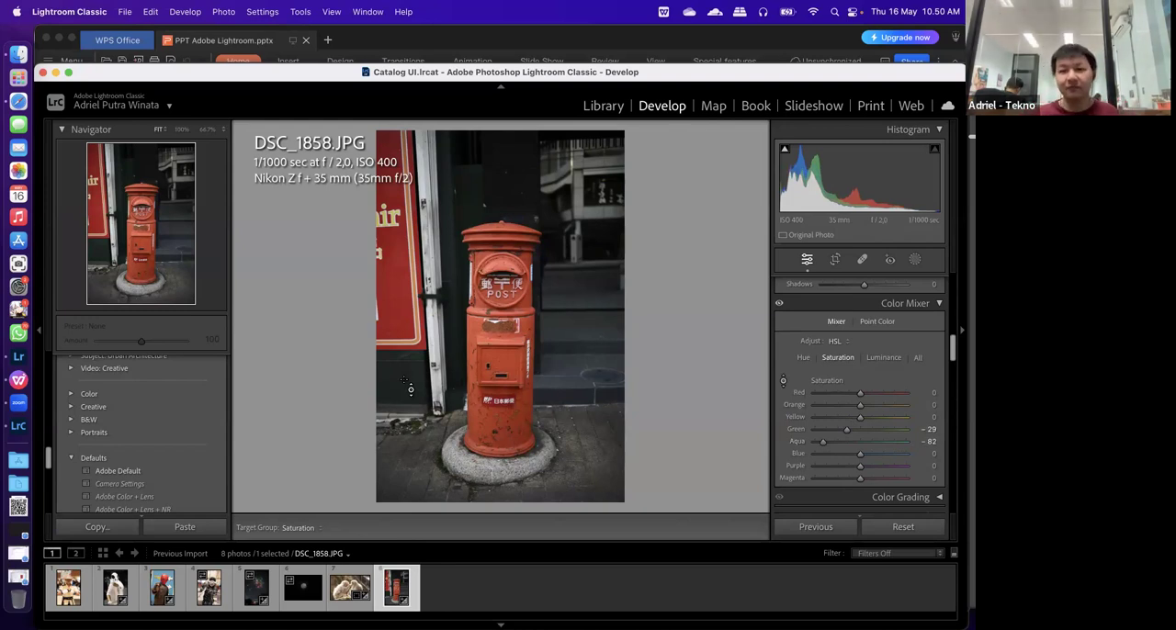
Look over the tone curve and colour mixer, and expand Color Grading to examine the midtones, shadows and highlights wheels
scroll(845, 395, down, 1)
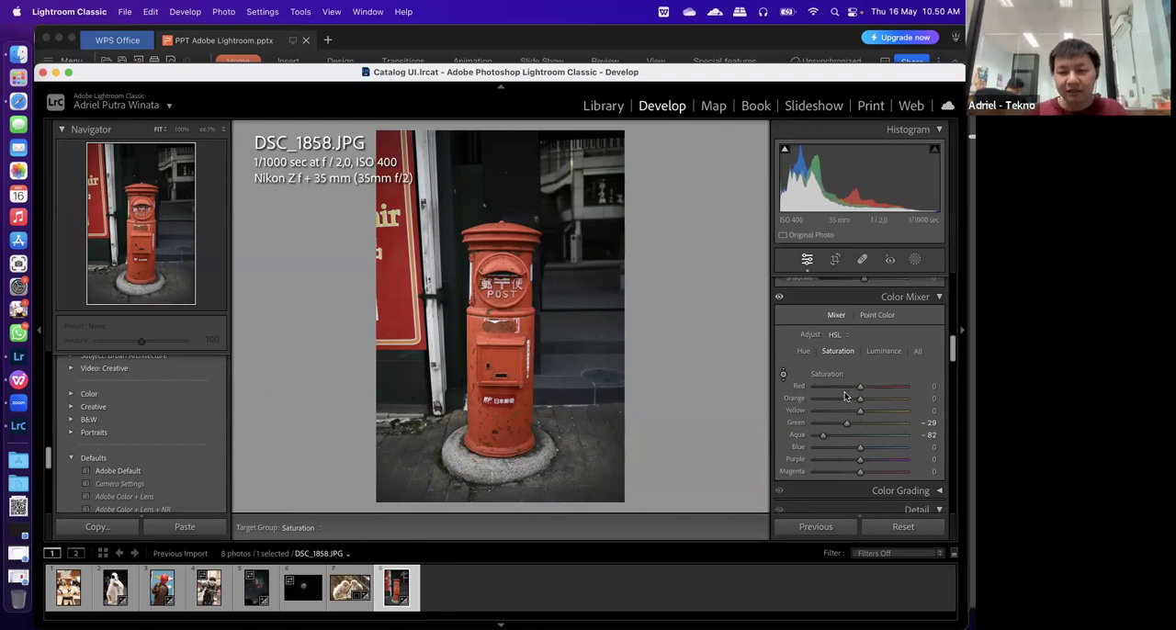
scroll(845, 395, down, 3)
scroll(844, 395, up, 2)
scroll(844, 395, up, 10)
scroll(845, 395, down, 5)
scroll(844, 392, down, 2)
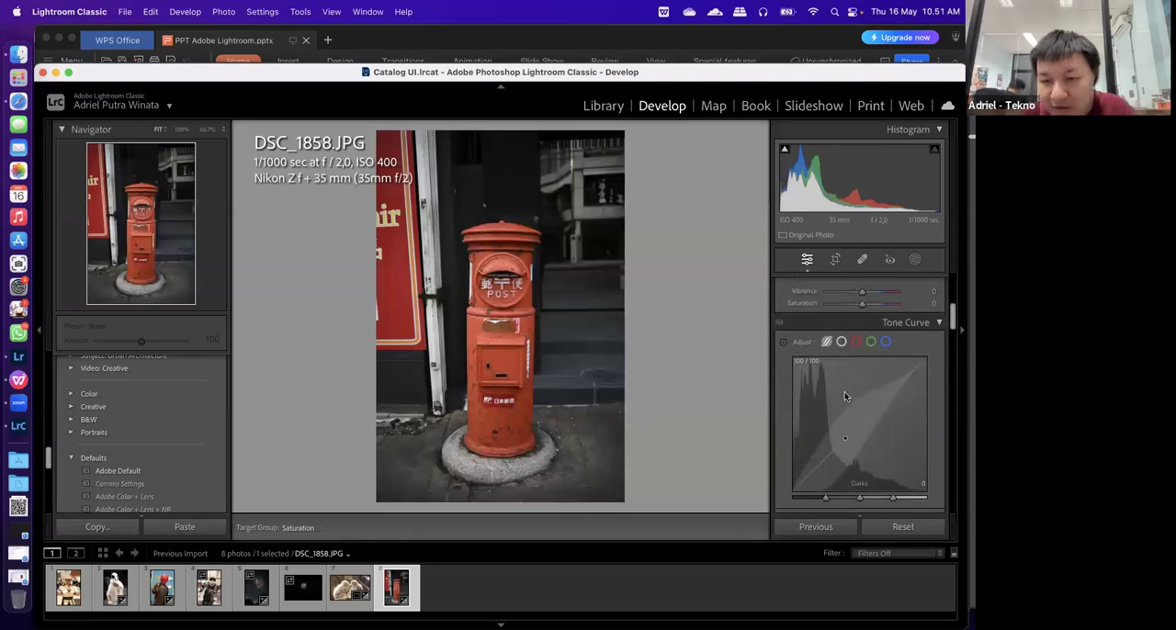
scroll(844, 391, down, 4)
scroll(845, 404, down, 1)
click(895, 429)
scroll(877, 466, down, 3)
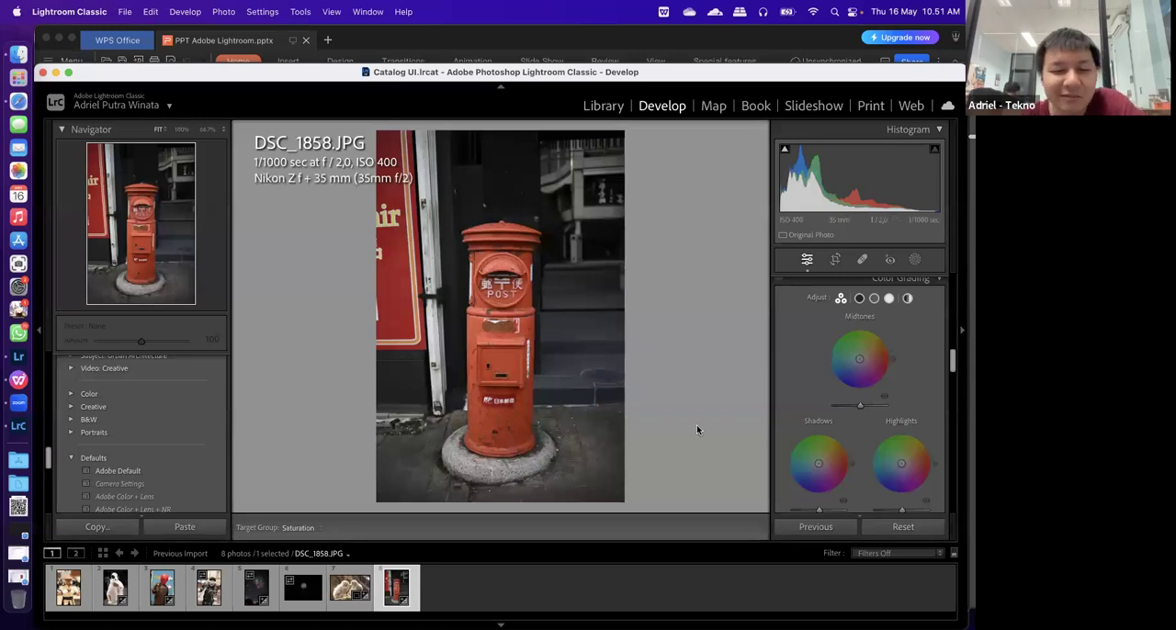
scroll(887, 430, down, 2)
scroll(847, 426, up, 1)
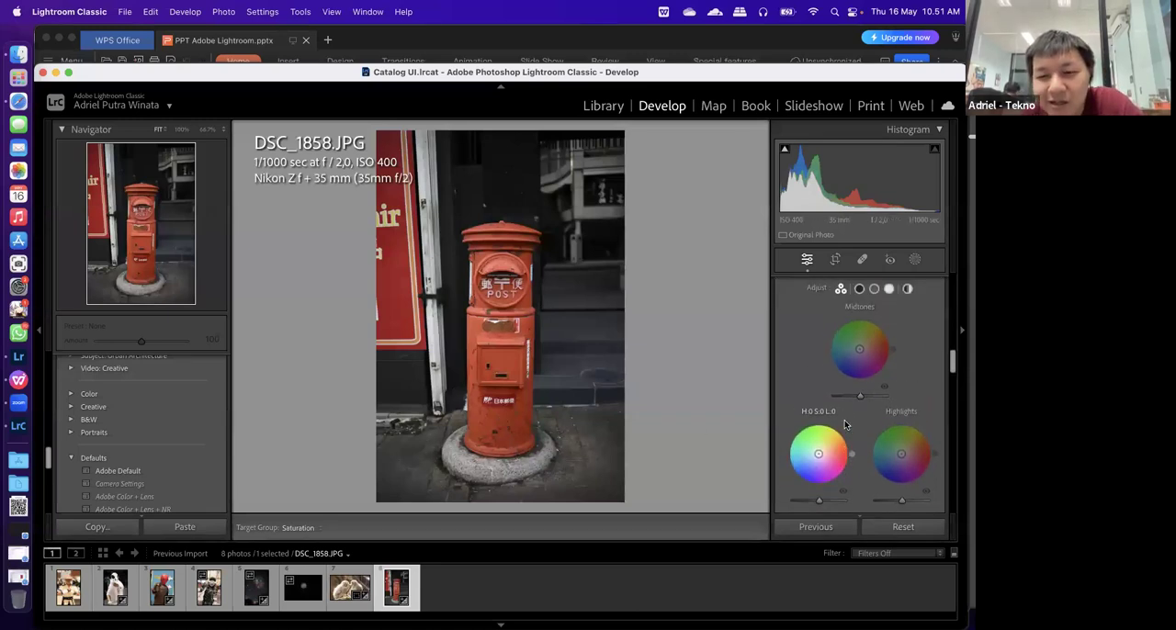
scroll(864, 368, down, 2)
scroll(905, 395, up, 2)
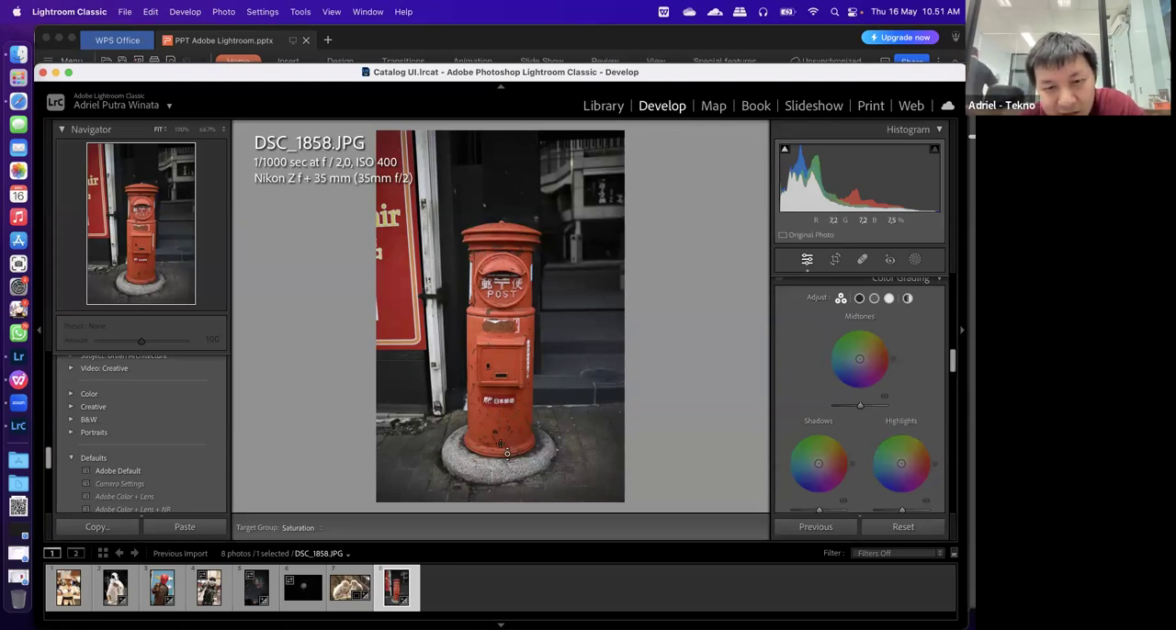
Bring up the monkey photo DSC_1812.JPG and apply the Adobe Default preset
click(350, 587)
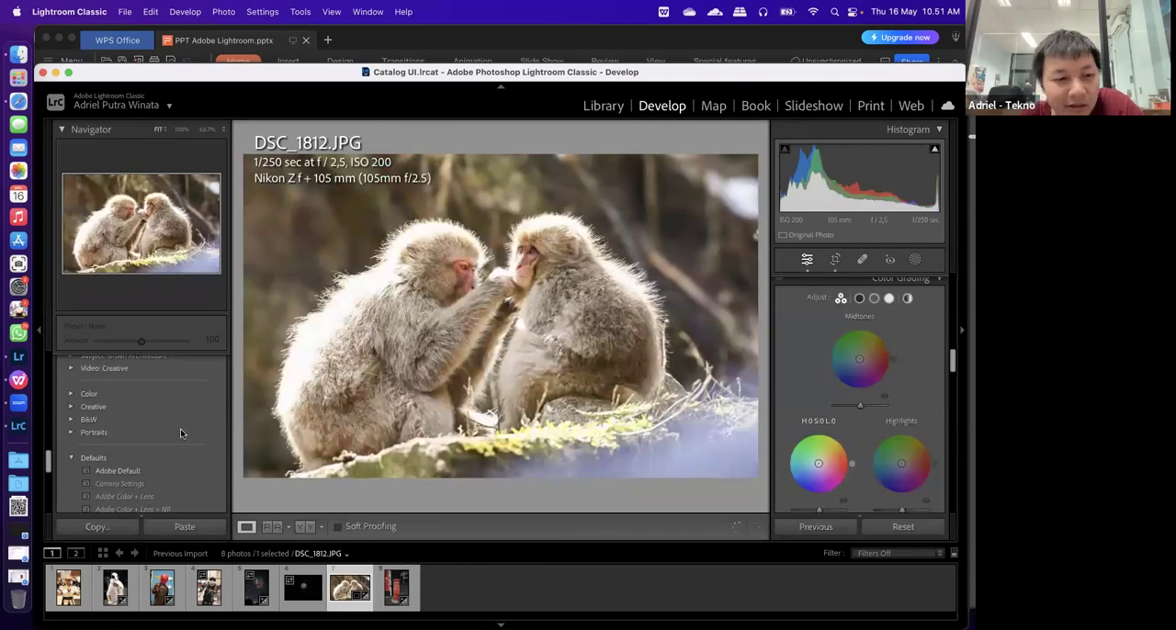
scroll(180, 428, down, 5)
scroll(171, 419, up, 3)
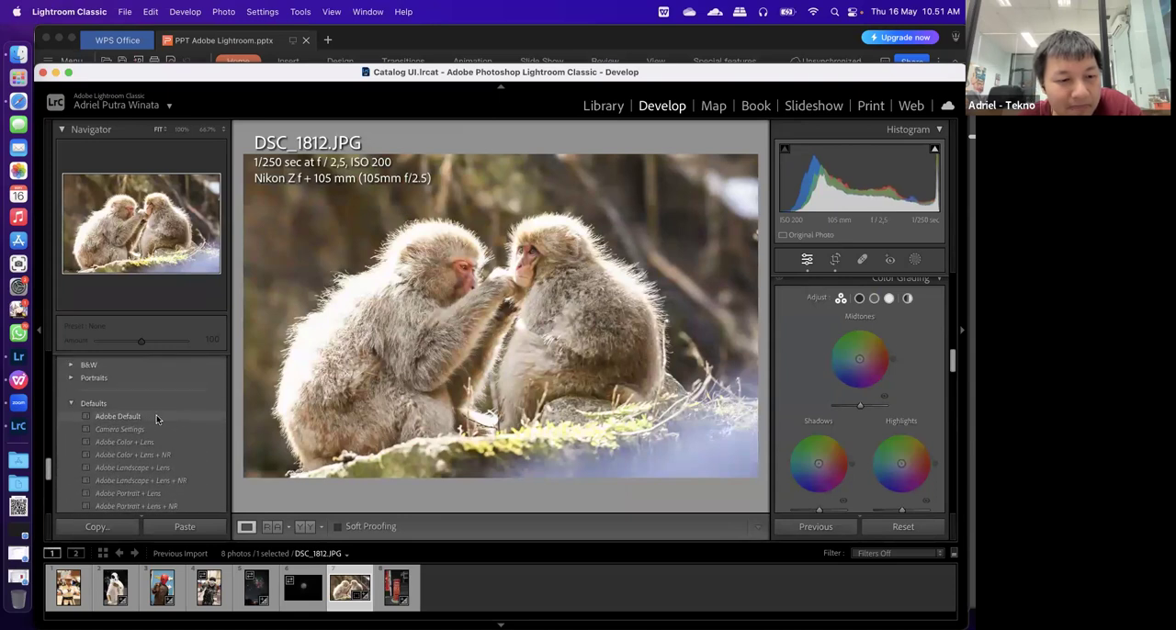
click(156, 416)
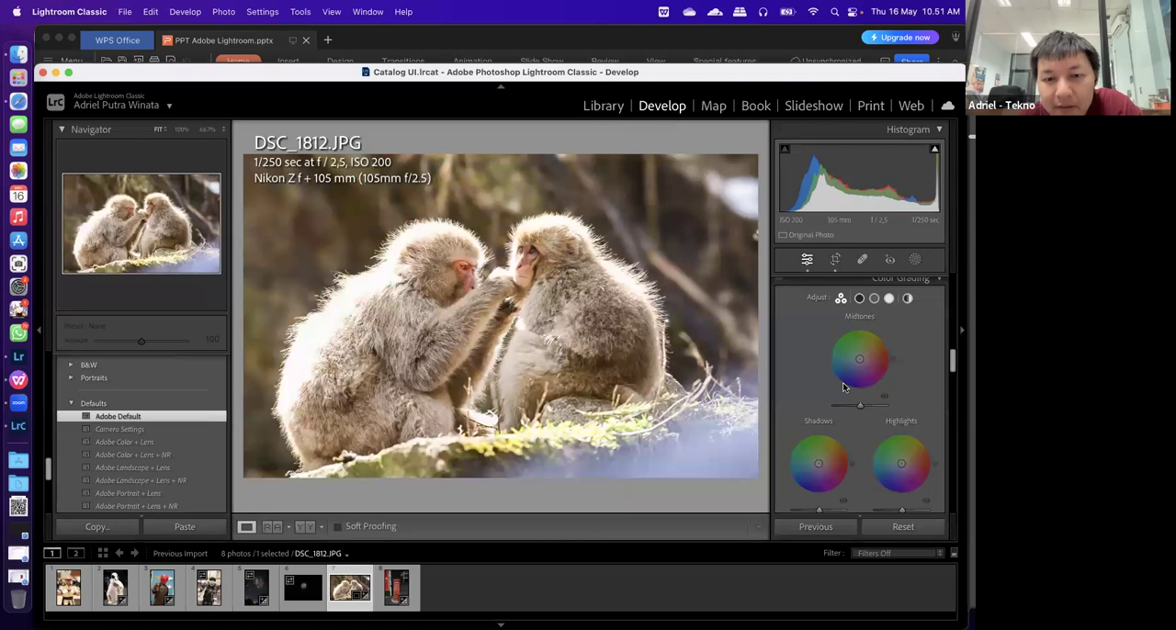
Try a red highlights tint at hue 359 and saturation 41 in Color Grading, and bring it back to neutral
scroll(843, 382, up, 10)
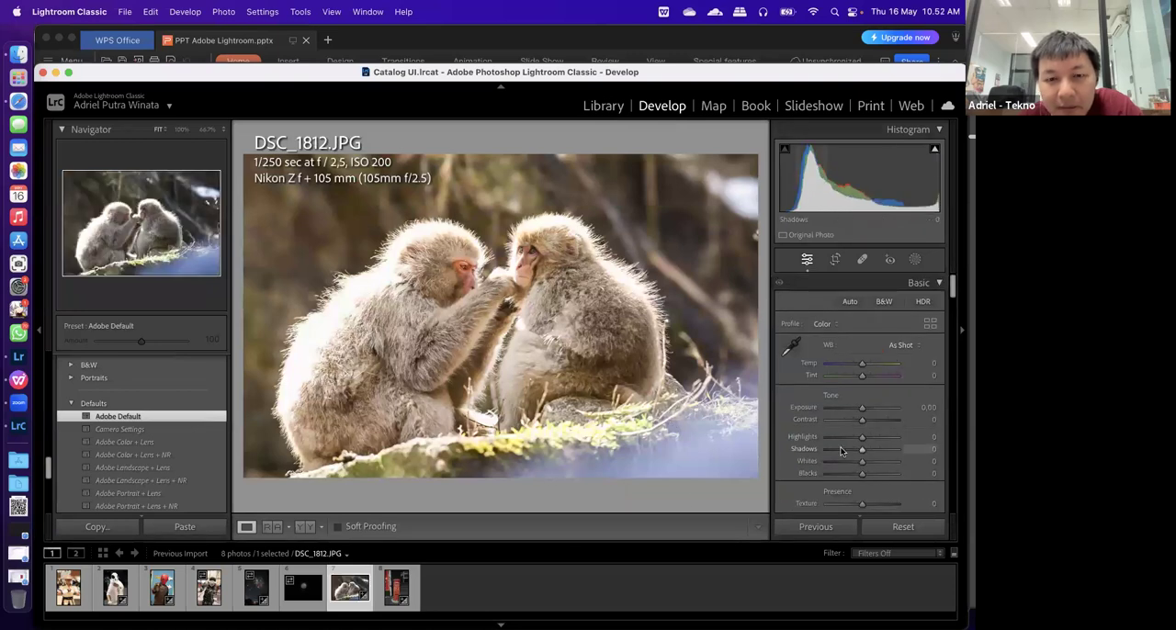
scroll(843, 451, down, 3)
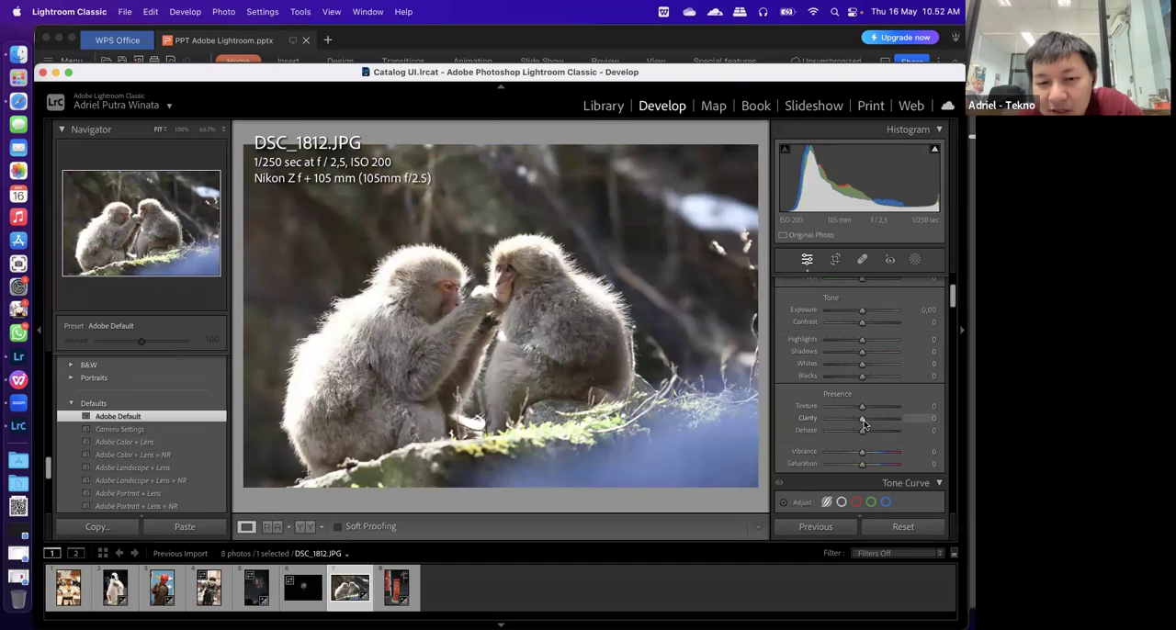
scroll(864, 423, down, 10)
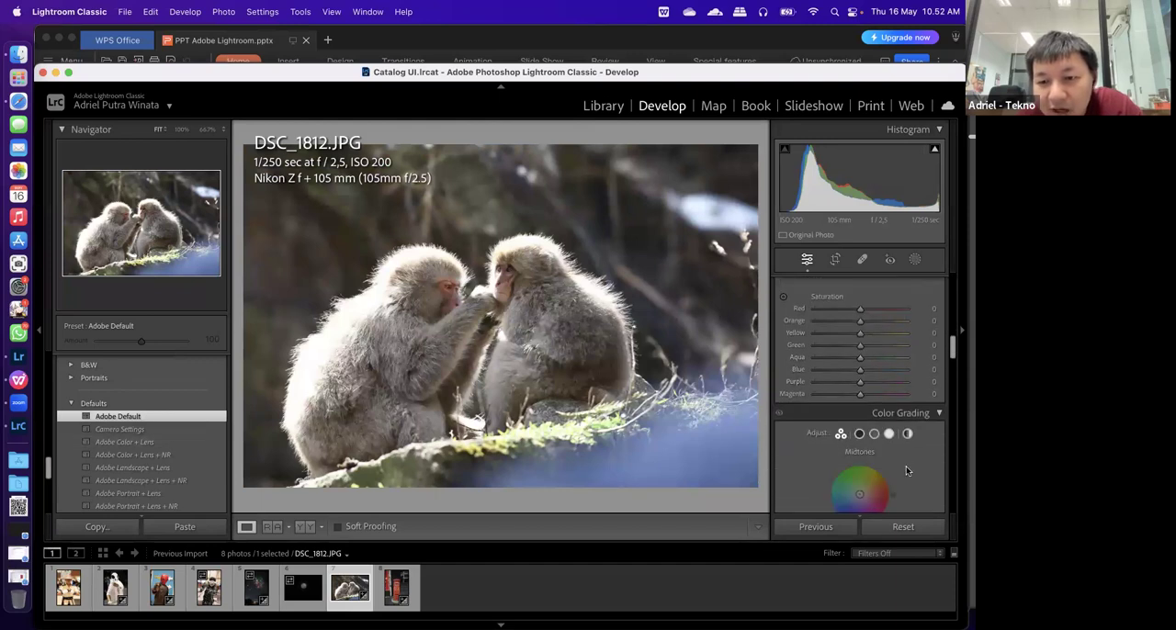
scroll(901, 456, down, 4)
mouse_move(901, 456)
mouse_down()
mouse_move(896, 444)
mouse_move(912, 452)
mouse_up()
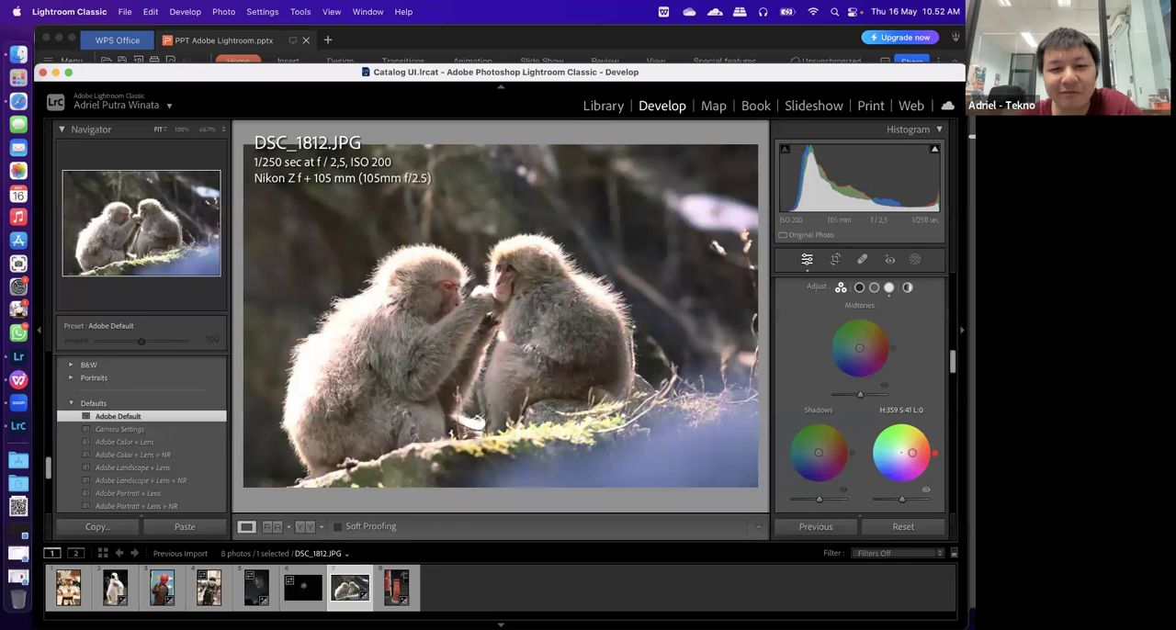
mouse_move(913, 452)
mouse_down()
mouse_move(890, 459)
mouse_move(901, 453)
mouse_up()
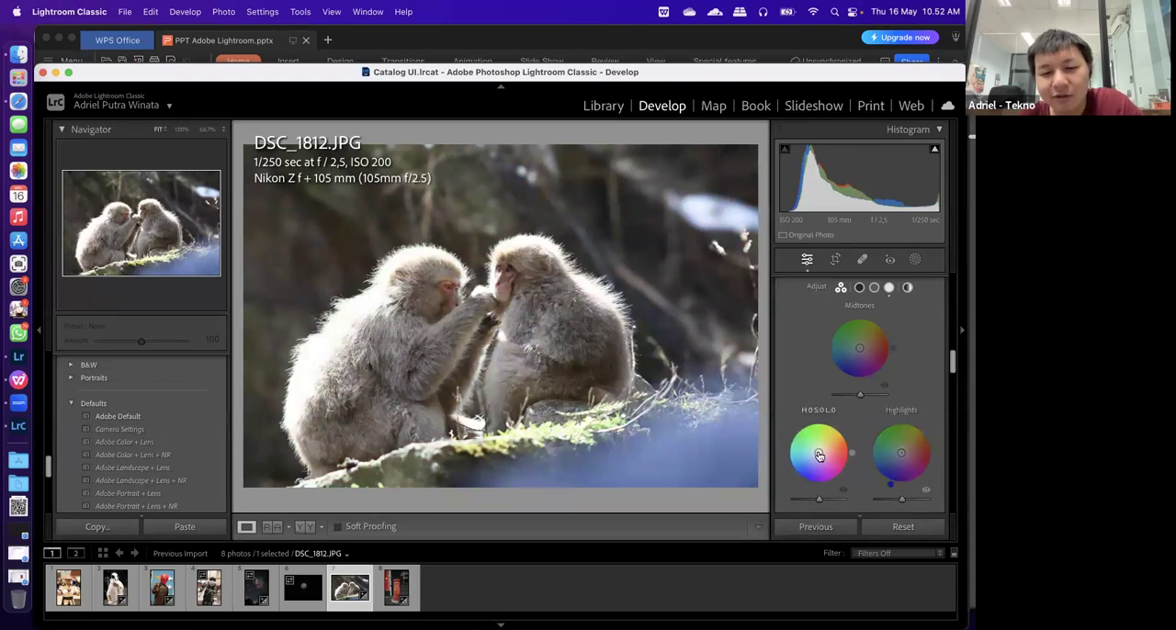
Try a green shadows tint at hue 93 and saturation 29, and reset the shadows' hue and saturation to 0
drag(819, 455, 818, 445)
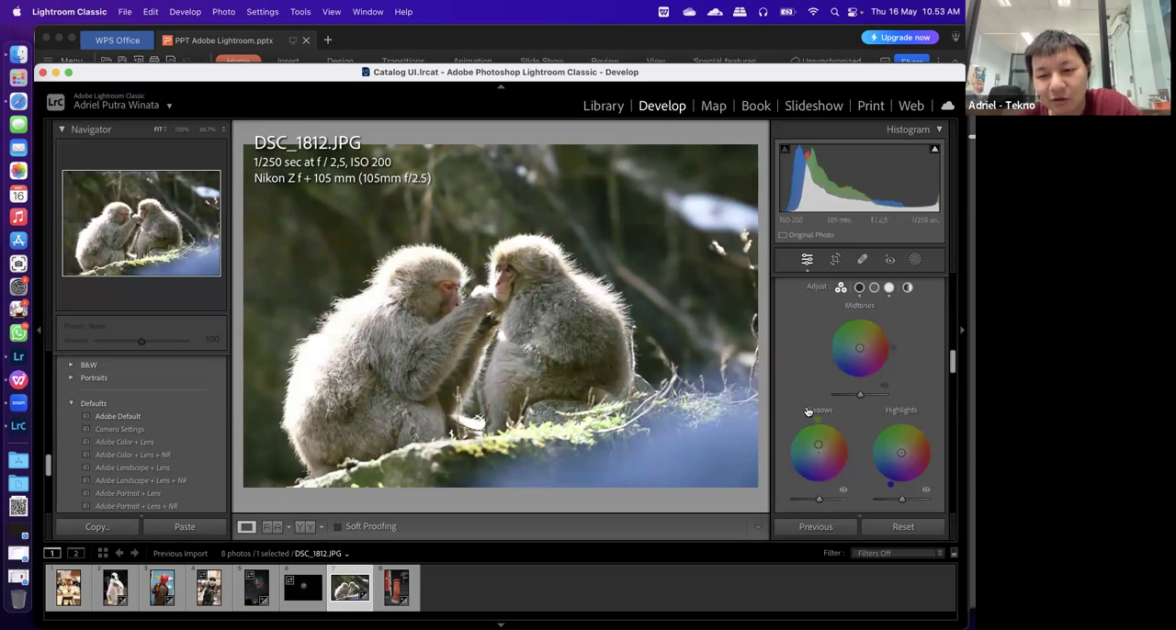
click(810, 410)
click(802, 451)
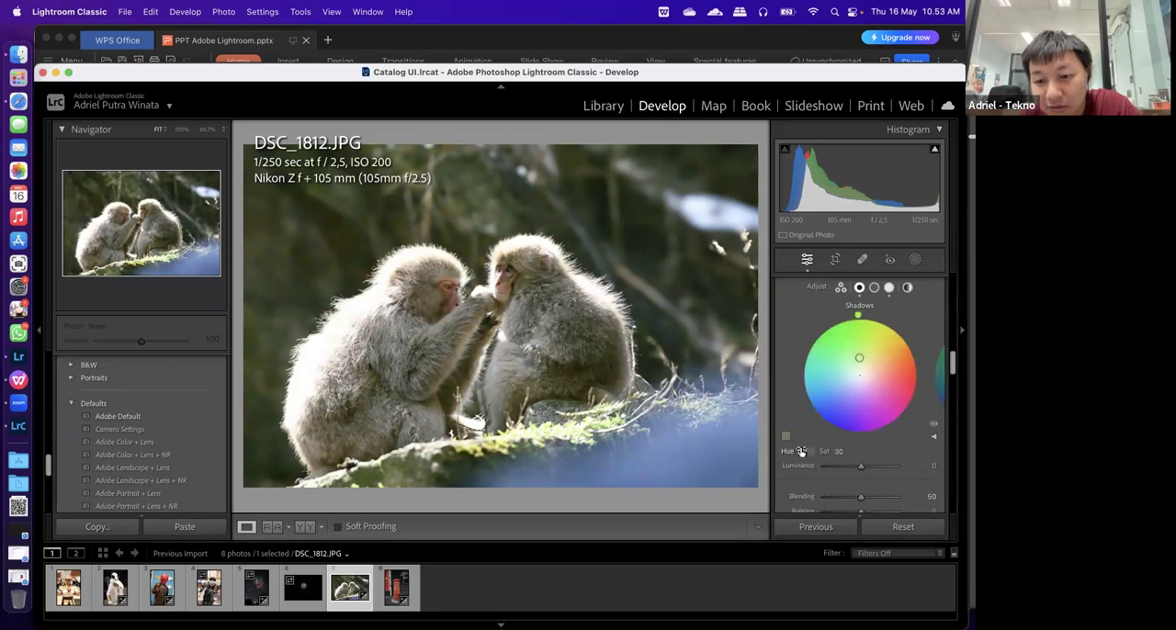
text(0)
key(Tab)
text(0)
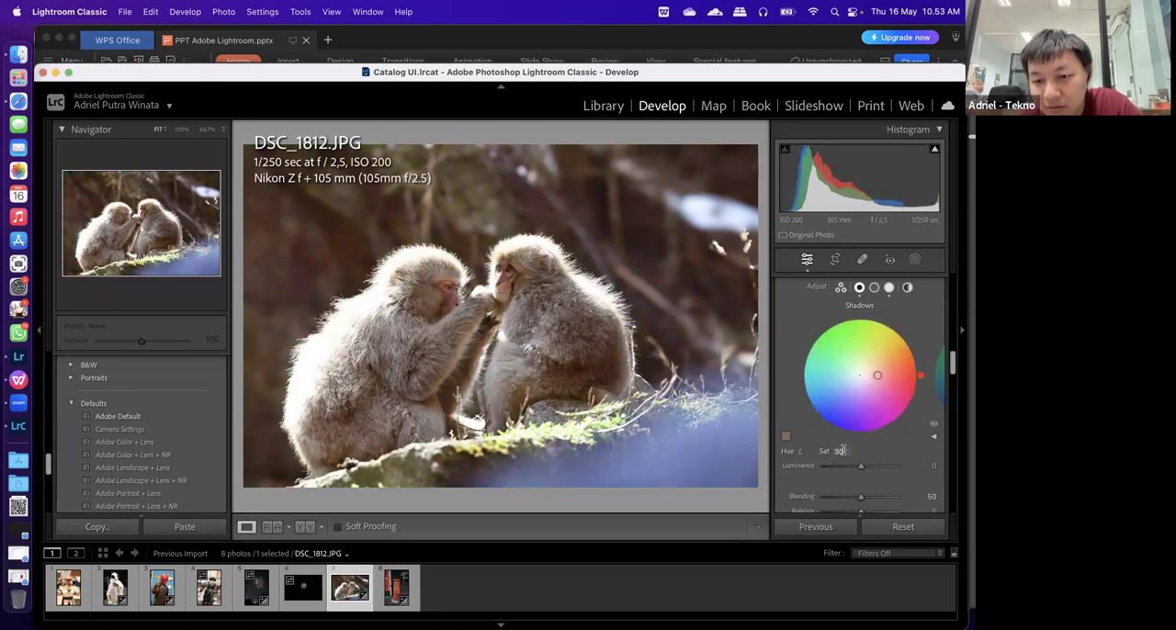
key(Return)
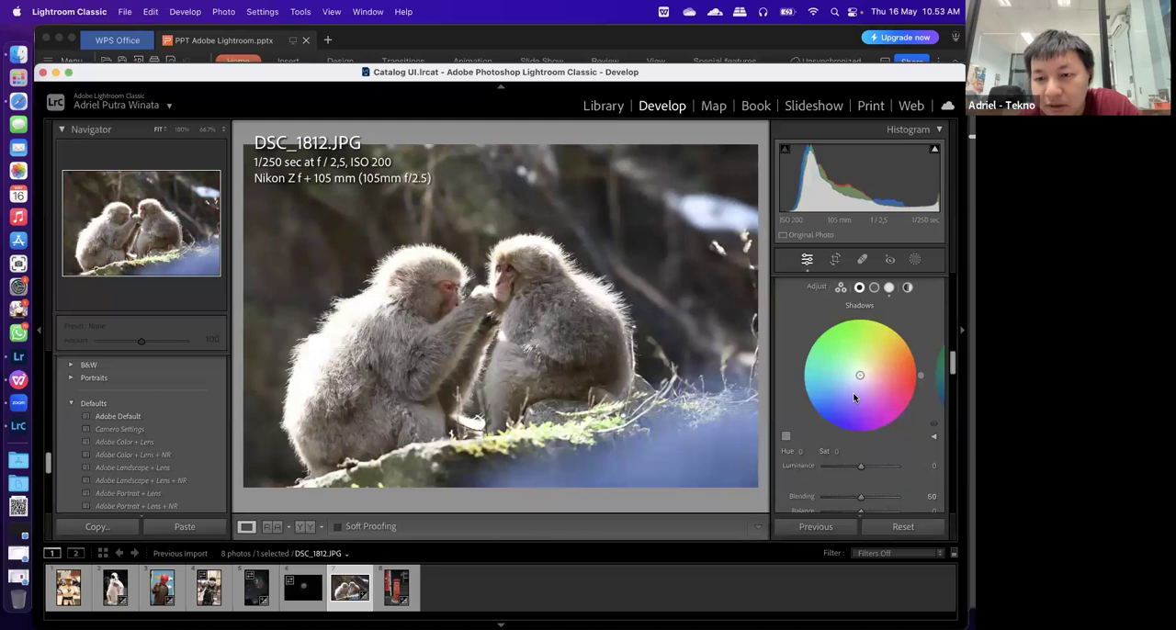
Return to the three-wheel Color Grading view and nudge the midtones tint, keeping it close to neutral
scroll(877, 395, up, 3)
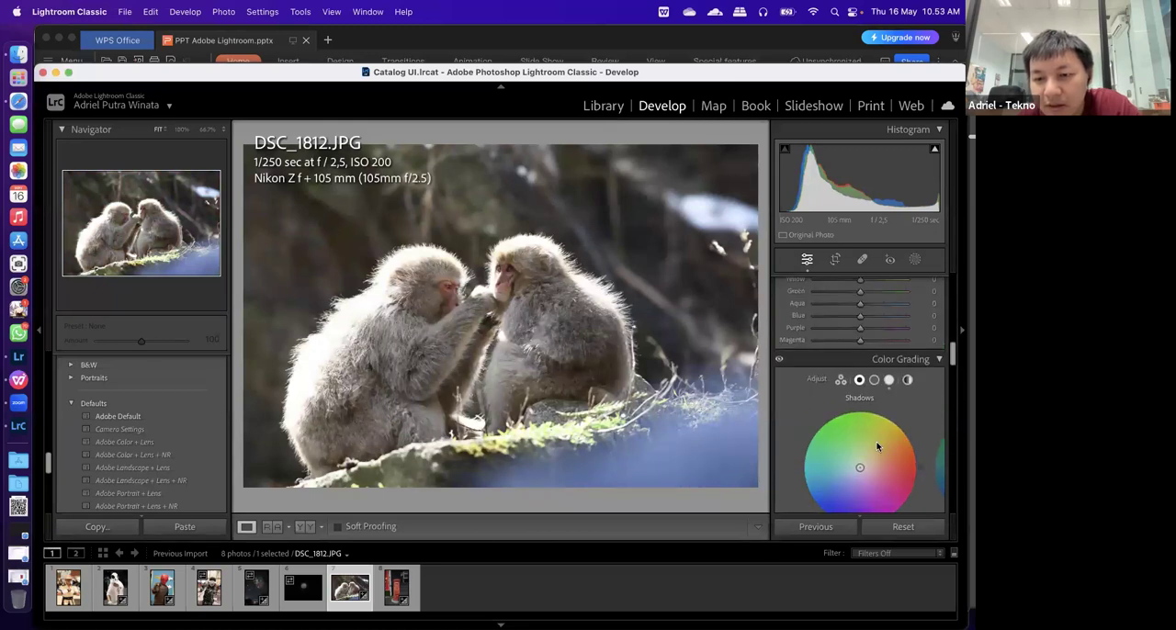
click(841, 380)
drag(855, 445, 860, 440)
Review the shadows, midtones and highlights wheels, and continue to the sharpening and noise reduction settings
scroll(783, 447, down, 1)
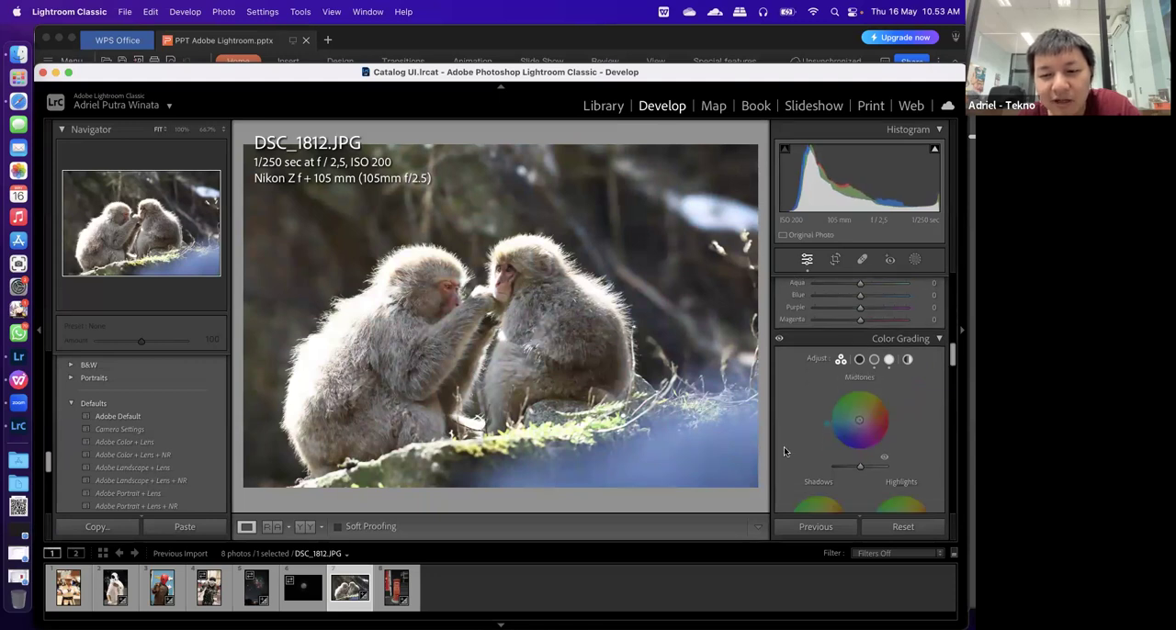
scroll(783, 446, down, 4)
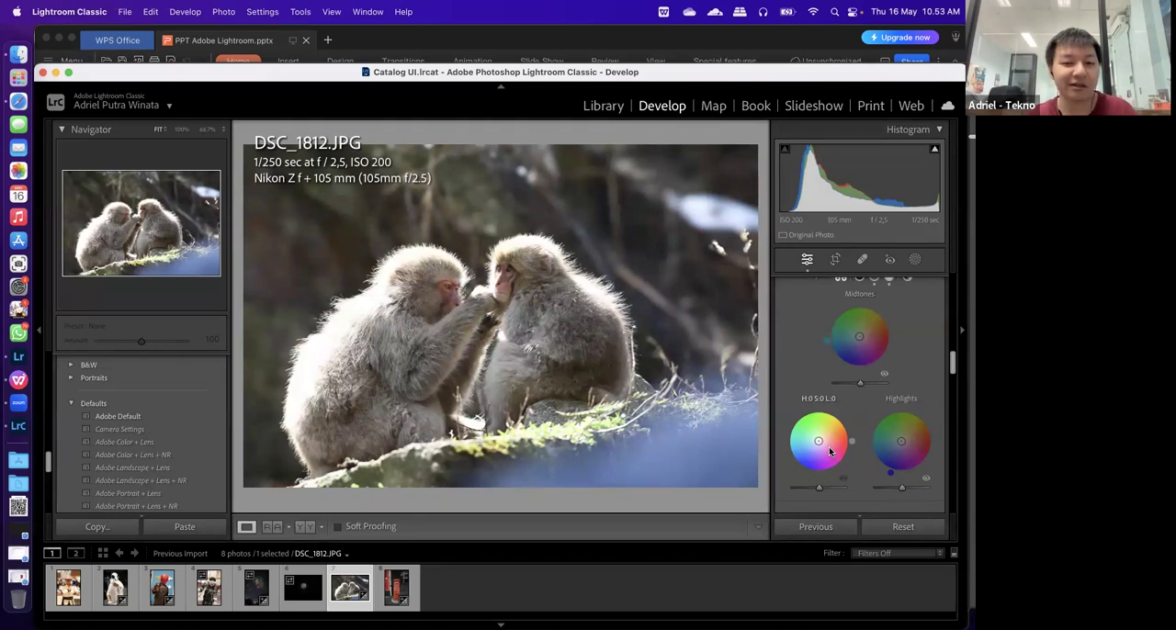
scroll(825, 387, up, 2)
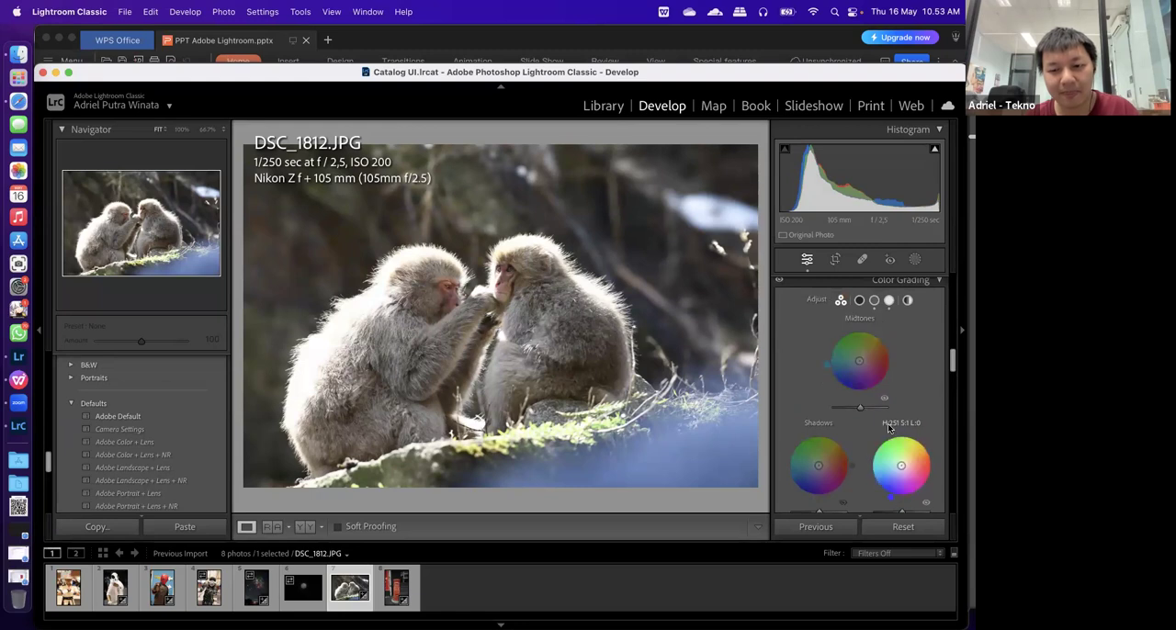
scroll(878, 432, up, 2)
scroll(879, 438, down, 2)
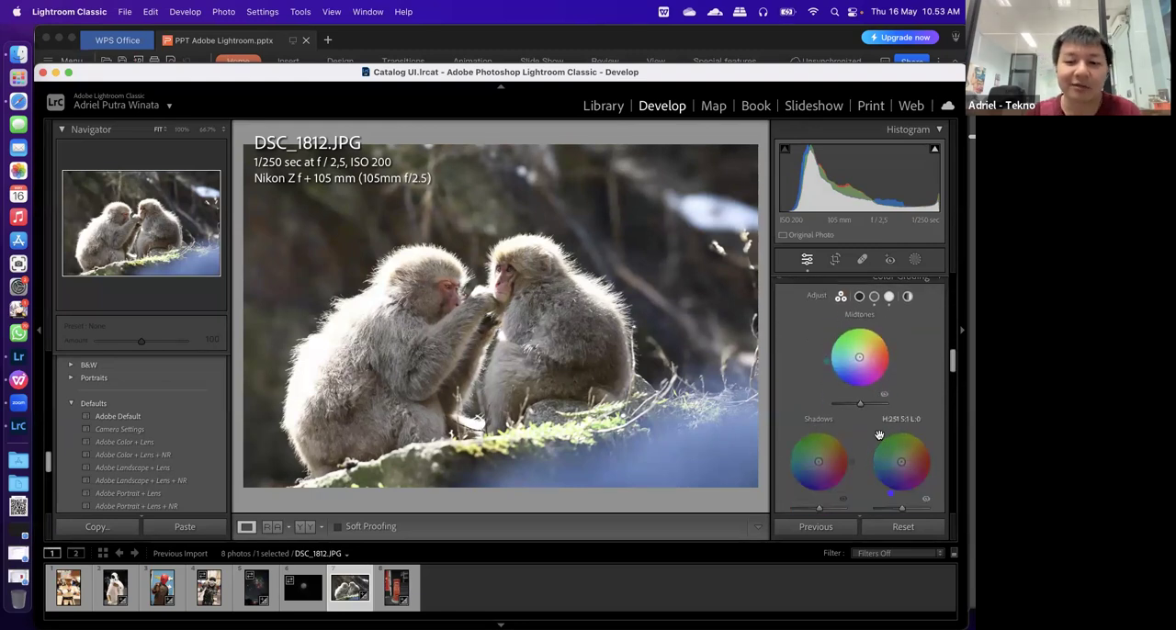
scroll(879, 435, down, 10)
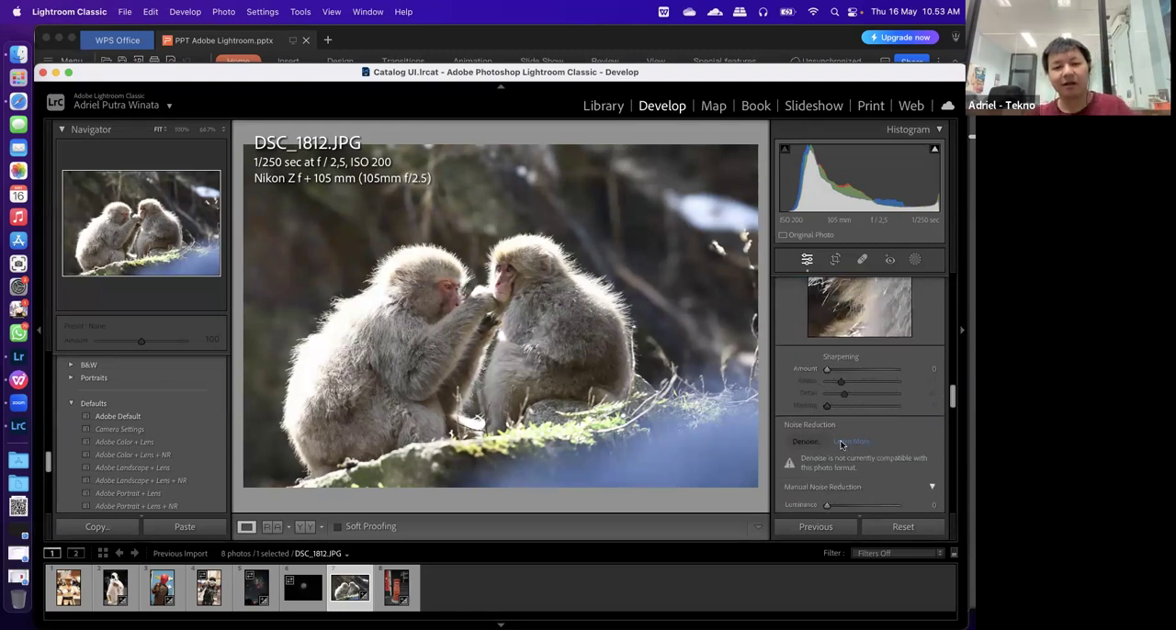
Compare sharpening amounts of 85 and 20 on the monkey's face at 100% zoom, and set the Amount to 70
scroll(889, 365, up, 2)
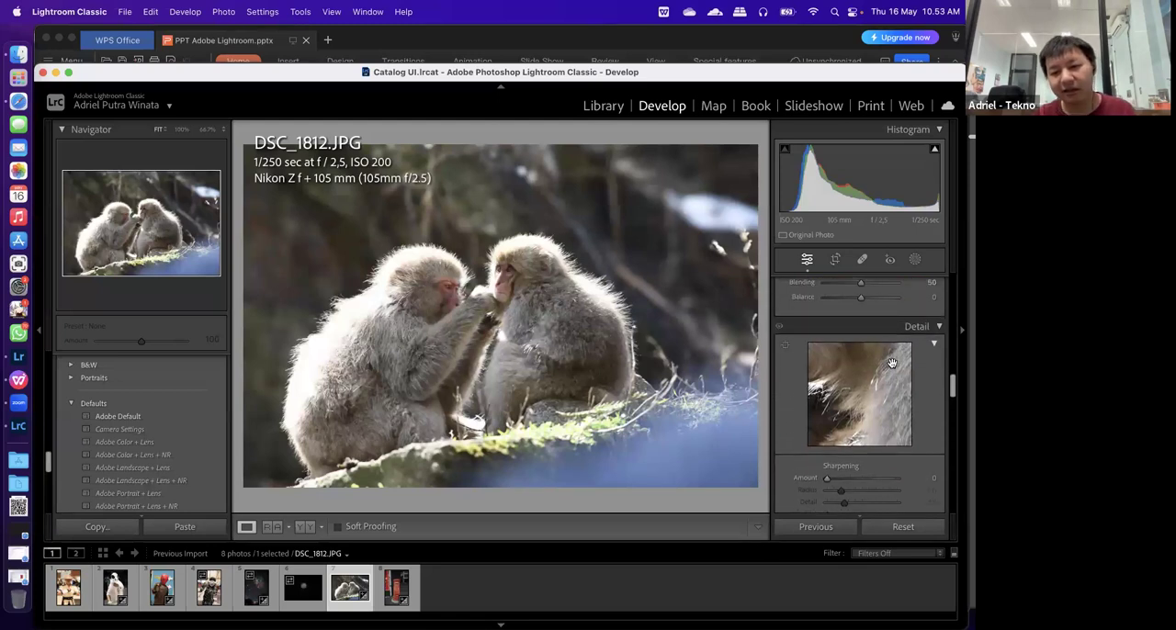
scroll(891, 364, down, 3)
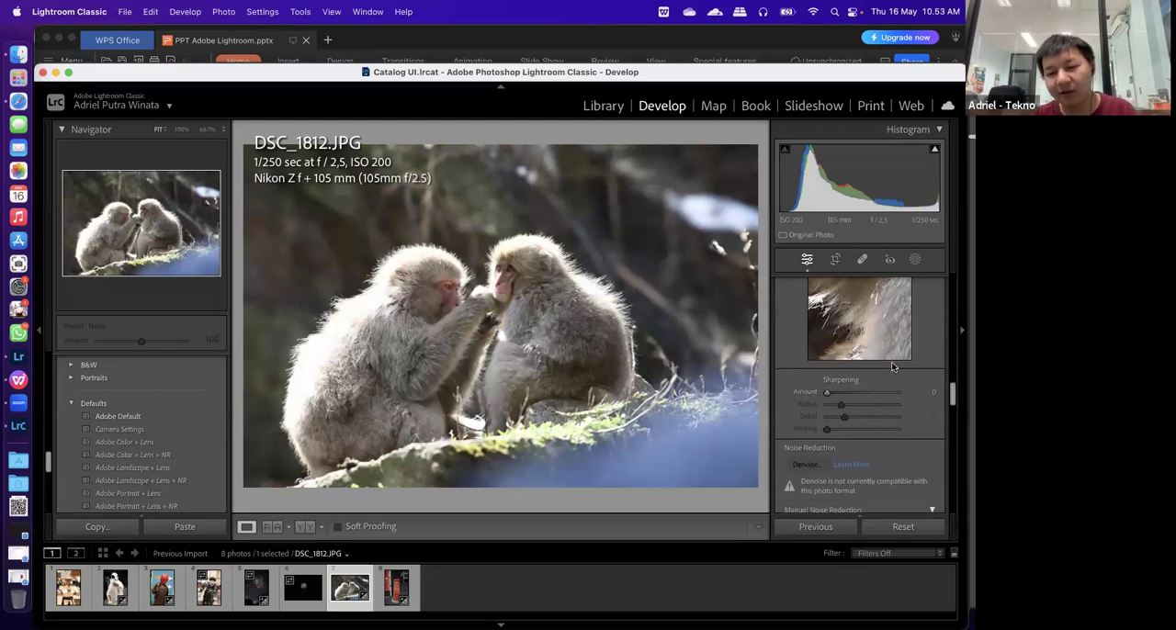
scroll(882, 367, down, 3)
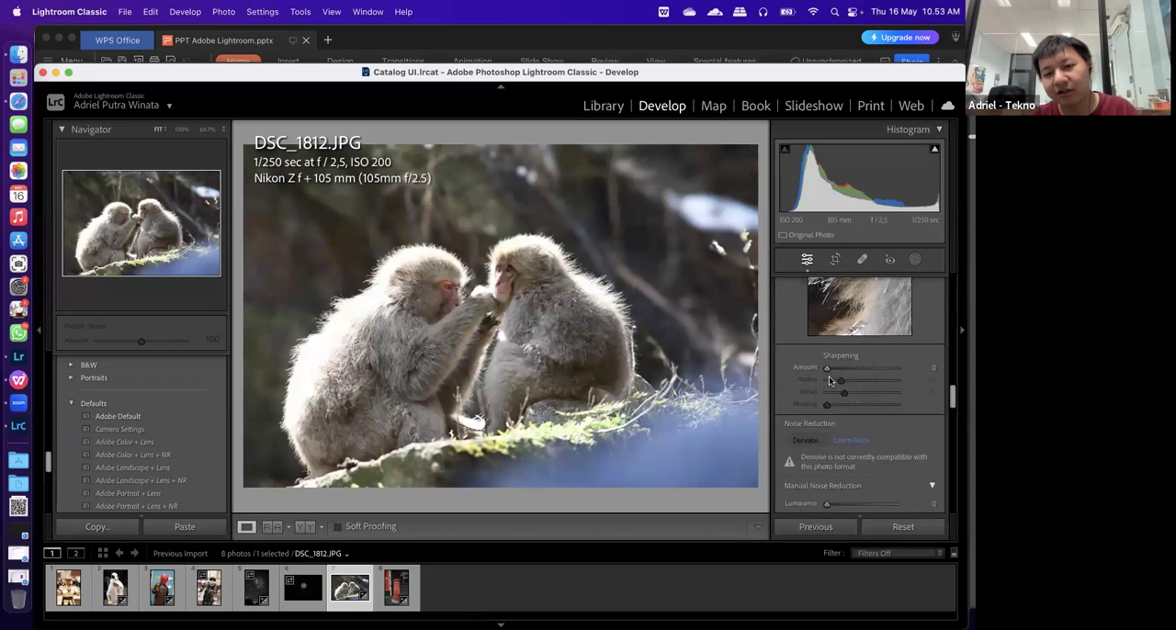
scroll(829, 379, up, 2)
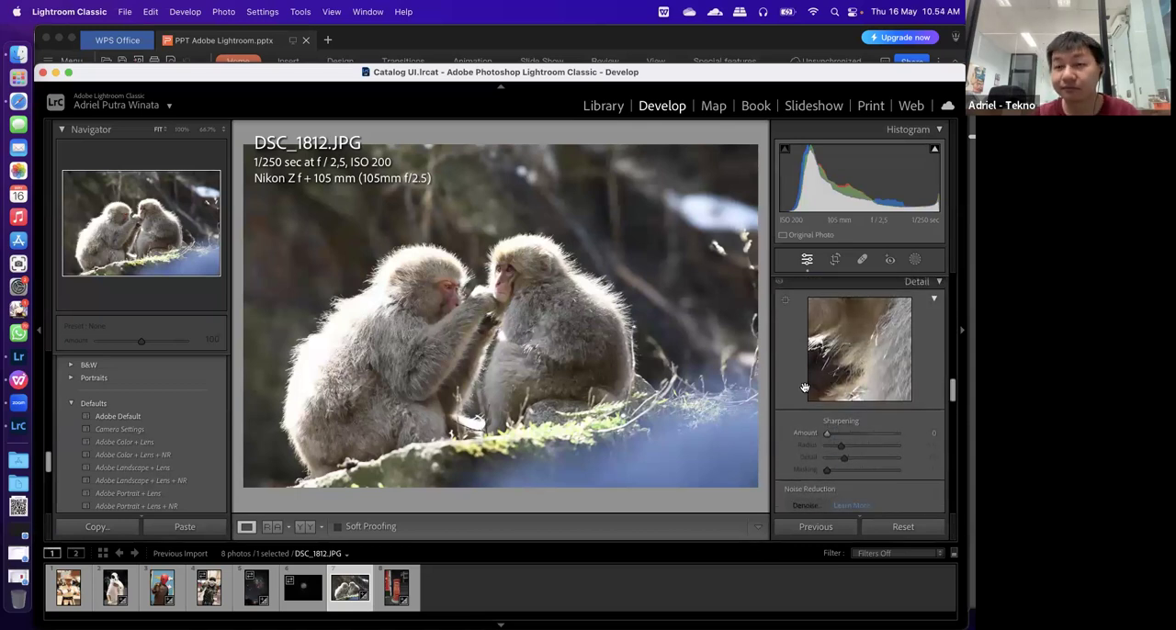
click(507, 272)
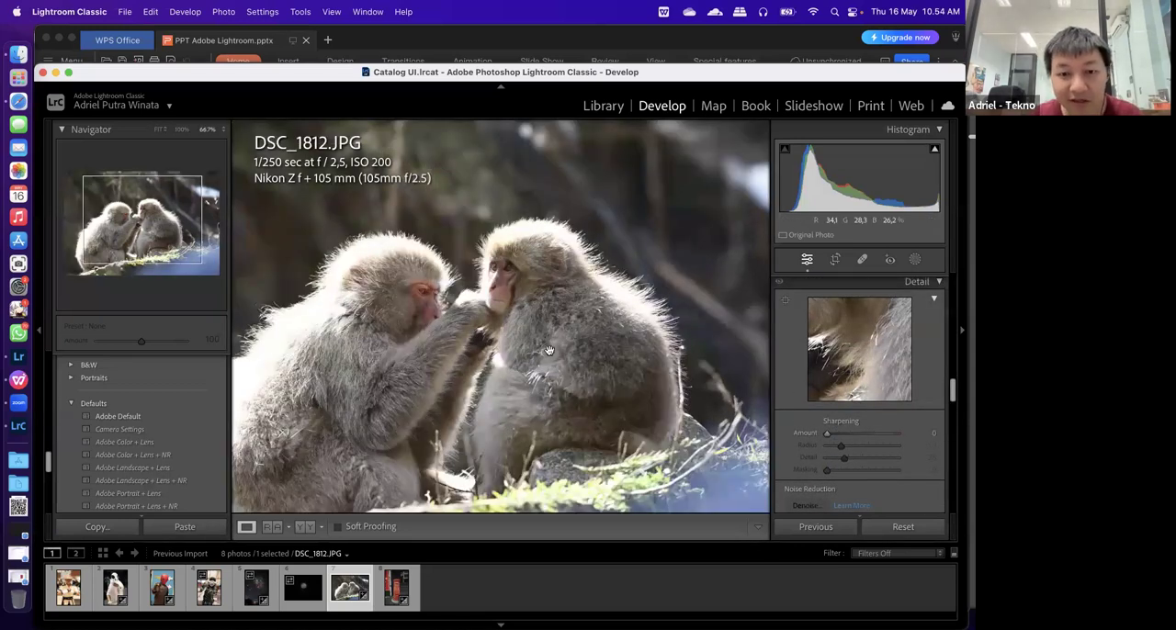
click(181, 130)
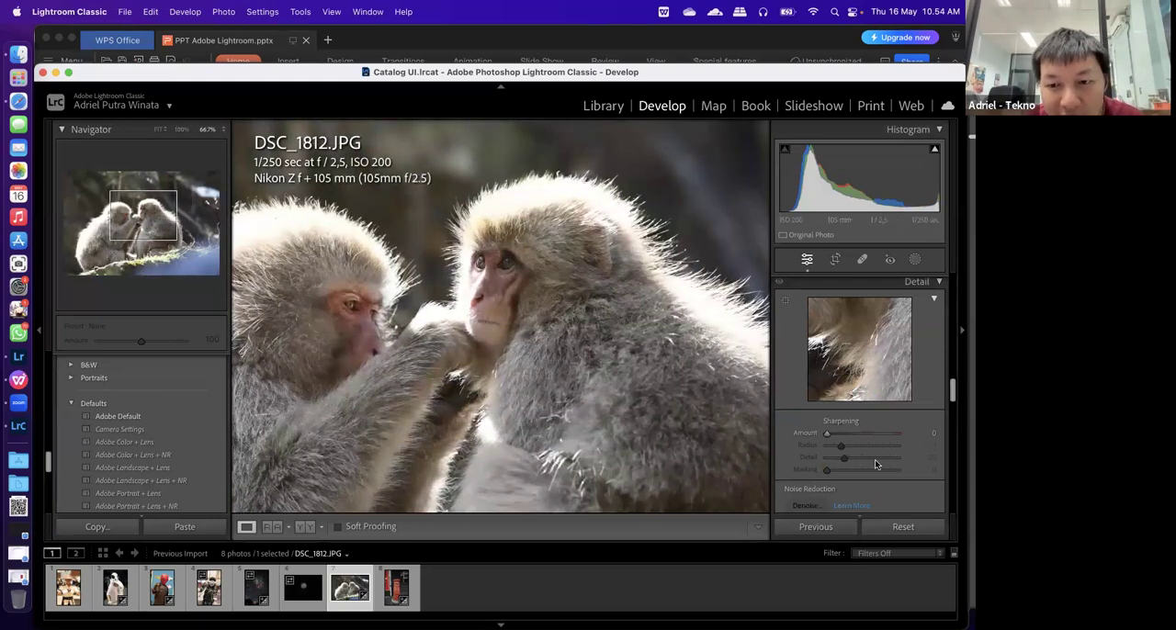
key(super+equal)
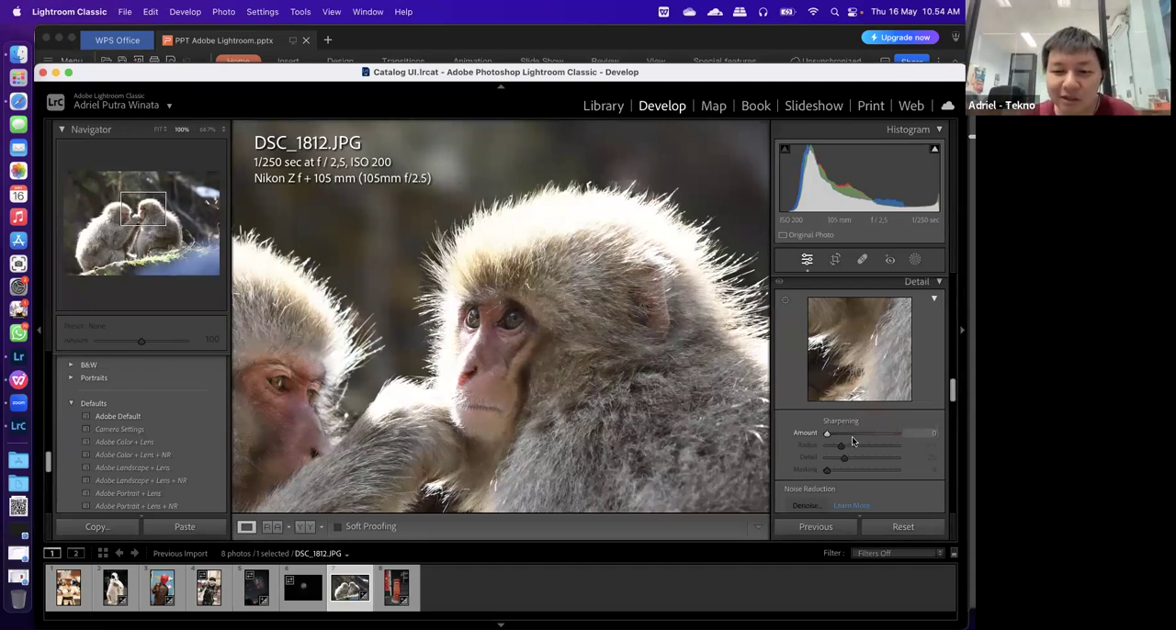
drag(870, 433, 866, 433)
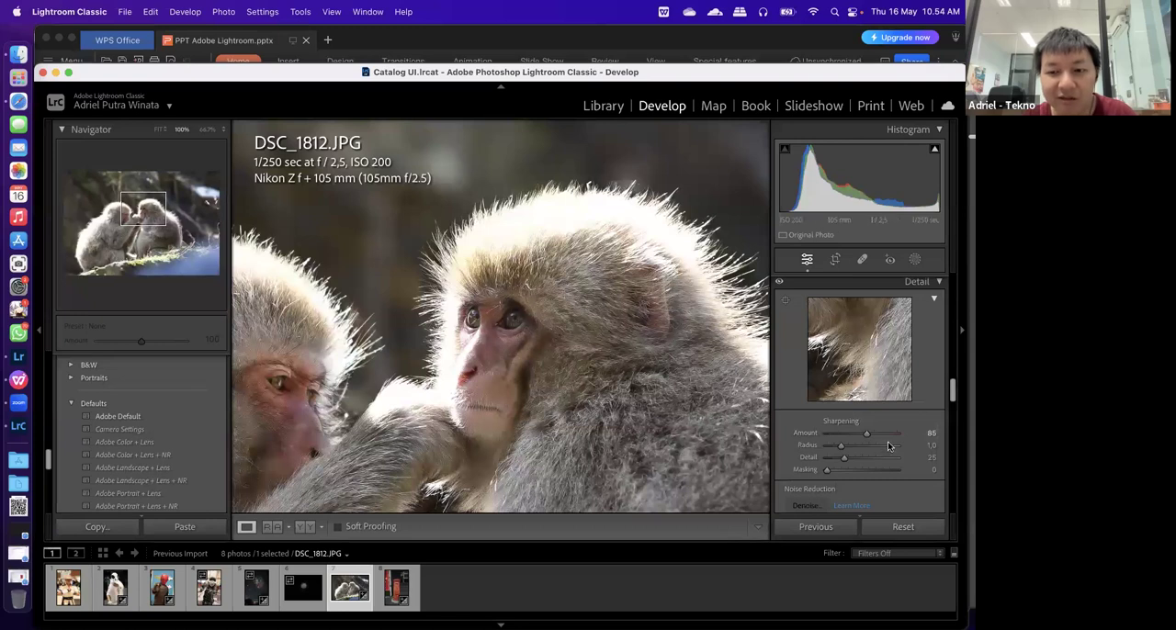
drag(865, 432, 863, 435)
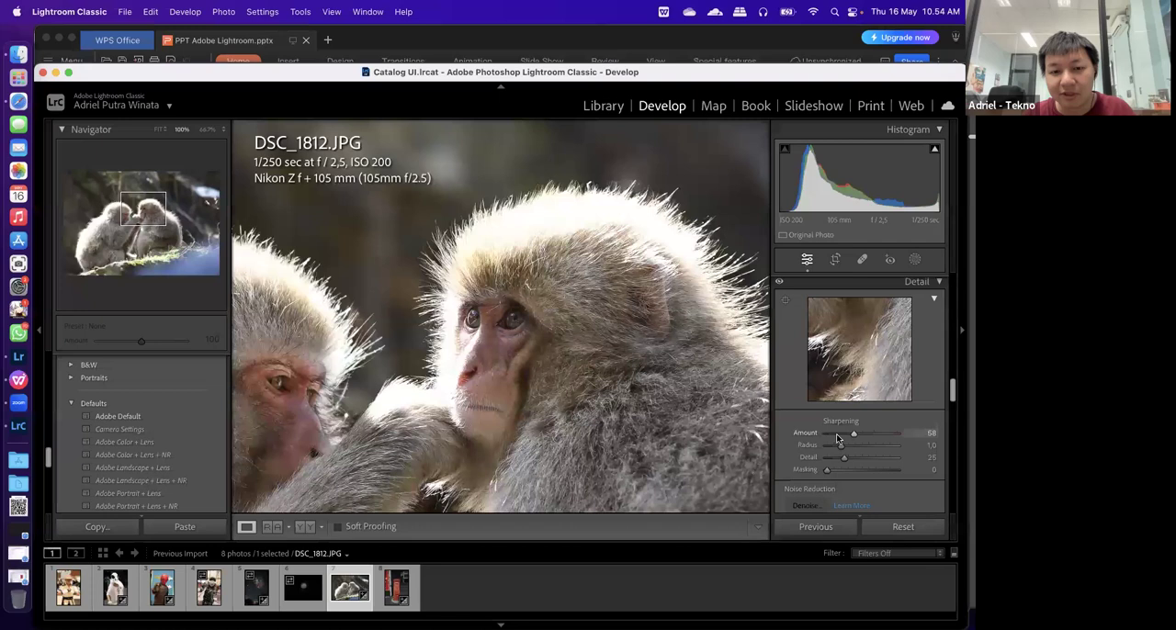
drag(853, 433, 836, 433)
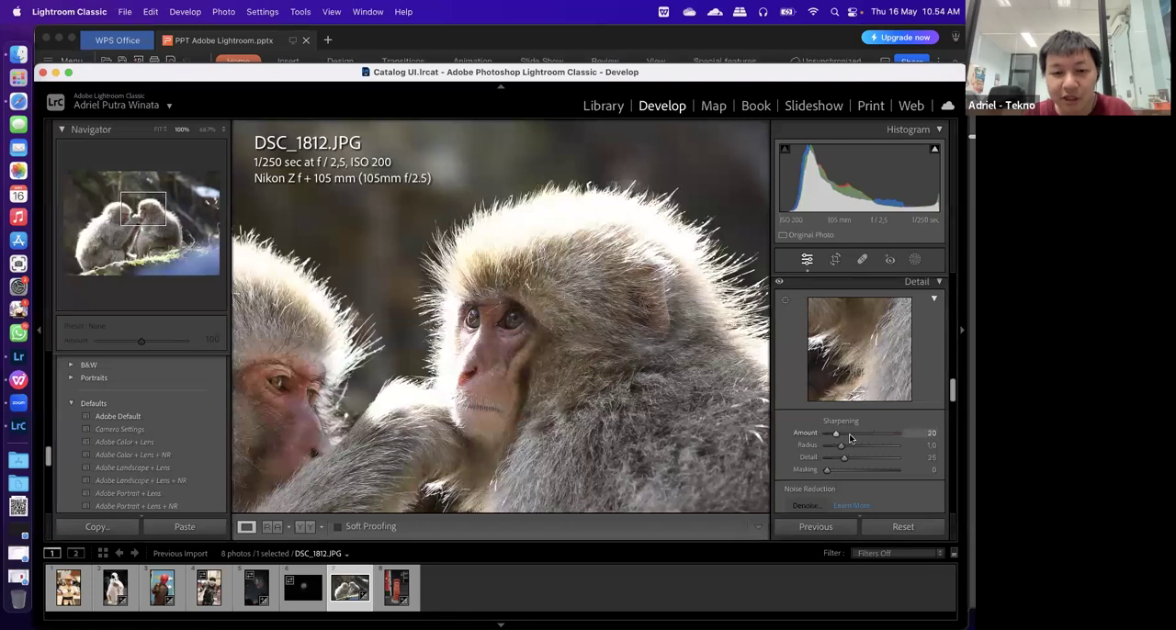
drag(860, 432, 859, 433)
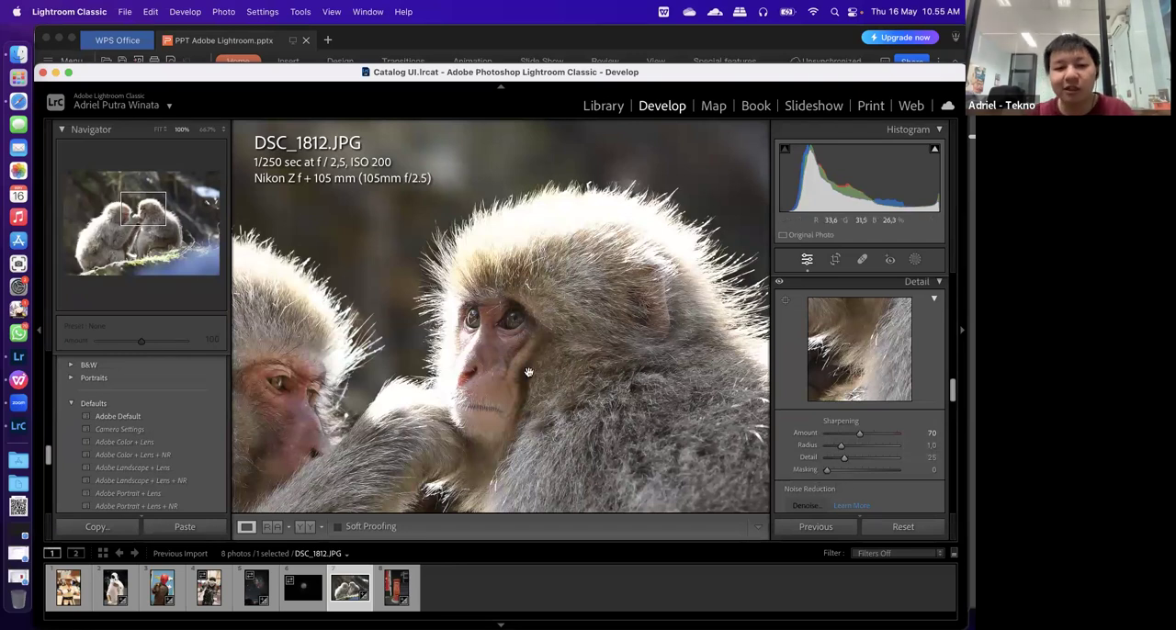
Try a sharpening Masking of 50 using the black-and-white mask preview, and reset it to 0
click(631, 419)
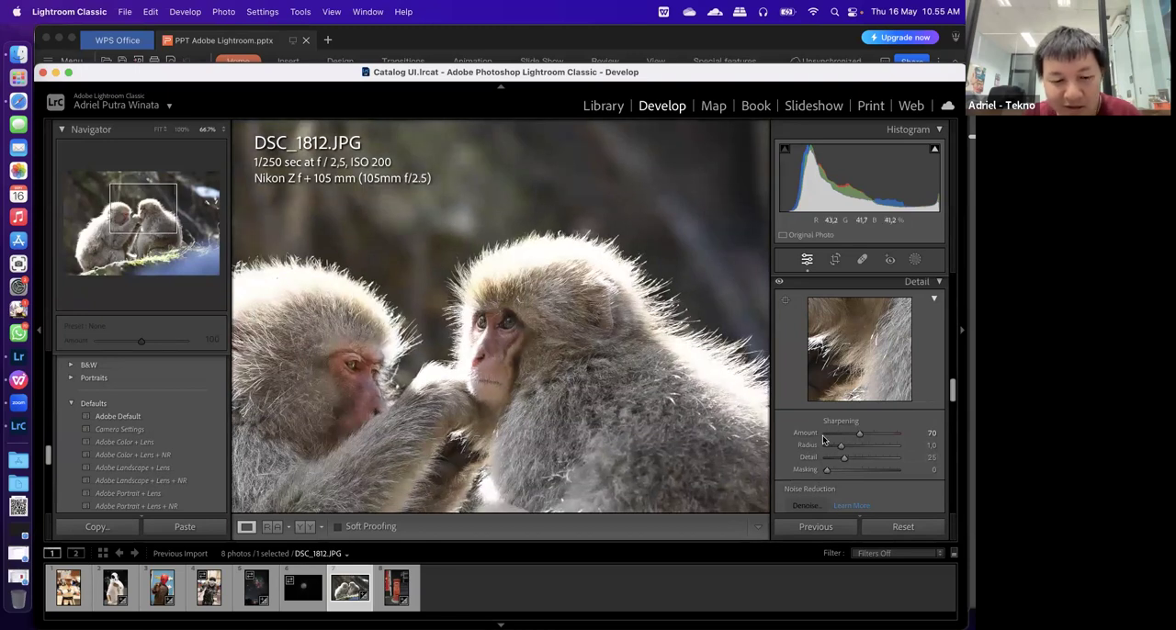
drag(827, 470, 792, 469)
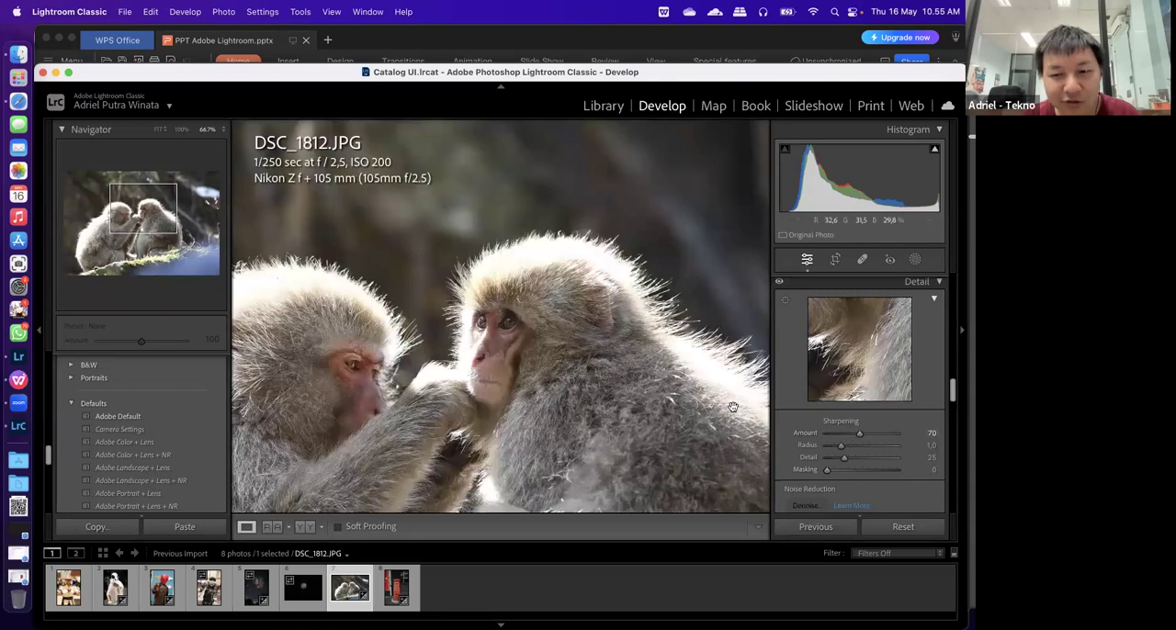
alt+click(816, 475)
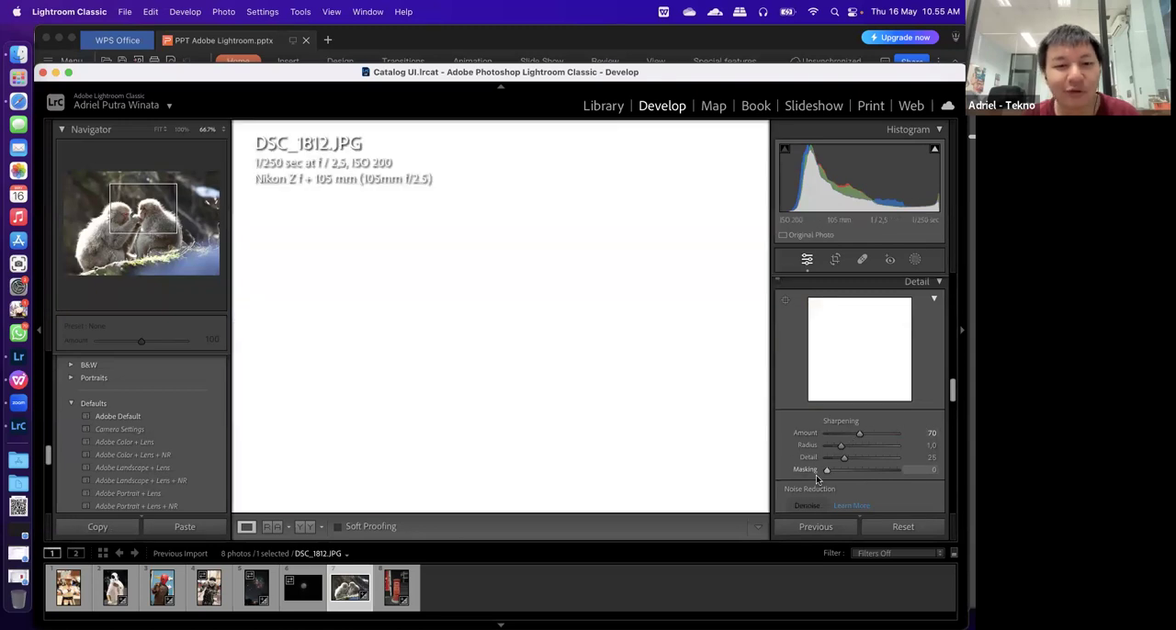
drag(815, 475, 864, 474)
alt+click(827, 472)
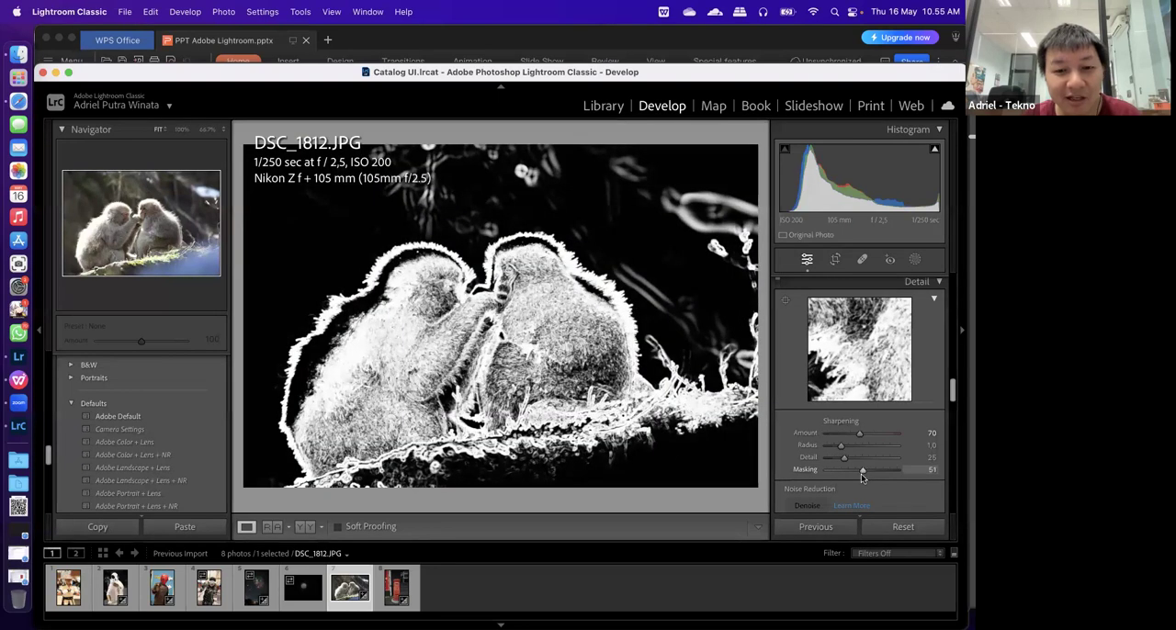
alt+drag(862, 473, 861, 473)
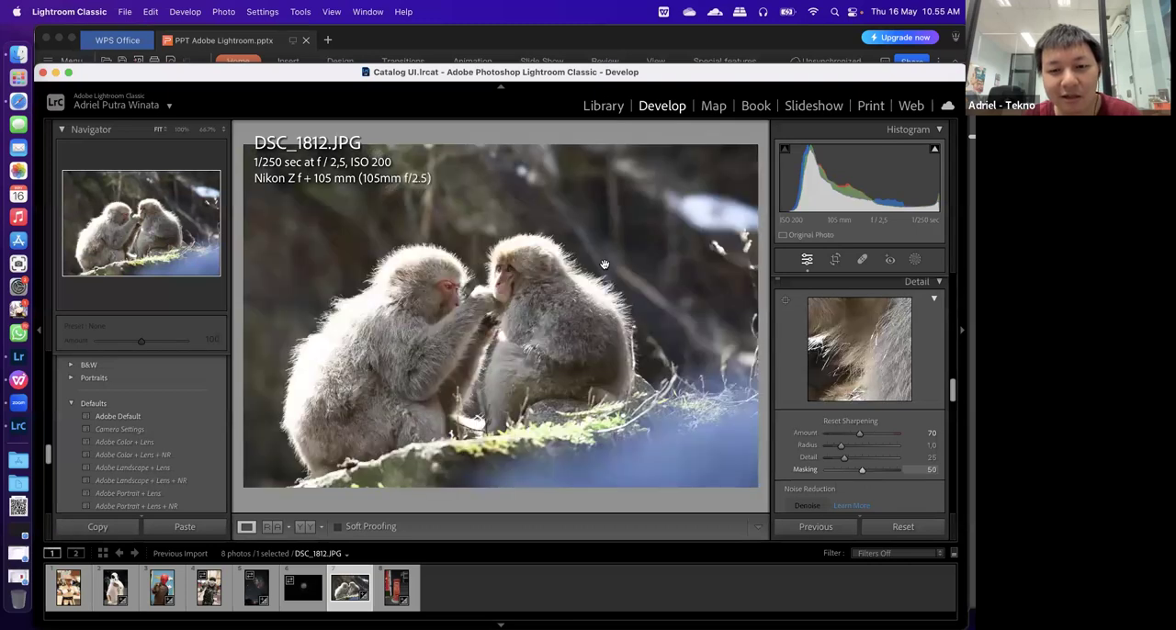
click(393, 336)
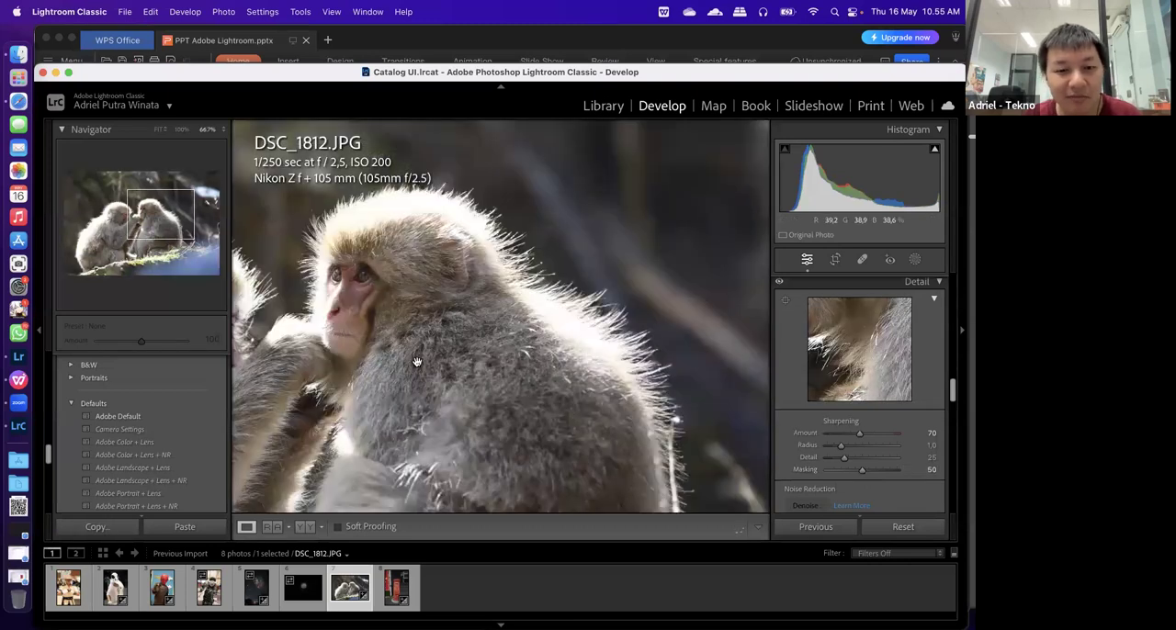
double_click(861, 470)
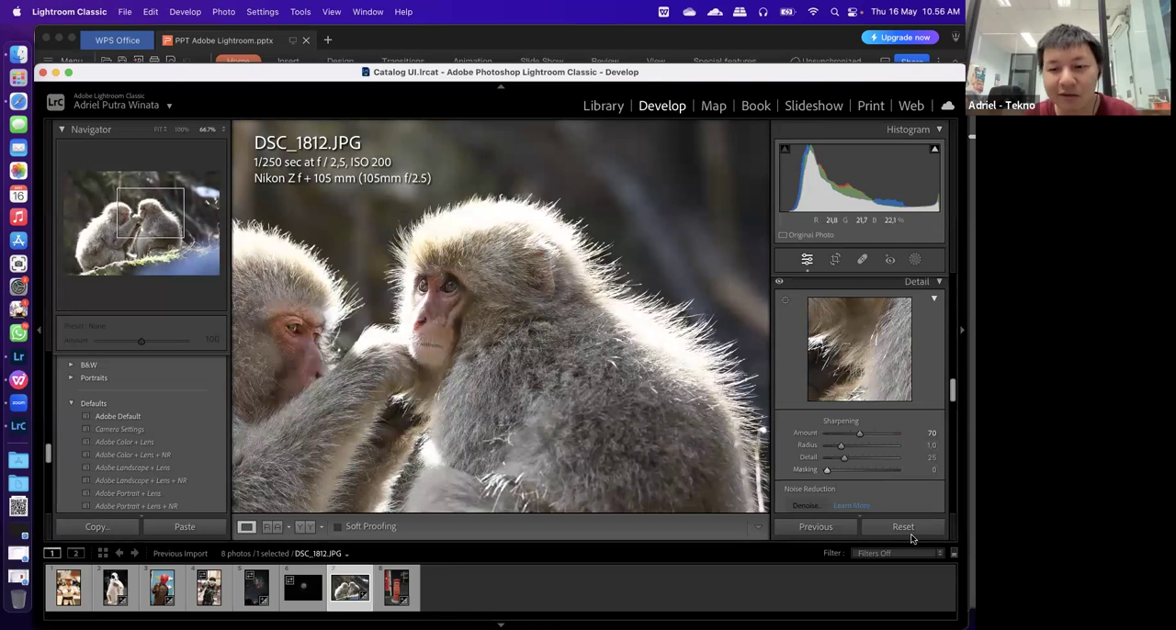
Set the sharpening Masking to 63 and check the result on the whole monkey photo
alt+click(825, 472)
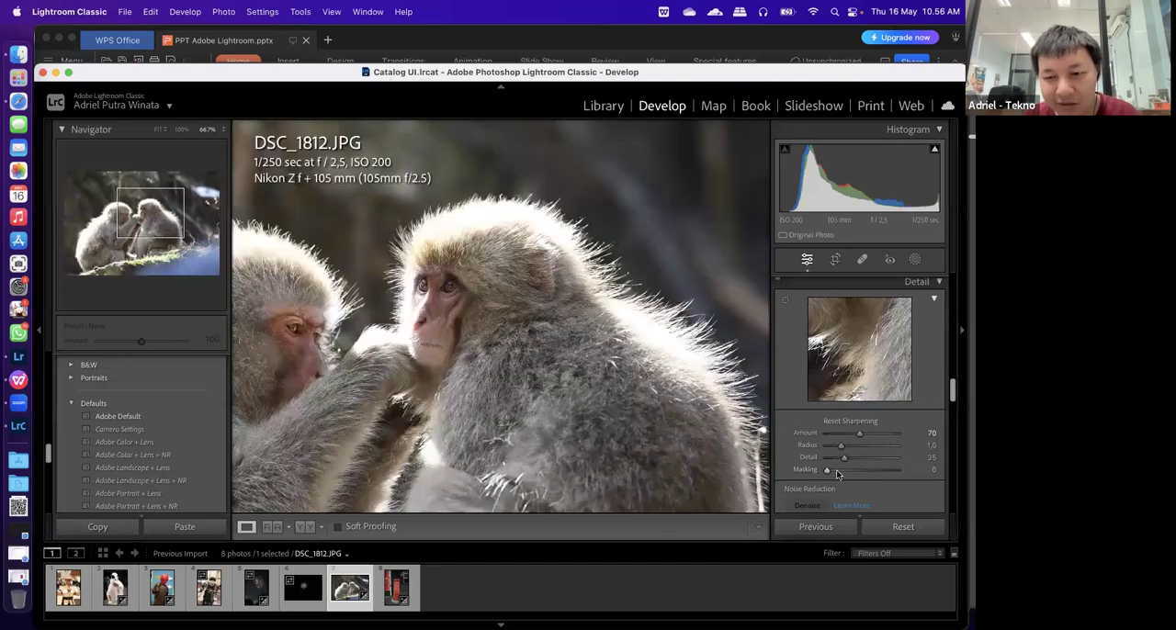
drag(829, 469, 871, 474)
drag(515, 272, 515, 413)
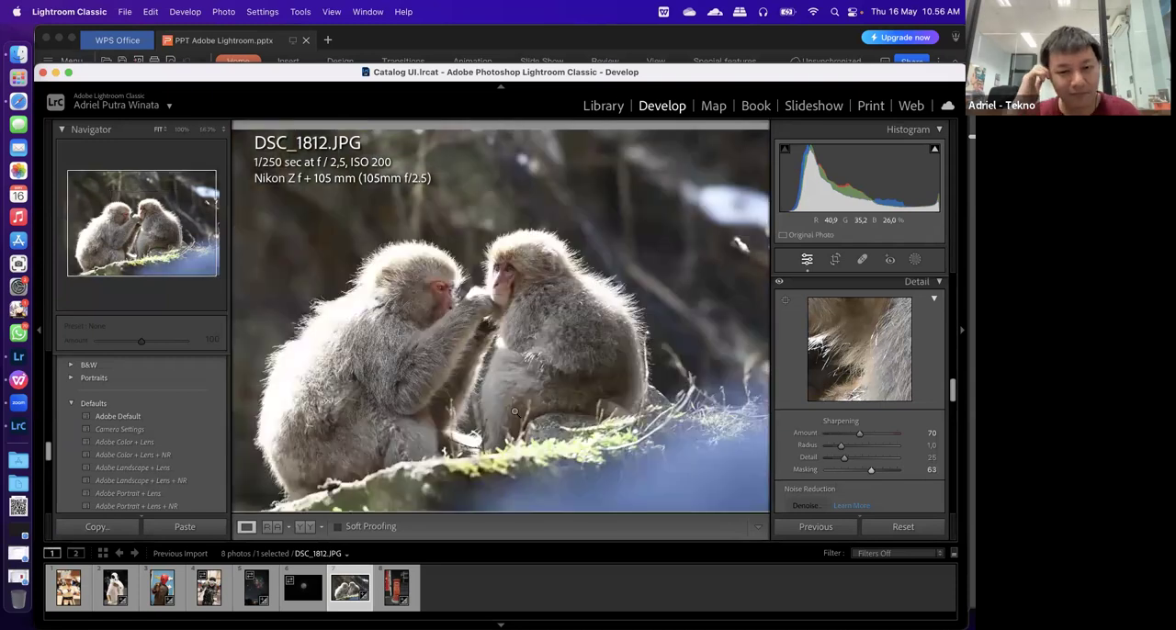
click(515, 413)
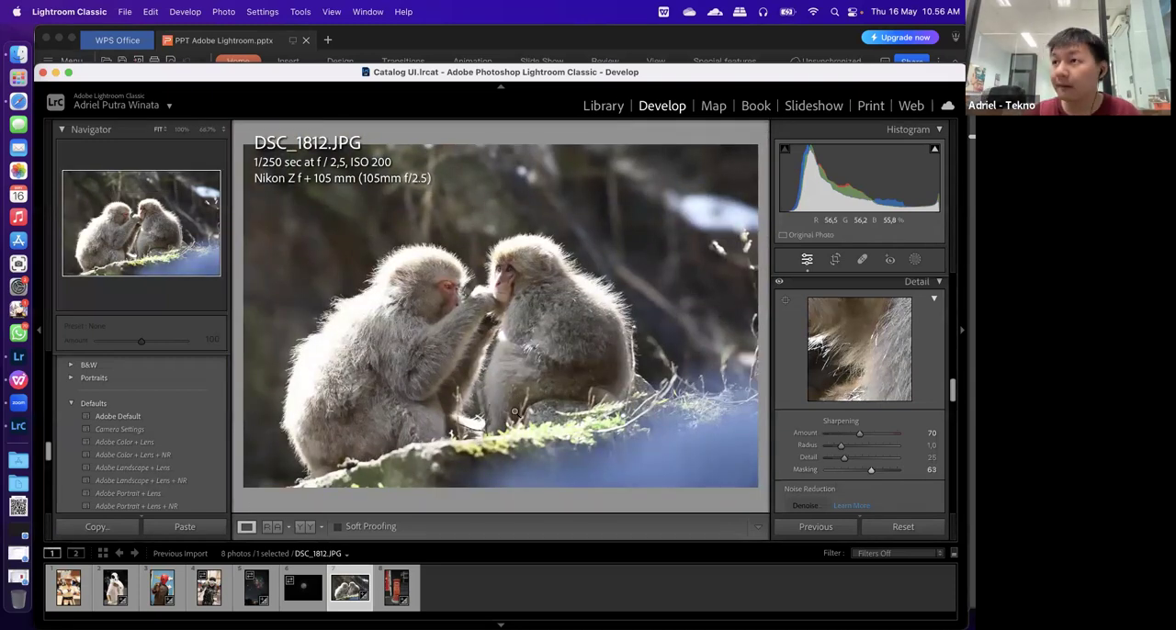
Open DSC_0049.NEF and examine the noise in the night sky and dark building at close zoom
scroll(874, 485, down, 3)
scroll(813, 462, down, 3)
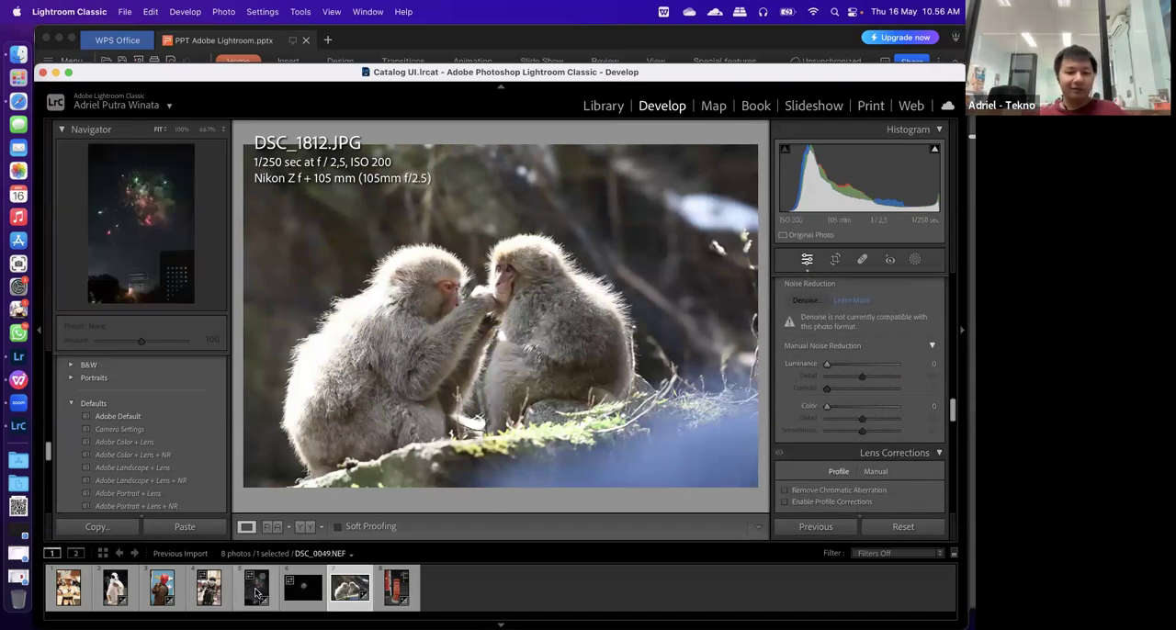
click(258, 593)
click(547, 417)
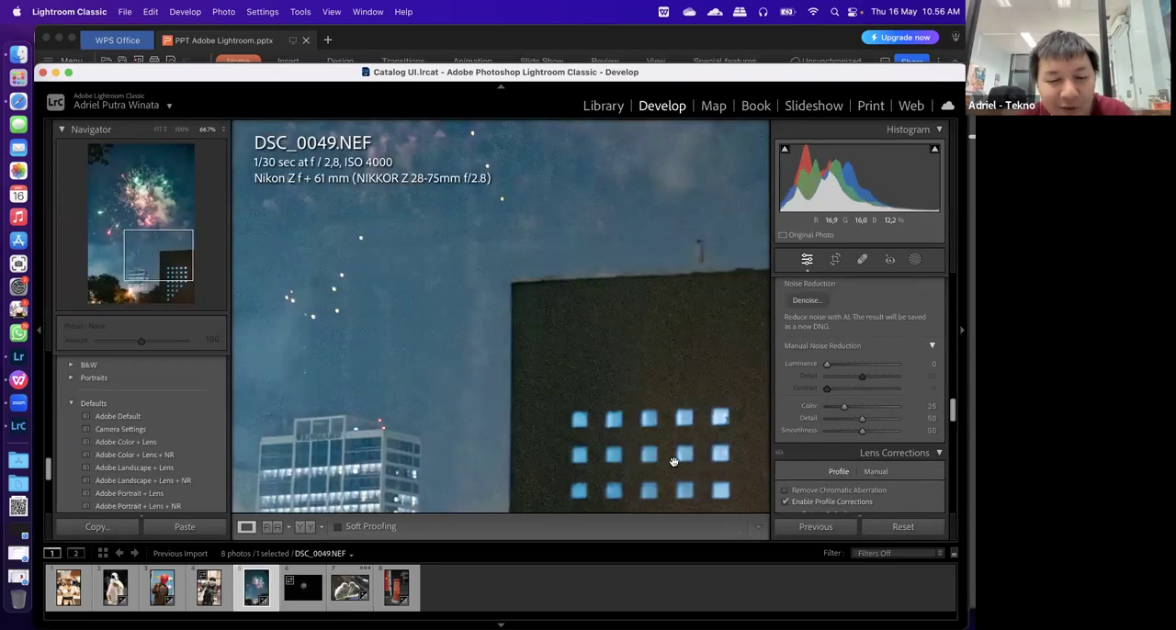
drag(606, 251, 554, 166)
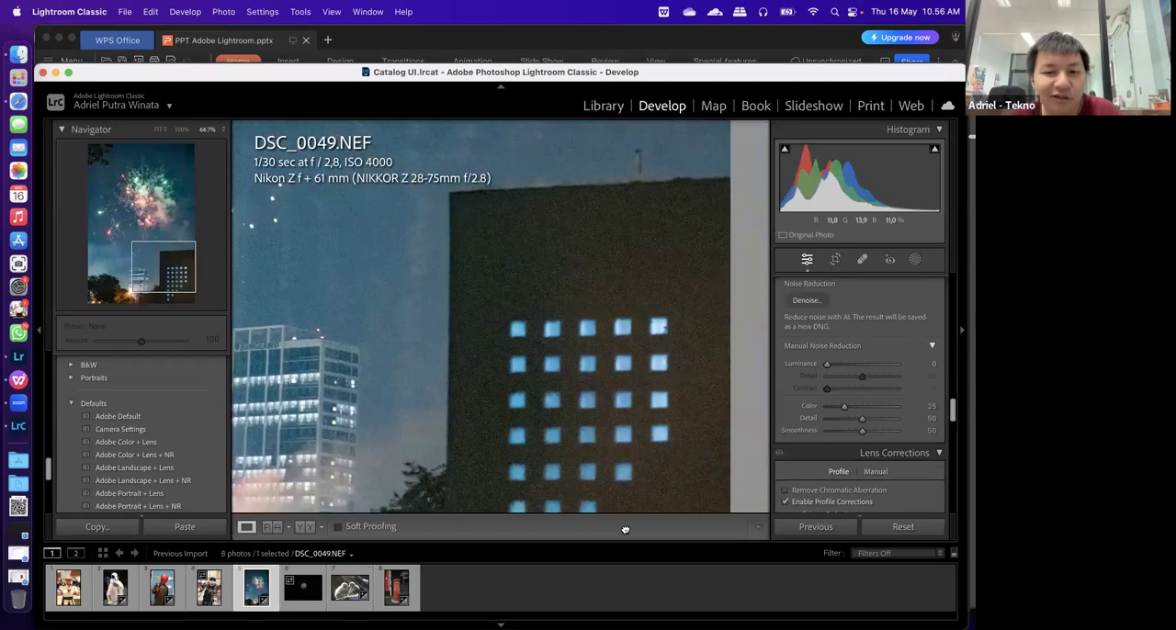
drag(533, 379, 522, 338)
drag(502, 561, 284, 420)
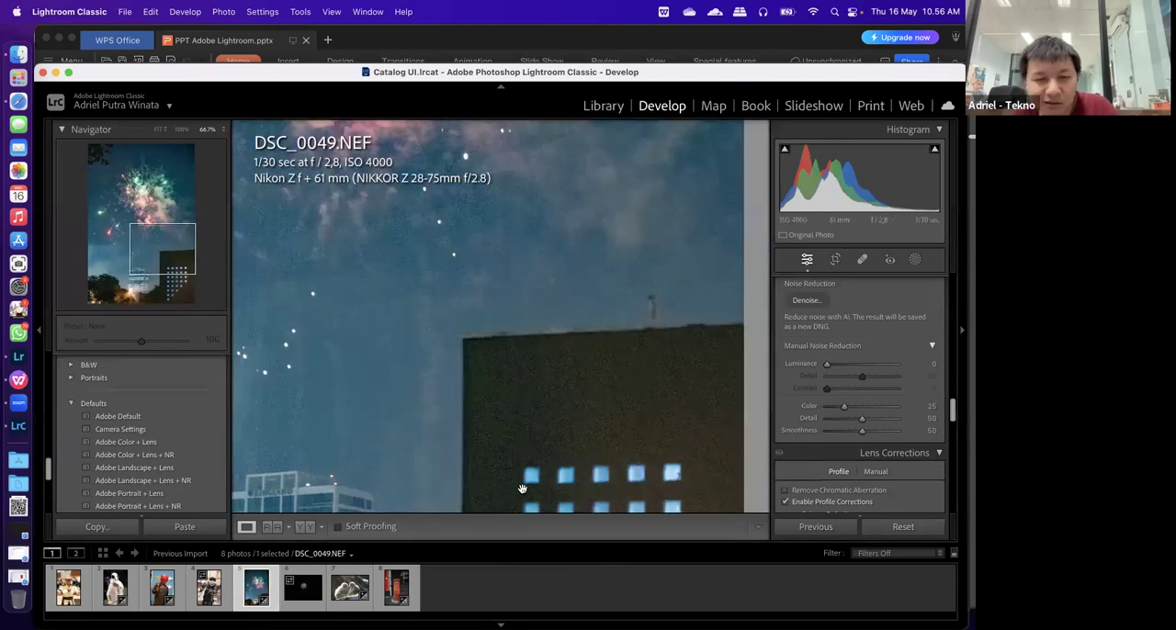
scroll(875, 479, down, 2)
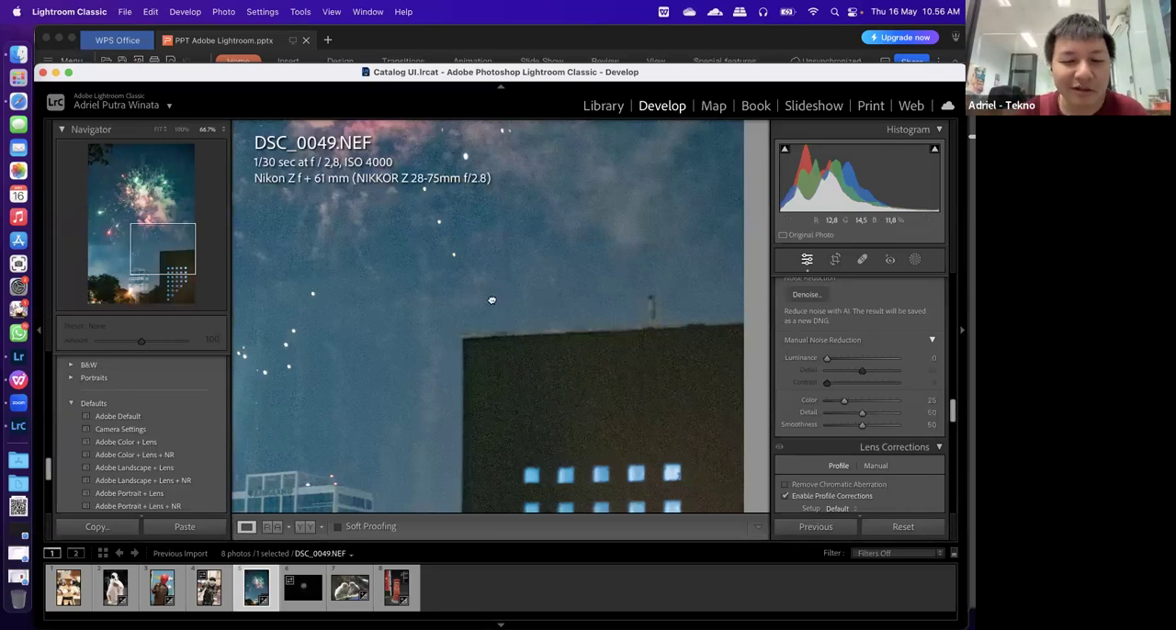
drag(509, 397, 524, 296)
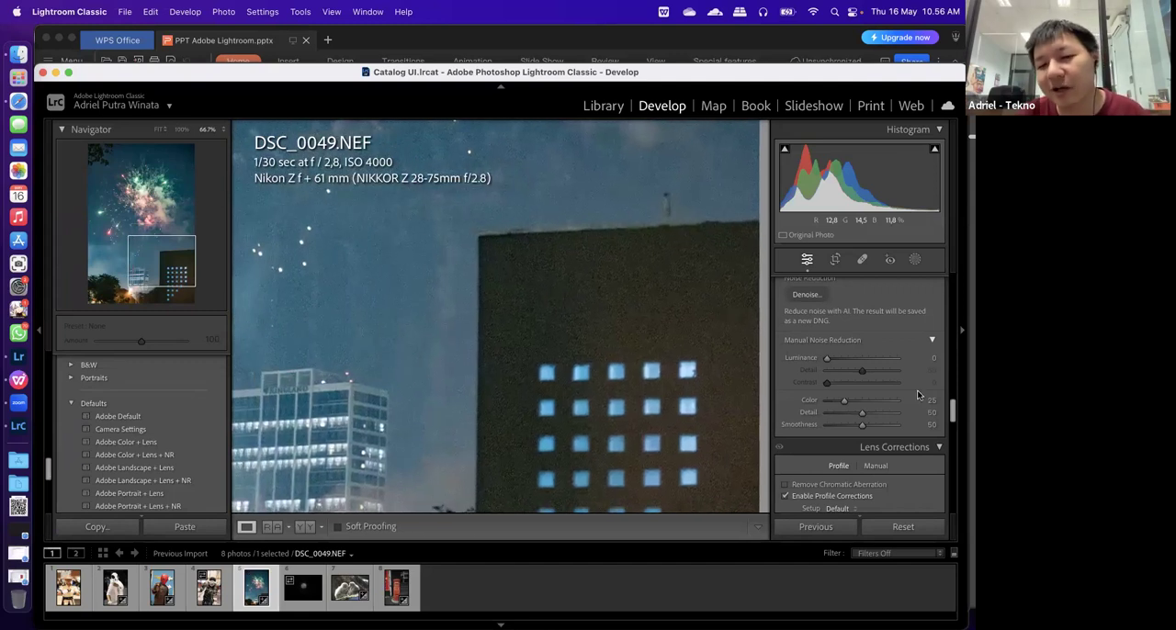
Denoise DSC_0049.NEF at an amount of 70, comparing the preview with and without Enhance, and create the stacked enhanced DNG
scroll(918, 395, up, 2)
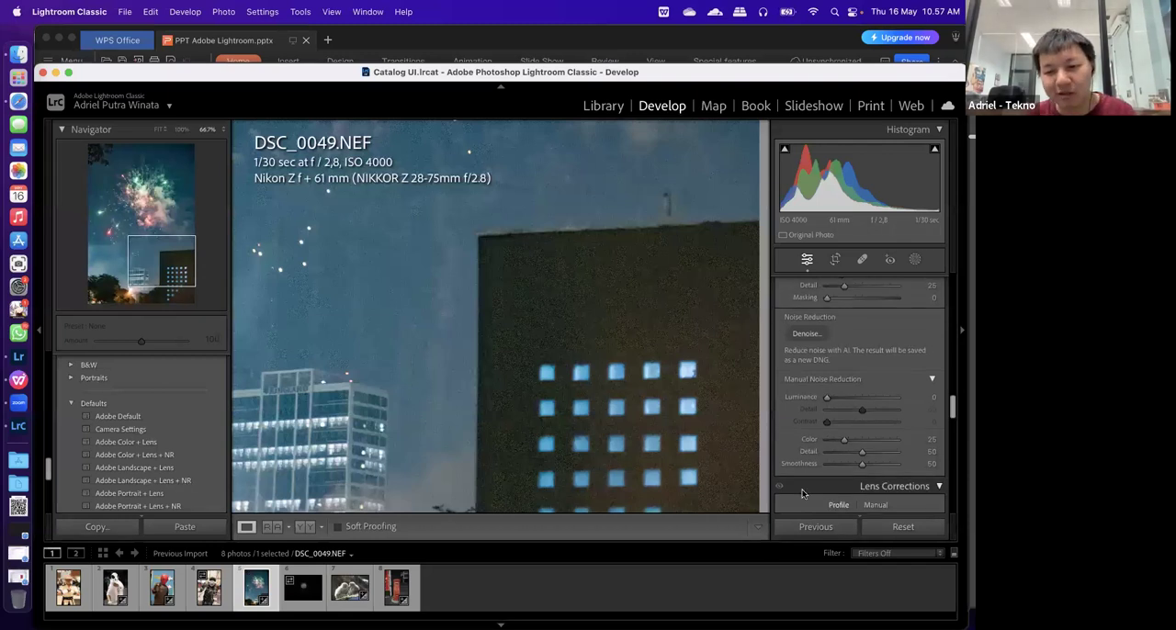
scroll(824, 371, down, 3)
scroll(847, 341, up, 2)
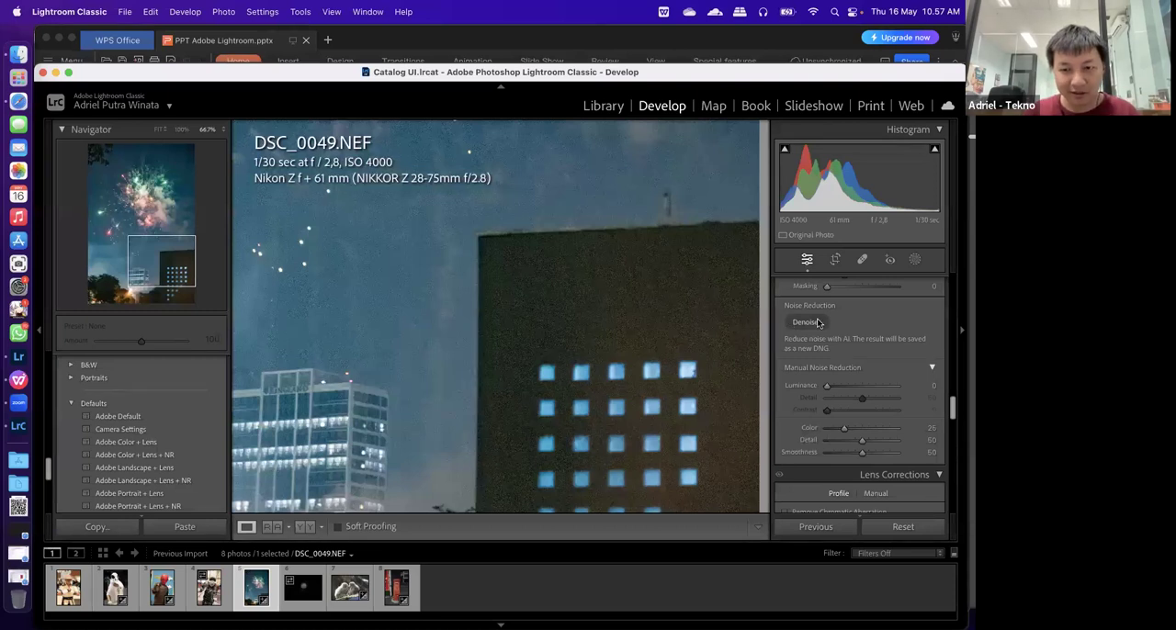
click(821, 325)
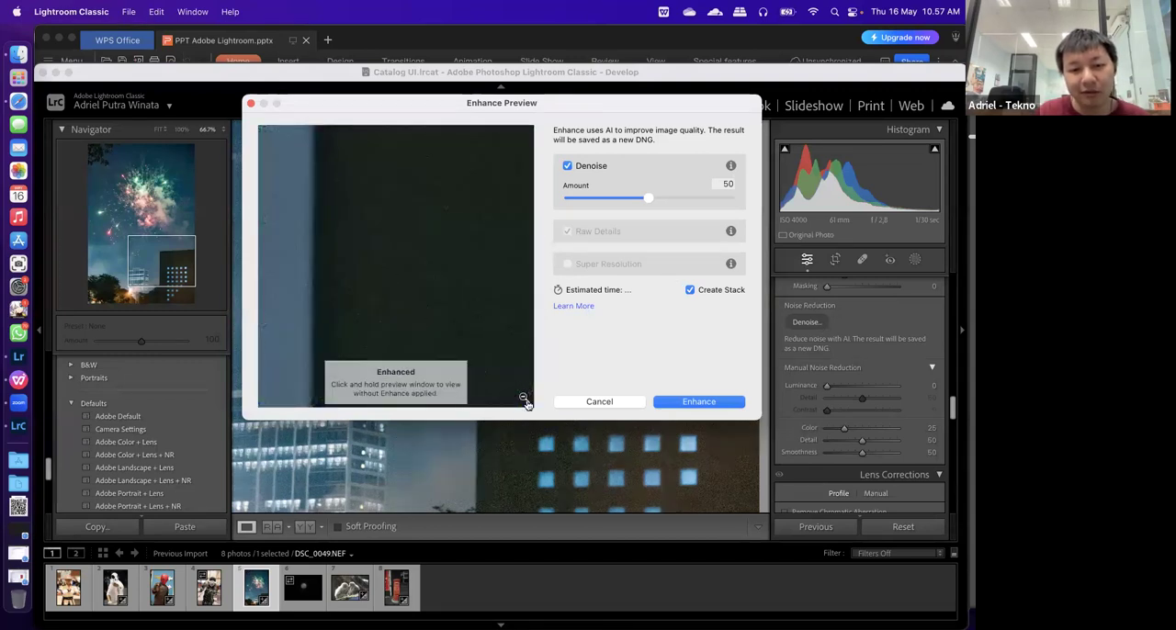
click(382, 288)
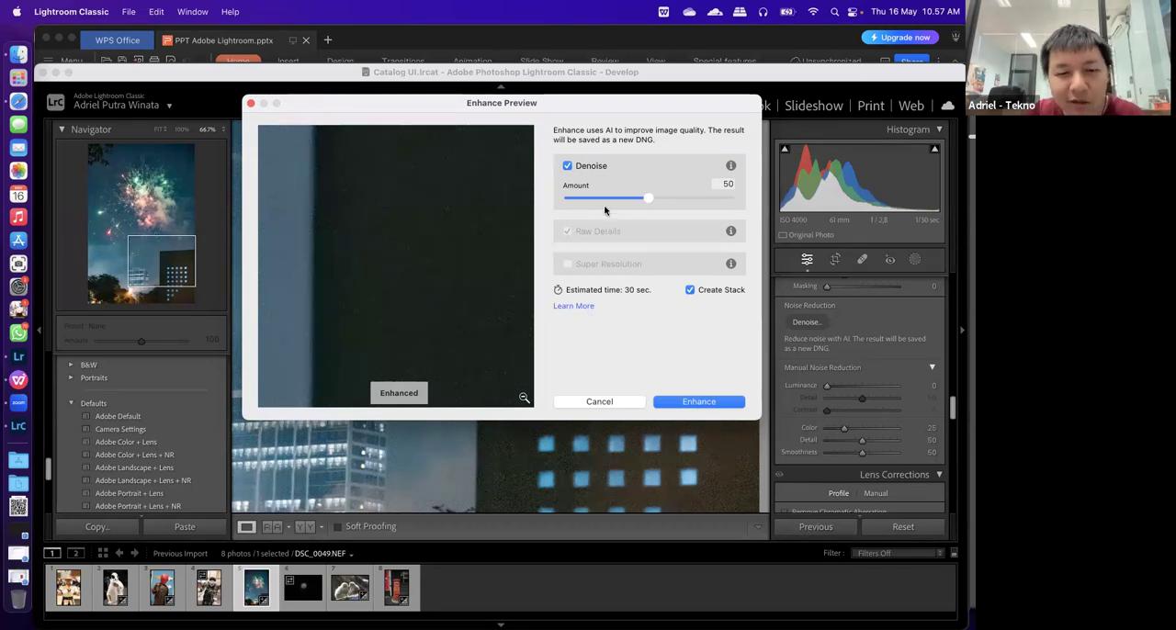
click(681, 199)
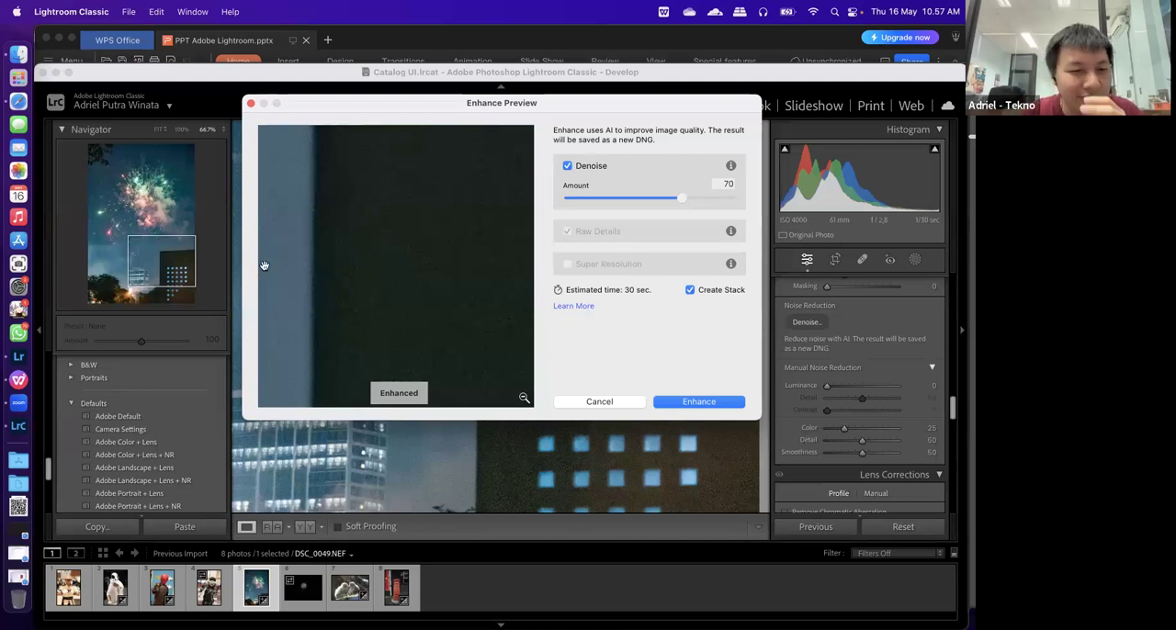
click(366, 279)
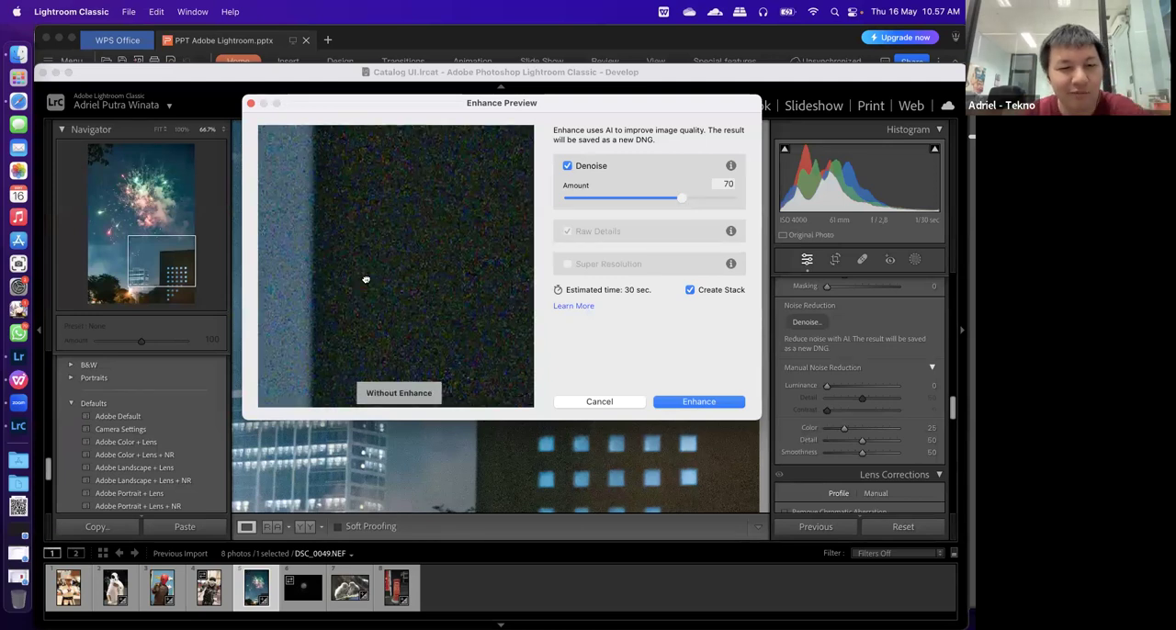
click(366, 279)
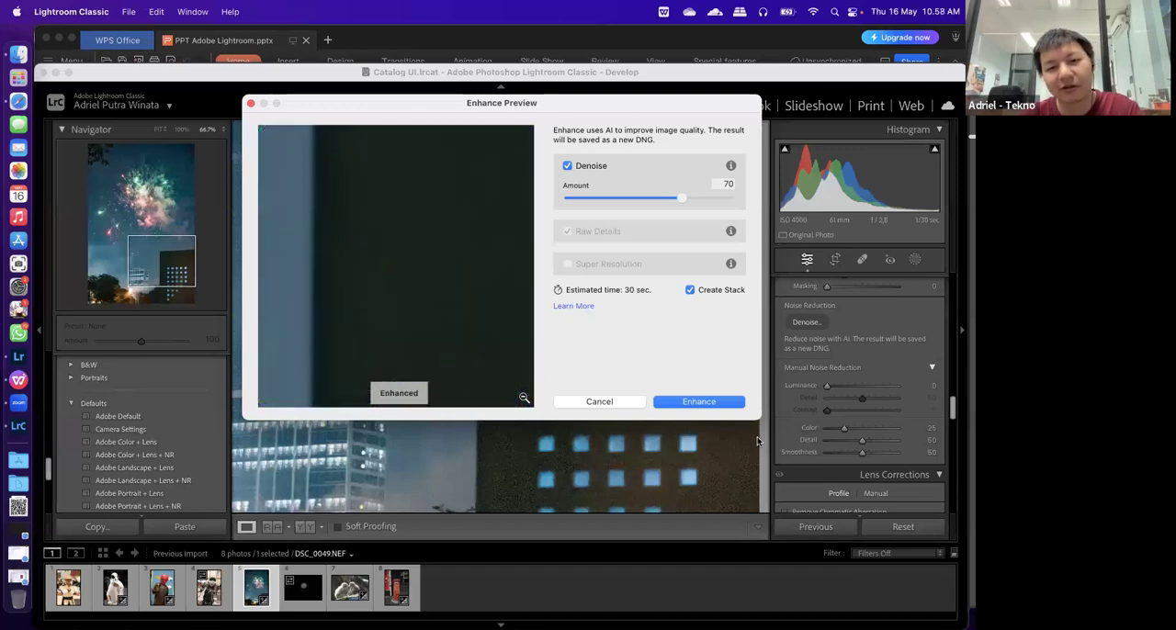
click(690, 401)
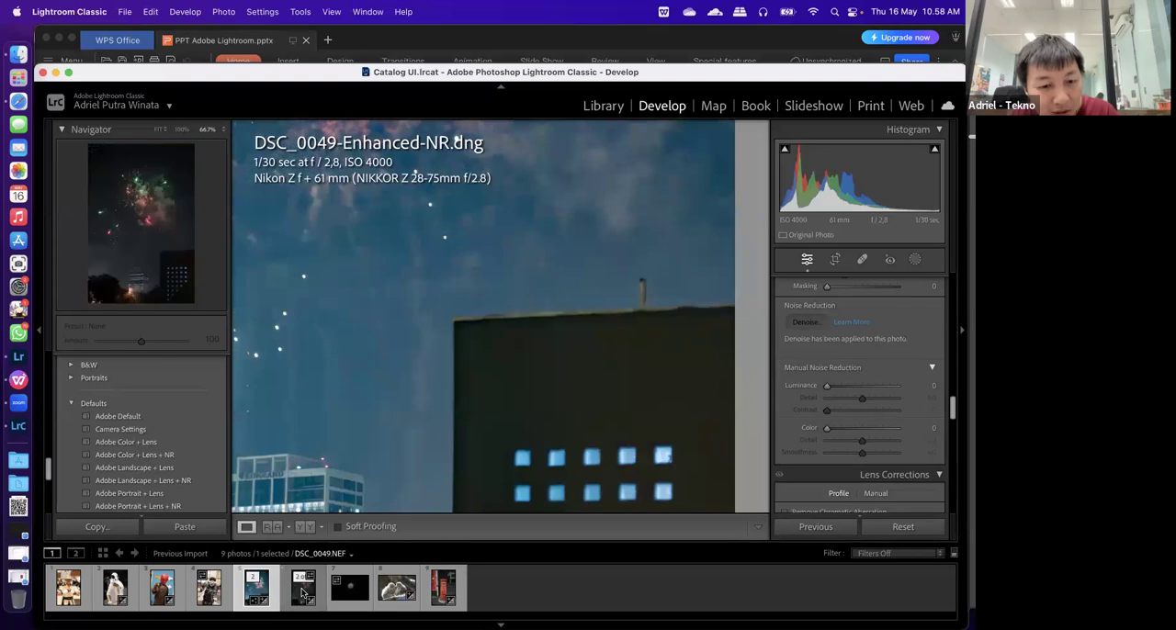
Compare the original DSC_0049.NEF with DSC_0049-Enhanced-NR.dng around the dark building and the night sky
click(301, 595)
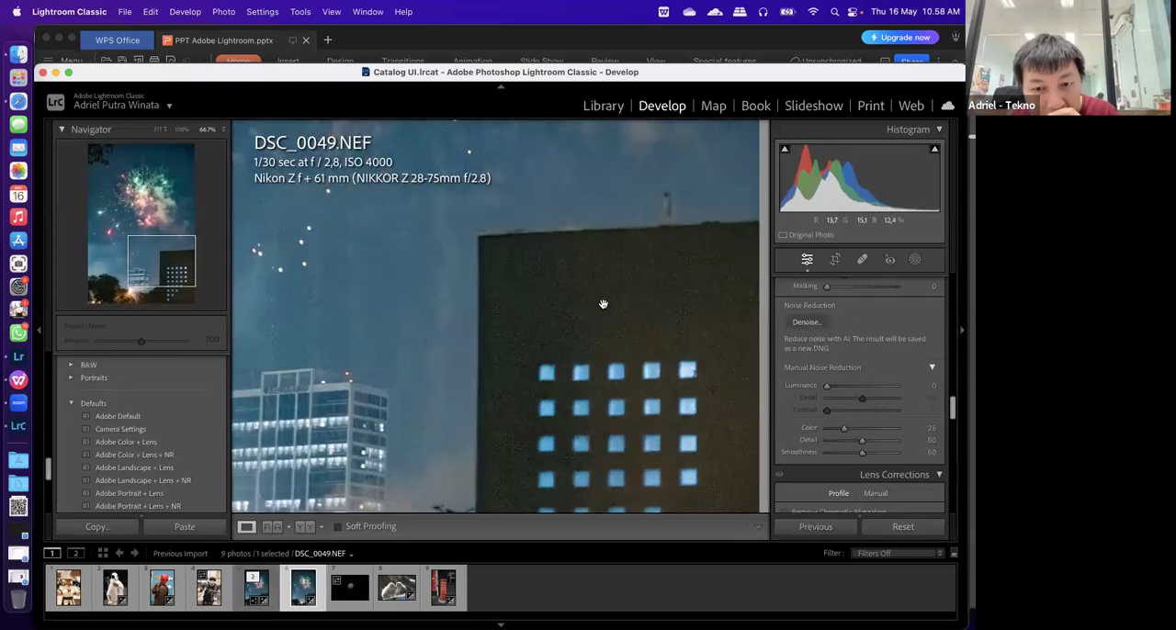
click(254, 592)
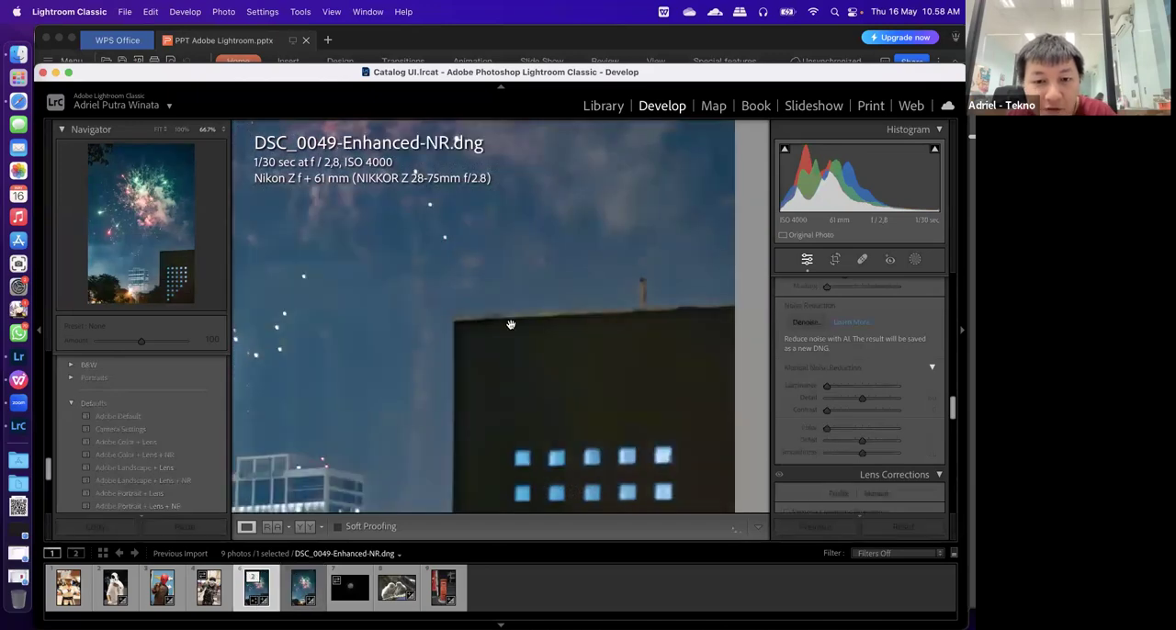
drag(465, 413, 516, 370)
key(ctrl+Up)
drag(404, 432, 510, 303)
drag(469, 440, 513, 529)
Compare the noise on the lit office tower between the original NEF and the enhanced DNG at close zoom
click(298, 597)
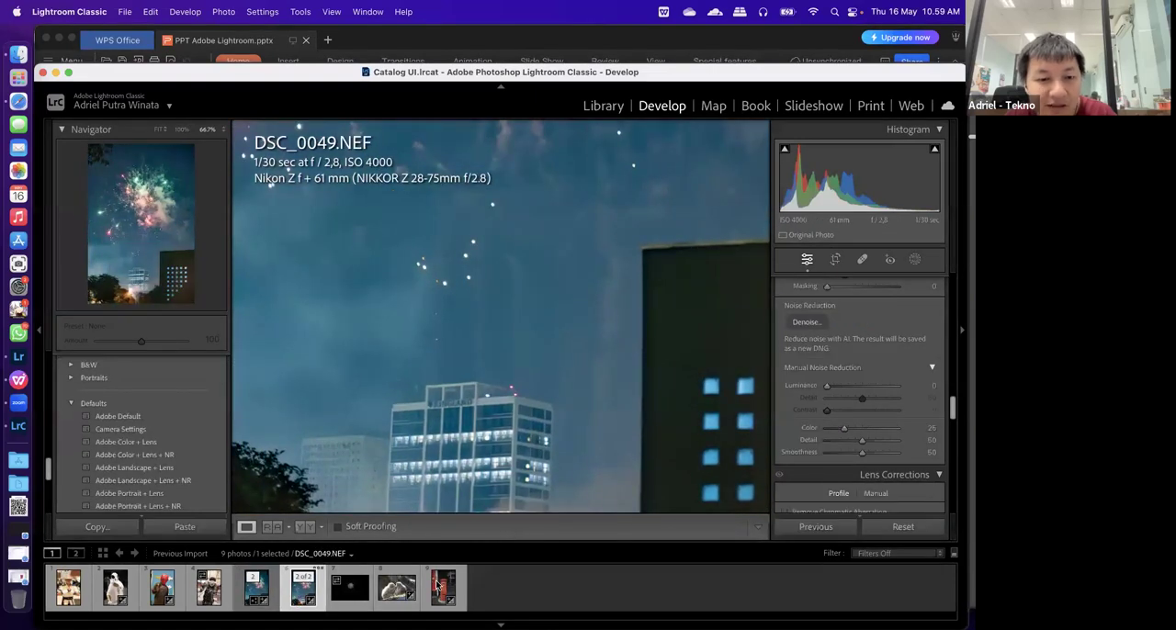
drag(416, 311, 520, 239)
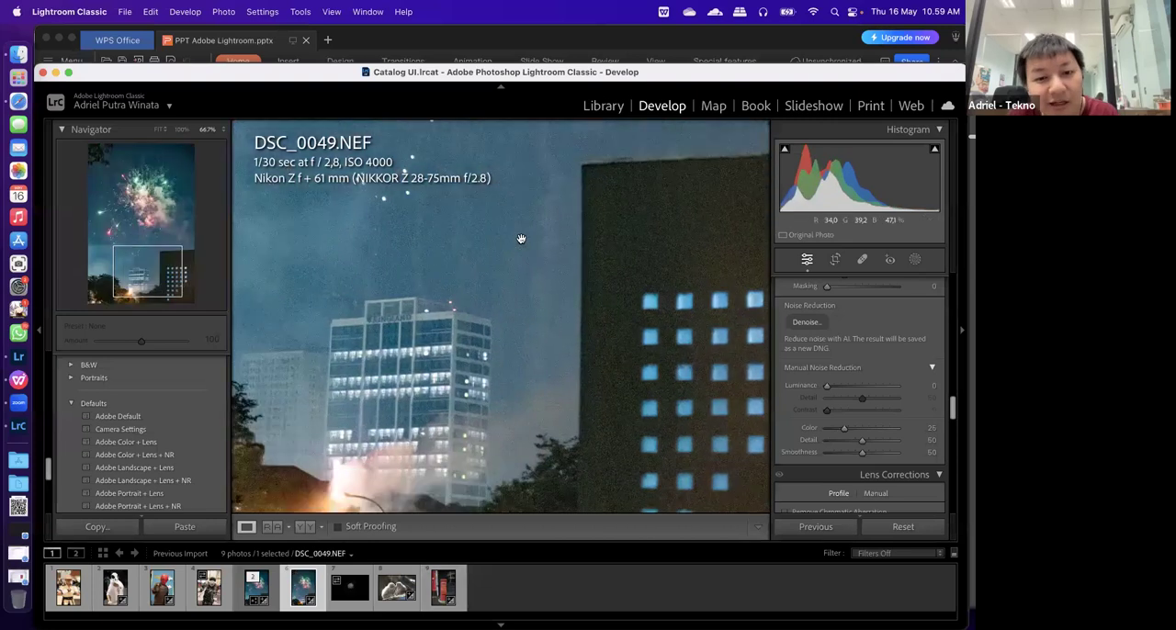
drag(479, 282, 470, 297)
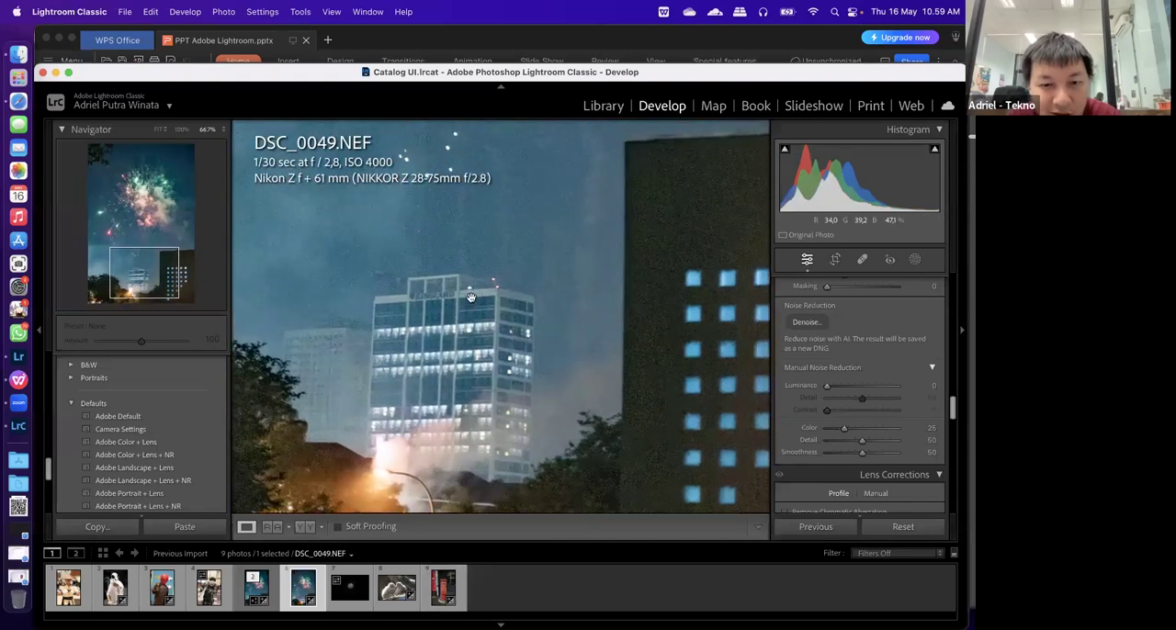
click(496, 414)
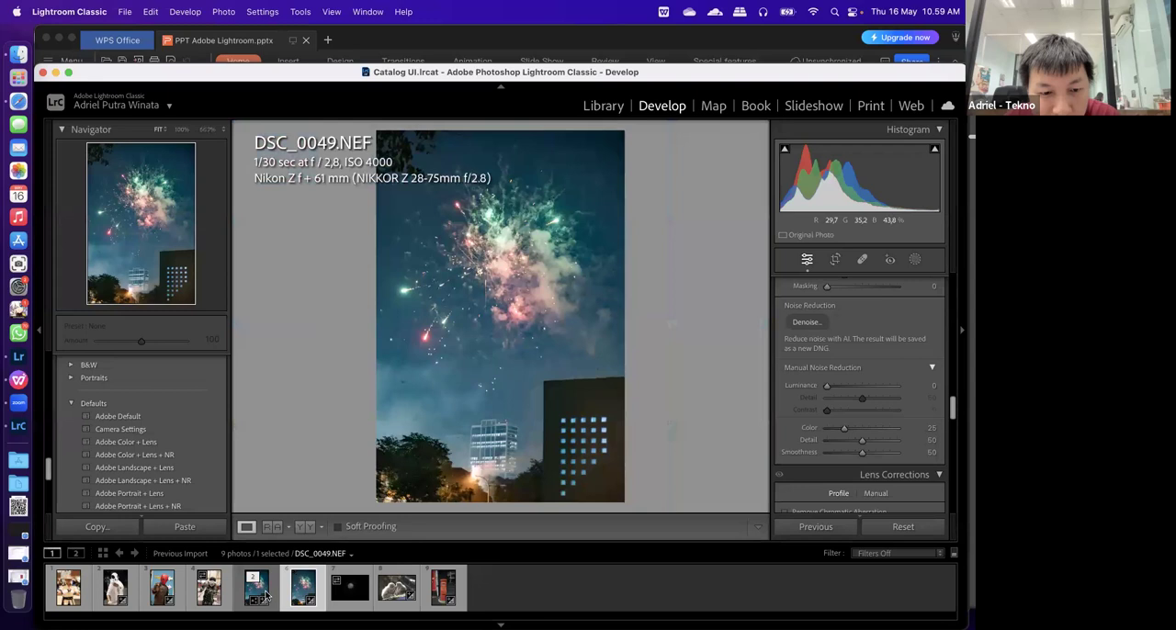
click(496, 416)
click(259, 589)
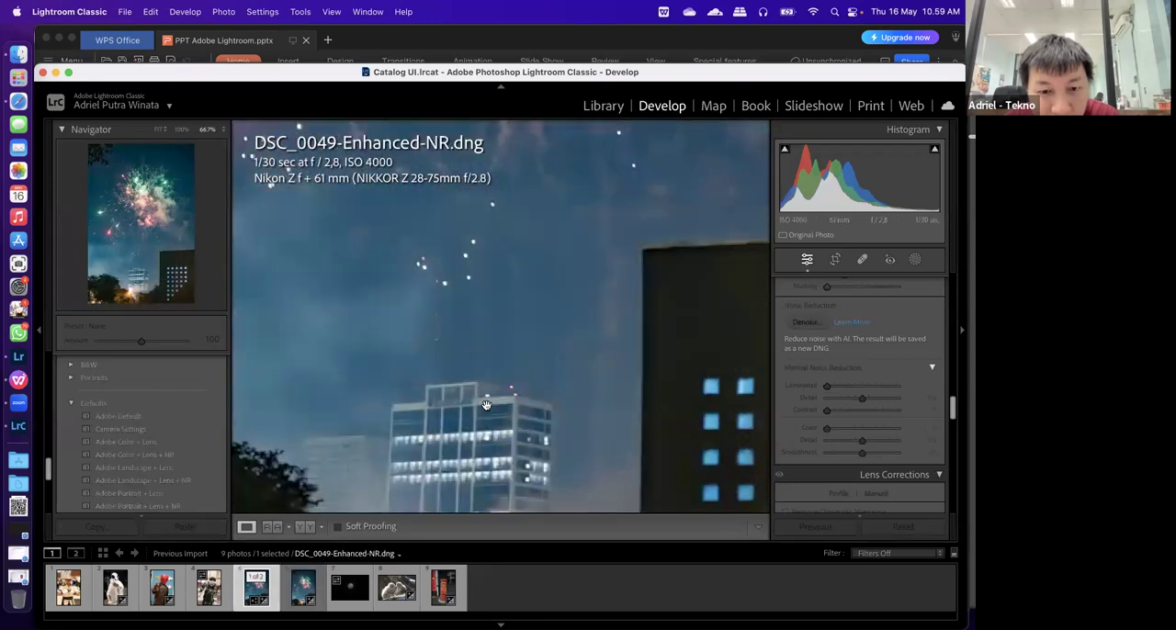
drag(430, 440, 382, 492)
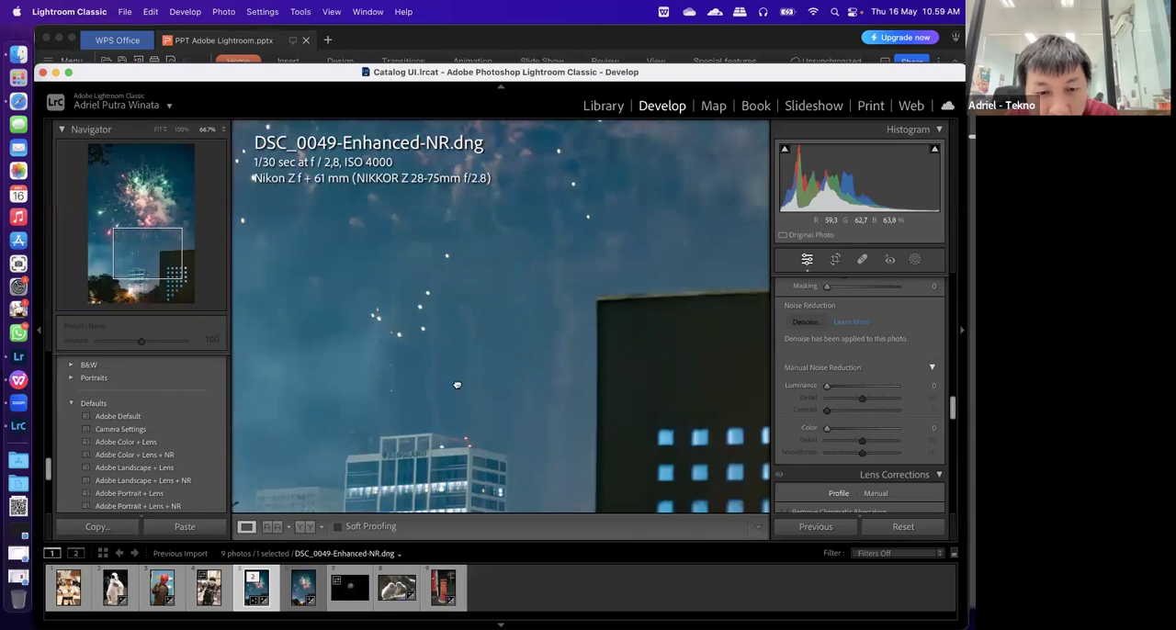
drag(458, 385, 454, 278)
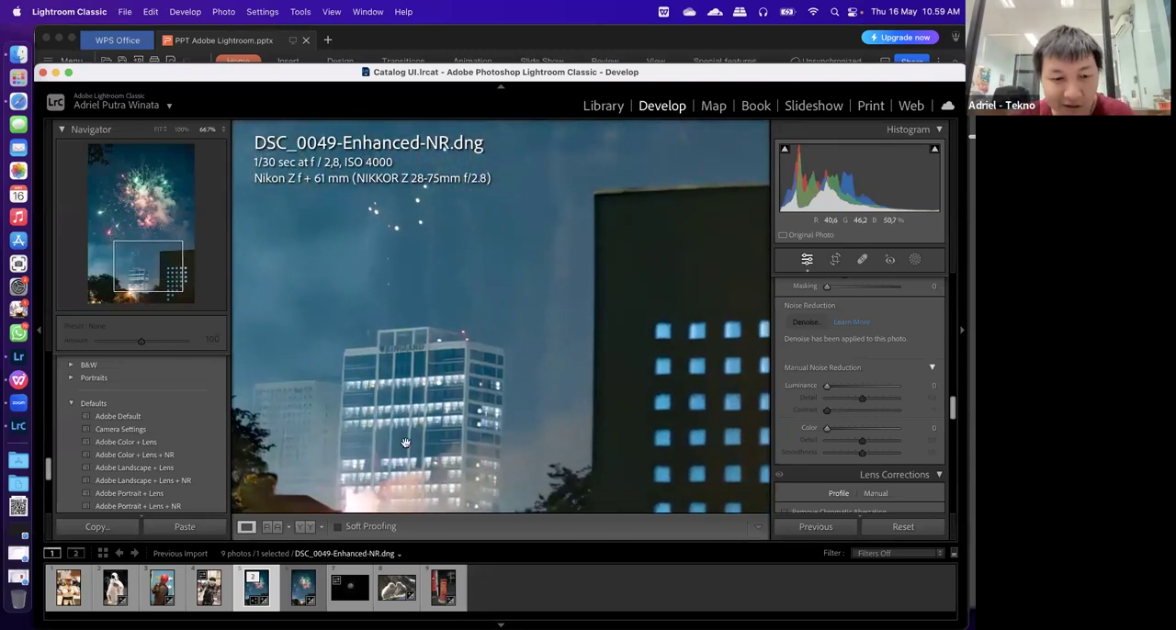
drag(436, 344, 490, 295)
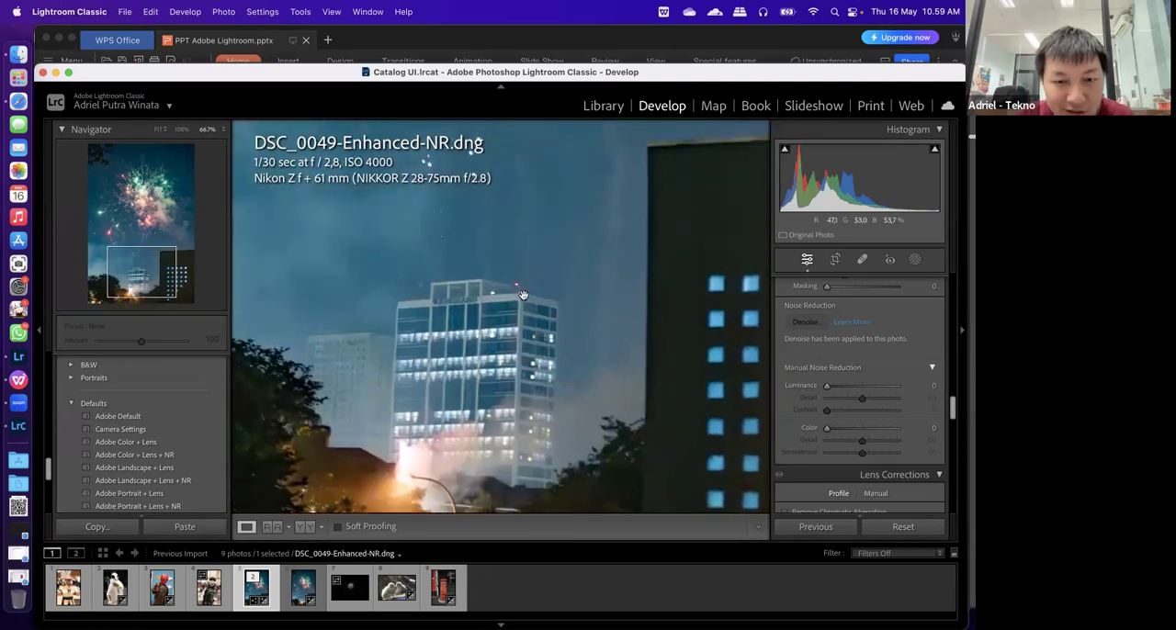
click(305, 588)
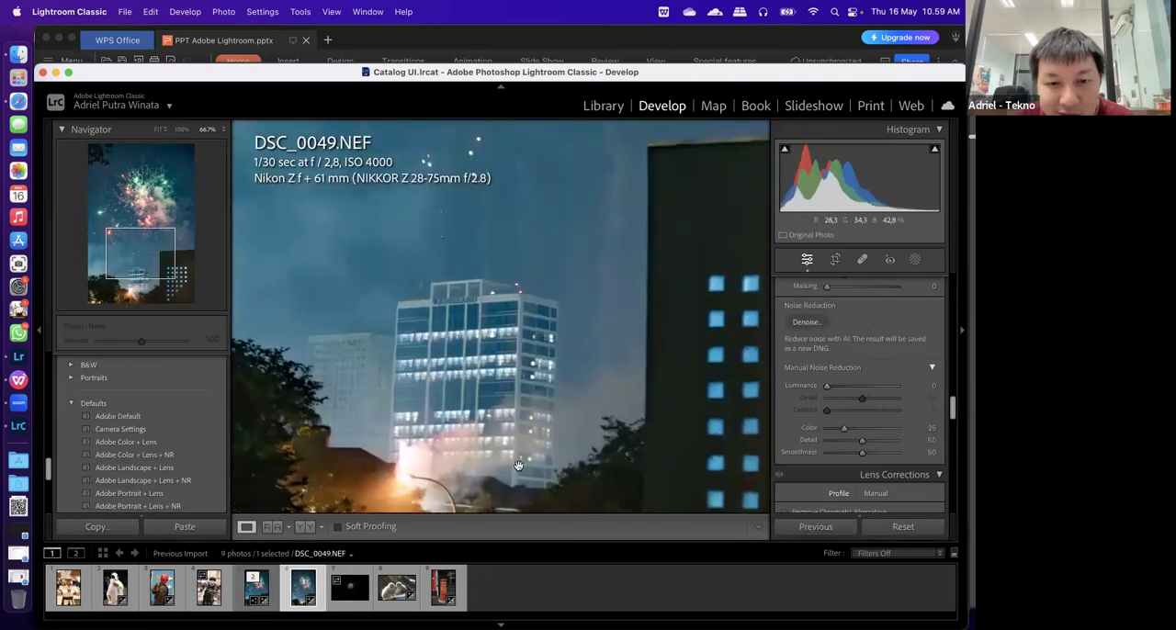
Try a manual Luminance noise reduction of 79 on DSC_0049.NEF and inspect the office tower
drag(495, 369, 420, 357)
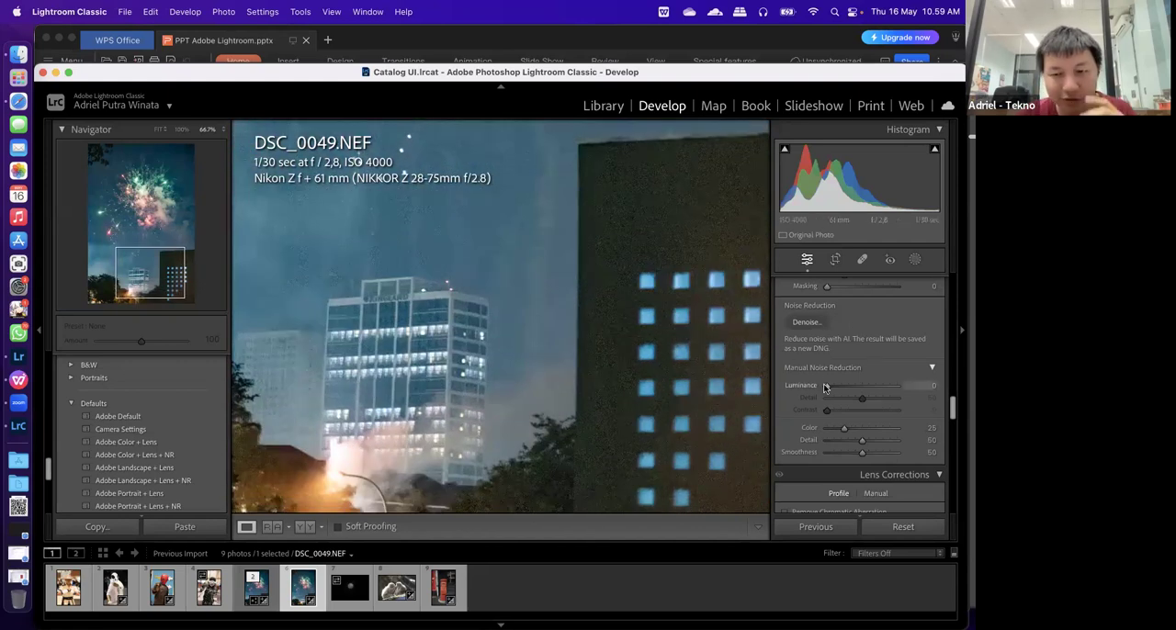
drag(827, 387, 874, 390)
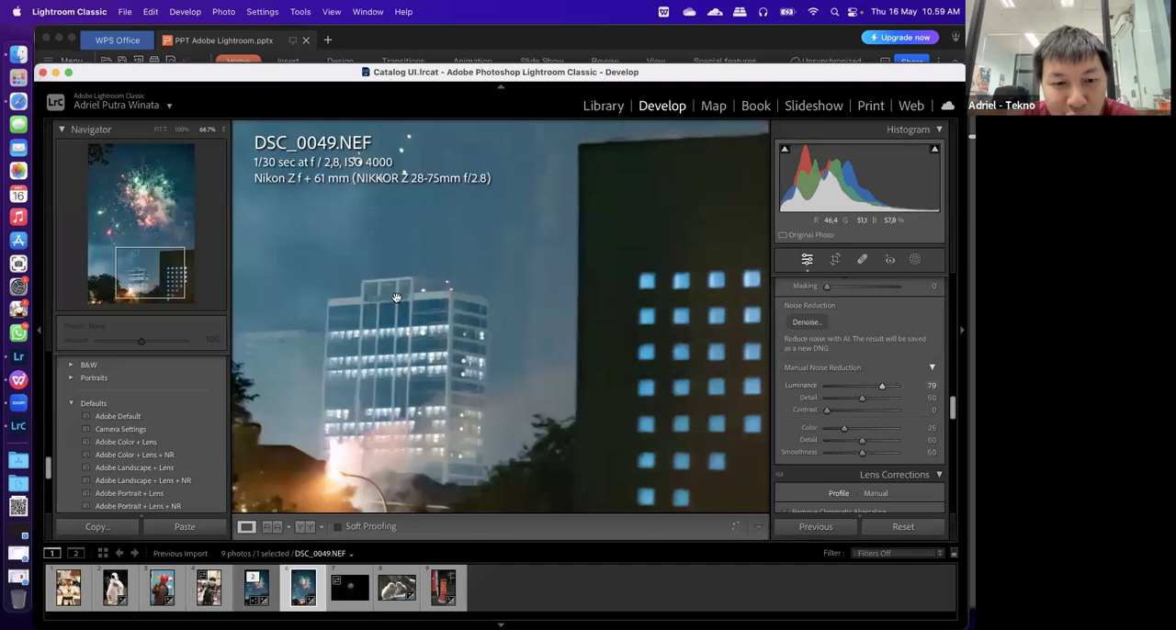
drag(399, 300, 413, 328)
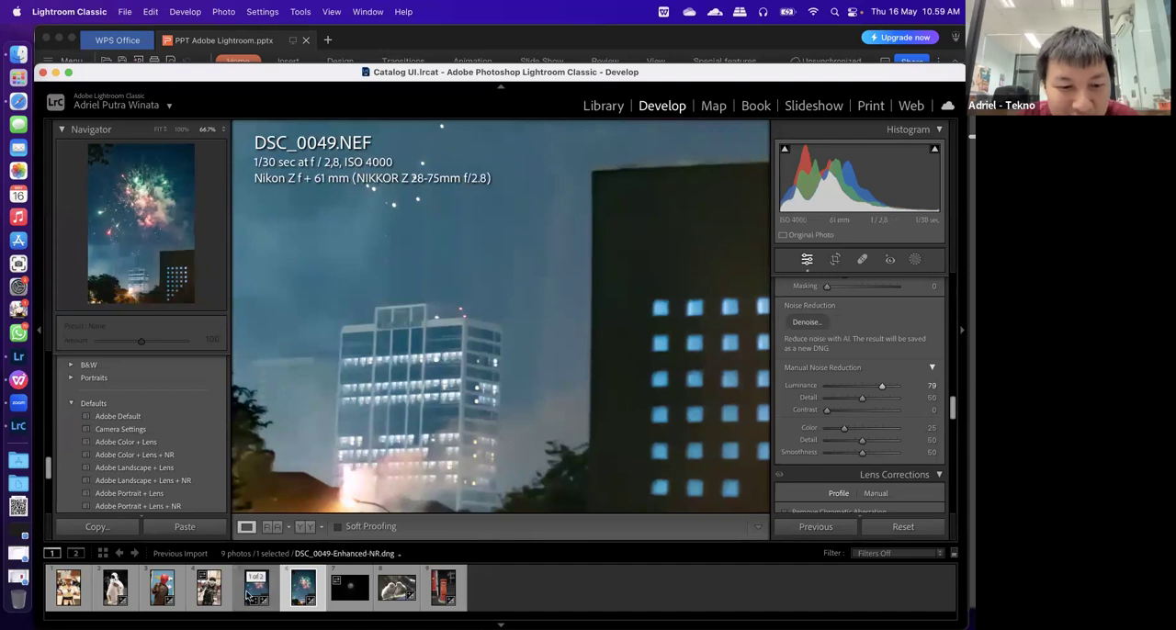
Show DSC_0049-Enhanced-NR.dng as the reference photo beside the active DSC_0049.NEF, focused on the office tower
click(271, 526)
drag(252, 593, 349, 414)
click(354, 419)
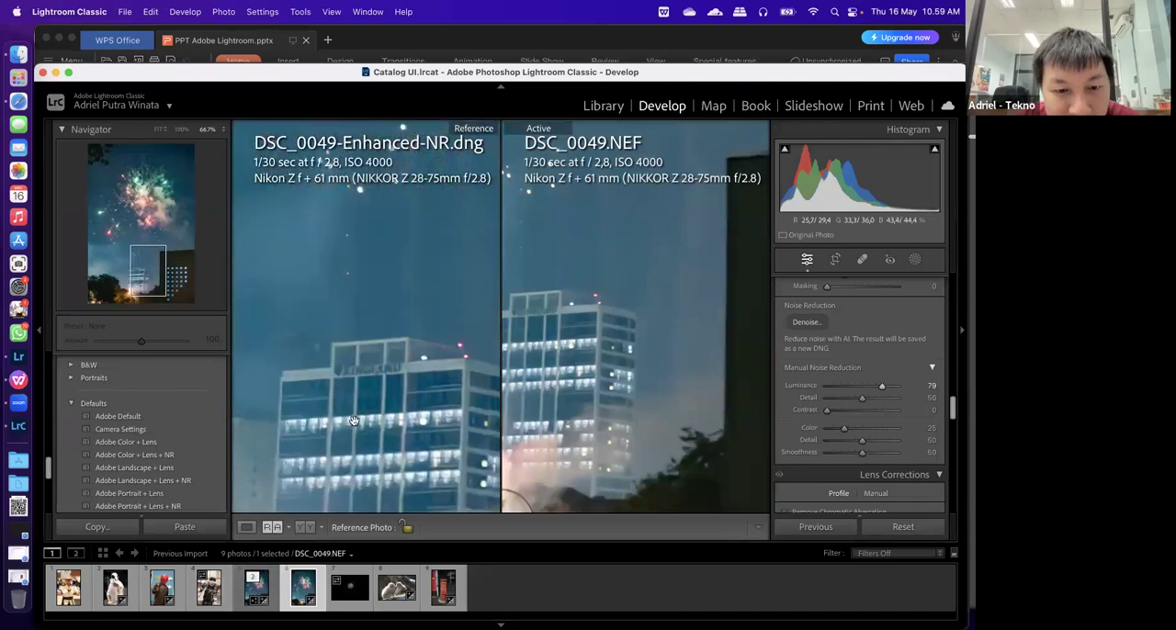
drag(537, 320, 573, 383)
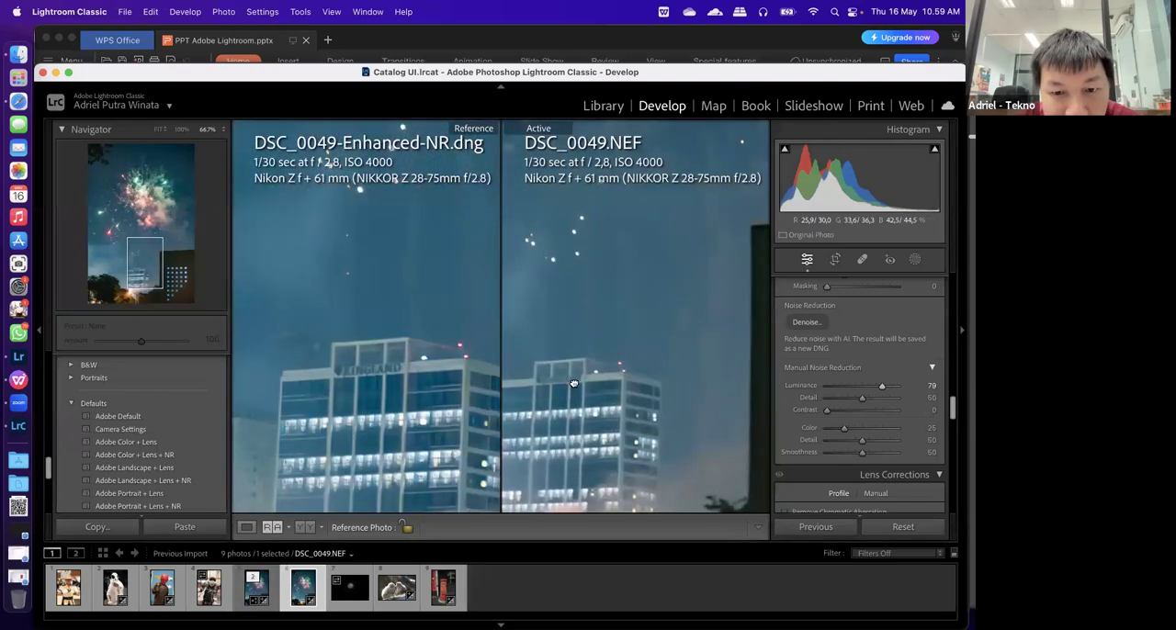
Match the active photo's view to the reference at 100% and compare the office tower's roof and sky
click(615, 431)
click(615, 431)
click(615, 431)
click(614, 429)
click(595, 373)
click(622, 428)
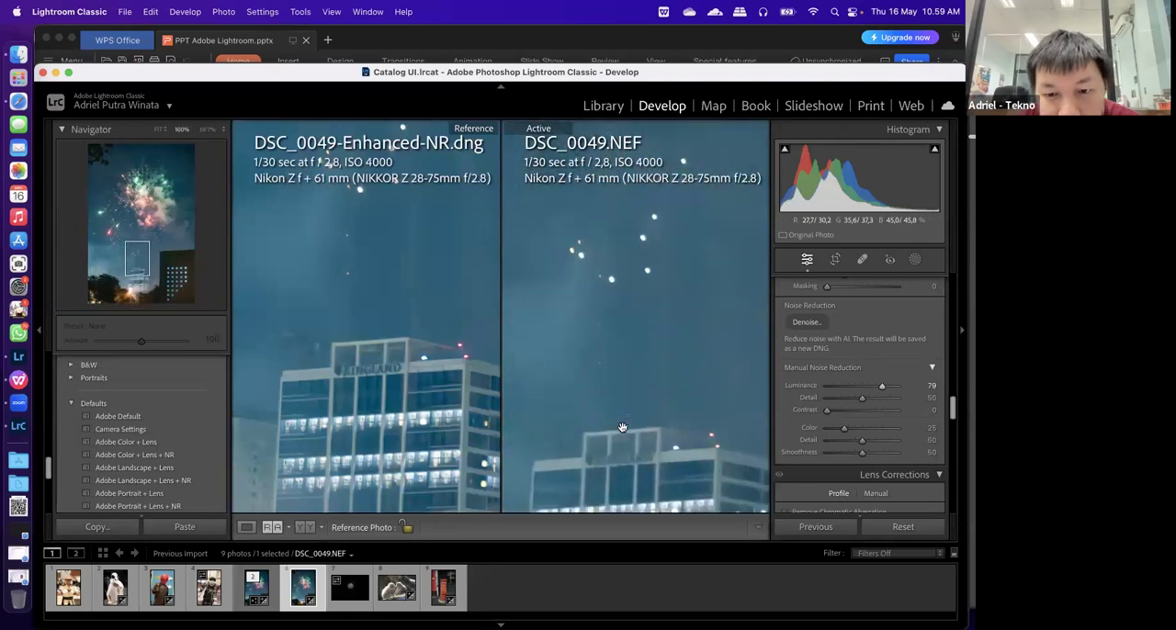
drag(622, 371, 623, 352)
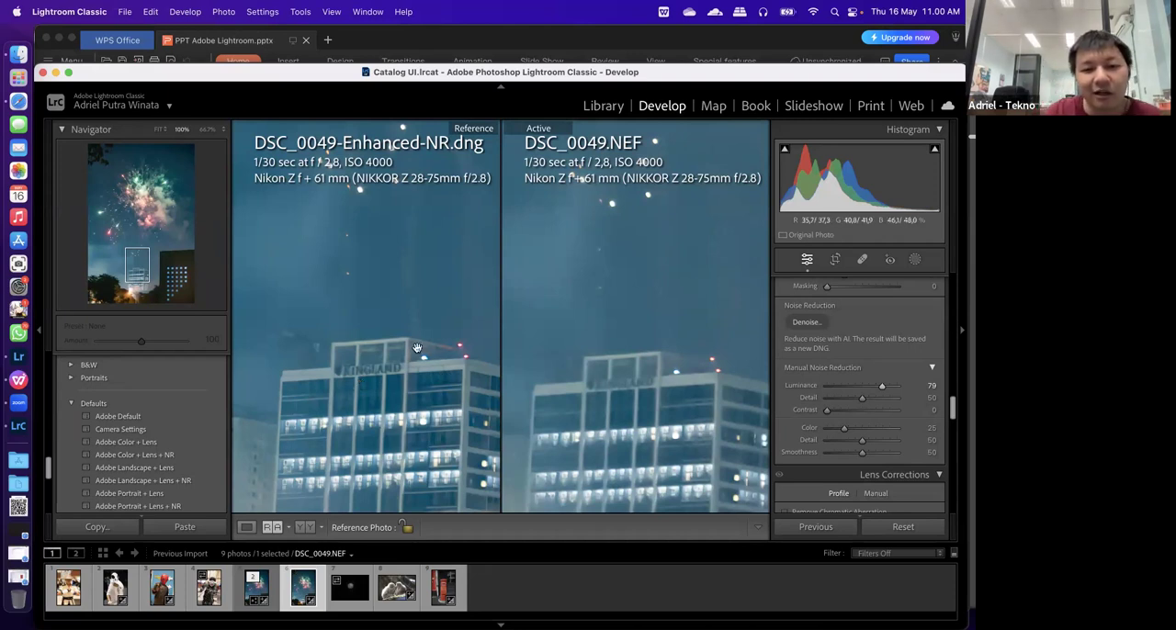
Compare the dark building's corner and blue windows in the reference and active photos
drag(464, 364, 317, 355)
click(321, 362)
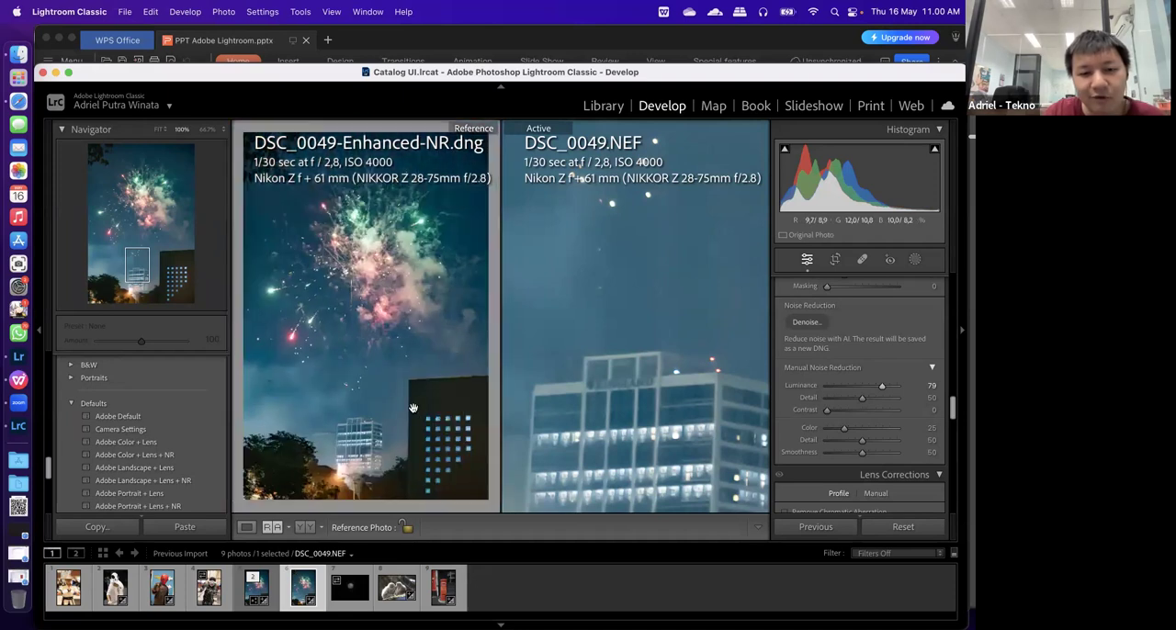
click(414, 409)
drag(448, 406, 410, 446)
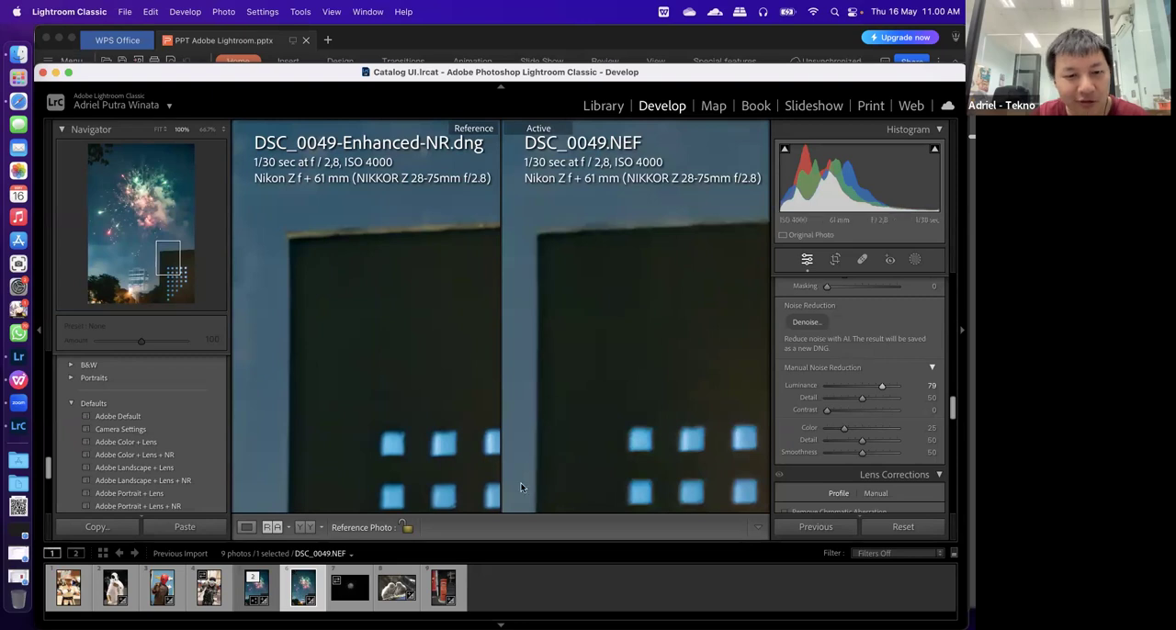
Bring the office tower's facade into both views and compare its detail between AI Denoise and manual noise reduction
drag(296, 425, 416, 393)
click(284, 430)
click(297, 443)
click(421, 408)
click(413, 410)
drag(303, 462, 414, 293)
drag(409, 422, 491, 408)
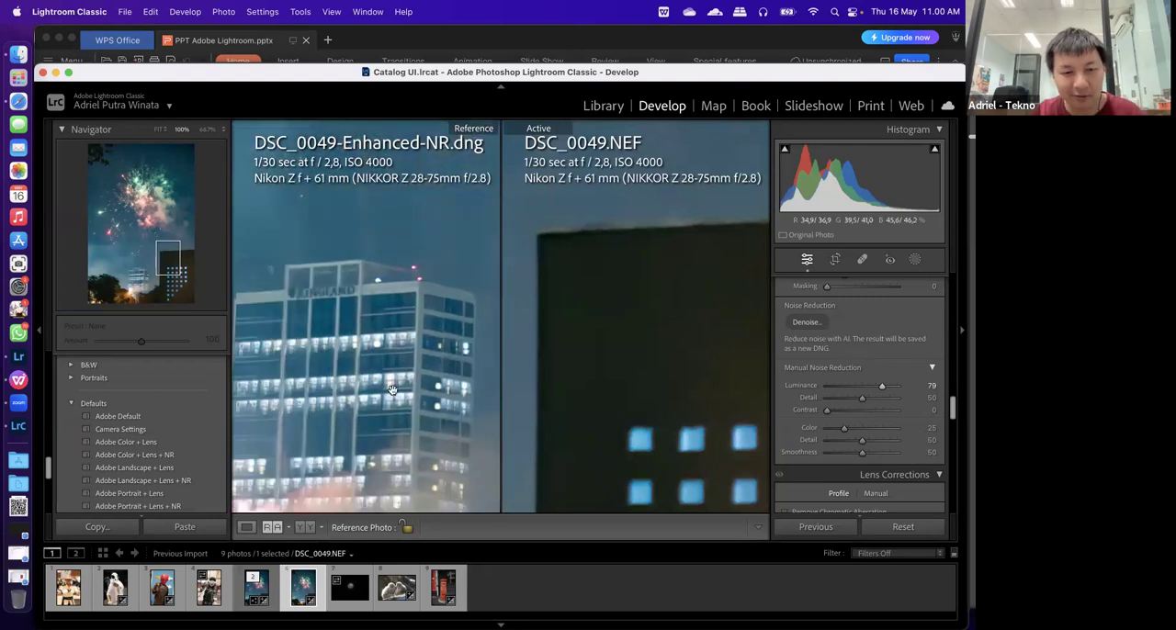
drag(566, 344, 792, 350)
drag(635, 451, 752, 263)
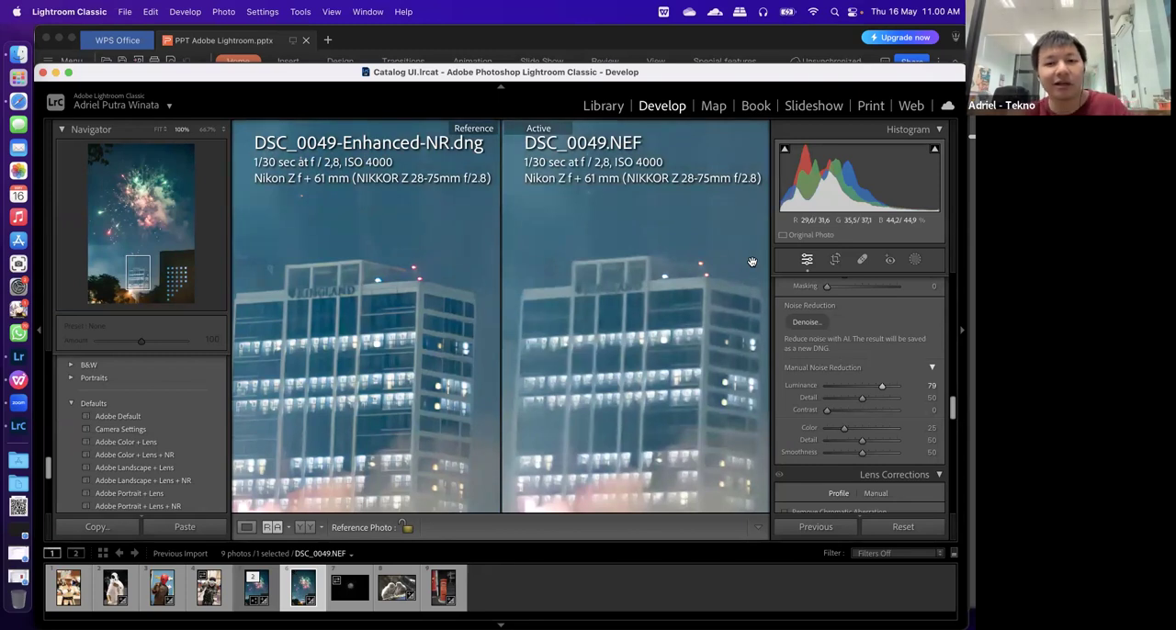
click(751, 262)
click(651, 430)
drag(650, 431, 727, 321)
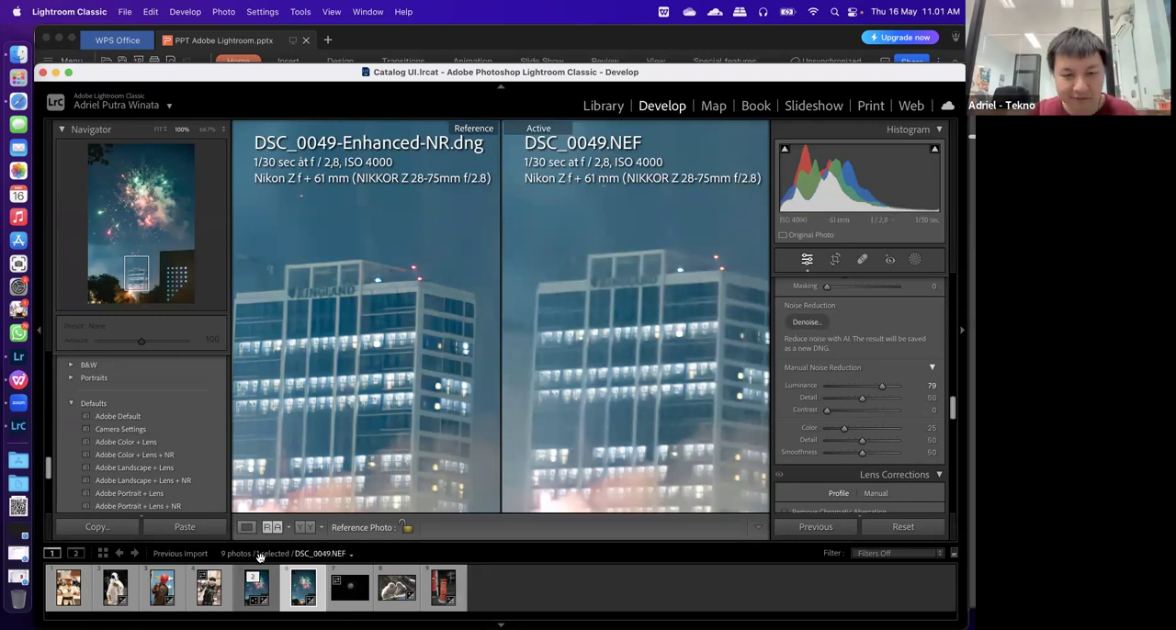
Return to the single-photo loupe view and reset the manual Luminance noise reduction of DSC_0049.NEF to 0
scroll(802, 378, down, 5)
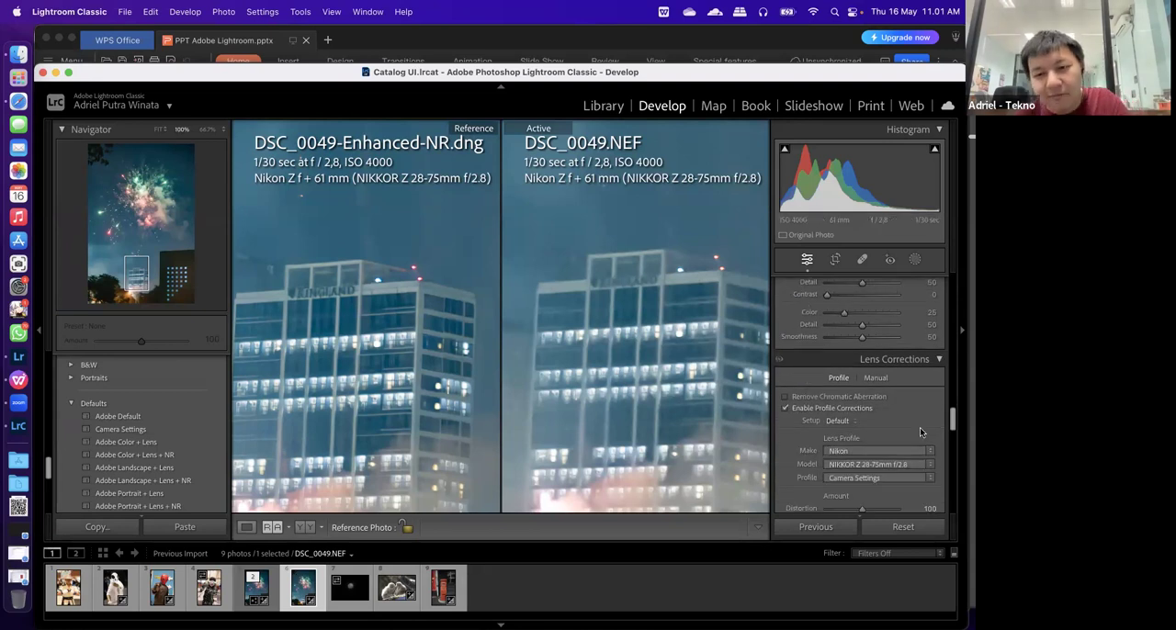
scroll(853, 401, down, 2)
scroll(853, 402, down, 1)
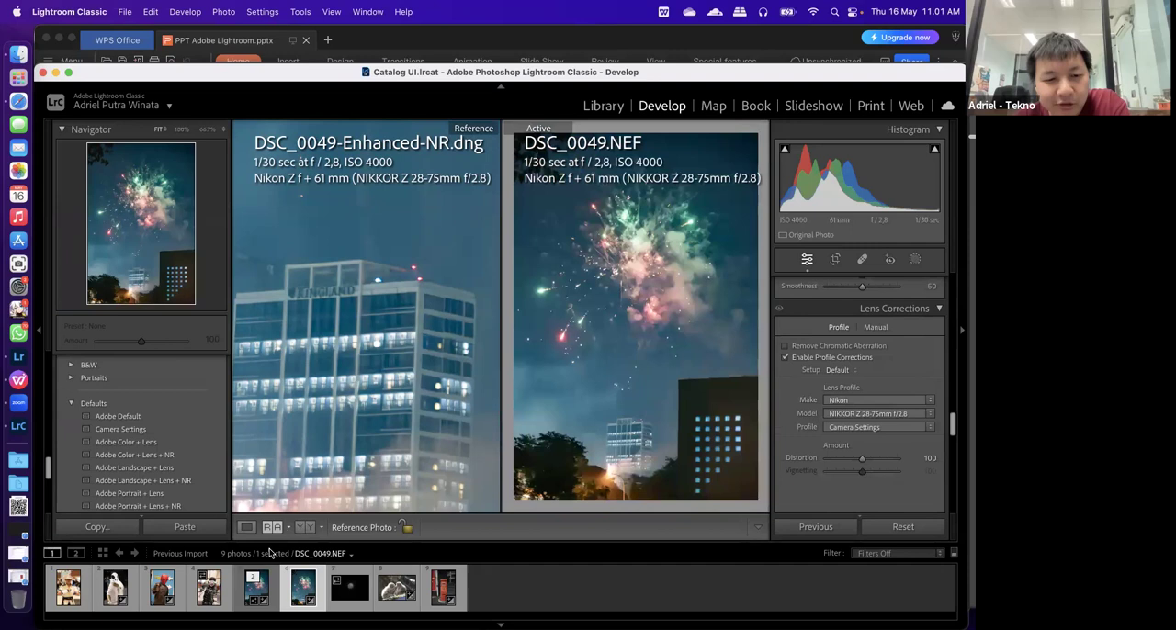
click(246, 528)
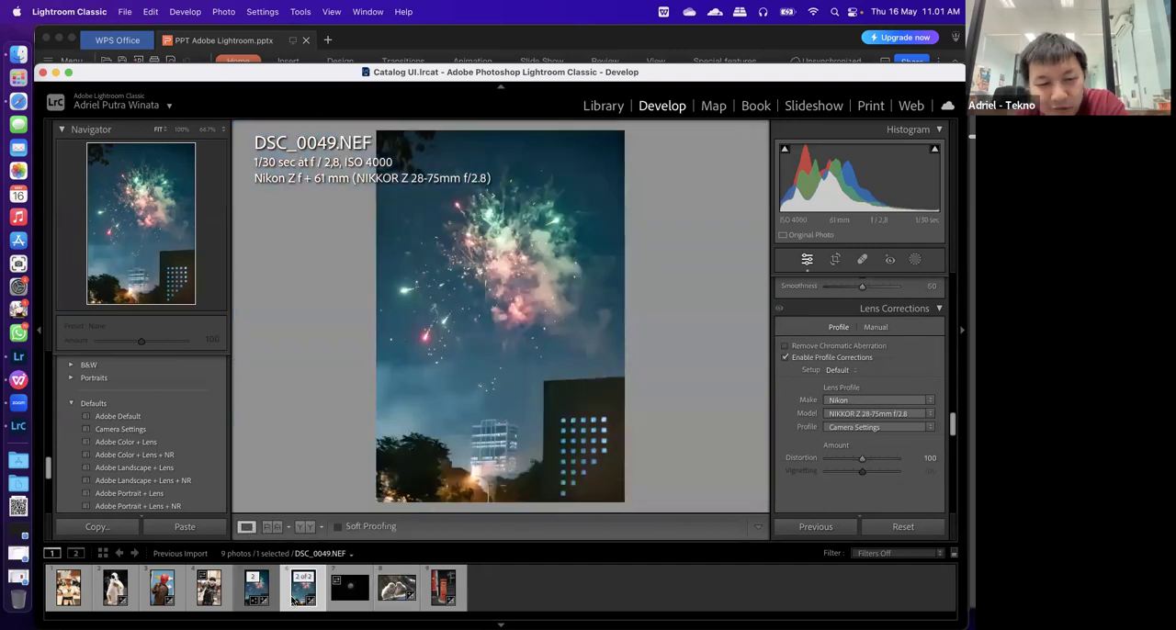
scroll(924, 418, up, 5)
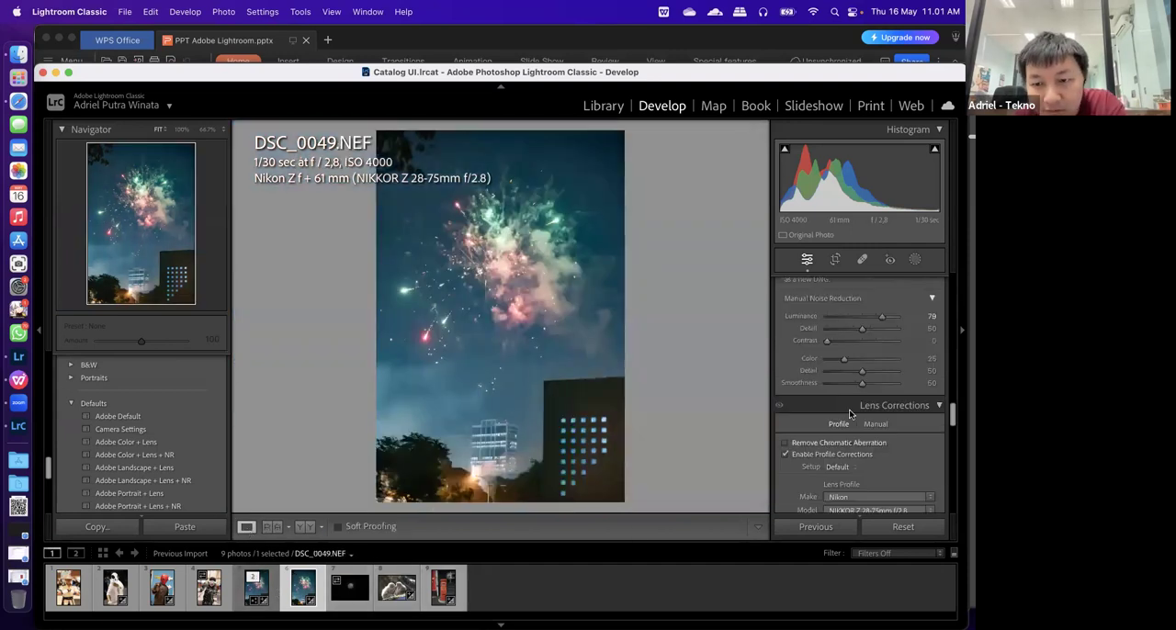
click(923, 413)
text(0)
key(Return)
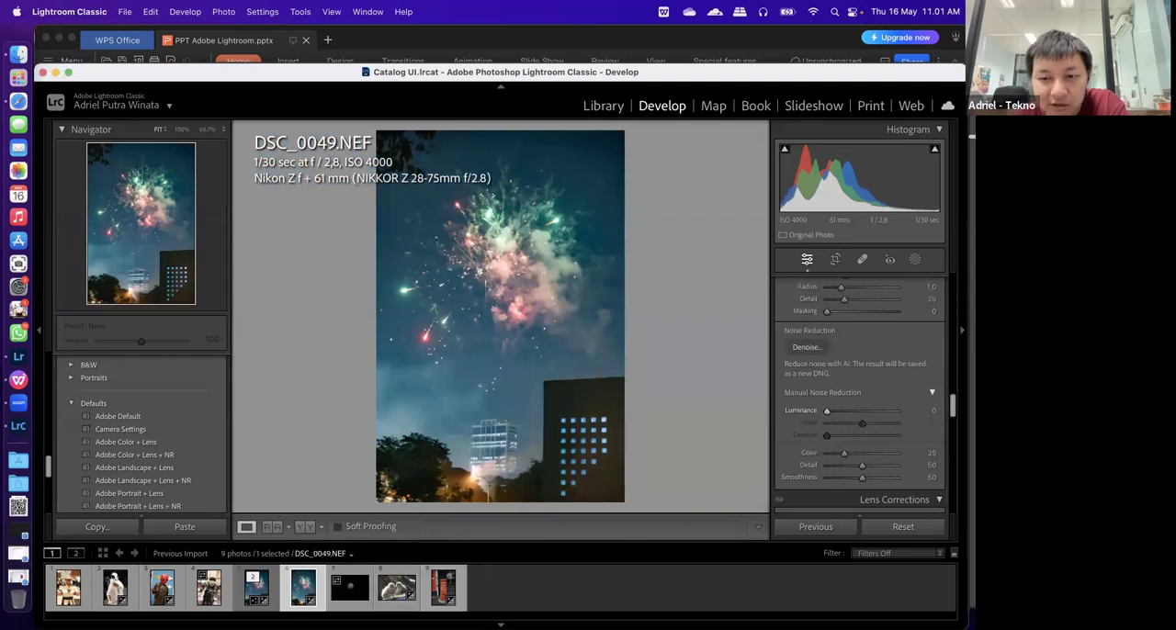
Turn off lens profile corrections for DSC_0049.NEF and for the red-helmet photo DSC_0553.NEF
scroll(845, 448, down, 6)
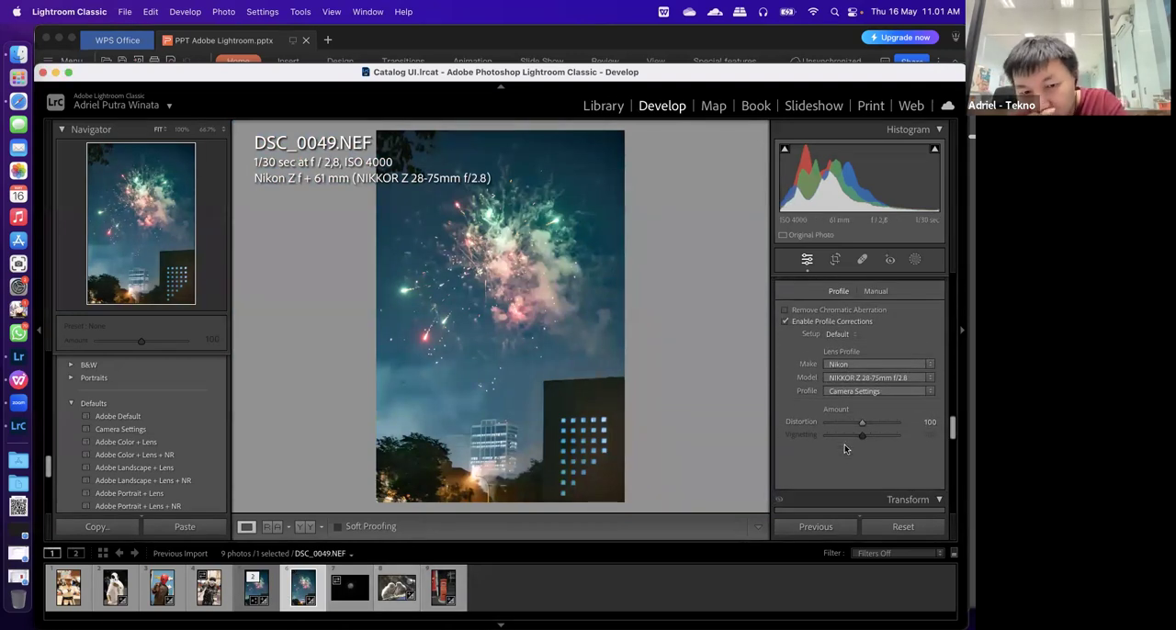
click(787, 324)
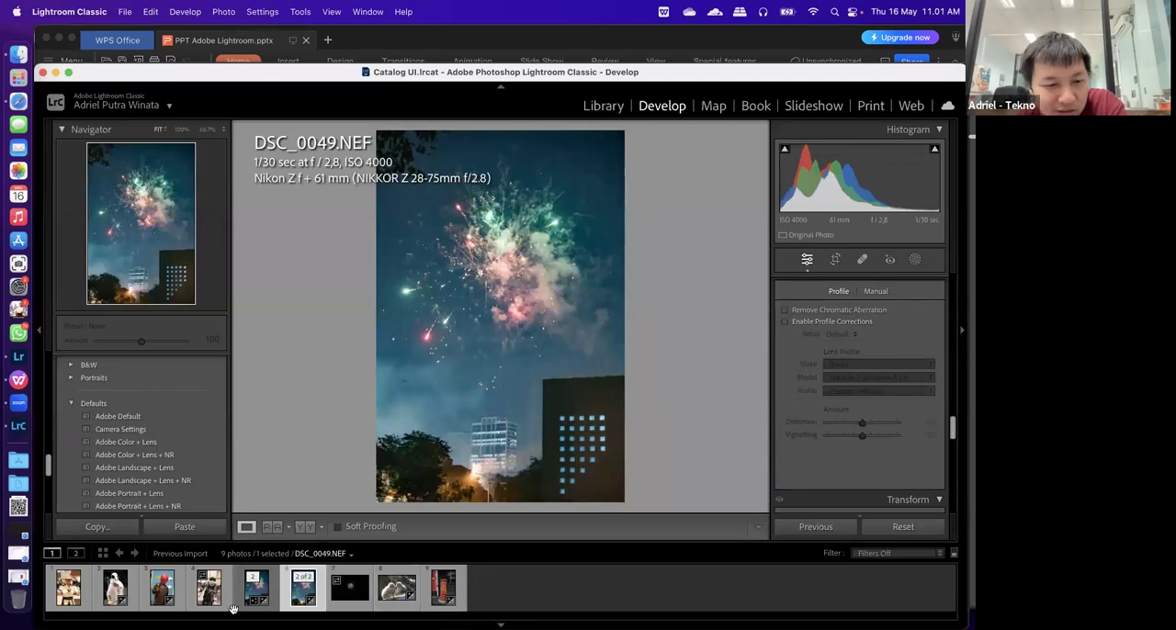
click(161, 590)
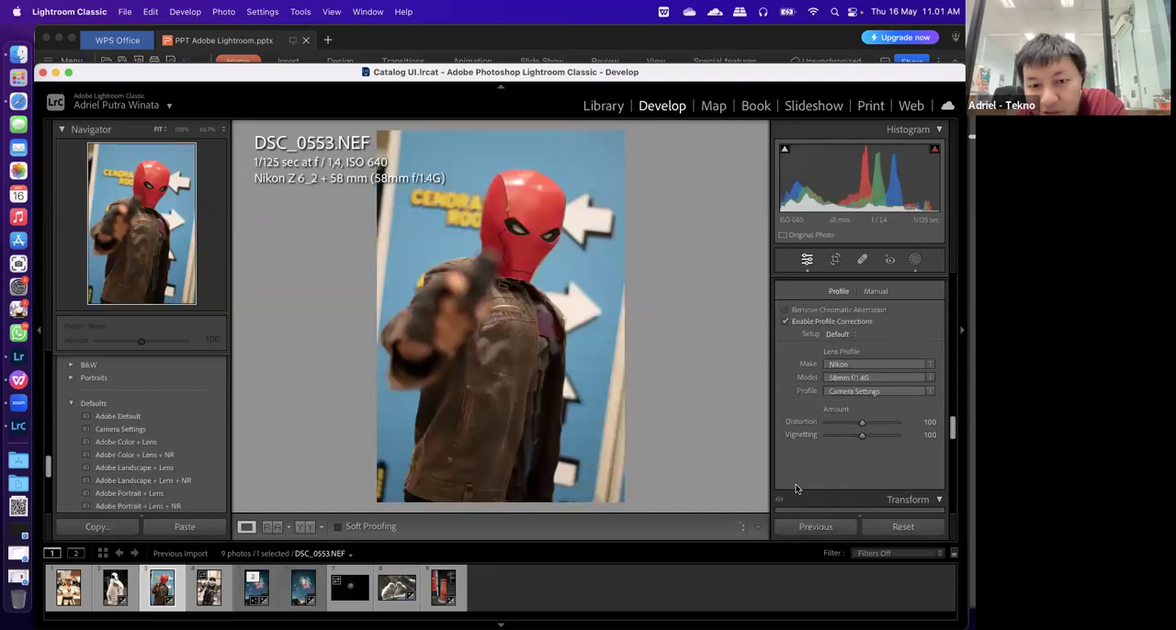
click(791, 321)
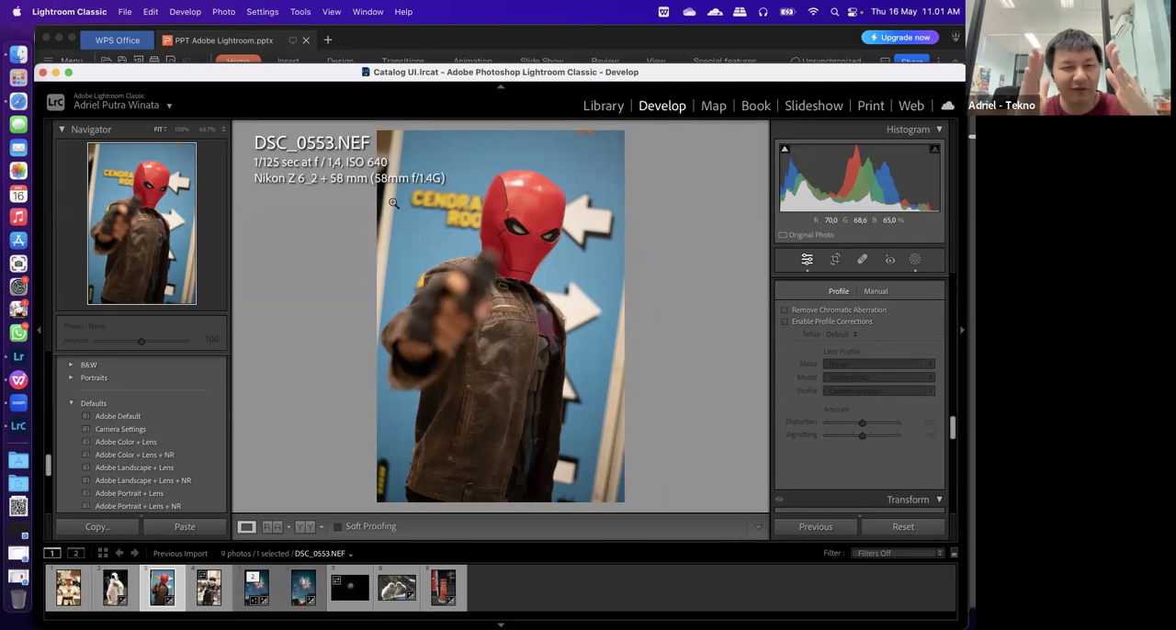
Examine the upper-left corner of DSC_0553.NEF at close zoom without the lens profile correction
drag(393, 202, 536, 485)
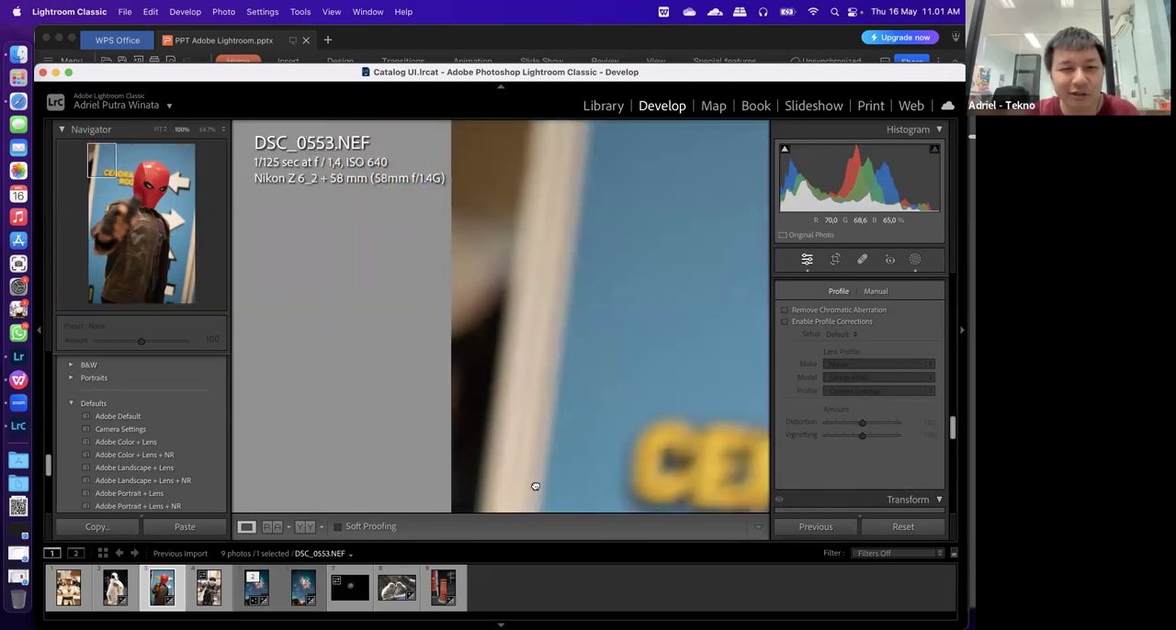
click(518, 349)
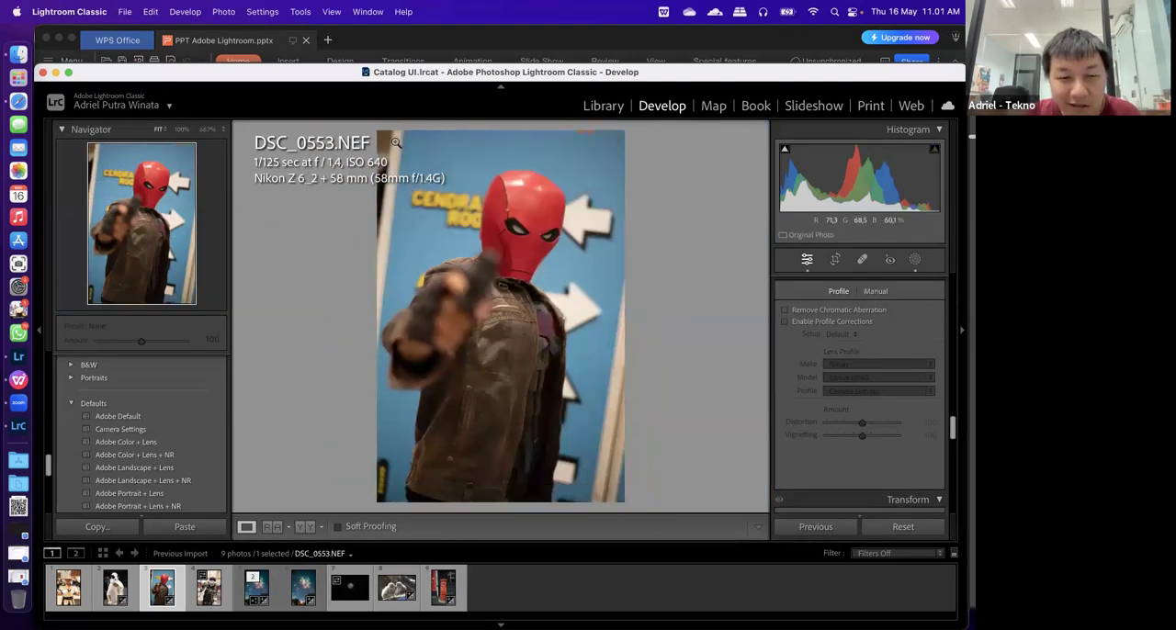
click(207, 130)
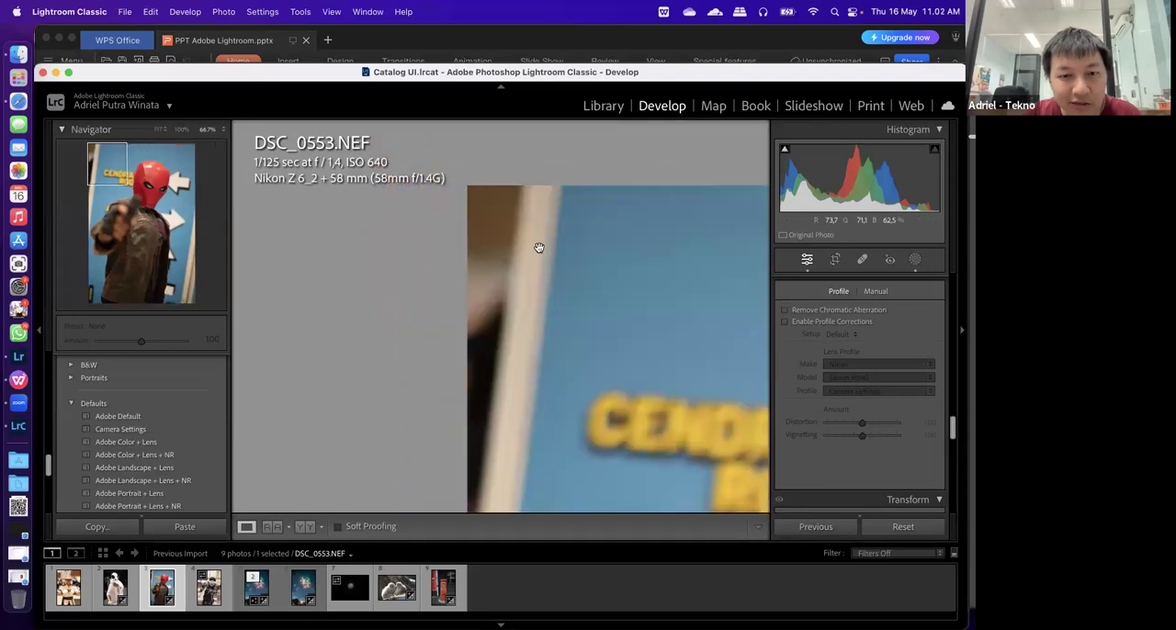
Show DSC_0553.NEF at 33% zoom and enable its lens profile corrections
click(222, 130)
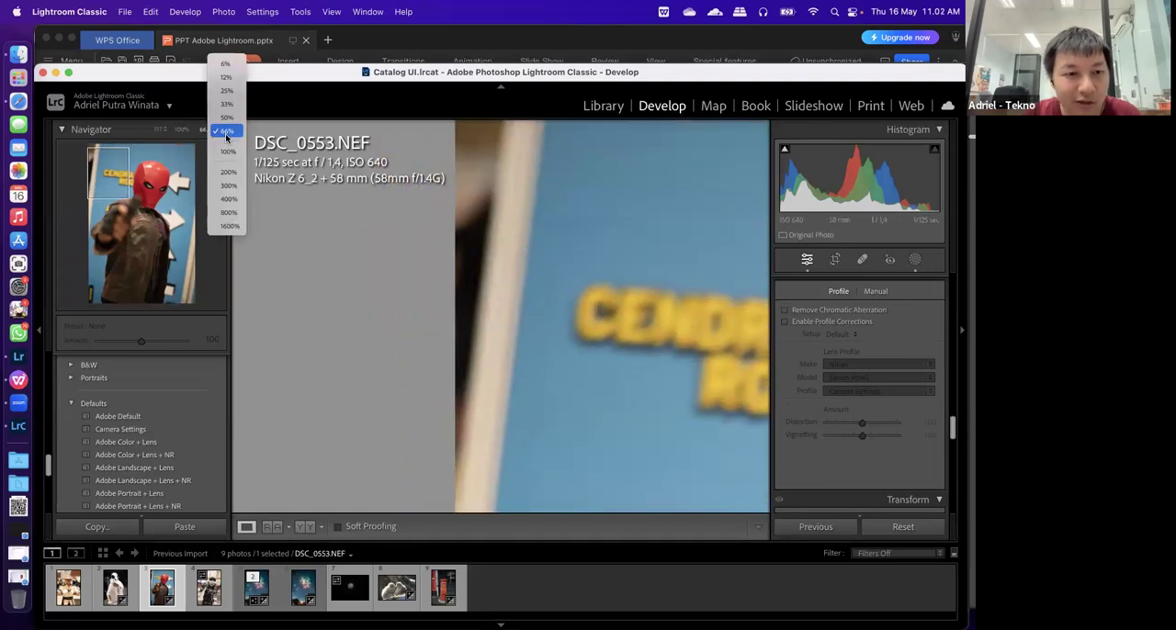
click(226, 103)
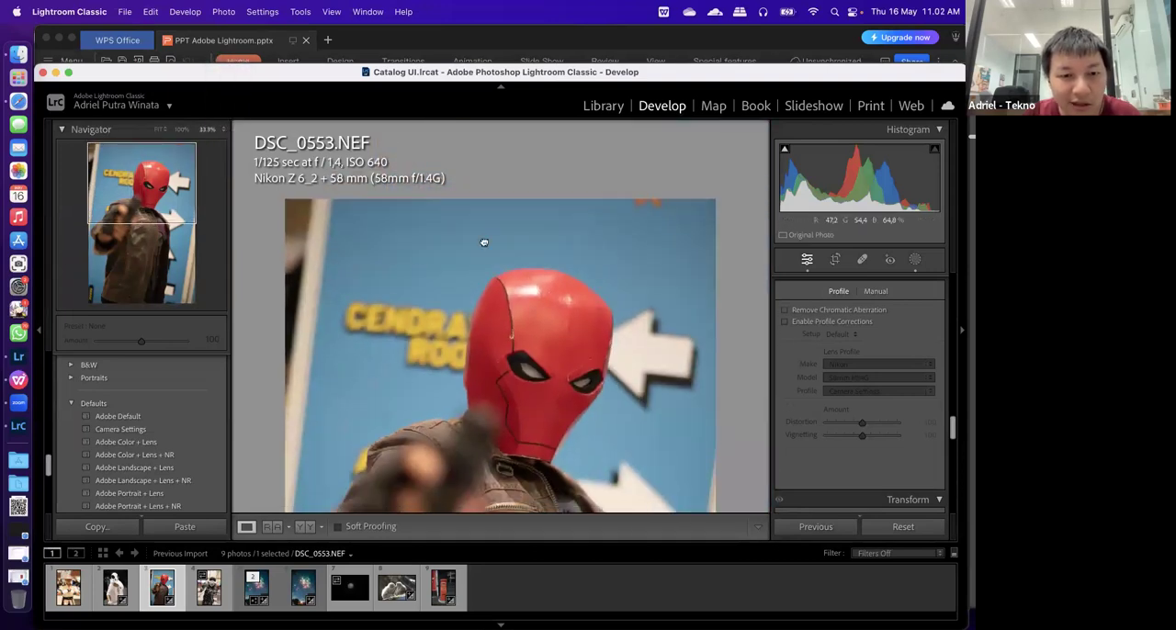
drag(513, 220, 505, 231)
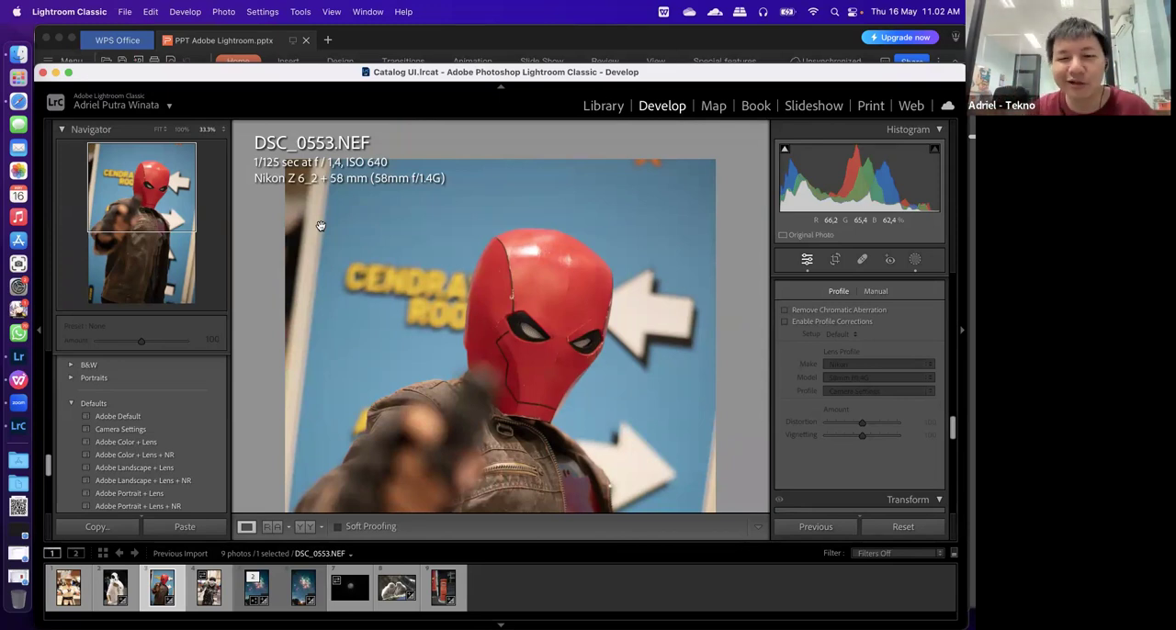
scroll(584, 353, down, 3)
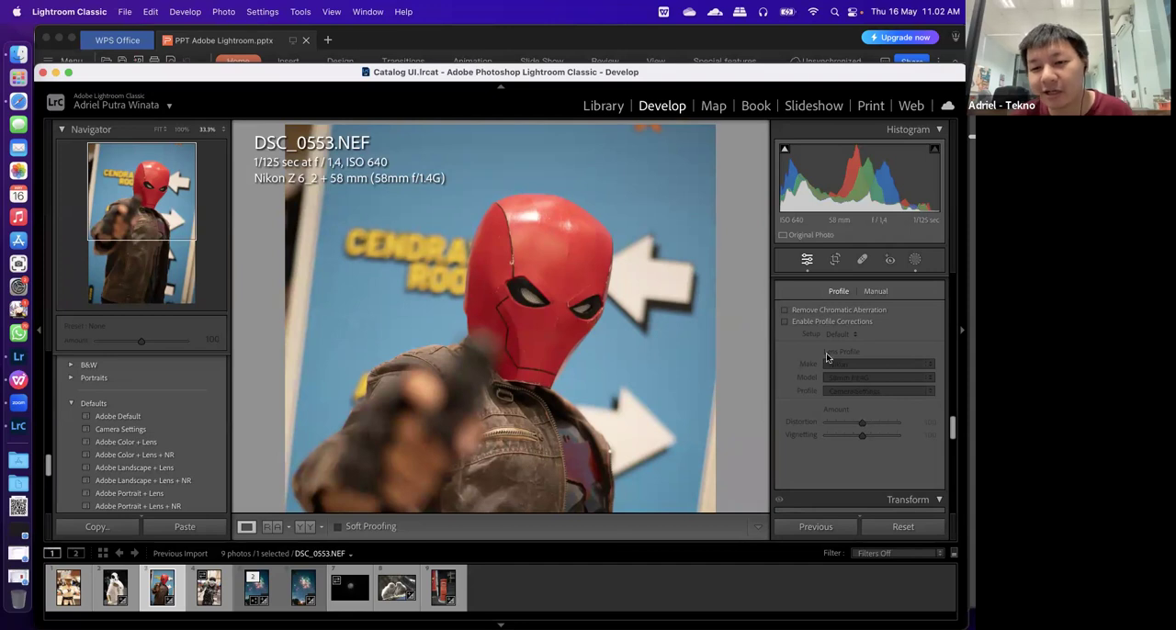
scroll(827, 358, up, 2)
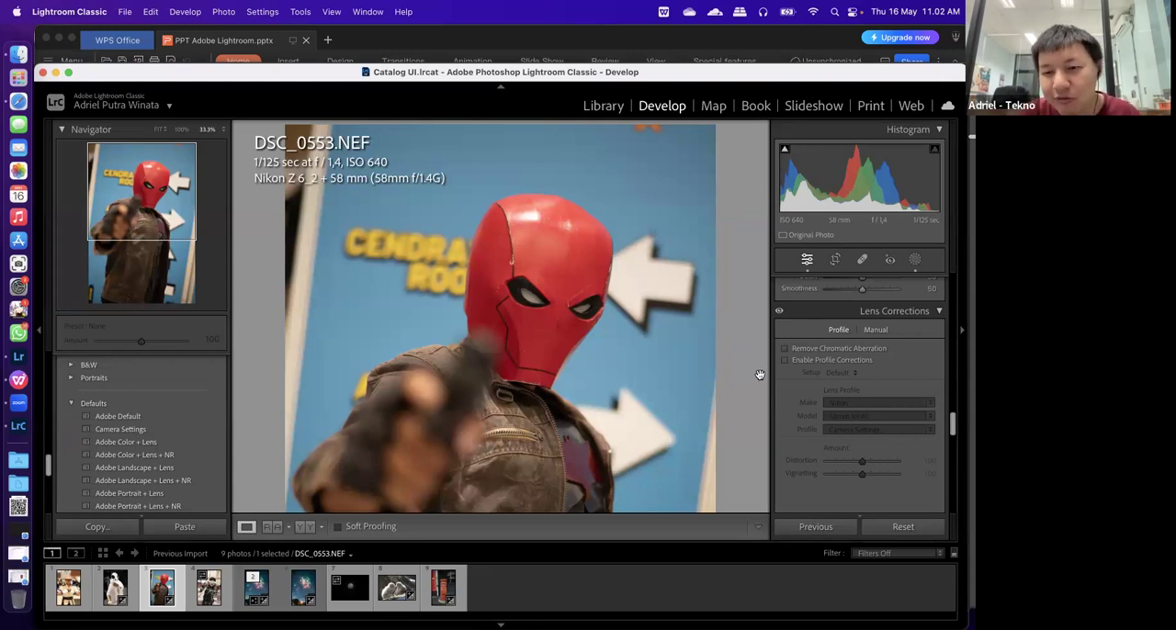
click(811, 362)
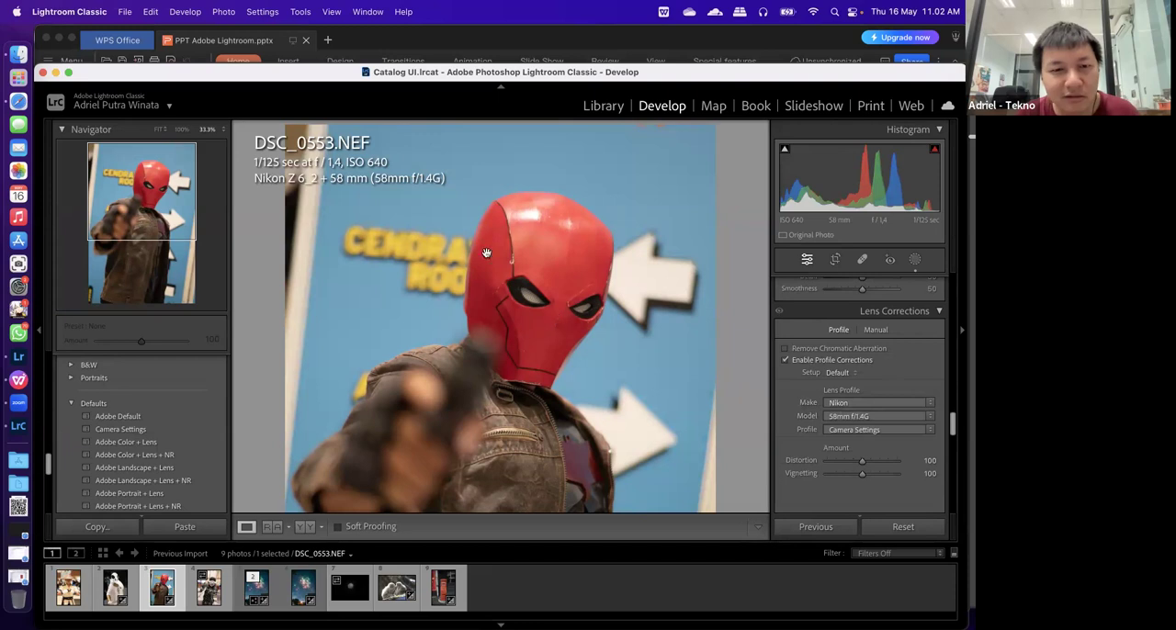
click(847, 432)
click(795, 449)
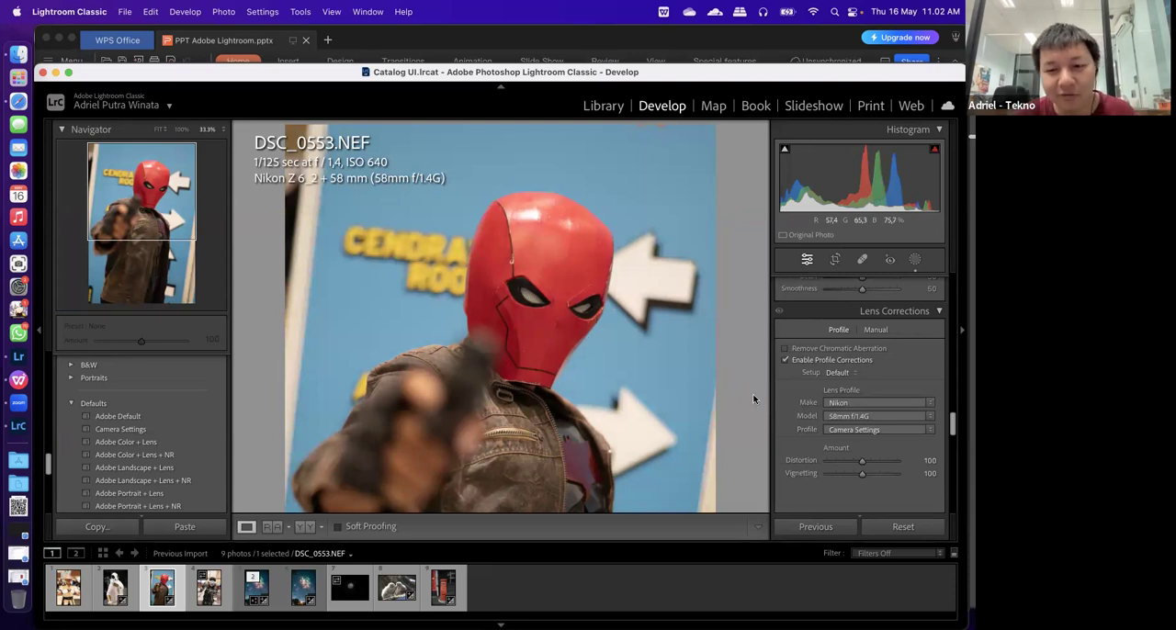
Compare DSC_0553.NEF with and without profile corrections, leave them enabled, and check the available Nikon lens models
click(819, 362)
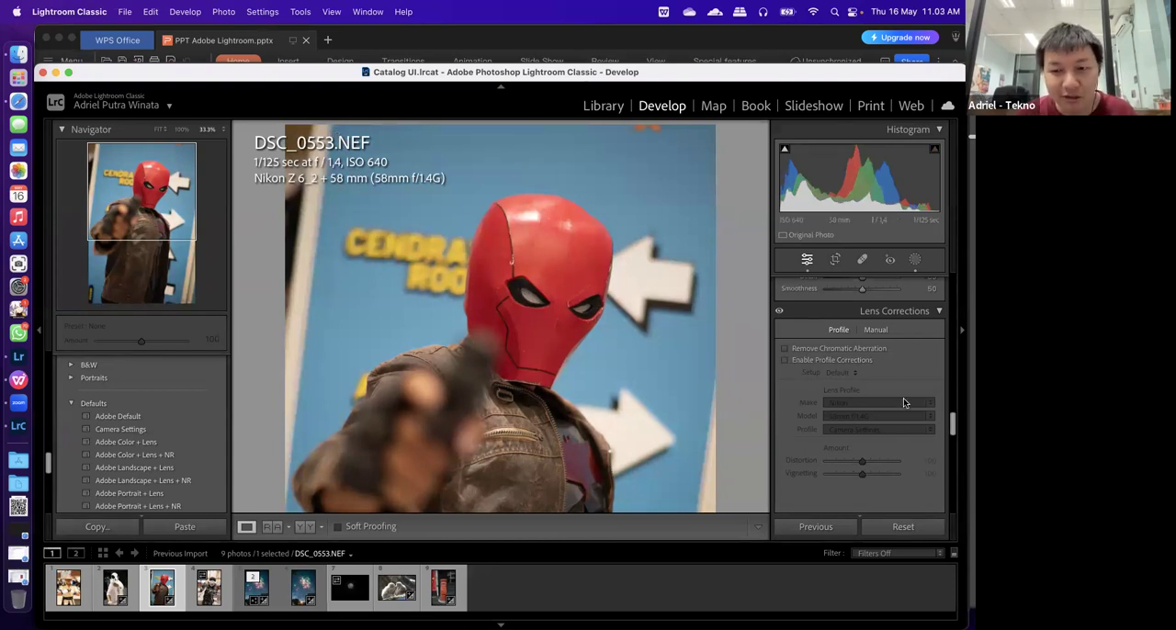
click(811, 360)
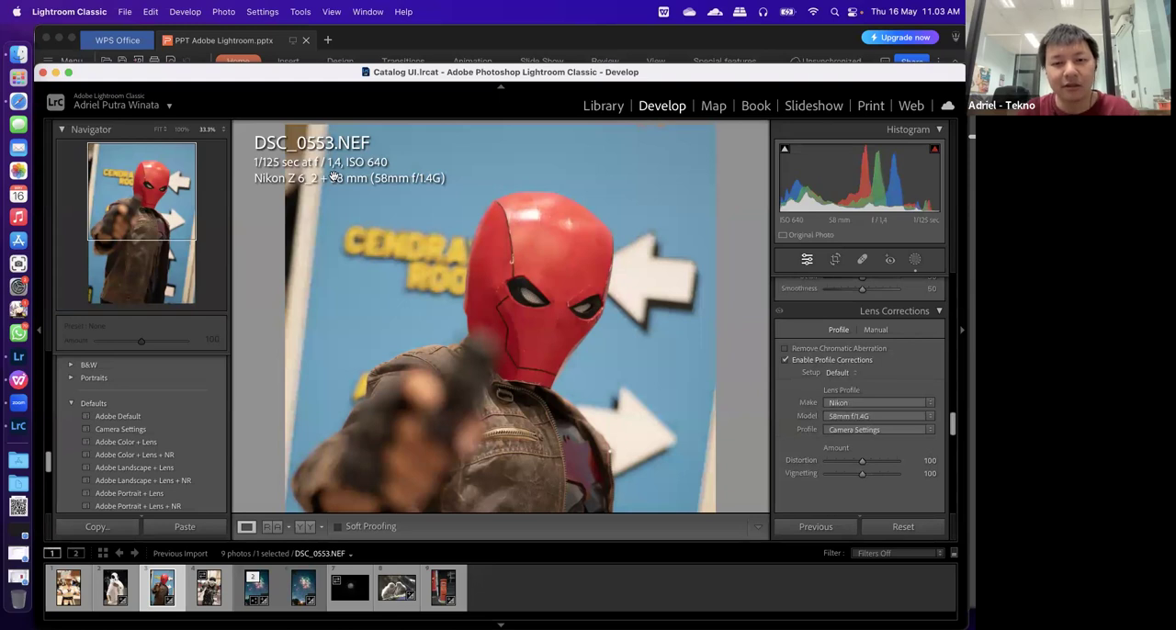
click(794, 360)
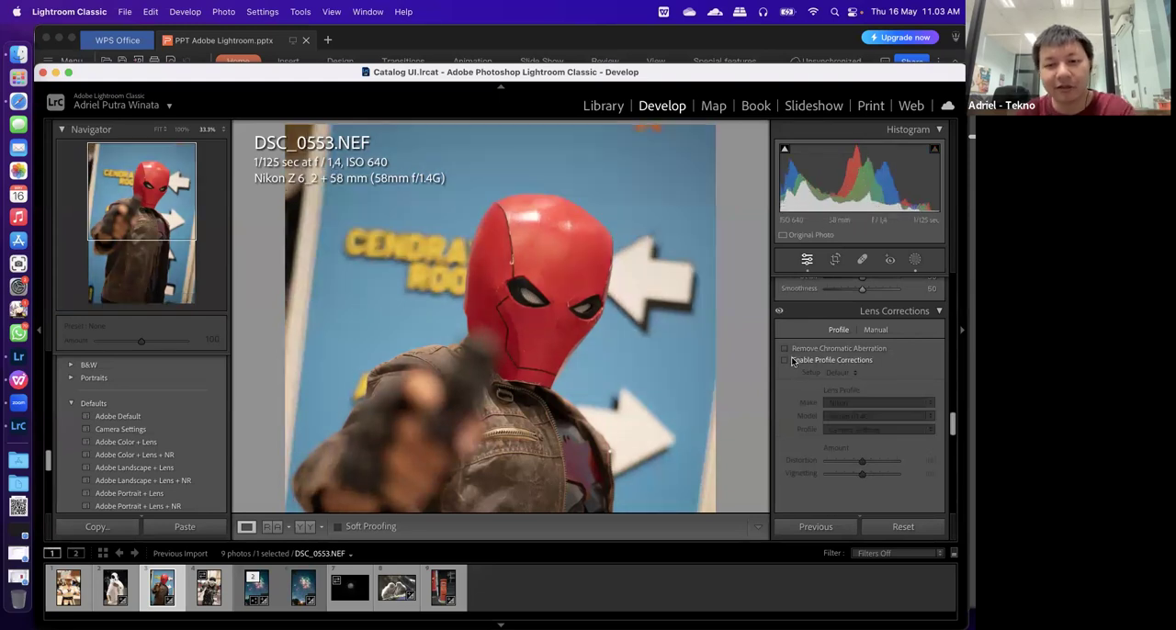
click(794, 360)
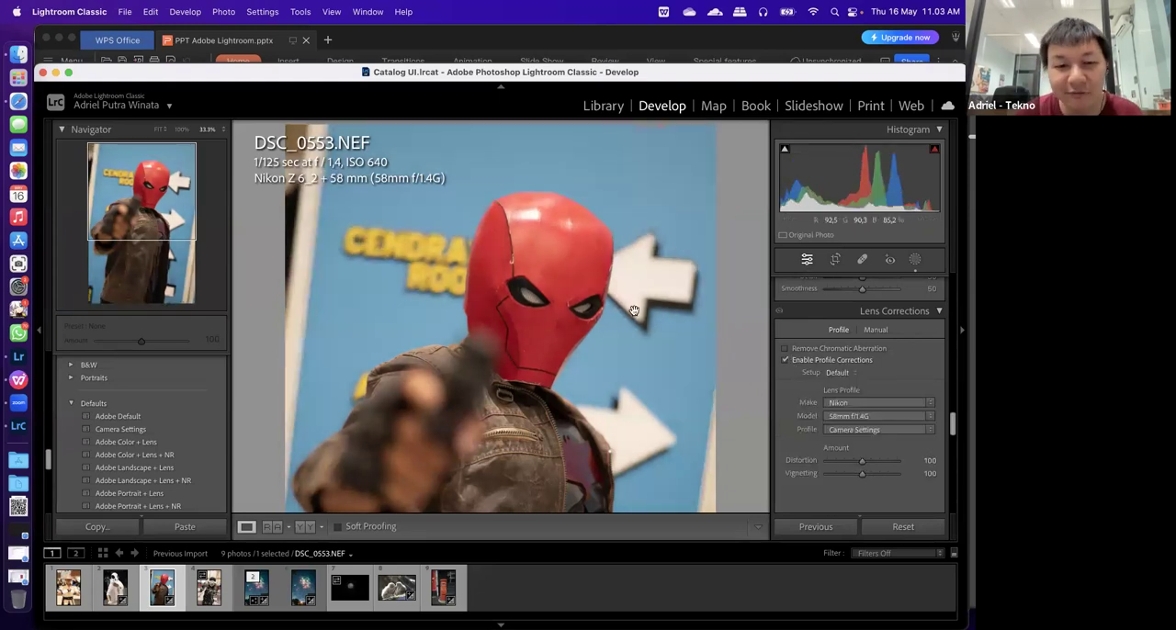
click(861, 416)
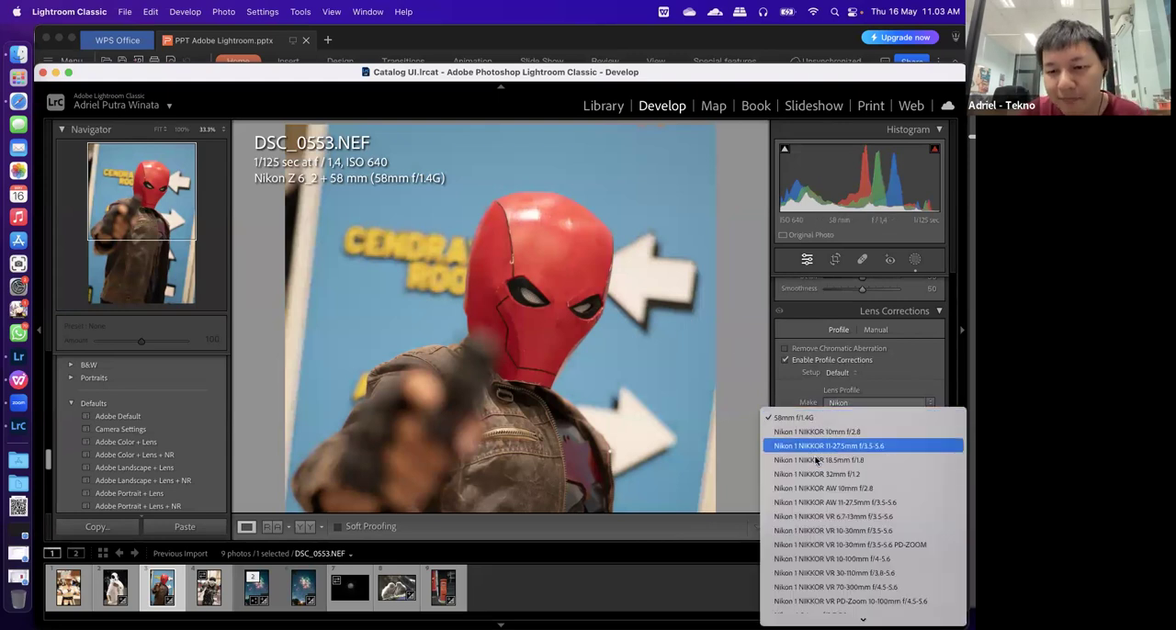
click(792, 390)
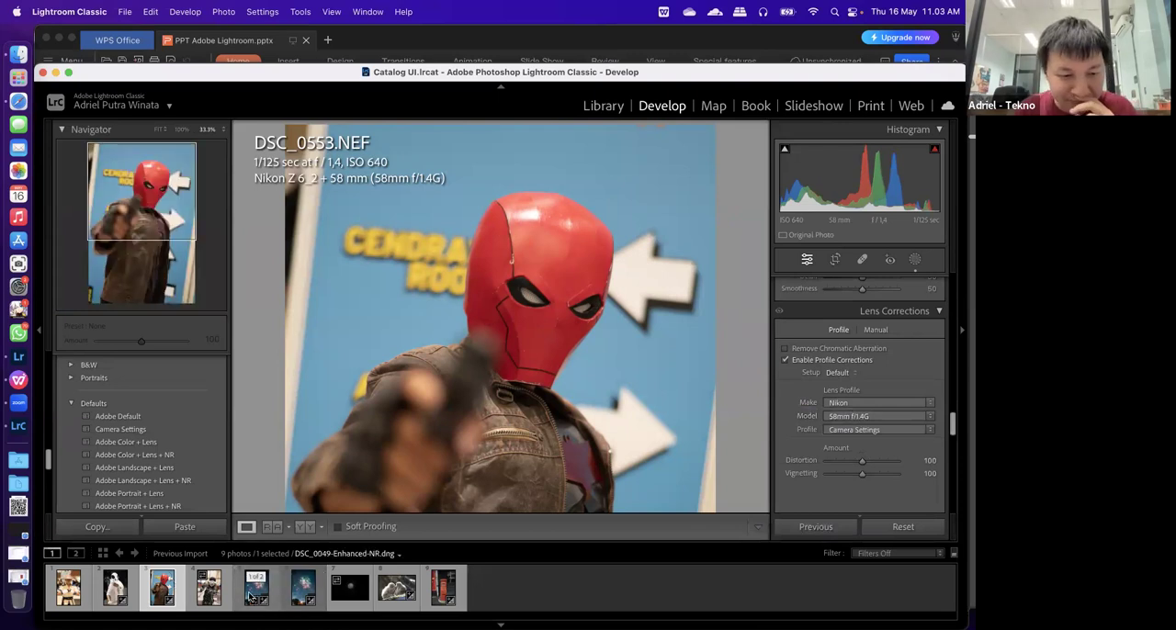
Fit the red post box photo DSC_1858.JPG in the view and enable its lens profile corrections
click(250, 598)
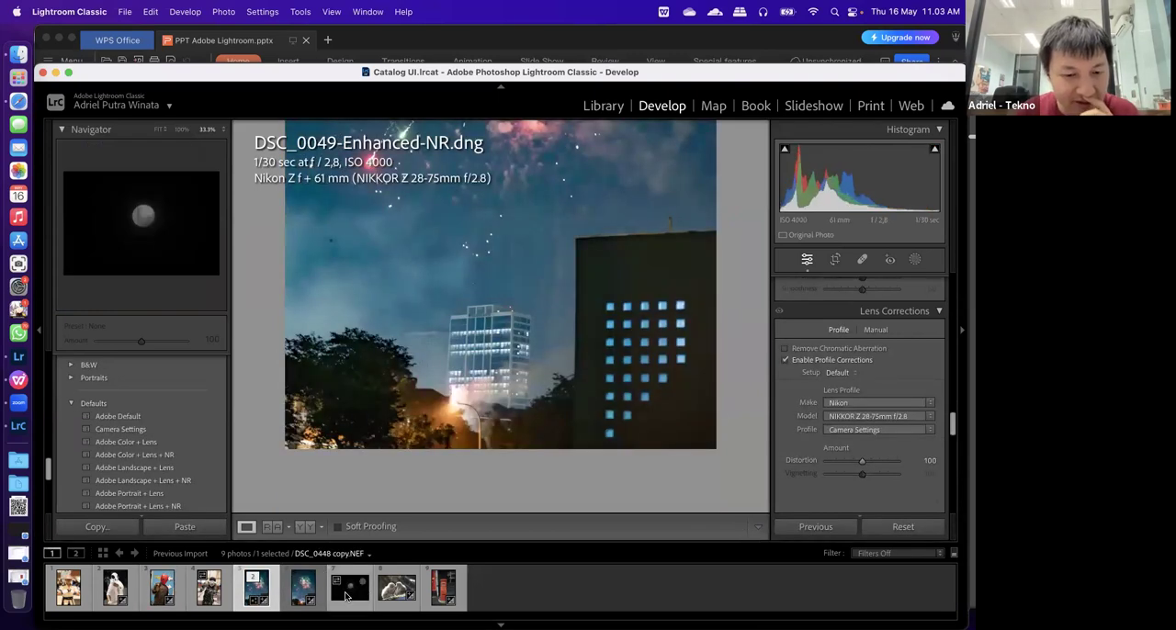
click(444, 588)
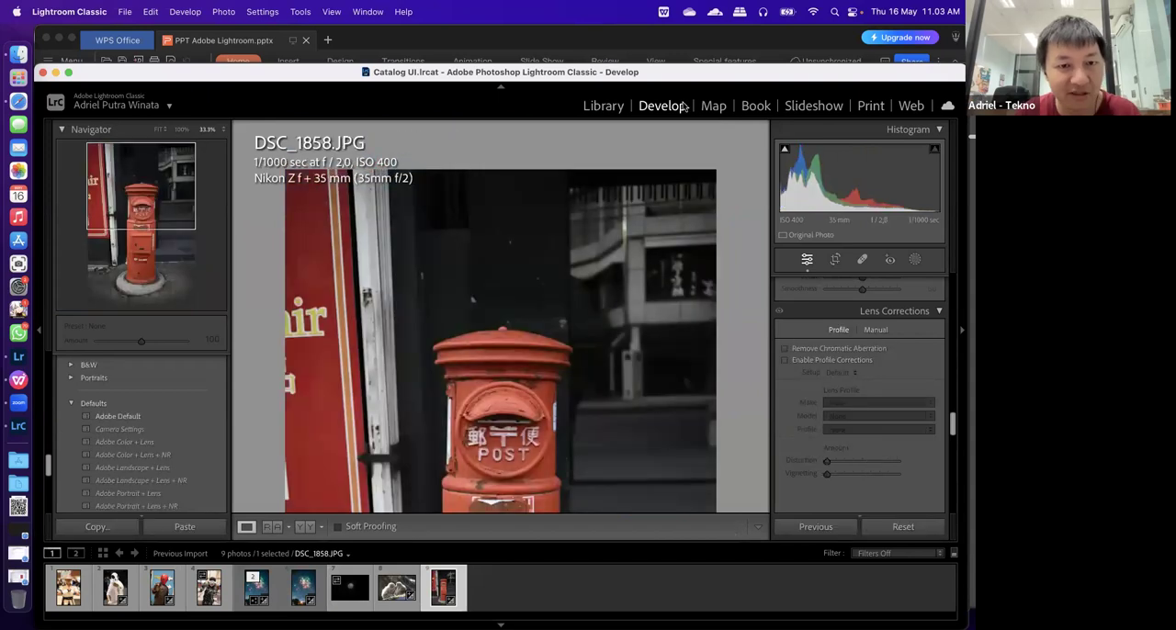
click(786, 360)
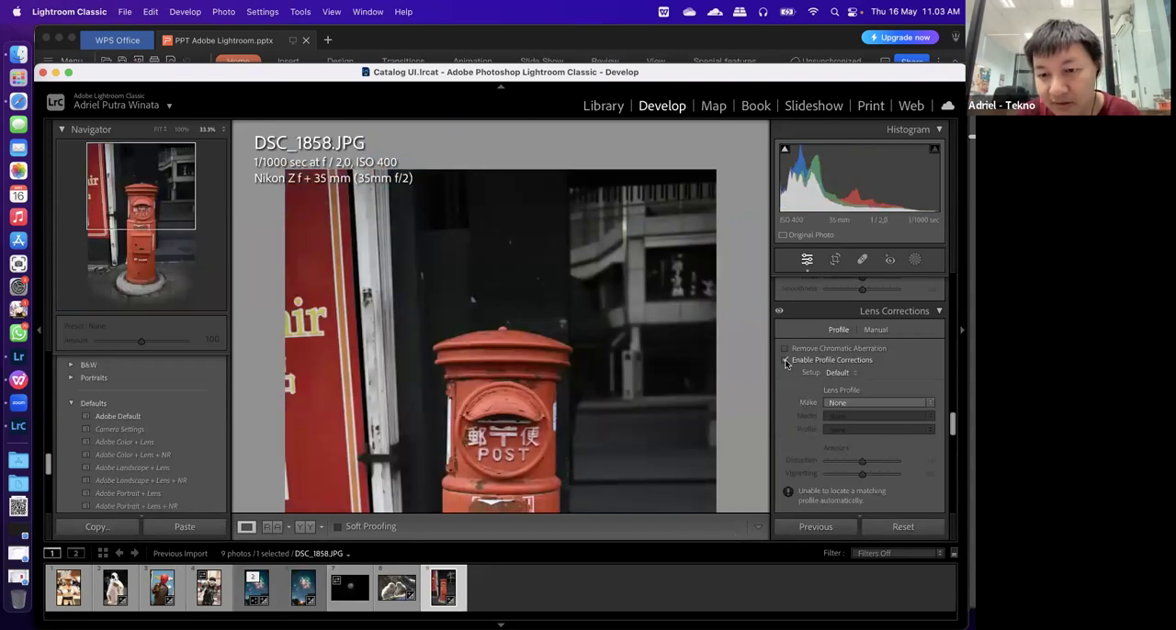
click(785, 361)
click(582, 407)
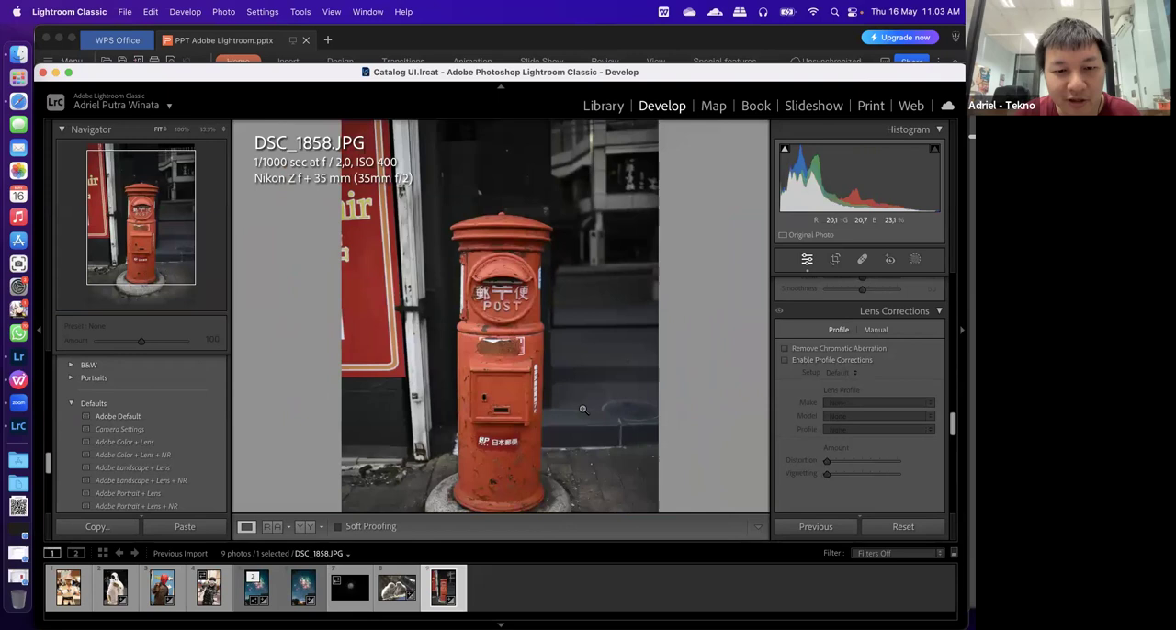
click(786, 360)
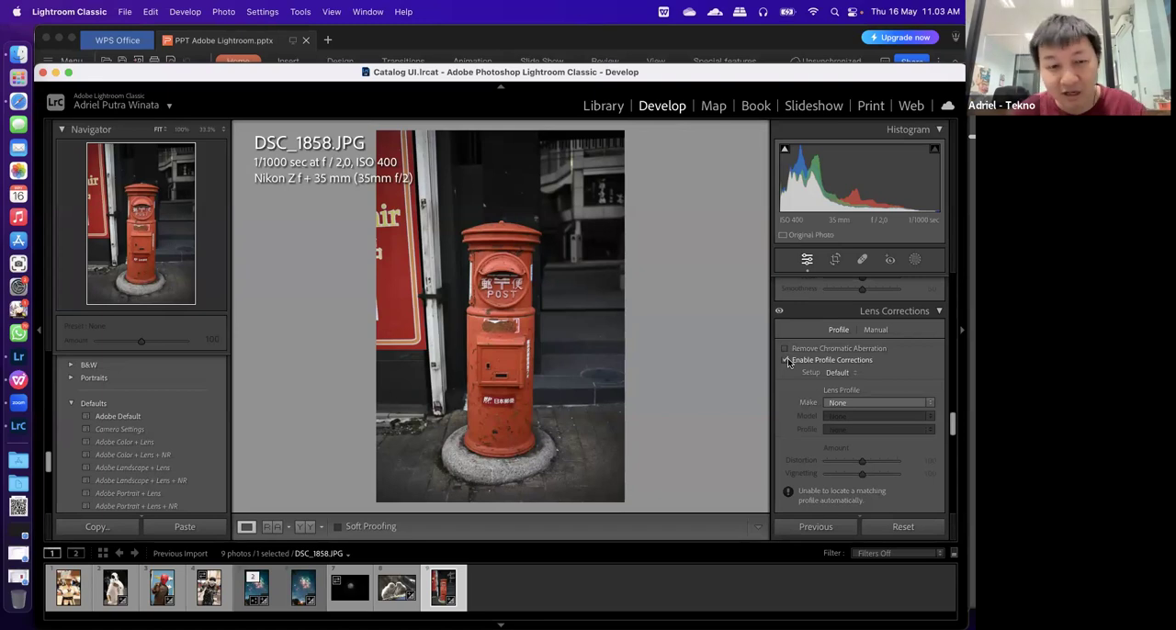
Set the lens profile make for DSC_1858.JPG to Nikon
click(841, 401)
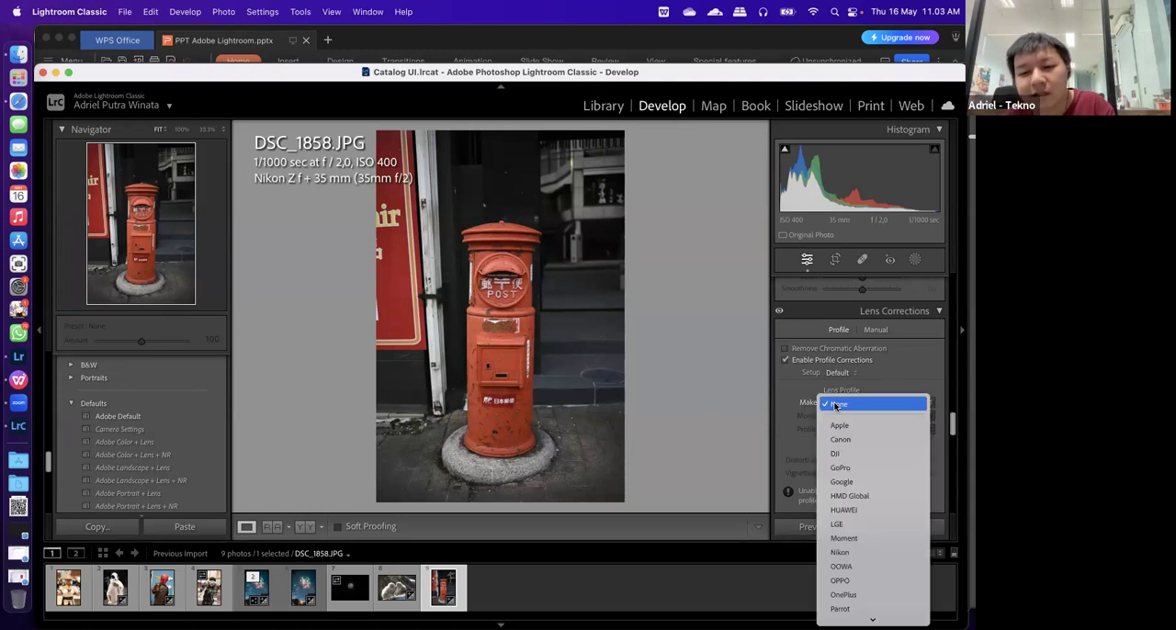
mouse_move(873, 620)
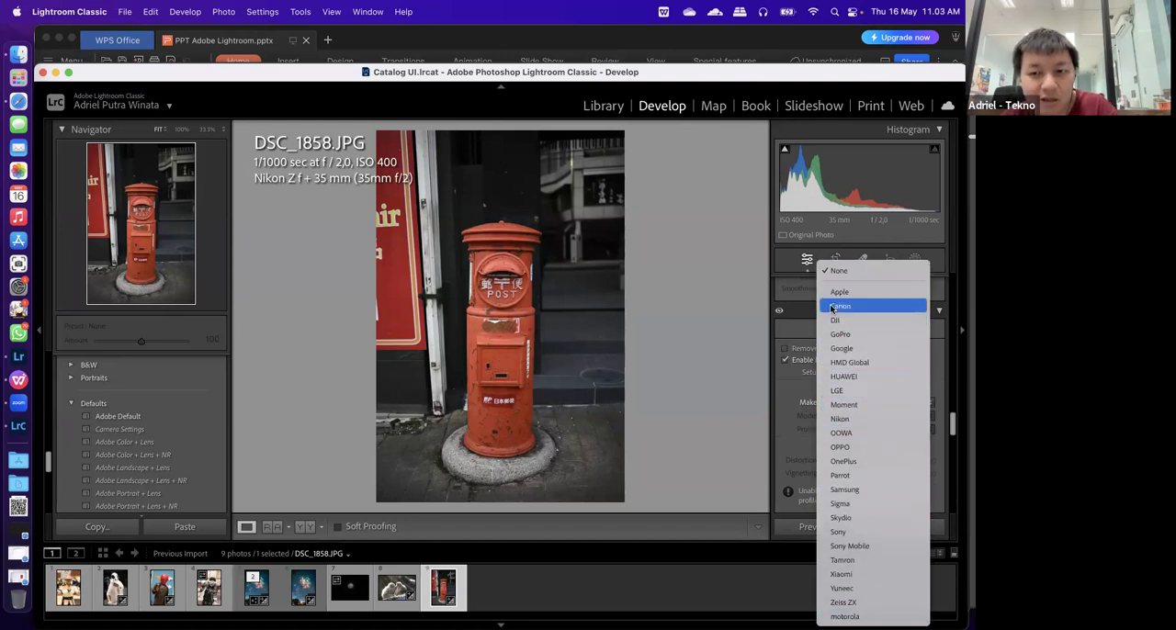
click(839, 419)
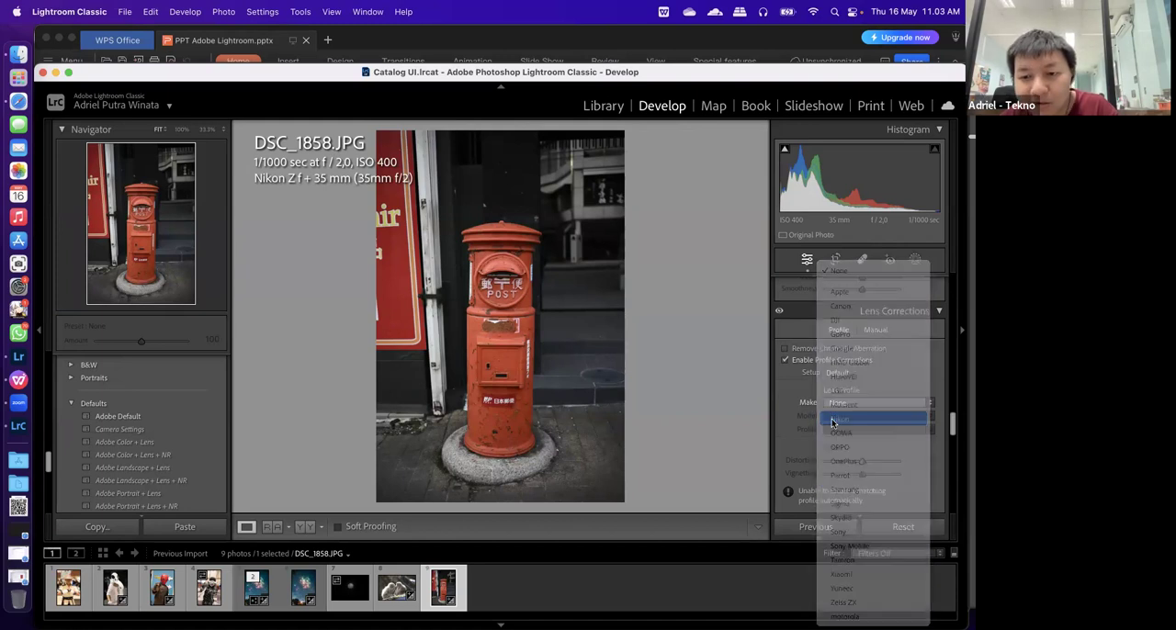
Examine the lens models, profiles and makes offered for DSC_1858.JPG without changing the selection
click(849, 418)
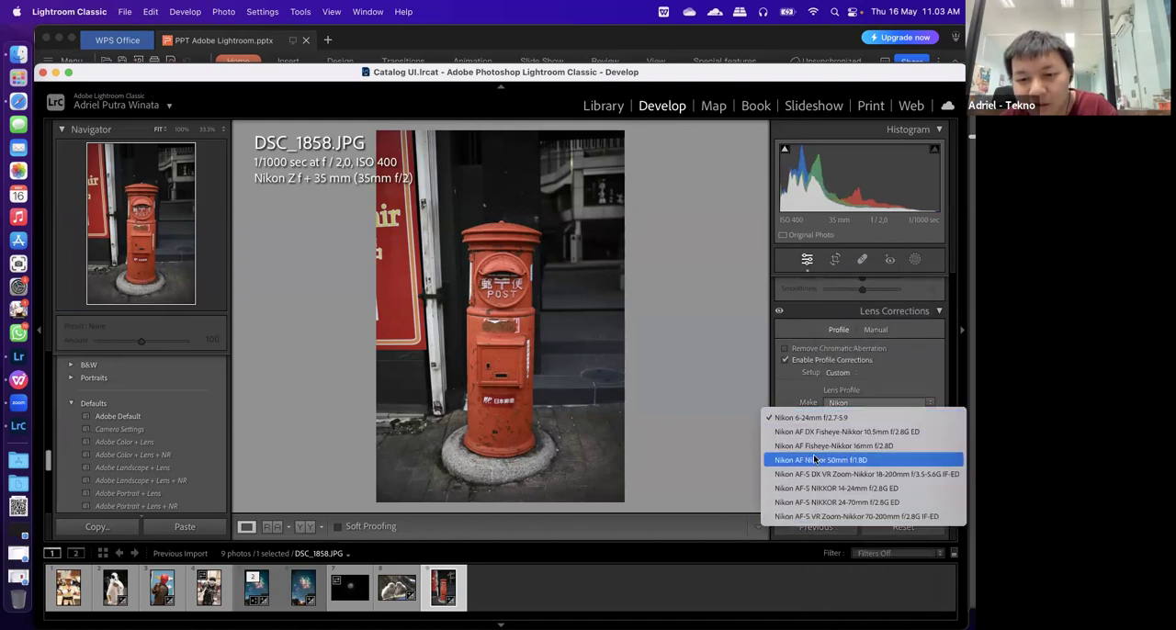
click(647, 361)
click(871, 421)
click(845, 419)
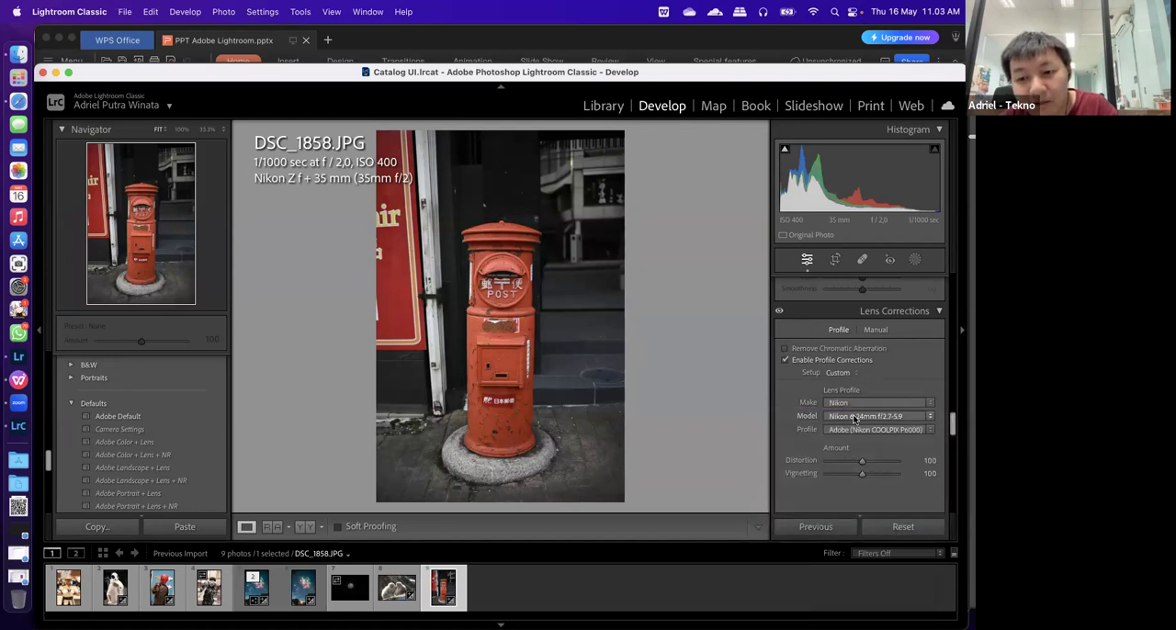
click(814, 423)
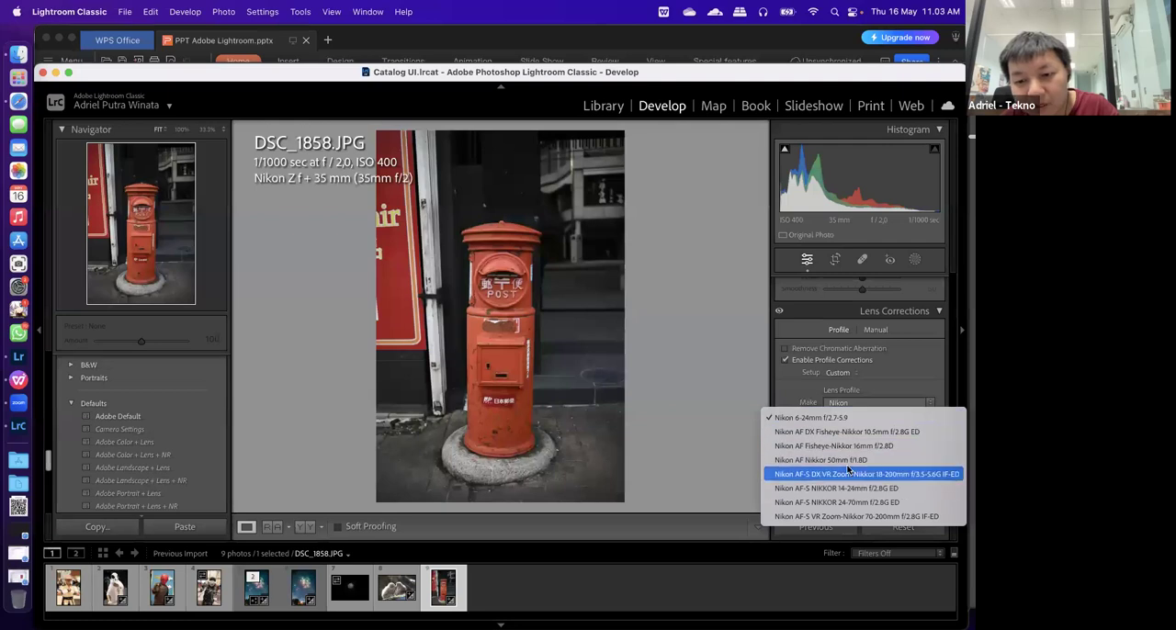
click(711, 436)
click(856, 432)
click(758, 423)
click(834, 404)
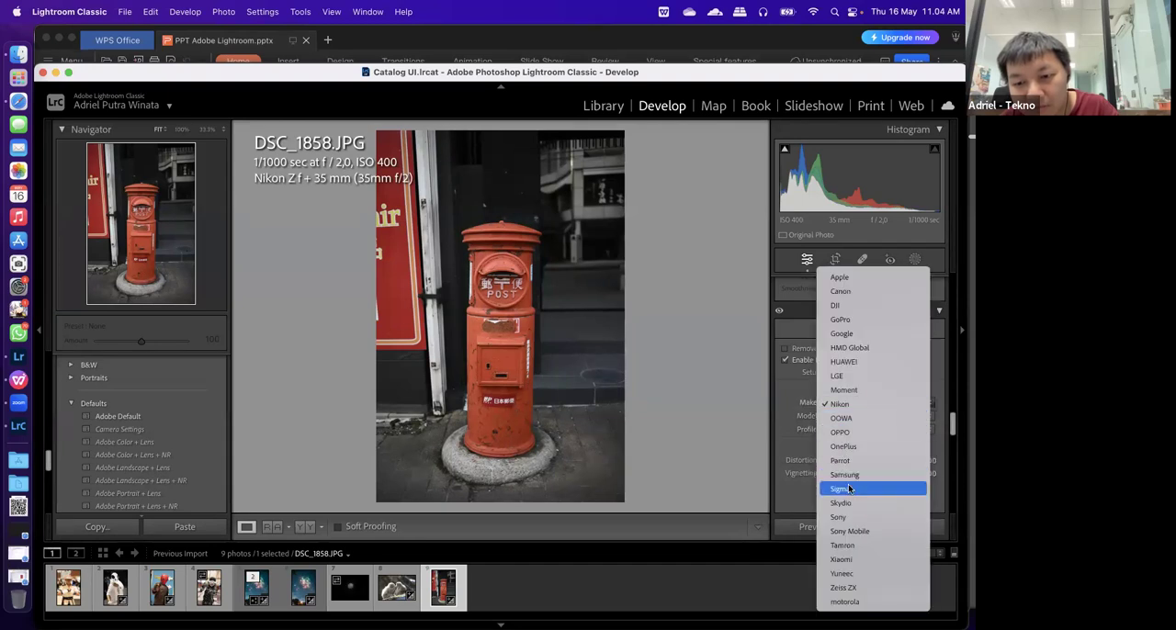
click(757, 375)
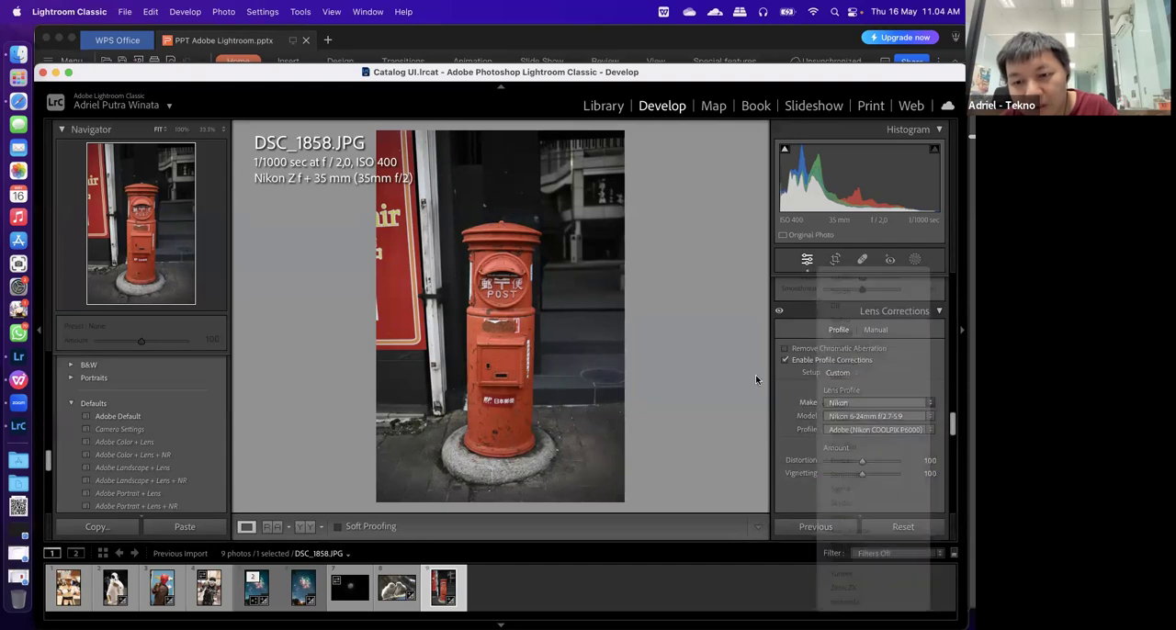
click(878, 416)
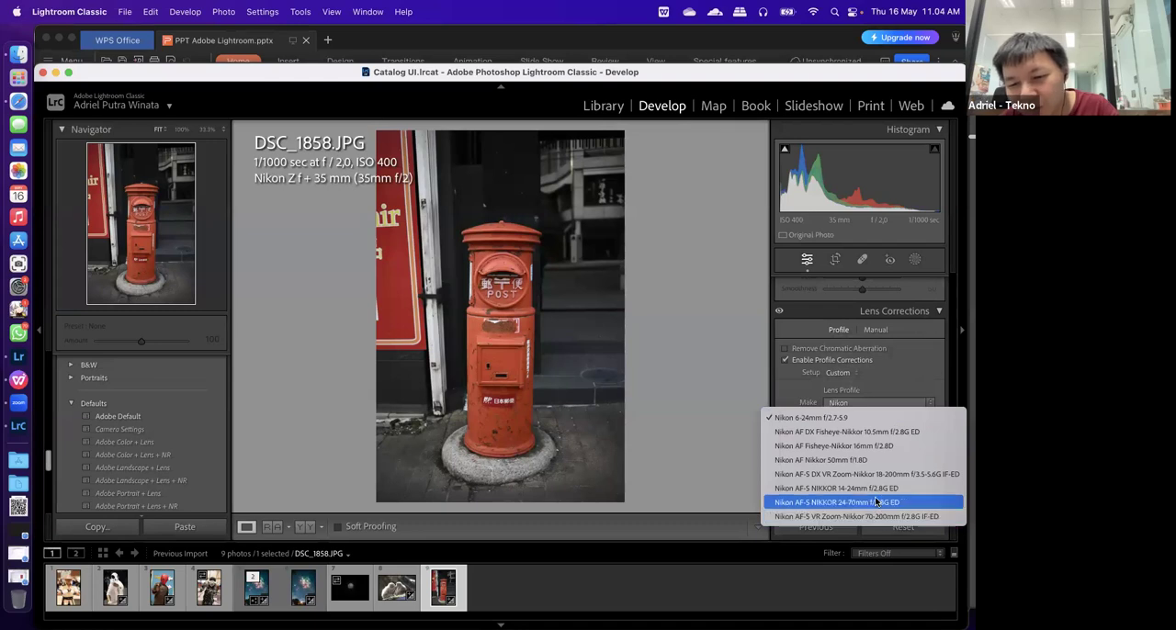
click(528, 609)
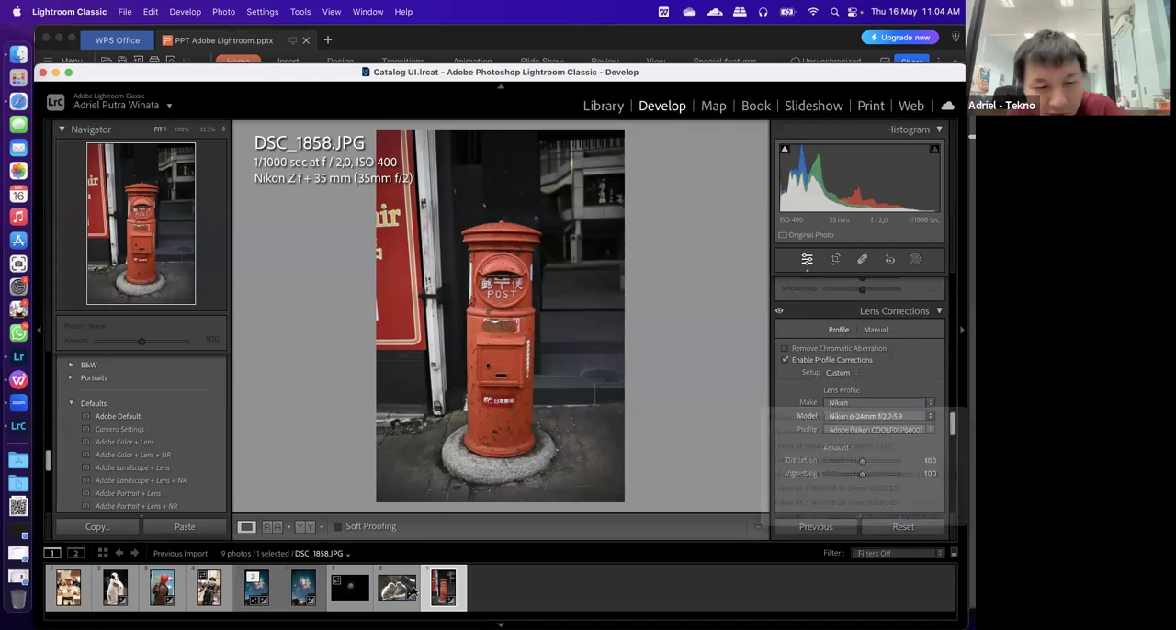
Examine the Nikon lens models offered for DSC_0049.NEF with profile corrections enabled, and turn the corrections back off
click(296, 592)
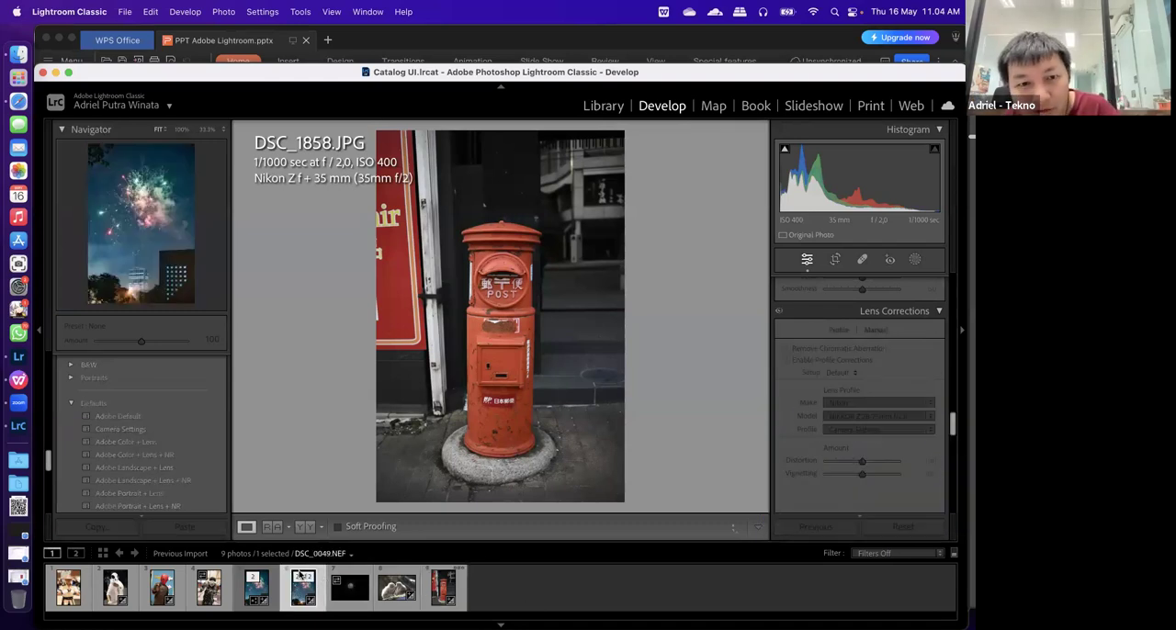
click(790, 361)
click(889, 416)
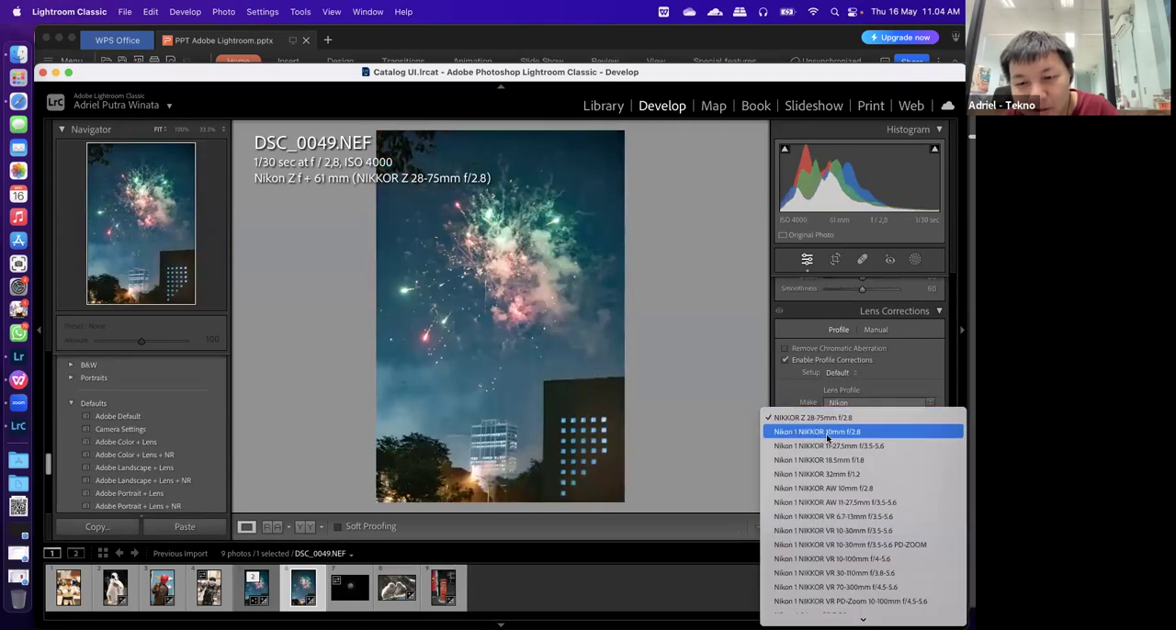
scroll(842, 588, down, 15)
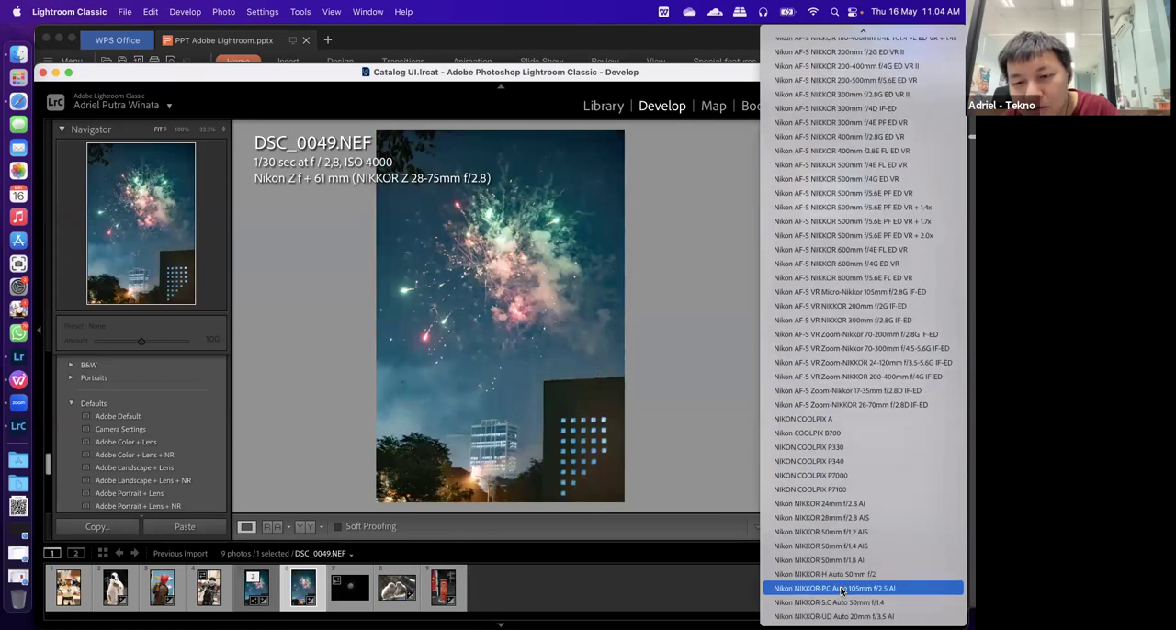
click(692, 383)
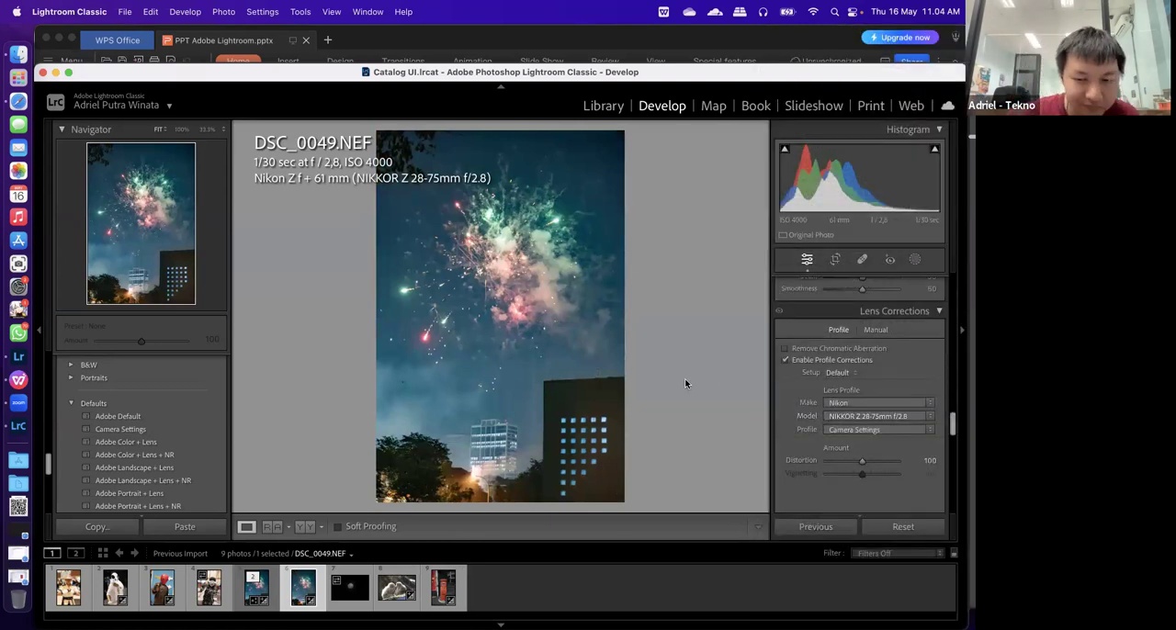
click(801, 364)
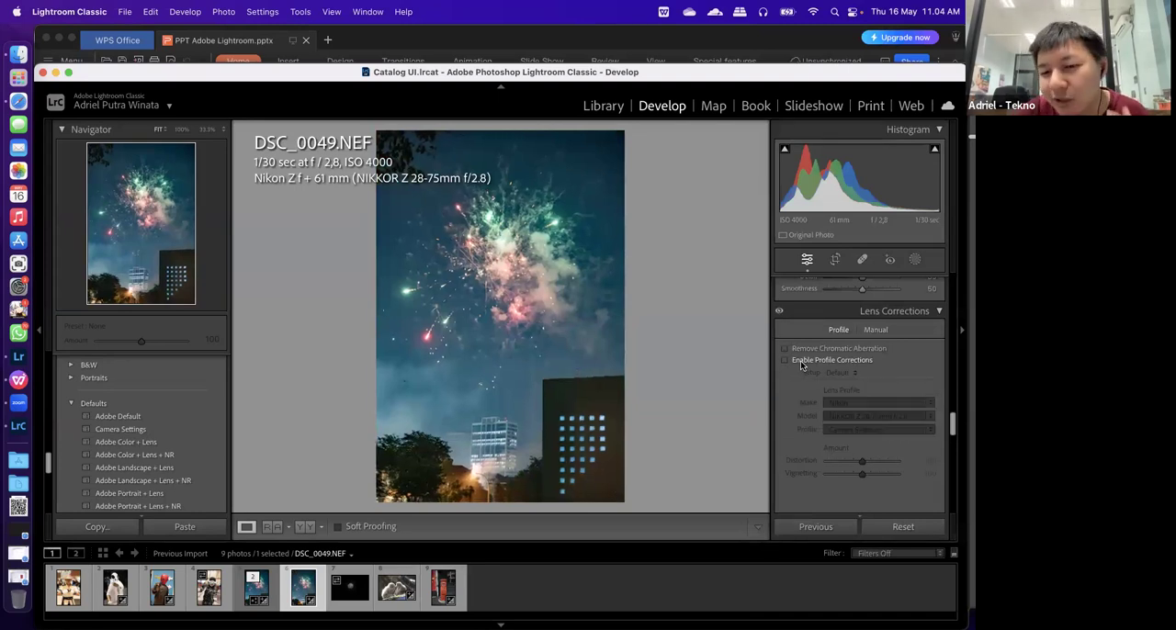
Try the manual Distortion correction on DSC_0049.NEF, turn on Constrain Crop and reset the Distortion amount to 0
click(874, 330)
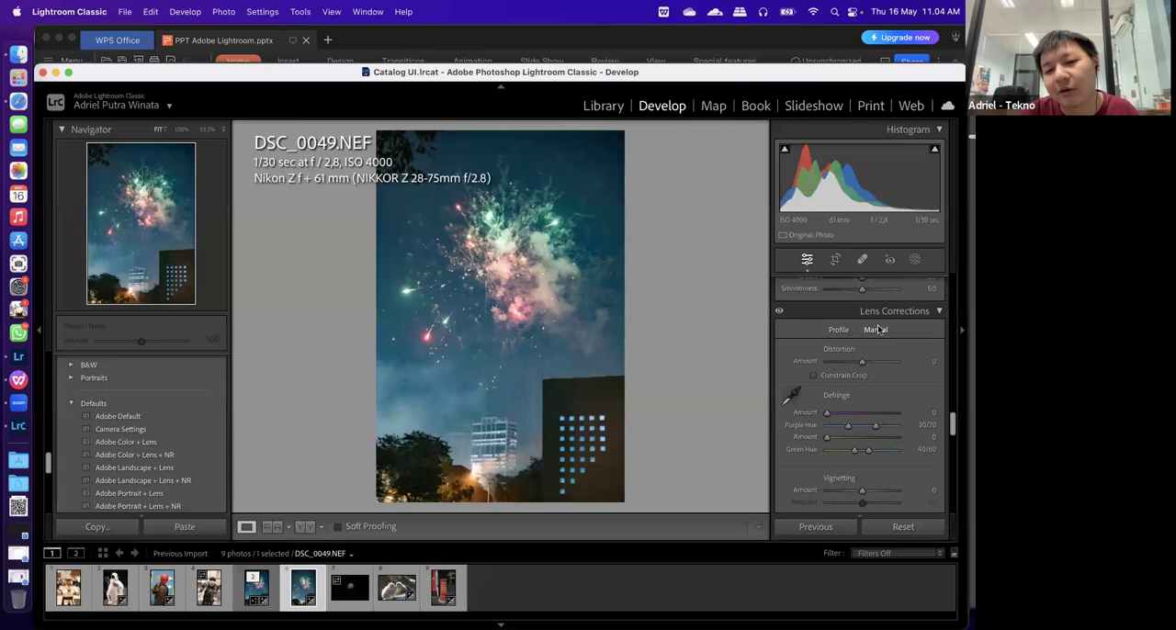
drag(862, 362, 858, 367)
click(857, 376)
double_click(857, 363)
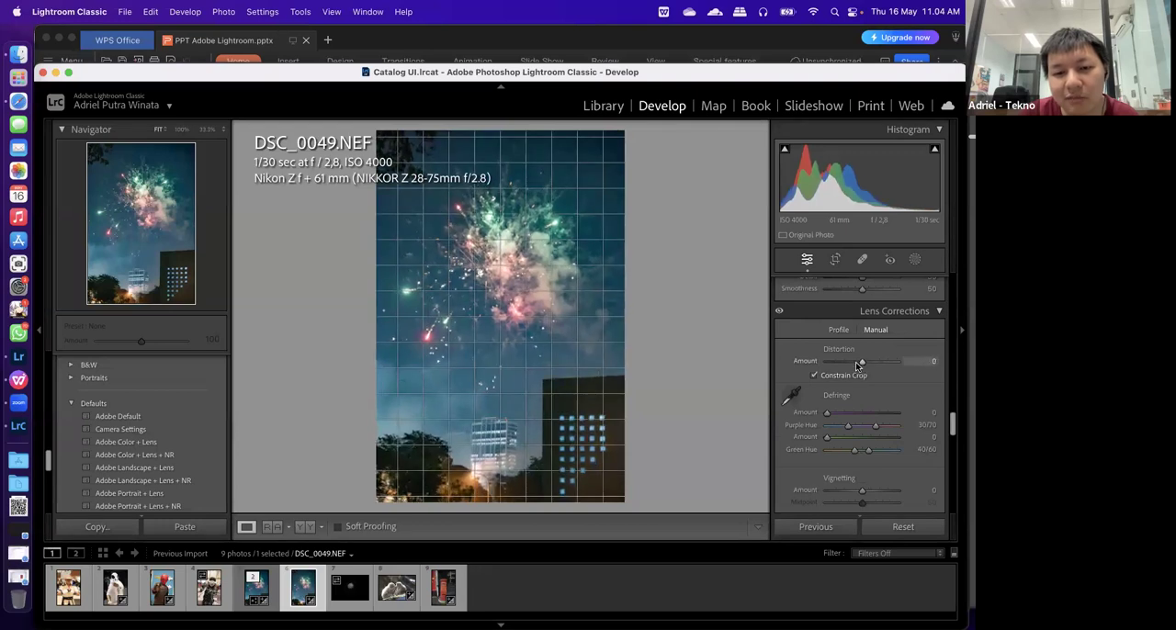
Try a manual Distortion amount of +17 on DSC_0049.NEF and reset it to 0
drag(857, 365, 867, 369)
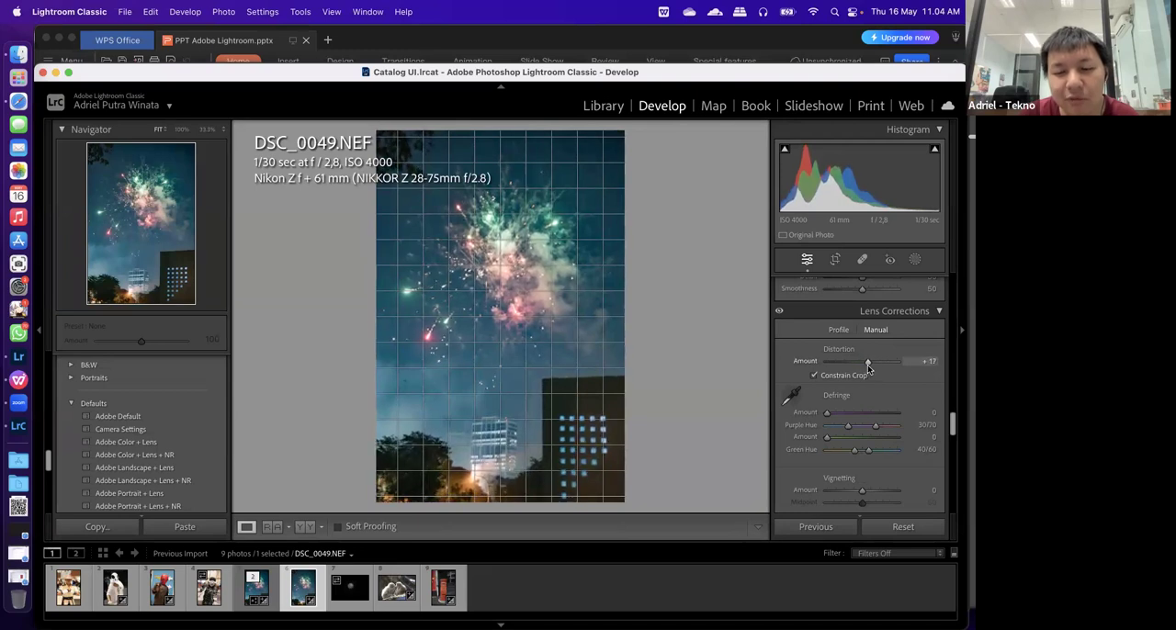
click(928, 361)
text(0)
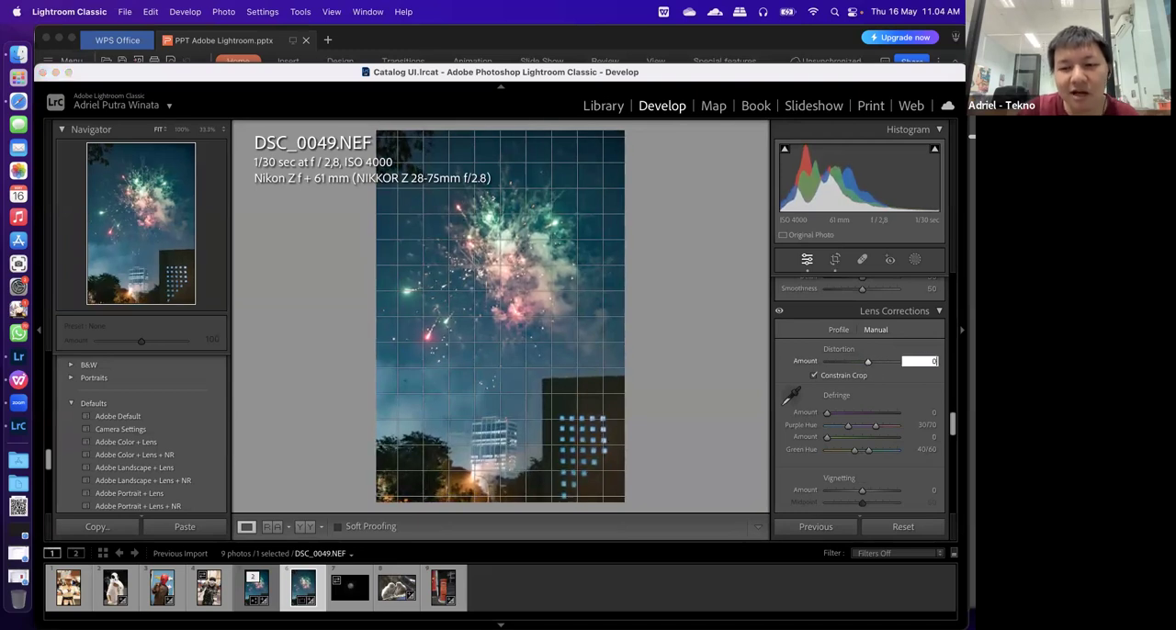
key(Return)
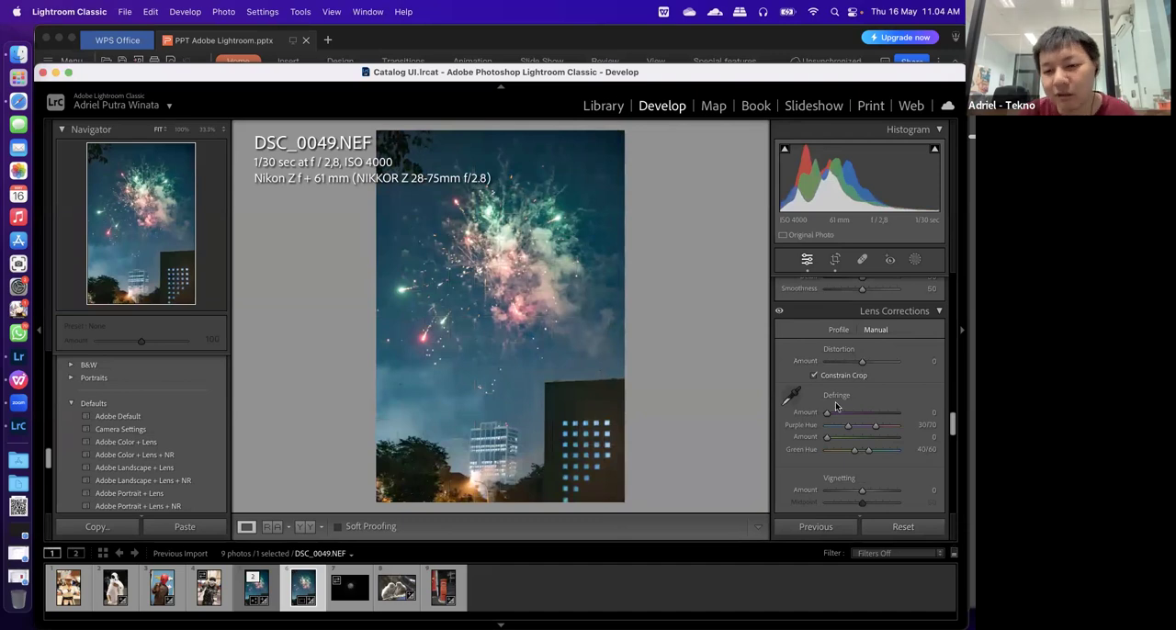
Open DSC_1812.JPG and examine the mossy edge beneath the monkeys at 100% with the lens profile options shown
click(397, 603)
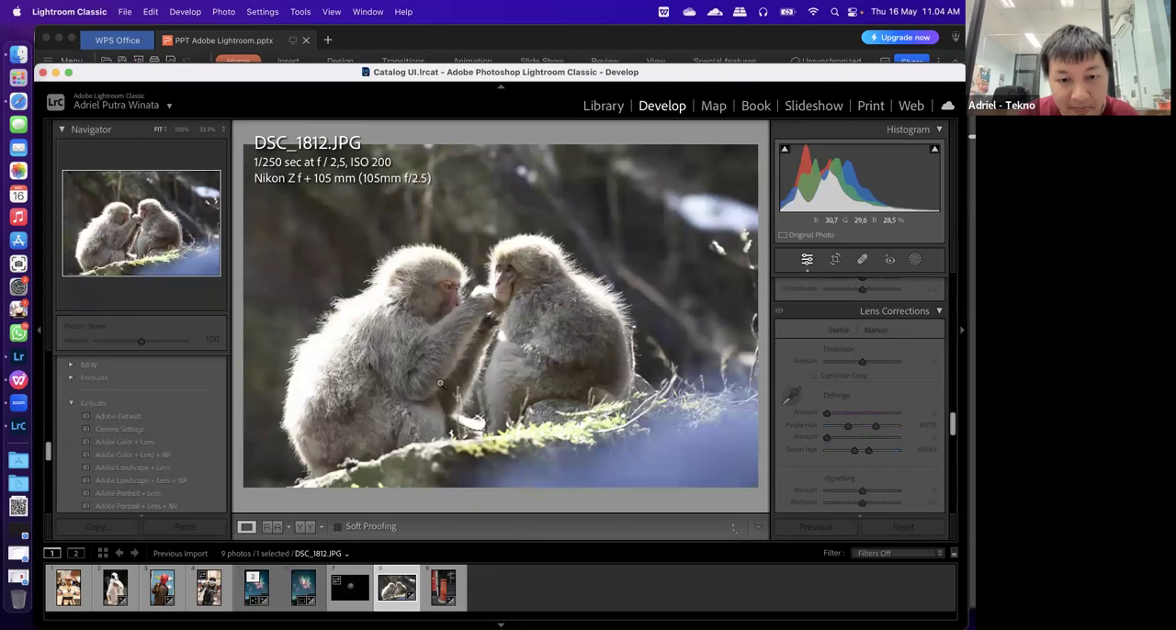
click(838, 329)
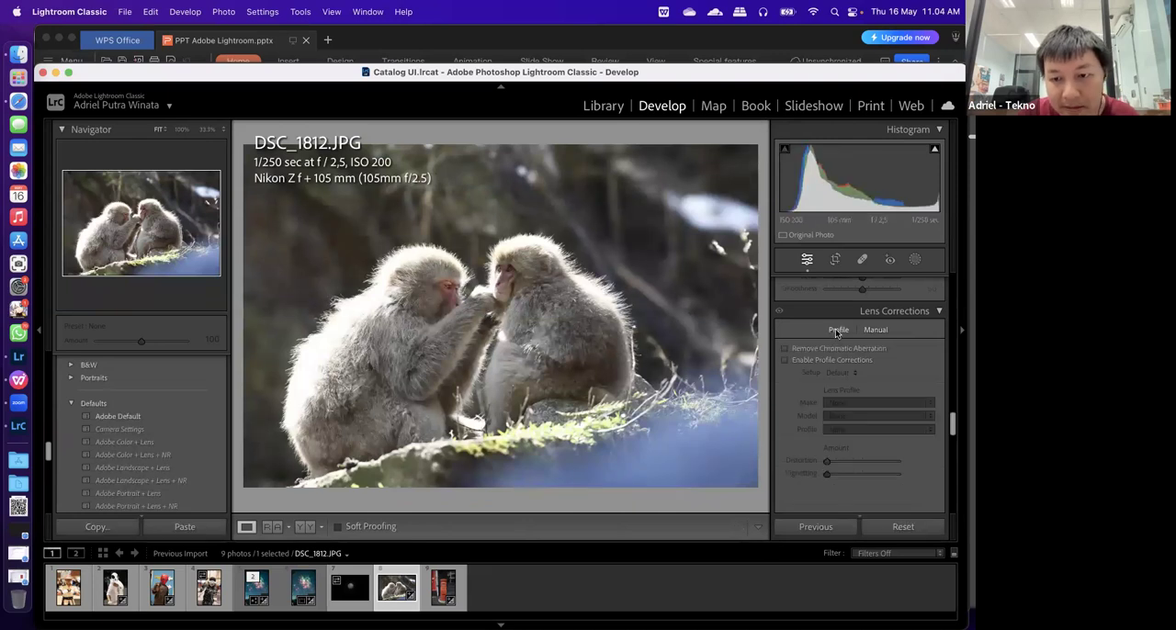
click(876, 330)
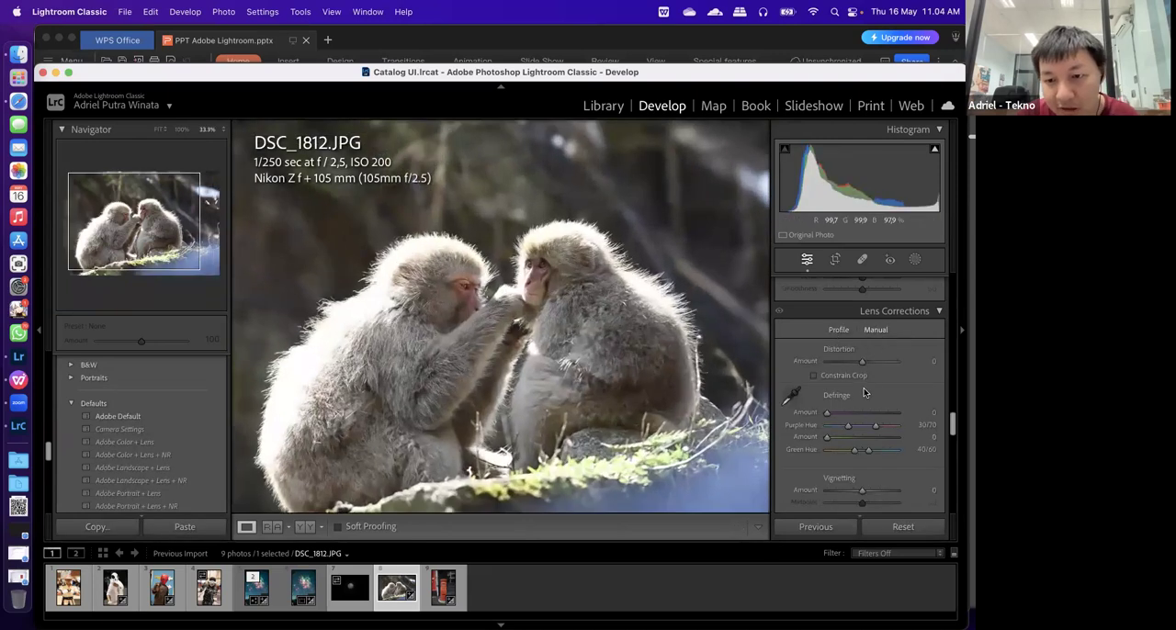
click(837, 330)
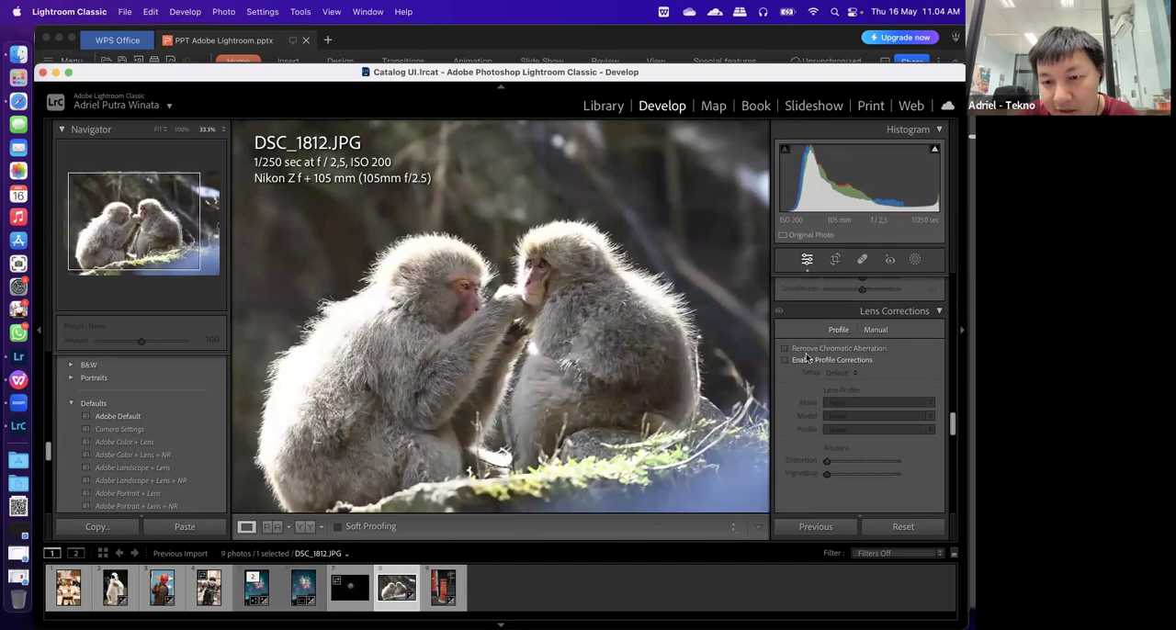
click(801, 360)
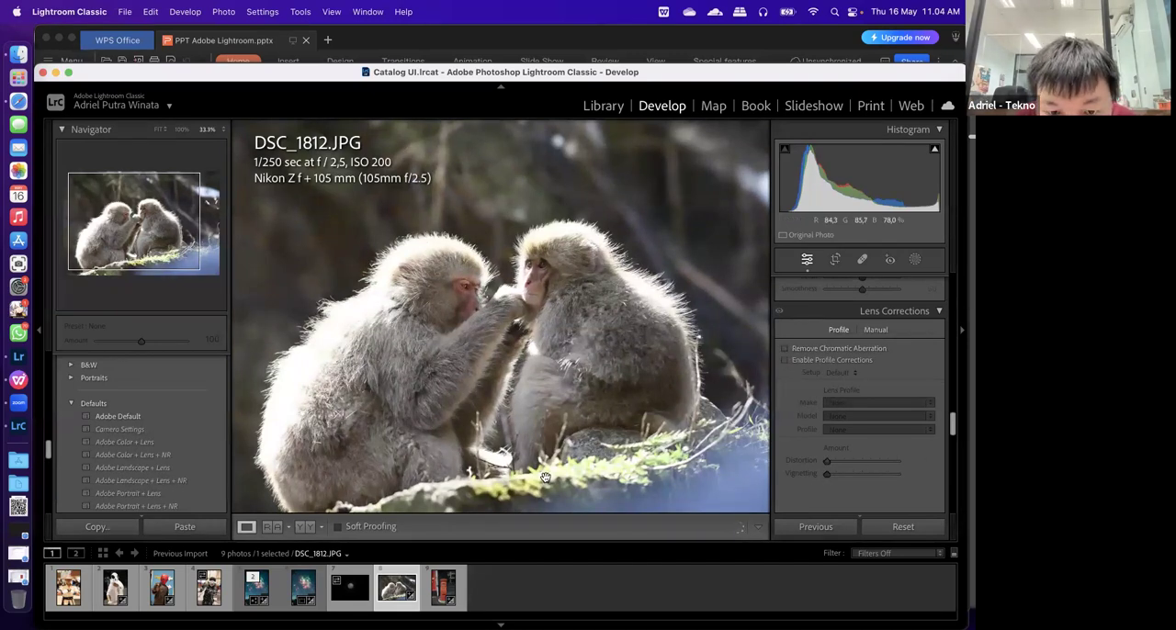
click(181, 132)
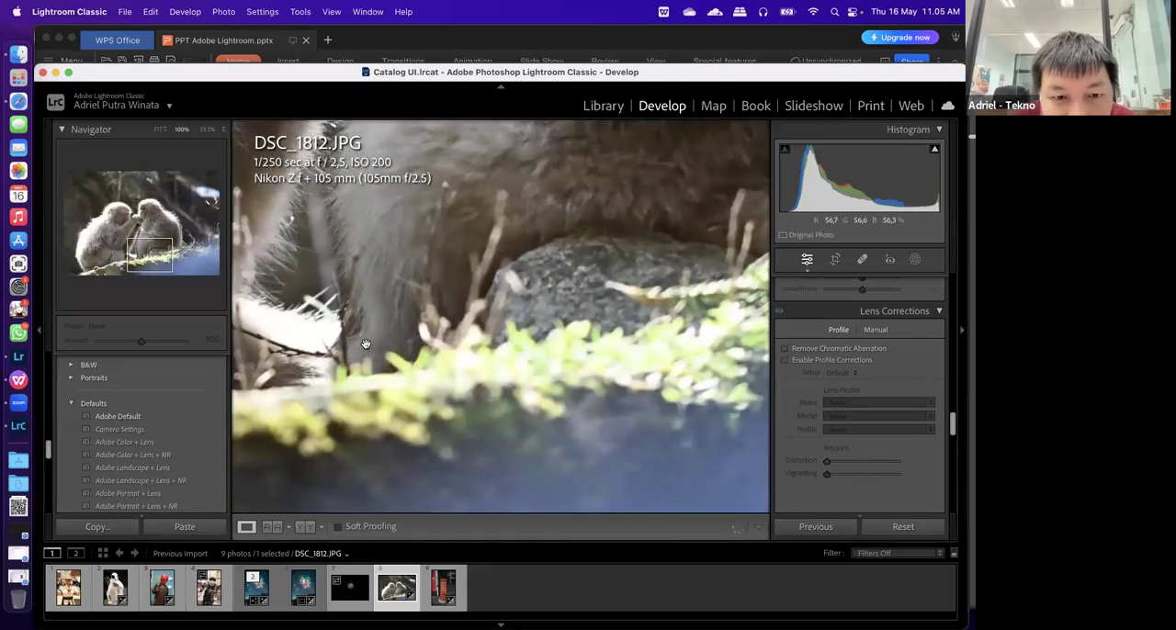
Try Remove Chromatic Aberration on DSC_1812.JPG, inspecting the fur and moss edges up close, and turn it back off
drag(590, 358, 690, 388)
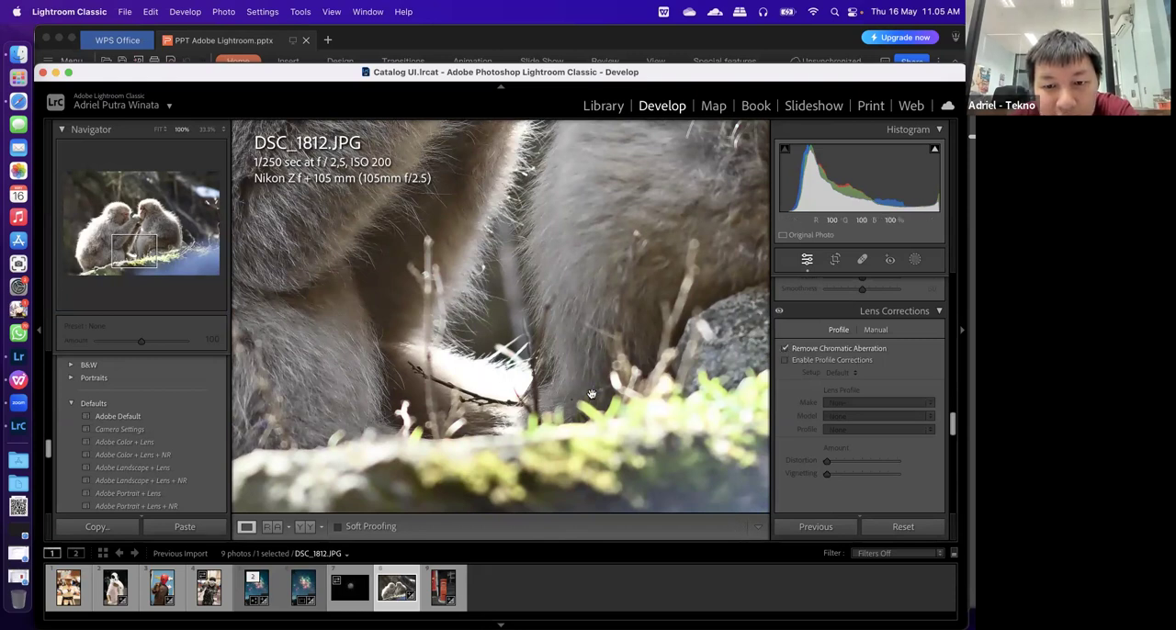
drag(288, 155, 424, 302)
drag(338, 328, 412, 431)
drag(570, 459, 368, 152)
drag(434, 367, 246, 441)
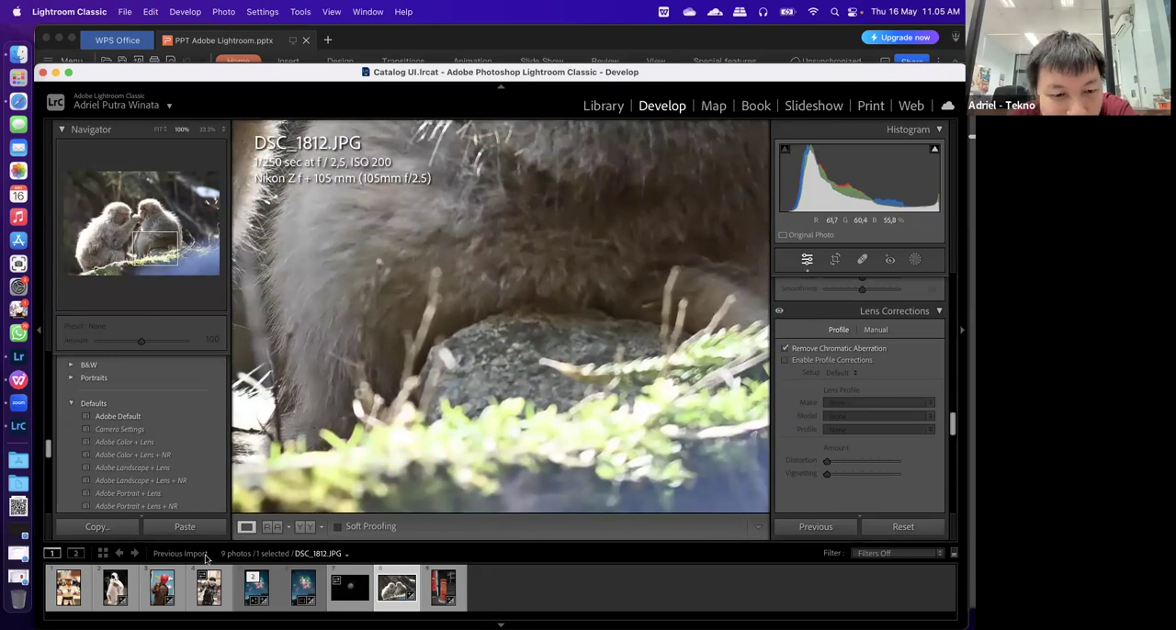
key(z)
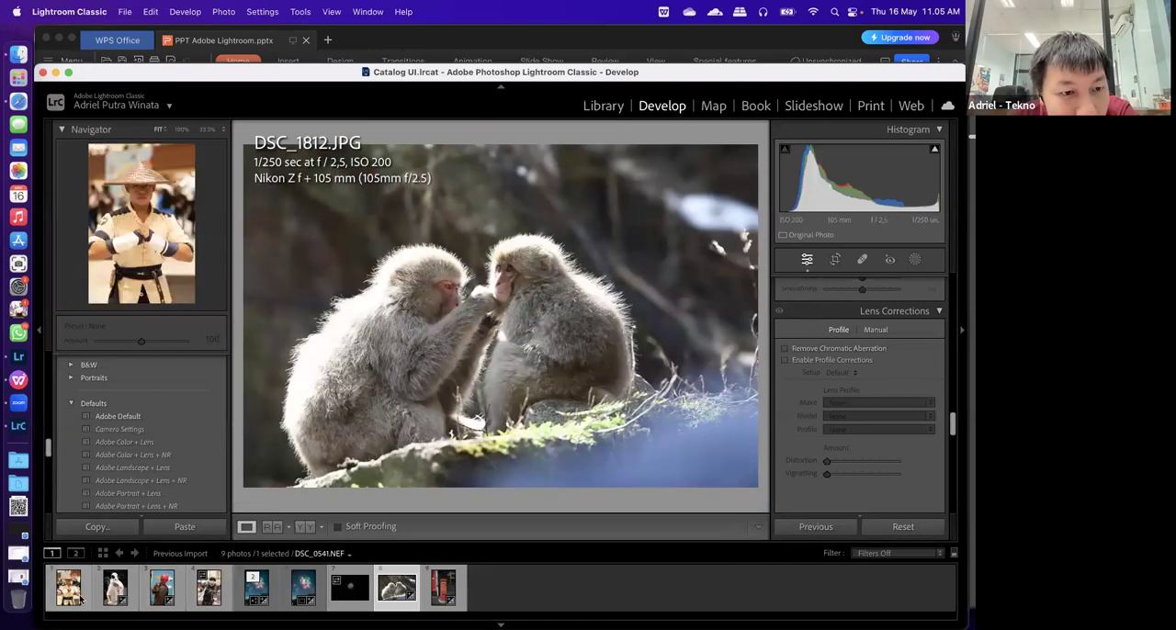
Open DSC_0556.NEF, inspect the glove and sword at 100%, and turn on Remove Chromatic Aberration
click(208, 588)
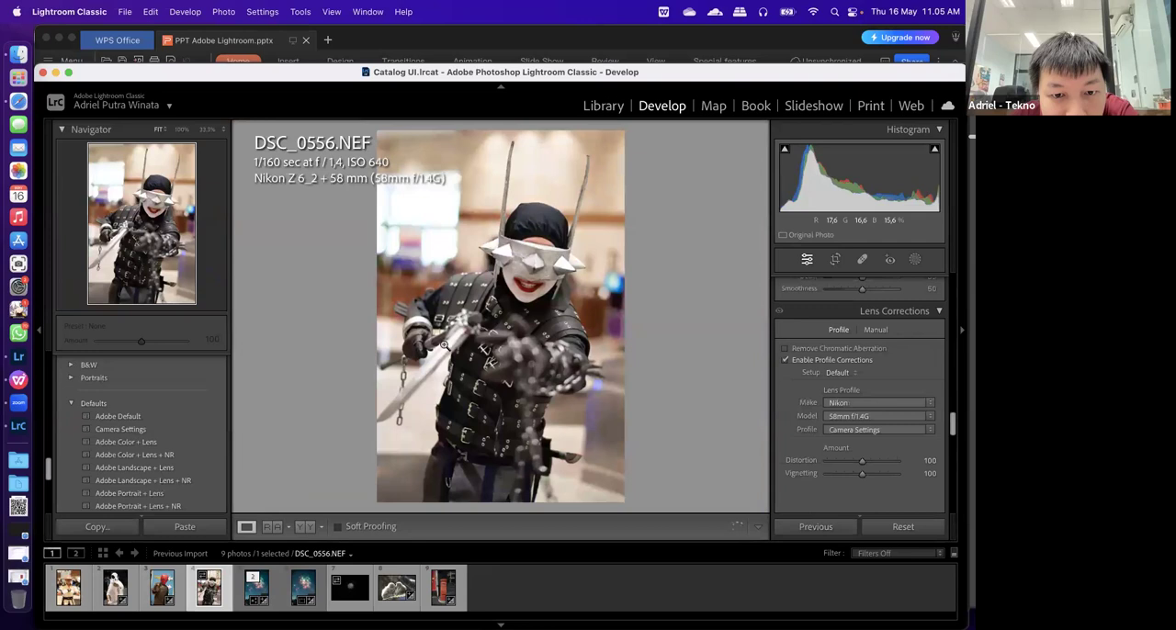
click(443, 344)
drag(490, 326, 564, 173)
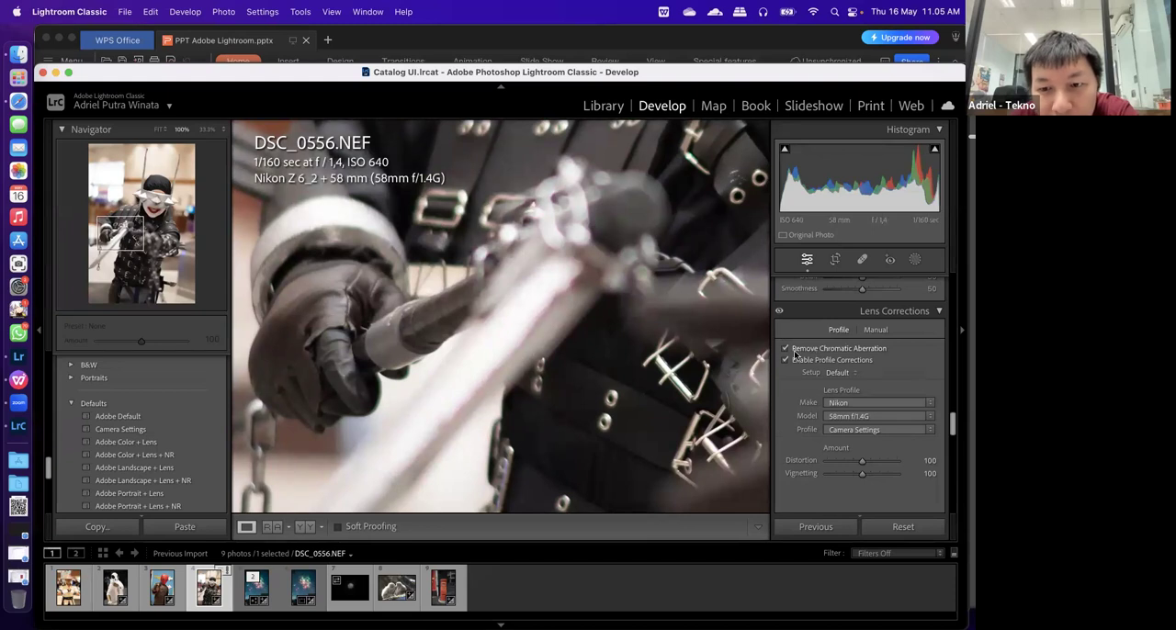
drag(604, 276, 625, 290)
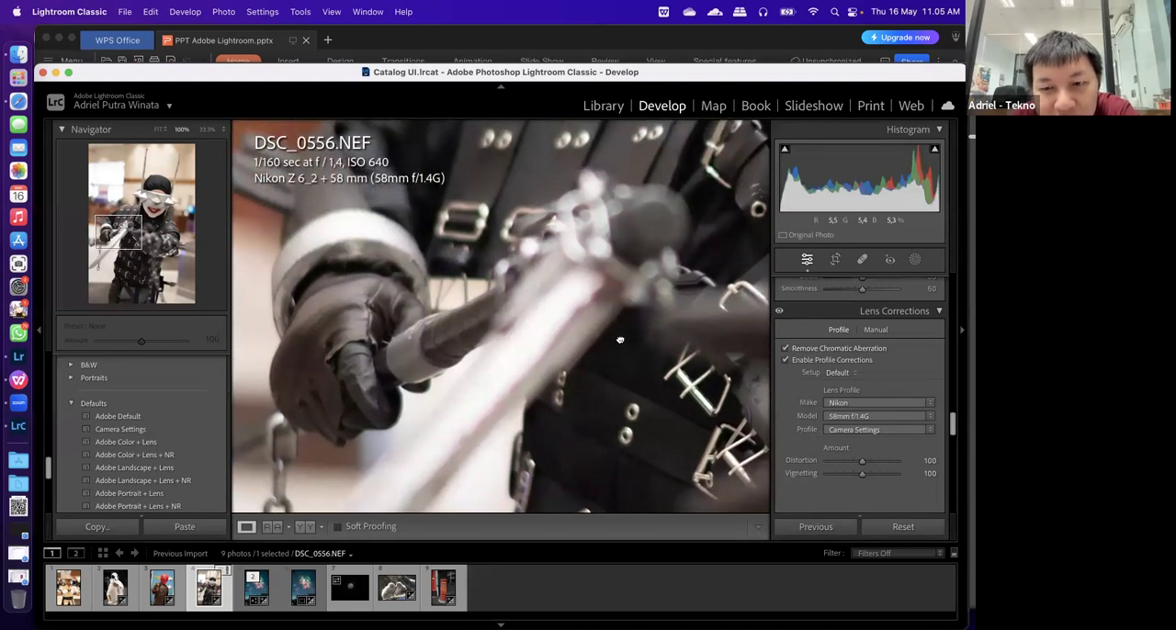
Try the purple Defringe amount at 20 and 0 on DSC_0556.NEF, settling on 12
click(874, 331)
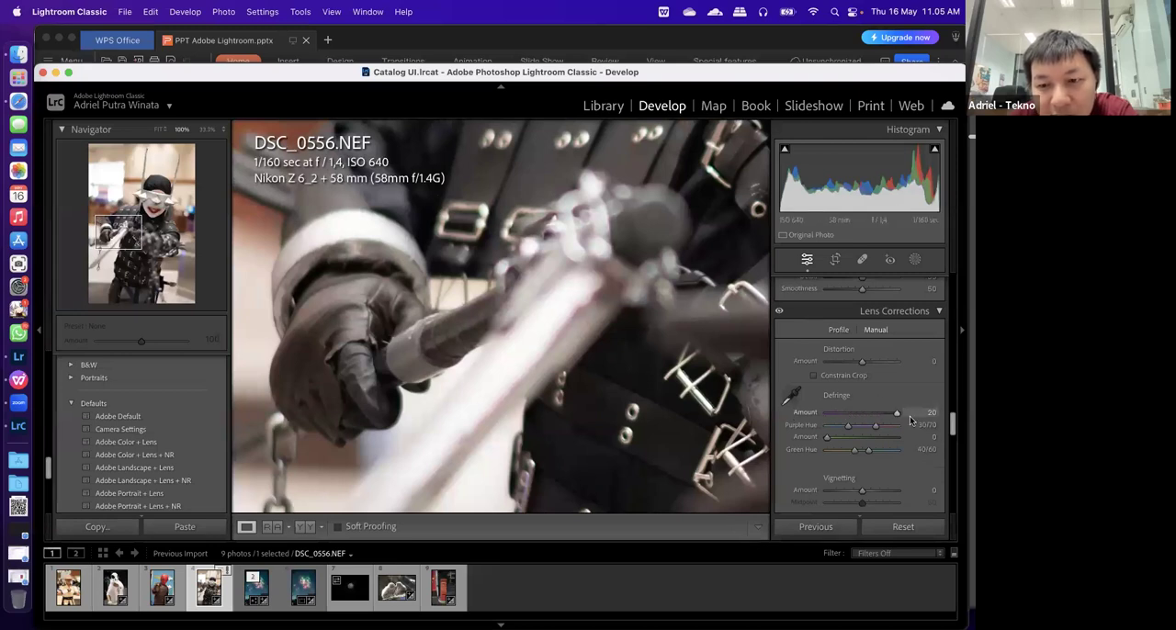
drag(895, 415, 822, 421)
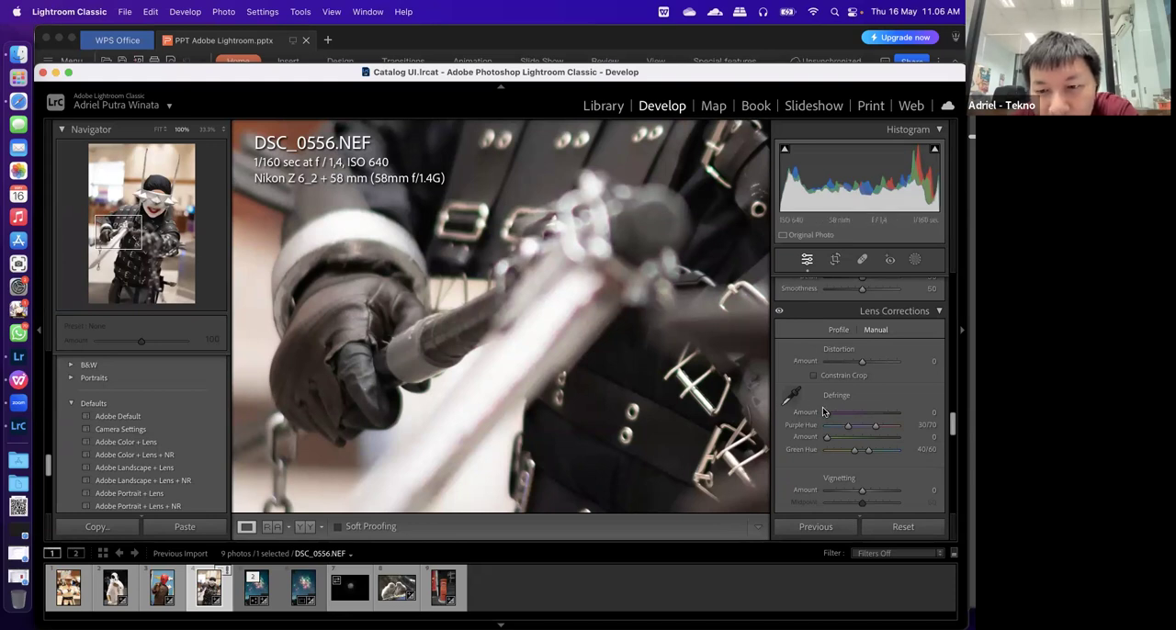
drag(826, 416, 868, 417)
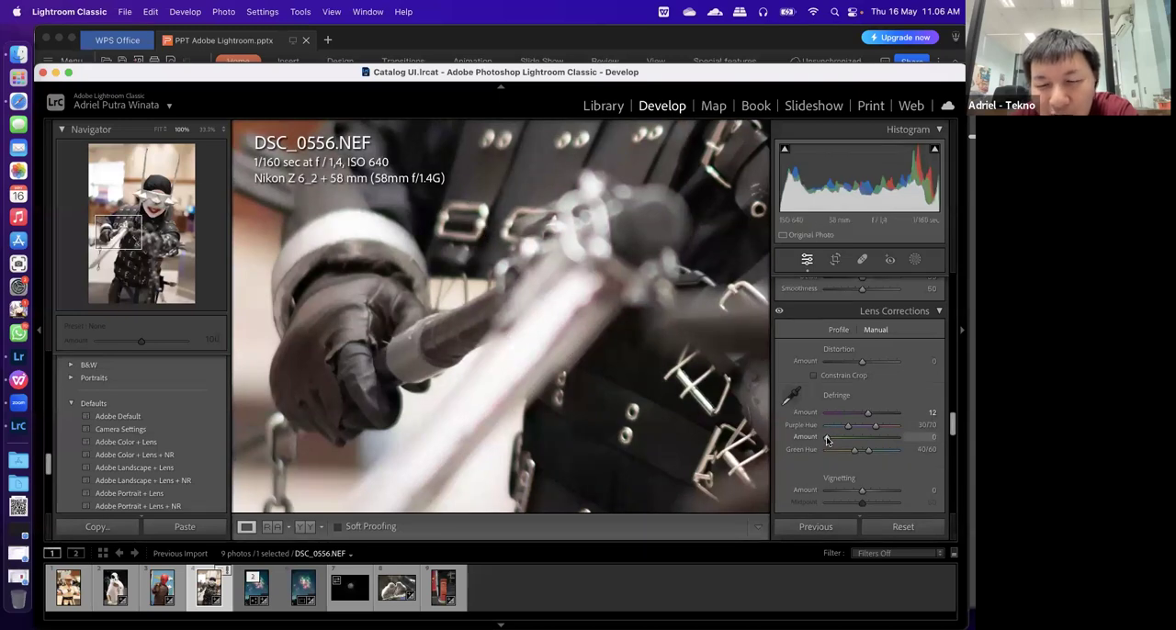
Set the green Defringe amount to 20, the Green Hue range to 16/60 and the Purple Hue range to 6/100
drag(828, 437, 881, 447)
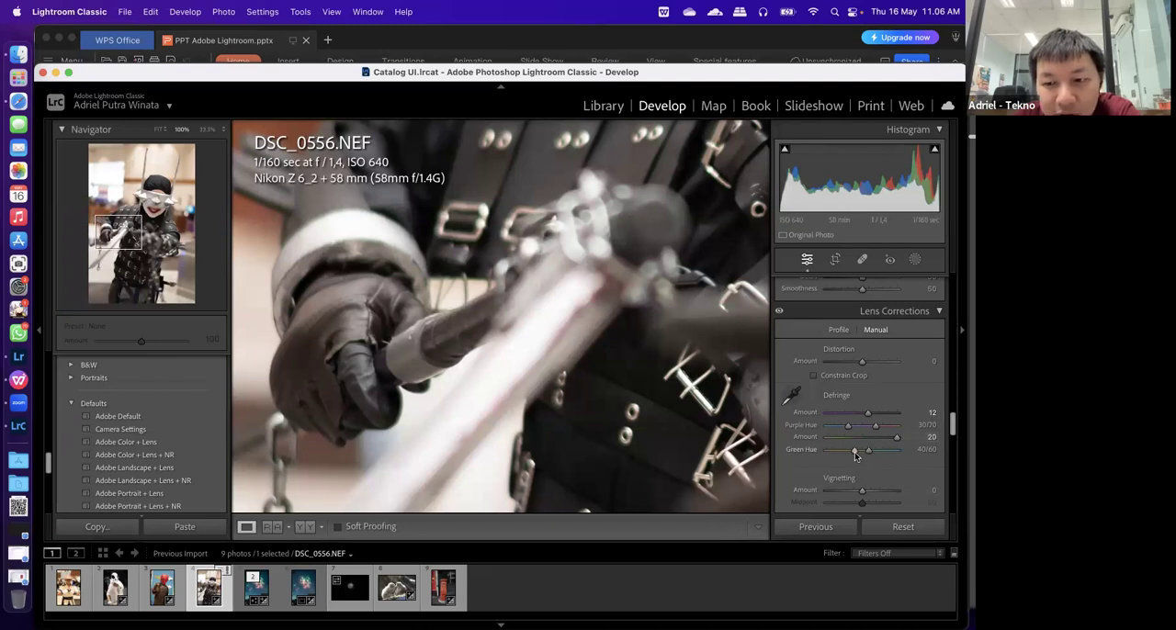
drag(855, 452, 836, 460)
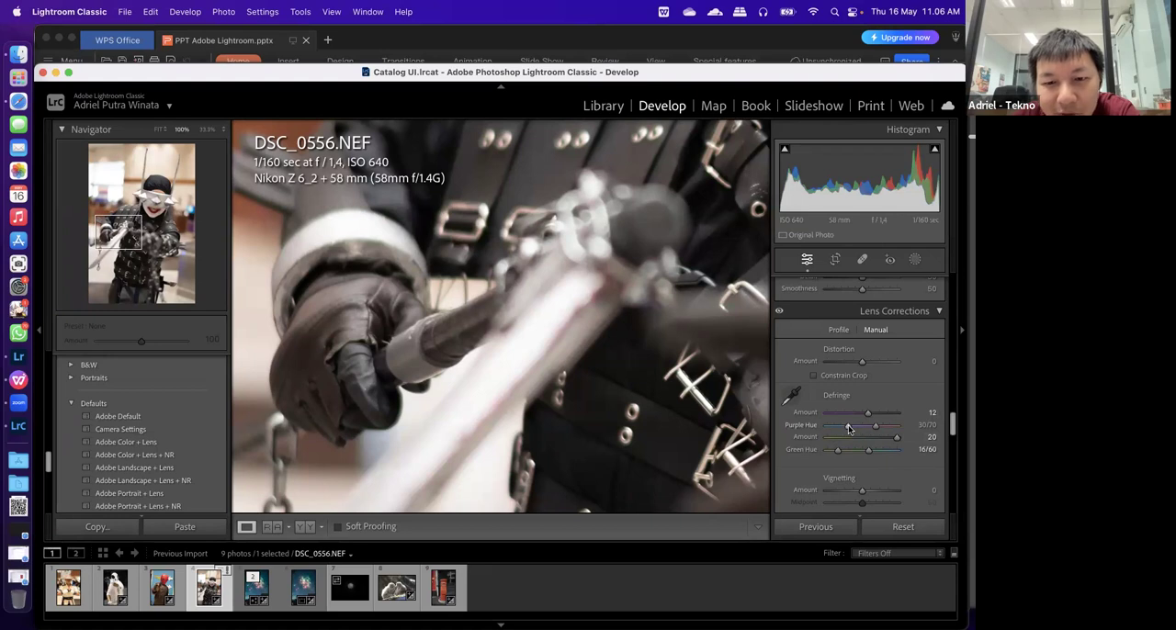
drag(864, 429, 826, 426)
drag(880, 427, 912, 430)
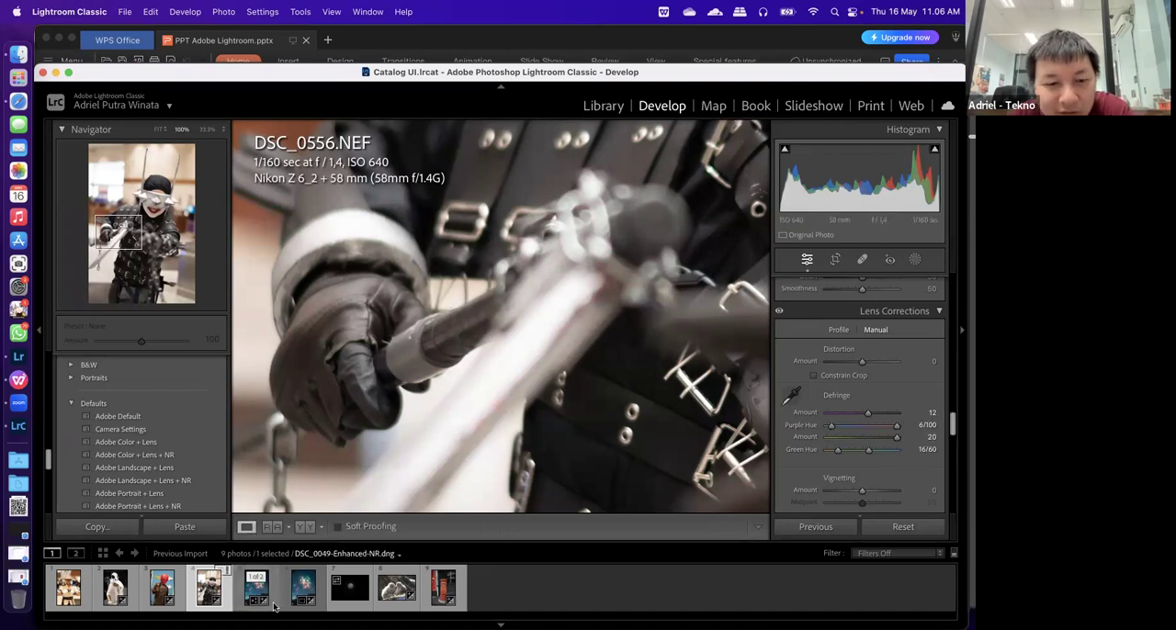
Compare the fringing along the sword in DSC_0556.NEF before and after side by side, and return to the full single-photo view
click(304, 526)
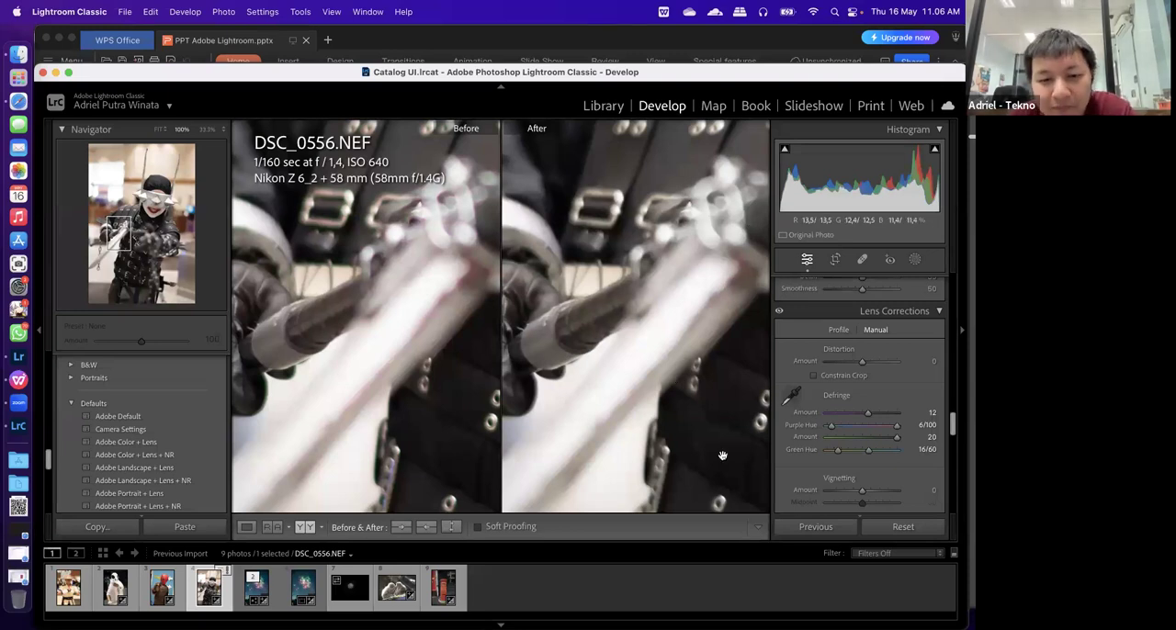
drag(572, 484, 352, 405)
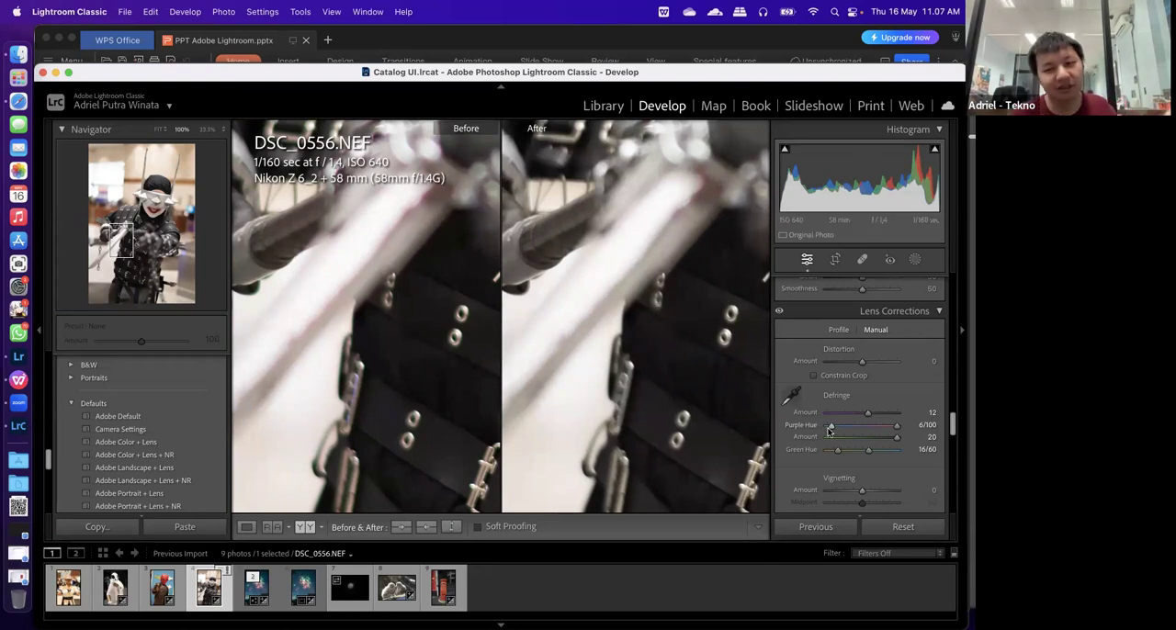
scroll(829, 431, down, 2)
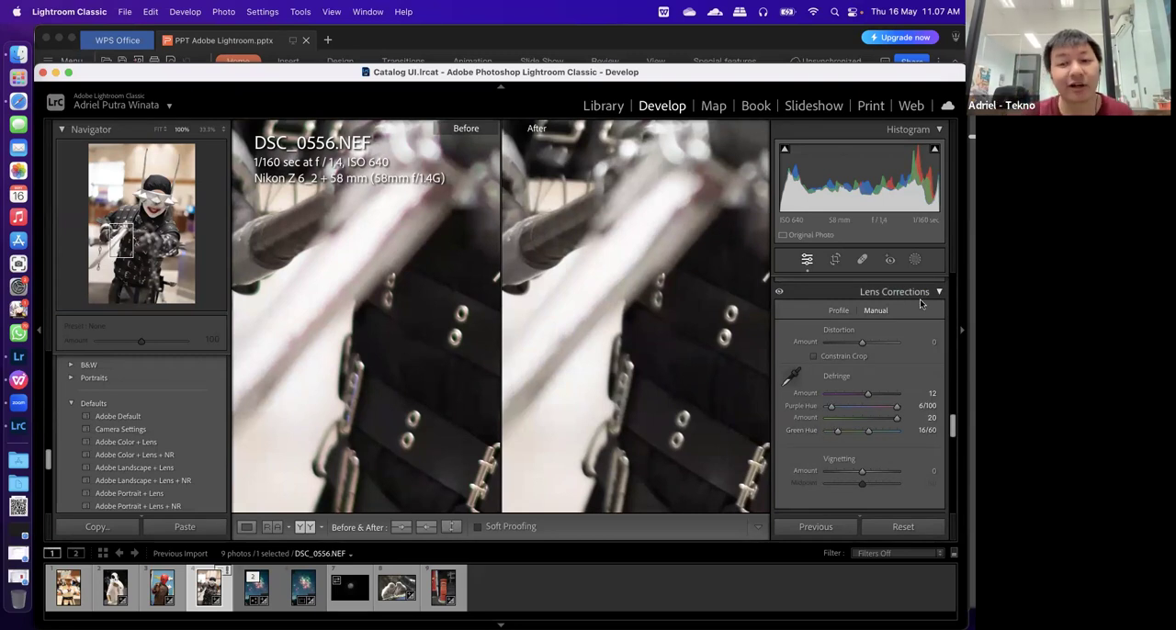
scroll(921, 309, down, 5)
scroll(921, 309, down, 7)
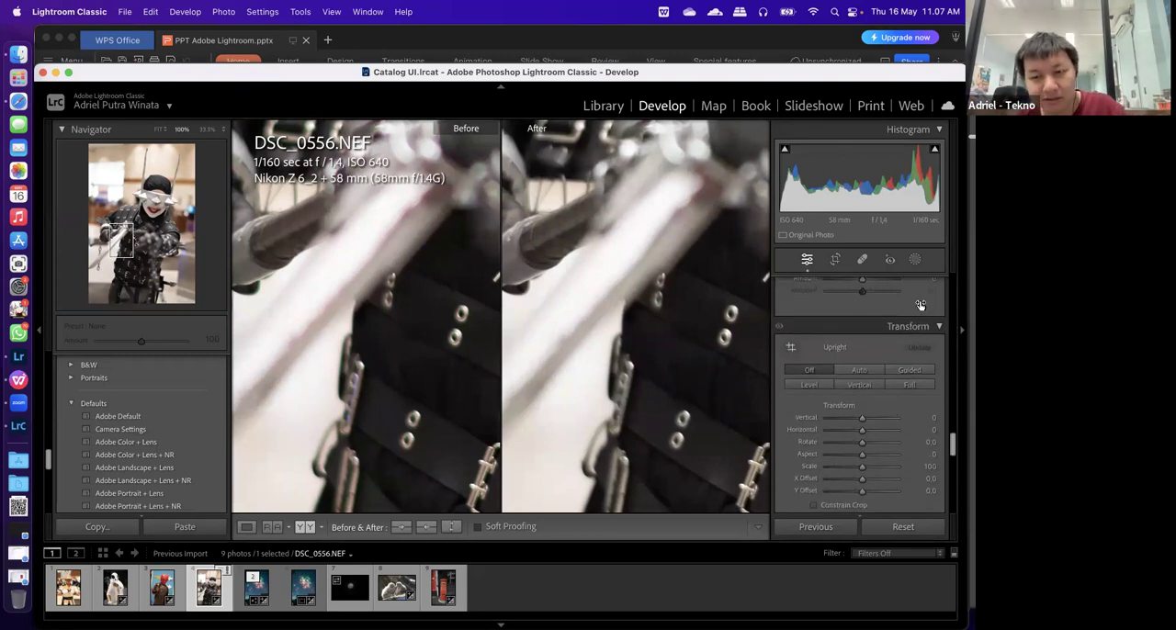
scroll(781, 437, up, 3)
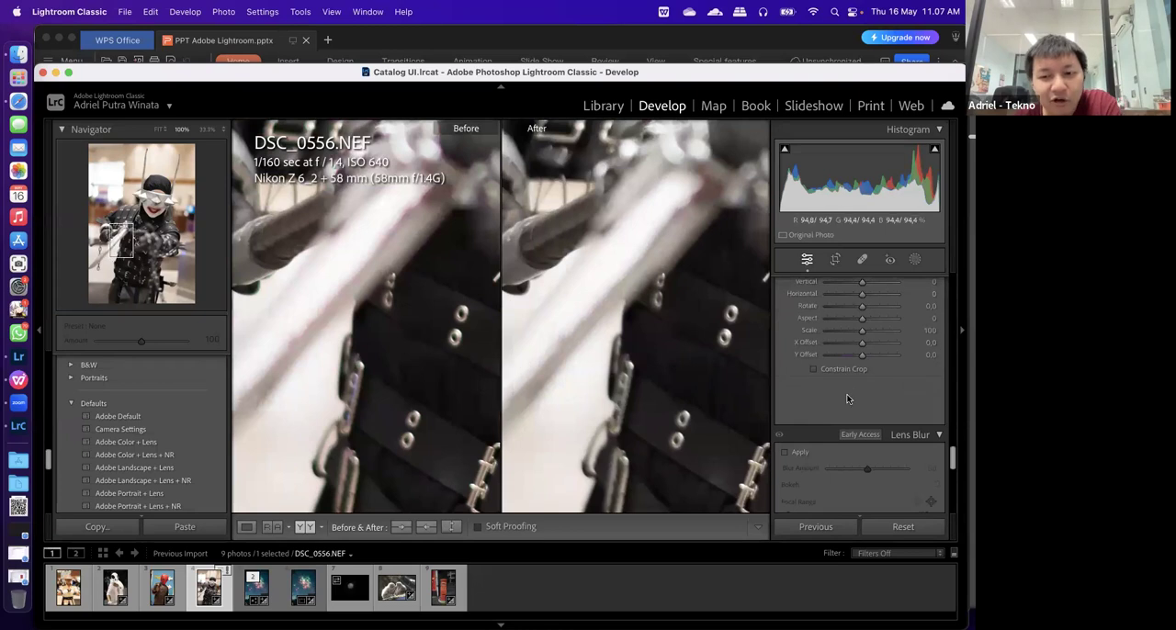
click(622, 350)
click(246, 527)
Try a Vertical transform of -8 on DSC_0556.NEF, return it to 0 and leave Constrain Crop turned on
click(861, 371)
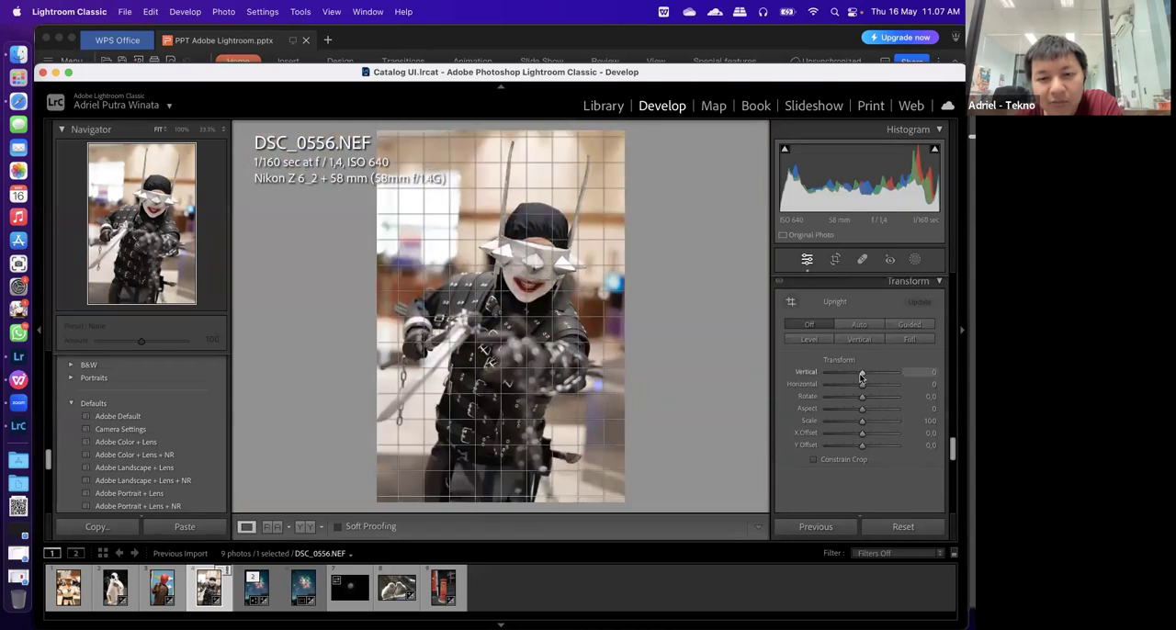
drag(847, 382, 858, 372)
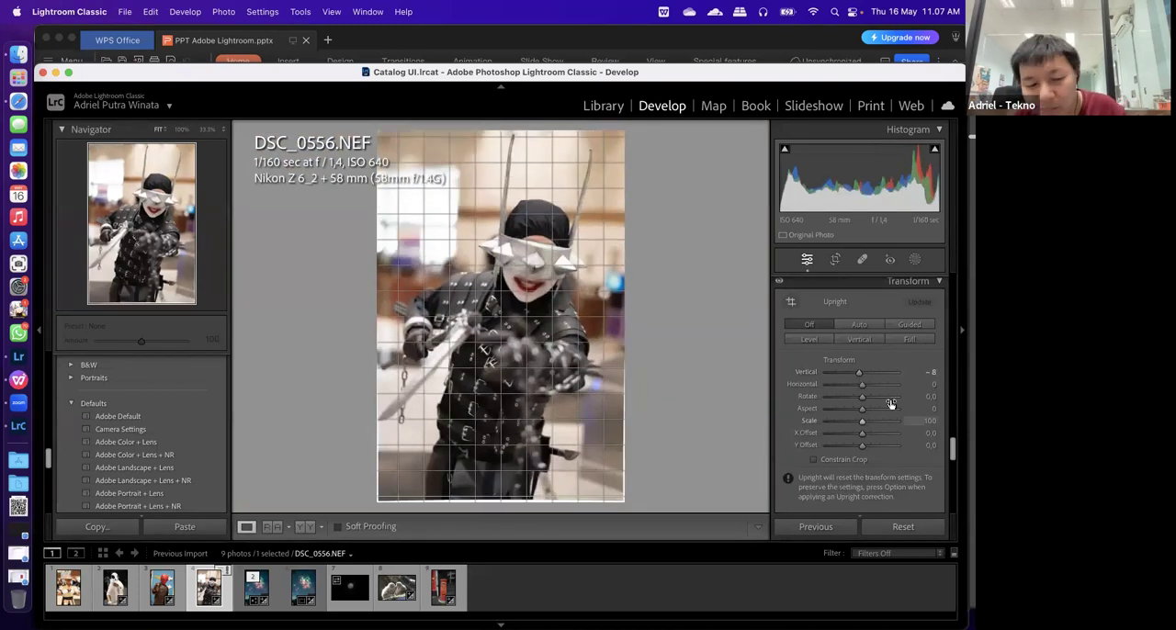
key(super+z)
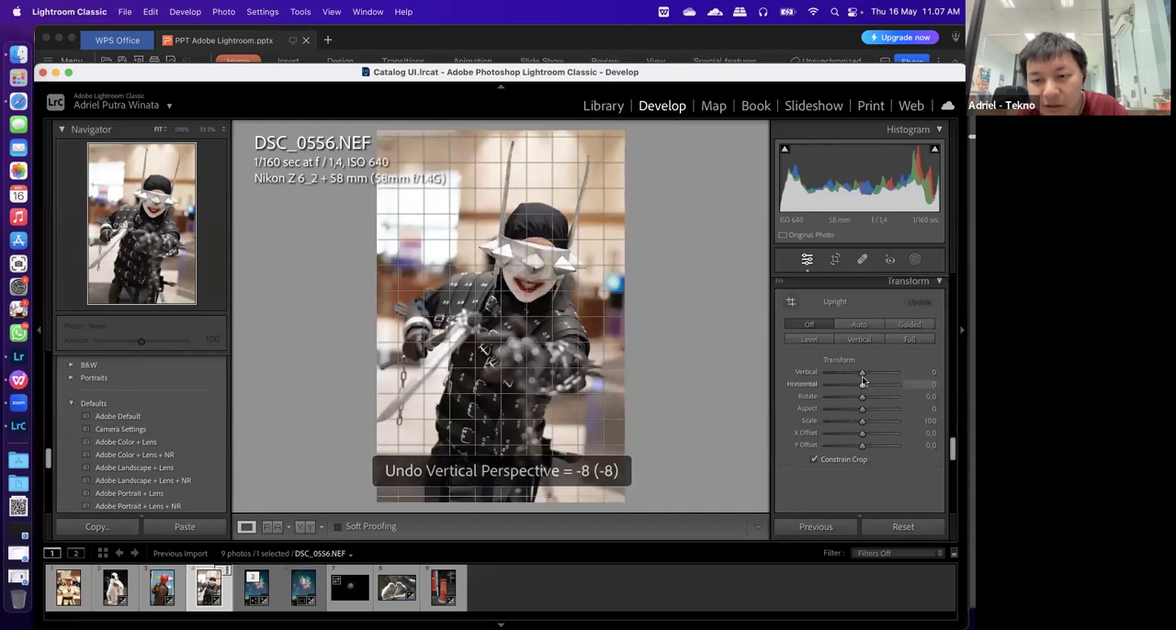
Open DSC_1858.JPG, try a Vertical transform of -10 with Constrain Crop, and undo these changes
click(442, 588)
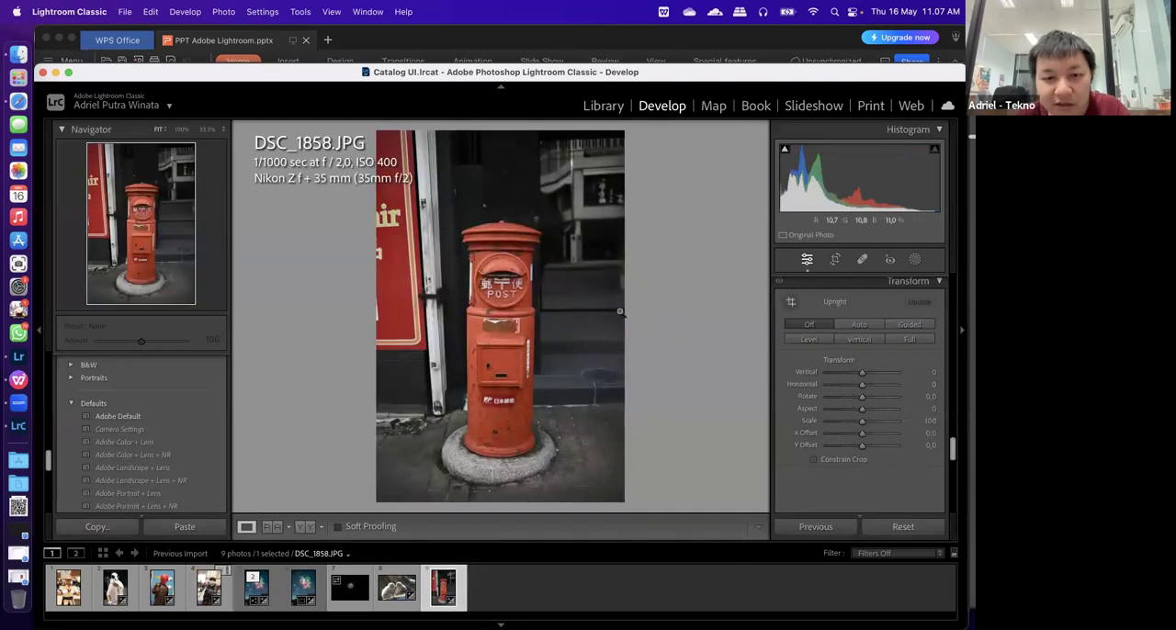
click(863, 372)
drag(862, 374, 856, 373)
click(832, 458)
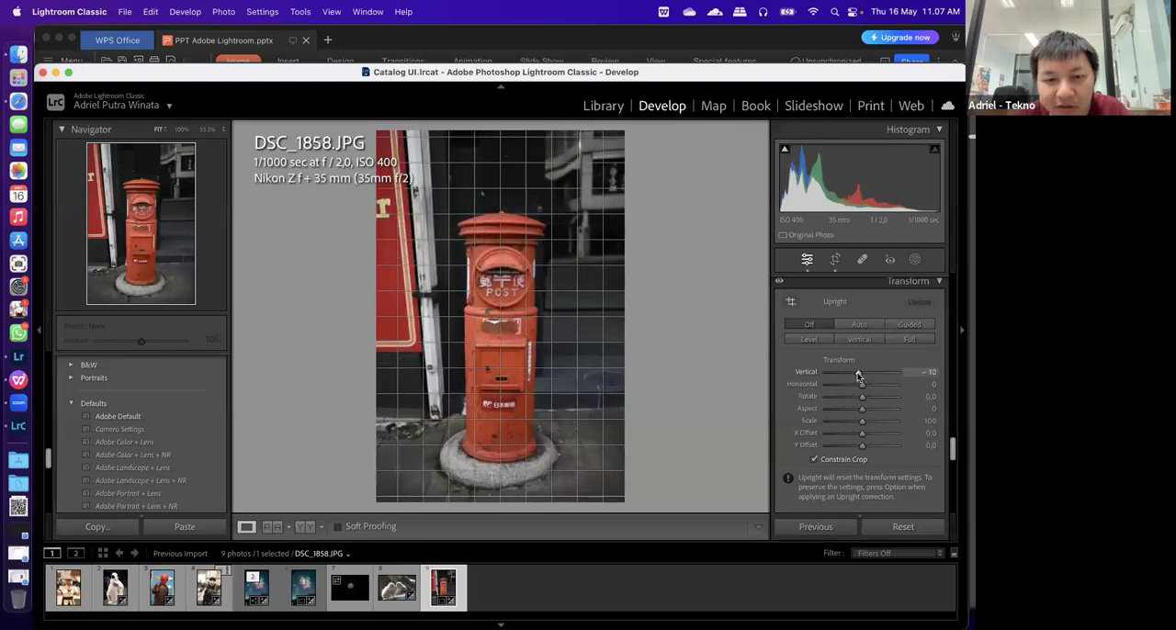
key(super+z)
key(super+z)
key(super+z)
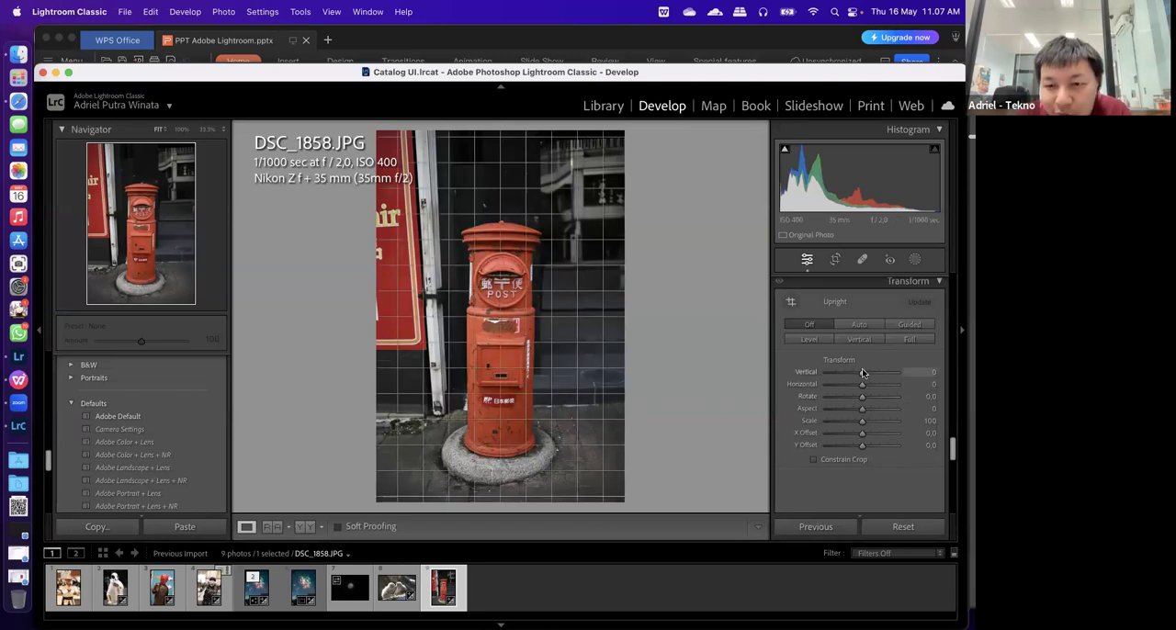
Apply a slight positive Vertical transform to DSC_1858.JPG and turn on Constrain Crop to remove the blank edges
drag(861, 371, 864, 371)
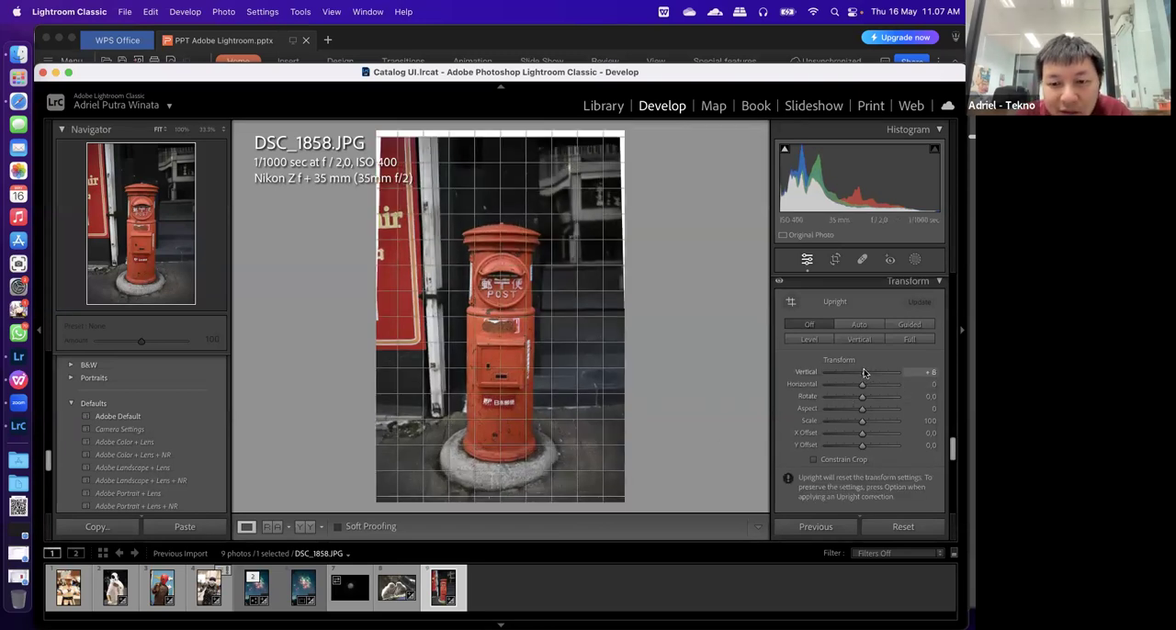
click(855, 458)
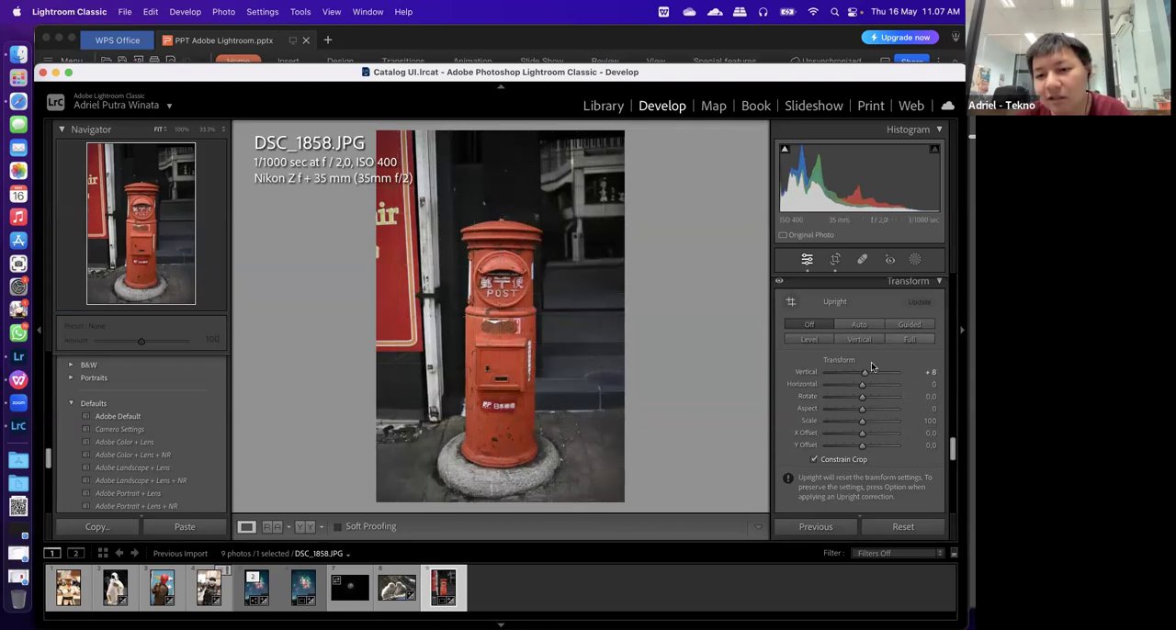
scroll(828, 437, down, 3)
scroll(828, 438, down, 6)
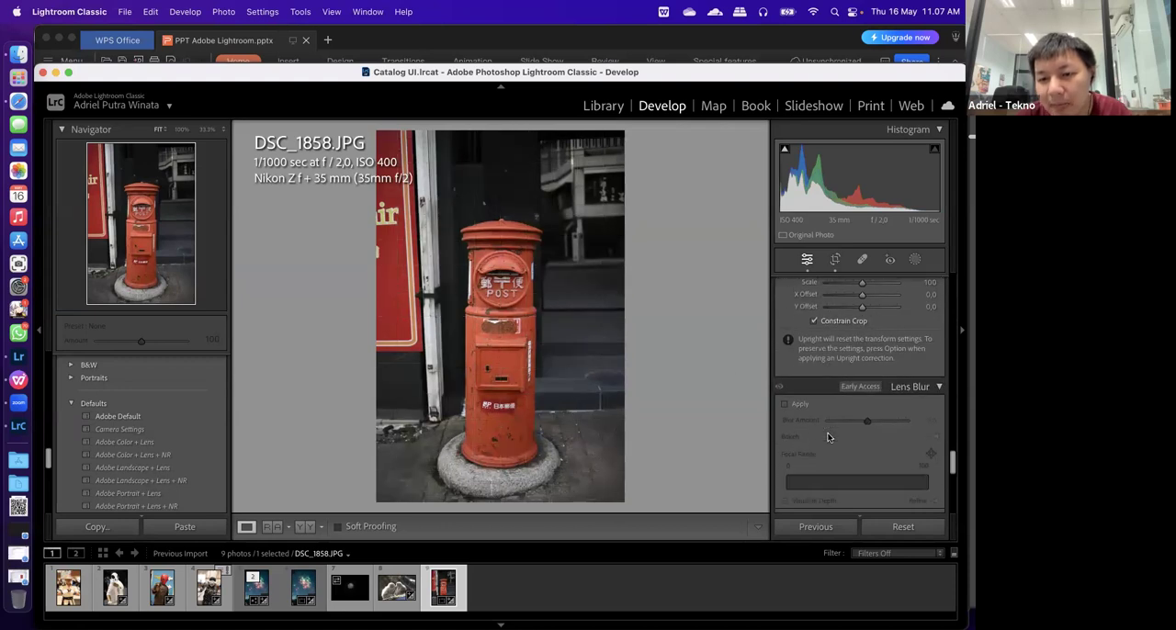
Open DSC_0553.NEF and disable its lens profile corrections
scroll(828, 438, down, 3)
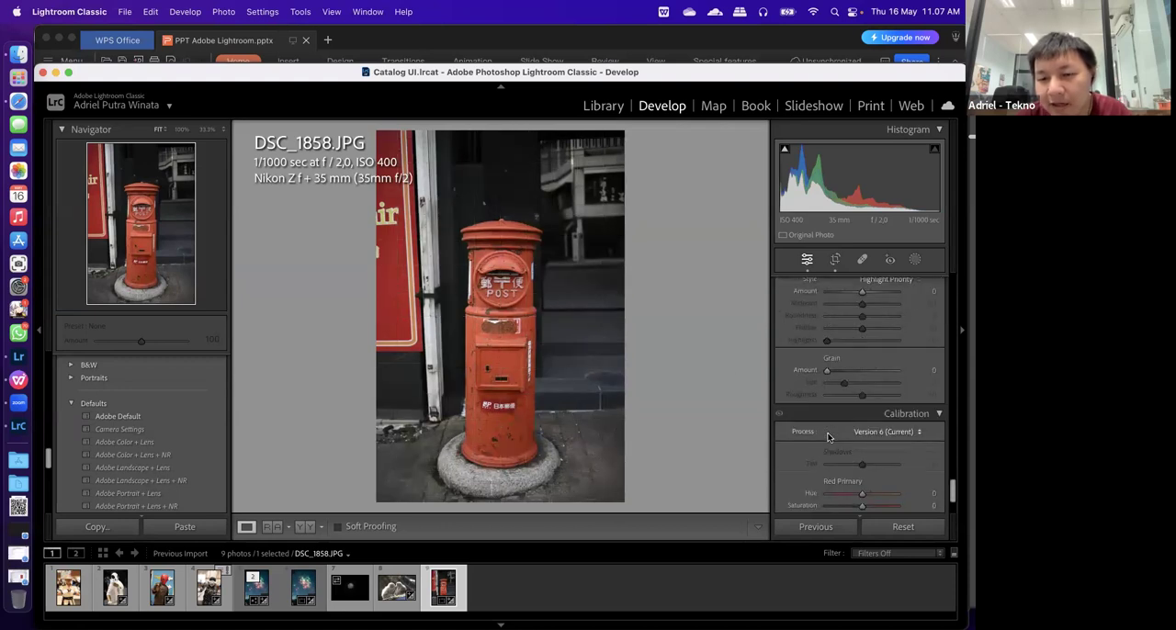
scroll(828, 437, up, 3)
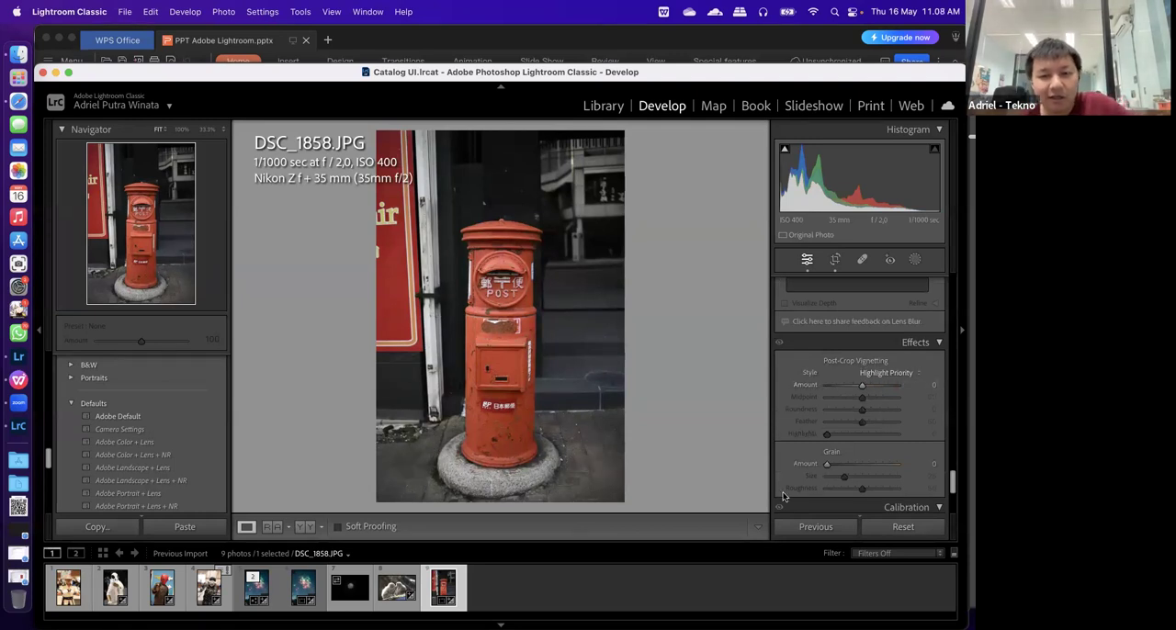
click(161, 588)
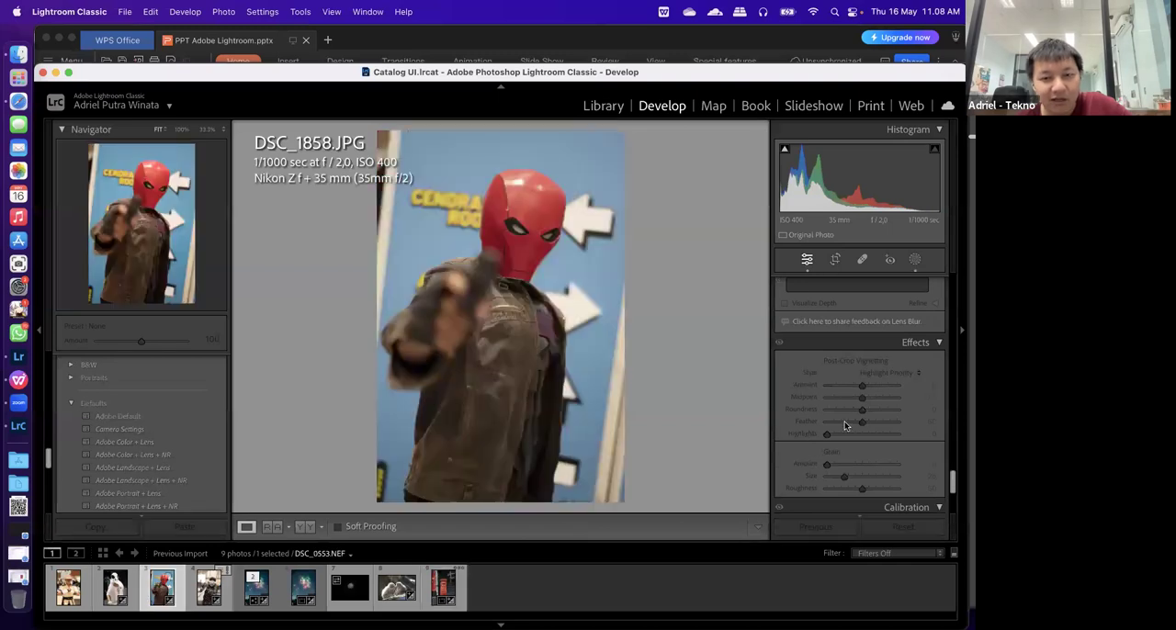
scroll(778, 353, up, 10)
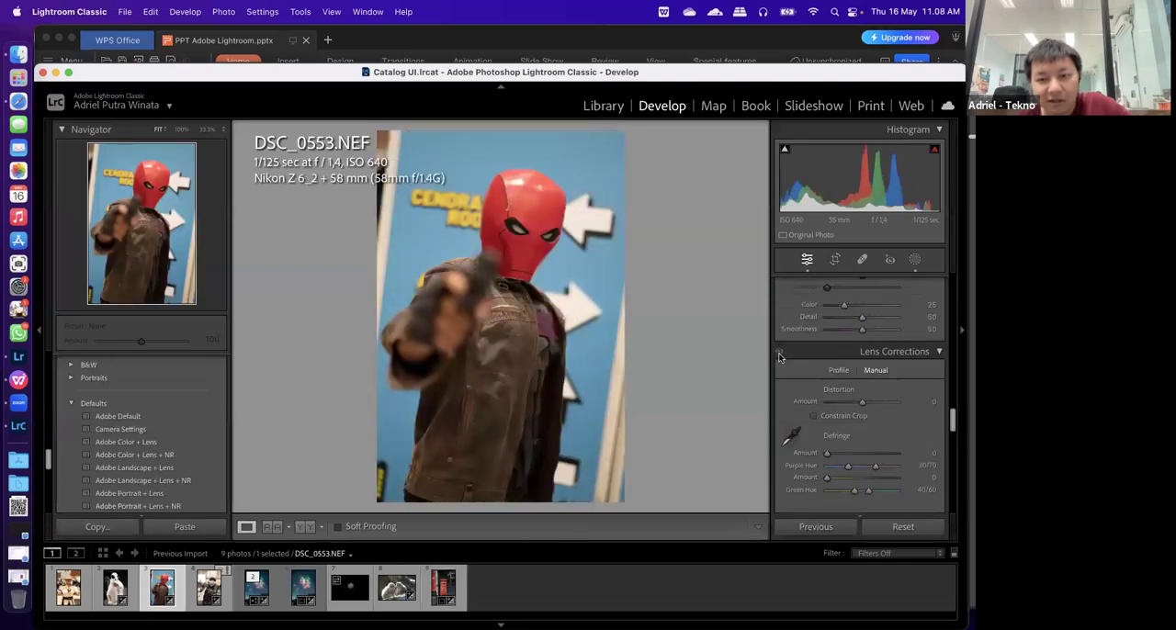
scroll(858, 385, down, 6)
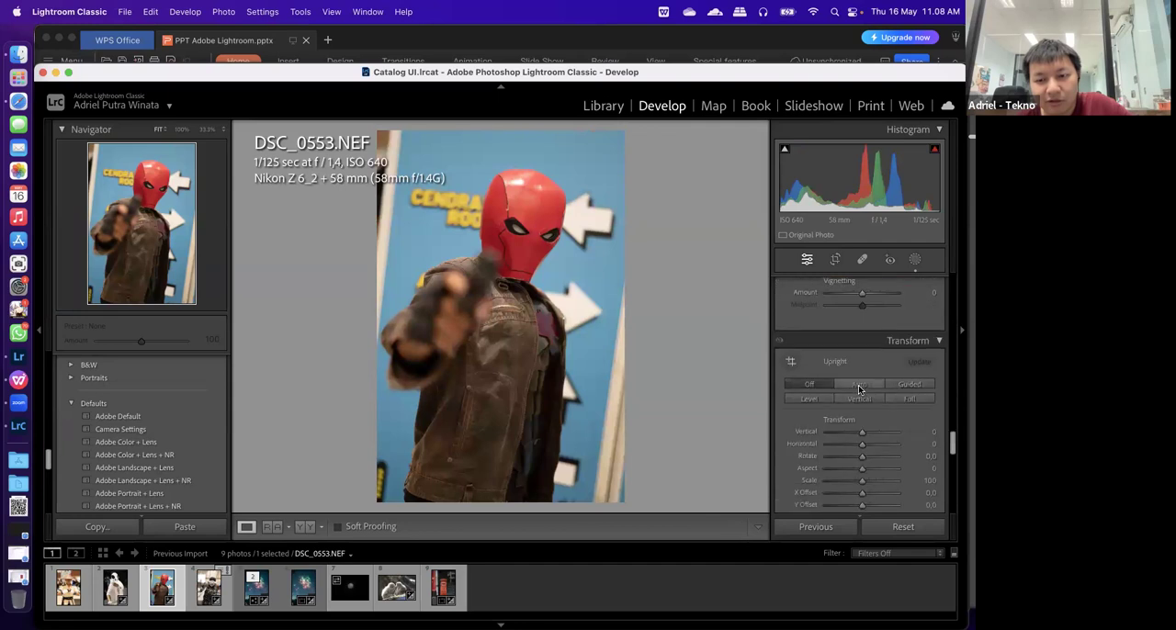
scroll(859, 390, down, 2)
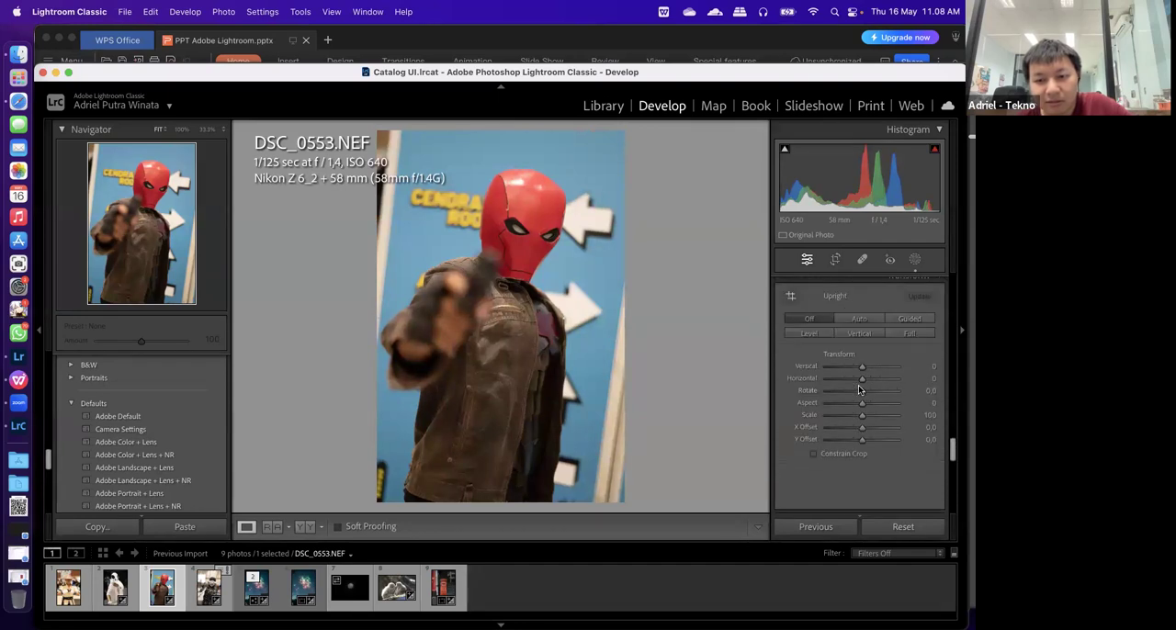
scroll(859, 389, up, 5)
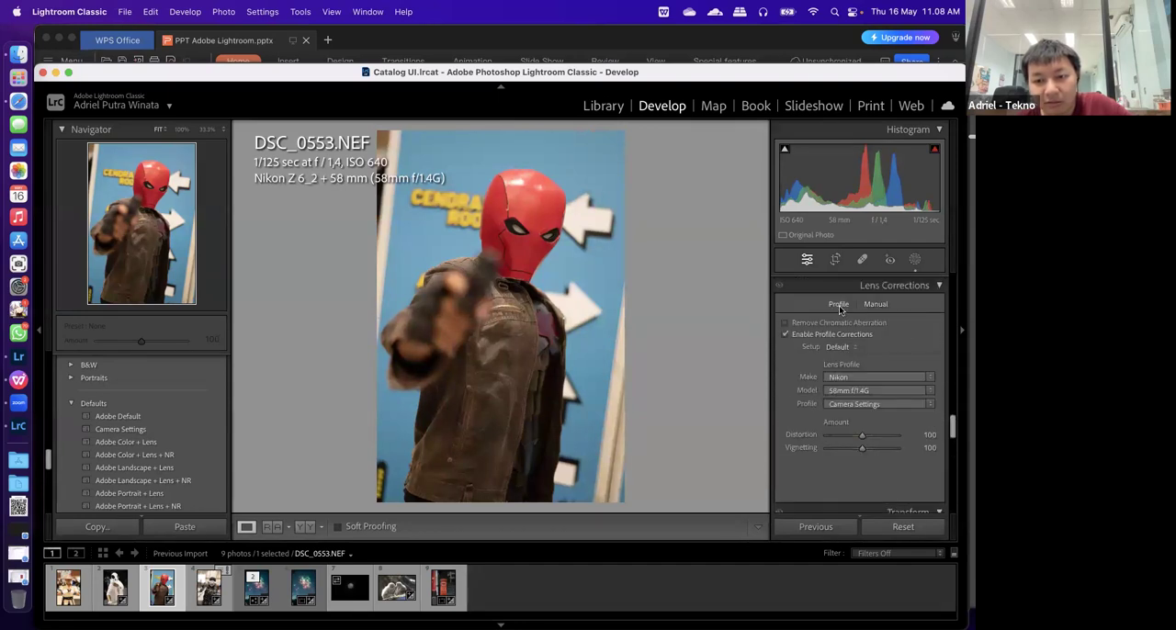
click(827, 335)
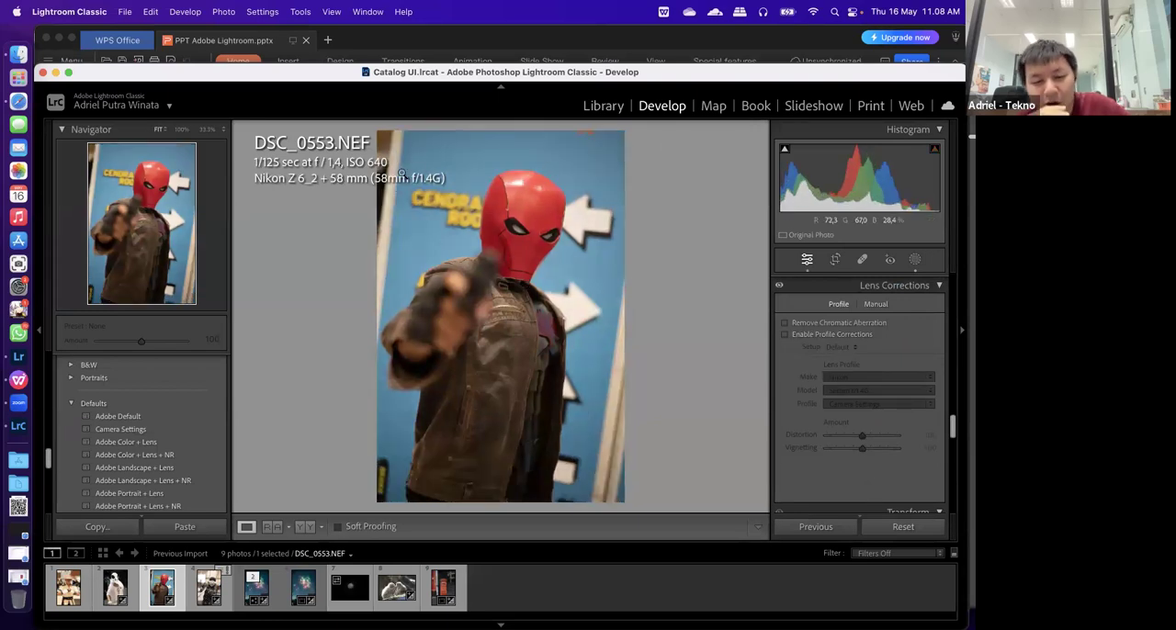
Crop DSC_0553.NEF tighter around the red-masked figure's head and upper body, and reposition the photo within the frame
click(835, 259)
drag(382, 139, 404, 204)
drag(508, 338, 522, 363)
key(Return)
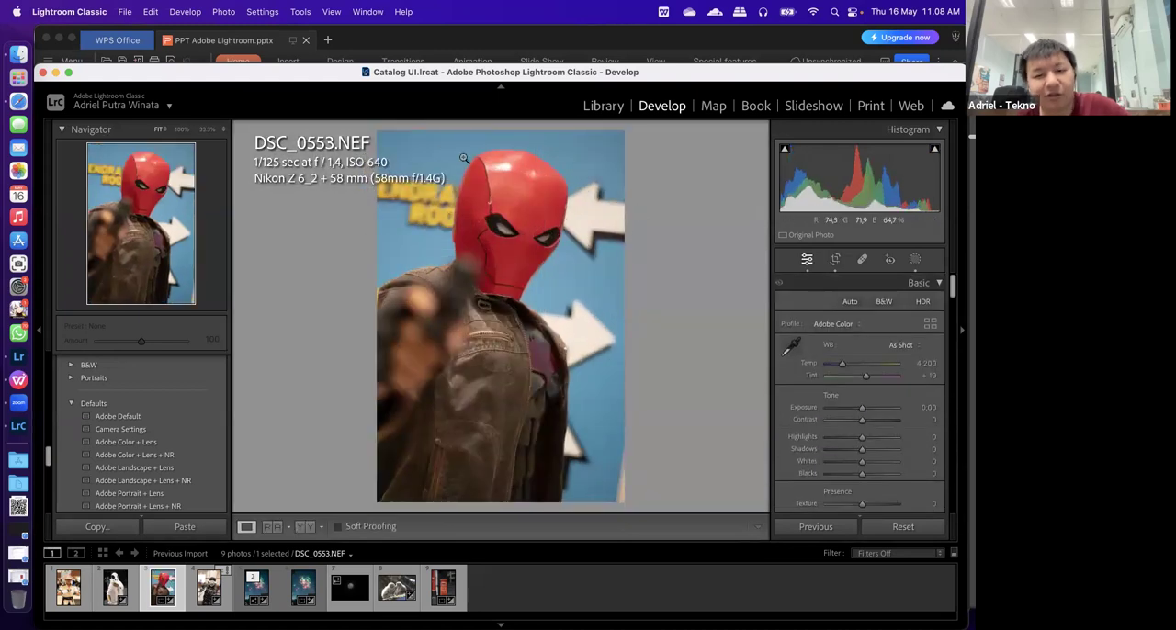
Set the Post-Crop Vignetting amount on DSC_0553.NEF to +18 with the Highlight Priority style
scroll(843, 447, down, 20)
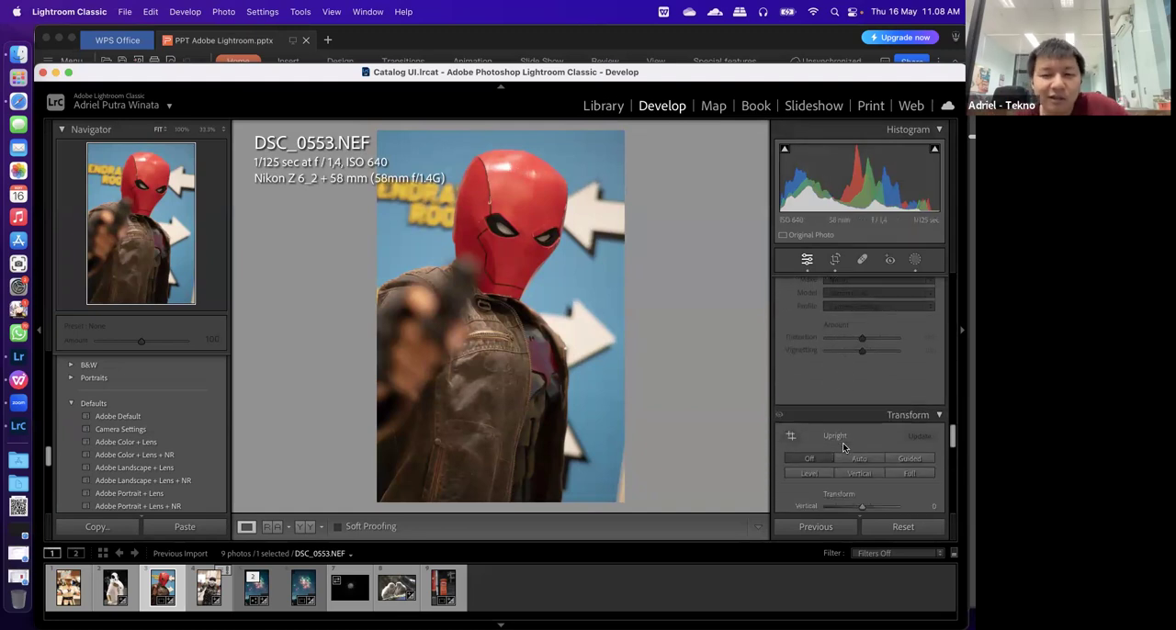
scroll(843, 447, up, 5)
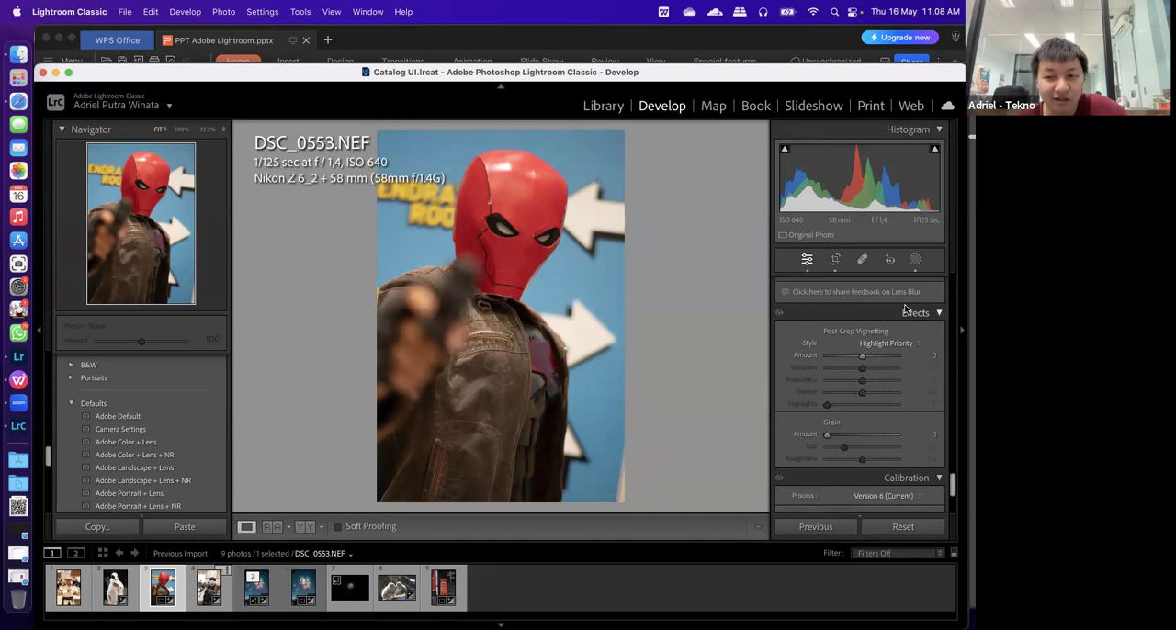
drag(861, 355, 869, 356)
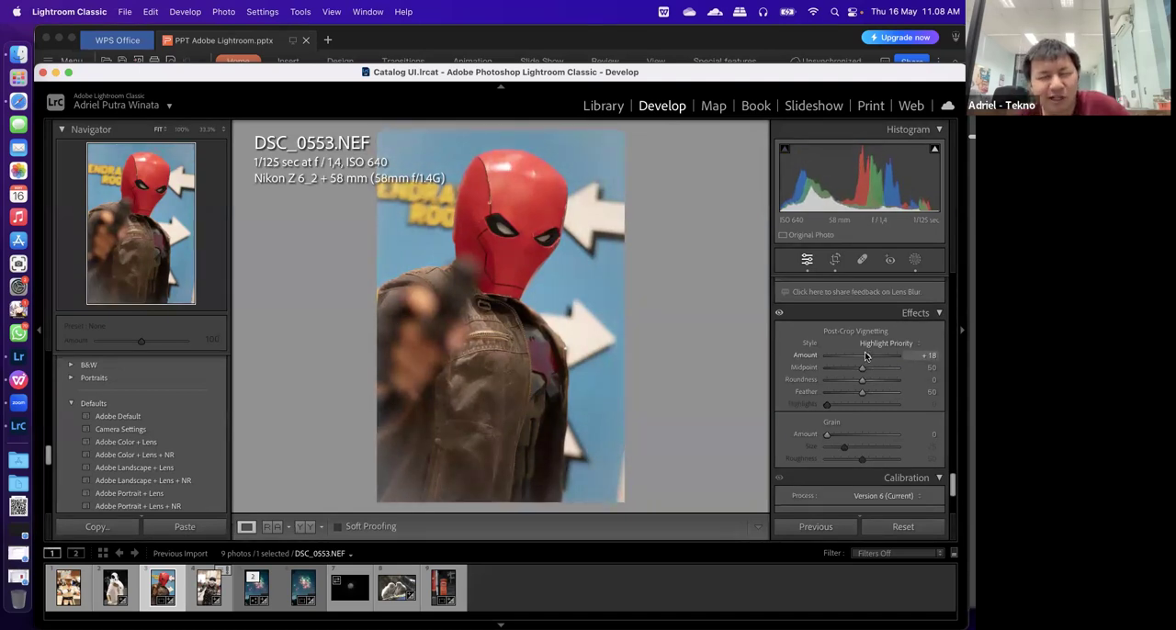
drag(869, 355, 866, 356)
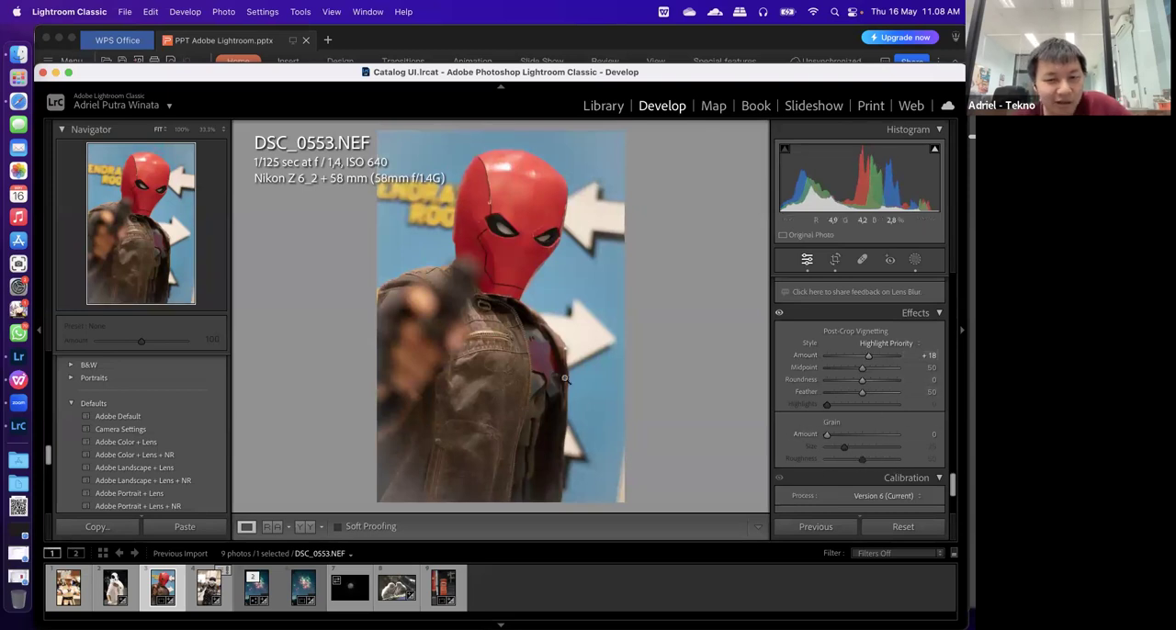
Magnify the jacket in DSC_0553.NEF to 100% and set the Grain amount to 58
click(499, 340)
drag(494, 412, 466, 349)
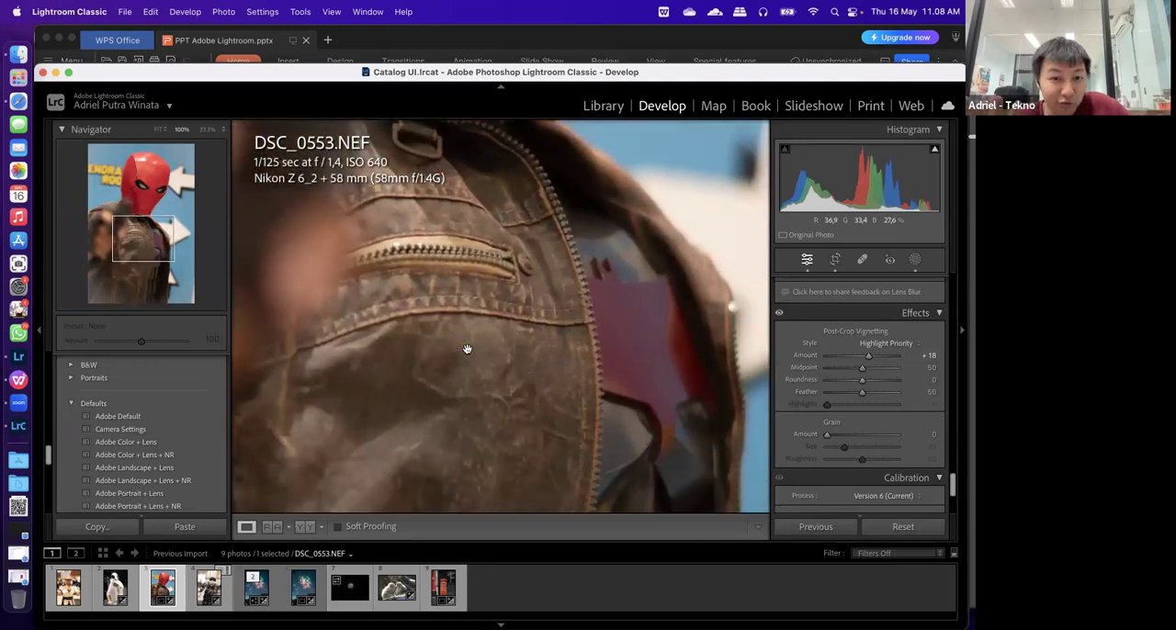
click(866, 436)
drag(866, 435, 868, 435)
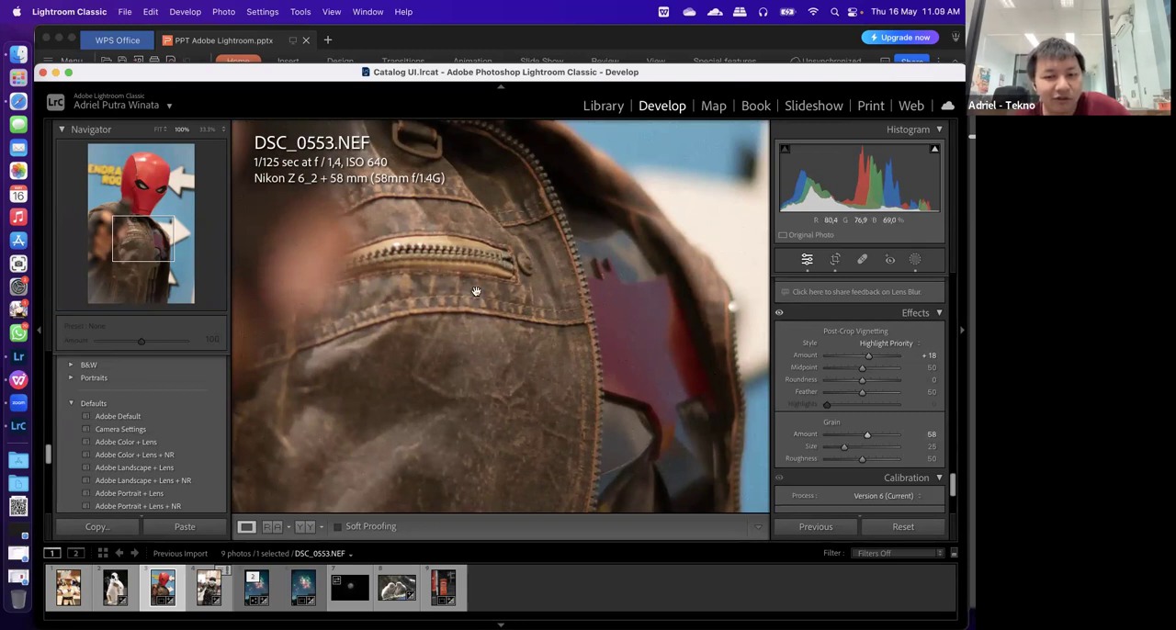
scroll(911, 449, down, 3)
scroll(911, 449, up, 15)
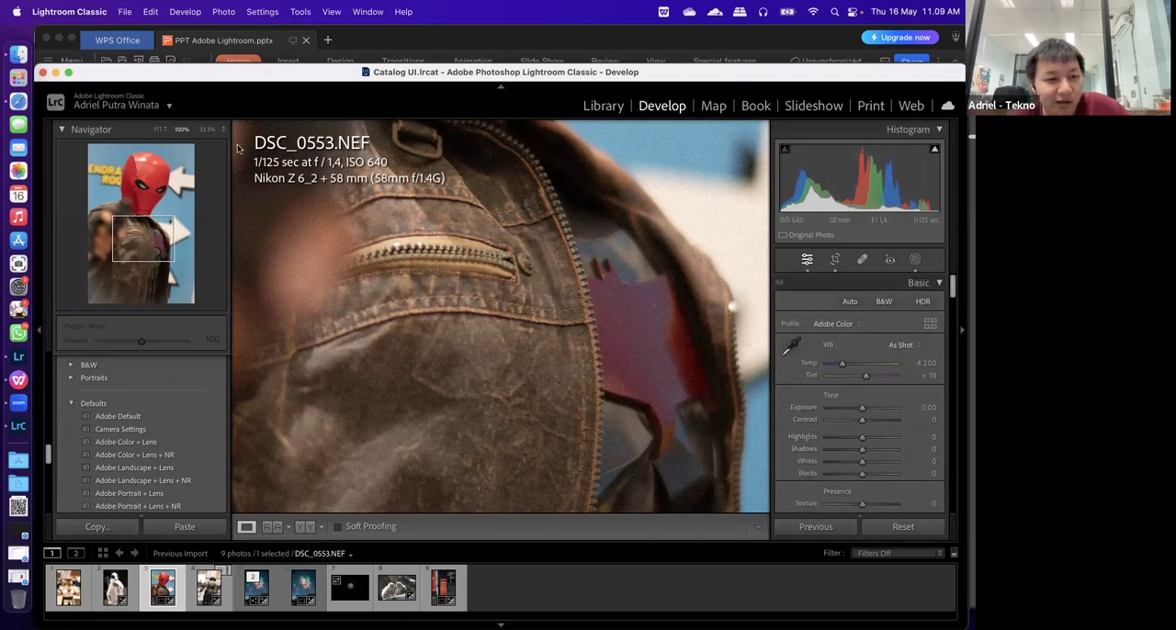
Switch to Lightroom and examine the edit sections of DSC_1858.JPG from Light through Lens Blur, including the expanded Optics options
click(31, 352)
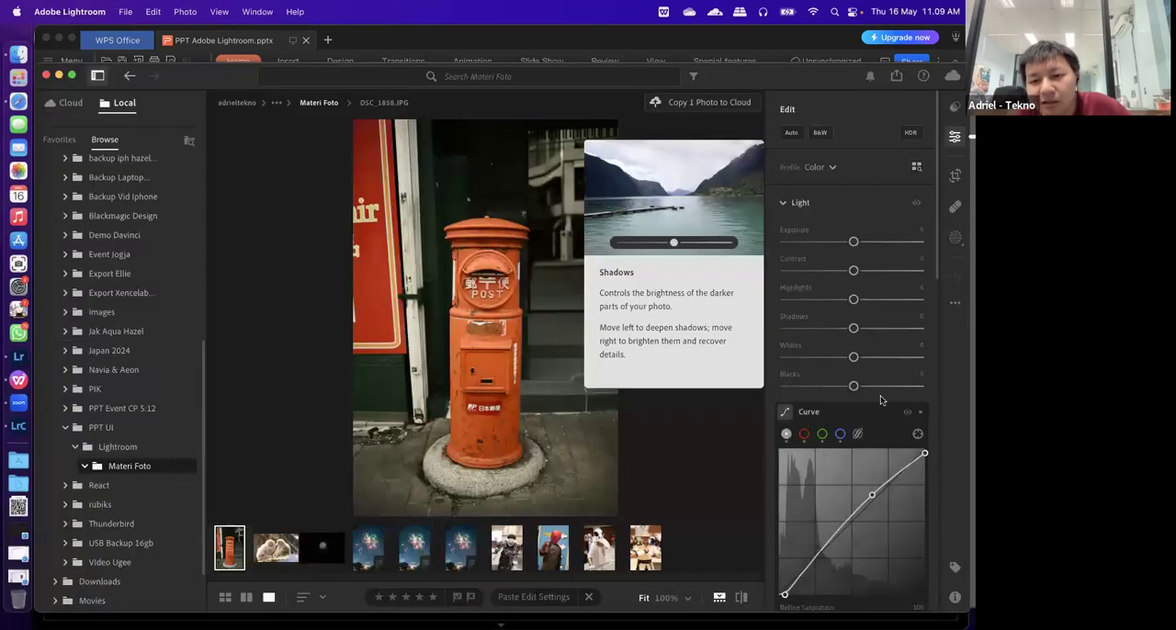
scroll(880, 400, down, 5)
scroll(880, 399, down, 15)
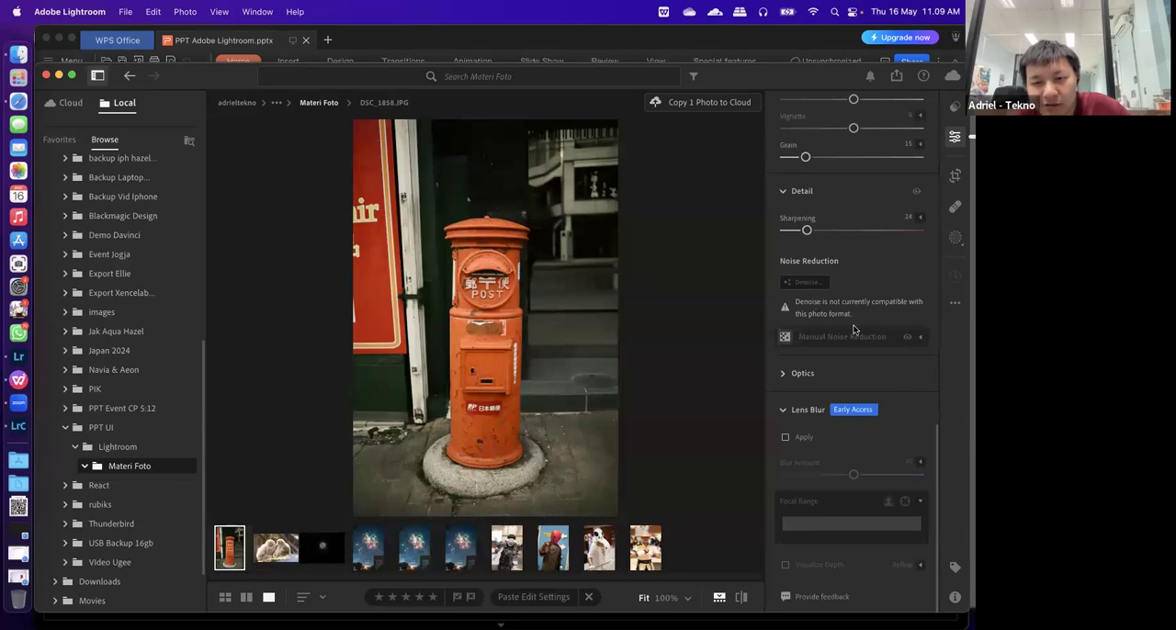
click(782, 374)
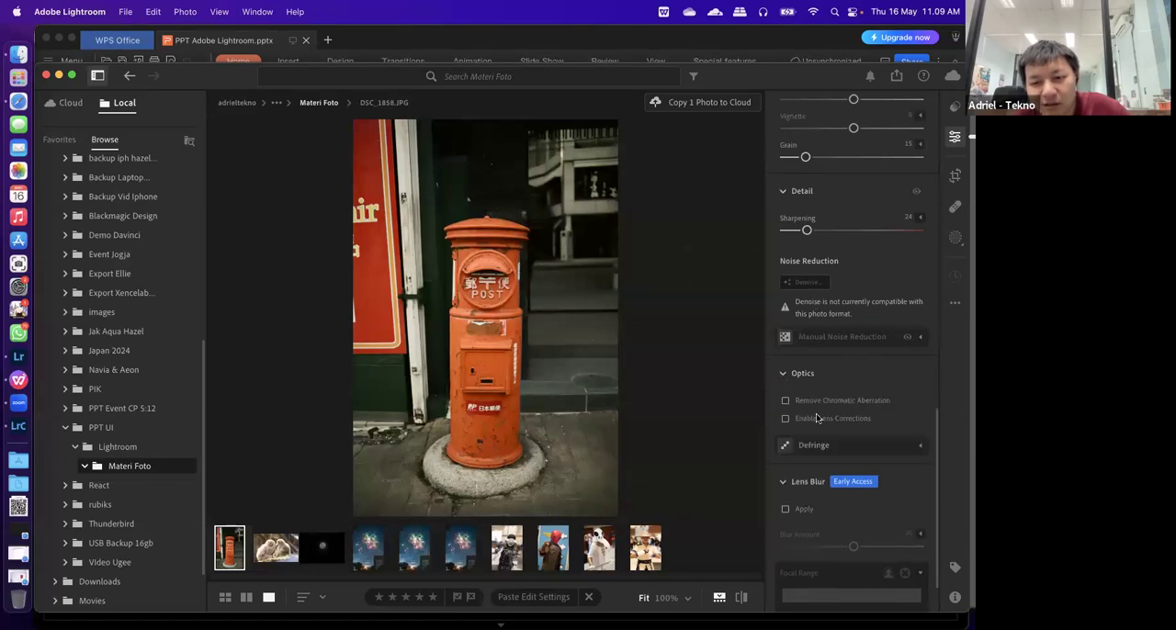
scroll(850, 528, down, 2)
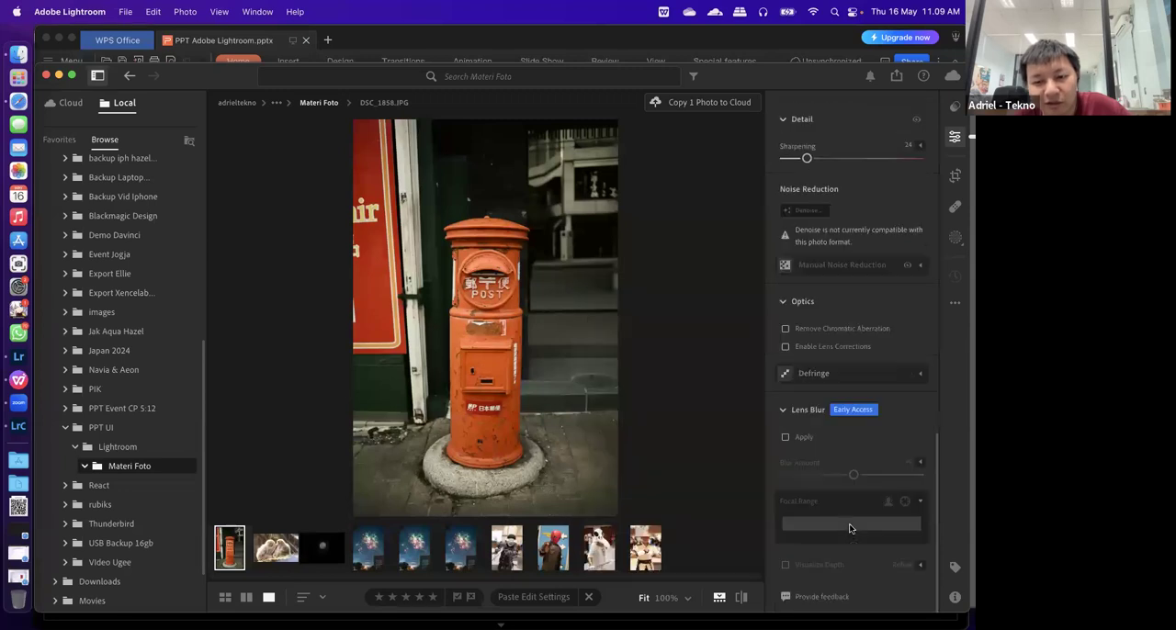
scroll(849, 528, up, 10)
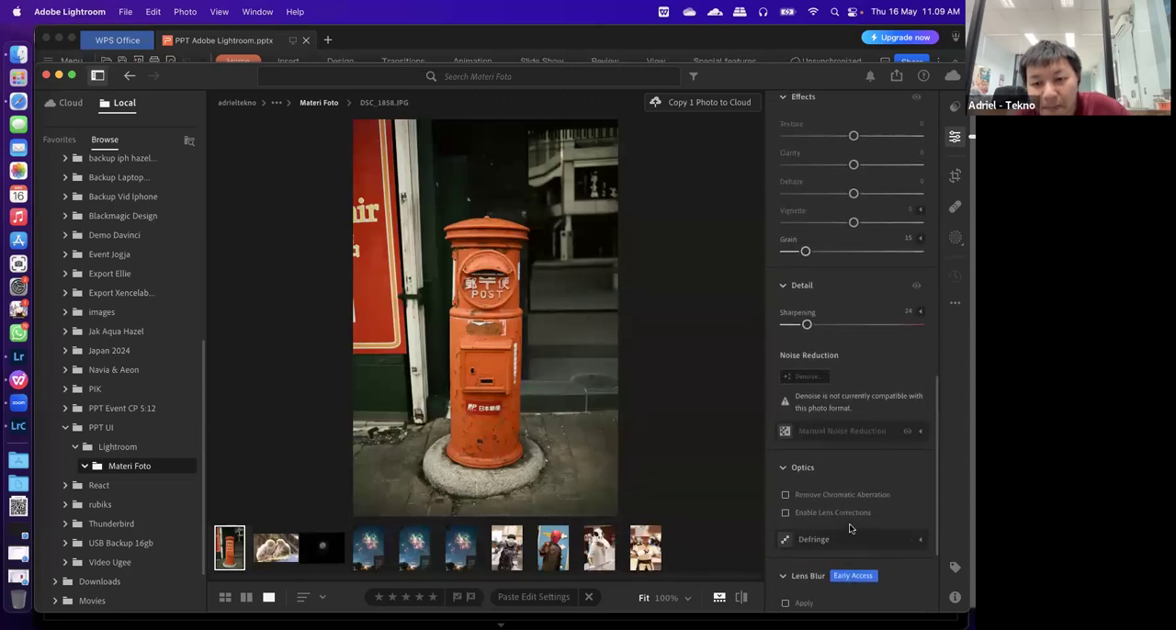
scroll(850, 528, down, 4)
scroll(849, 528, up, 5)
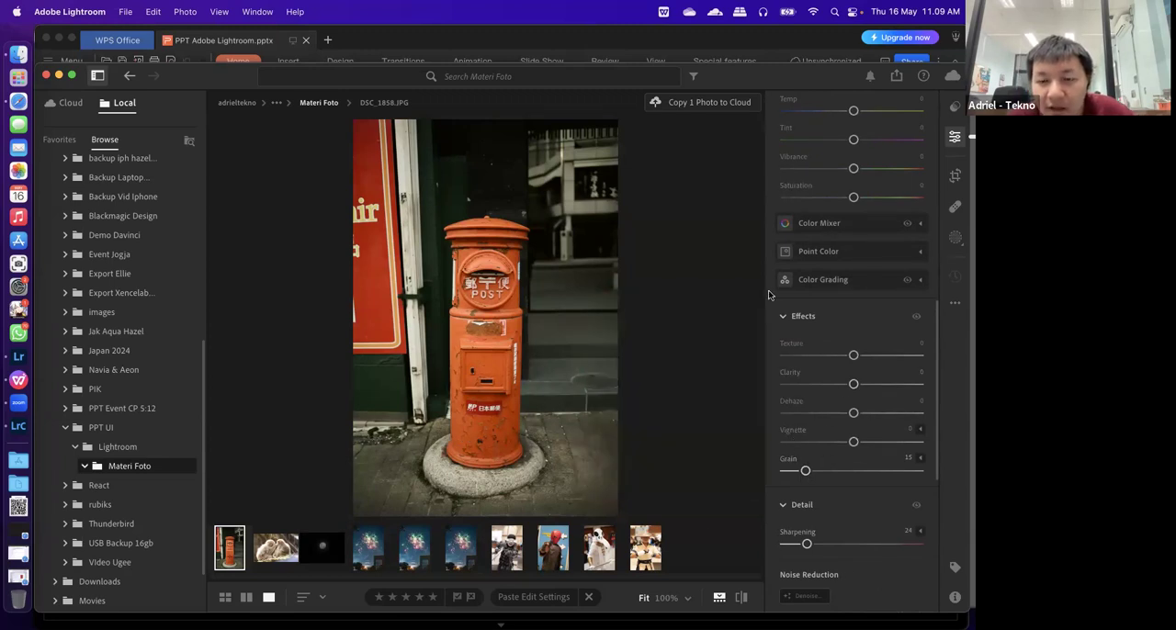
scroll(770, 295, up, 5)
scroll(774, 295, down, 10)
scroll(774, 295, up, 10)
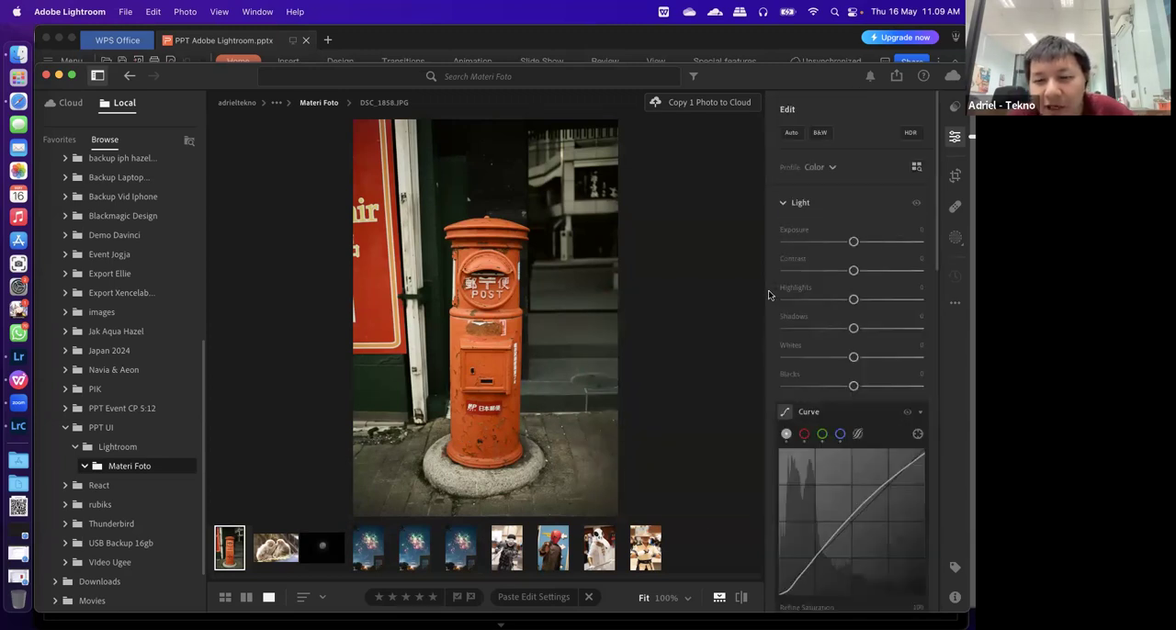
scroll(789, 306, down, 5)
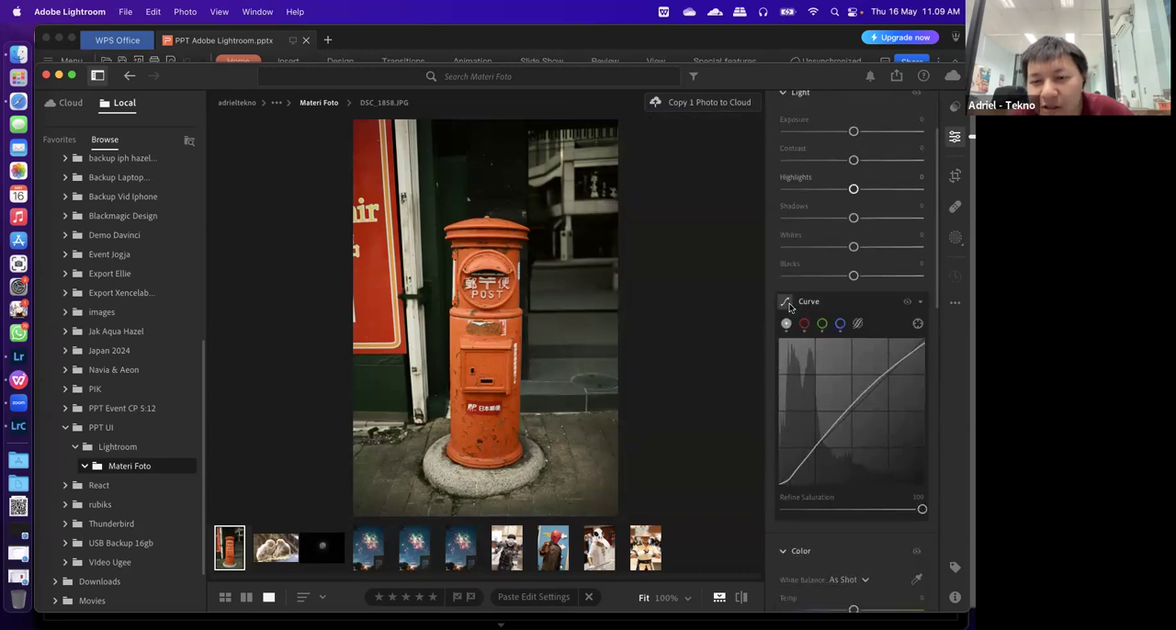
scroll(789, 306, up, 5)
scroll(789, 307, down, 3)
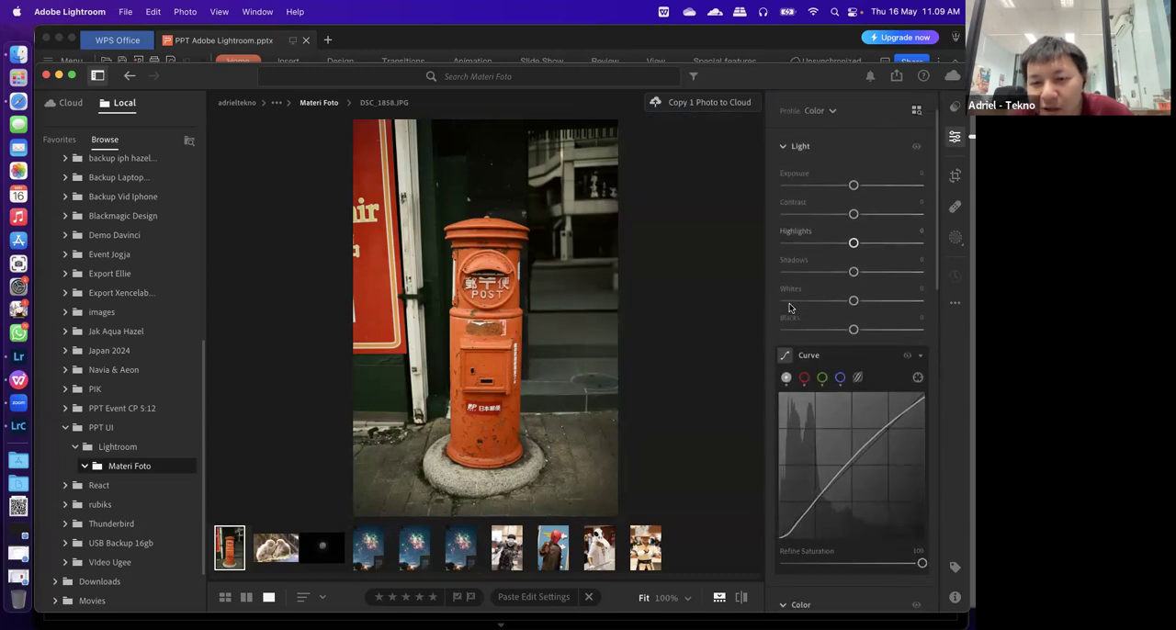
scroll(789, 307, up, 2)
Collapse the Light, Color, Effects, Detail, Optics and Lens Blur sections so only their headings remain
click(779, 191)
click(780, 227)
click(779, 263)
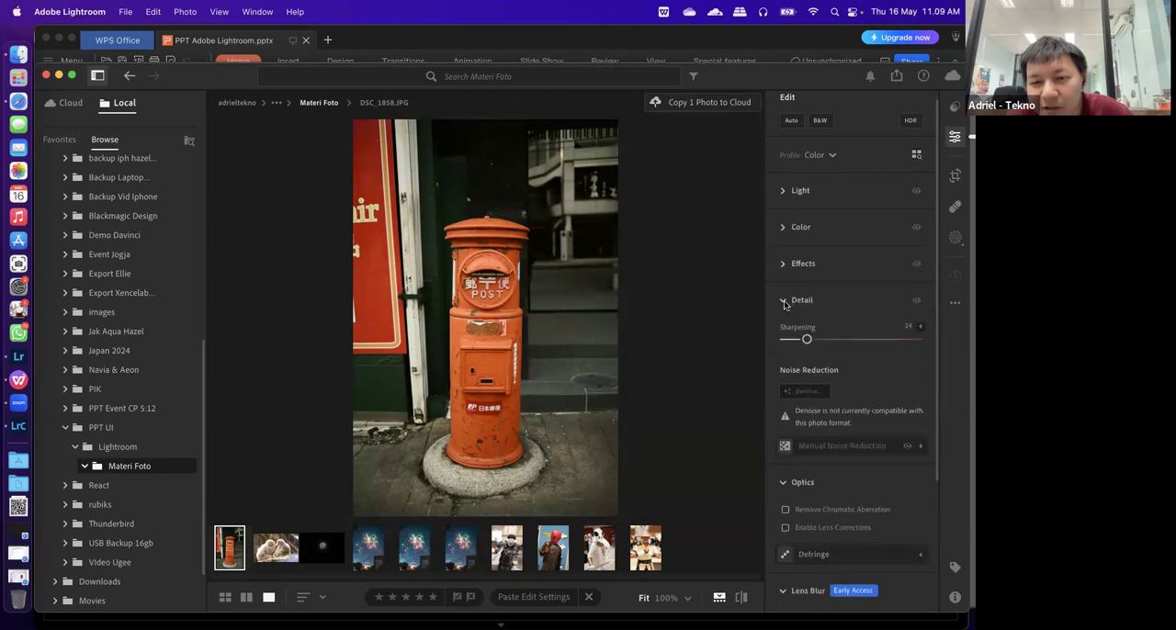
click(784, 300)
click(801, 338)
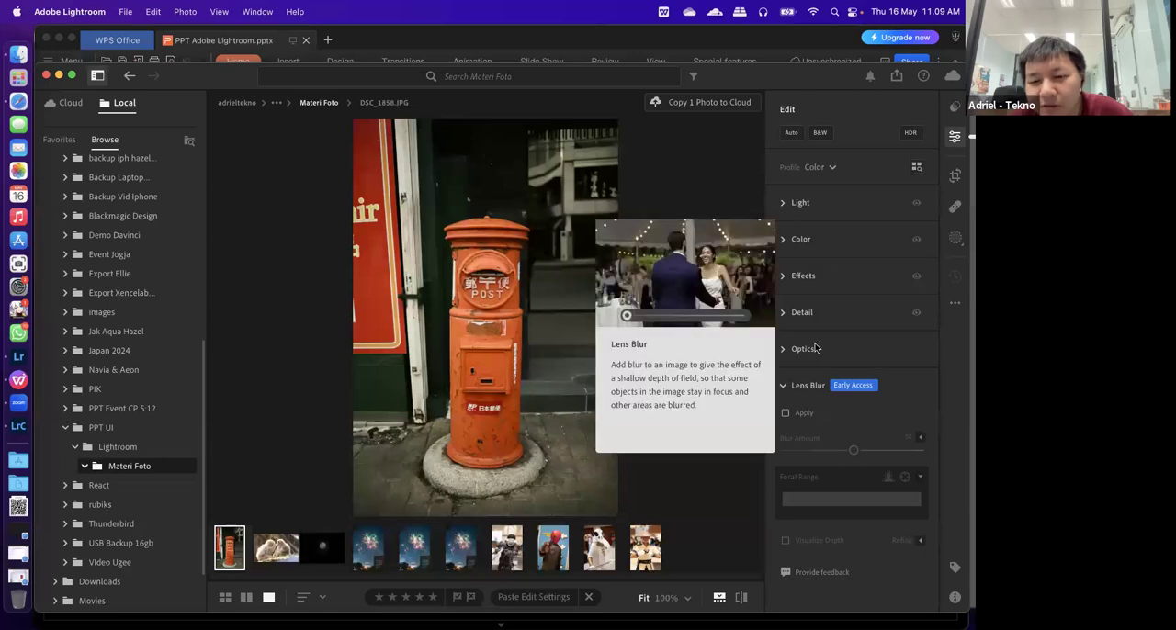
click(795, 387)
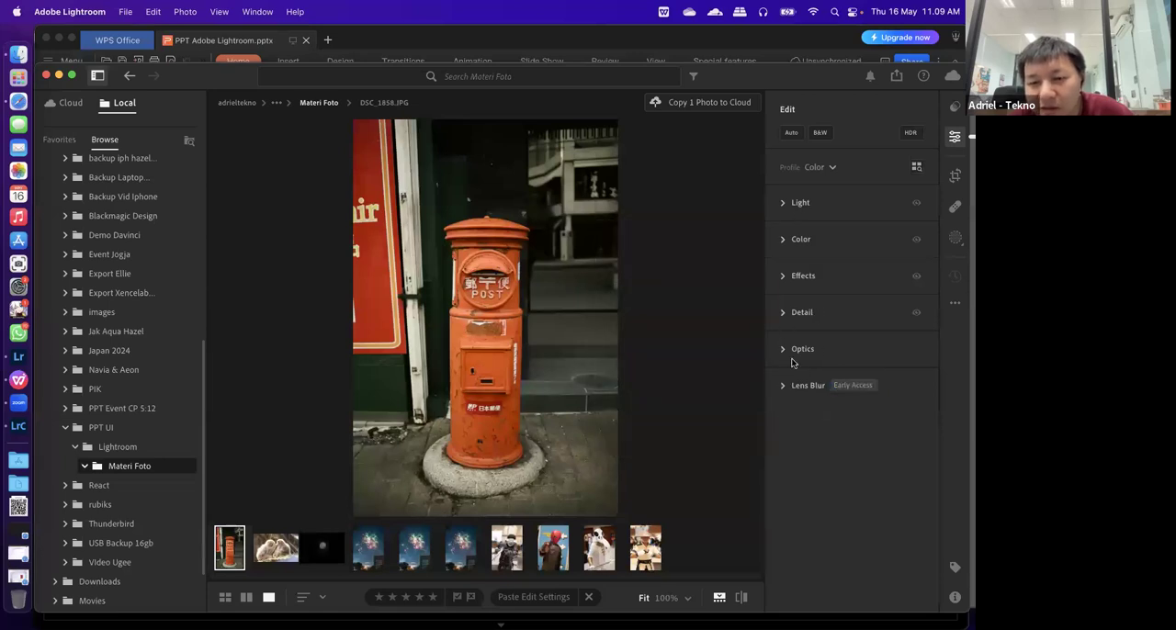
click(797, 349)
click(797, 349)
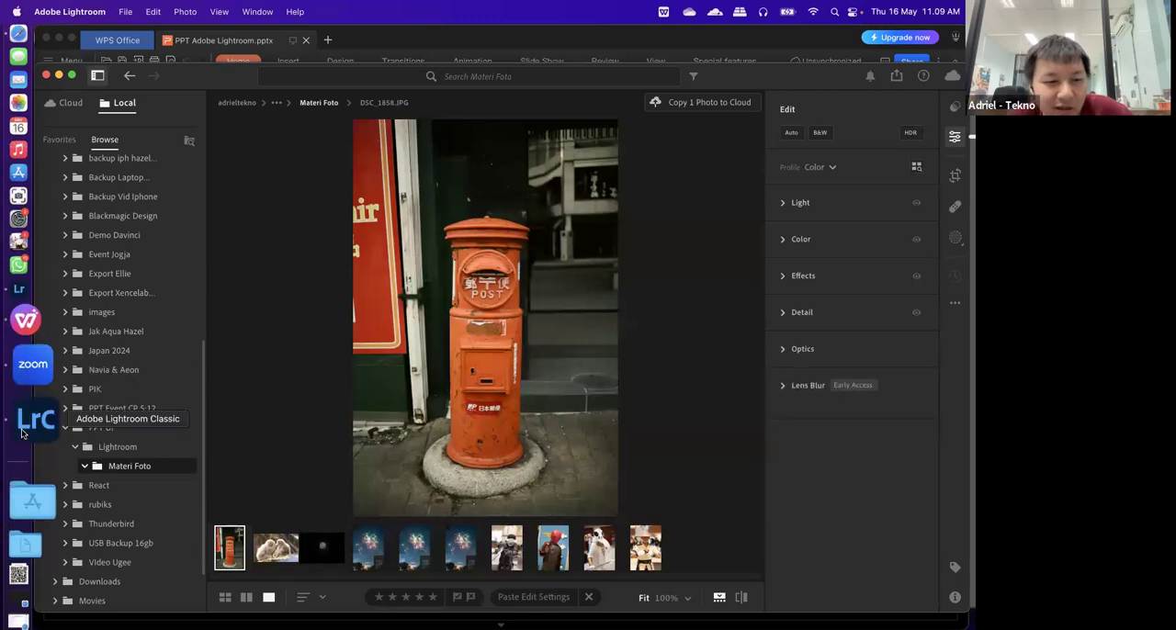
Switch to Lightroom Classic, examine its Develop panels from Basic through Lens Corrections, and return to Lightroom's edit sections for comparison
click(24, 430)
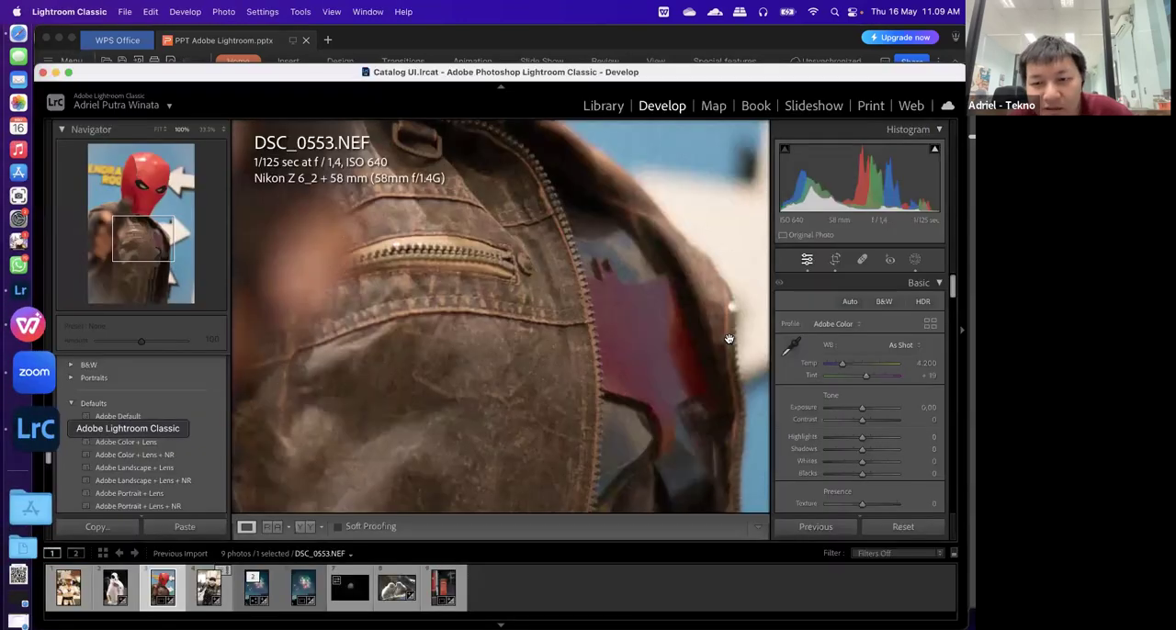
scroll(880, 364, down, 5)
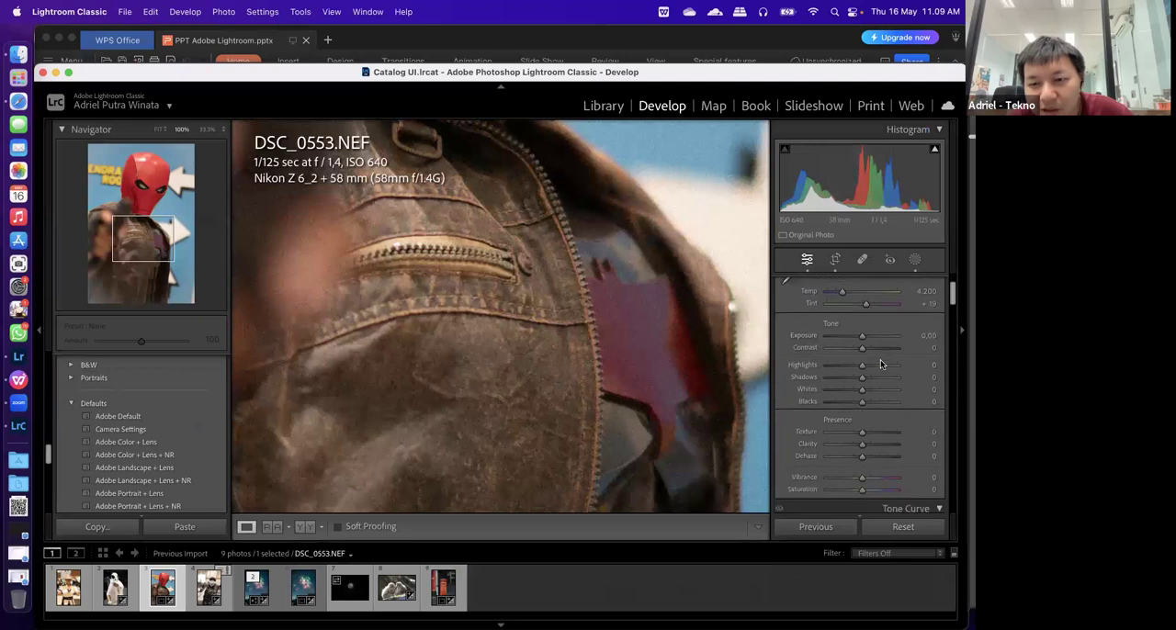
scroll(880, 363, down, 3)
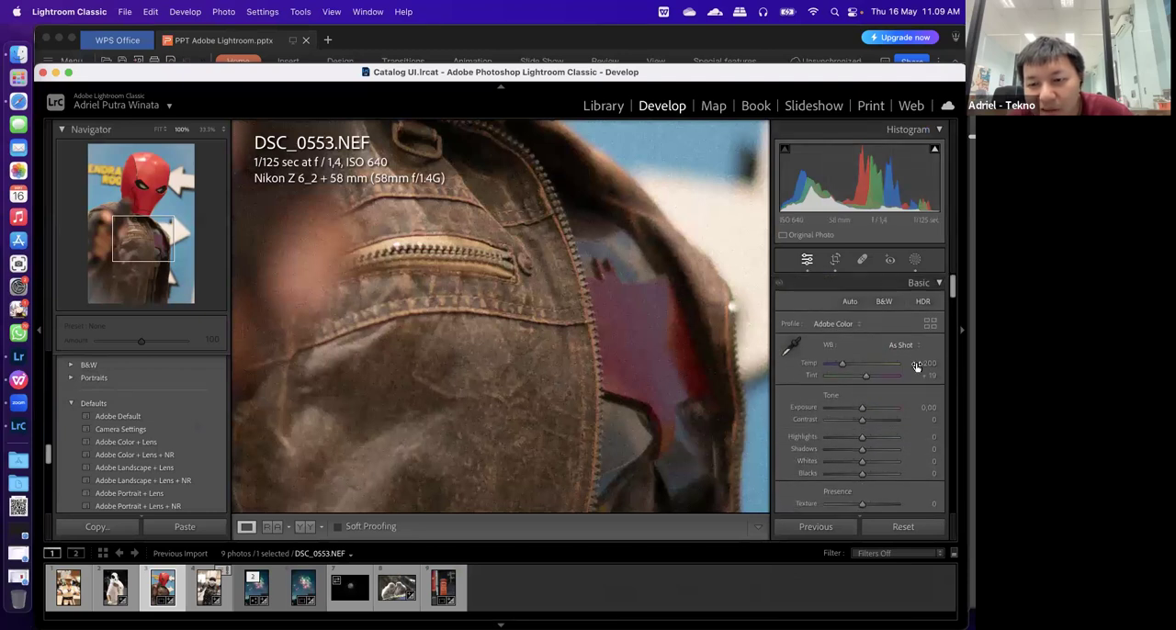
scroll(910, 364, down, 5)
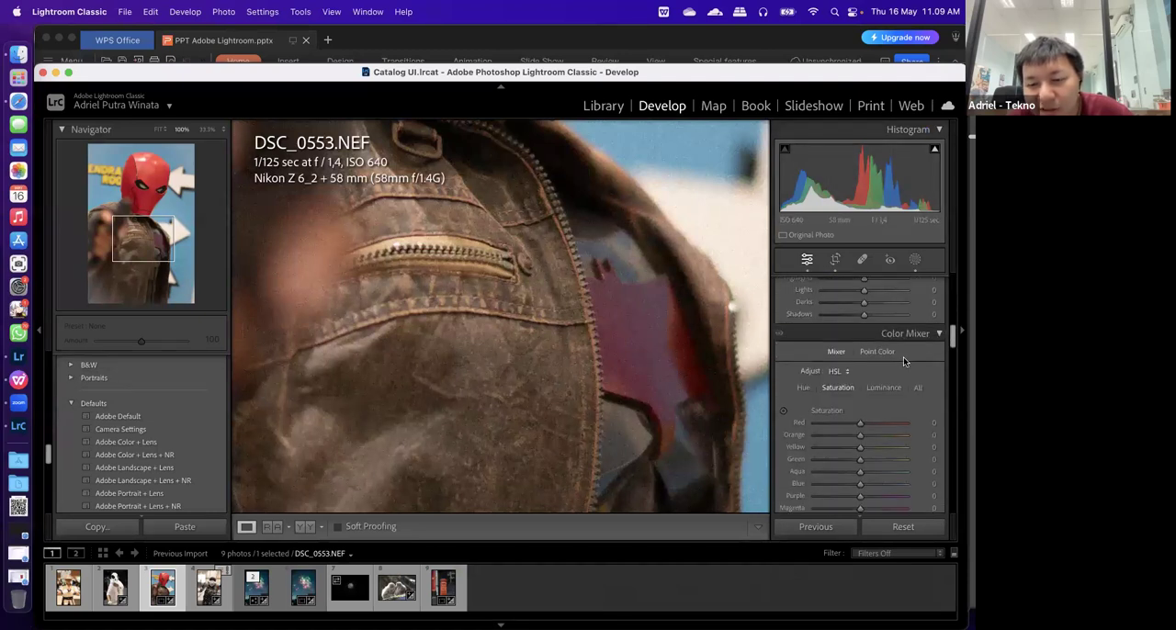
scroll(906, 351, down, 10)
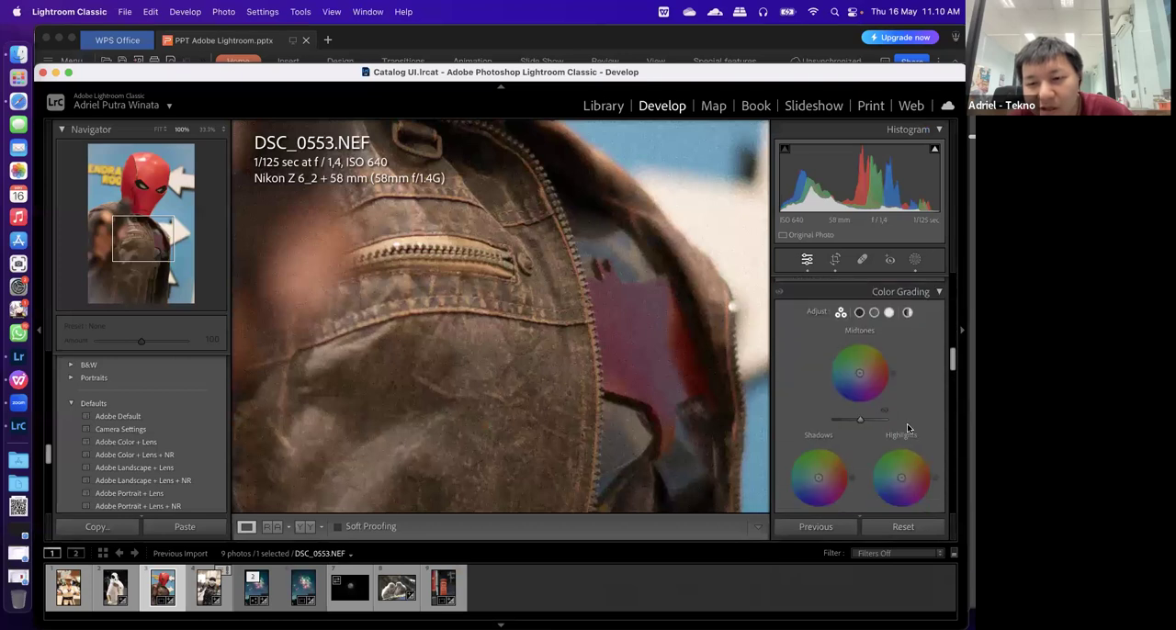
scroll(906, 424, down, 10)
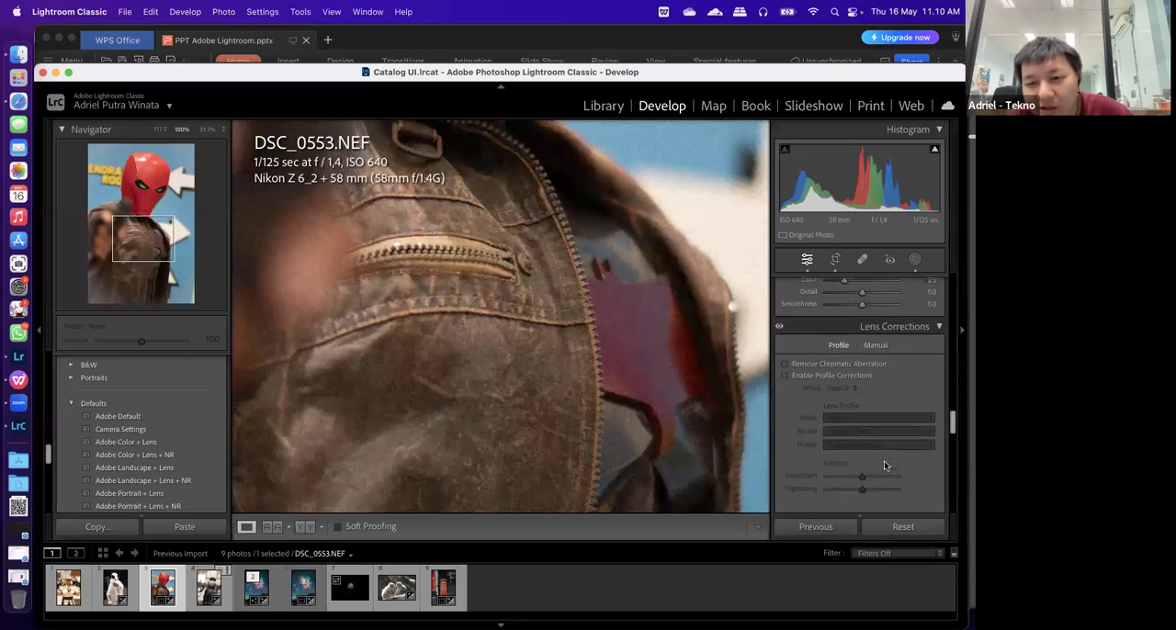
scroll(884, 466, up, 12)
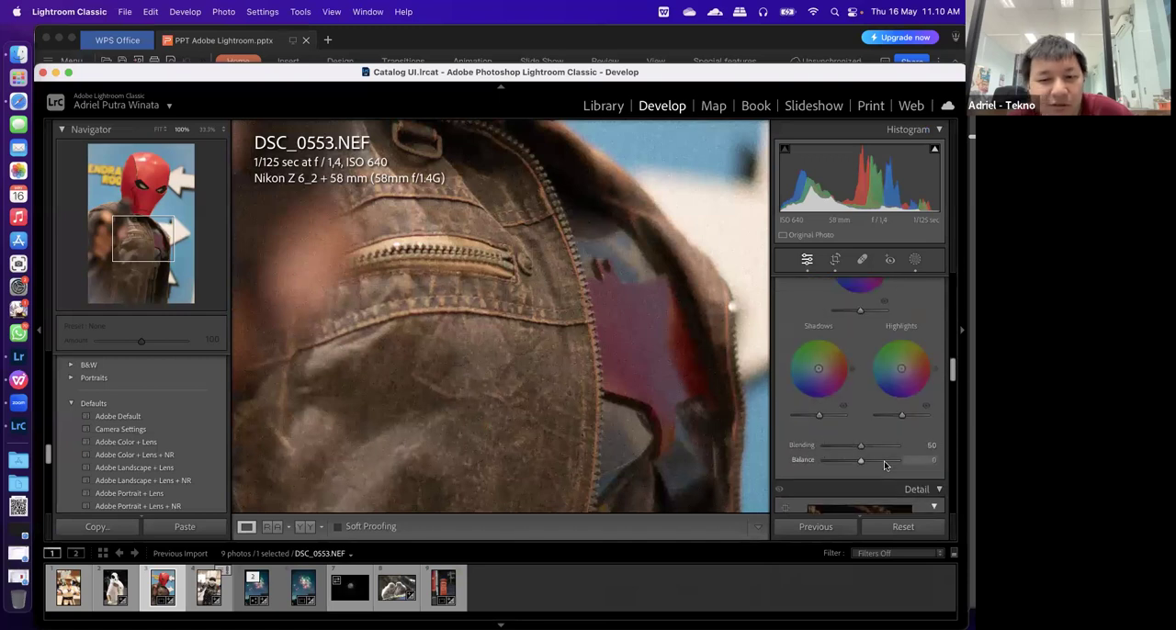
click(20, 352)
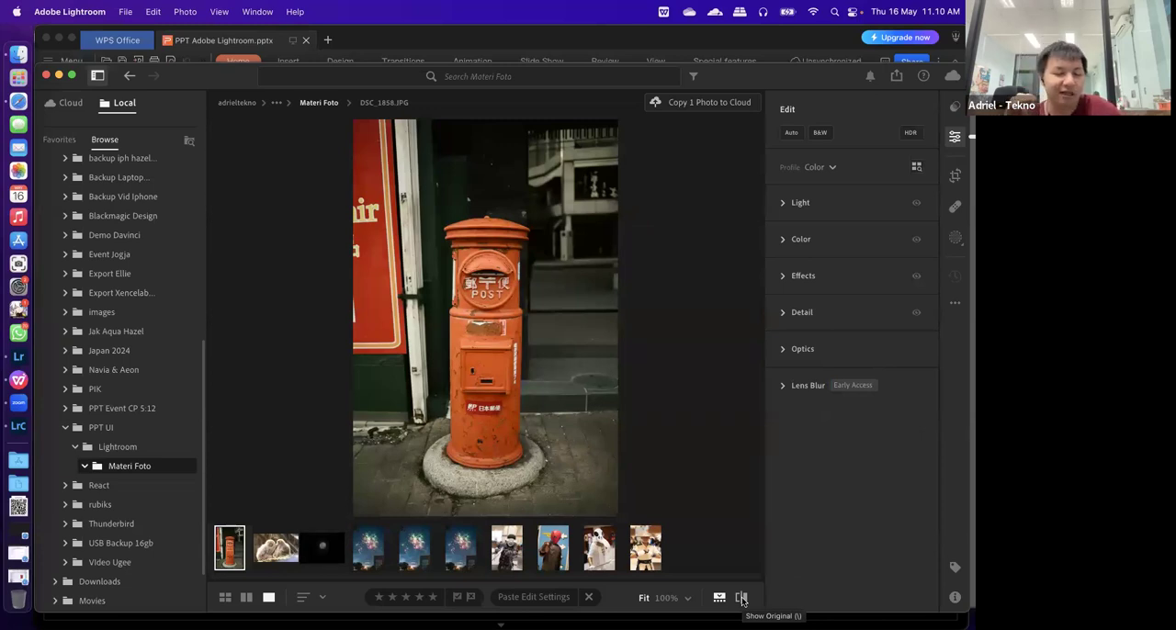
click(783, 207)
click(784, 177)
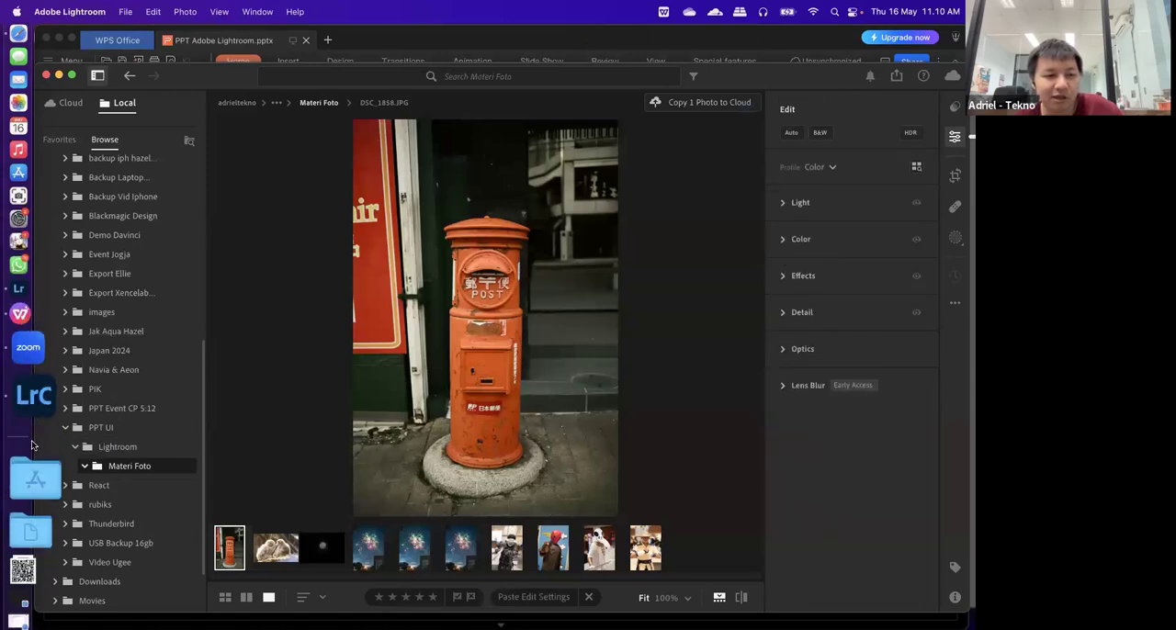
Compare Lightroom Classic's Post-Crop Vignetting and Grain controls with Lightroom's expanded Effects section
click(31, 419)
scroll(913, 457, down, 5)
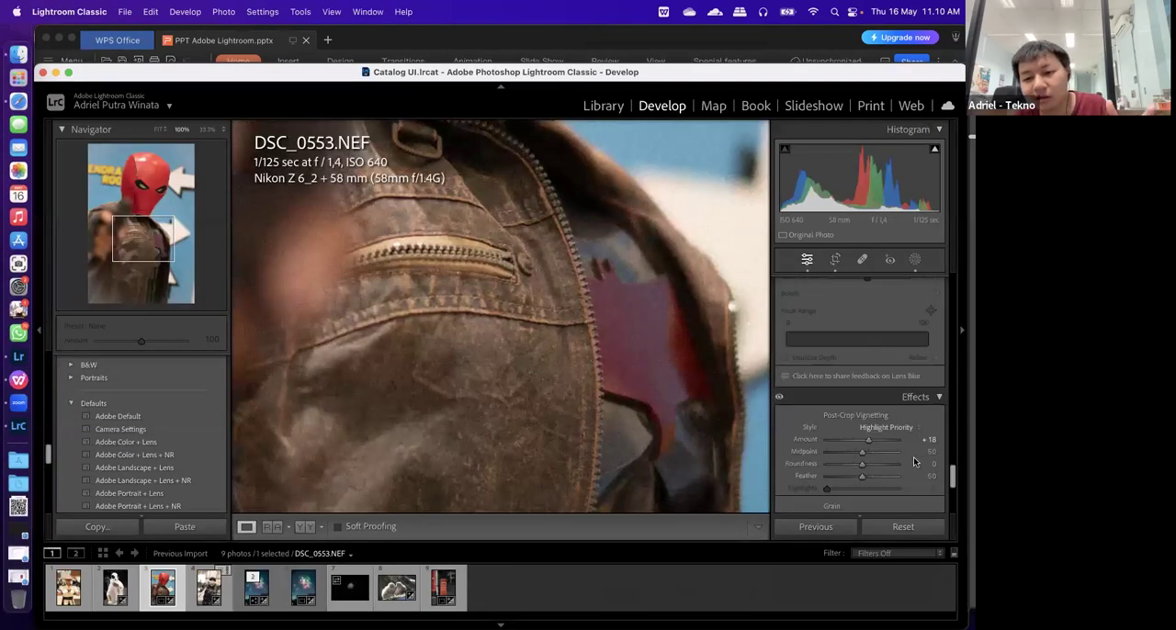
scroll(913, 457, down, 3)
scroll(913, 456, up, 3)
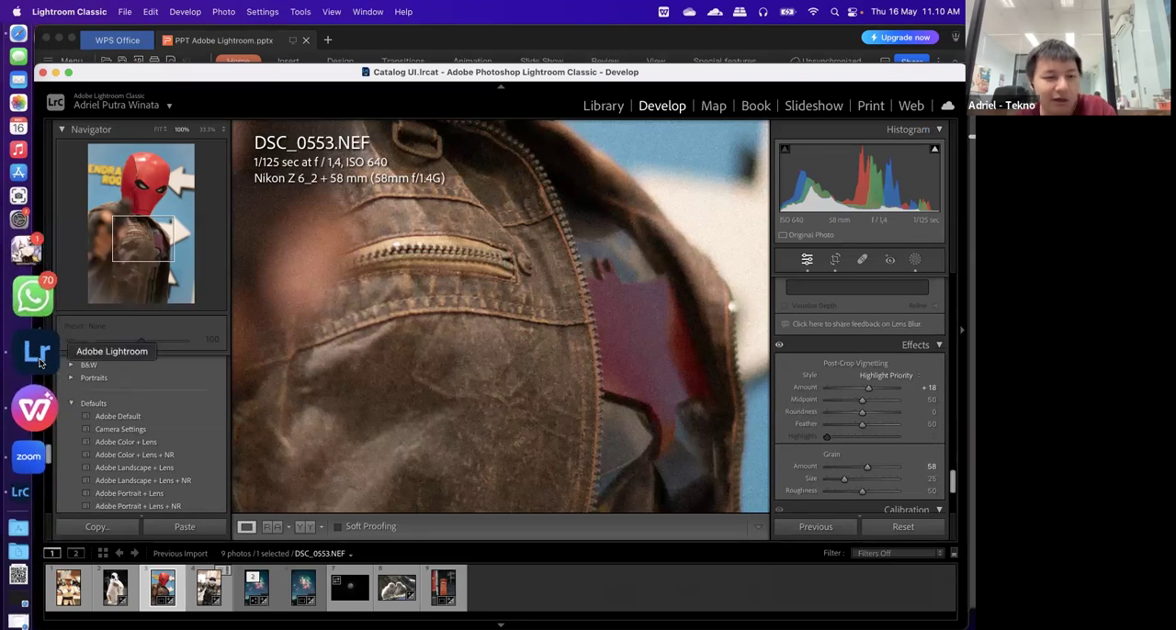
click(39, 362)
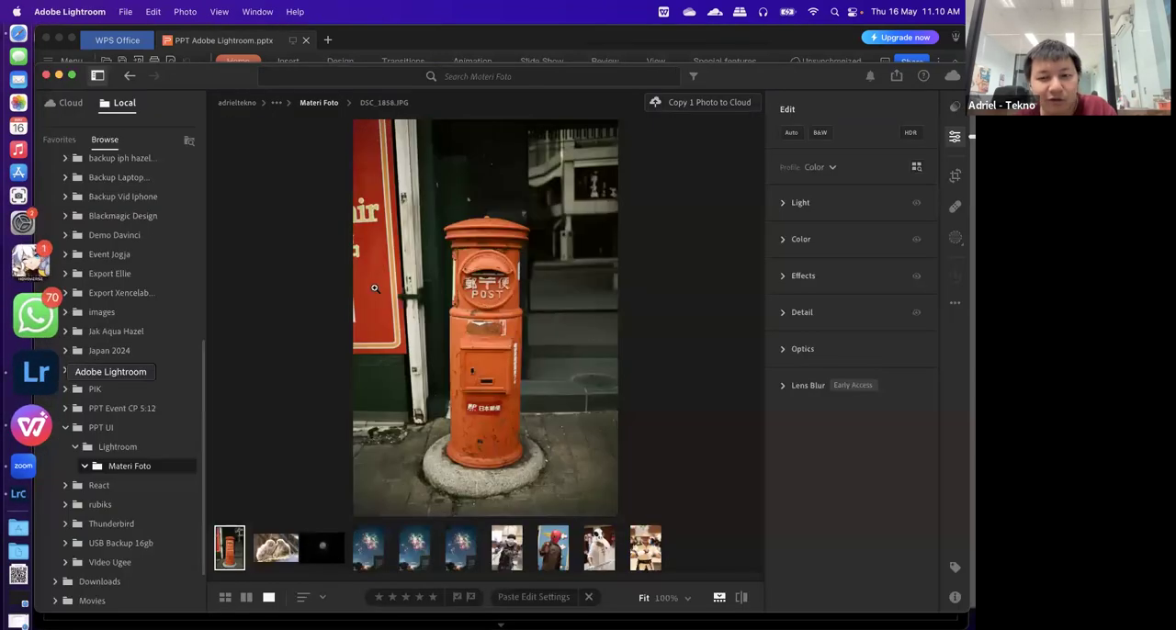
click(795, 277)
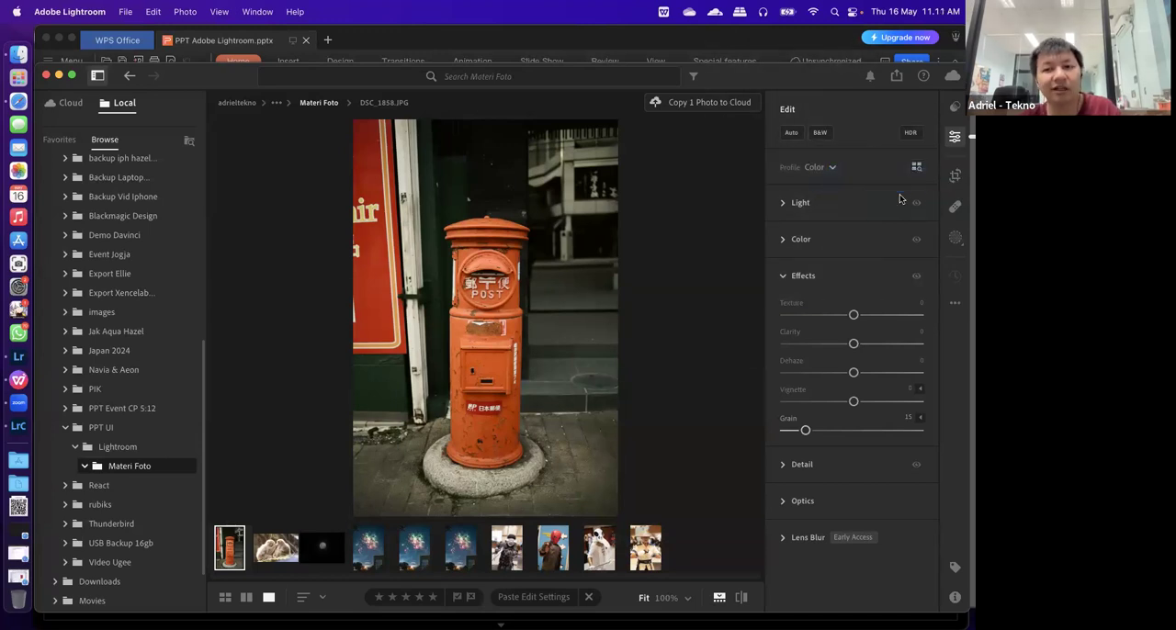
Open the Healing tools and dismiss their tip, and open the Masking tools, declining the quick tour
click(951, 210)
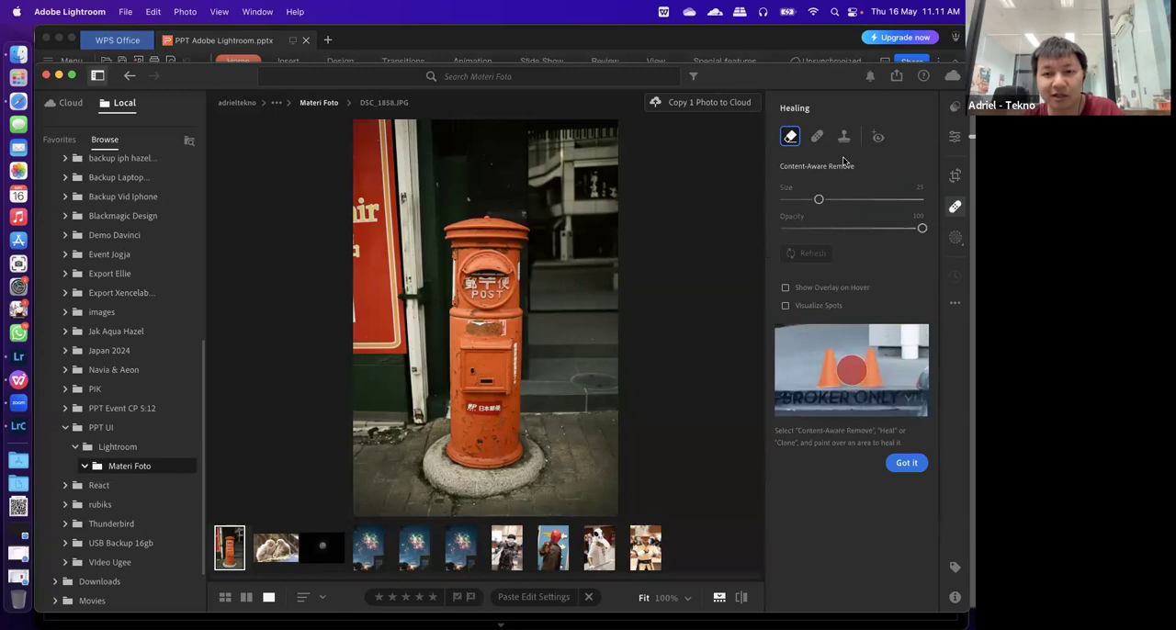
click(912, 464)
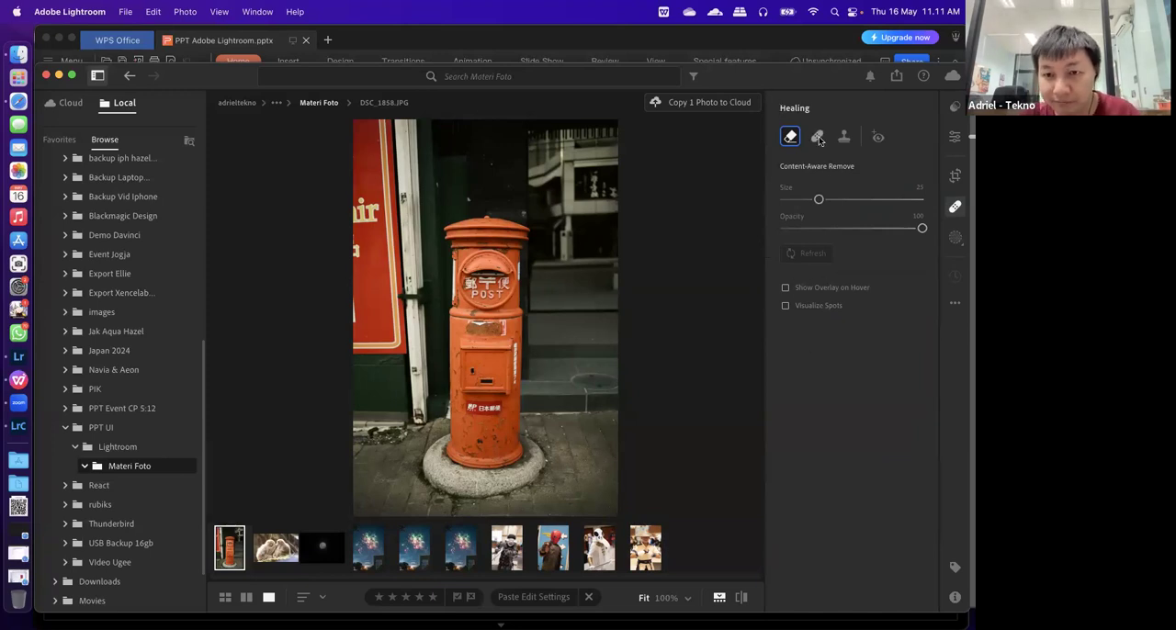
key(m)
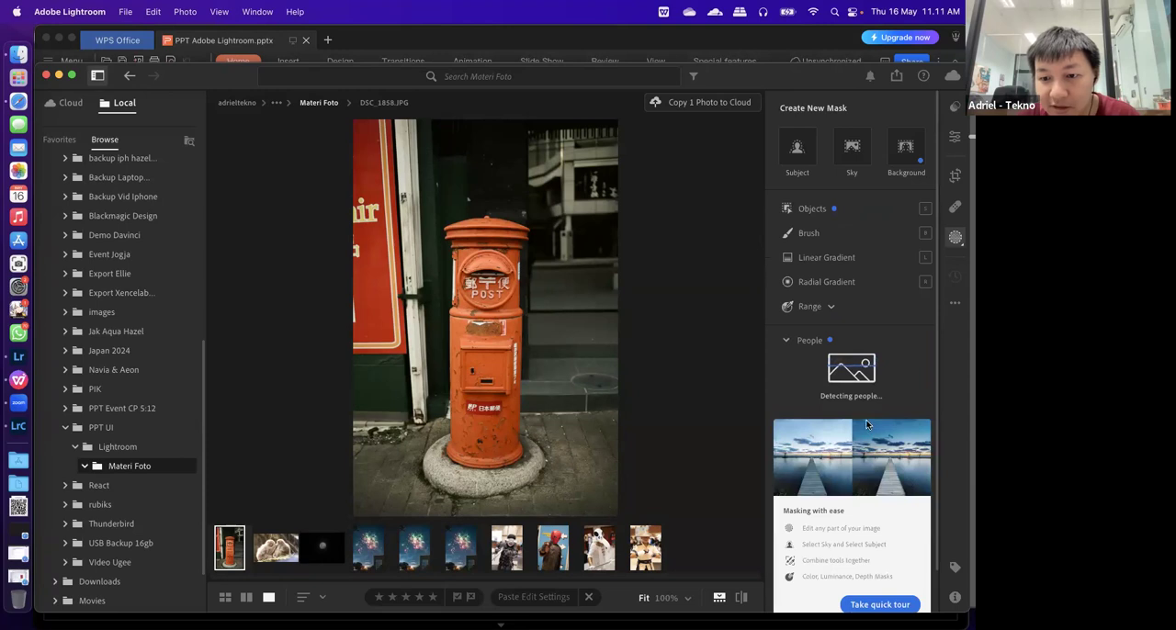
scroll(842, 395, down, 2)
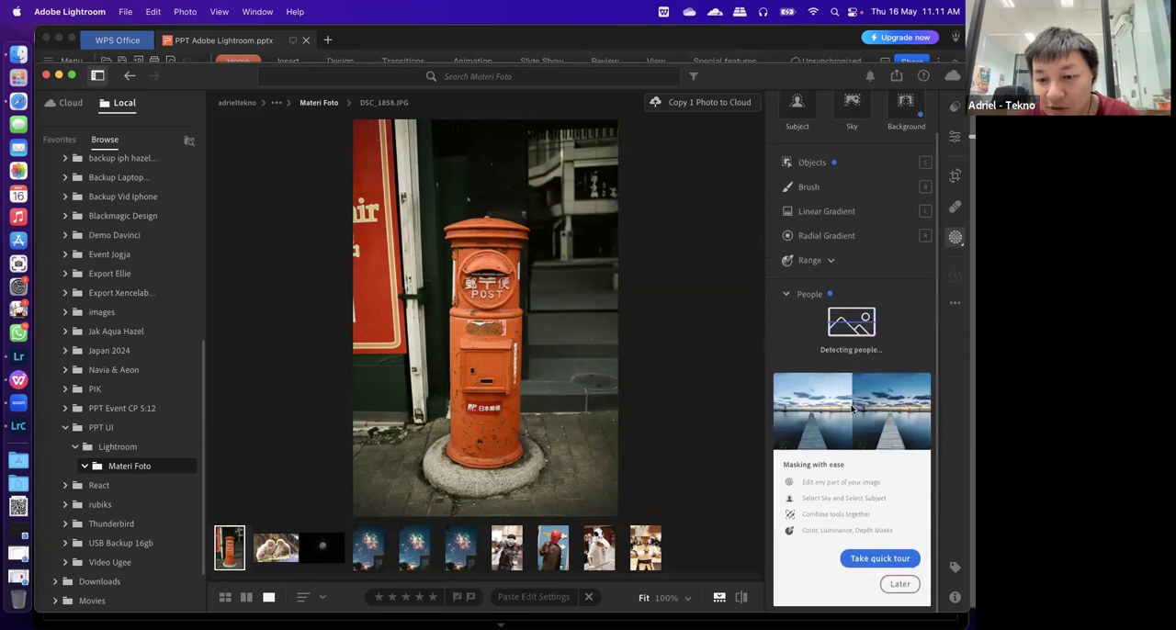
click(895, 584)
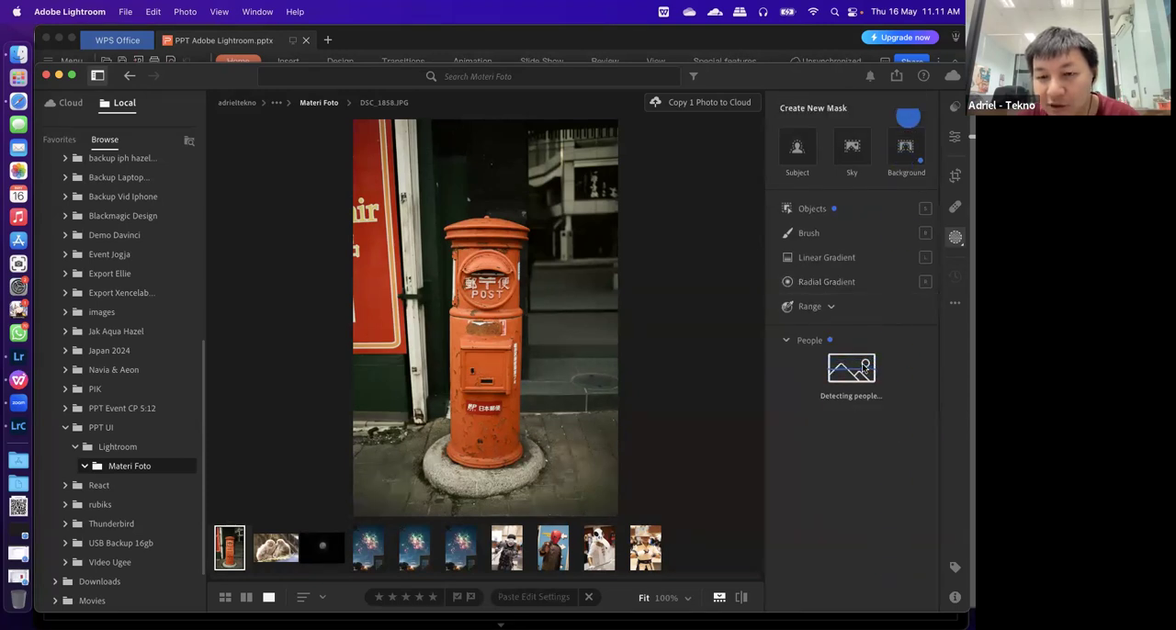
click(883, 211)
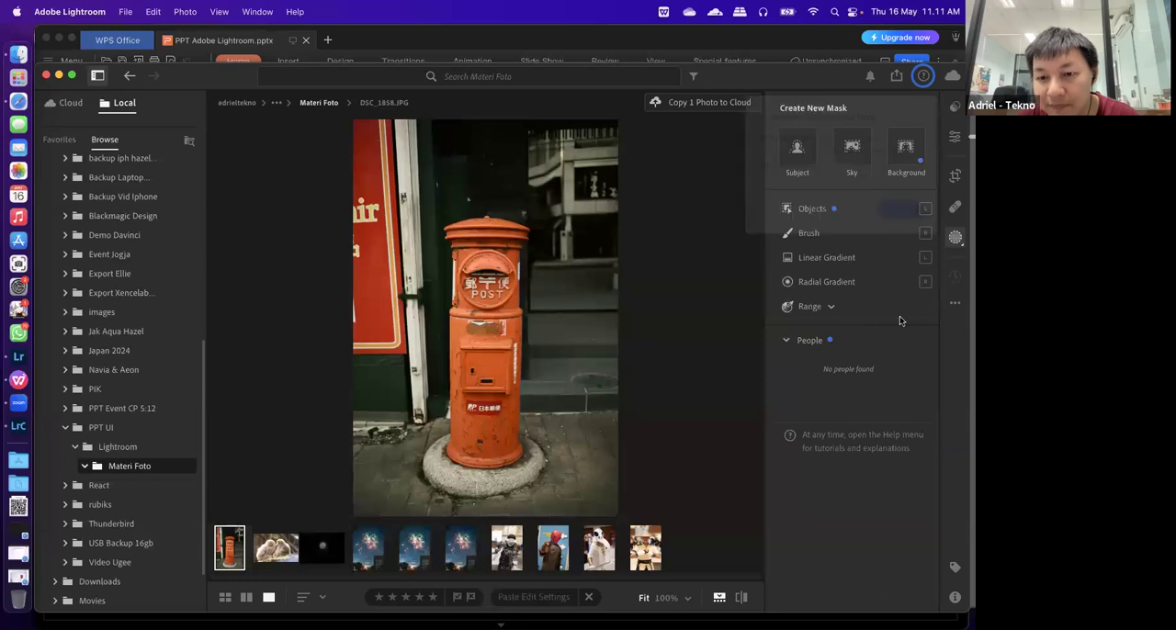
Preview and cancel an Entire Person mask for Person 1 in DSC_0553.NEF, and create a Background mask instead
click(549, 544)
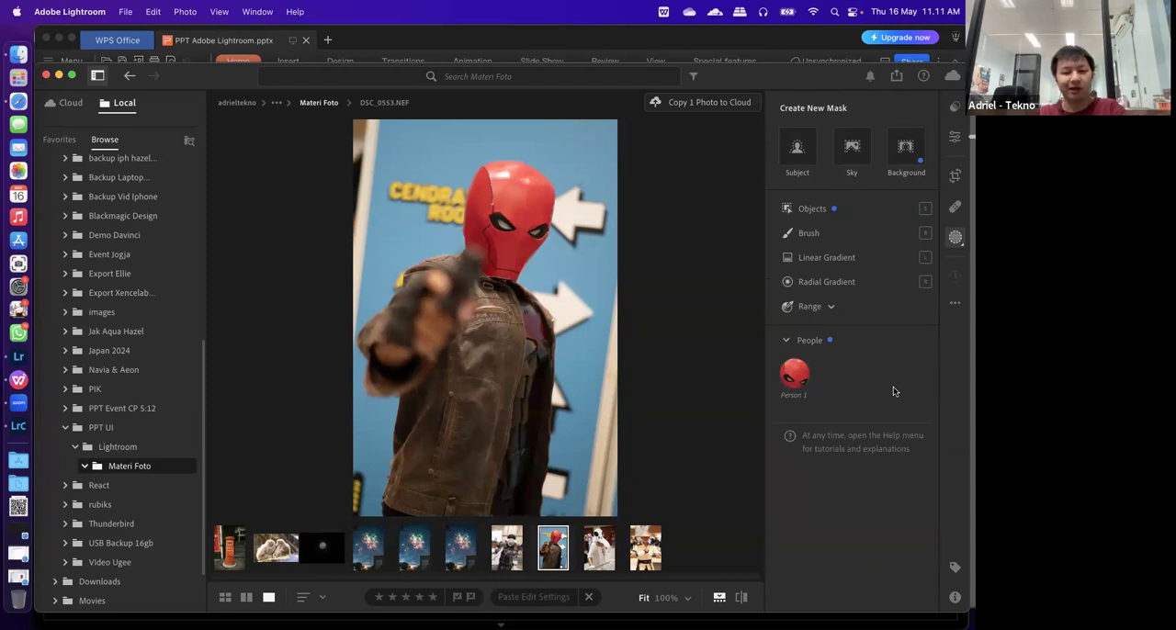
click(794, 374)
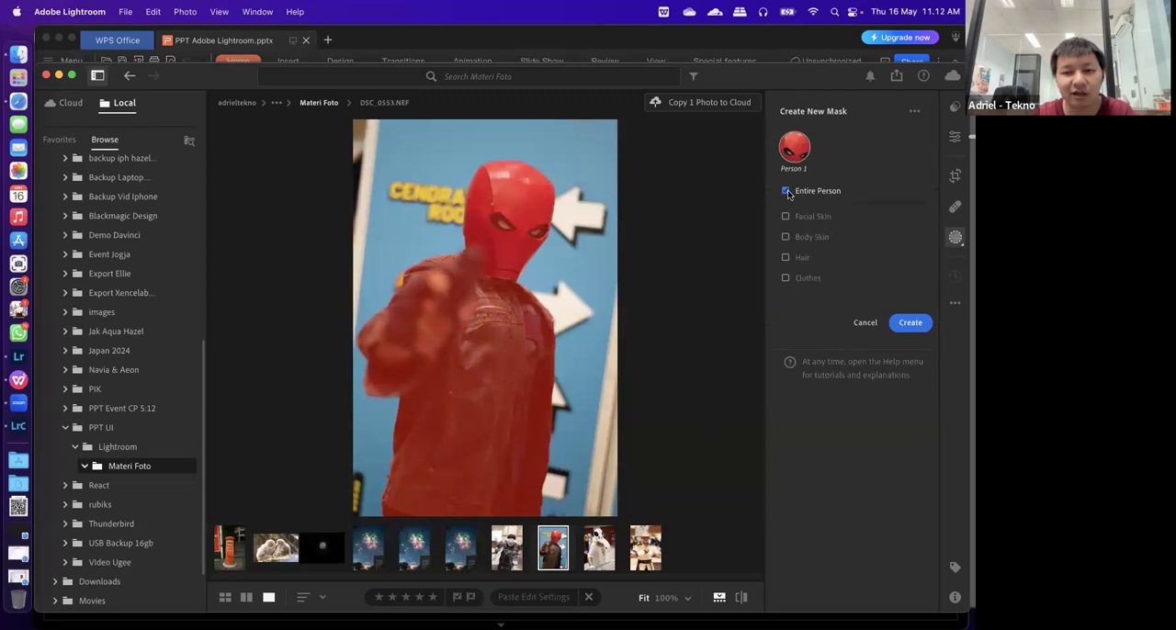
click(865, 323)
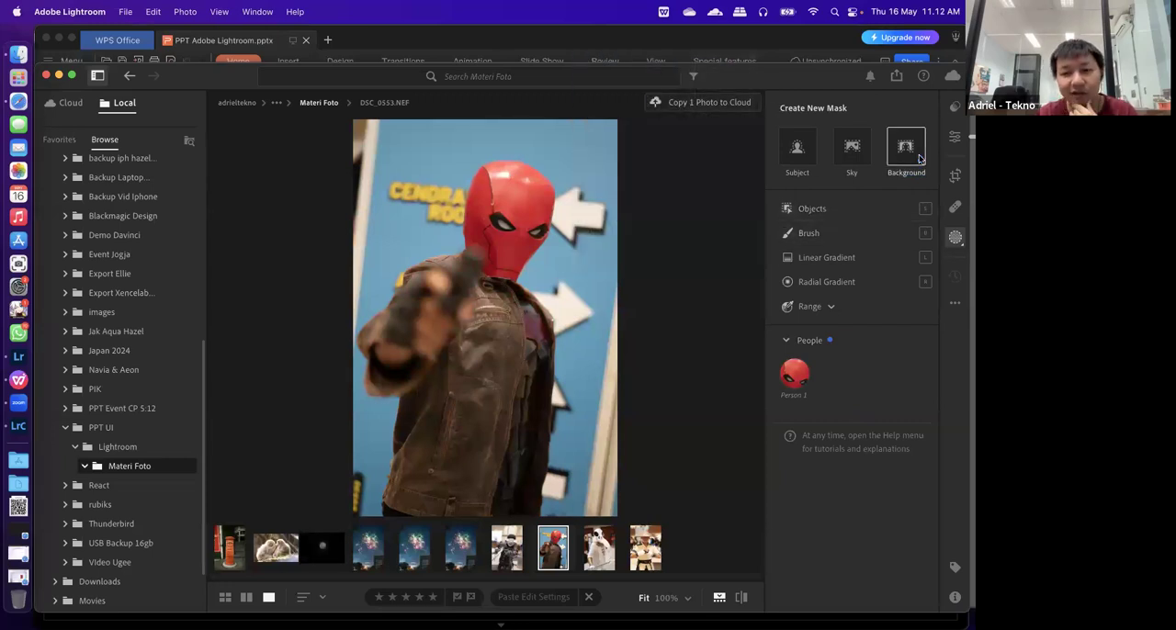
click(887, 160)
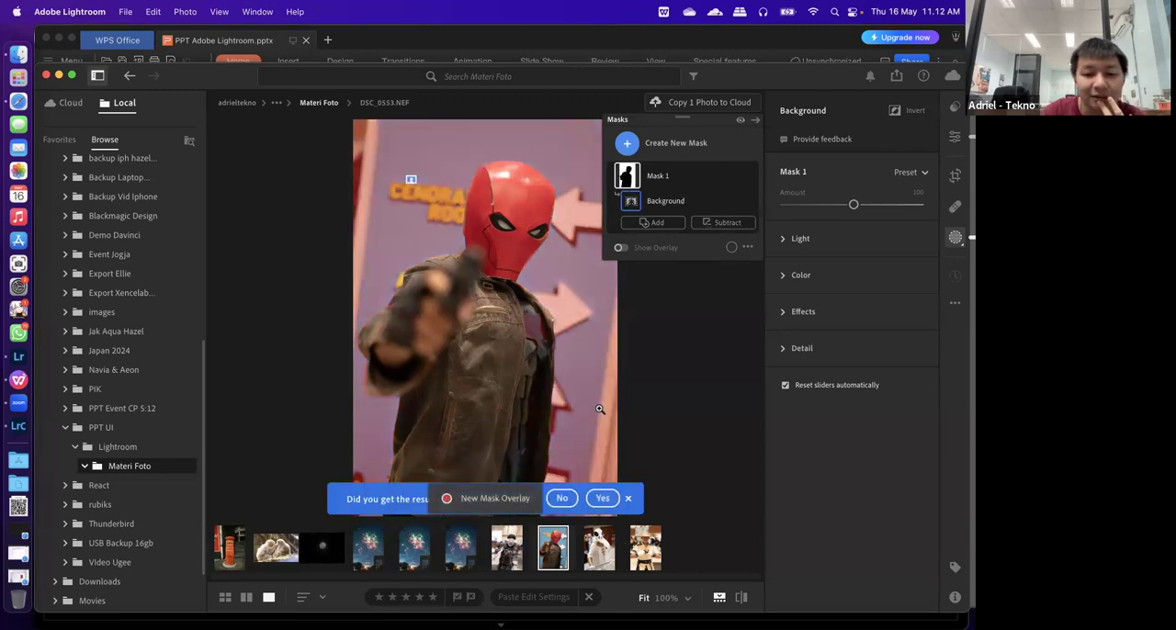
Create a Sky mask on the fireworks photo DSC_0049-Enhanced-NR.dng and toggle its overlay
click(461, 547)
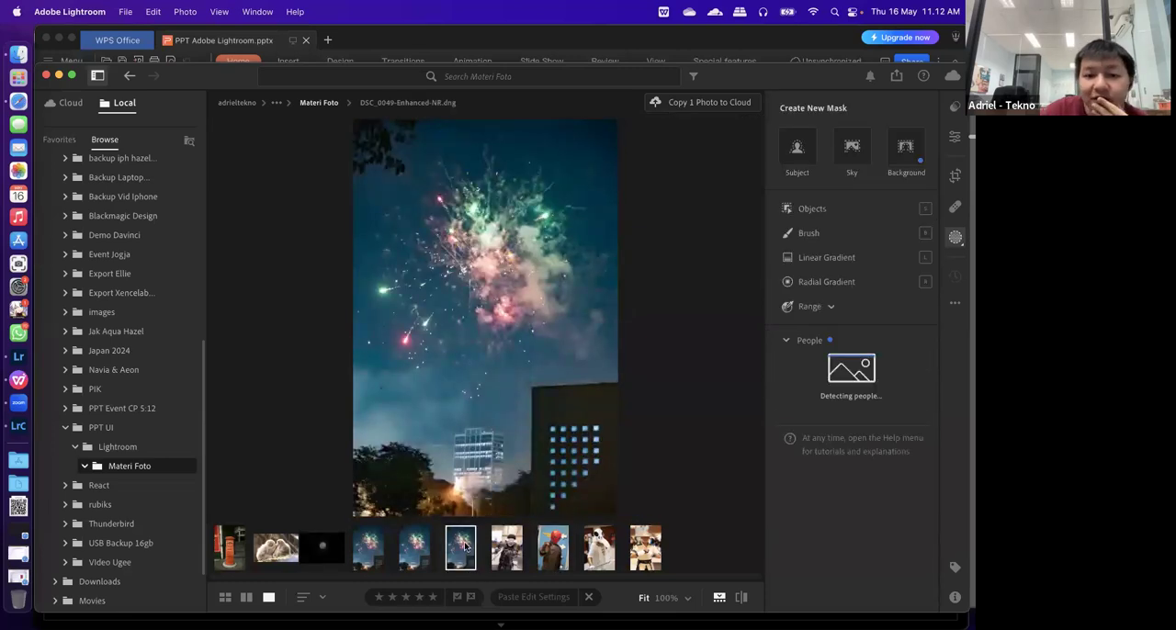
click(850, 149)
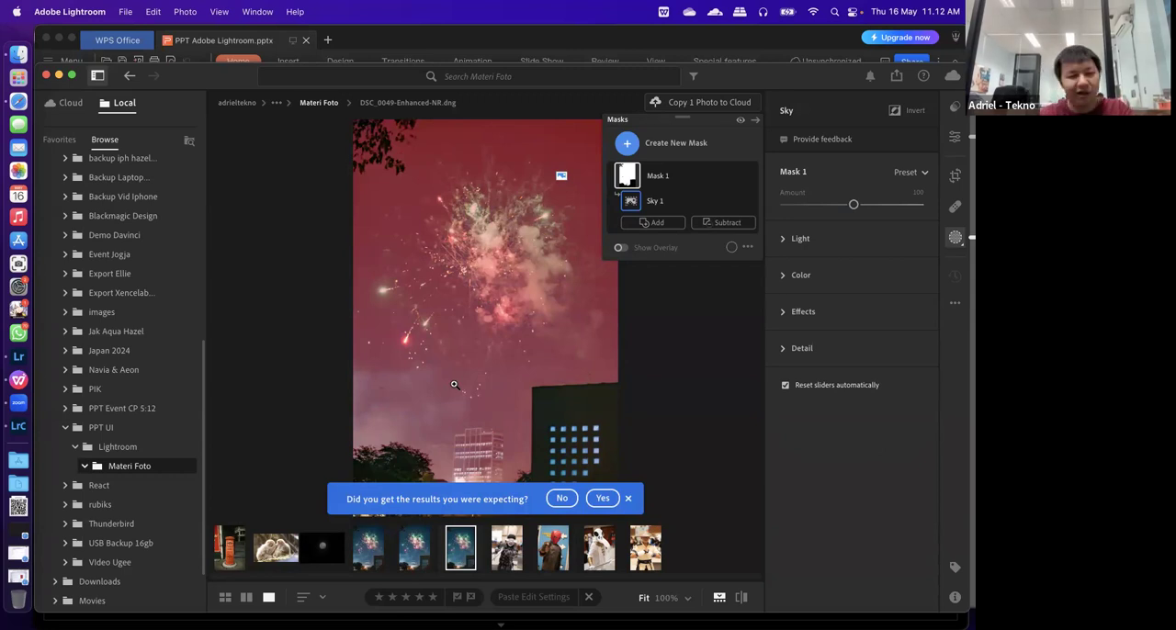
key(o)
key(o)
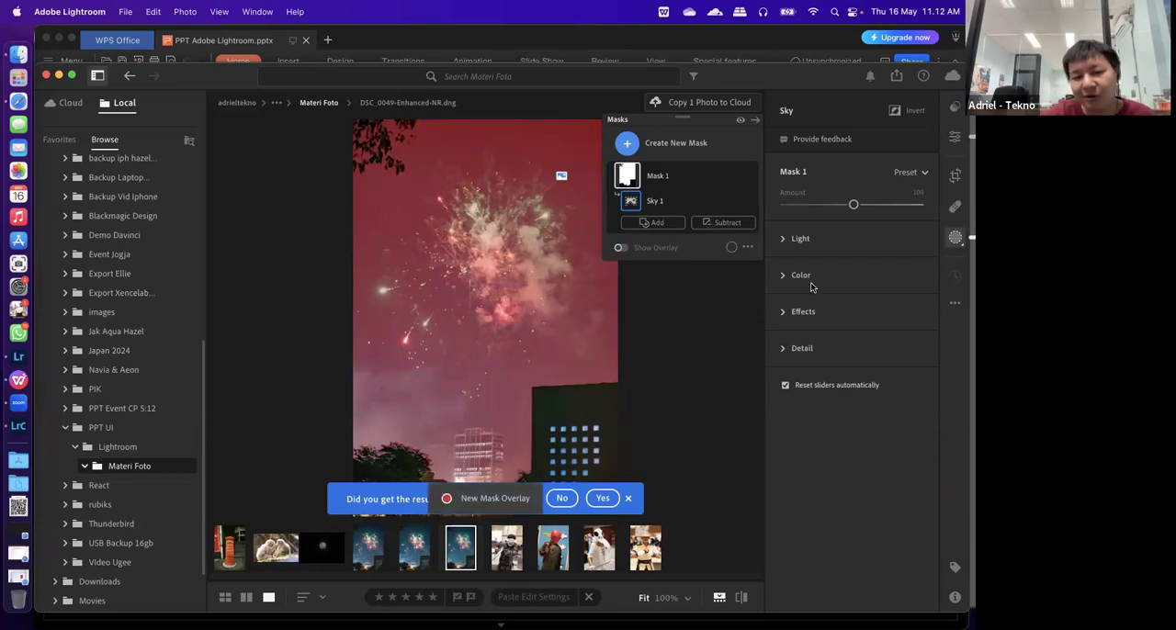
Add a second mask to the fireworks photo: a Linear Gradient from its upper edge down to the buildings, and dismiss the overlay tip
click(628, 144)
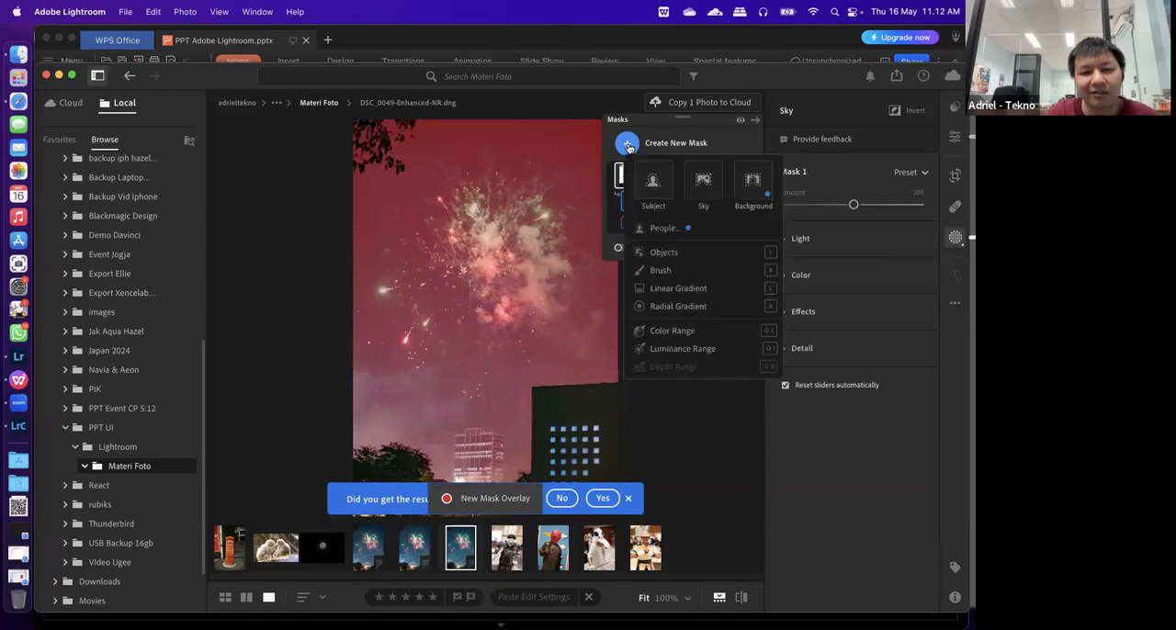
click(678, 289)
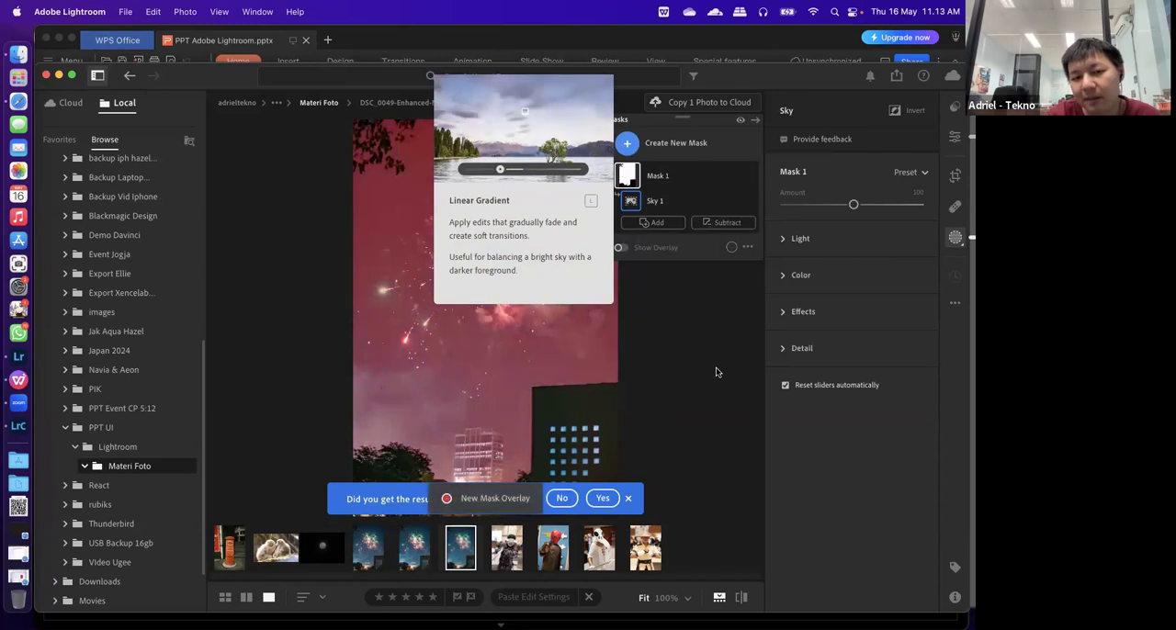
click(630, 143)
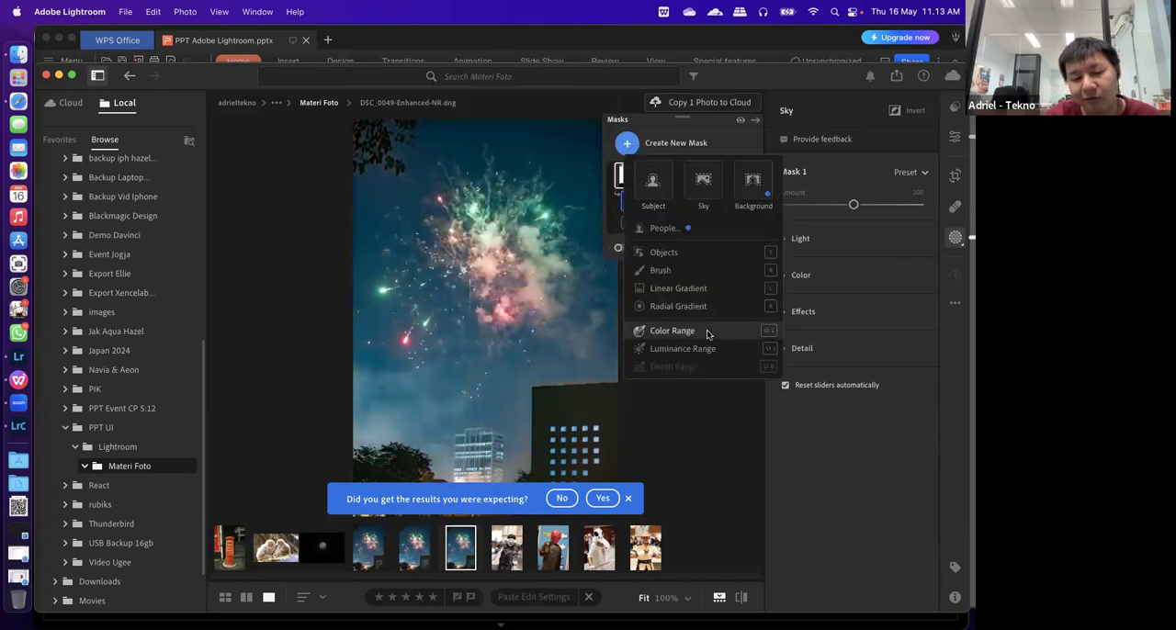
mouse_move(706, 330)
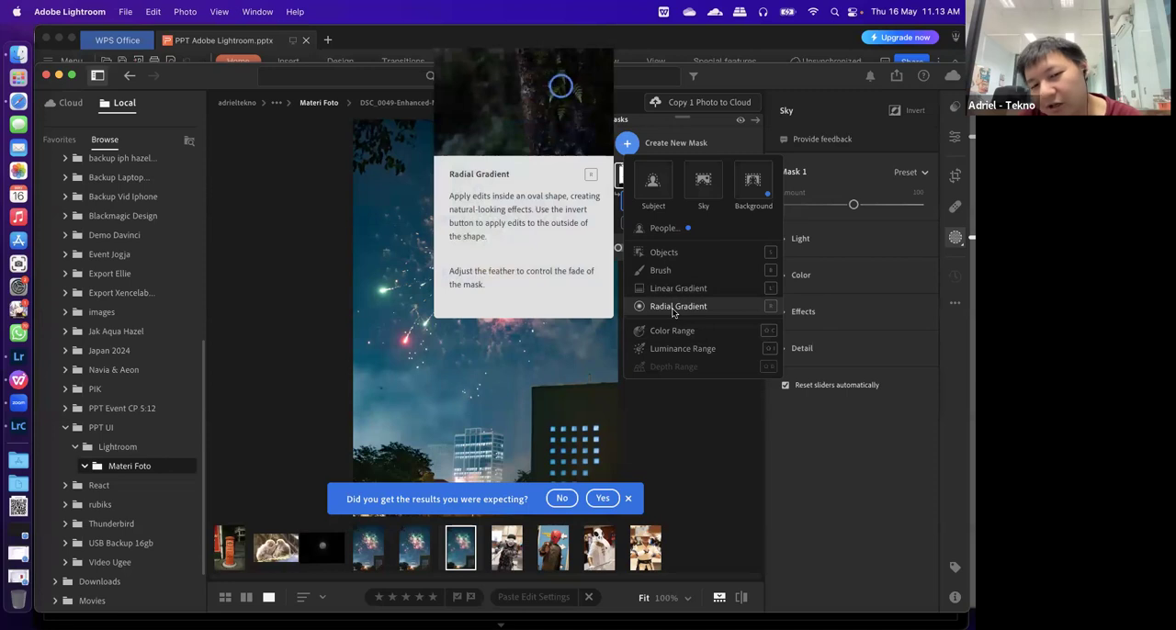
mouse_move(663, 294)
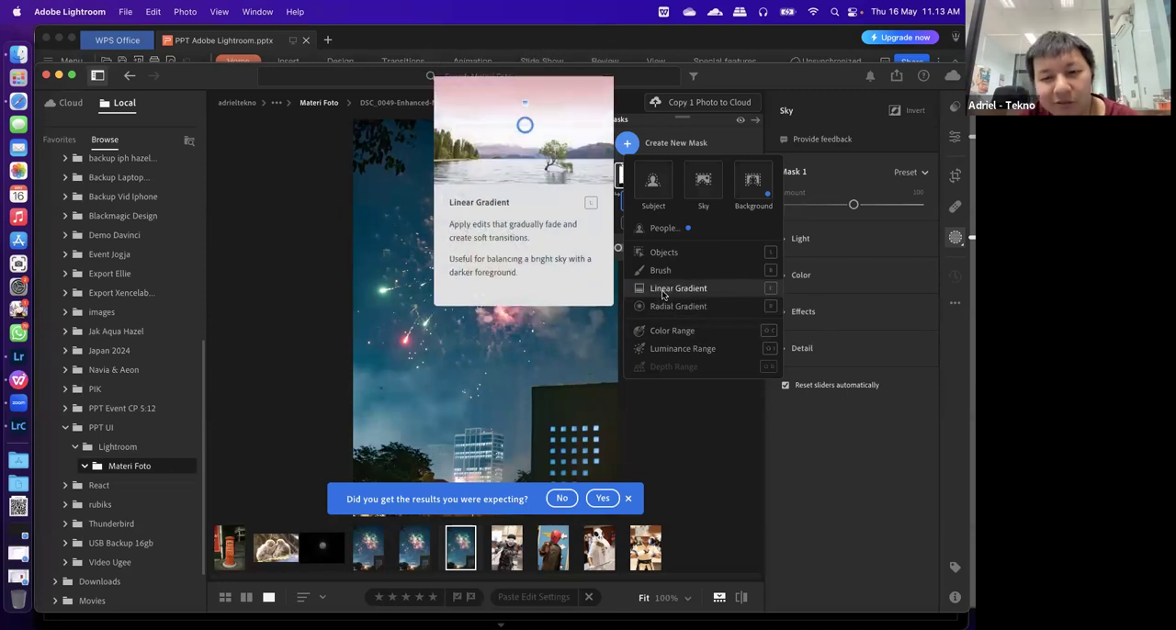
click(663, 292)
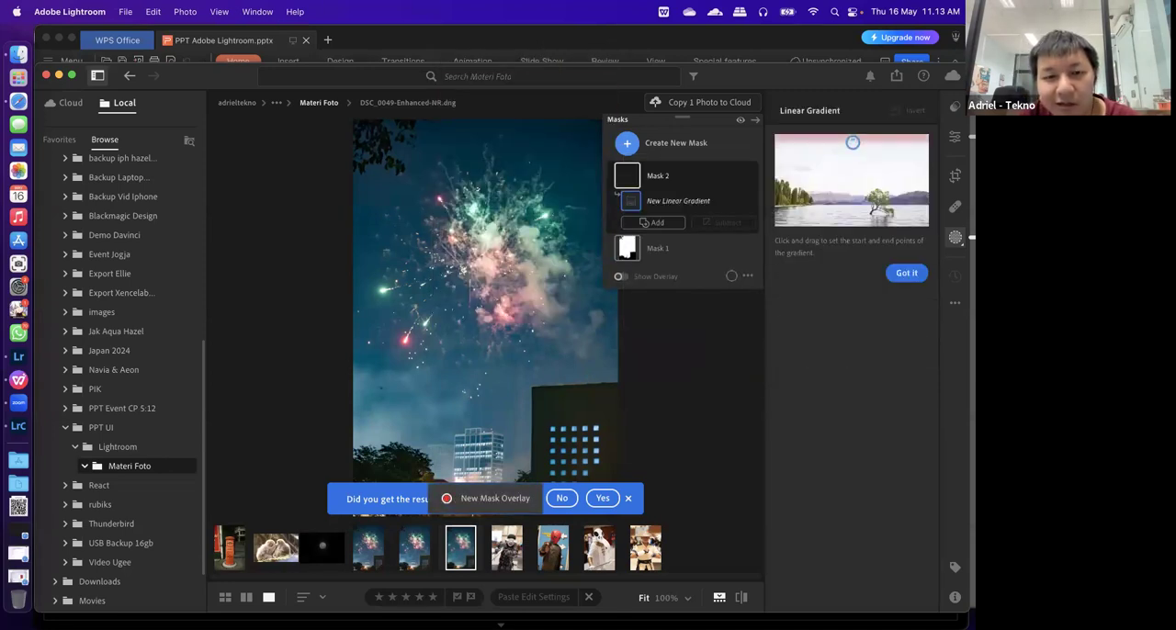
drag(477, 119, 506, 463)
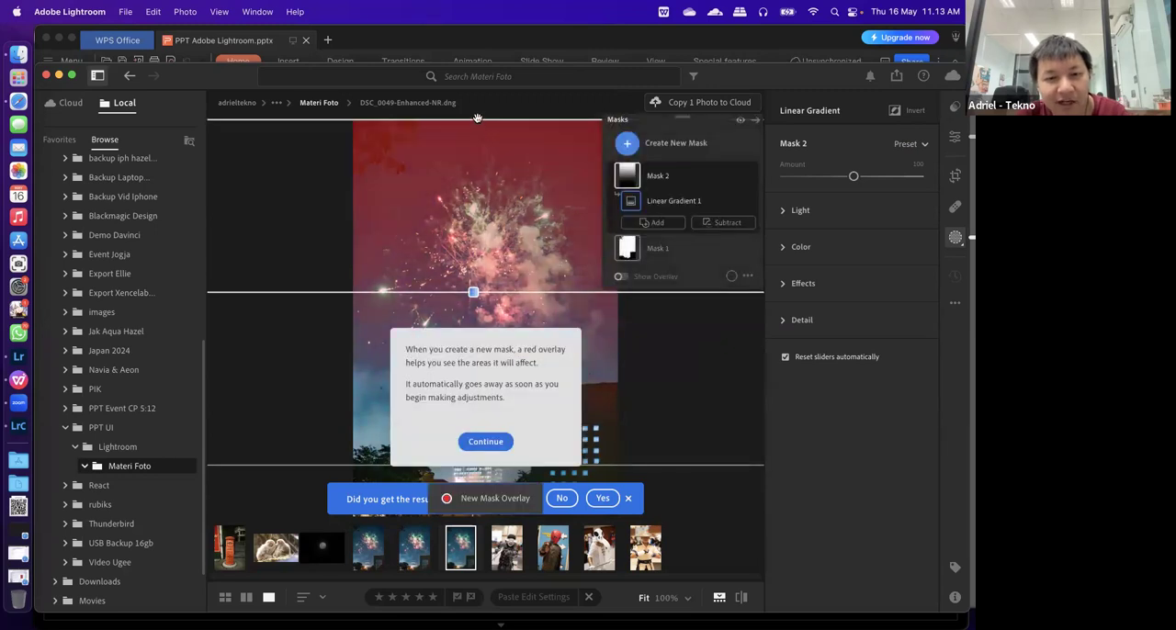
click(485, 441)
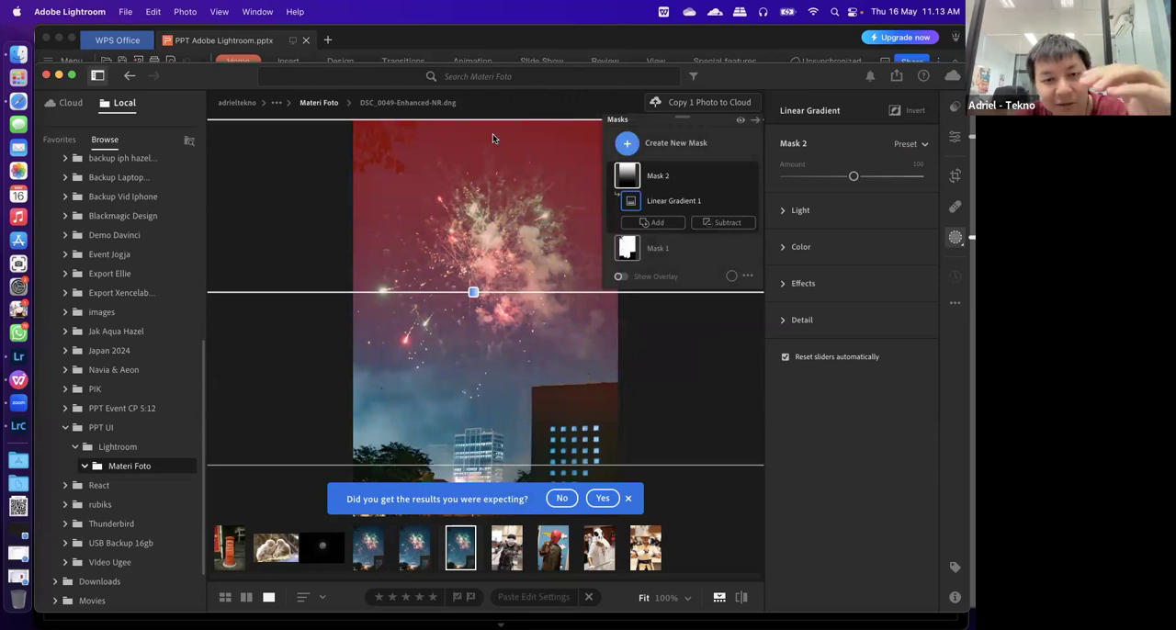
Set the linear gradient's Exposure to +2.48 and rotate the gradient about 90° so it brightens the building side, adjusting its outer edge
click(783, 210)
drag(860, 256, 895, 250)
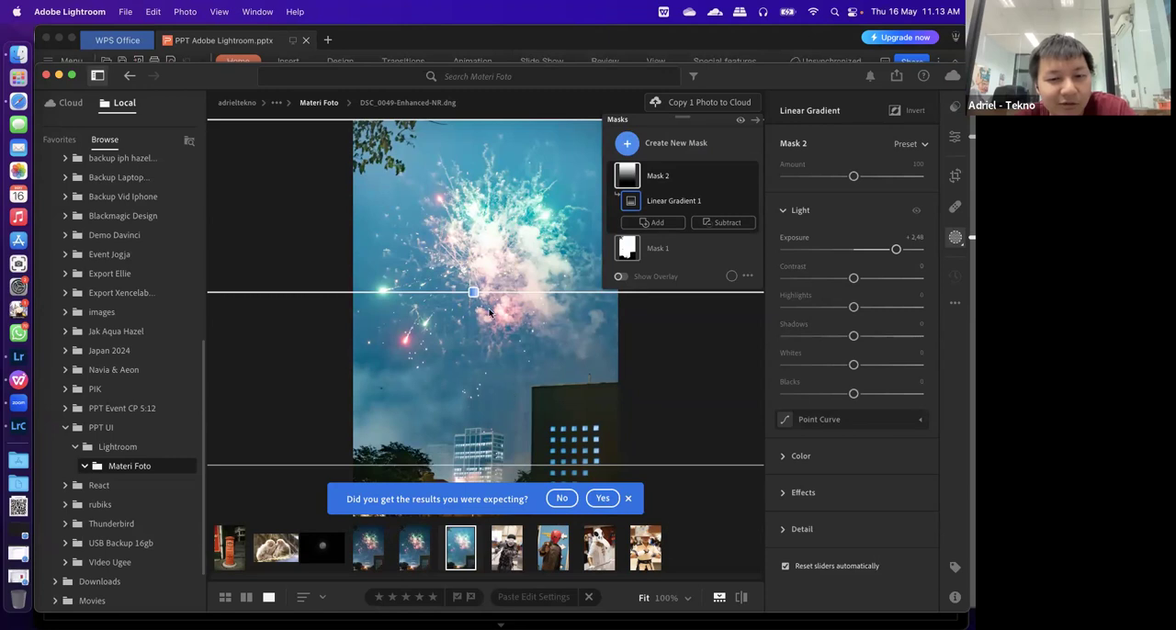
drag(487, 292, 473, 342)
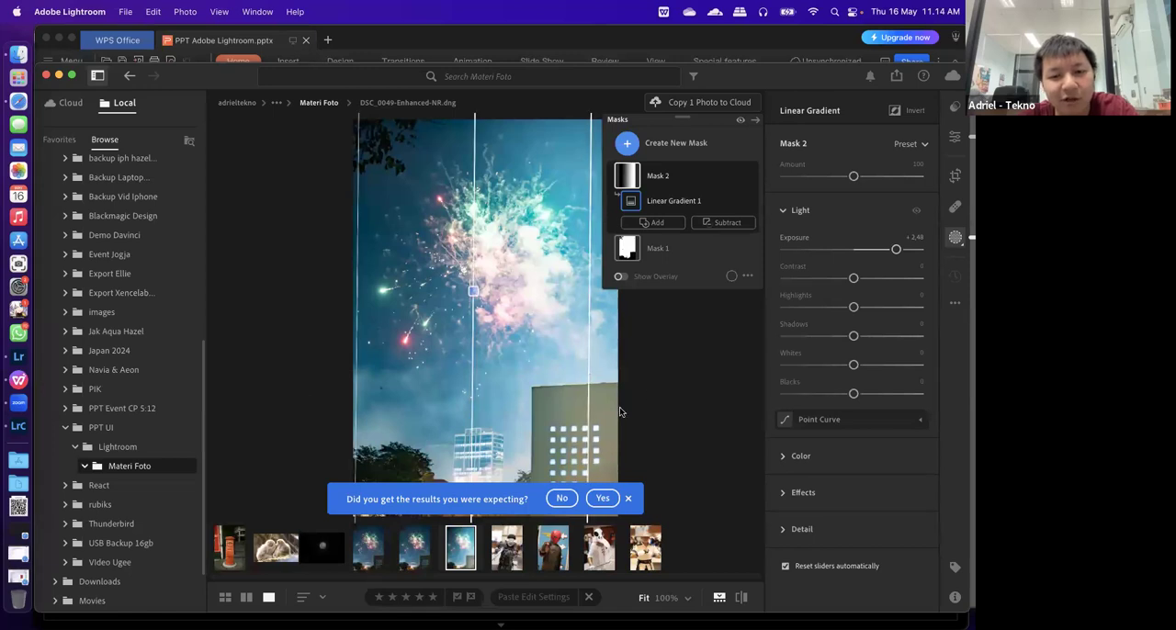
drag(589, 398, 615, 376)
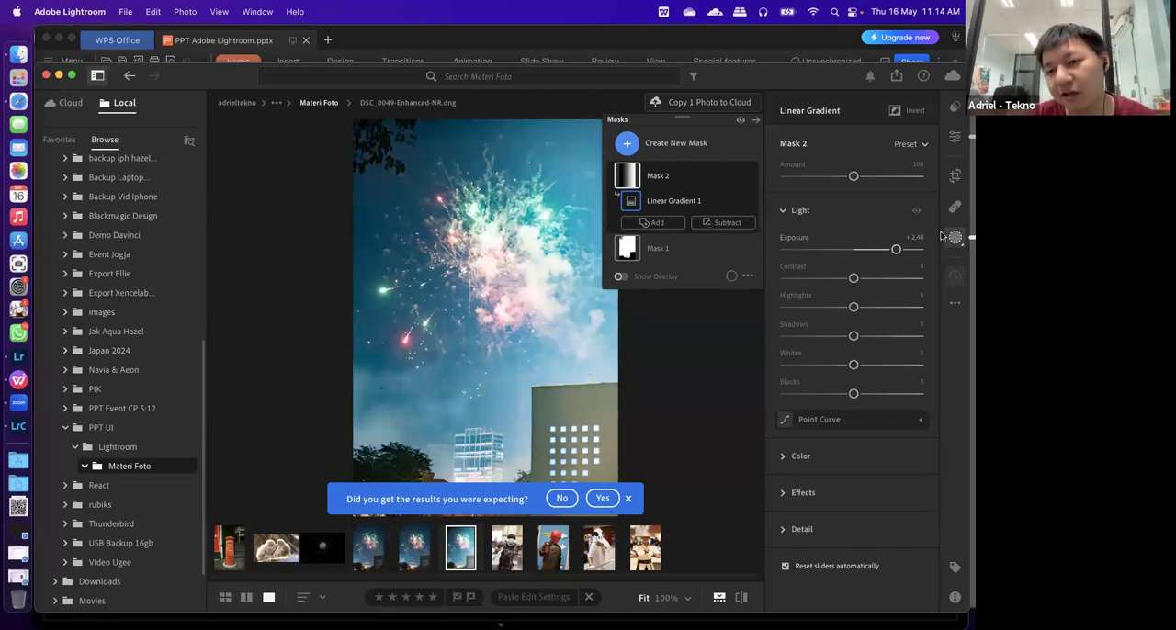
Revisit the Healing and Masking tools and open the export options for the fireworks photo
click(954, 208)
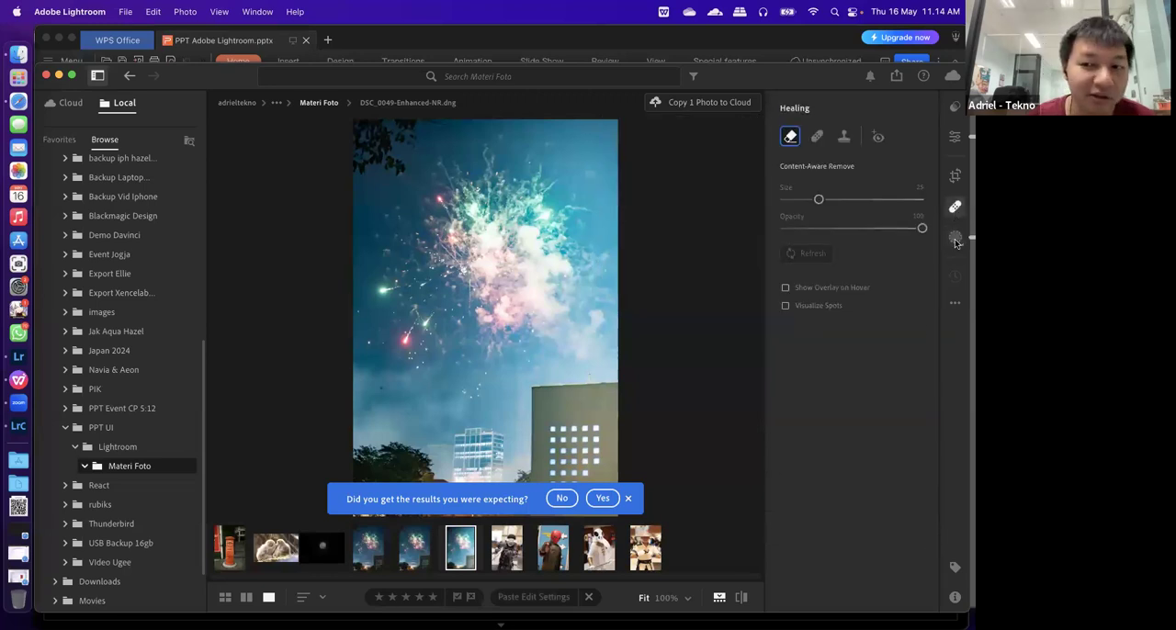
click(955, 237)
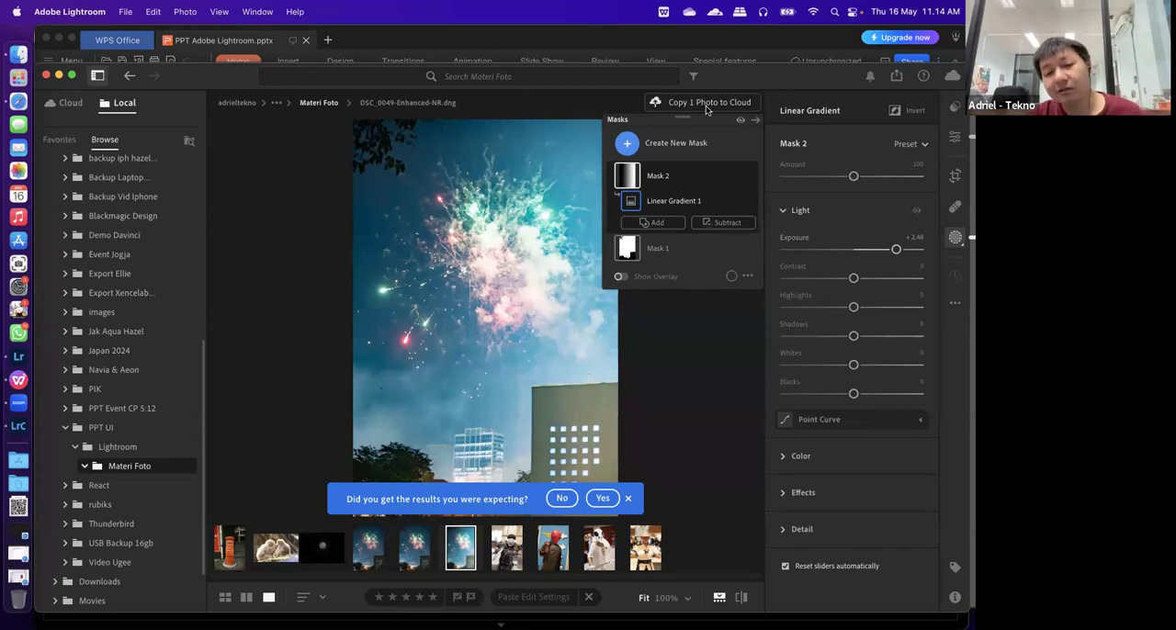
click(896, 77)
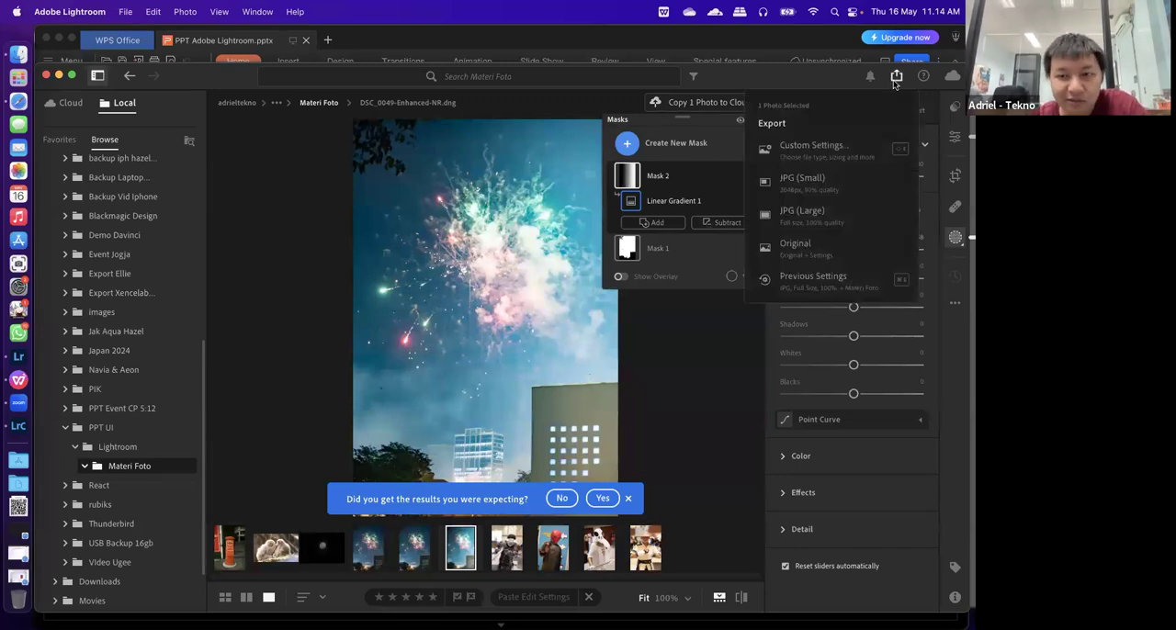
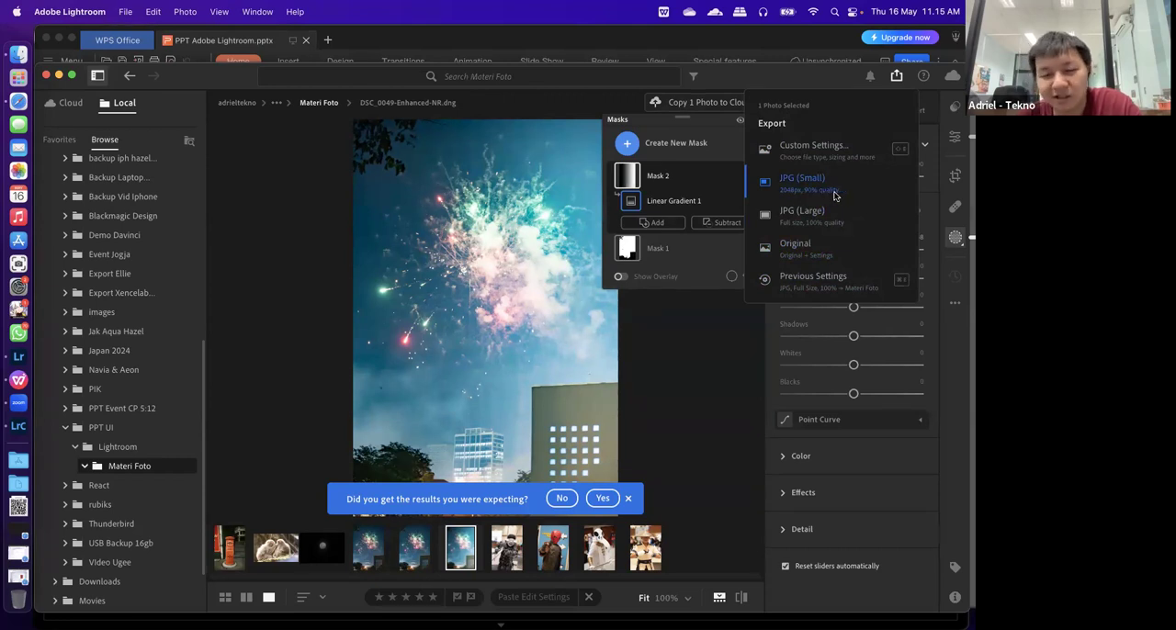
Open the custom export settings, set the JPG's dimensions to Custom sized by the long side, and dismiss the feedback prompt
click(849, 147)
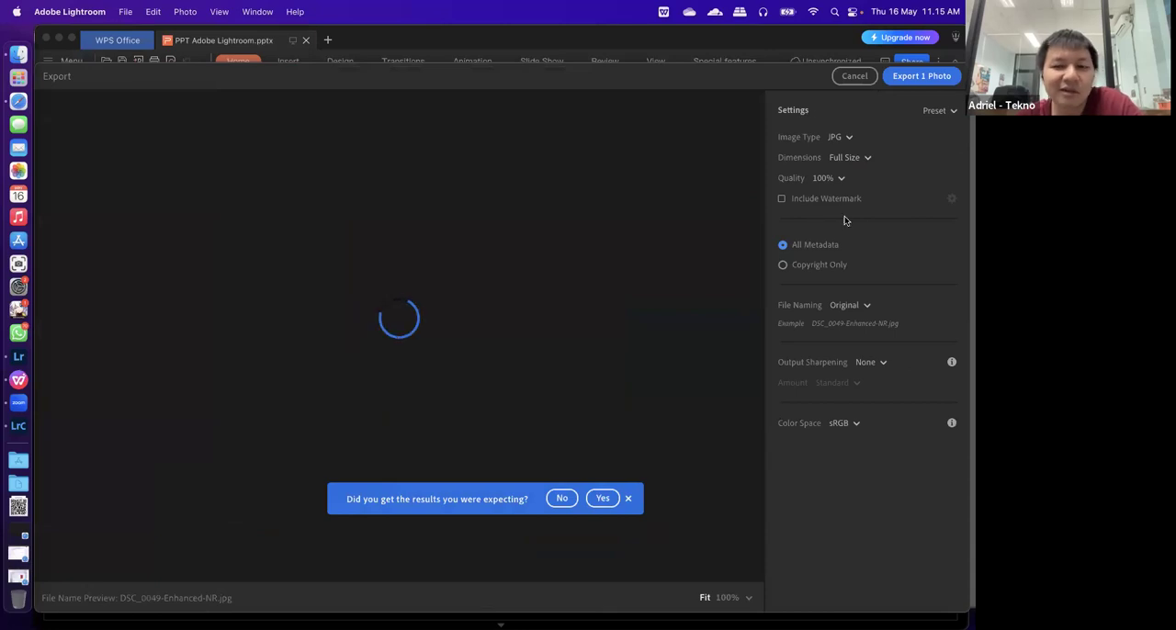
click(880, 156)
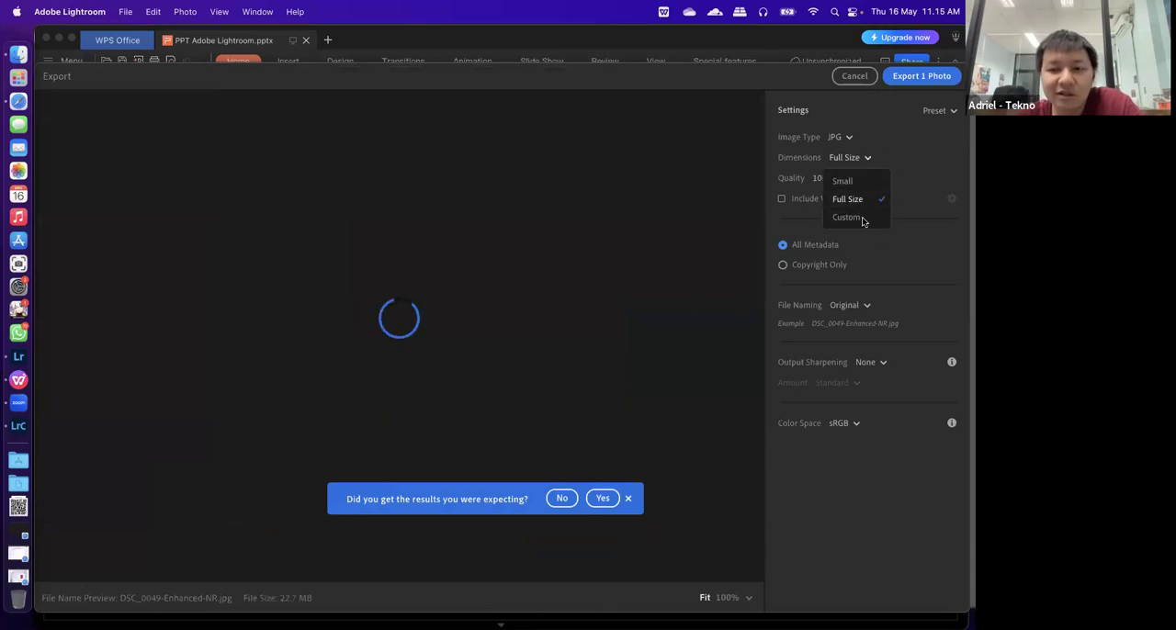
click(855, 215)
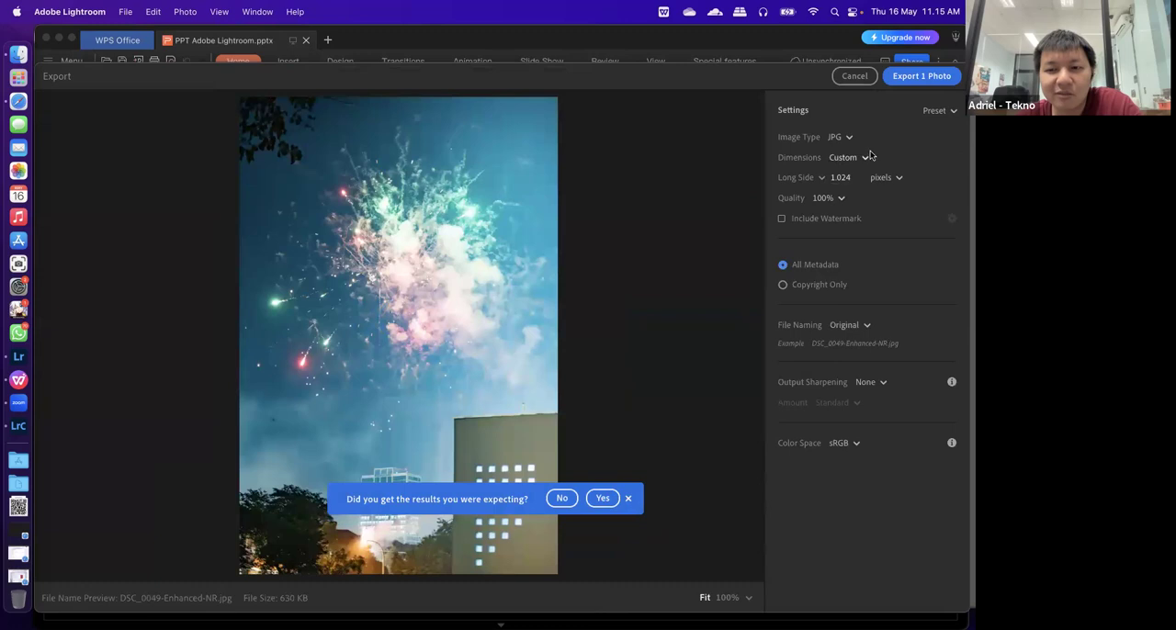
click(857, 178)
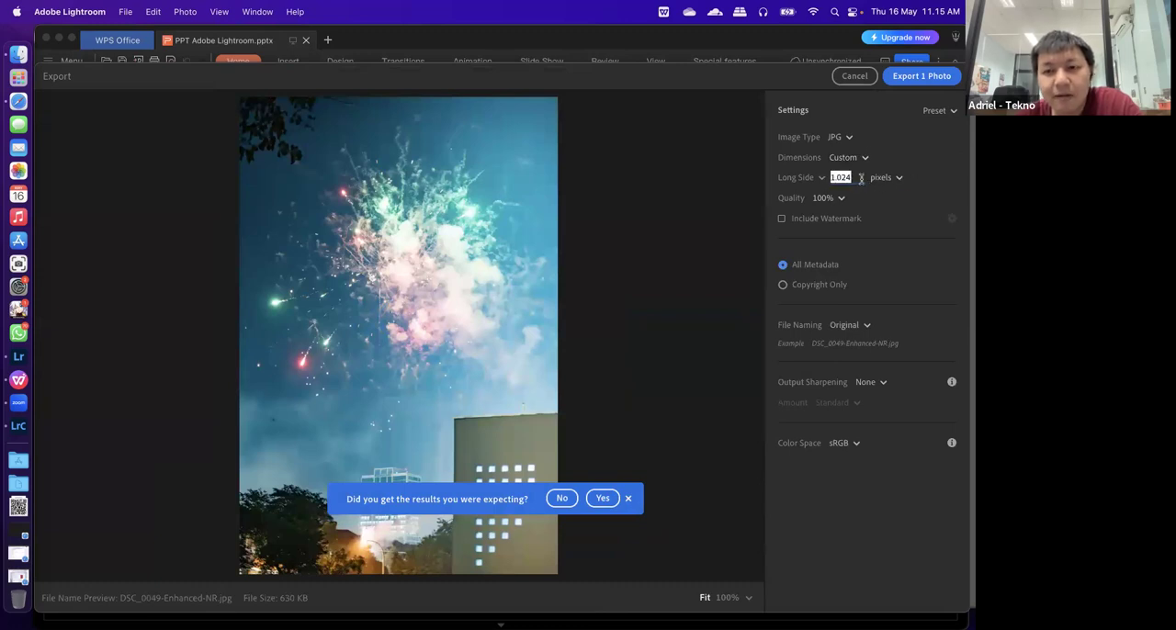
click(813, 177)
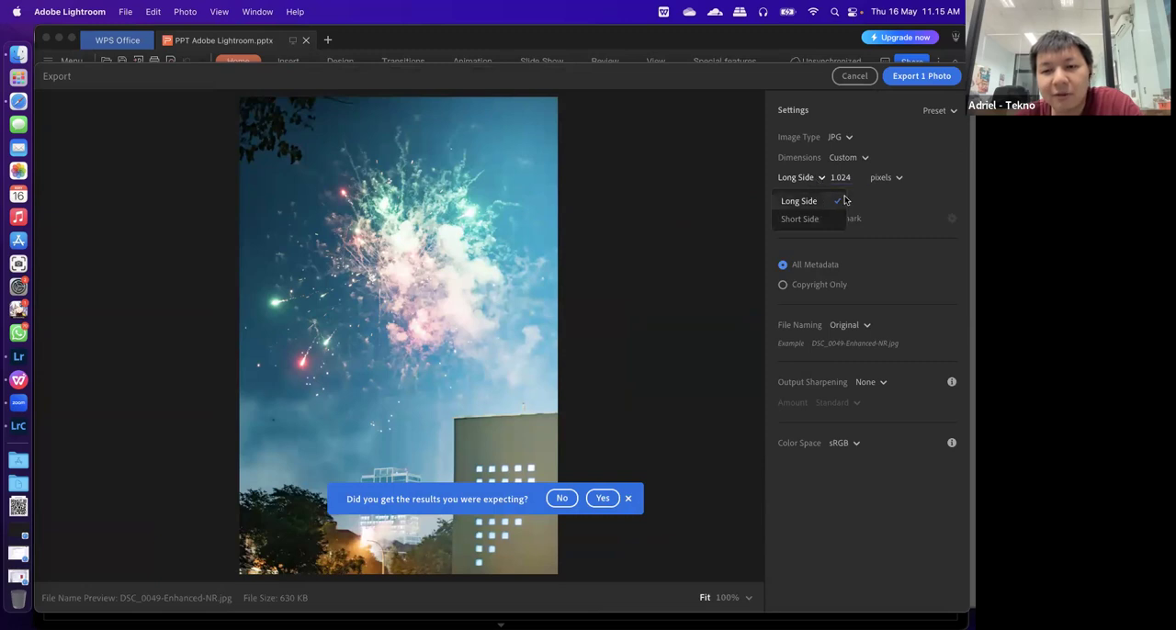
click(502, 163)
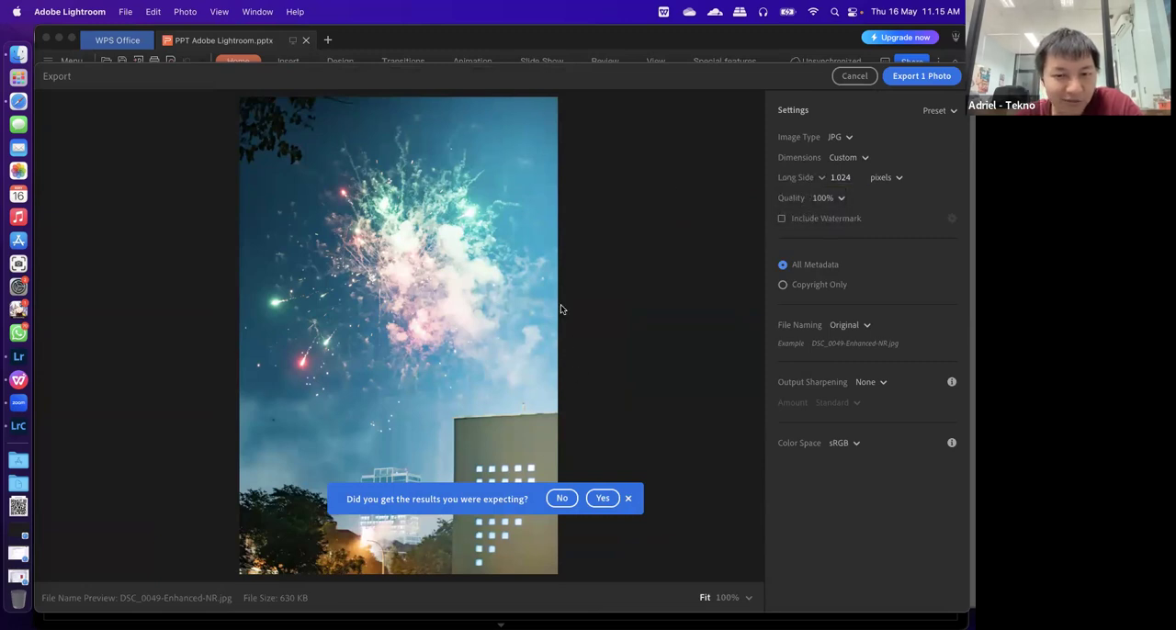
click(839, 180)
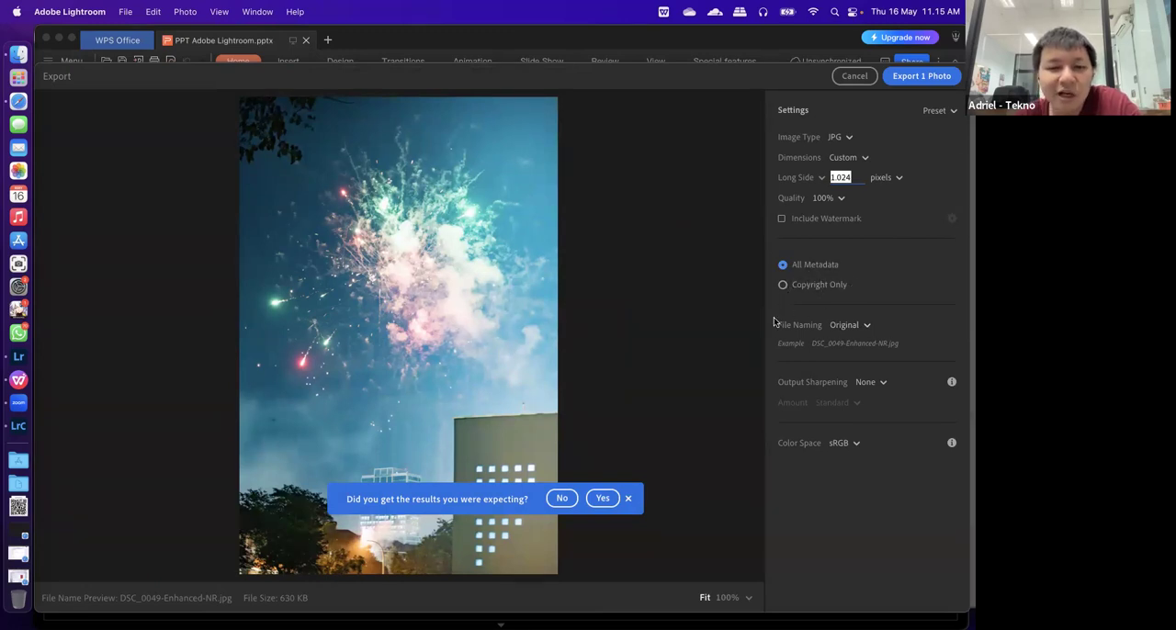
click(629, 500)
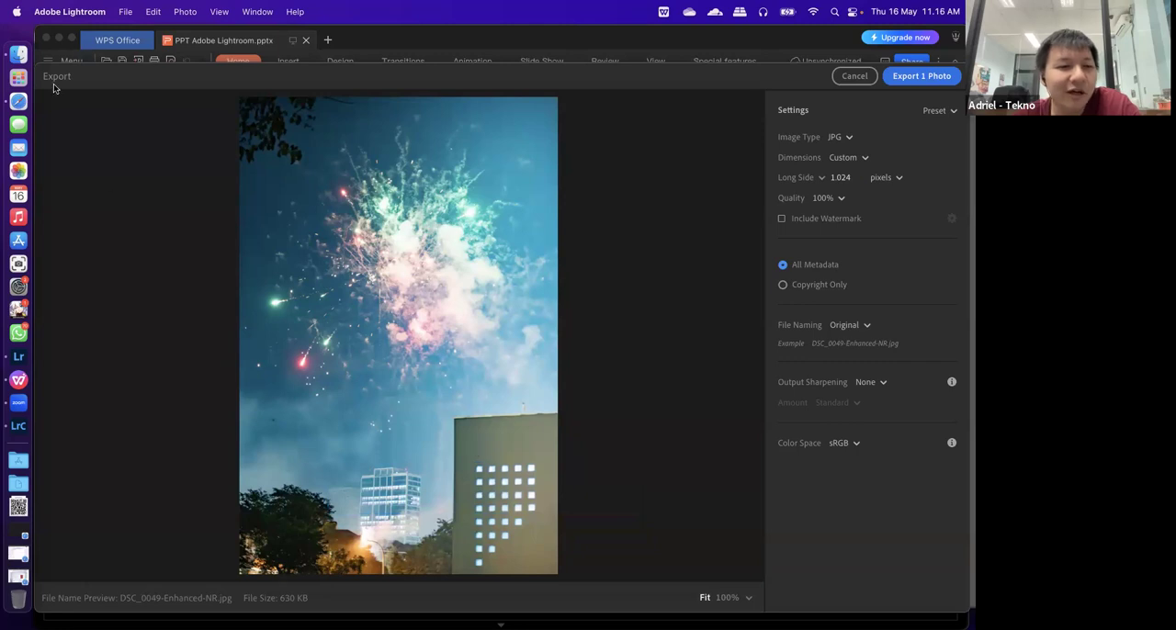
In Finder, open DSC_0049.jpg from the Materi Foto folder in Preview and bring up its image information
click(19, 54)
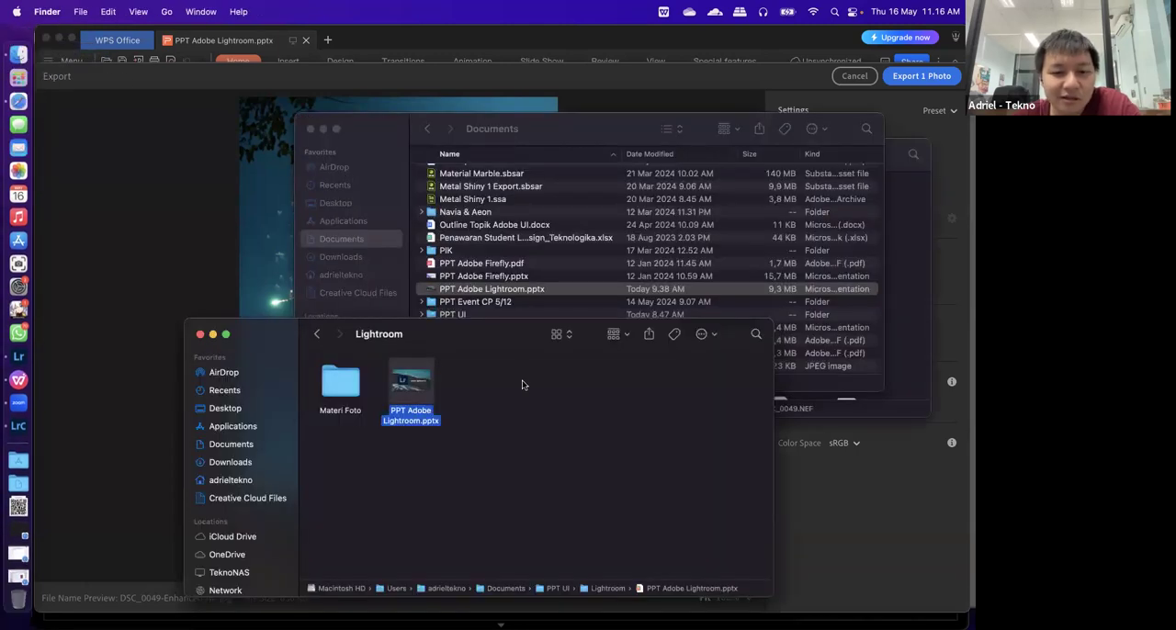
double_click(343, 387)
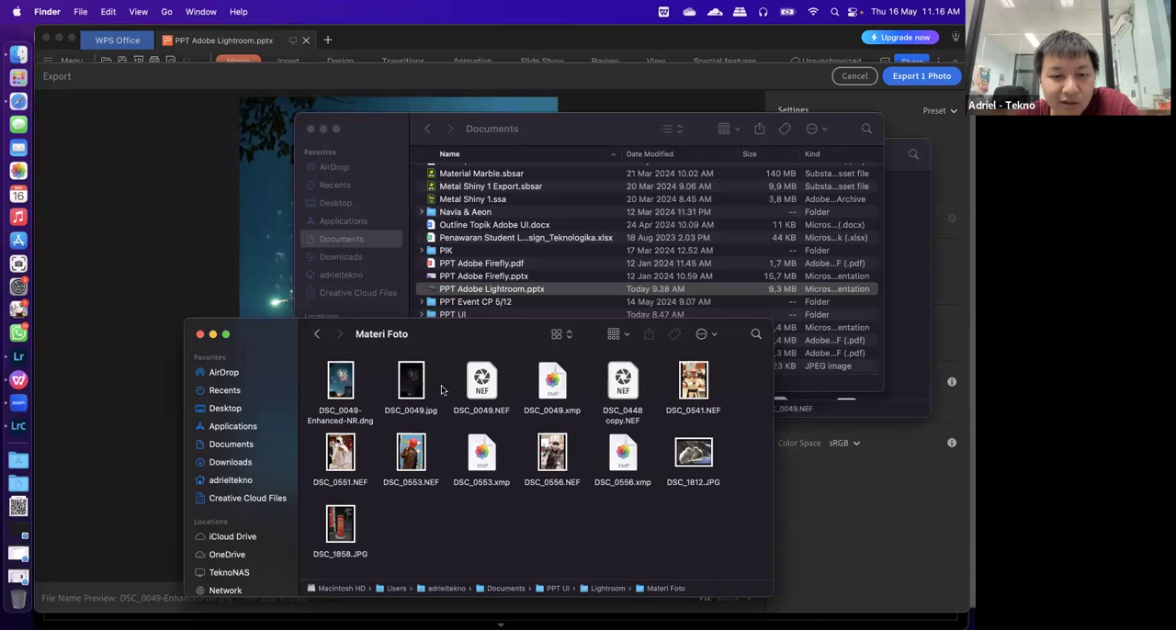
double_click(411, 381)
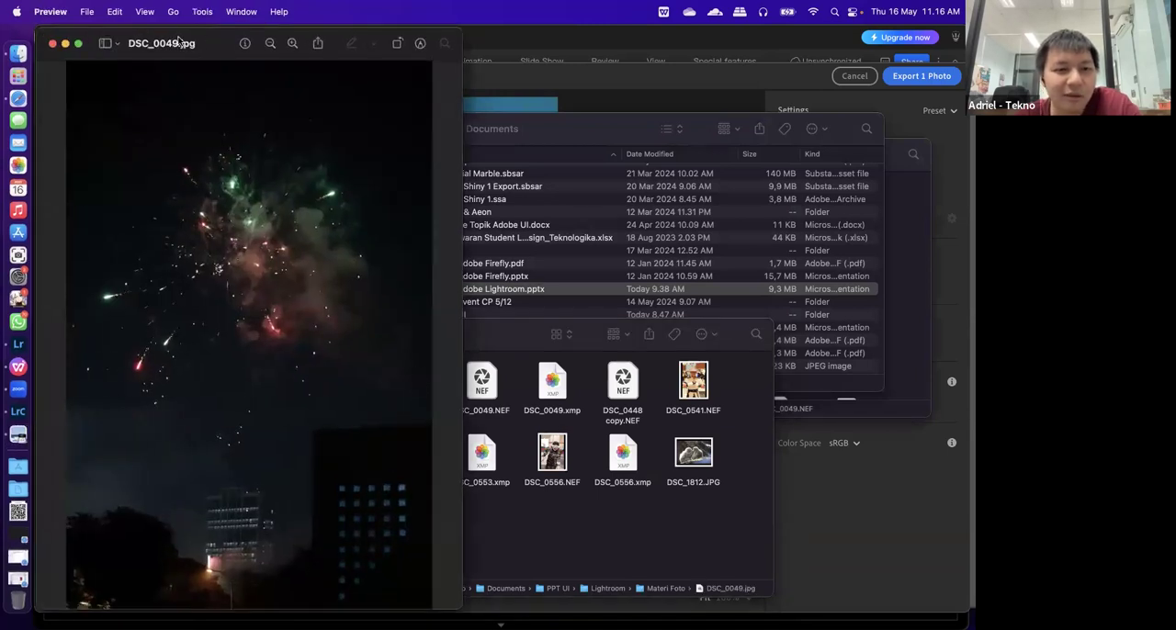
drag(124, 34, 198, 73)
key(super+i)
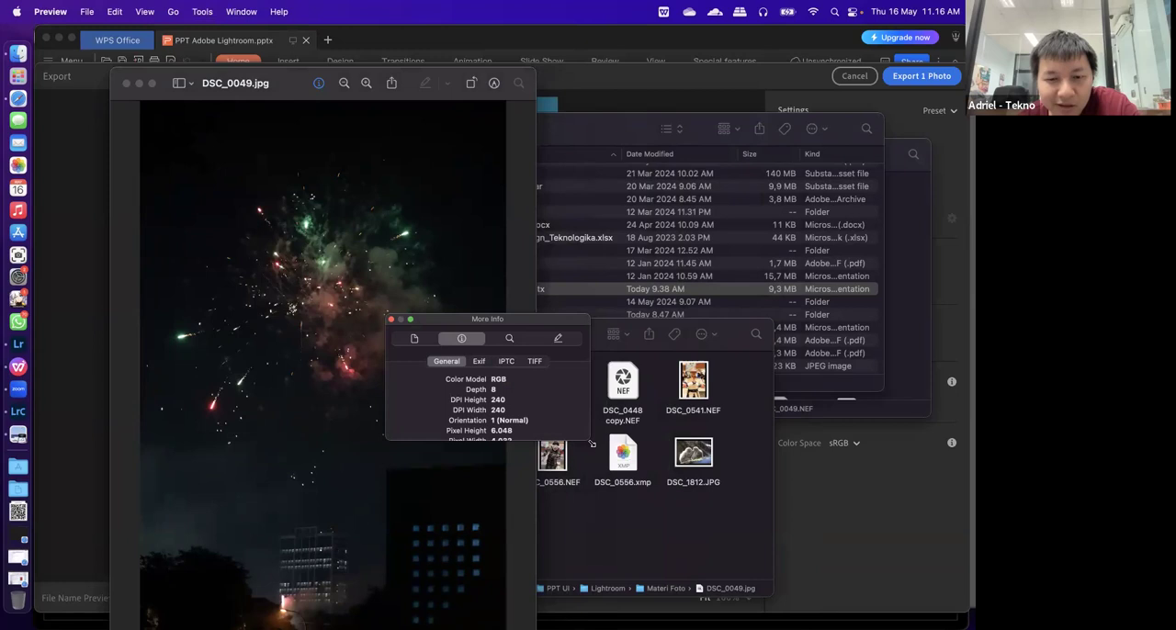
Enlarge the information window and examine the Exif data of DSC_0049.jpg, including exposure, shutter speed and lens entries
drag(589, 439, 704, 557)
click(538, 362)
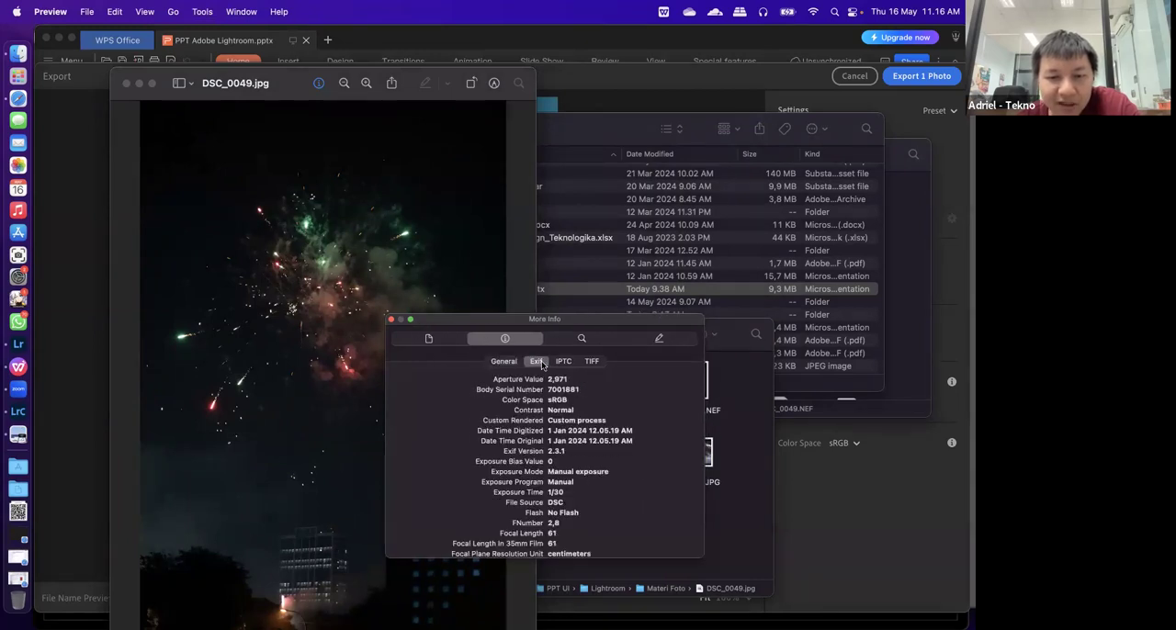
scroll(549, 418, down, 3)
scroll(542, 418, up, 2)
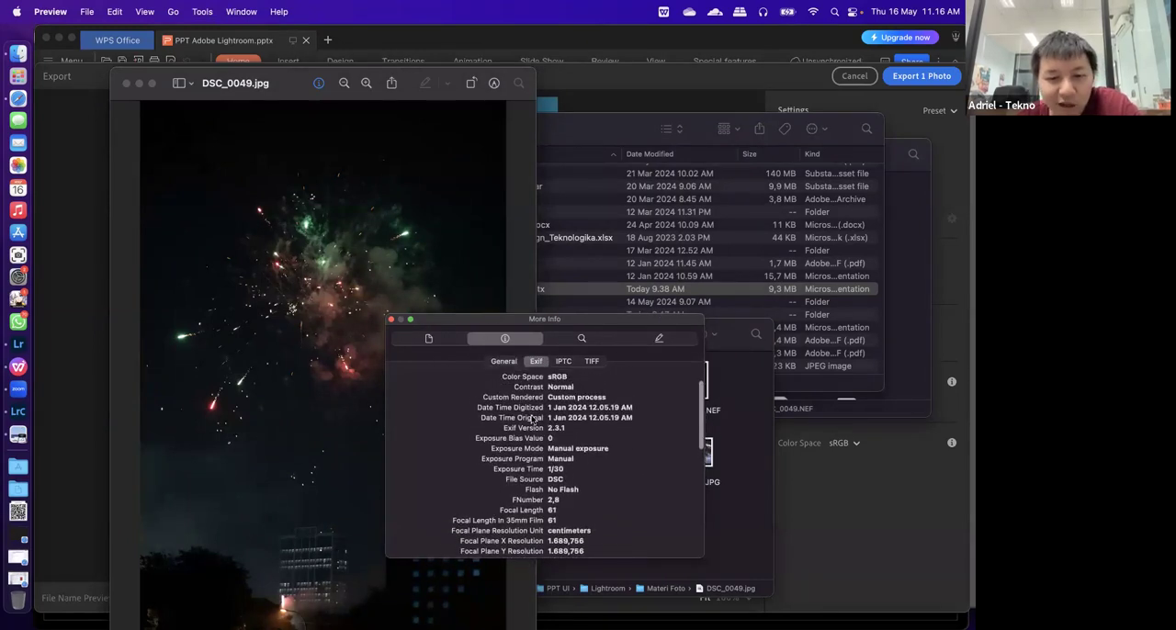
click(531, 418)
click(537, 459)
click(536, 469)
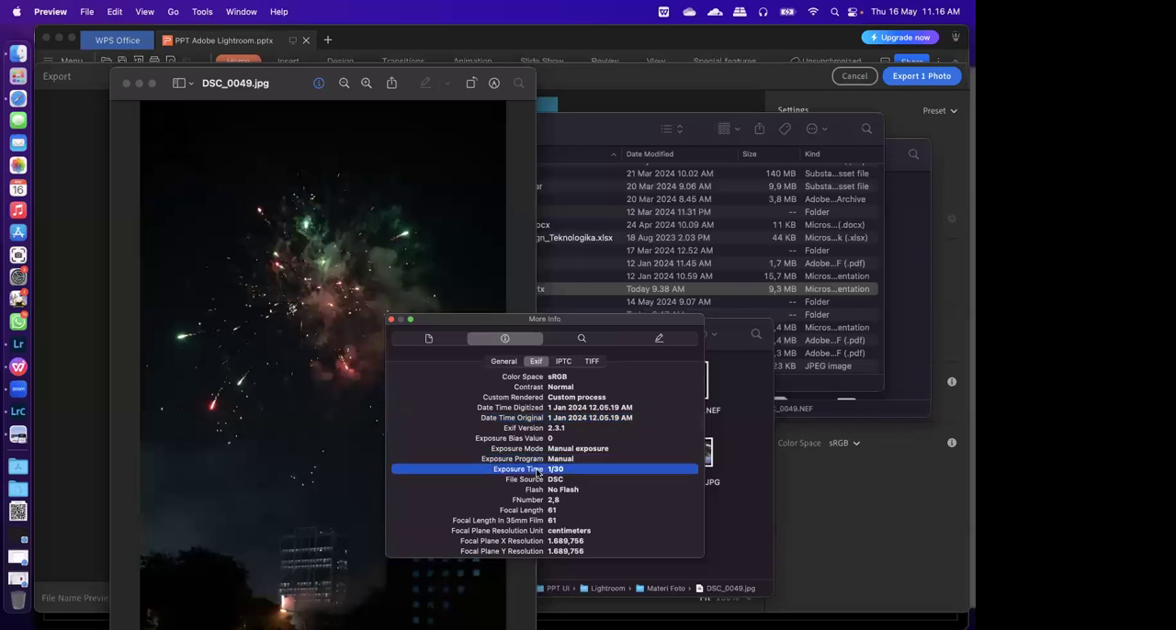
scroll(537, 469, down, 4)
click(539, 483)
scroll(540, 487, down, 5)
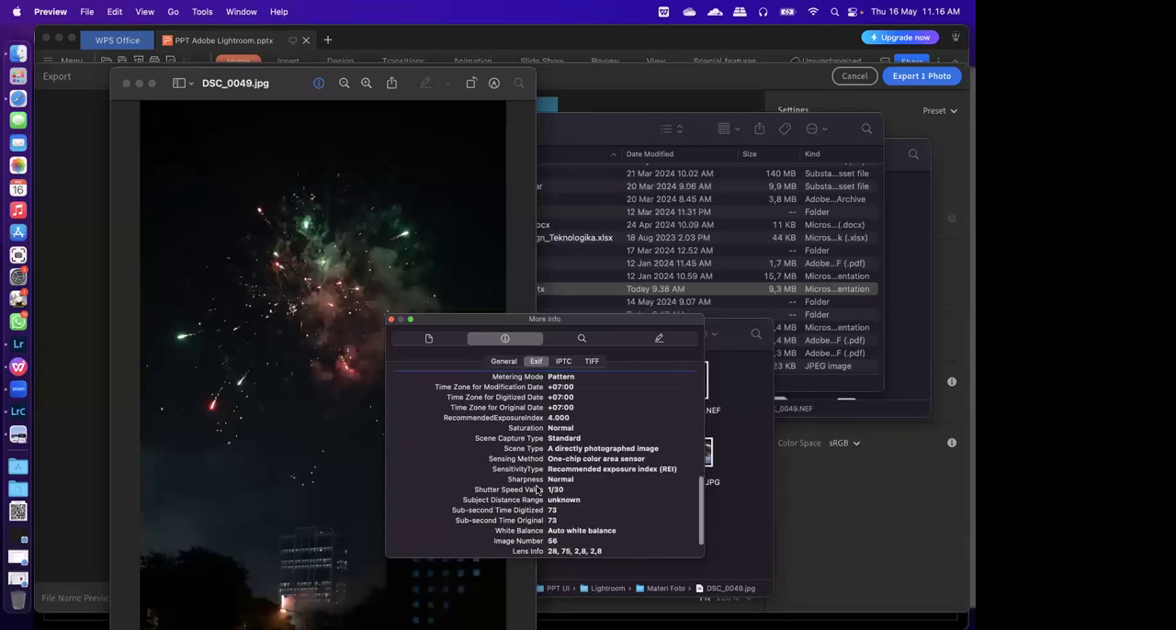
scroll(548, 532, down, 2)
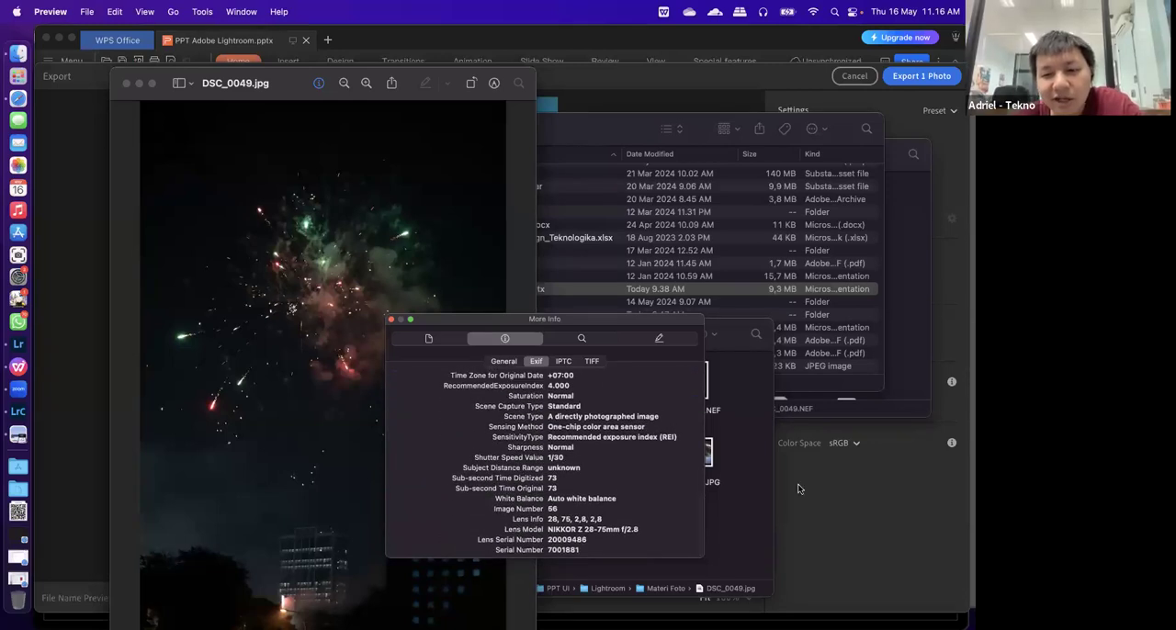
Switch back to Lightroom, limit the export's metadata to Copyright Only, and export the photo into the Materi Foto folder
click(795, 486)
click(785, 289)
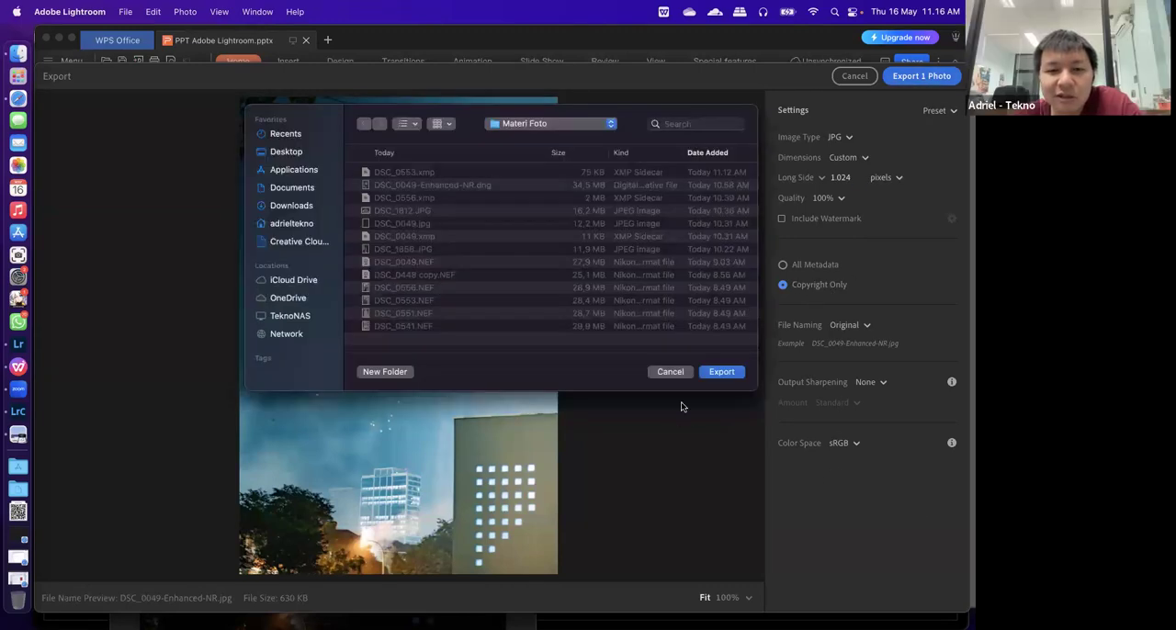
click(722, 372)
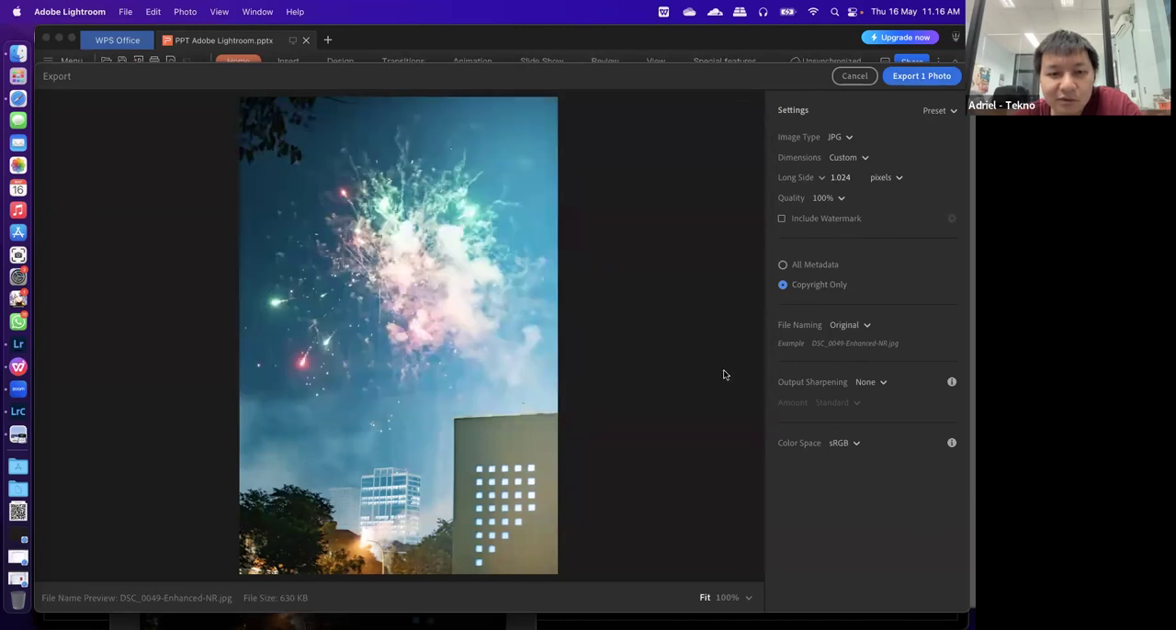
In Finder, open the exported DSC_0049-Enhanced-NR.jpg from Materi Foto in Preview and view its Exif data
click(26, 49)
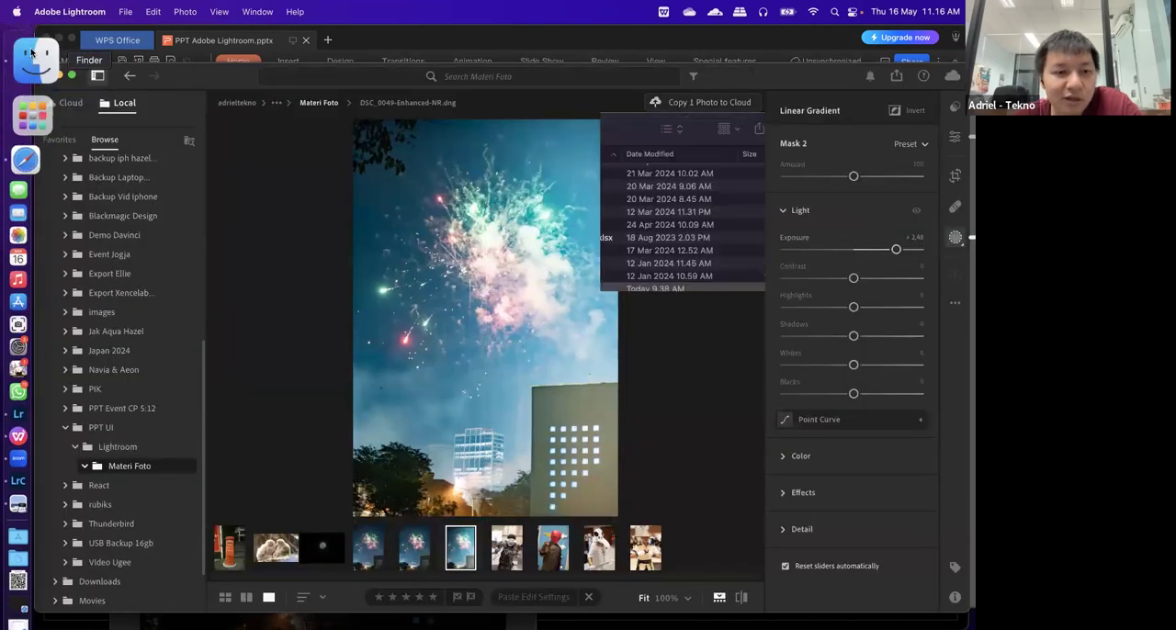
click(410, 525)
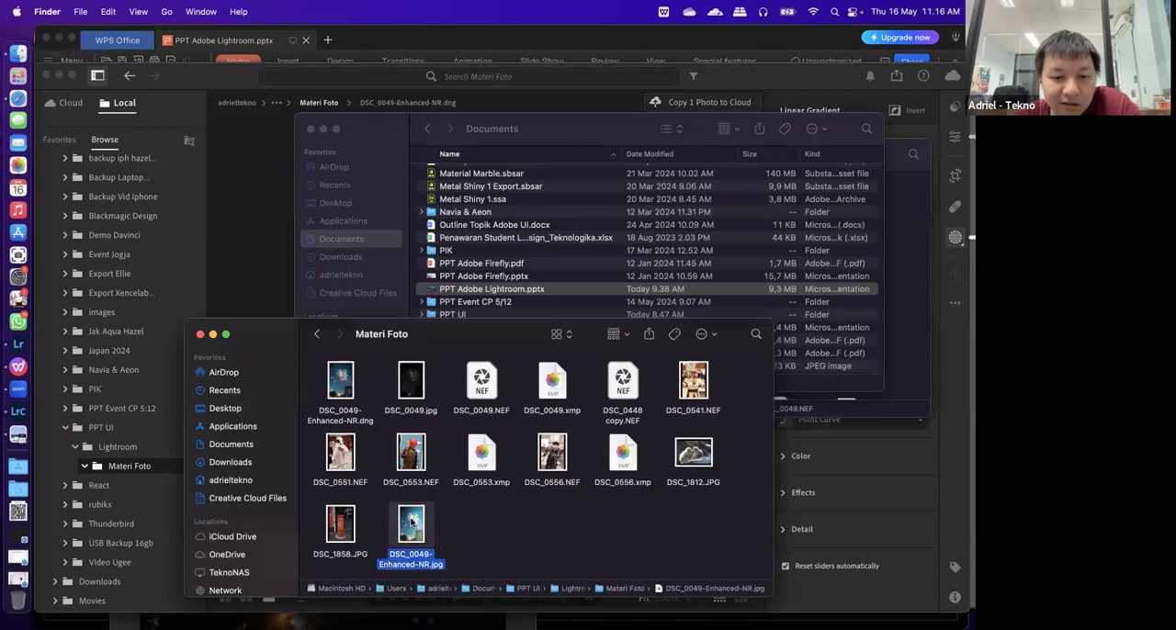
double_click(410, 522)
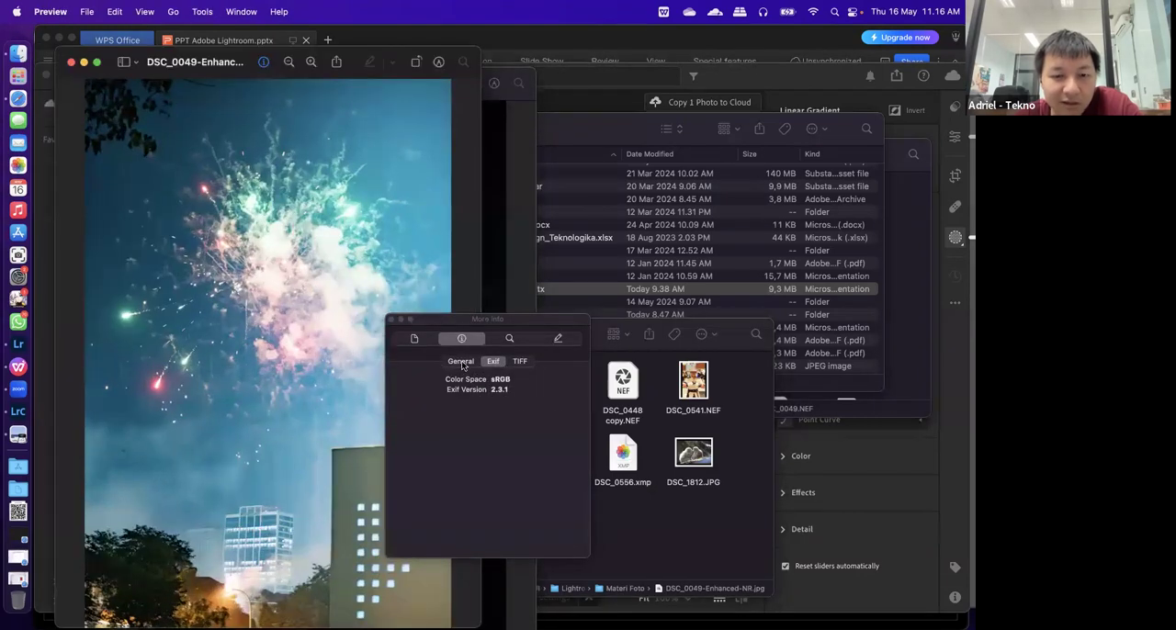
click(494, 362)
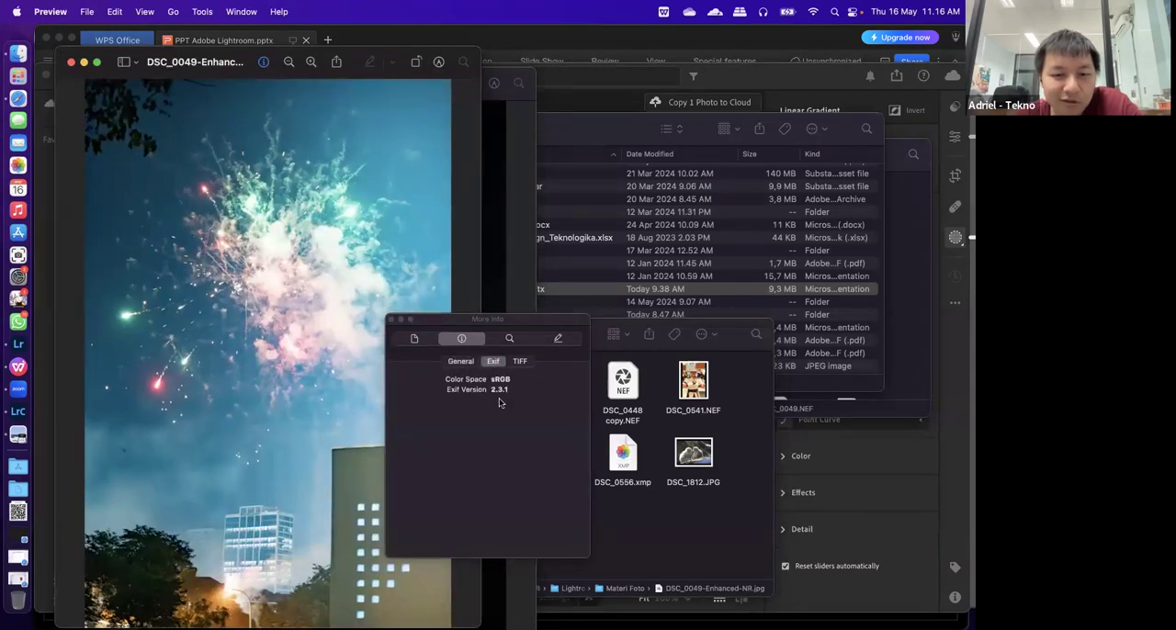
Arrange both fireworks previews side by side and compare the Exif data of DSC_0049.jpg with the exported copy, including its General information
drag(109, 68, 437, 55)
drag(281, 96, 207, 88)
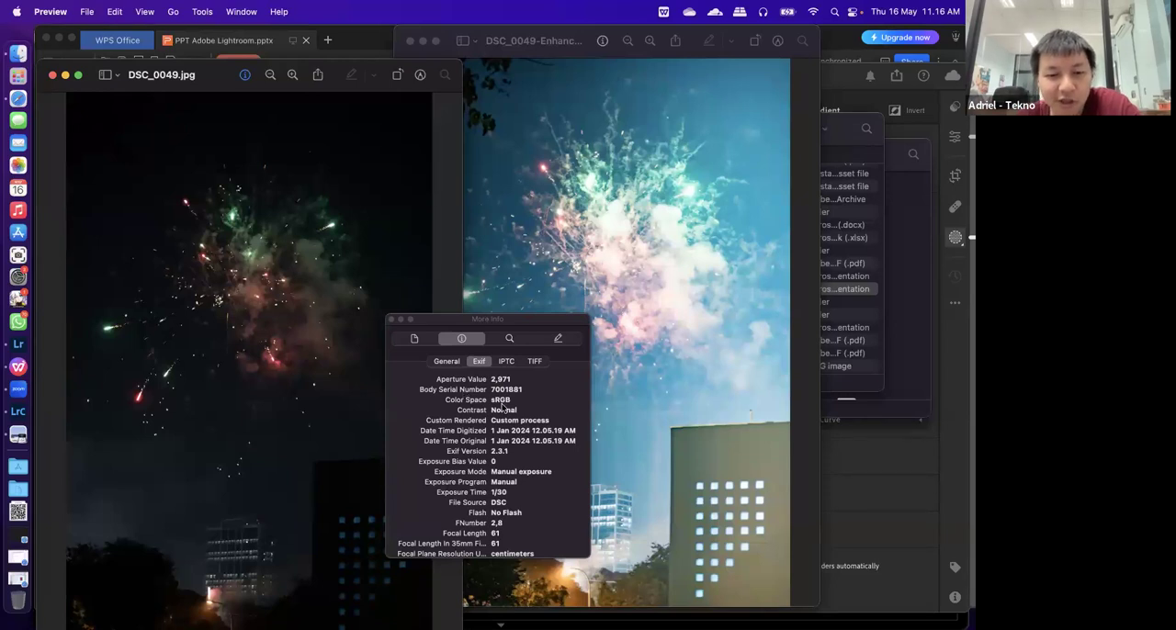
scroll(483, 455, down, 5)
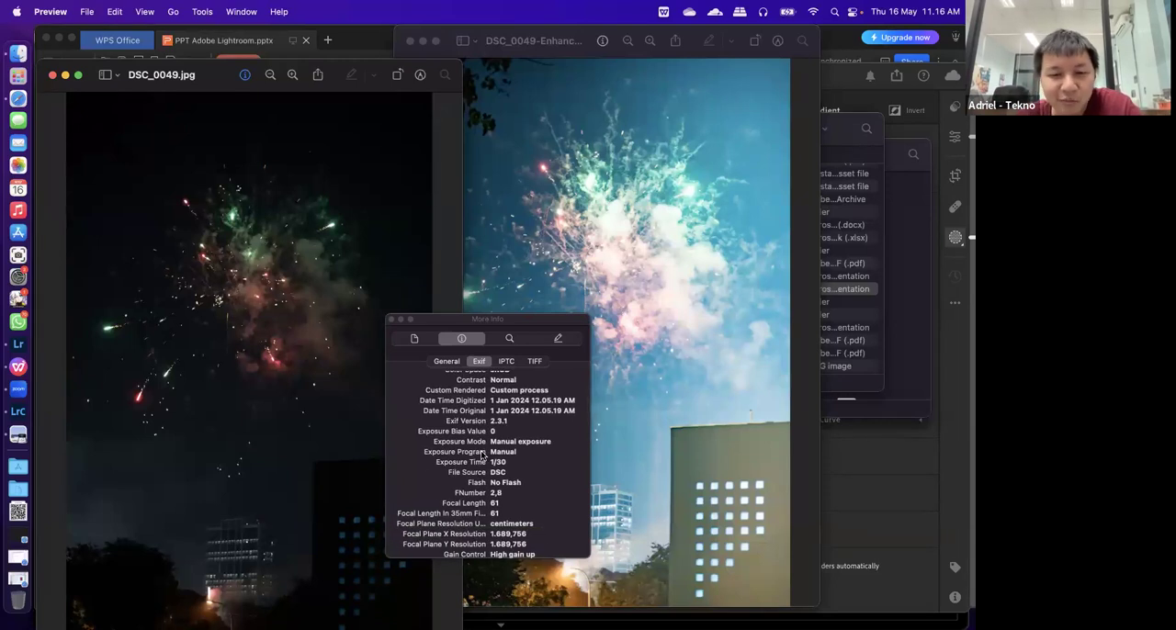
scroll(481, 454, down, 5)
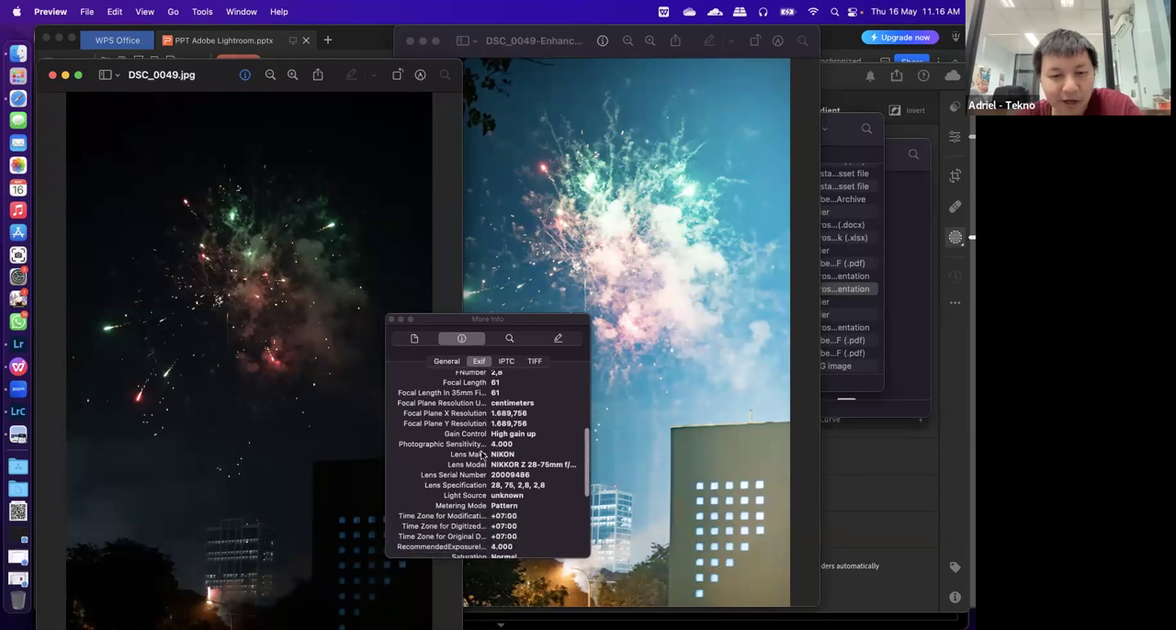
scroll(481, 454, up, 3)
scroll(441, 448, down, 7)
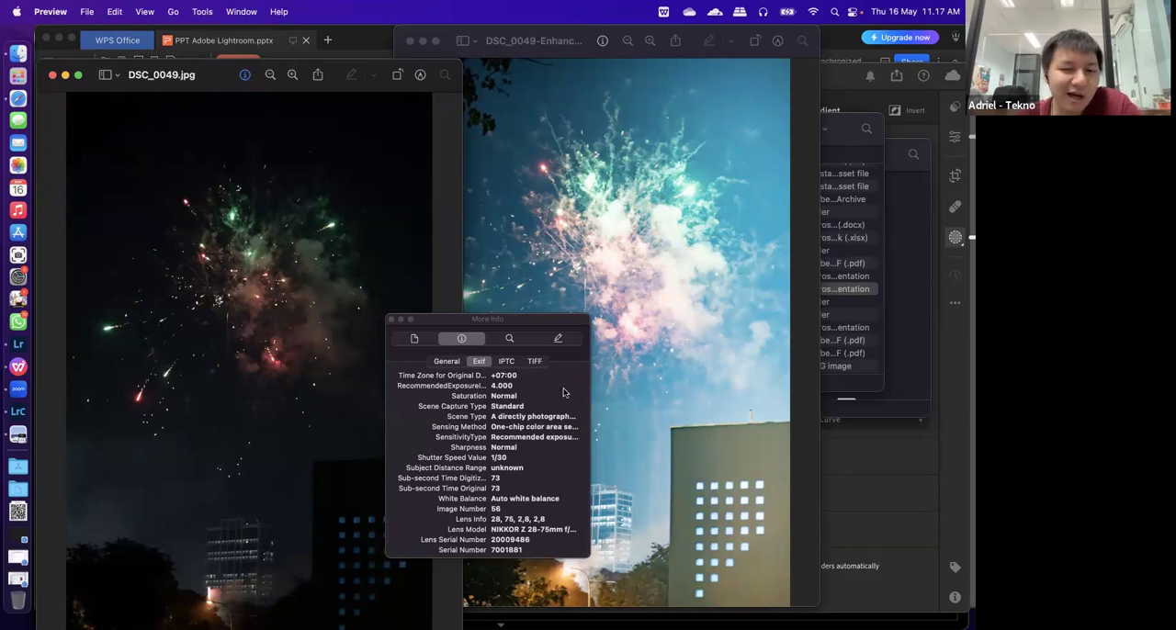
click(660, 359)
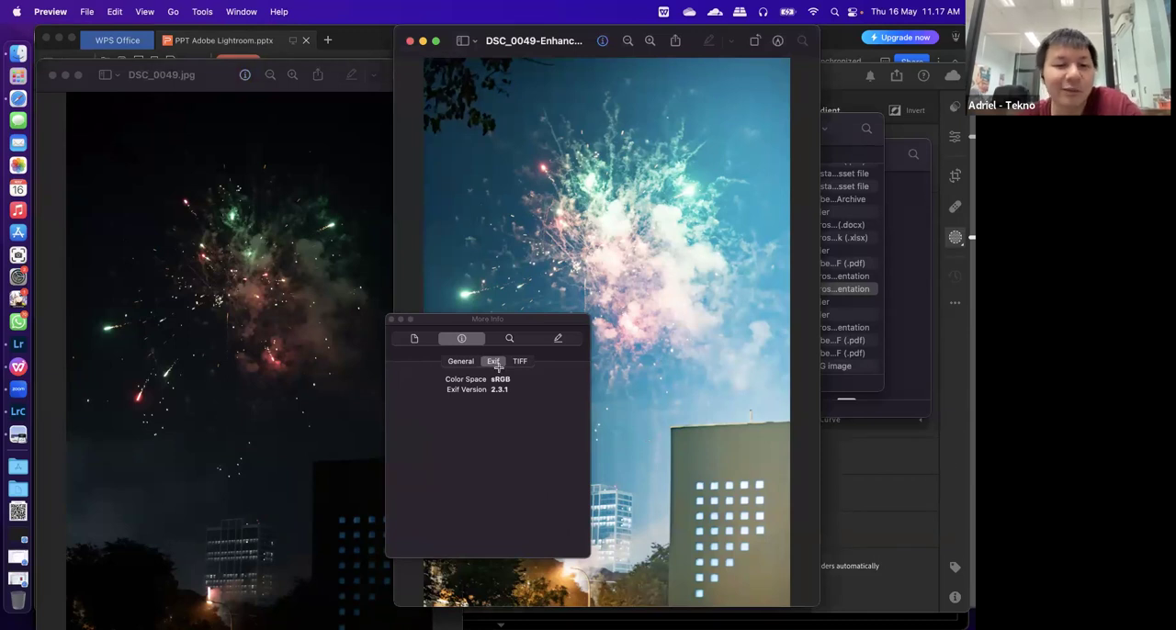
click(460, 361)
Switch back to Lightroom, show the fireworks photo's Info, and look over its Copyright, Title and Caption fields
key(super+Tab)
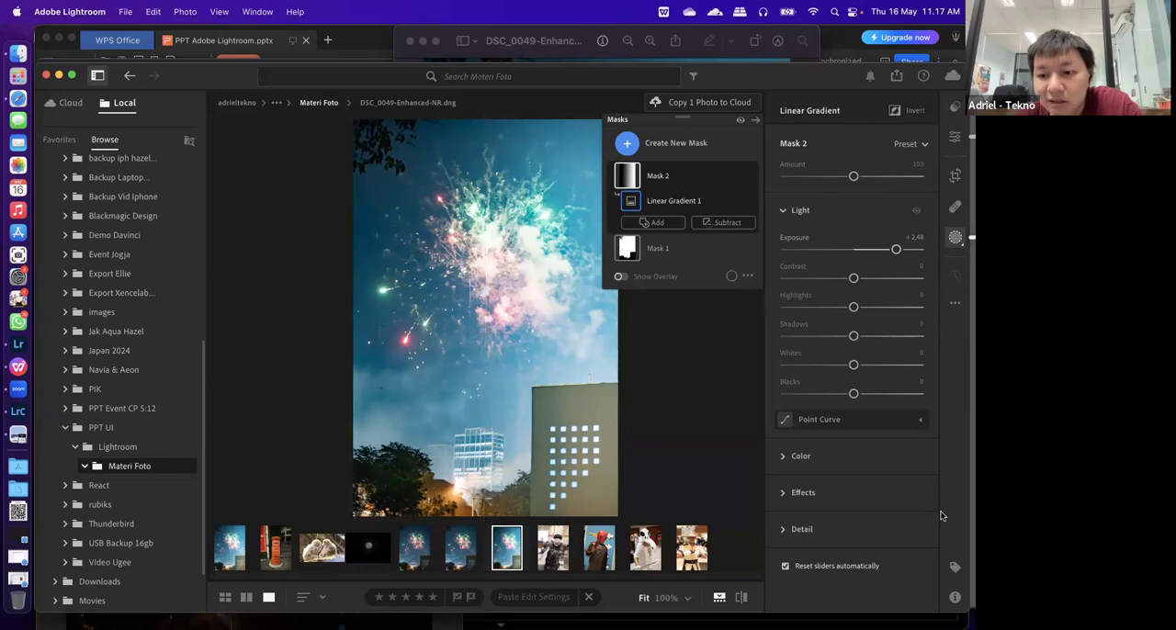
click(955, 597)
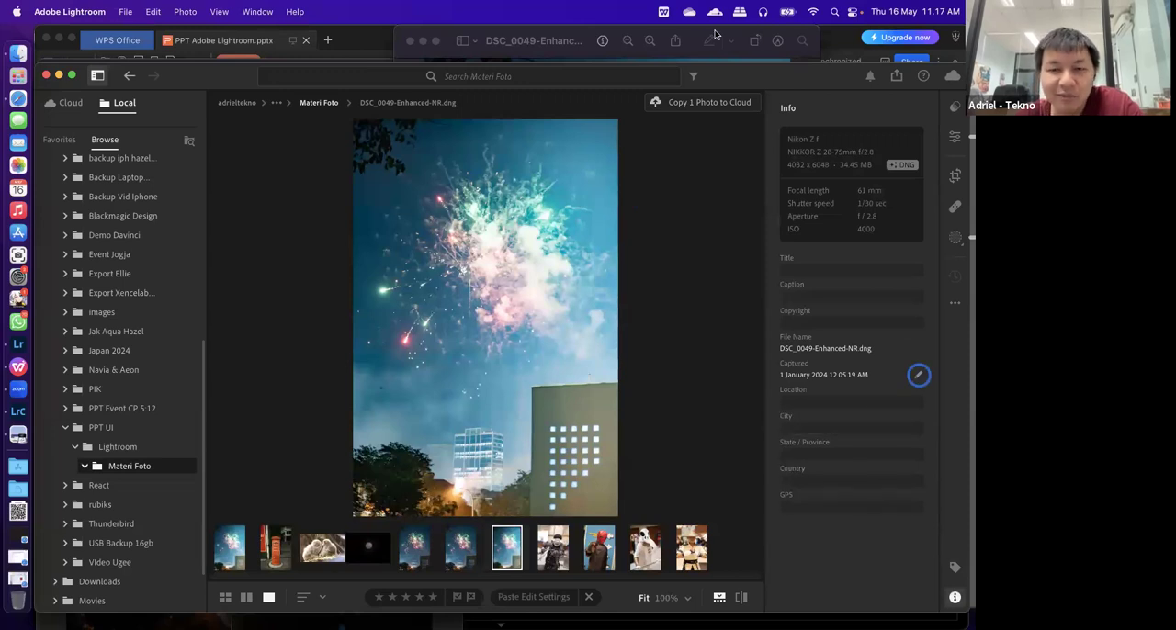
drag(724, 76, 723, 76)
click(827, 323)
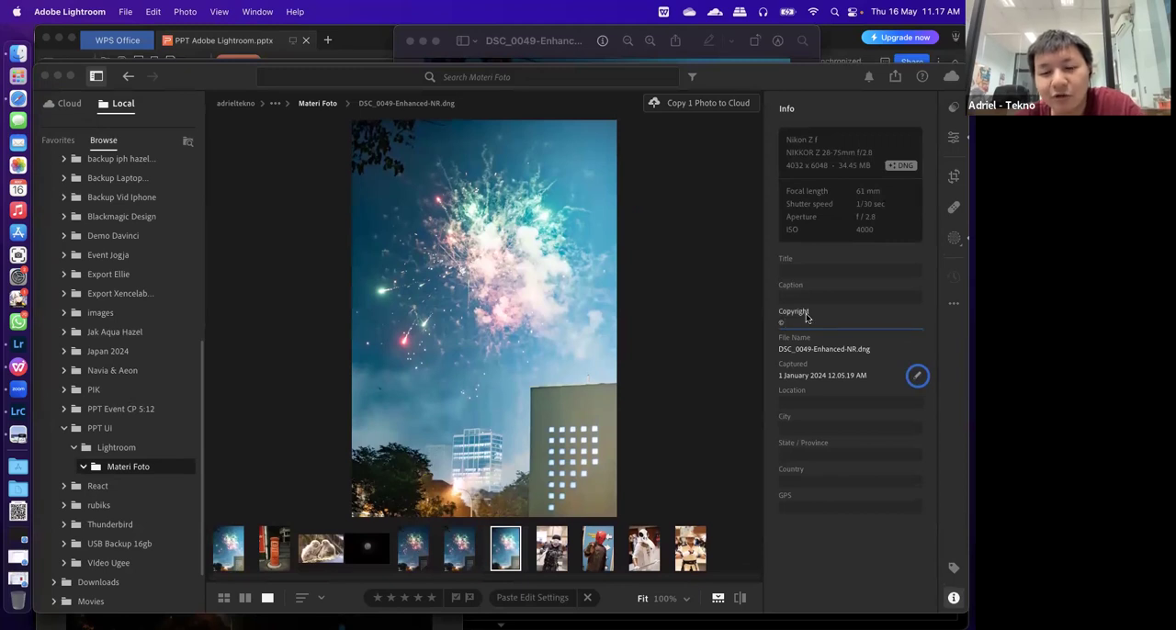
click(797, 272)
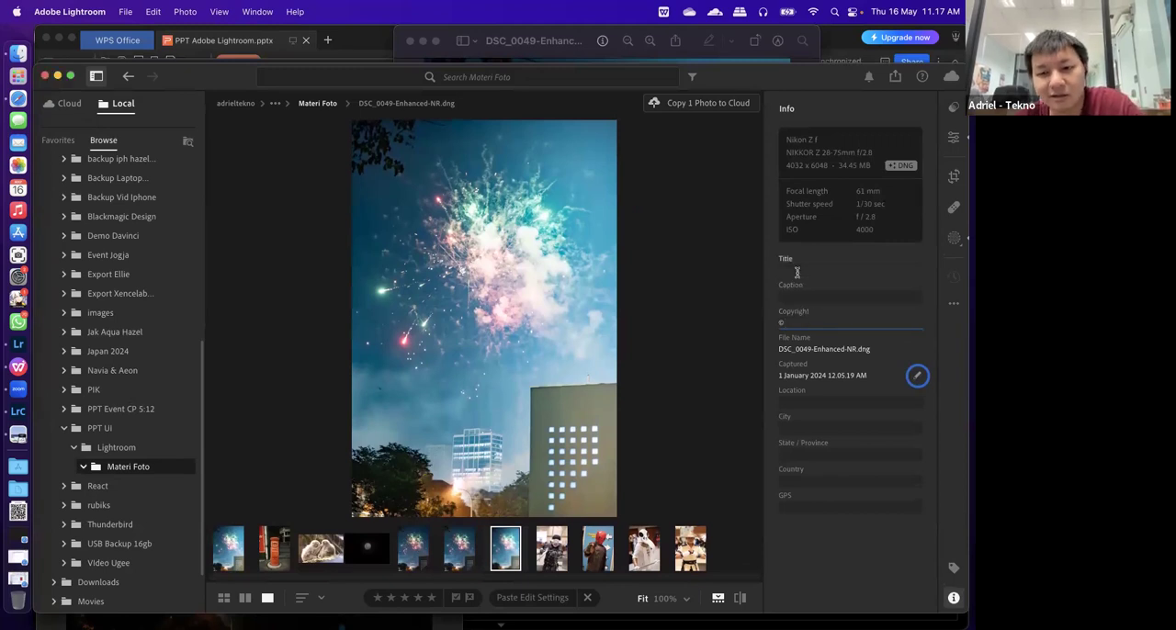
click(798, 297)
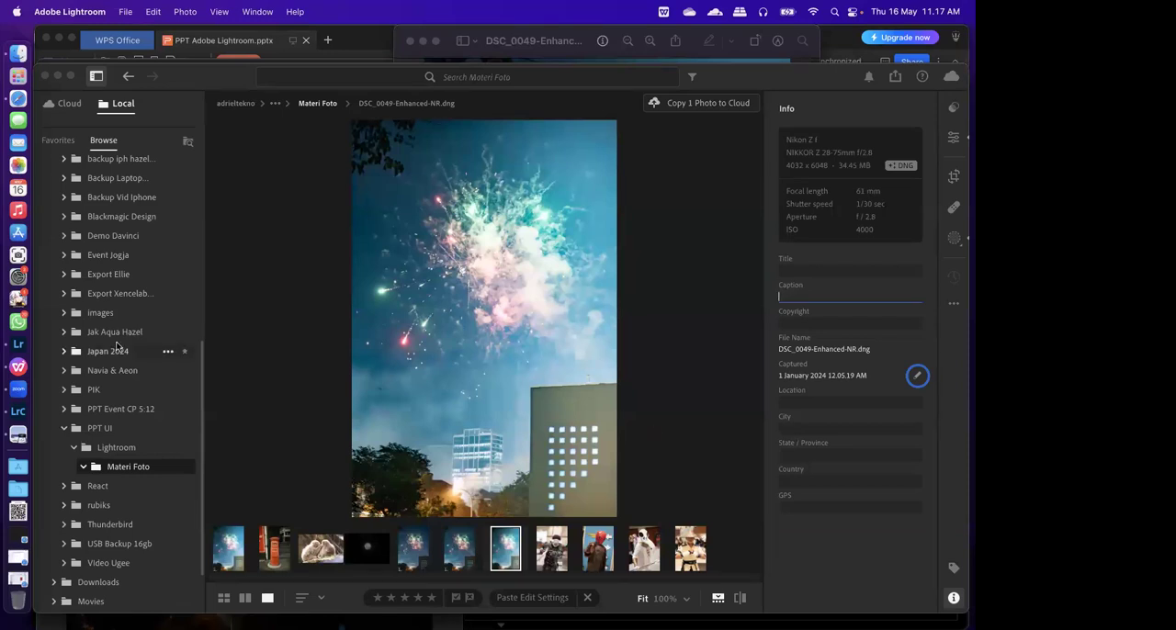
Switch to Lightroom Classic and look through its File, Edit and Develop commands
click(34, 415)
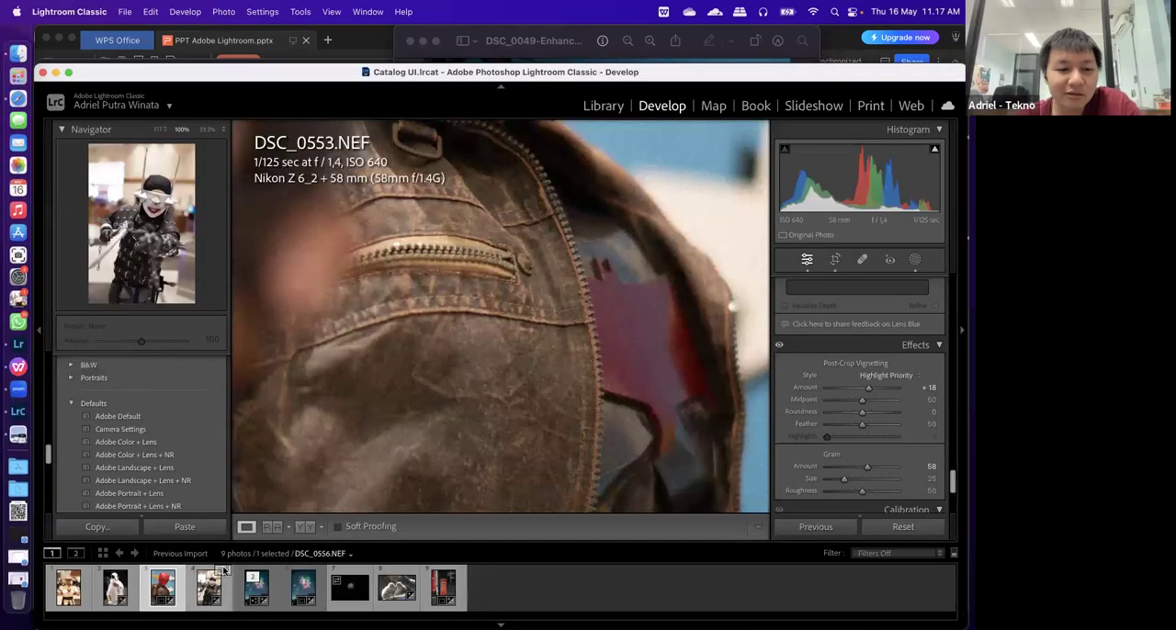
click(126, 11)
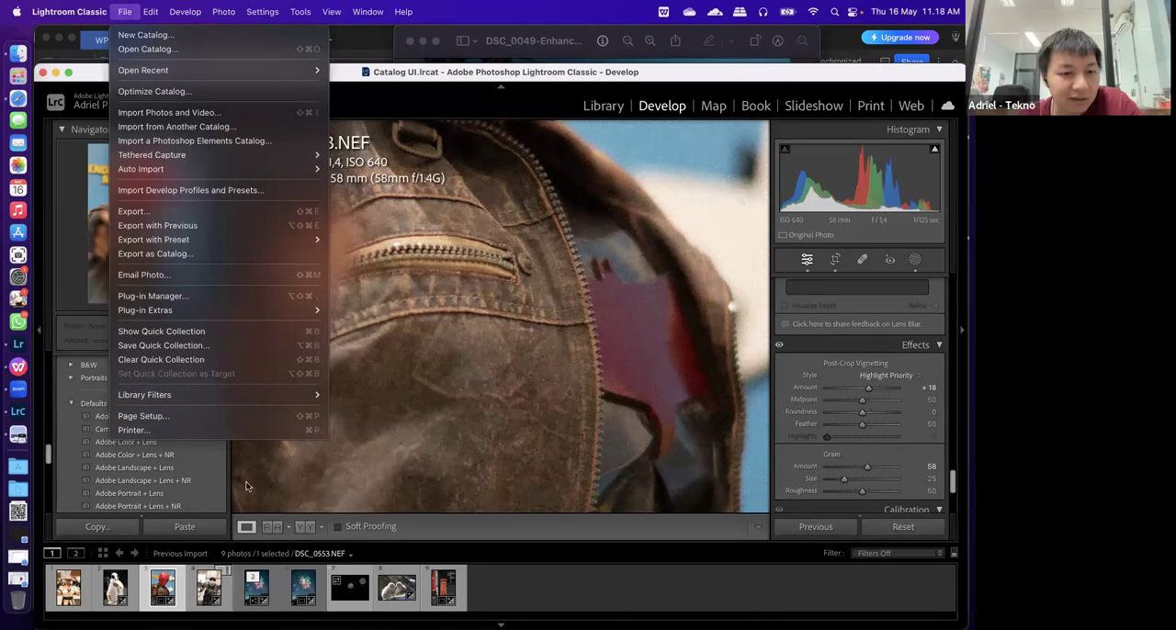
mouse_move(147, 10)
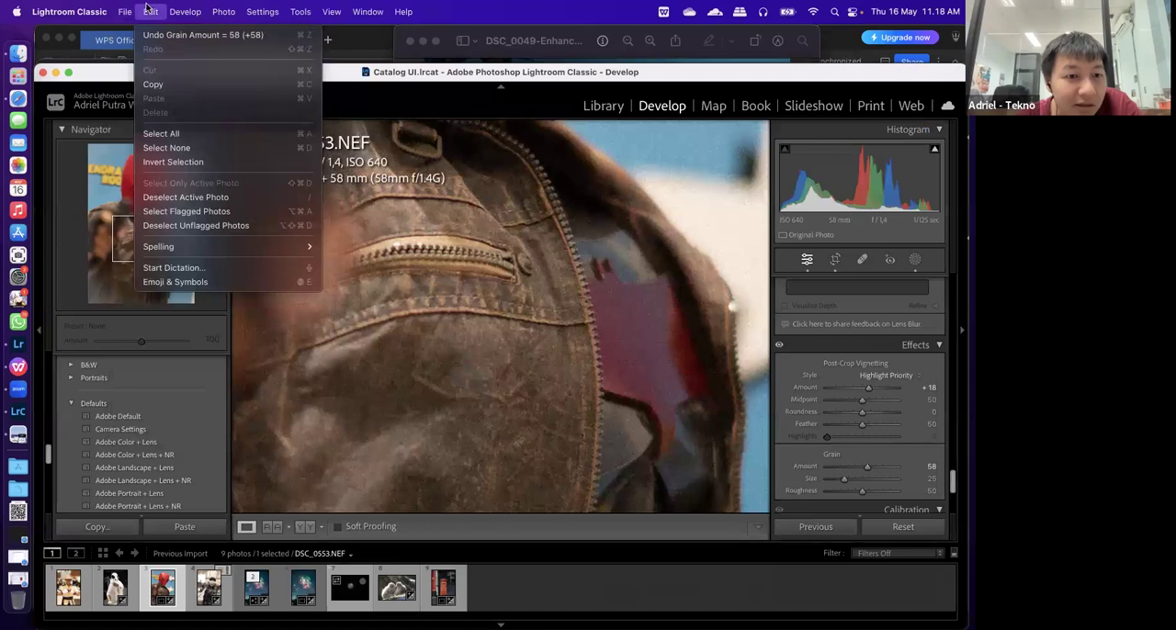
mouse_move(195, 7)
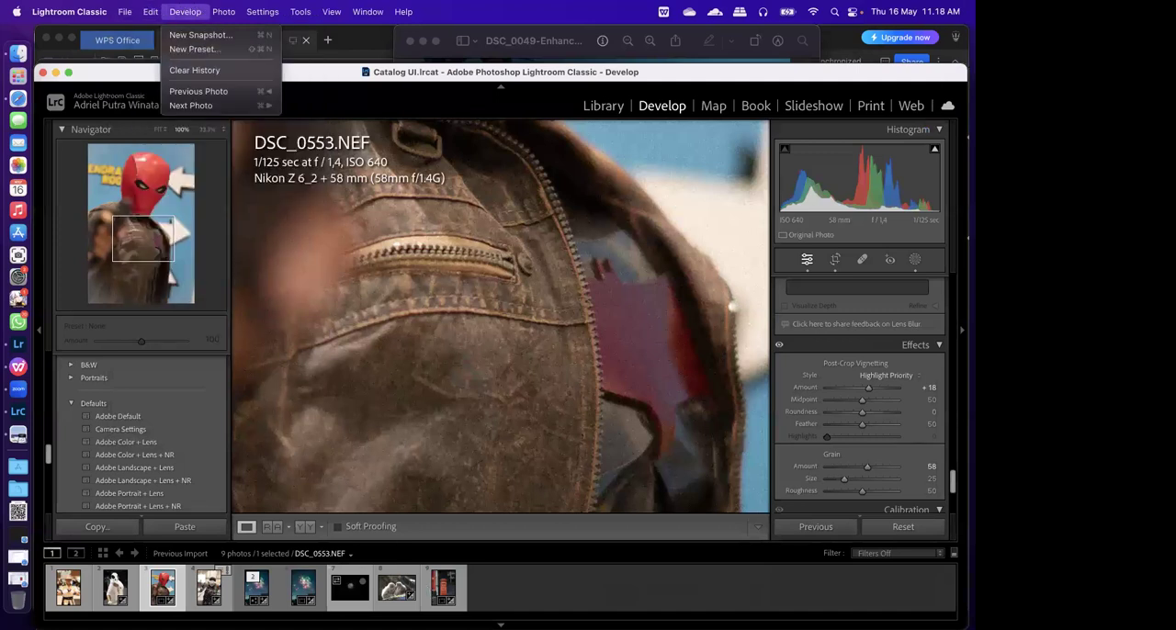
click(350, 601)
Open the export settings for DSC_0553.NEF, review them down to Metadata and Post-Processing, and close them without exporting
right_click(154, 590)
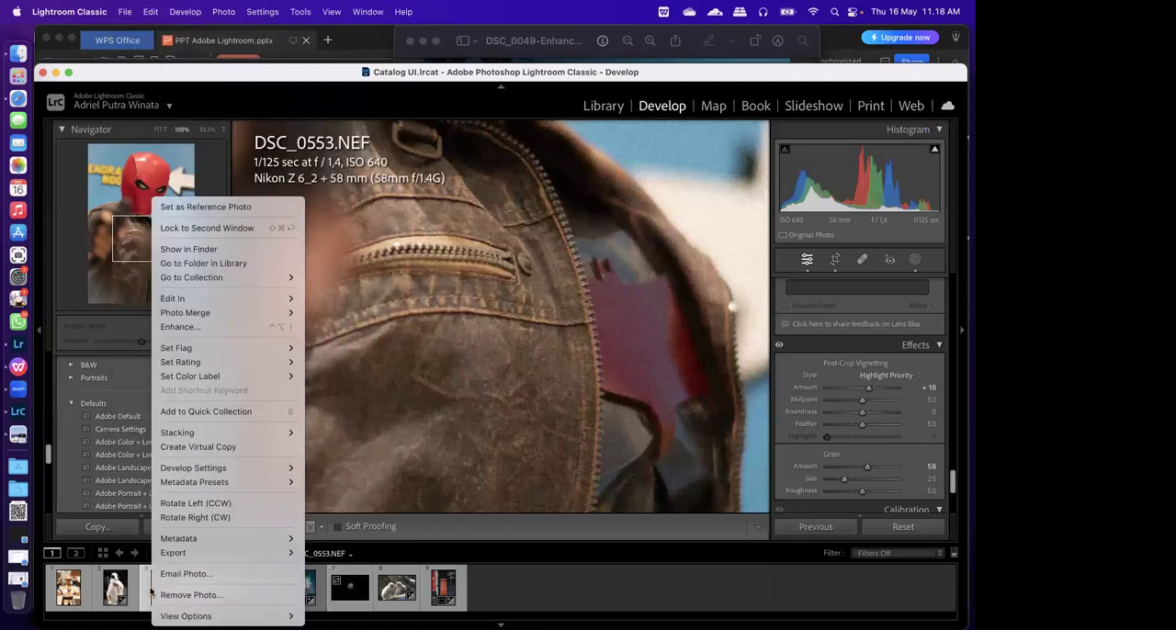
mouse_move(189, 616)
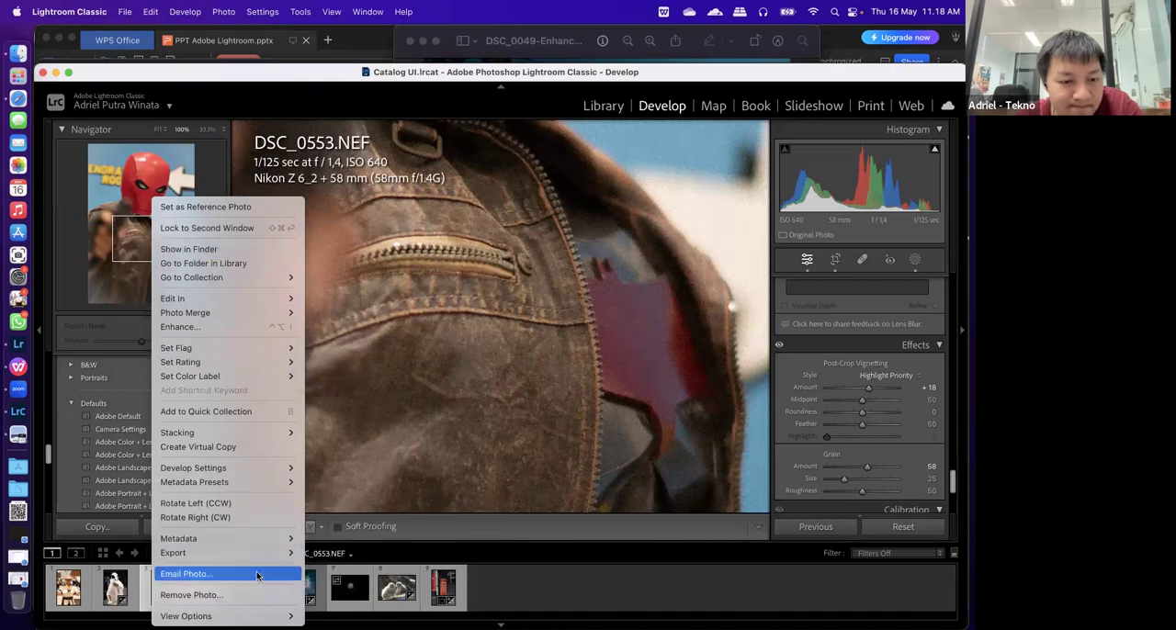
mouse_move(252, 561)
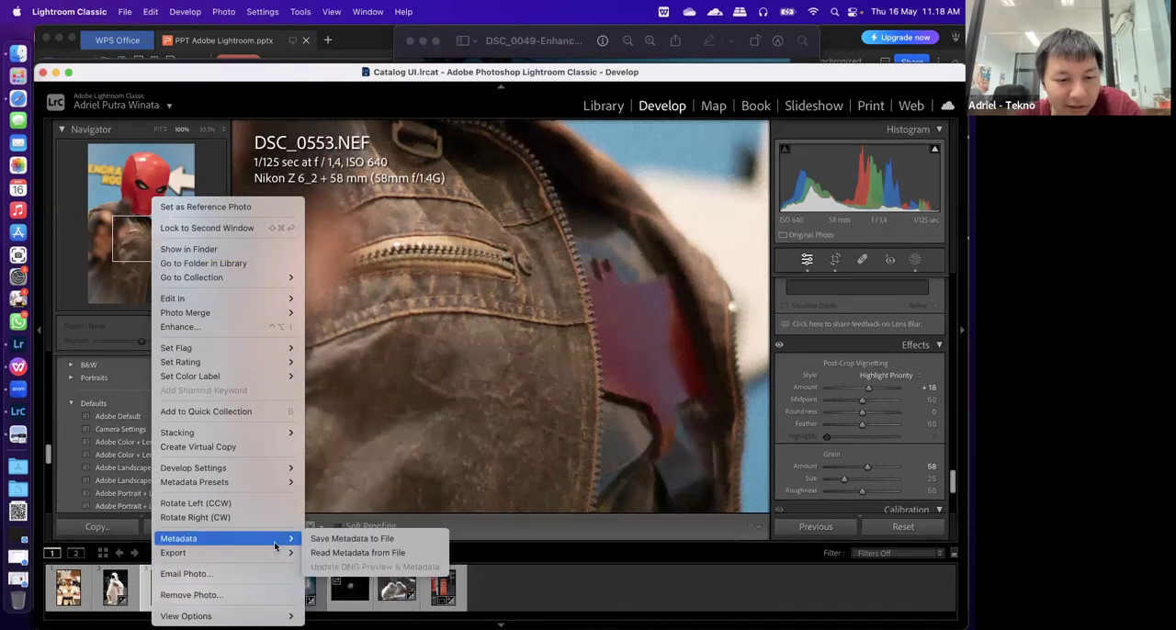
click(332, 505)
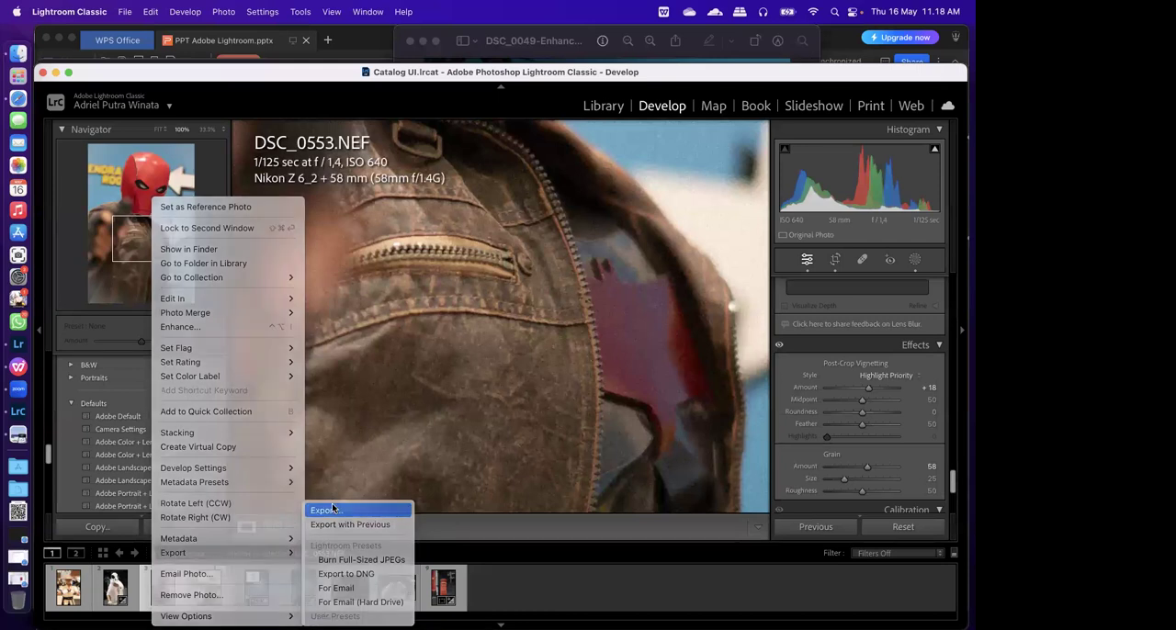
scroll(491, 378, down, 2)
scroll(491, 378, down, 10)
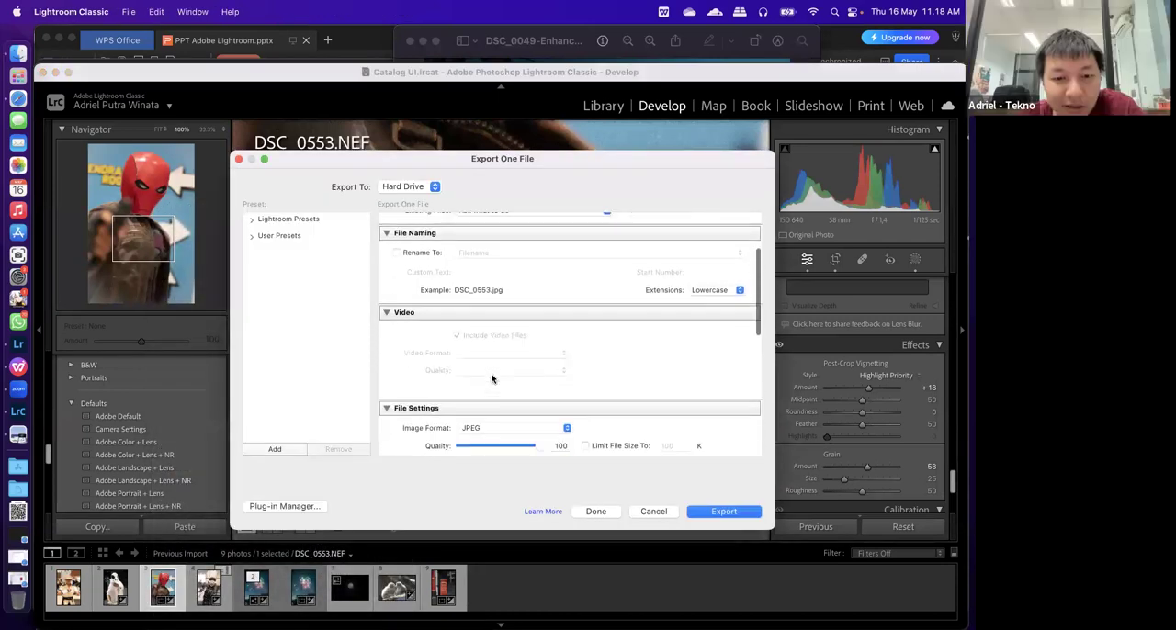
scroll(492, 378, down, 5)
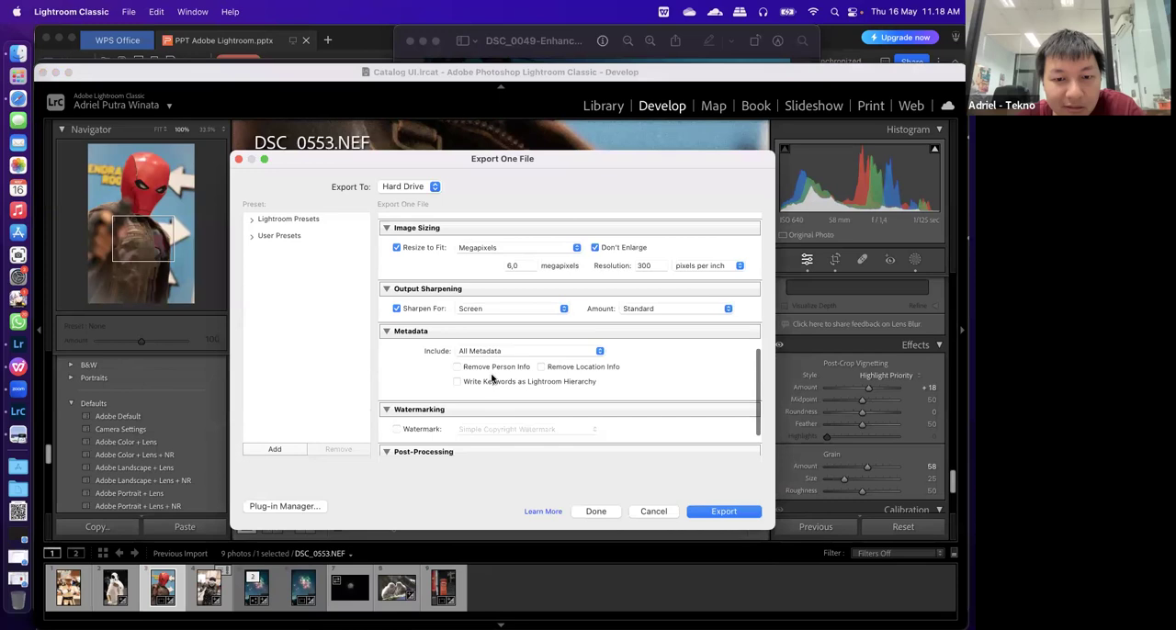
scroll(491, 377, up, 8)
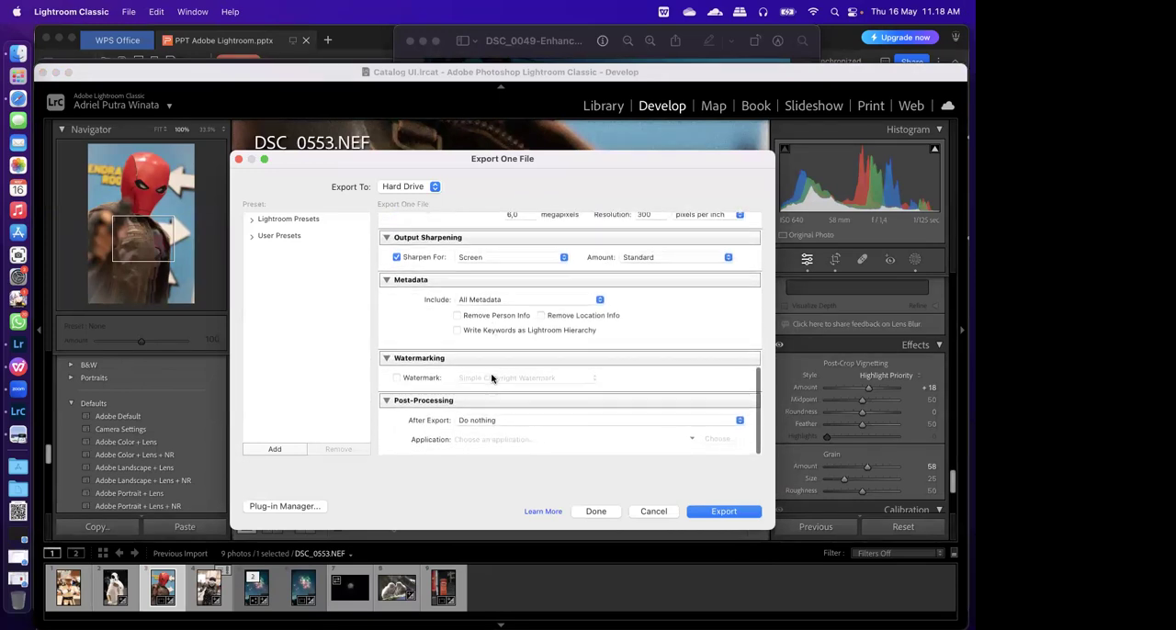
scroll(491, 378, up, 6)
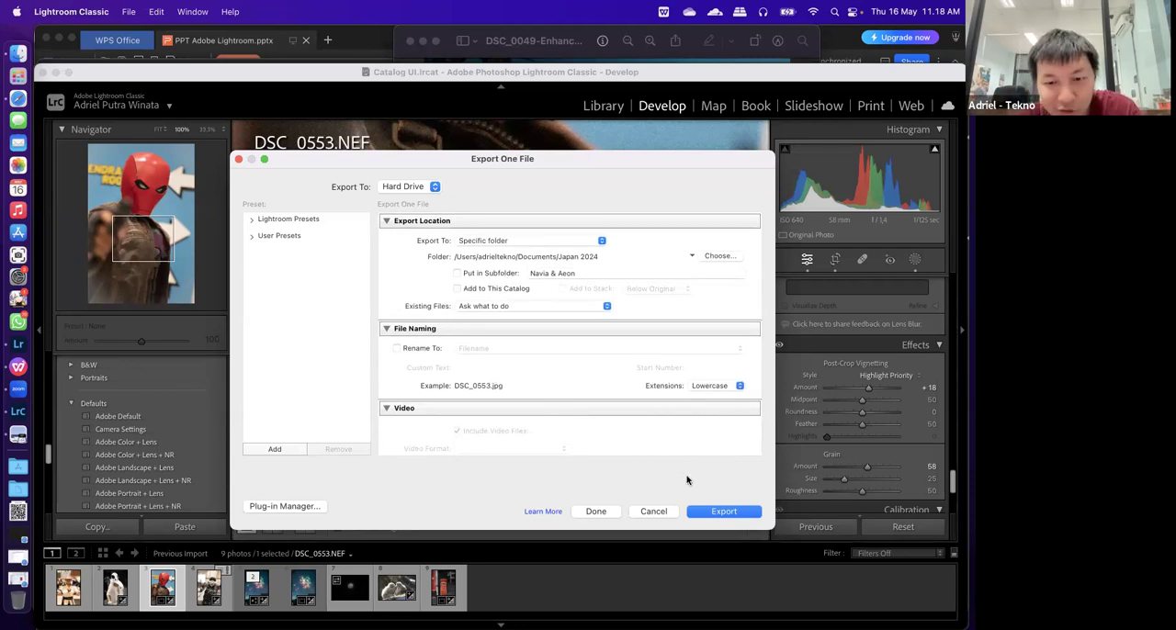
click(655, 511)
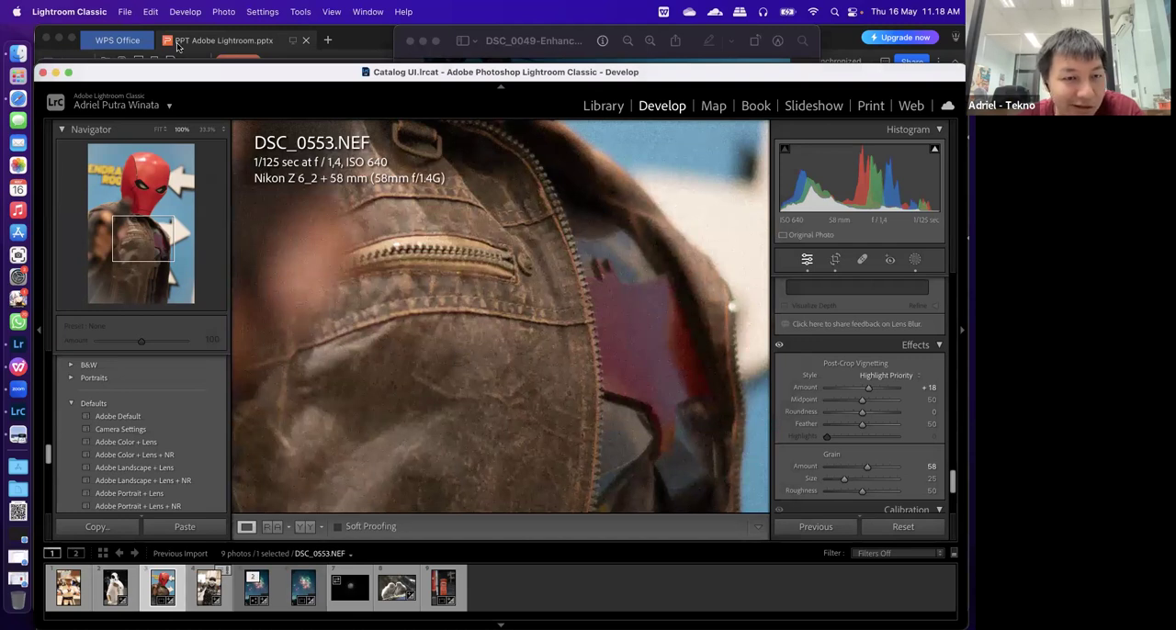
Search the Lightroom Classic help and commands for "copyright"
click(223, 11)
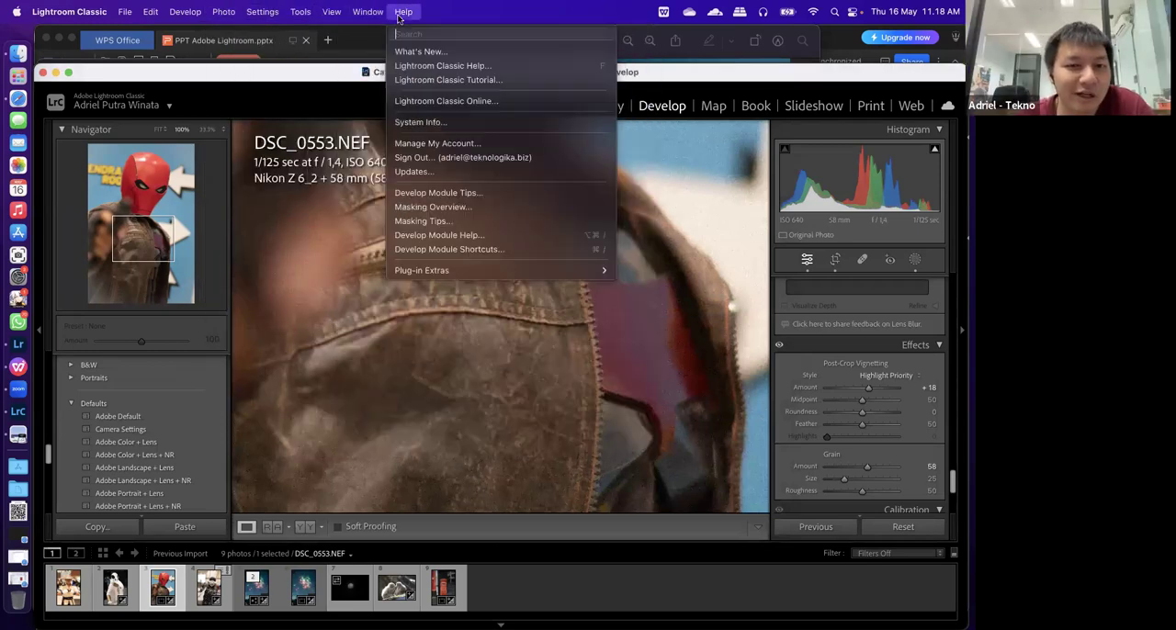
text(o)
key(BackSpace)
text(cop)
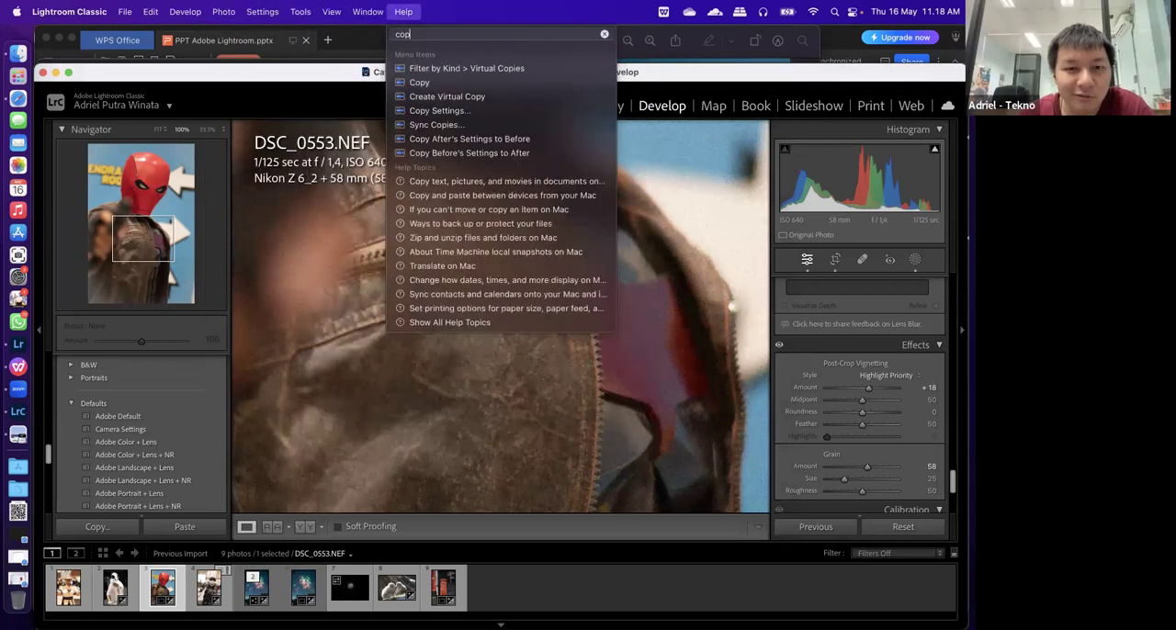
text(yright)
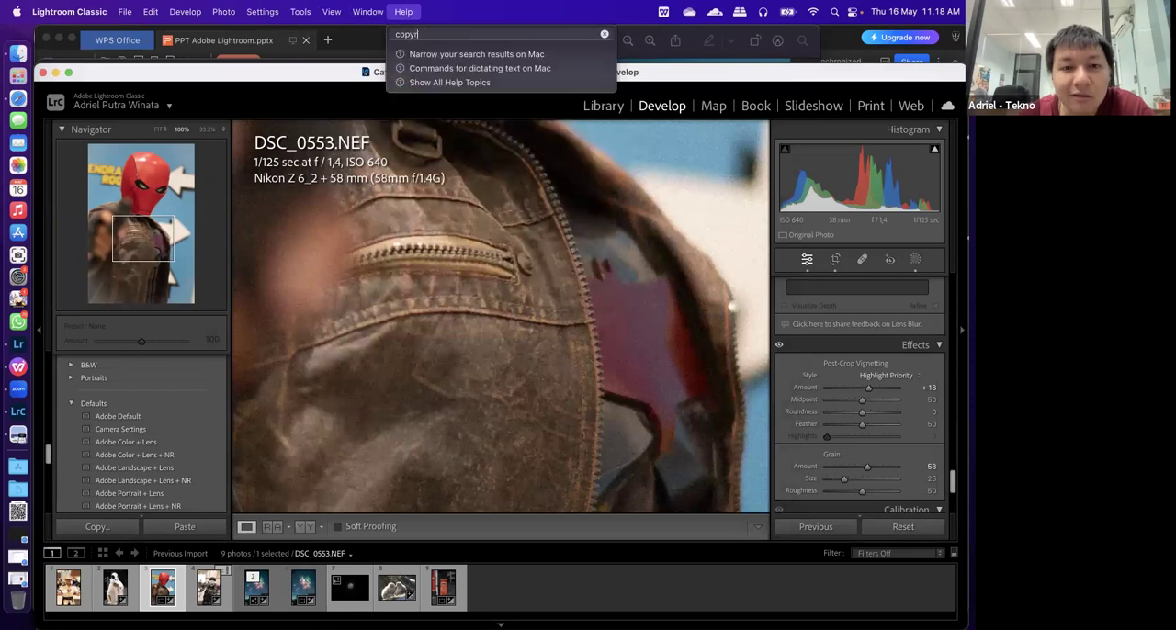
Search the help and commands for "metadata" instead and locate Read Metadata from File
key(BackSpace)
key(BackSpace)
key(BackSpace)
key(BackSpace)
key(BackSpace)
key(BackSpace)
key(BackSpace)
key(BackSpace)
key(BackSpace)
text(metadata)
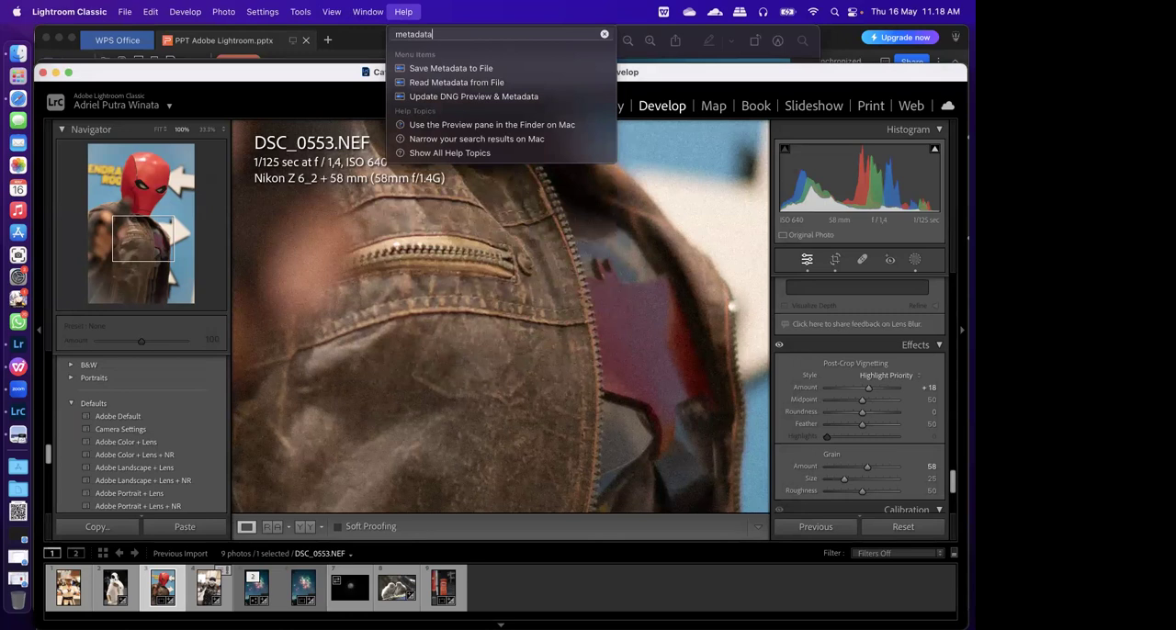
click(451, 82)
click(559, 236)
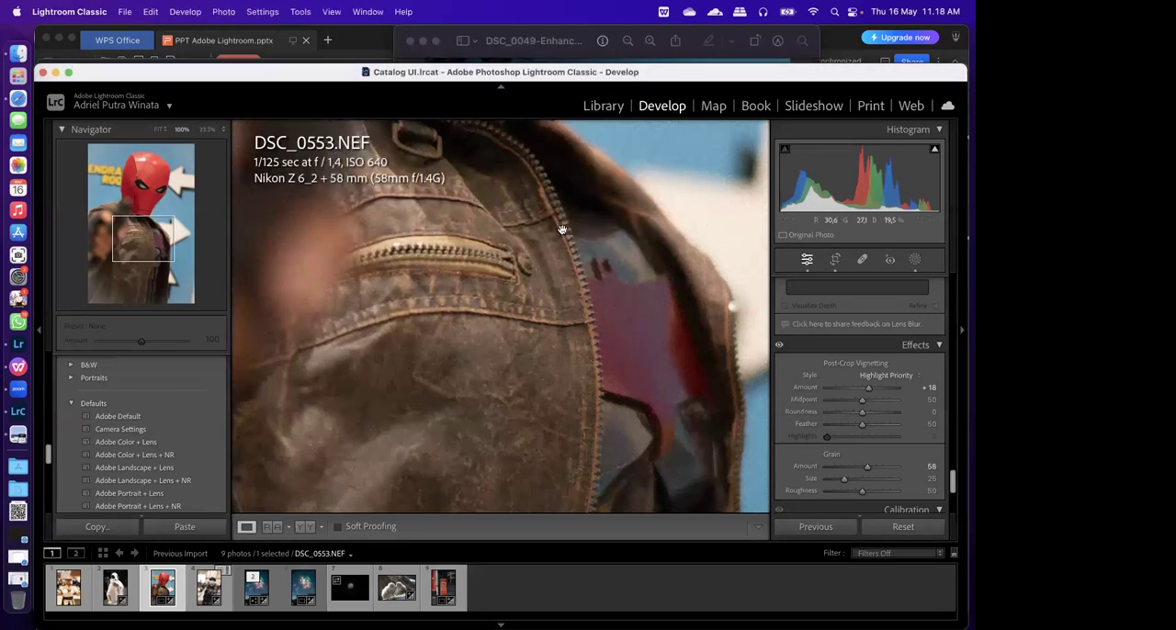
Look through the Develop adjustments for copyright fields, and view the Metadata of DSC_0553.NEF in the Library module
scroll(894, 401, down, 5)
scroll(893, 401, up, 5)
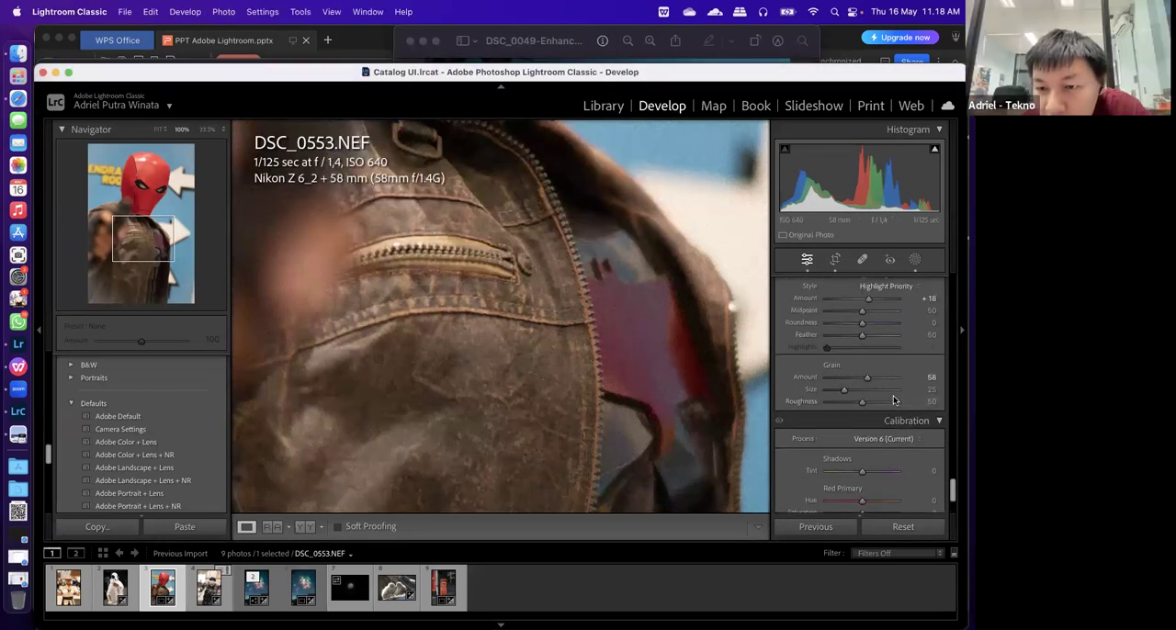
scroll(893, 401, up, 5)
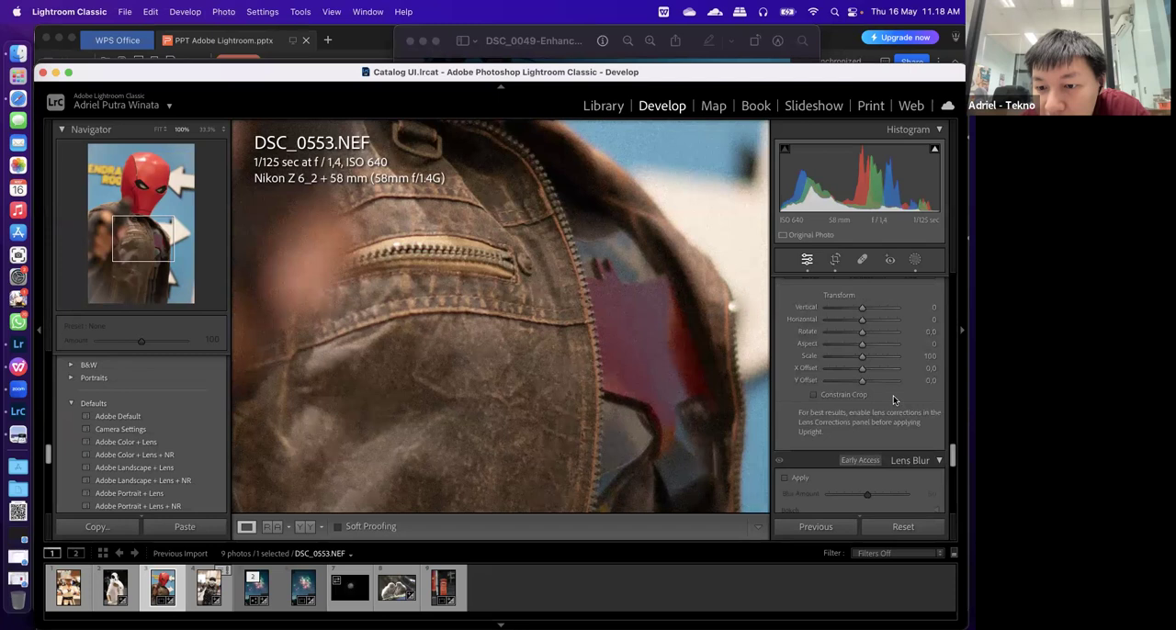
scroll(894, 400, up, 3)
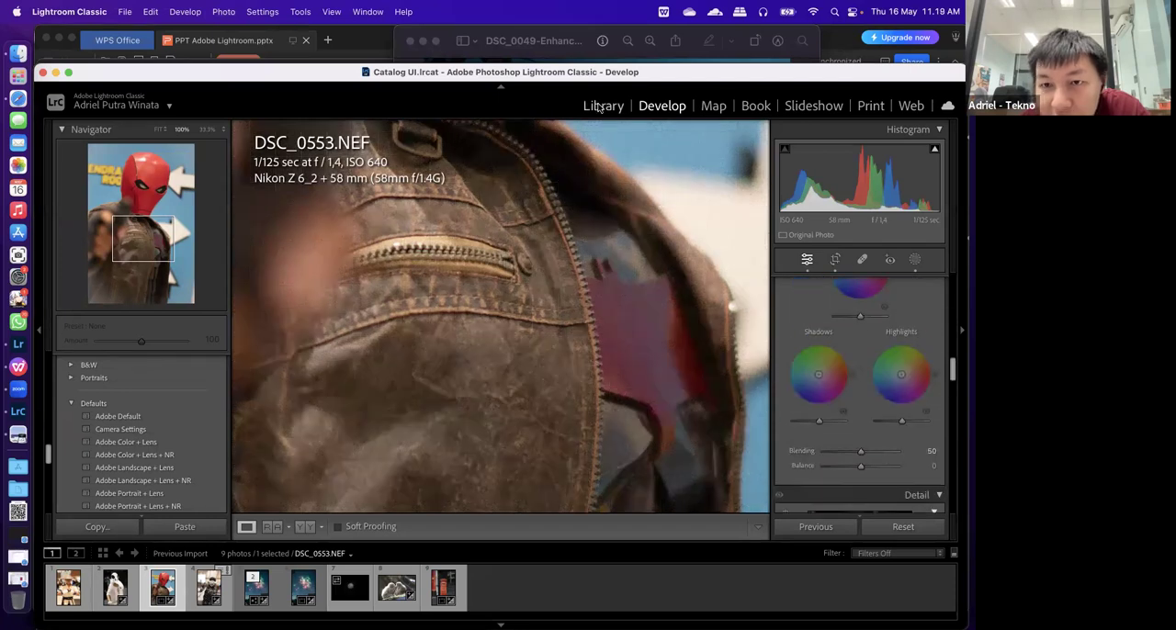
key(g)
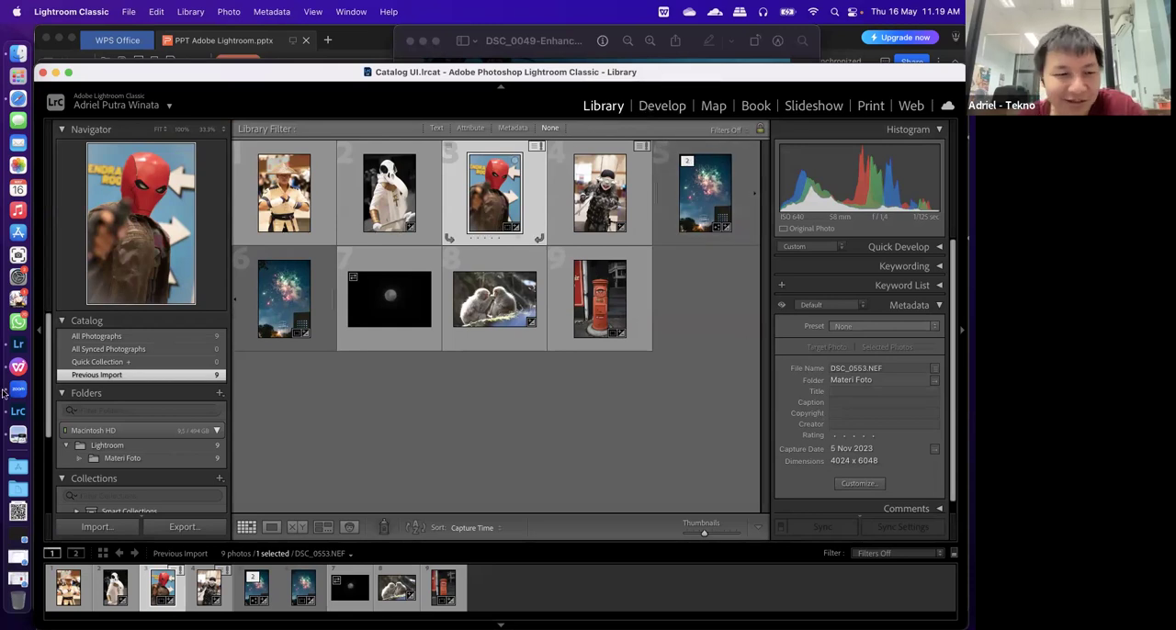
Switch to Lightroom, open the fireworks photo's Copyright field for editing, and return to Lightroom Classic
click(32, 341)
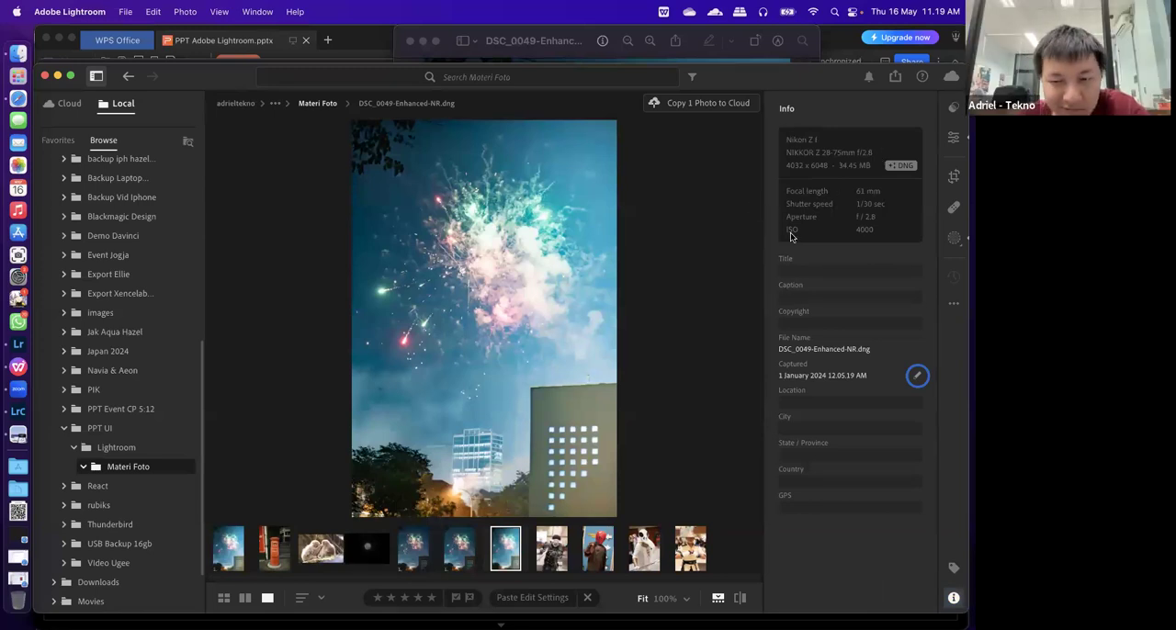
click(823, 320)
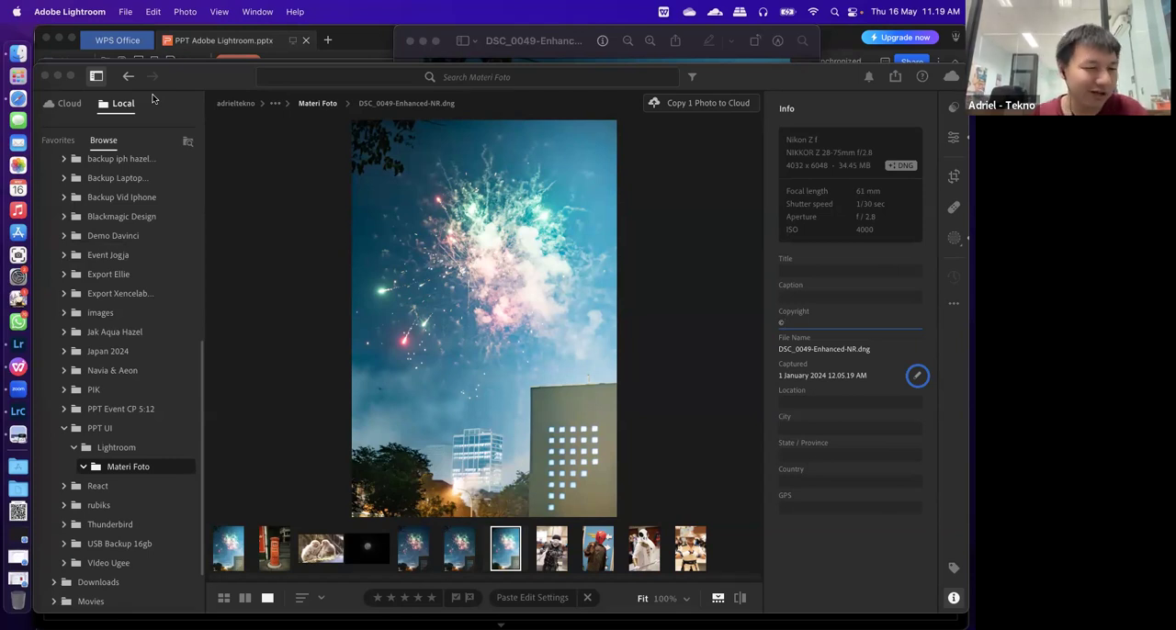
click(35, 415)
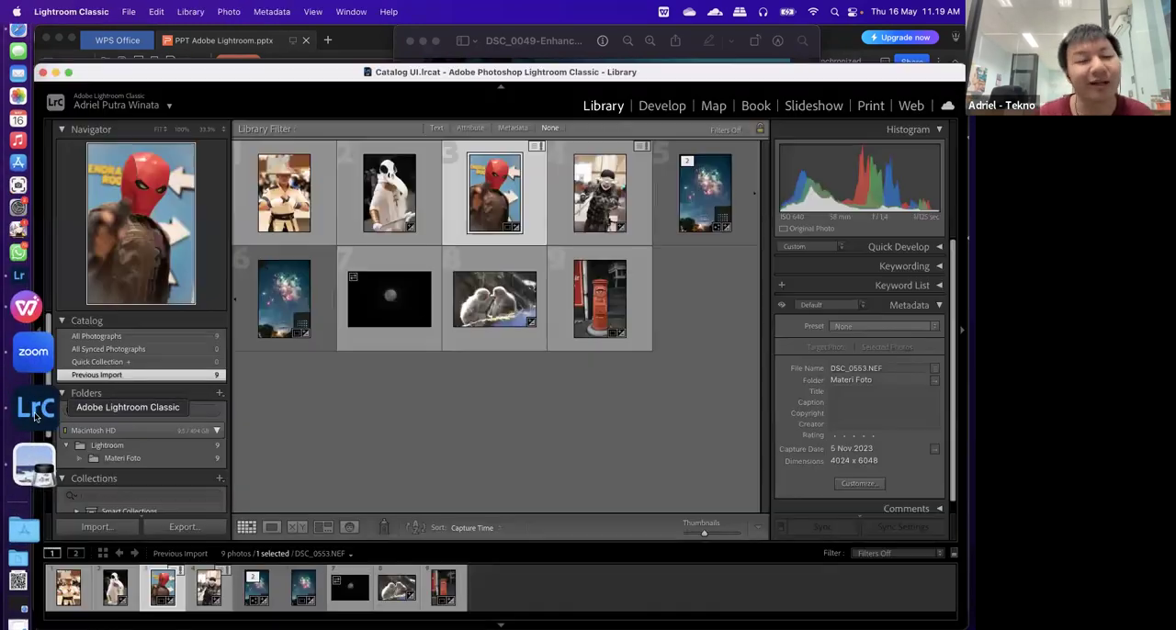
Bring DSC_0553.NEF into the Develop module and review its Basic, Tone Curve, HSL and Color Grading adjustments
click(649, 108)
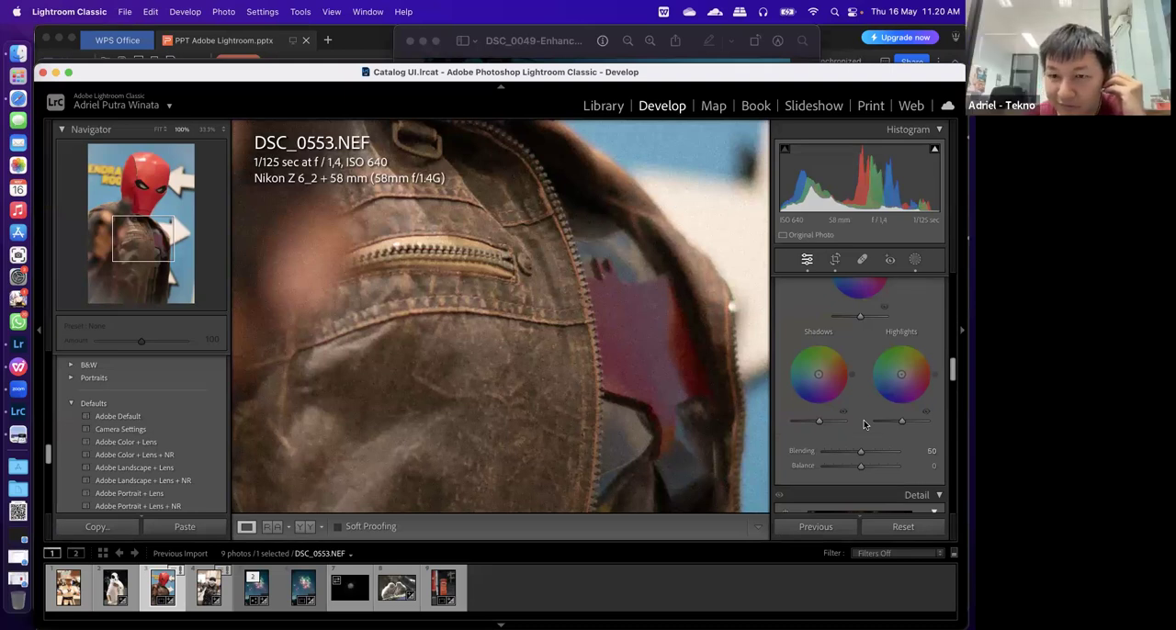
scroll(863, 386, up, 10)
scroll(863, 358, up, 5)
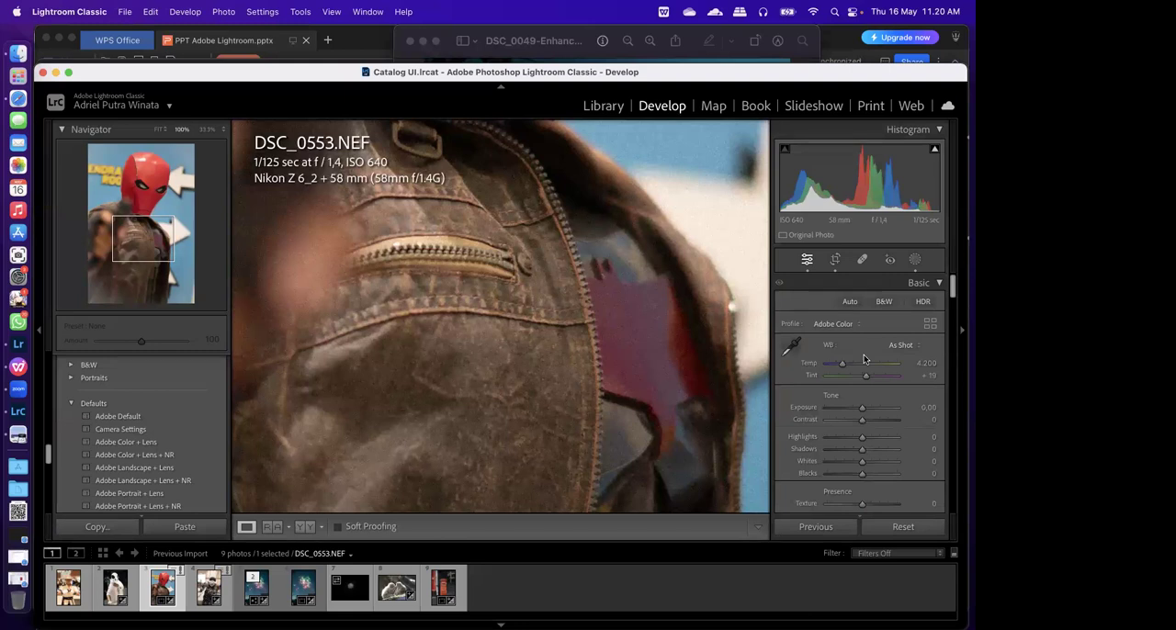
scroll(902, 413, down, 2)
scroll(895, 408, down, 15)
scroll(837, 460, up, 10)
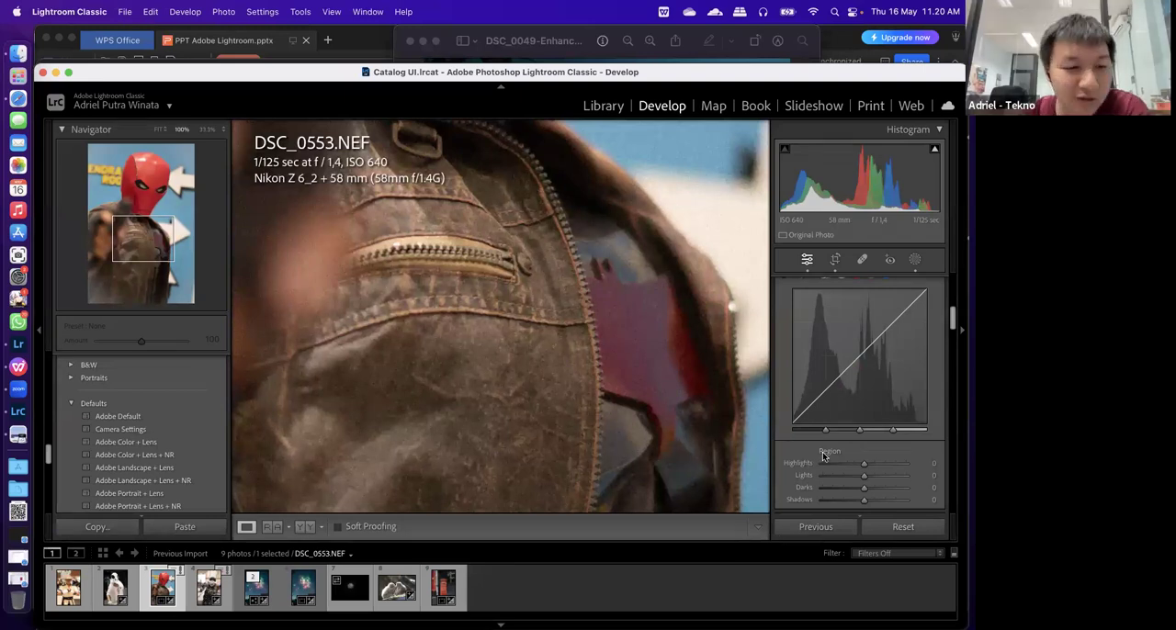
scroll(813, 395, up, 5)
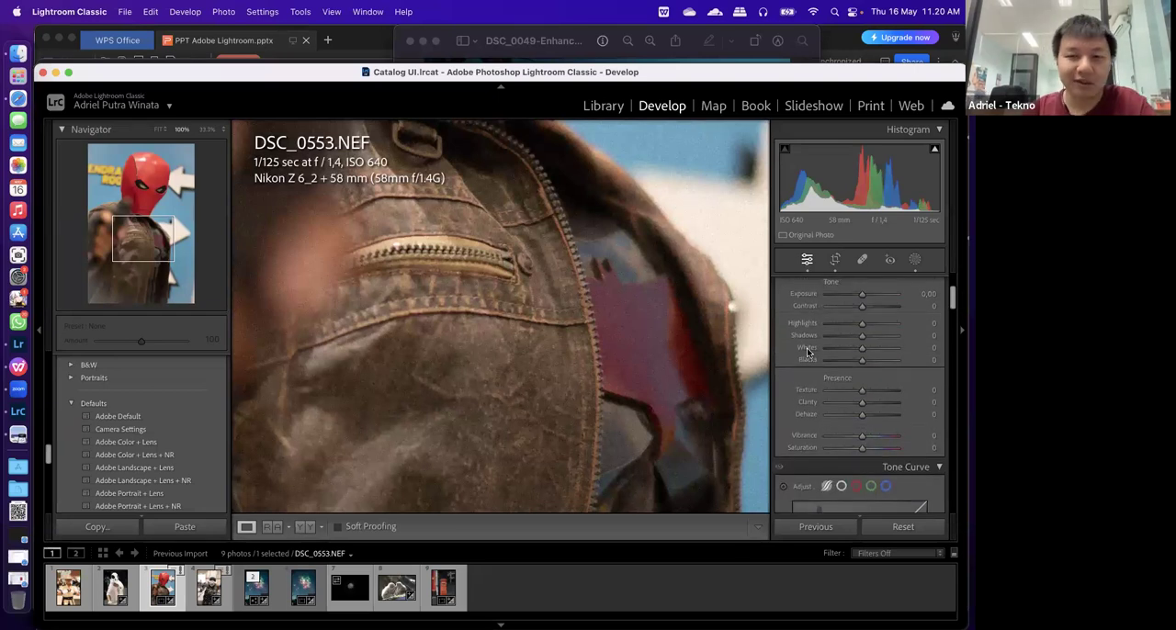
scroll(830, 413, down, 6)
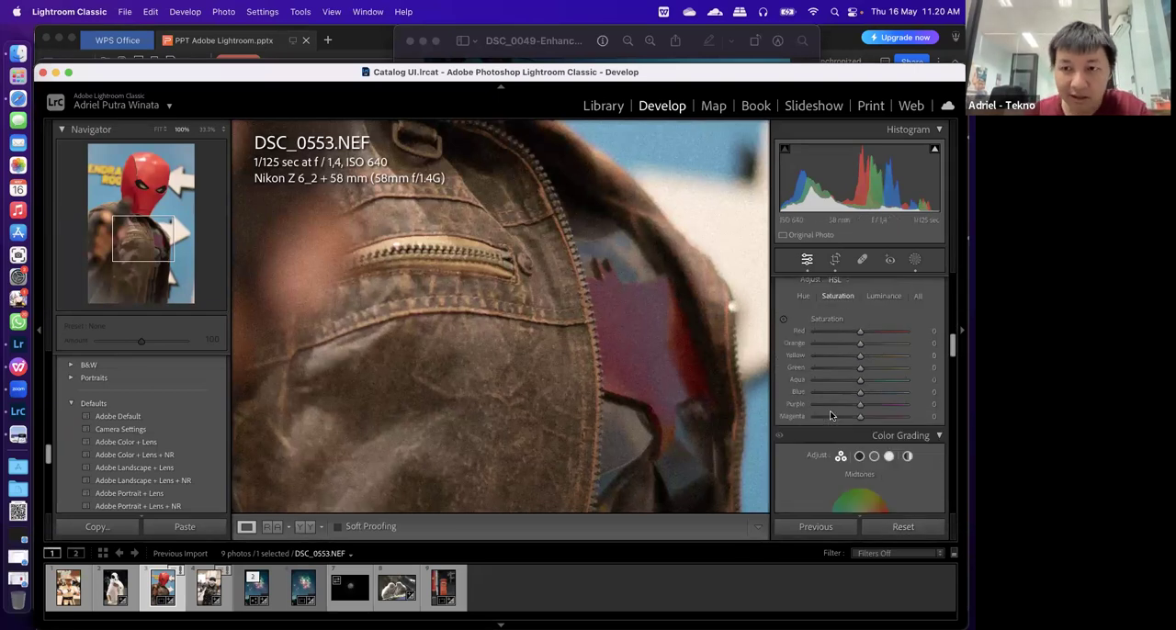
scroll(829, 411, down, 2)
scroll(829, 411, up, 10)
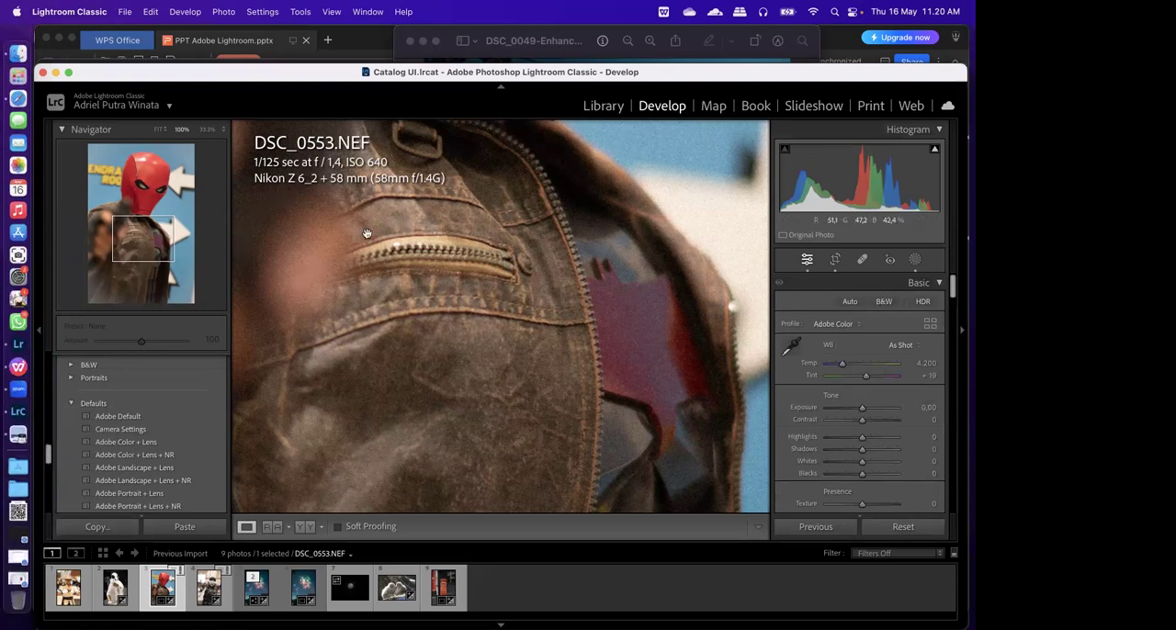
drag(255, 76, 255, 78)
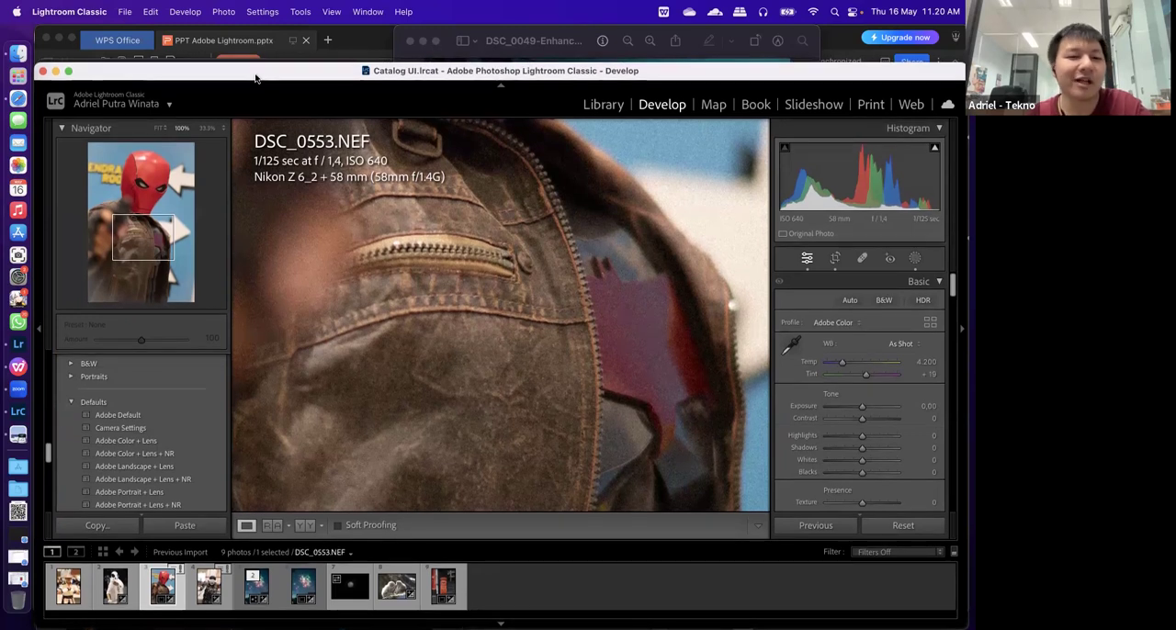
drag(256, 78, 256, 80)
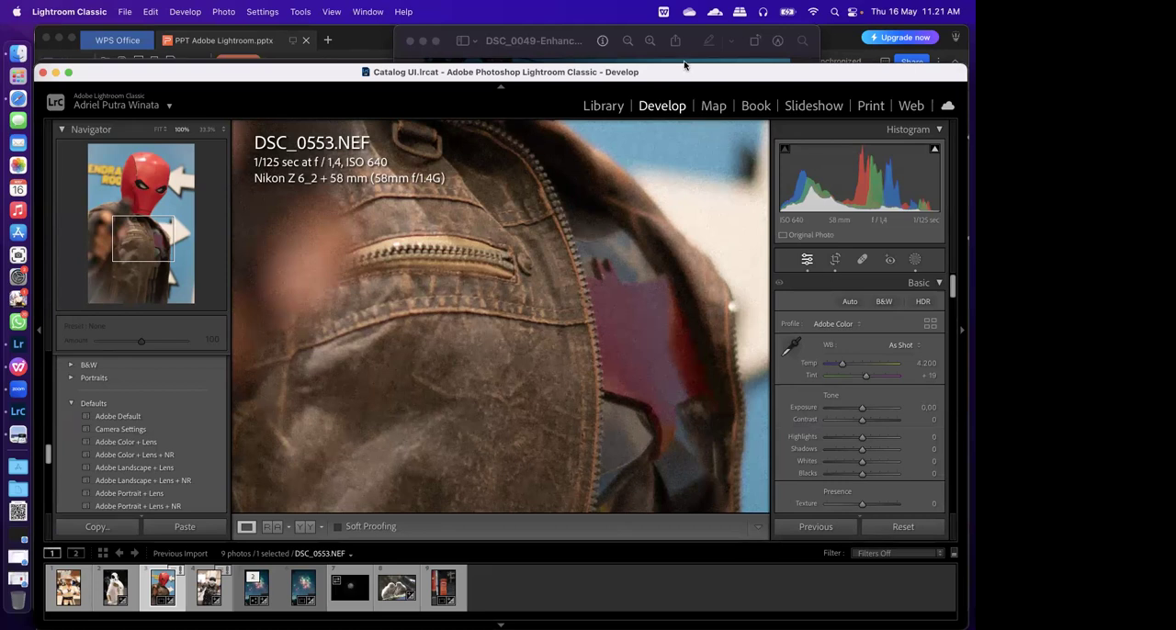
drag(688, 74, 688, 71)
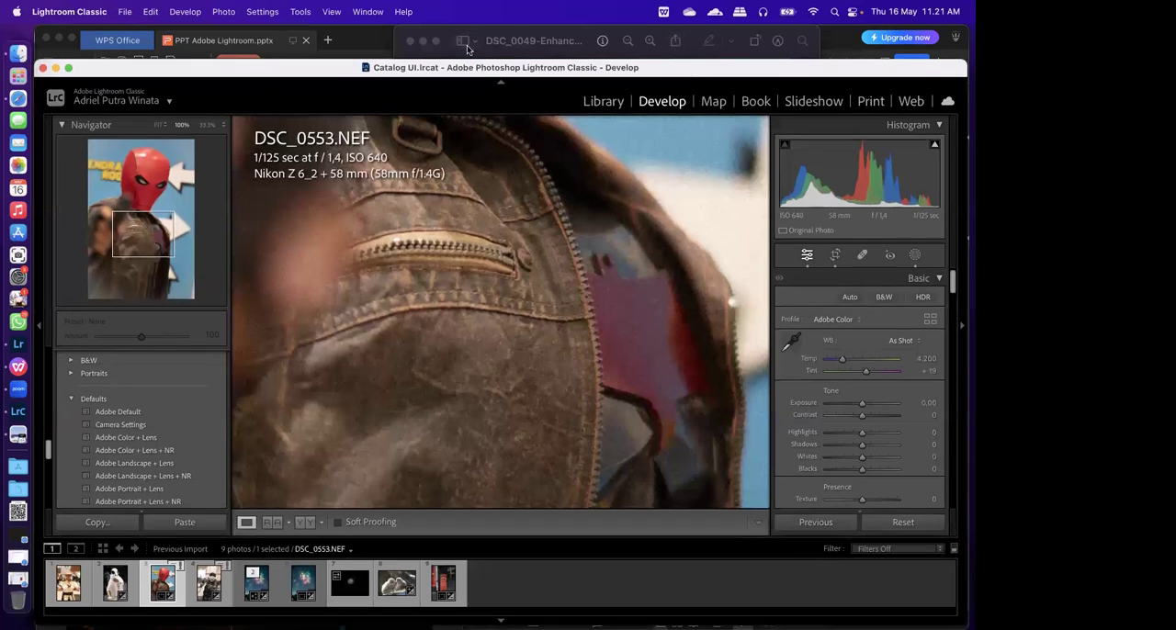
drag(629, 79, 630, 81)
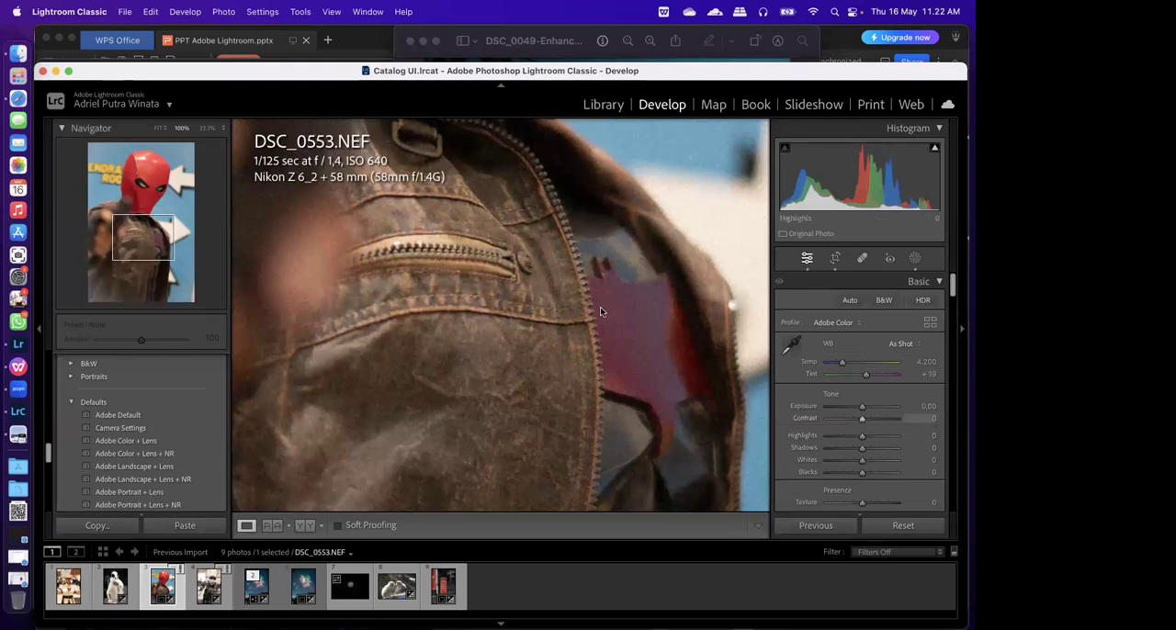
Open DSC_1858.JPG, the red postbox photo, and revert it to its Preset: Adobe Default state in the edit history
click(367, 349)
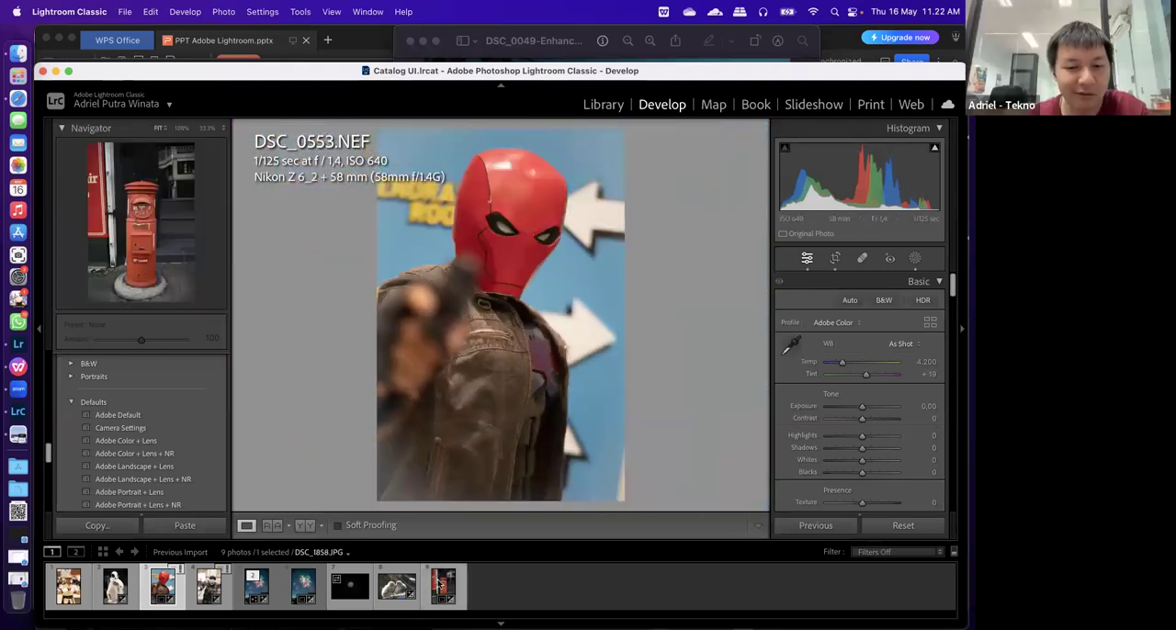
click(442, 587)
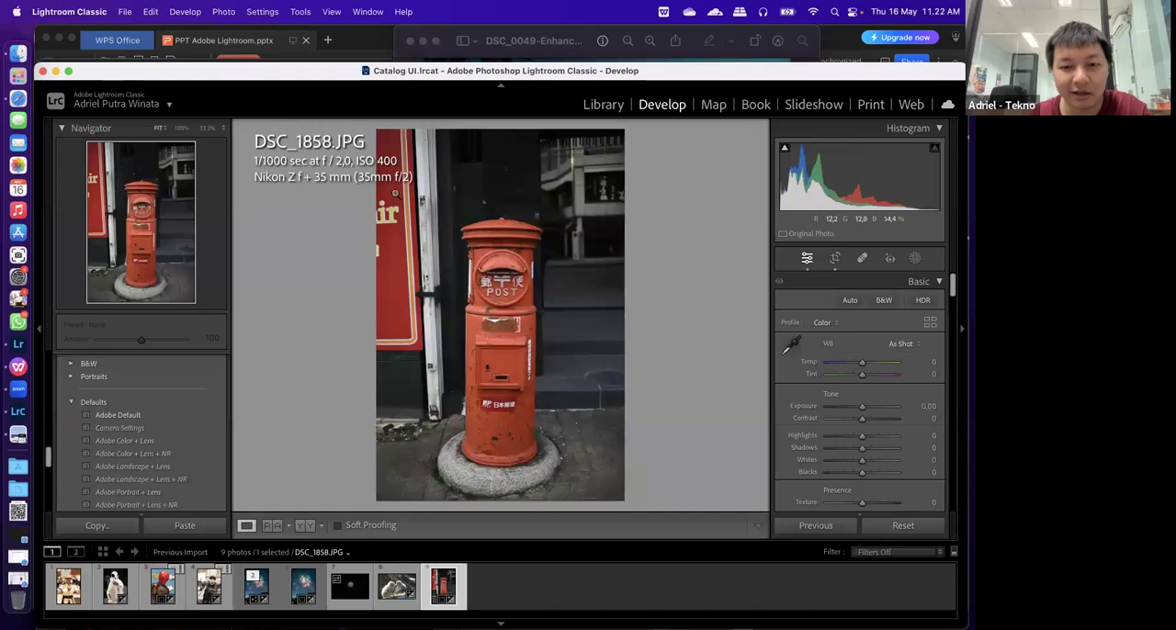
scroll(842, 416, down, 3)
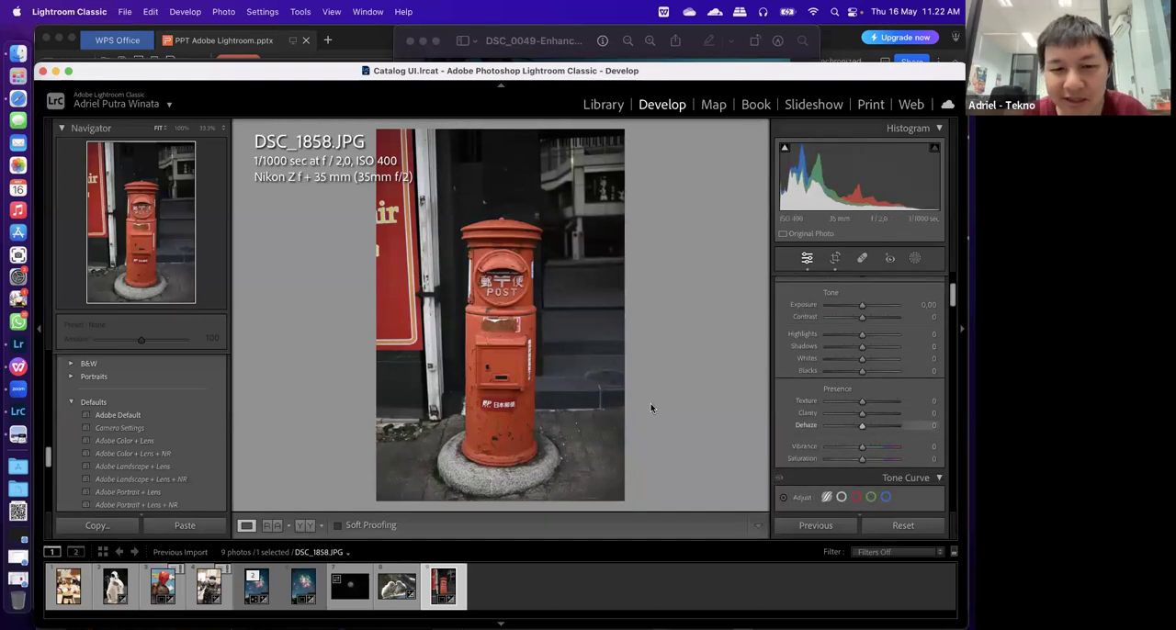
scroll(864, 459, down, 3)
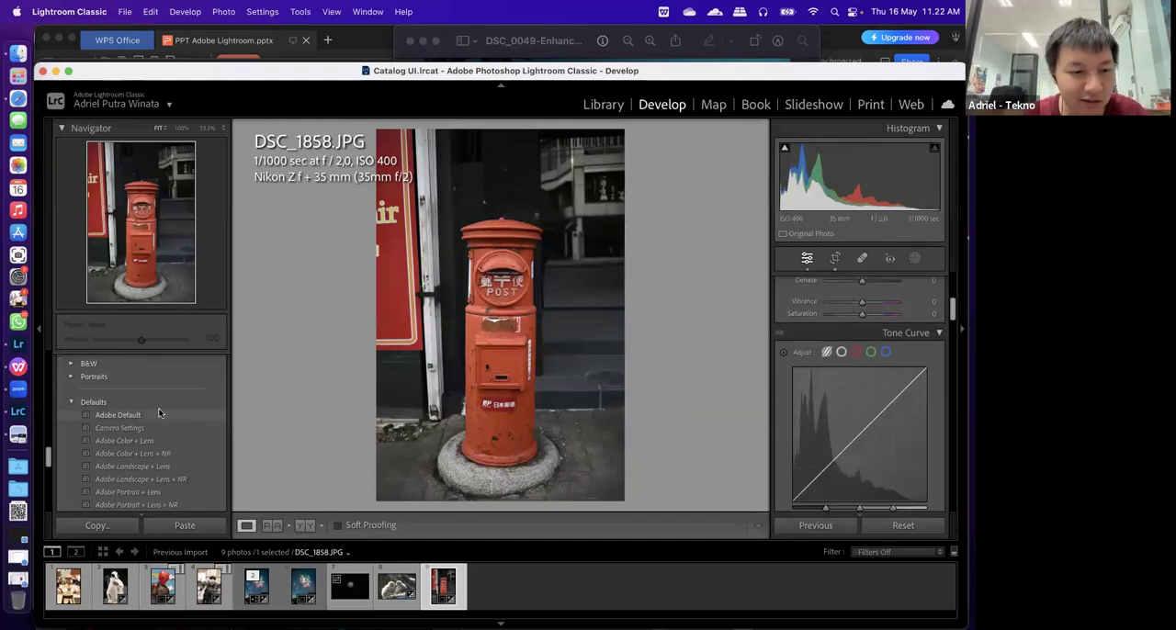
scroll(151, 418, down, 5)
scroll(145, 426, up, 2)
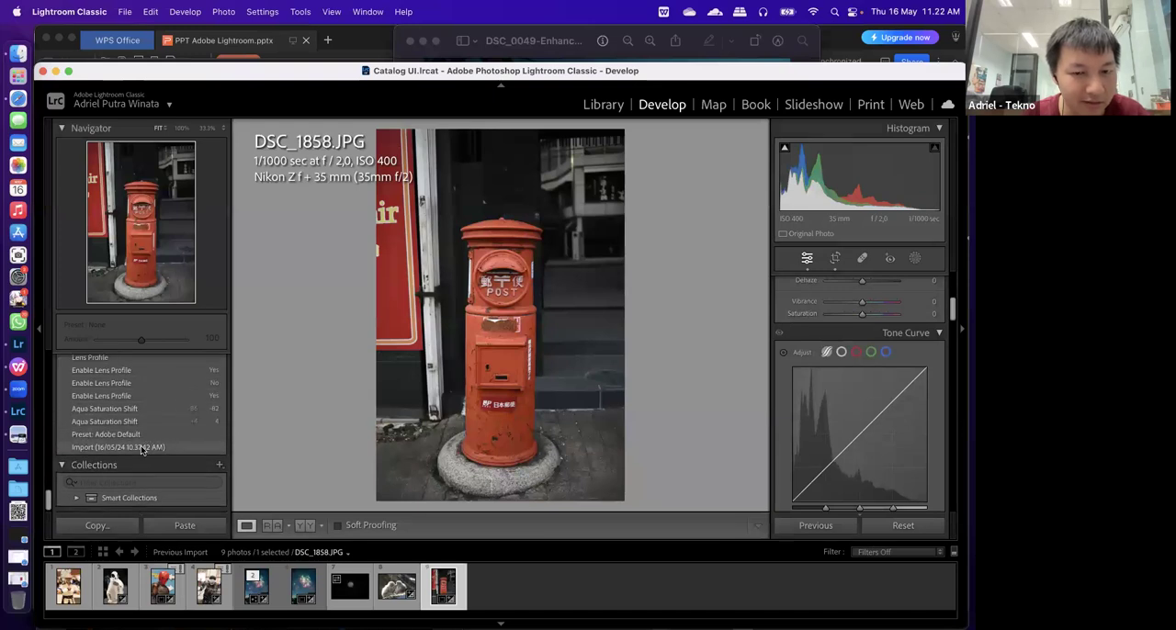
click(142, 448)
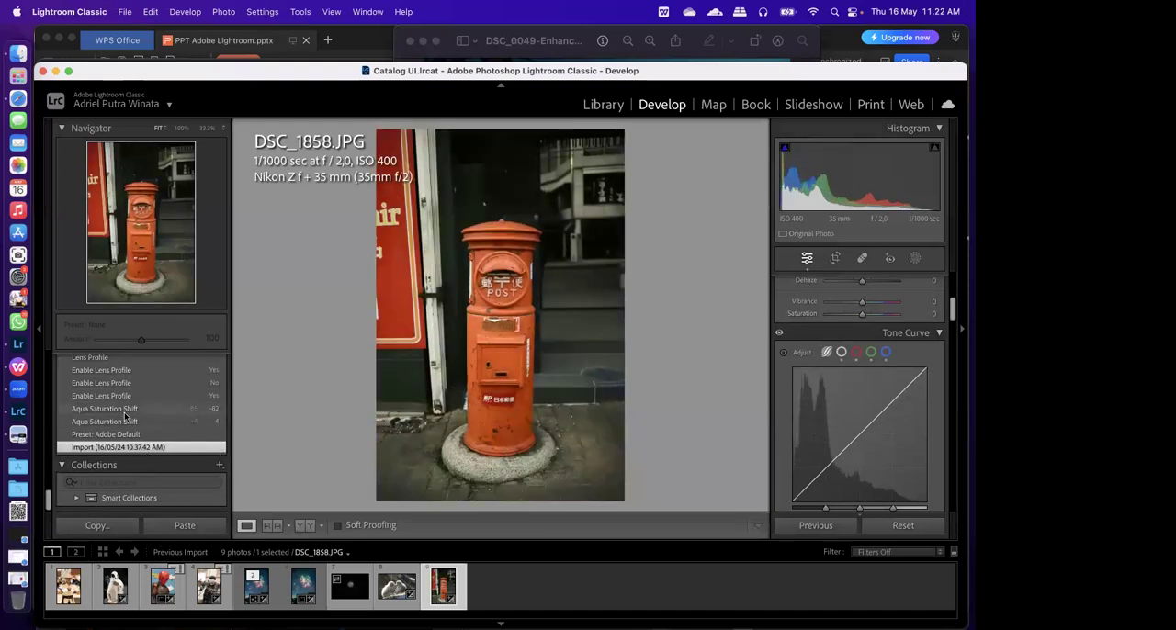
click(127, 433)
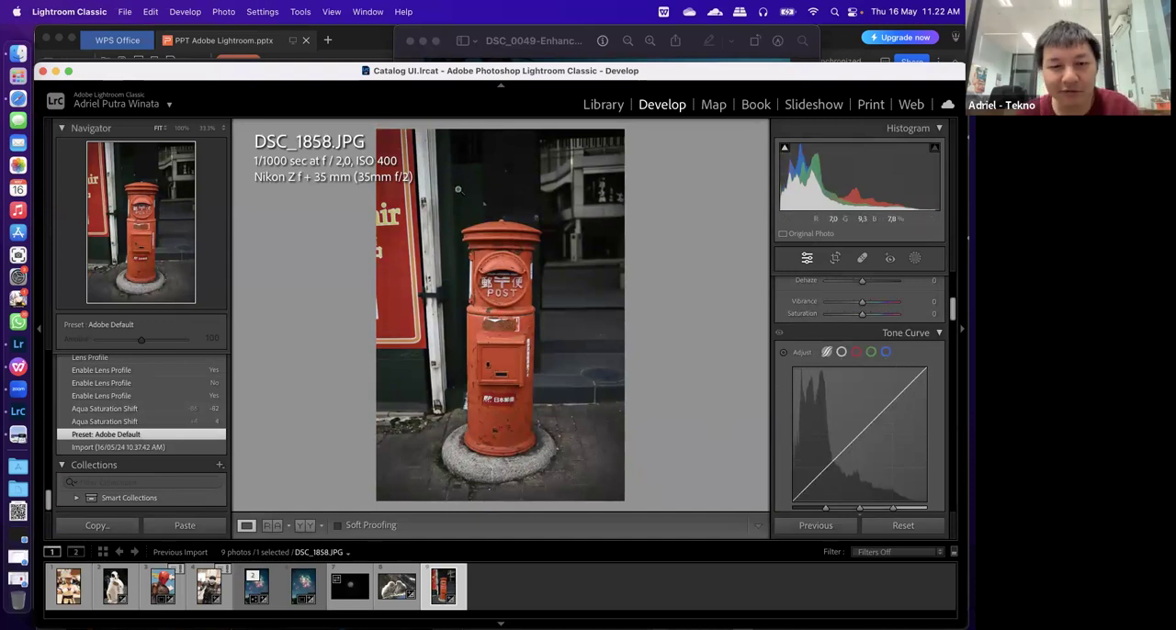
Try the postbox photo's Saturation at +100, and reset it to 0
scroll(863, 432, up, 5)
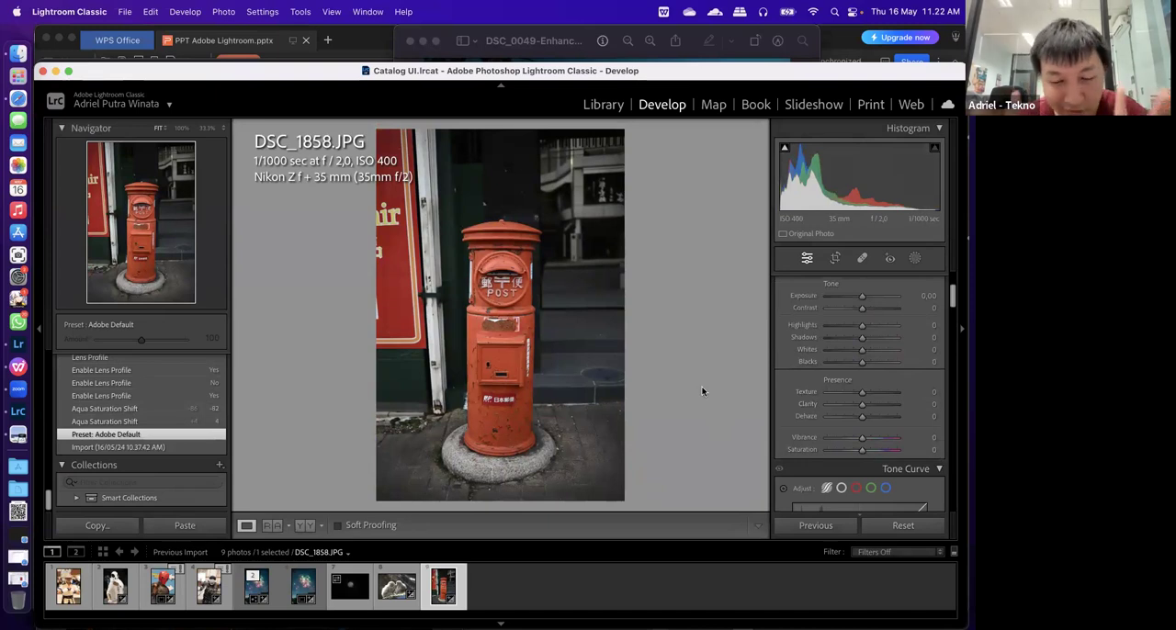
mouse_move(862, 450)
mouse_down()
mouse_move(907, 457)
mouse_move(863, 461)
mouse_up()
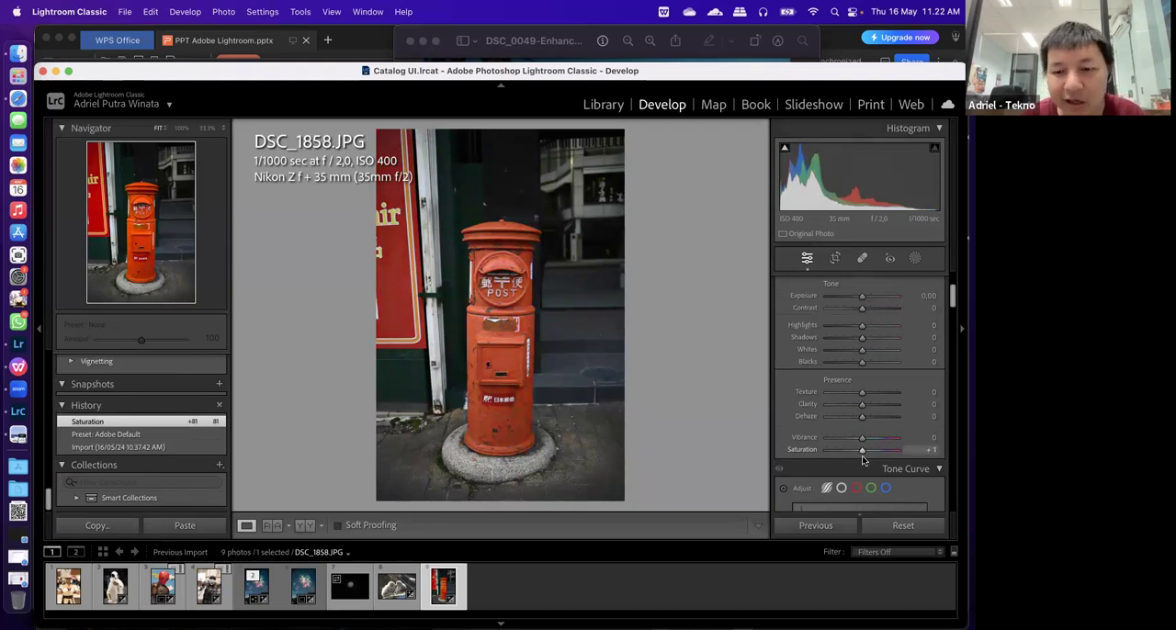
drag(864, 456, 899, 453)
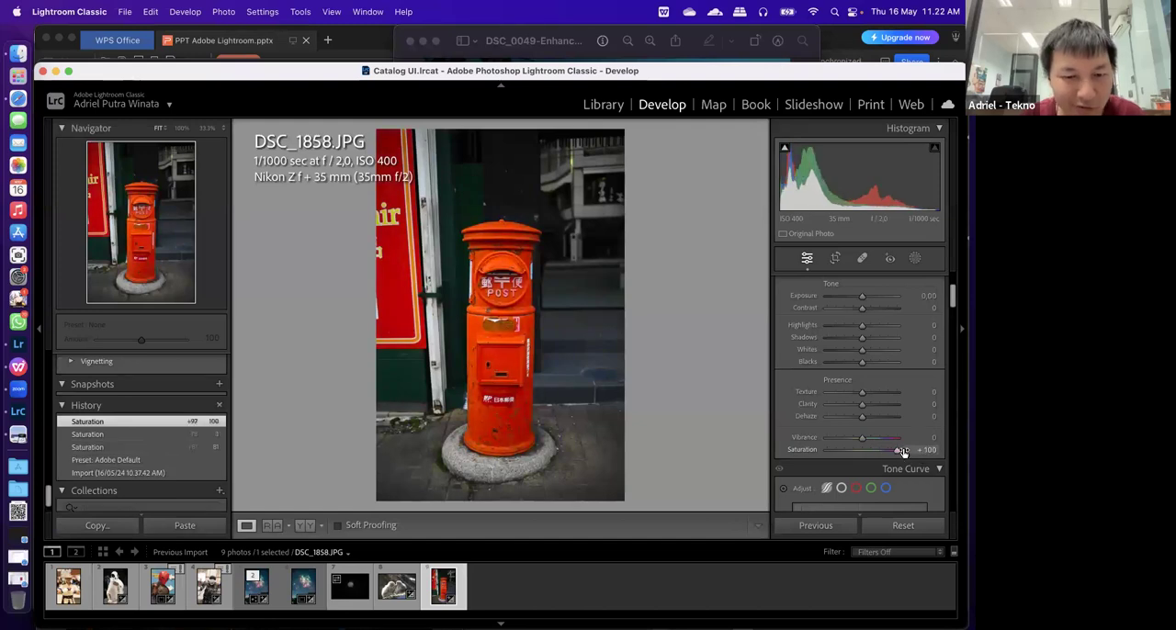
click(926, 449)
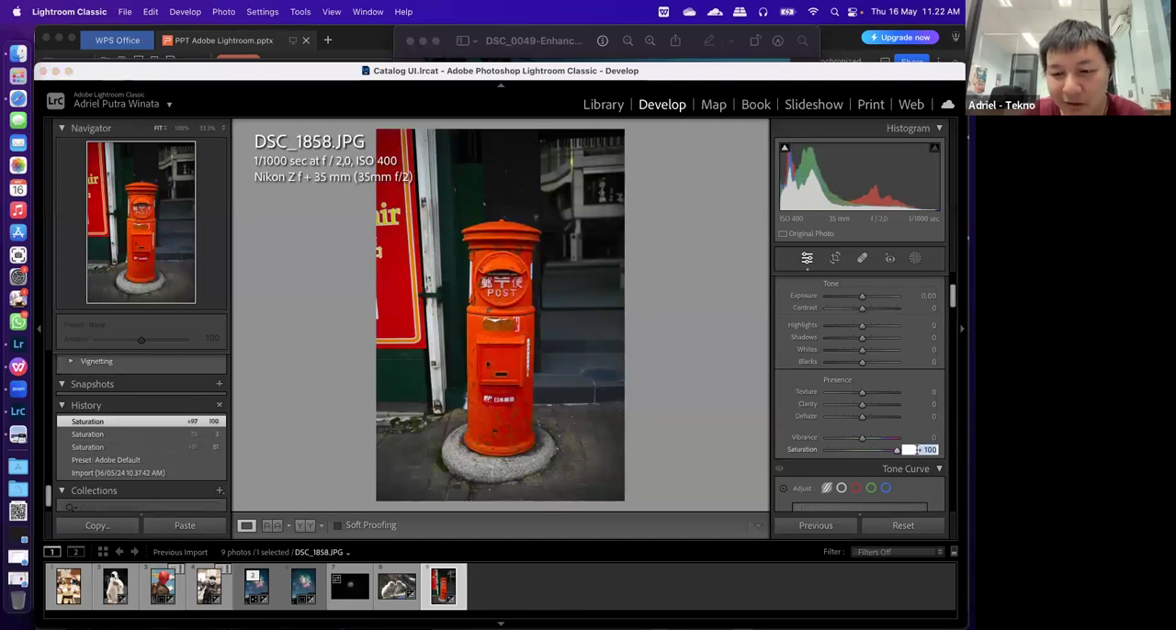
text(0)
key(Return)
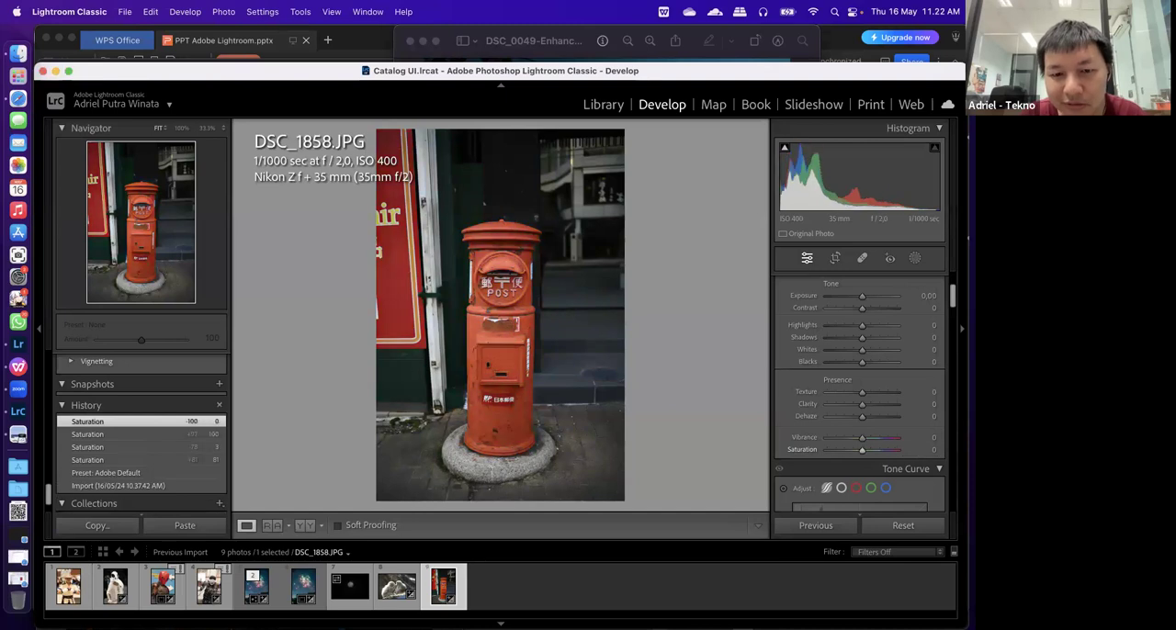
Raise the postbox photo's Vibrance to +100 and examine the dark steps beside the postbox up close
mouse_move(860, 439)
mouse_down()
mouse_move(914, 441)
mouse_move(859, 456)
mouse_up()
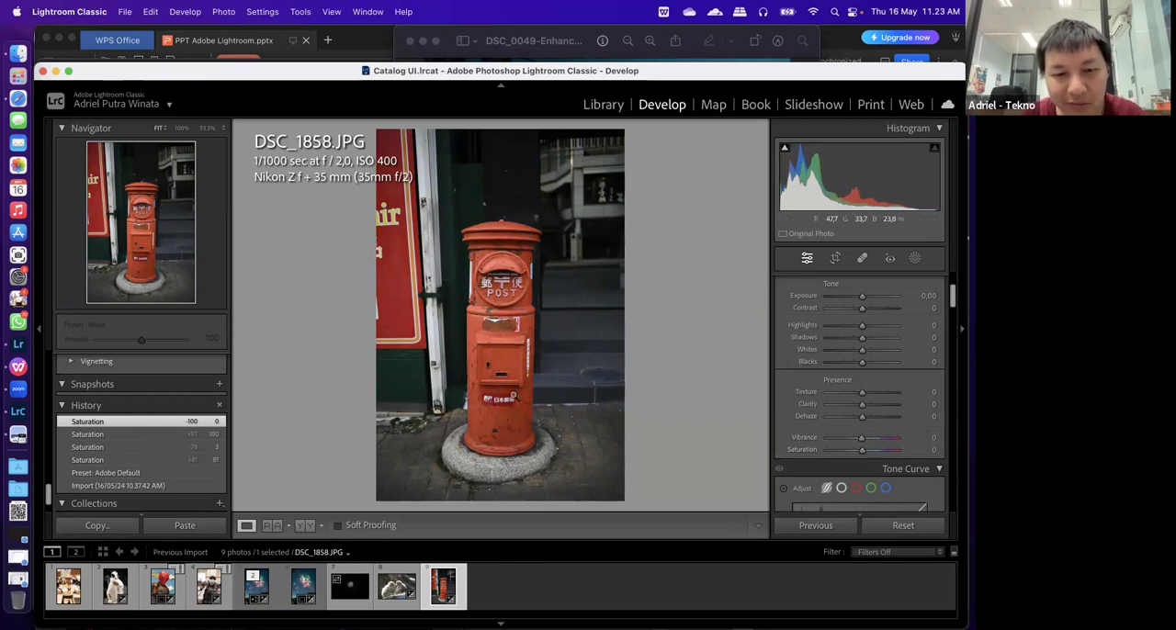
drag(862, 449, 898, 441)
click(603, 370)
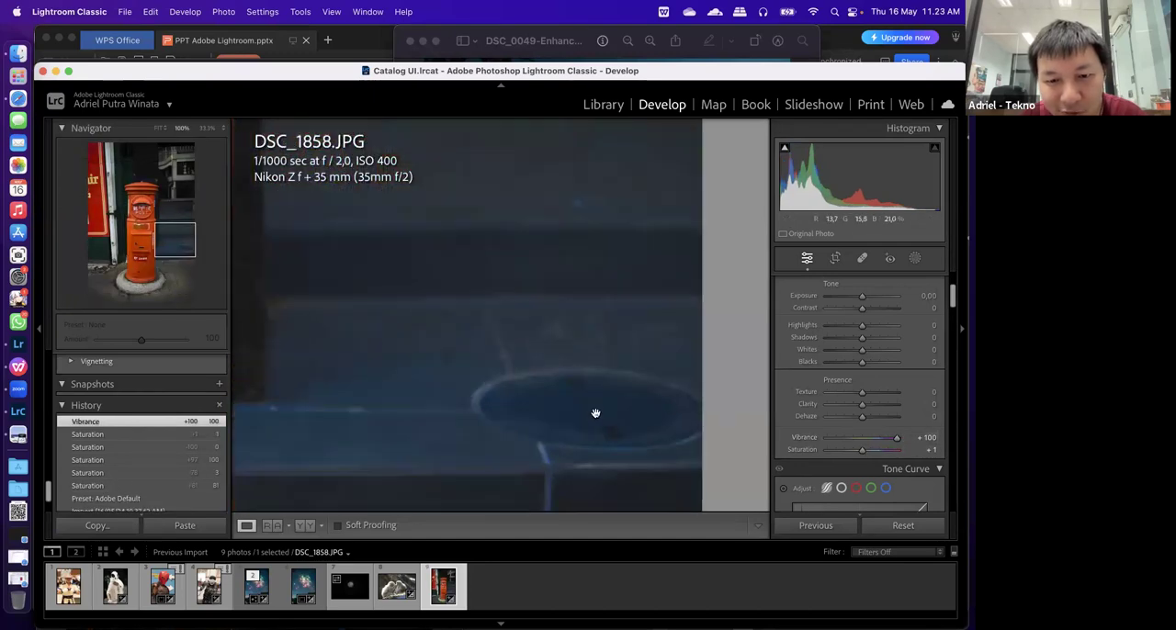
click(594, 413)
click(577, 437)
click(547, 437)
Reset the postbox photo's Vibrance to 0 and set its Saturation to 100
click(915, 438)
text(0)
key(Return)
click(926, 449)
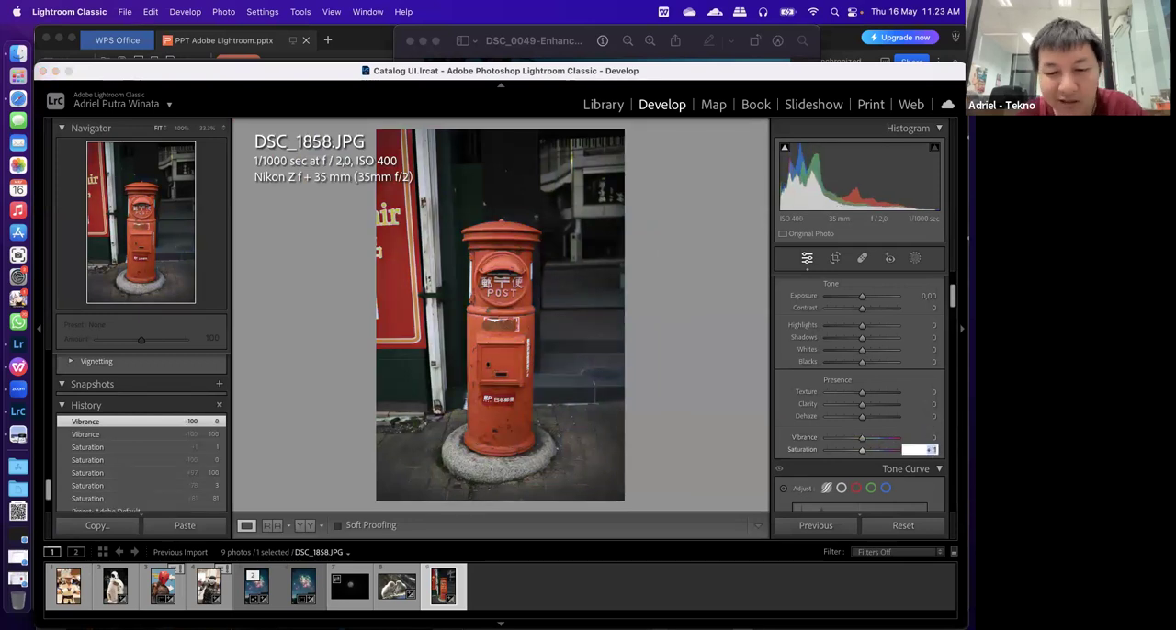
text(100)
key(Return)
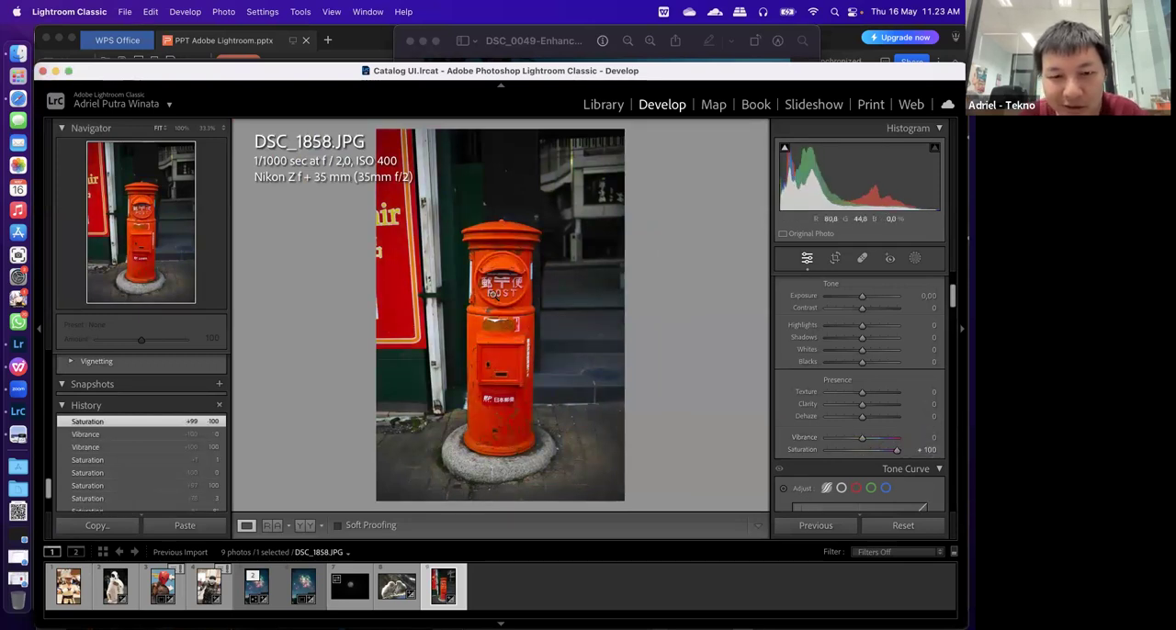
Examine up close how the saturation boost affects the postbox lettering, the pavement and the steps behind it
click(493, 293)
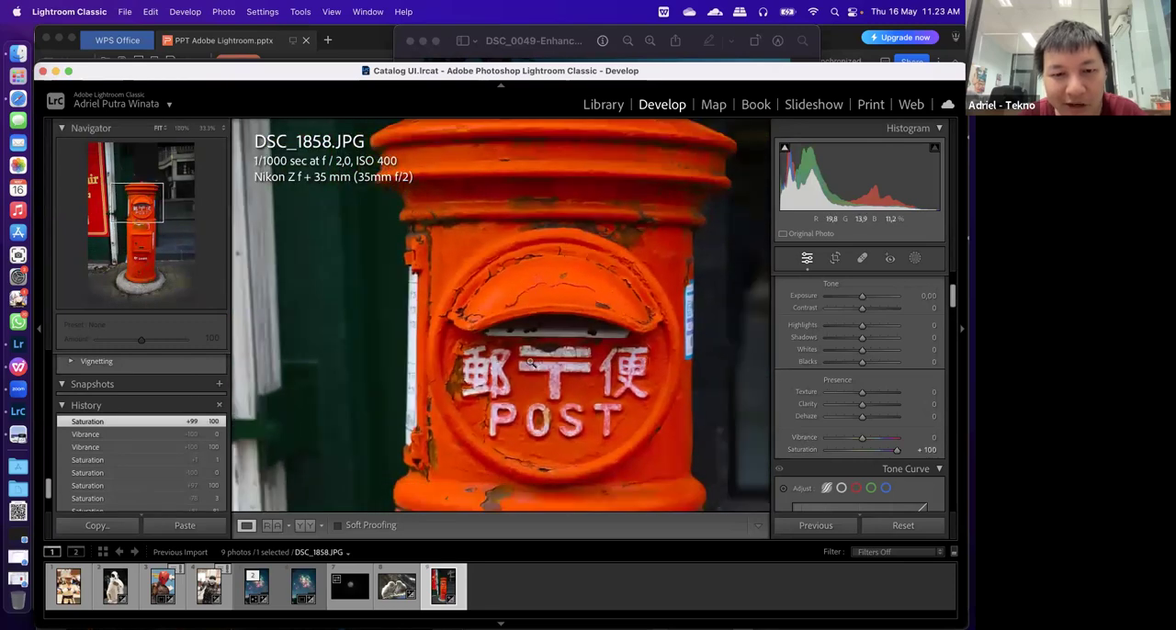
click(530, 362)
click(580, 456)
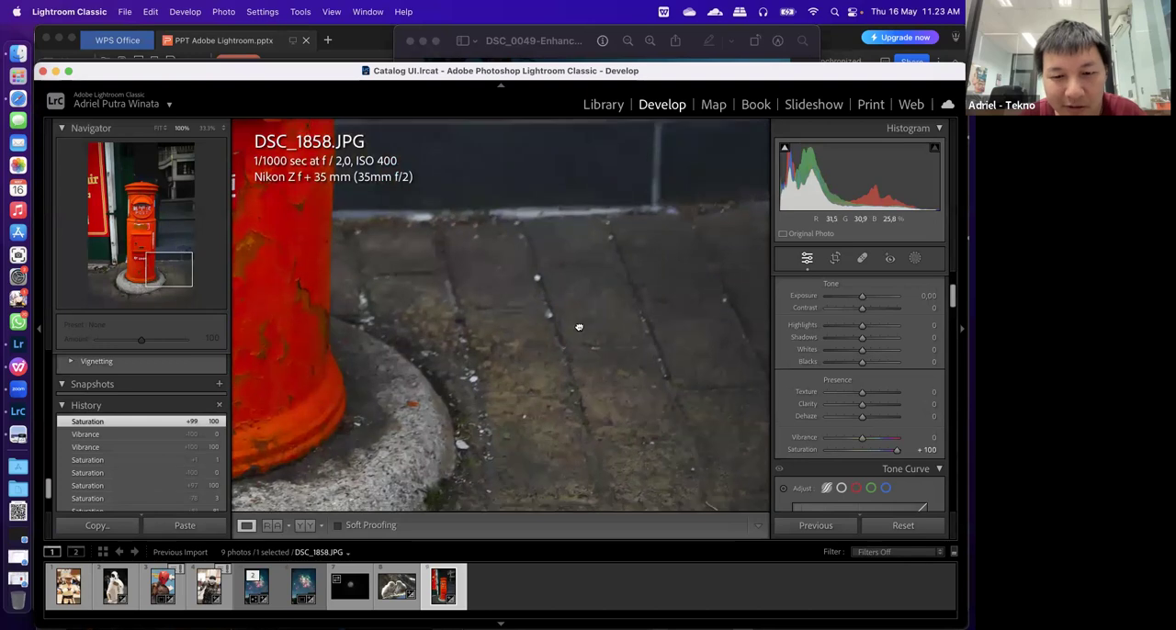
drag(579, 327, 567, 157)
drag(569, 362, 542, 537)
drag(530, 222, 502, 617)
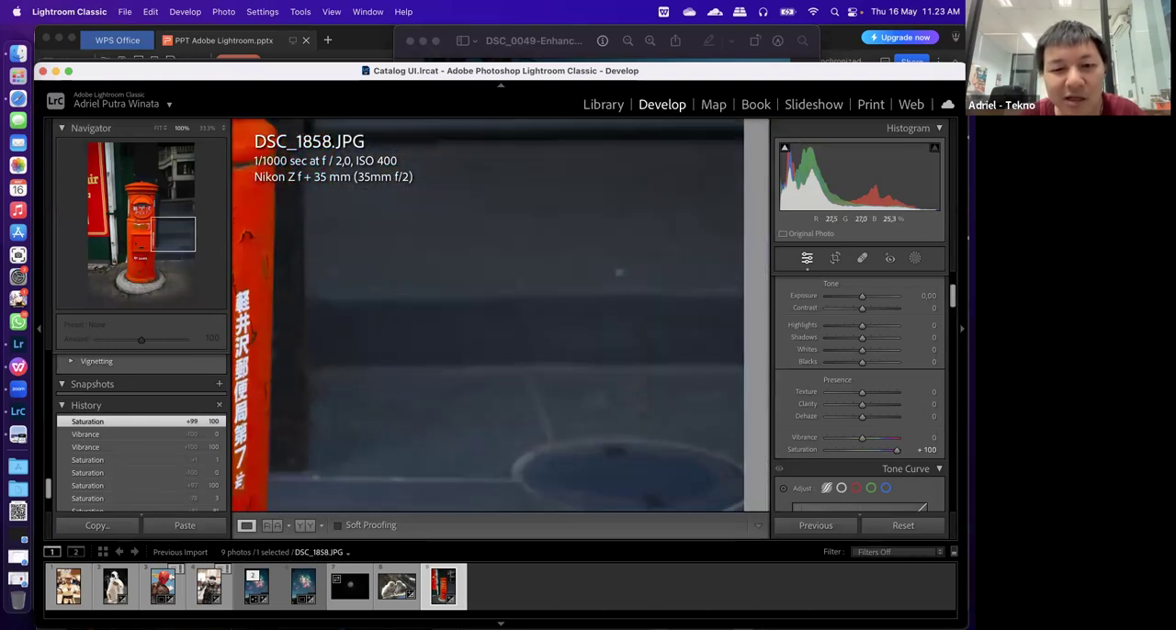
drag(518, 451, 554, 249)
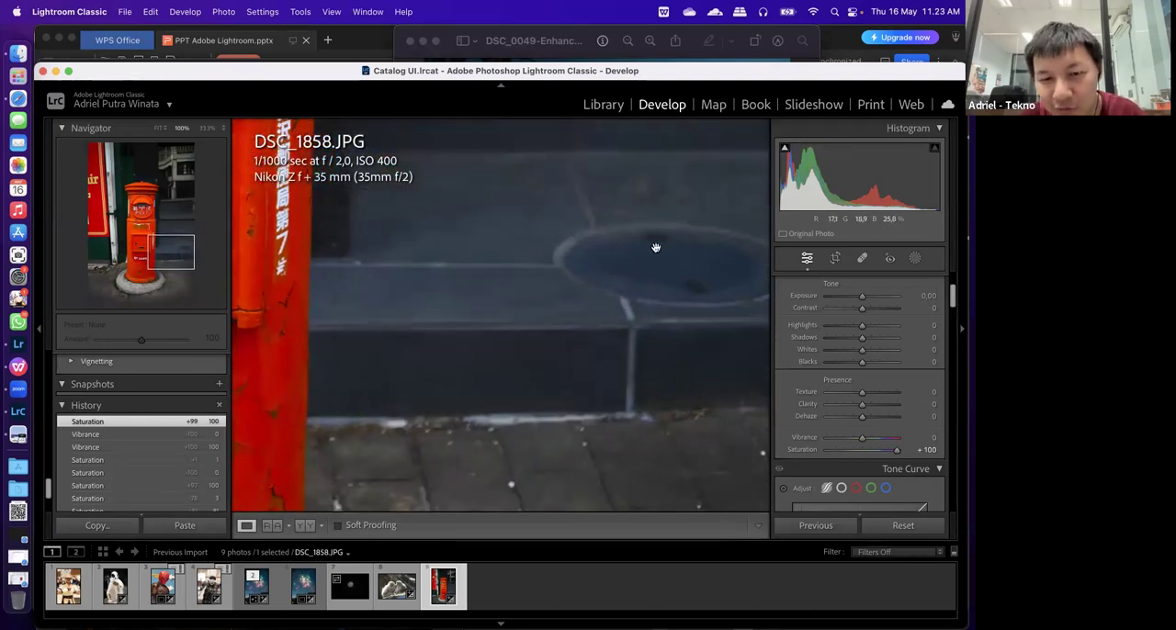
click(622, 269)
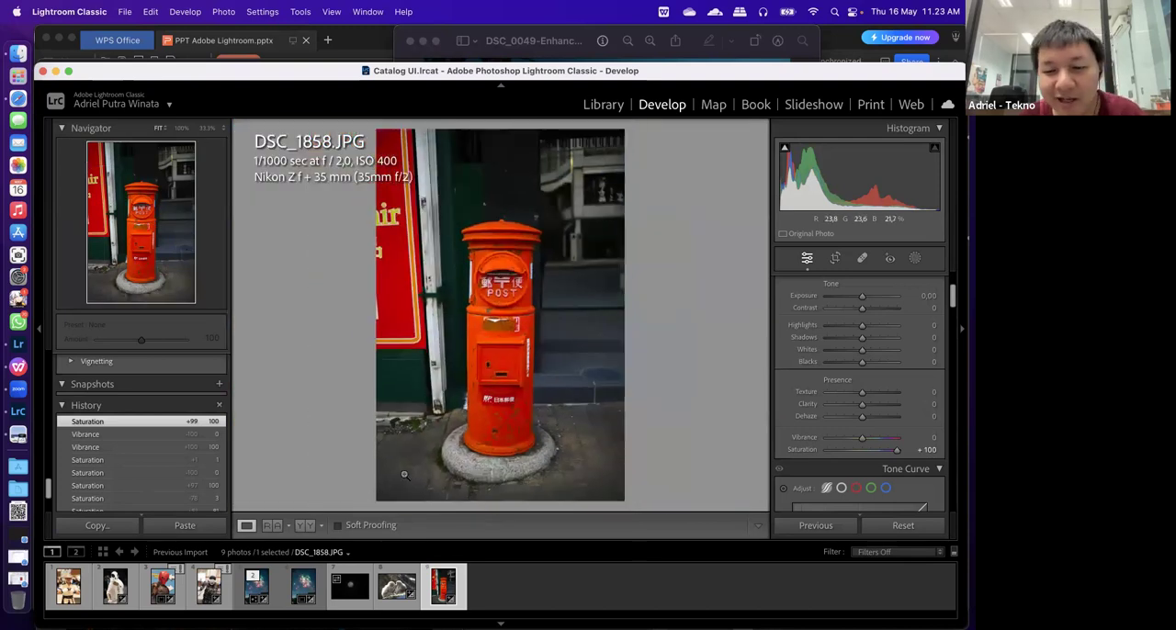
Reset the postbox photo's Saturation to 0 and set its Vibrance to 100
click(926, 449)
text(0)
key(Return)
click(930, 437)
key(Return)
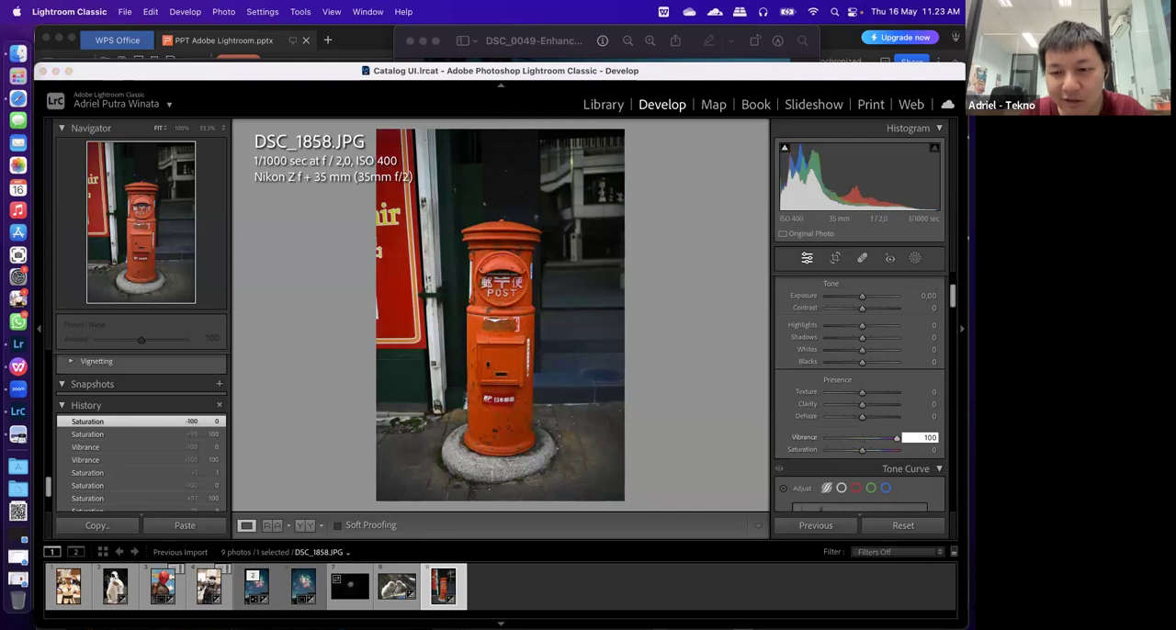
Compare the colours of the steps beside the postbox up close, and reset Vibrance to 0
click(567, 462)
drag(553, 318, 570, 370)
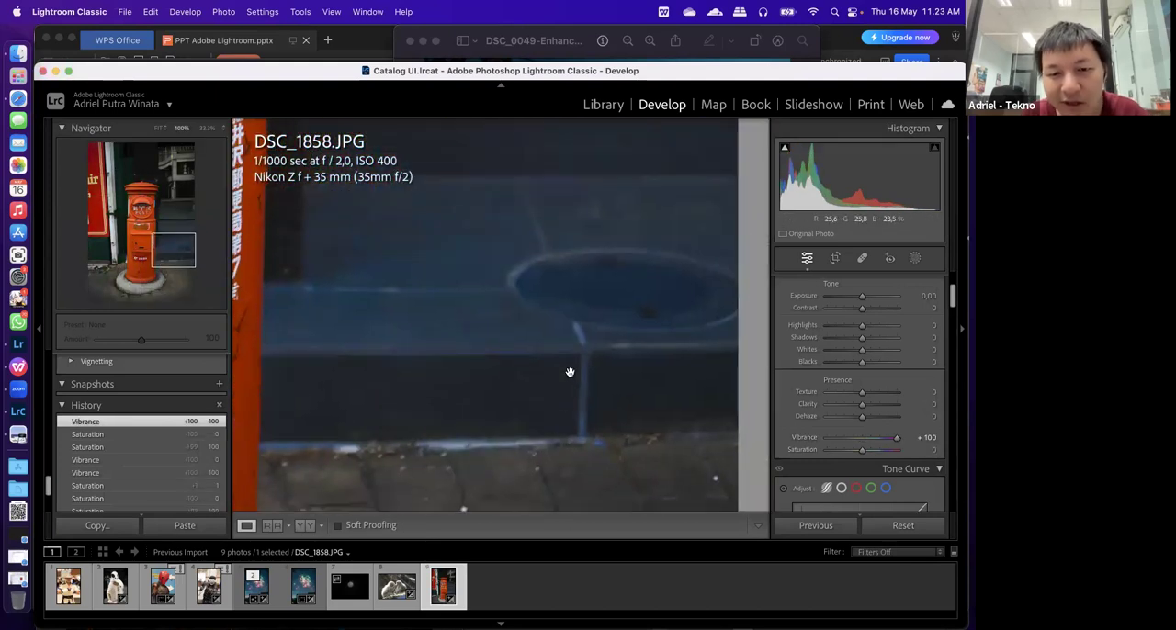
click(547, 369)
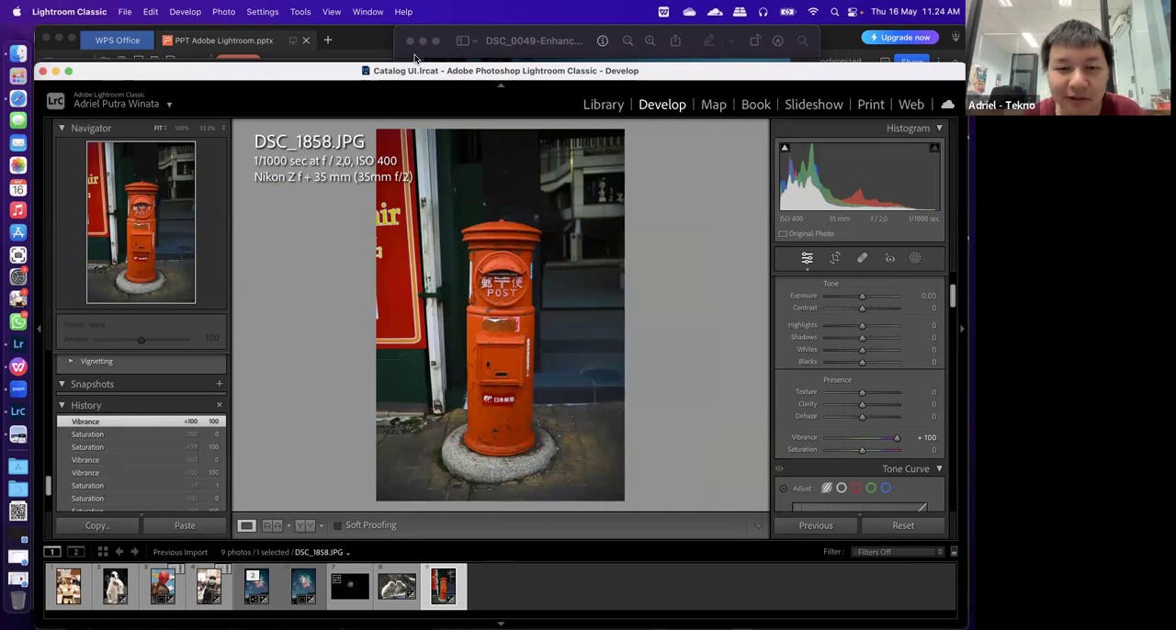
click(928, 438)
text(0)
key(Return)
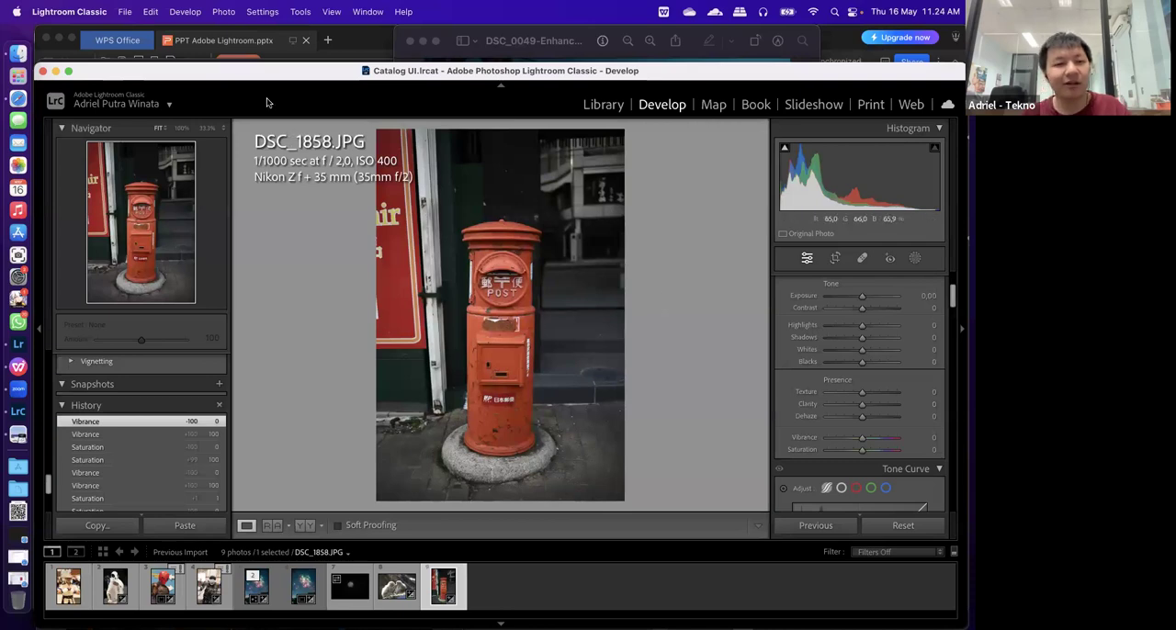
Switch to Lightroom and view the Info of the monkey photo DSC_1812.JPG
drag(250, 71, 250, 68)
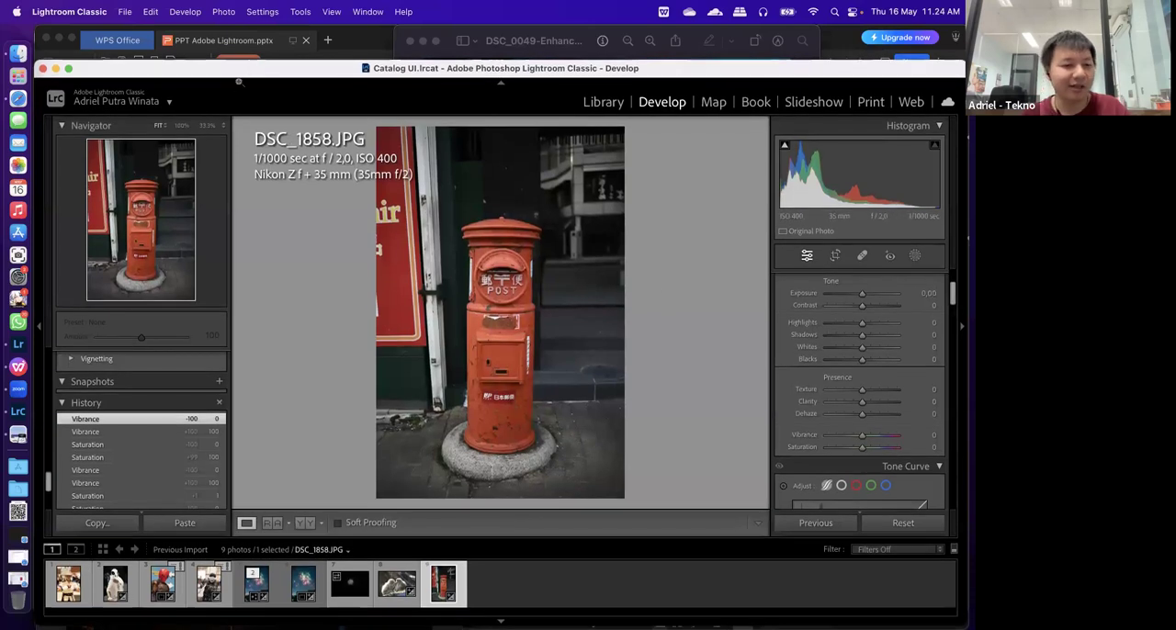
click(32, 345)
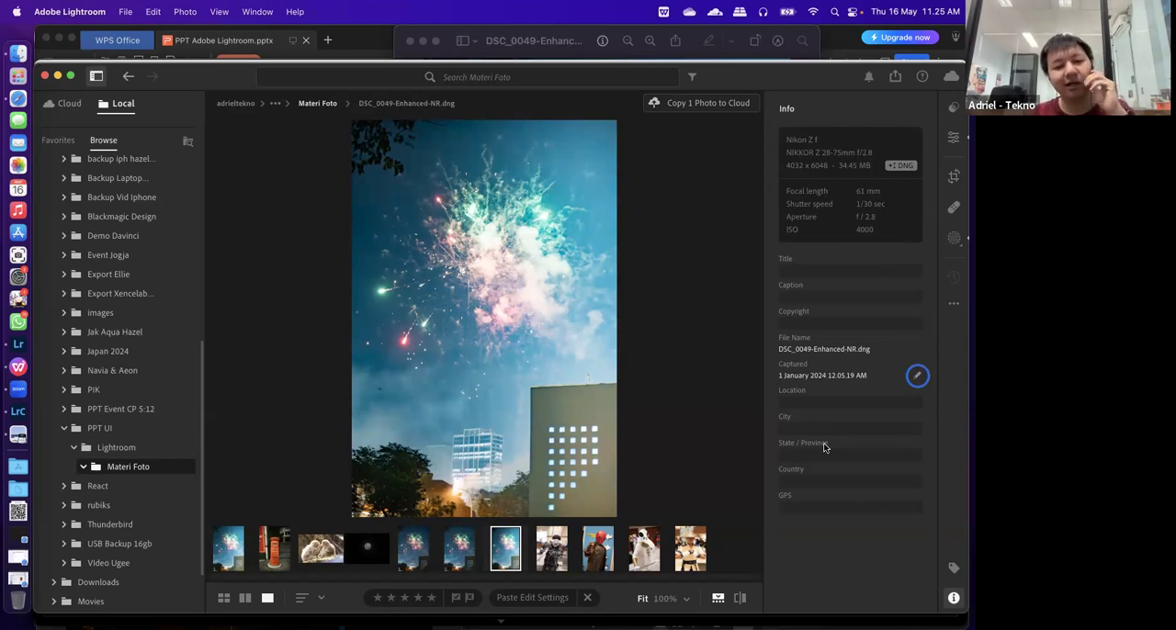
click(318, 549)
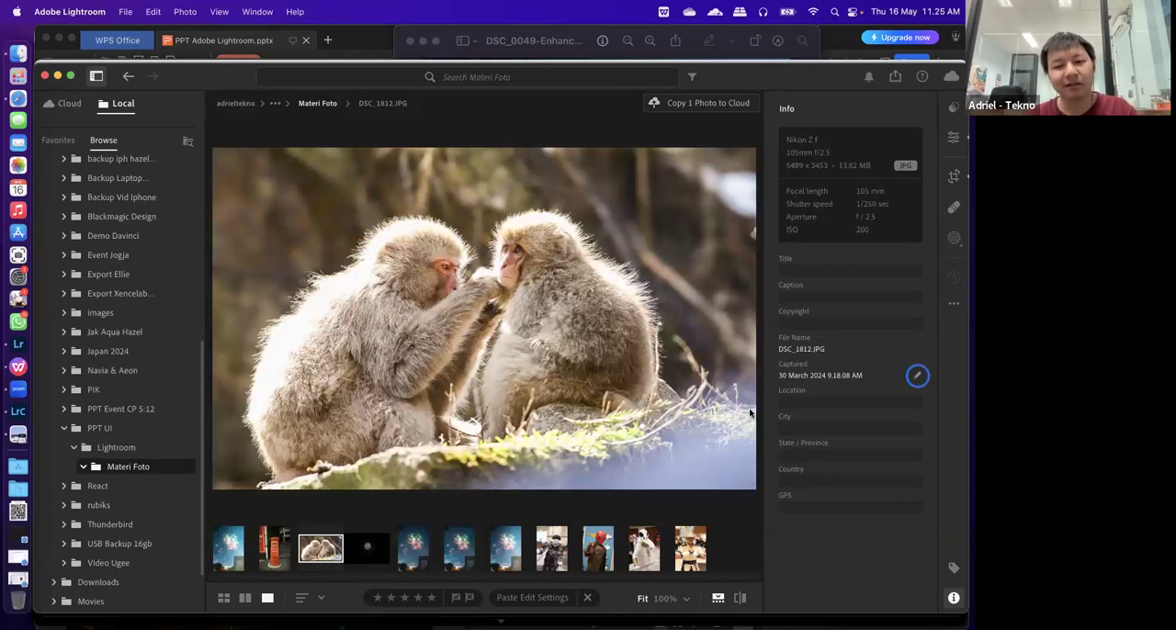
Switch to the Materi Foto folder in Finder and select DSC_0049.jpg
click(18, 52)
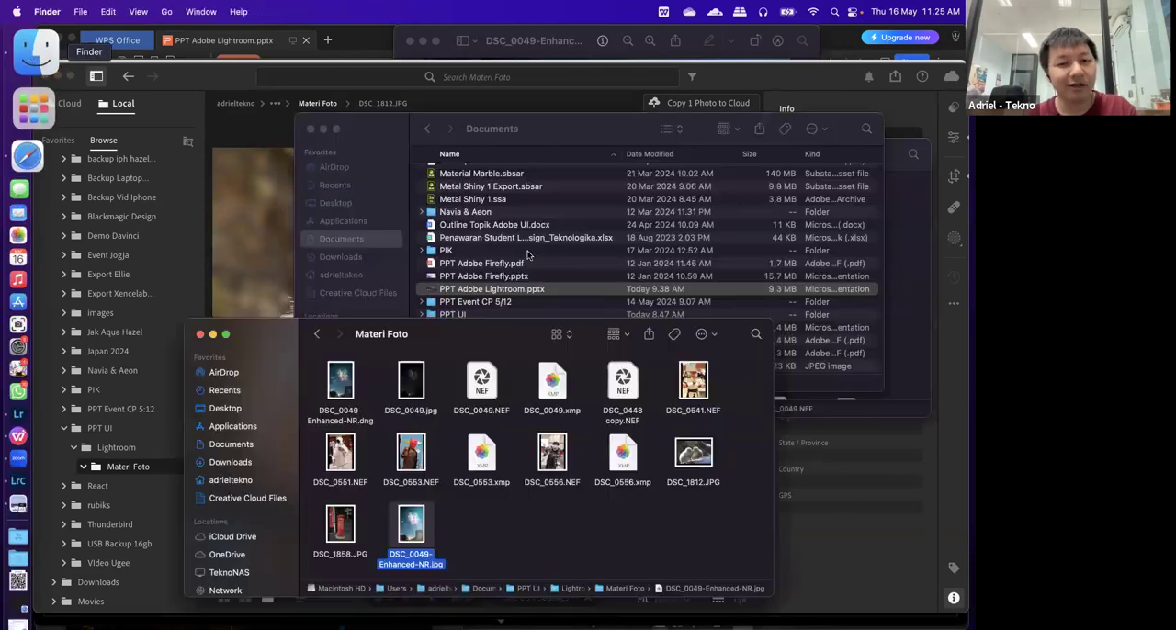
drag(470, 330, 348, 165)
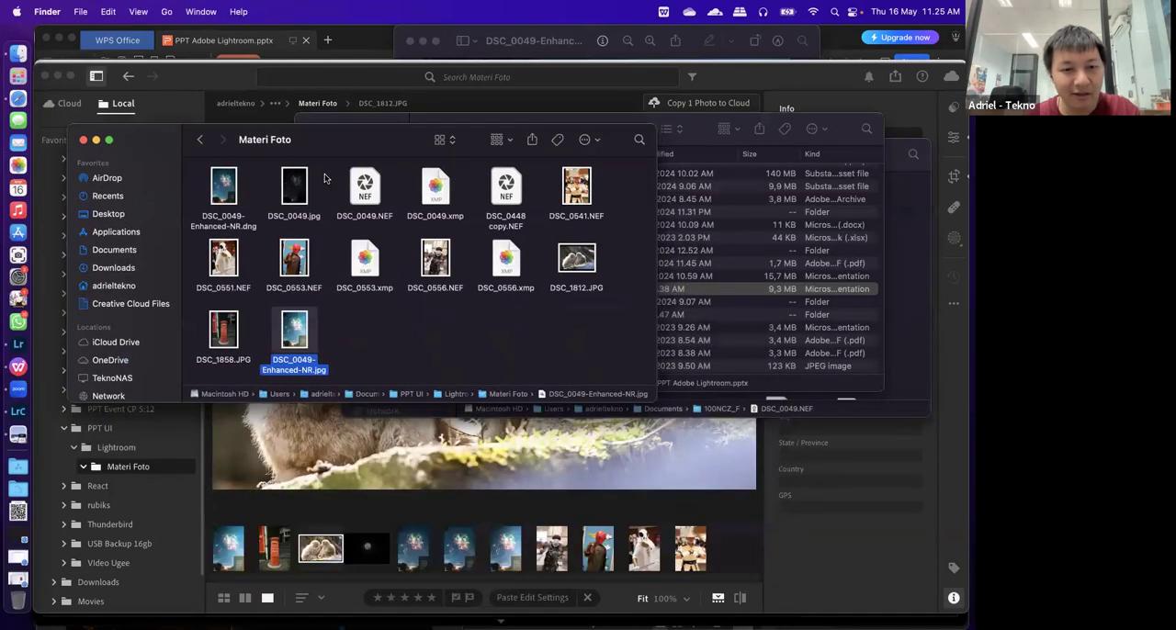
click(269, 251)
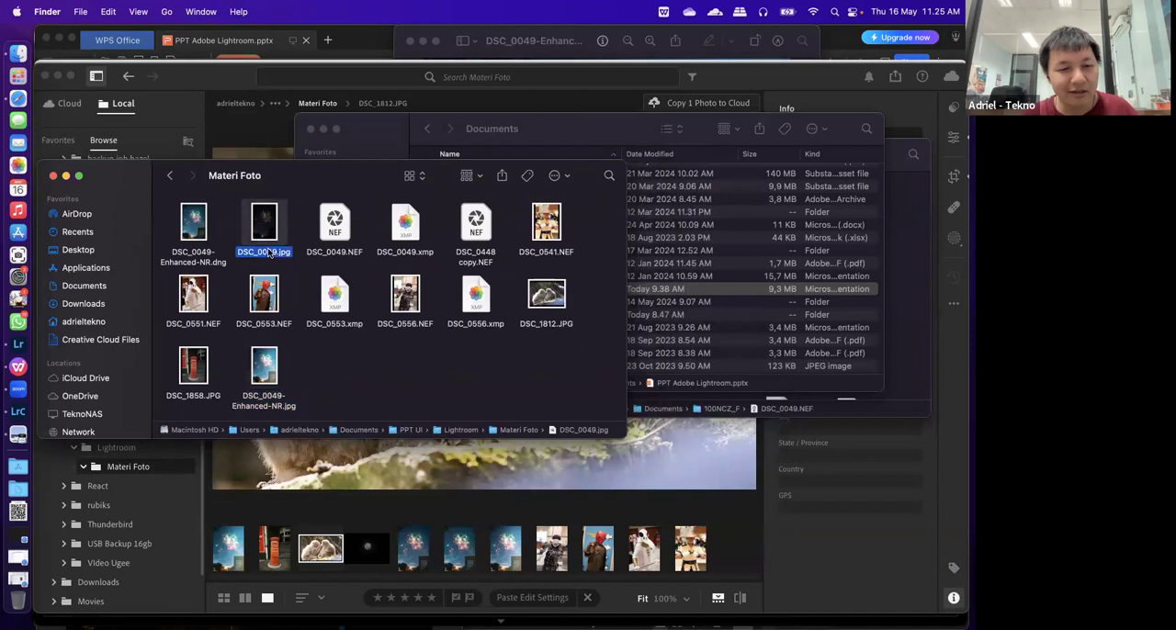
right_click(270, 250)
click(311, 292)
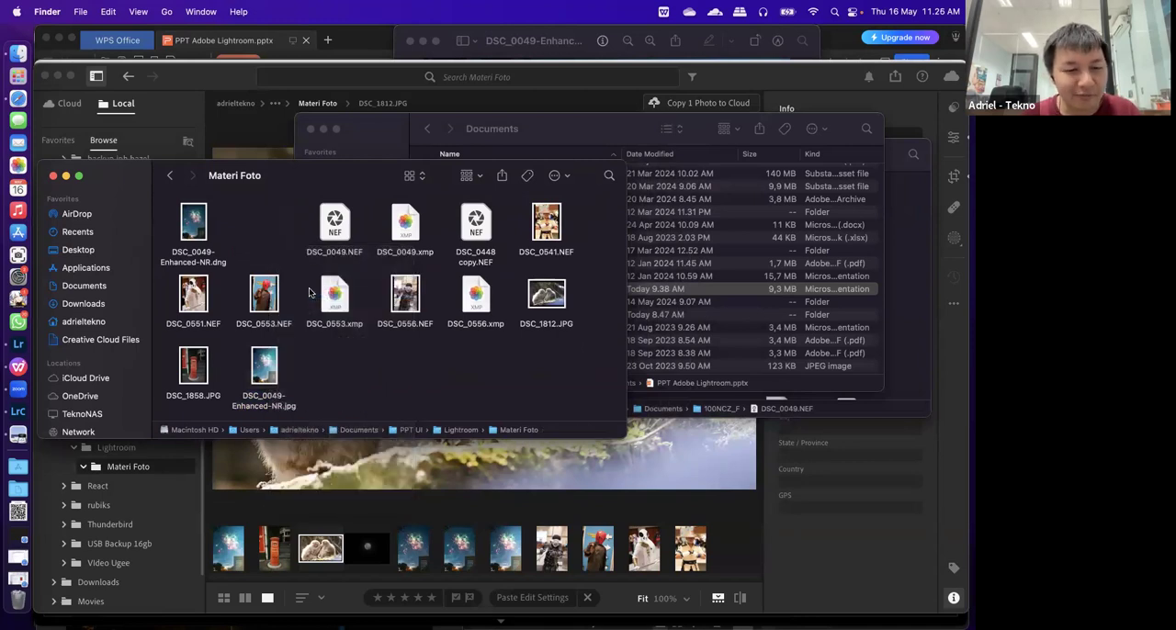
key(super+z)
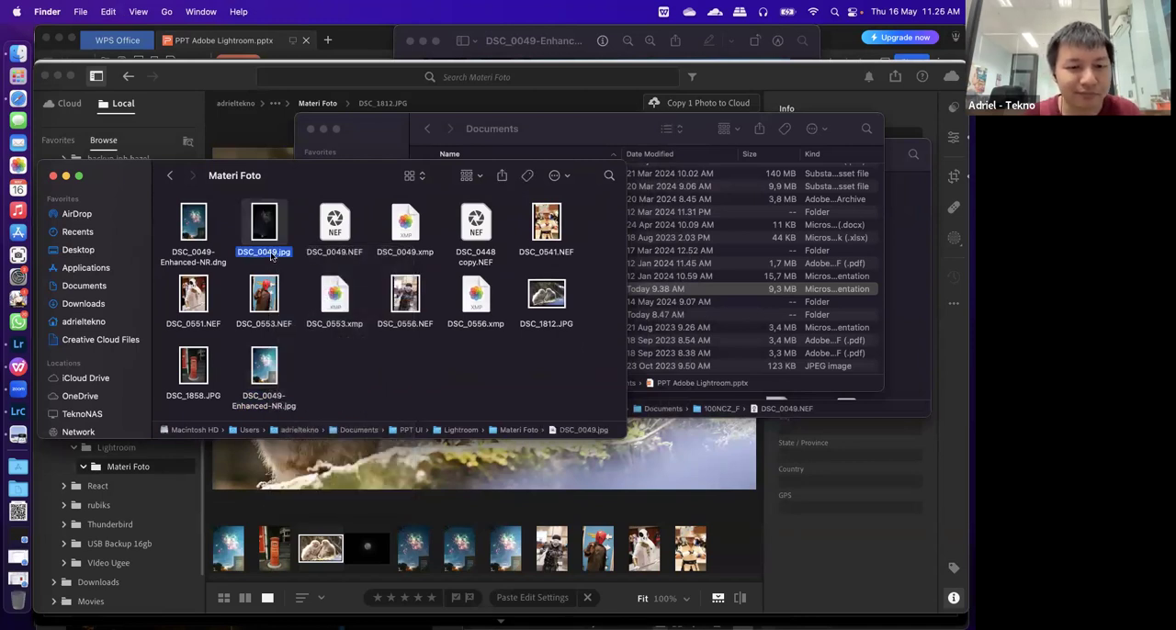
Bring up the file info of DSC_0049.jpg and review its size, dimensions and camera details
right_click(274, 259)
key(Escape)
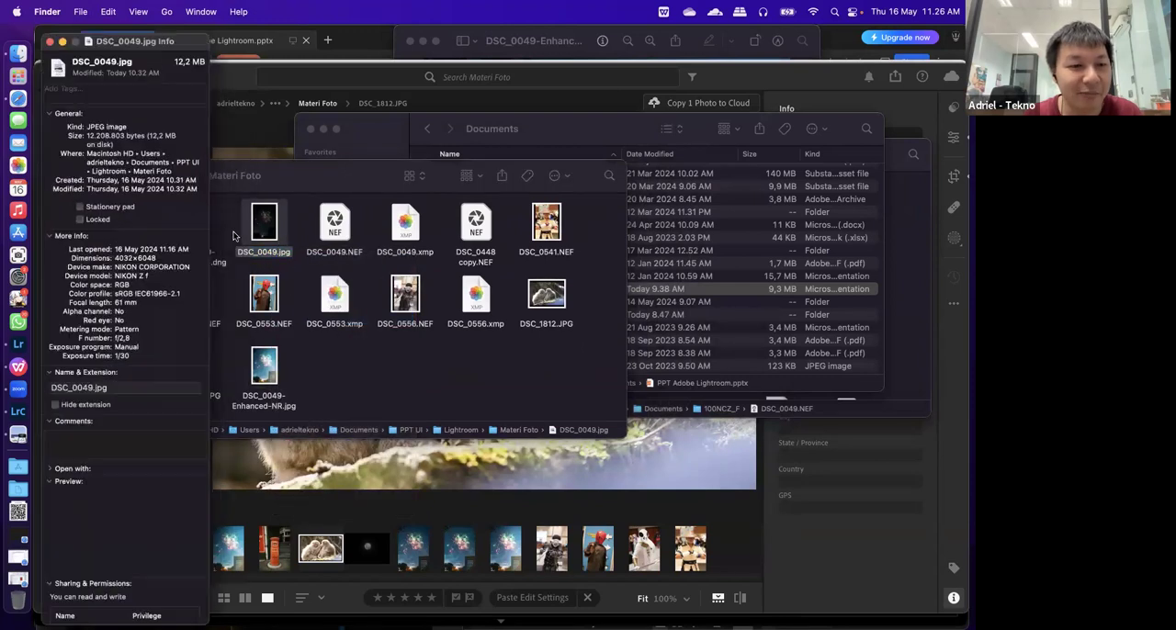
drag(148, 135, 168, 134)
click(178, 151)
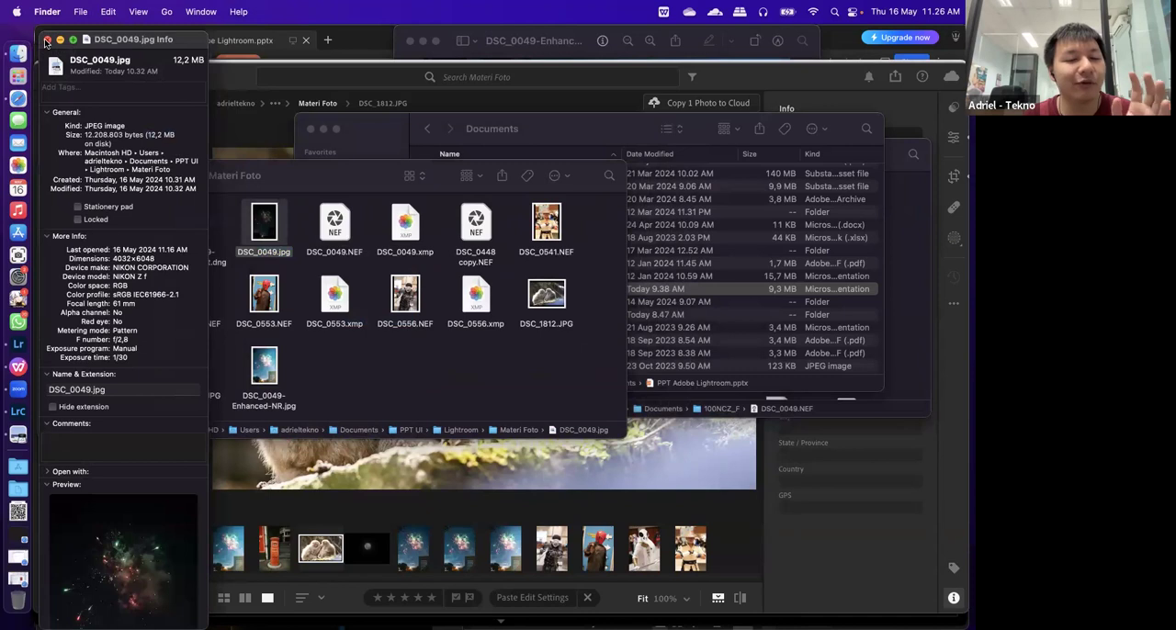
Bring up the file info of DSC_0049.NEF in place of the JPG's and review its kind, size and camera details
click(46, 41)
click(333, 241)
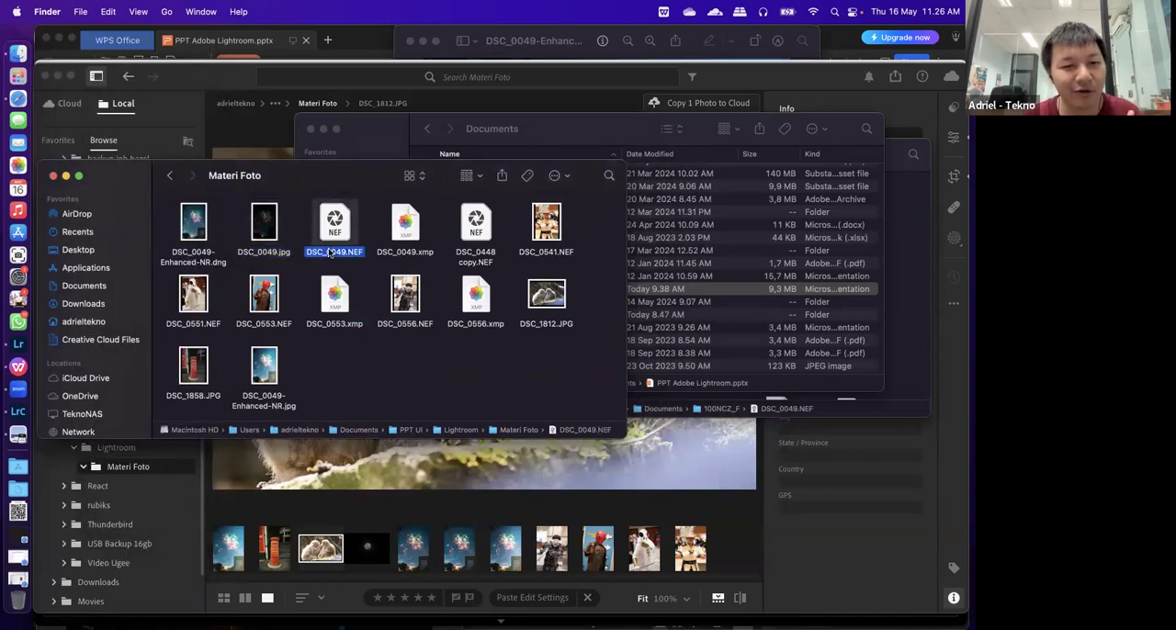
right_click(331, 255)
click(358, 314)
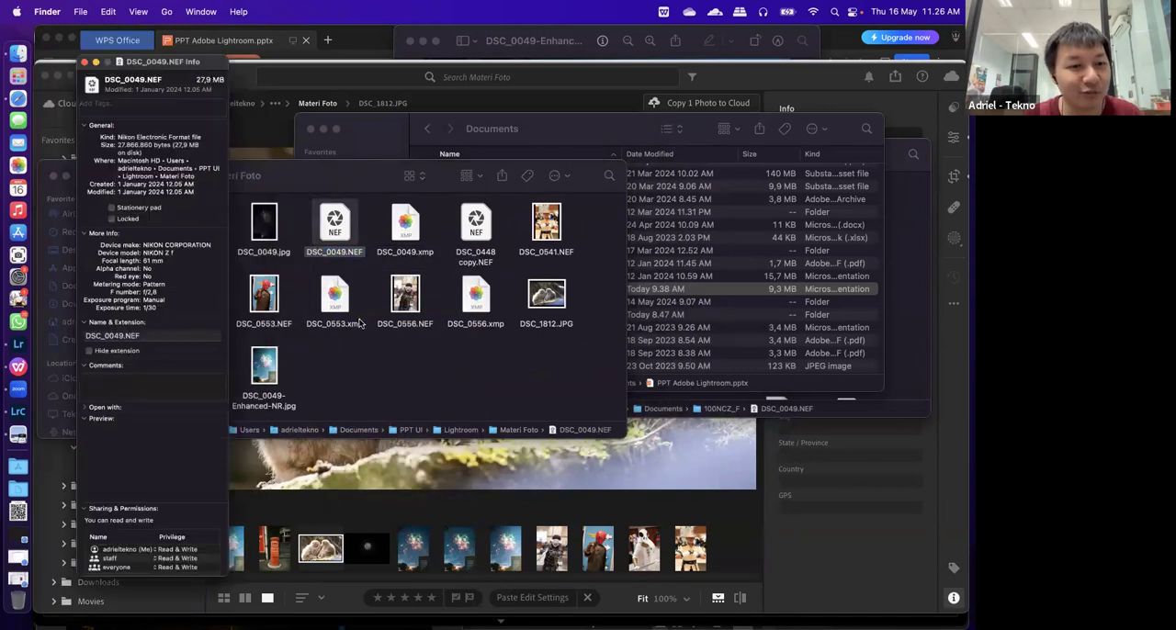
drag(148, 135, 187, 138)
click(175, 139)
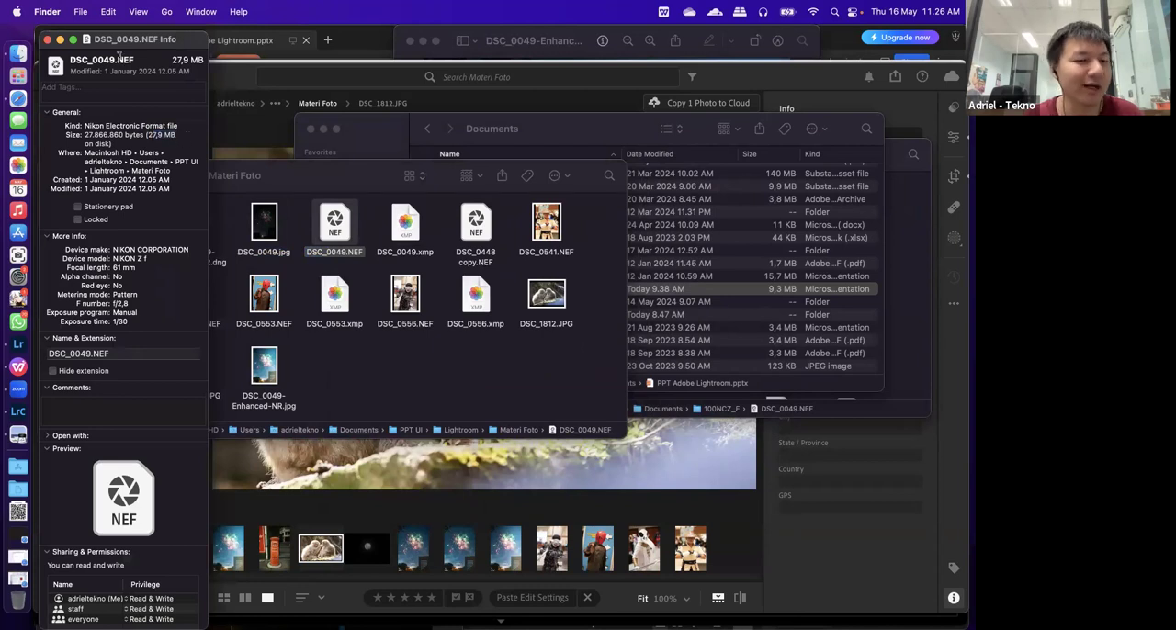
click(48, 40)
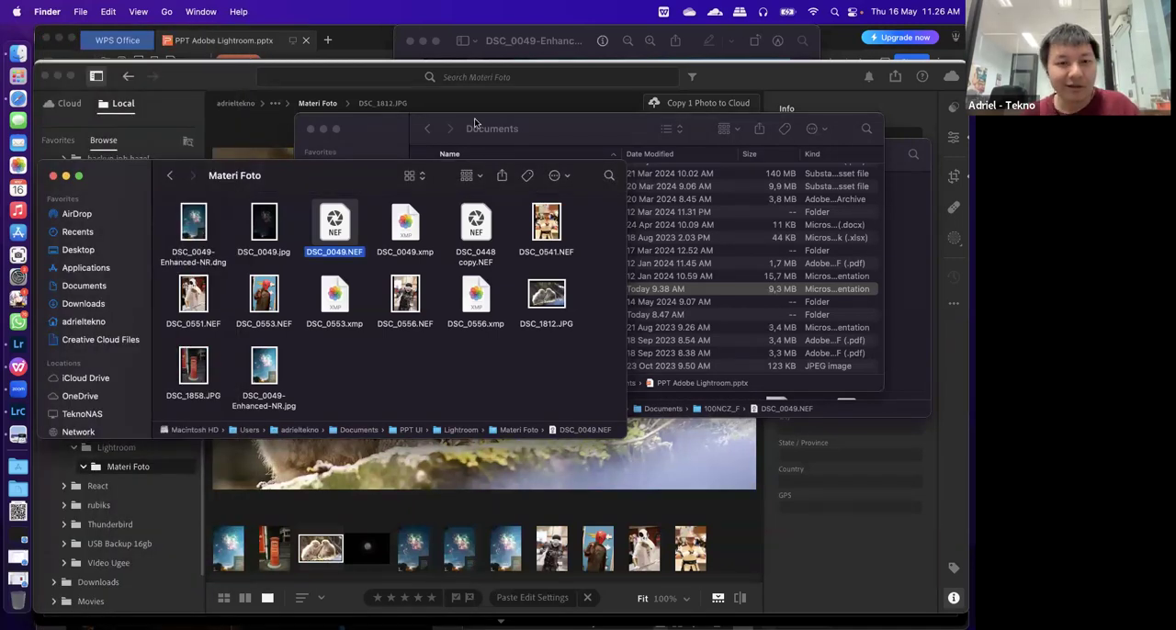
Switch to Lightroom, view the monkey photo beside the moon photo, and show the monkey photo's original in single view
click(739, 80)
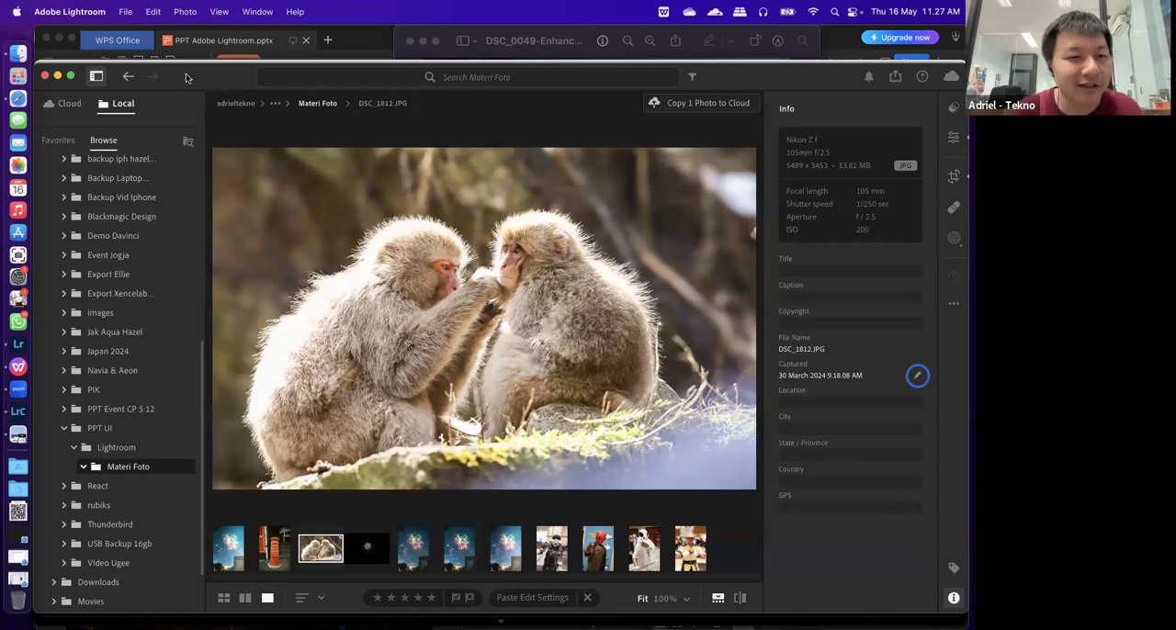
click(244, 598)
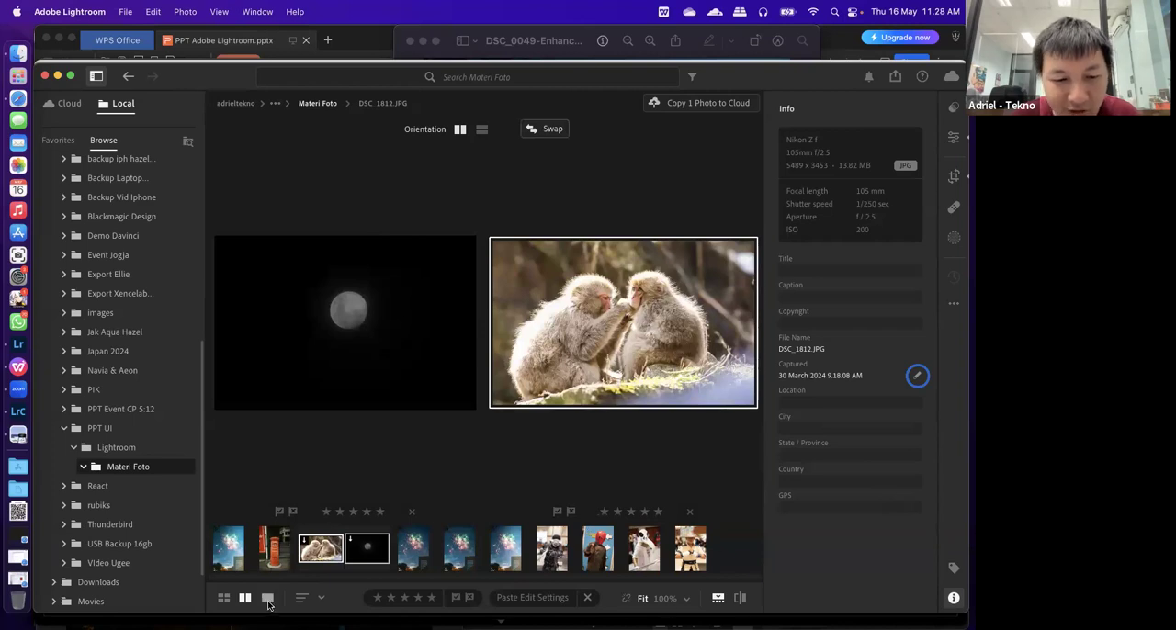
click(740, 598)
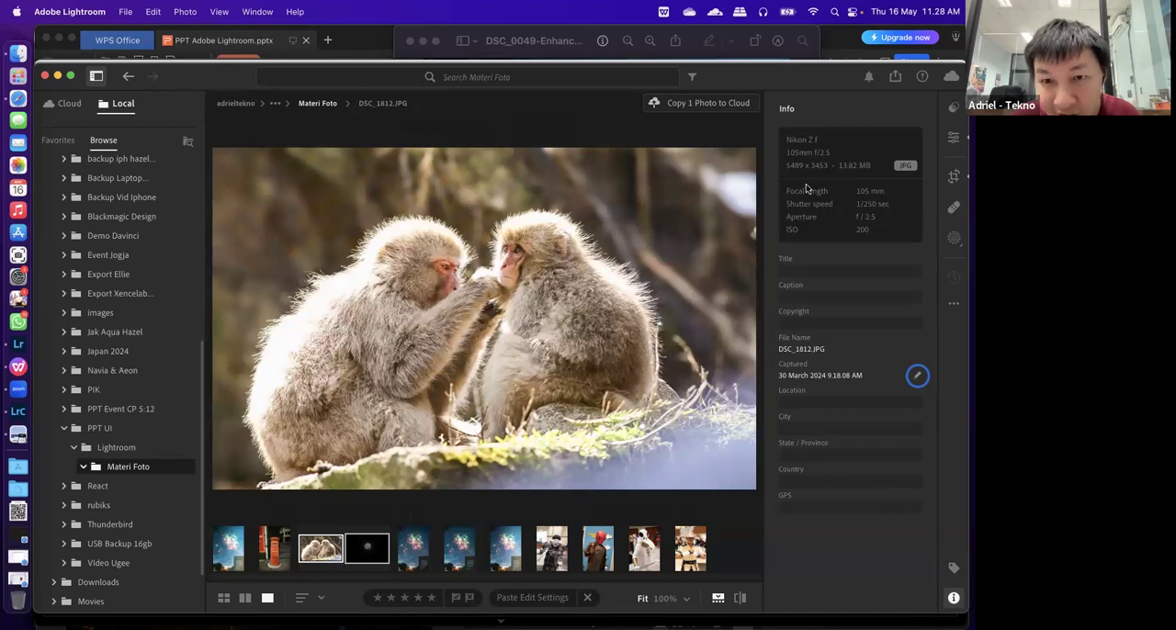
click(742, 598)
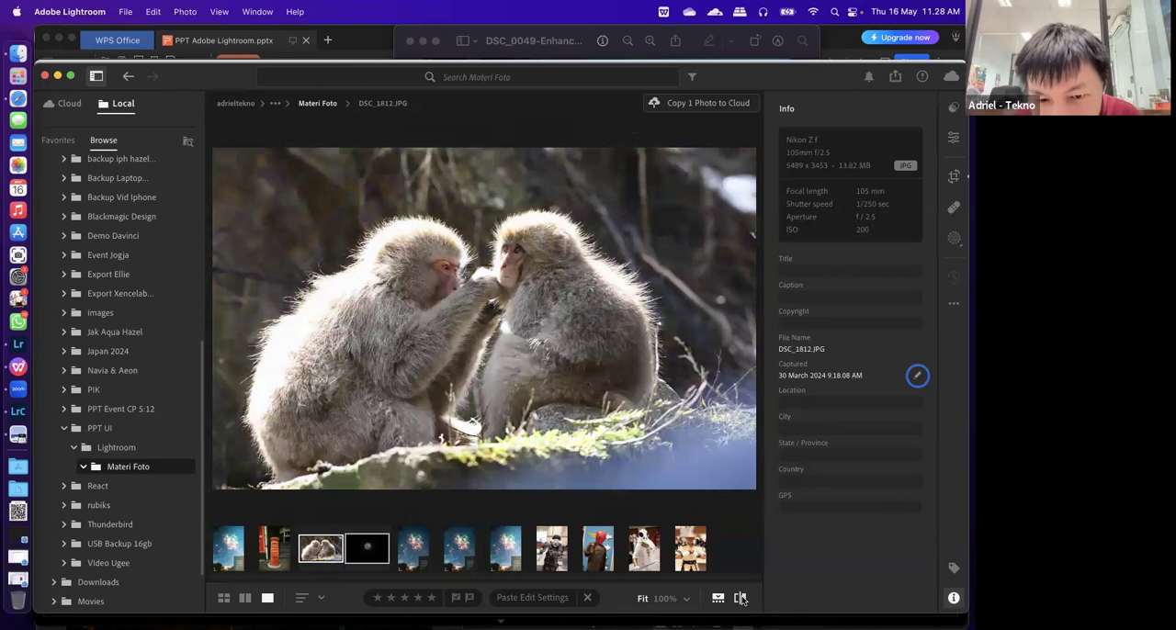
click(703, 143)
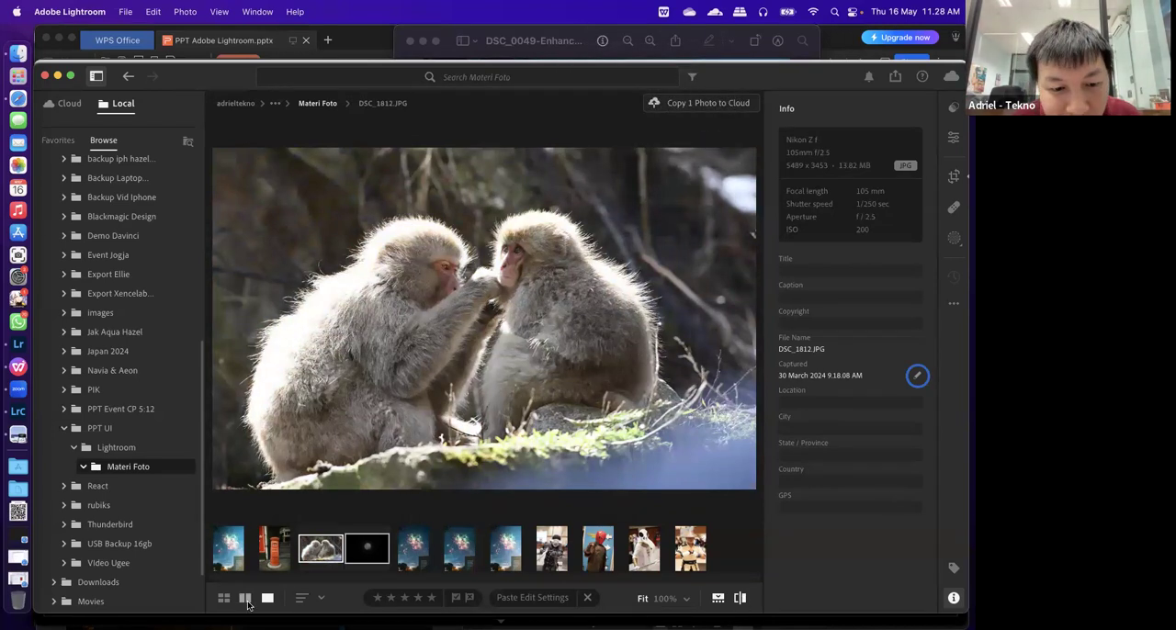
Return to the side-by-side compare view, toggle the filmstrip off and on, and look over the sort order options
click(245, 598)
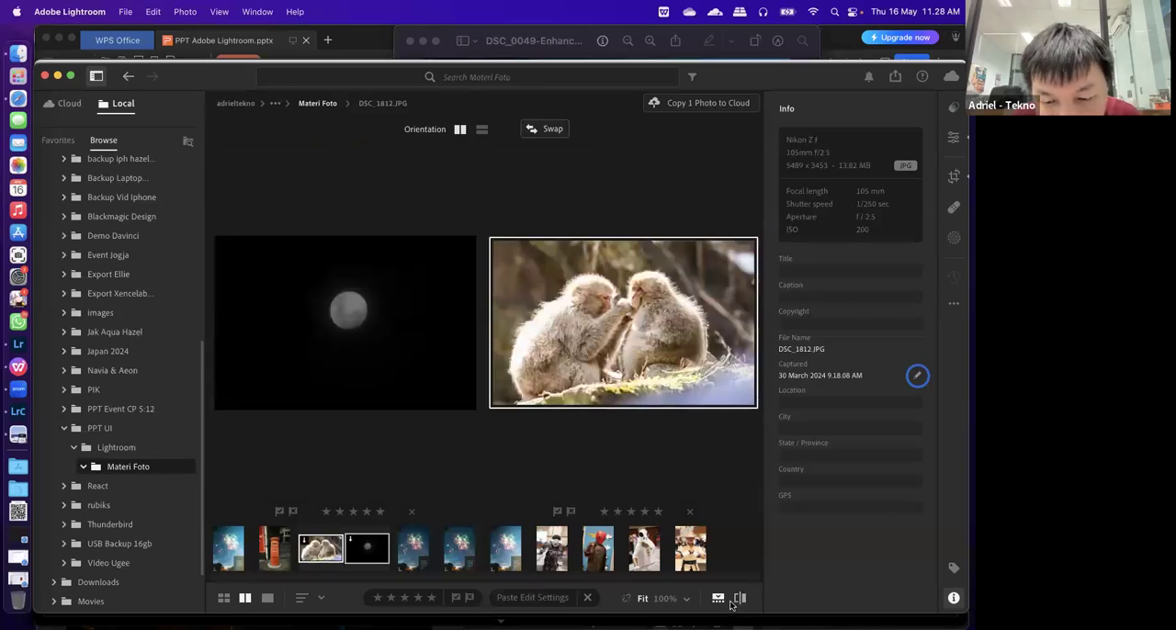
click(719, 598)
click(720, 598)
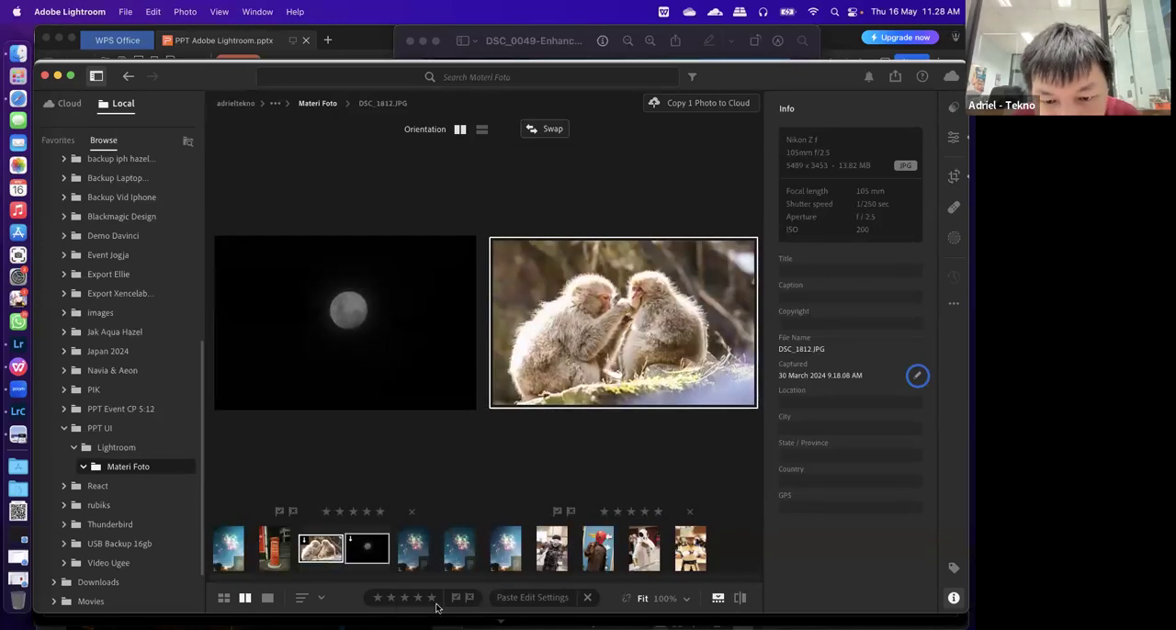
click(319, 599)
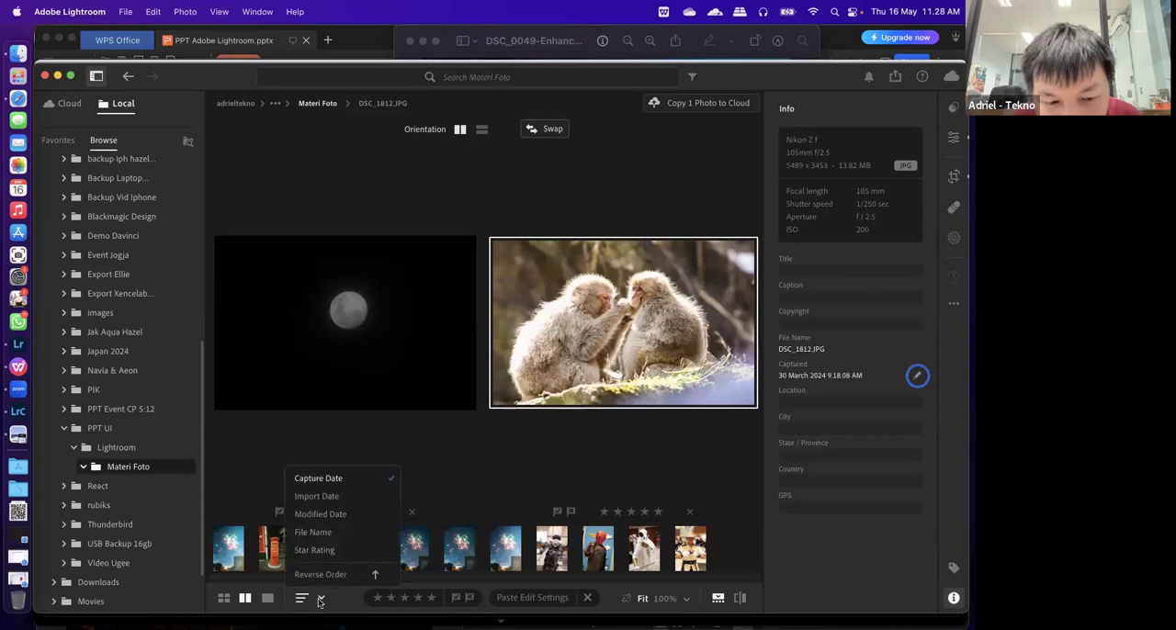
click(320, 599)
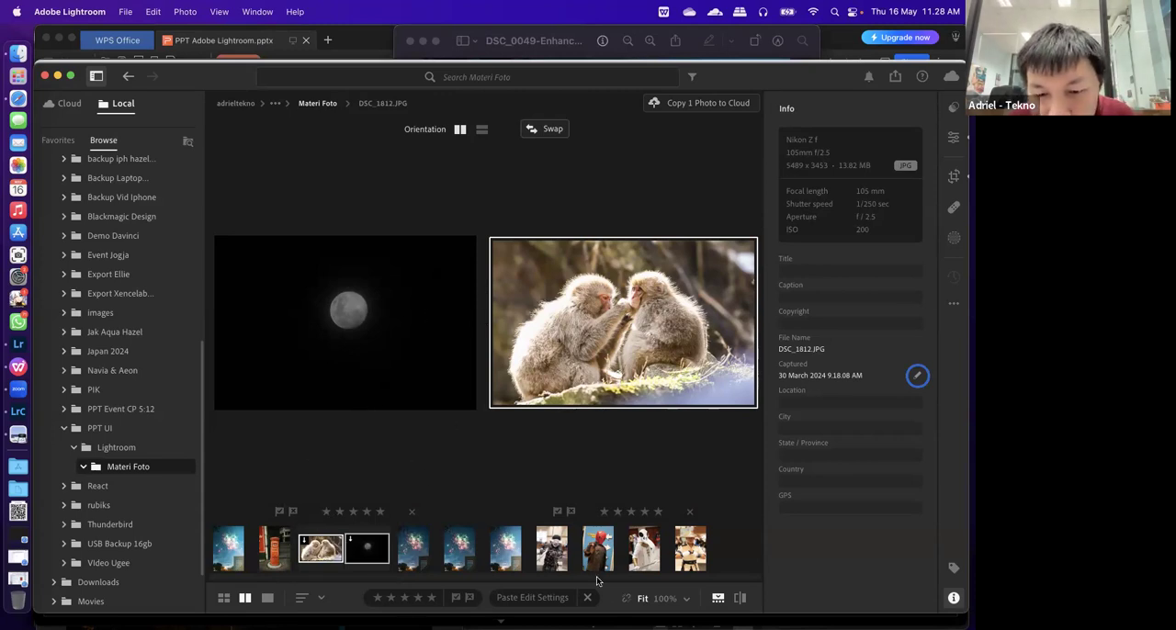
Show the monkey photo's original in the compare view, and return to its edited version in single view
click(740, 599)
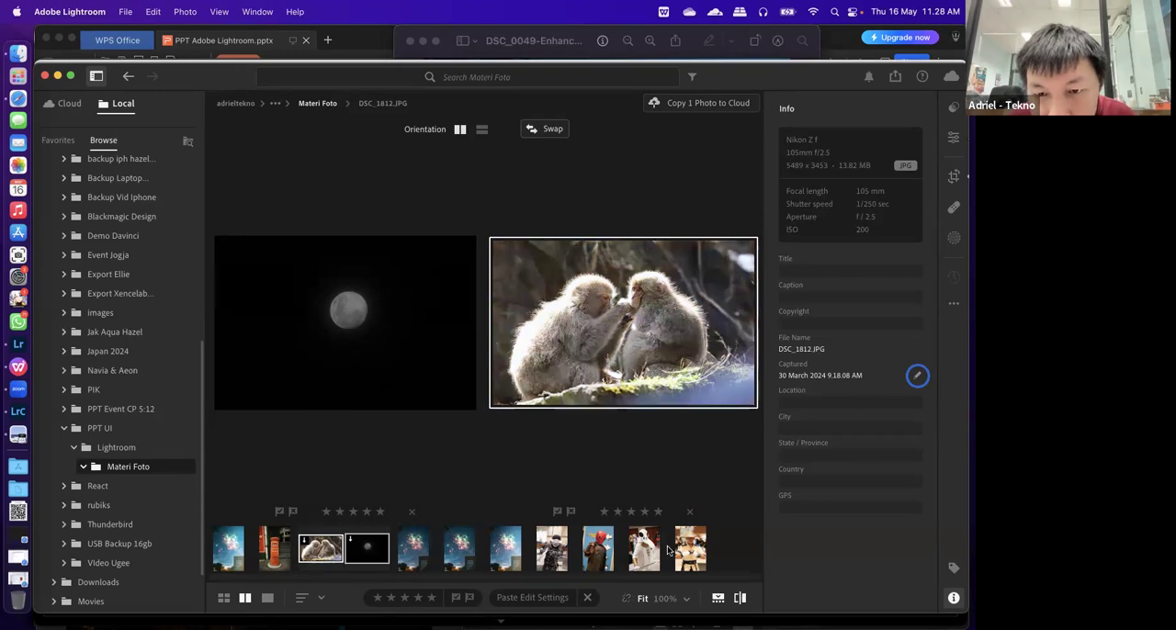
right_click(418, 376)
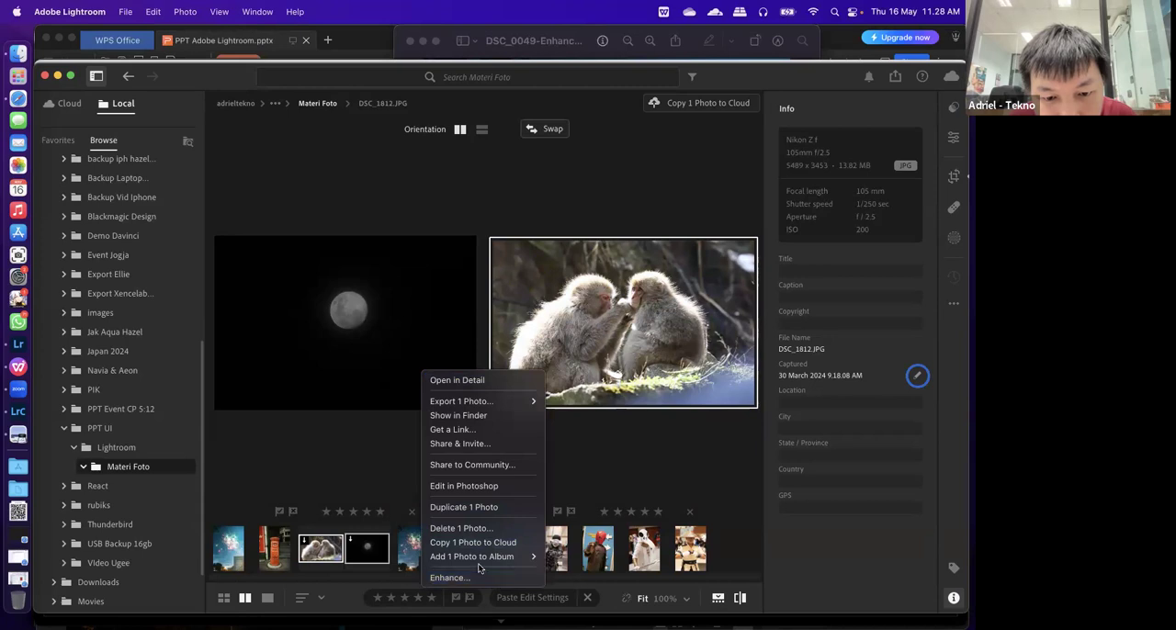
click(321, 602)
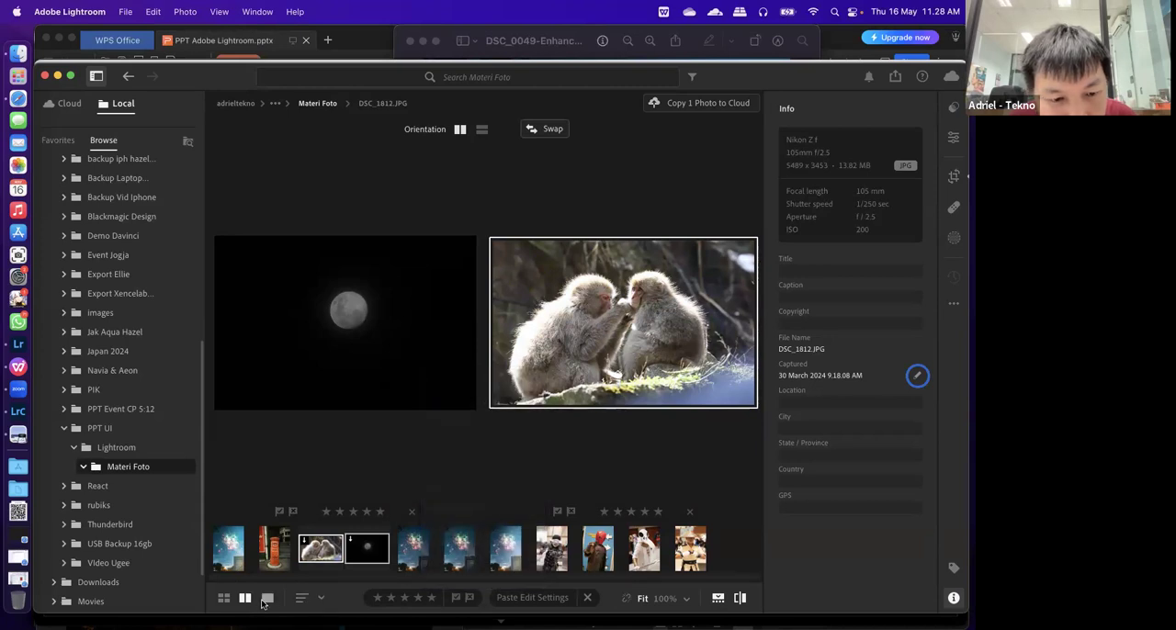
click(267, 598)
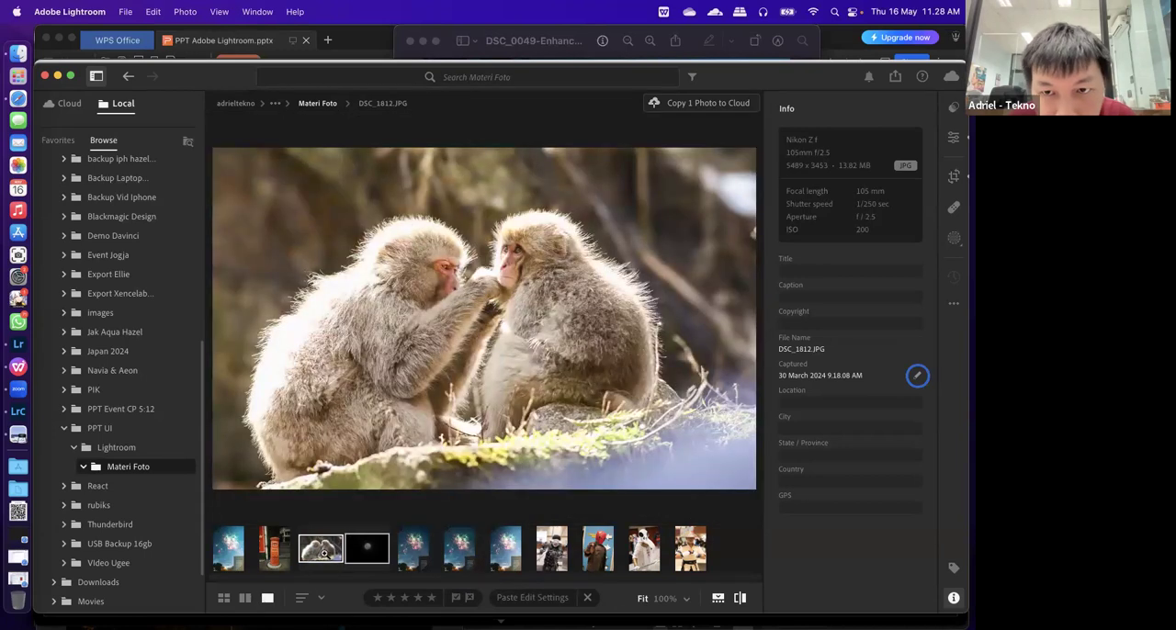
right_click(580, 435)
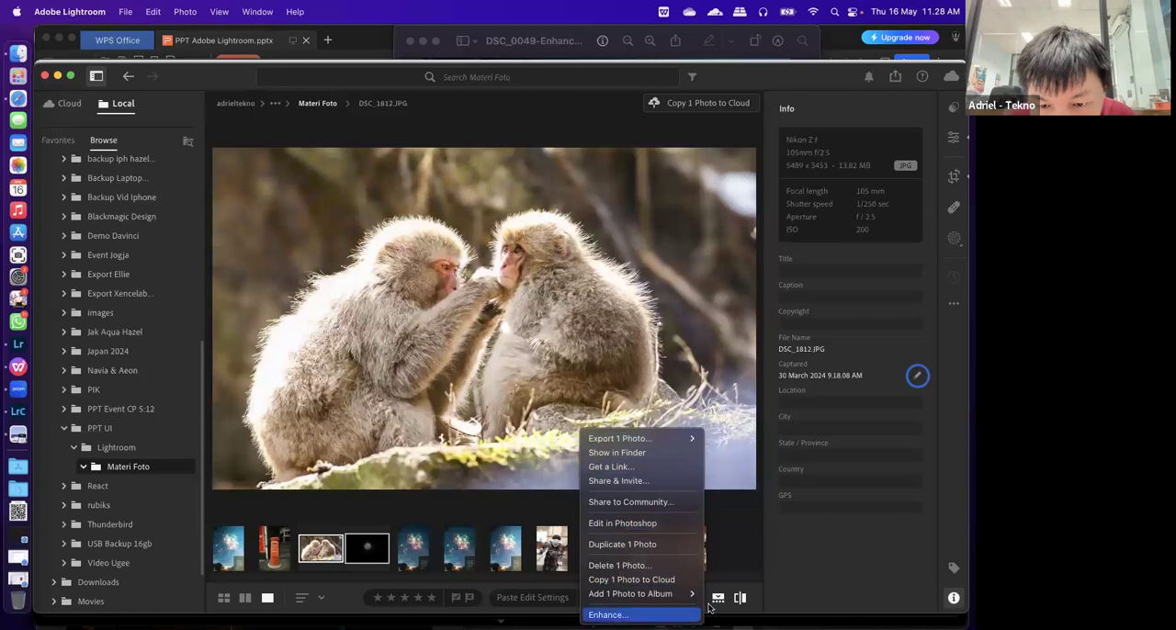
click(743, 599)
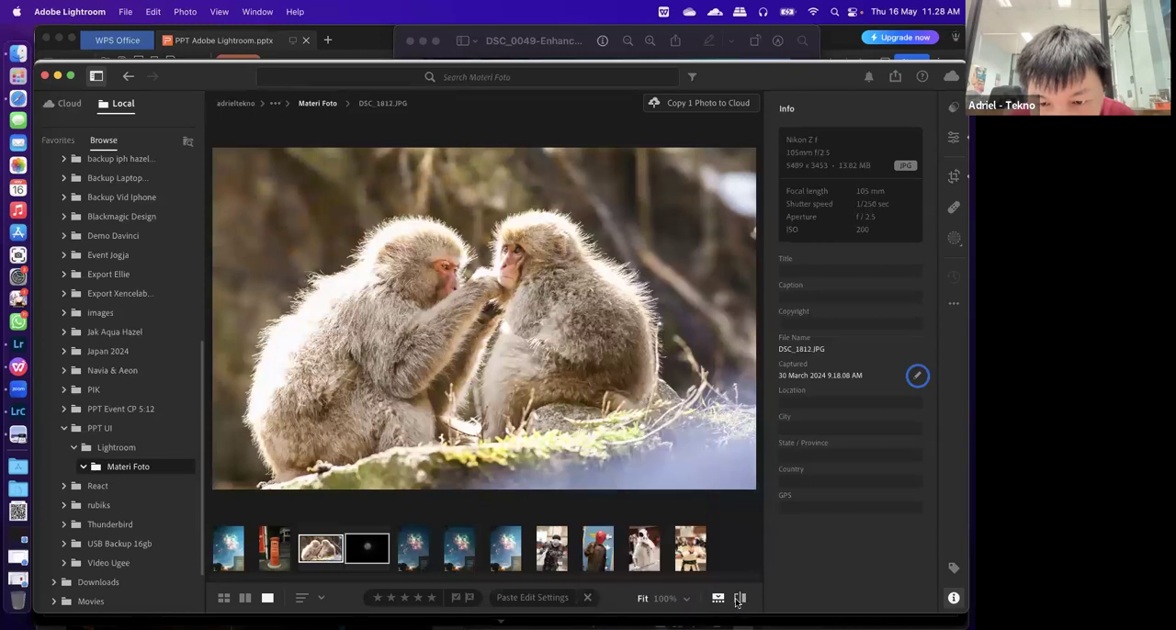
drag(739, 599, 740, 599)
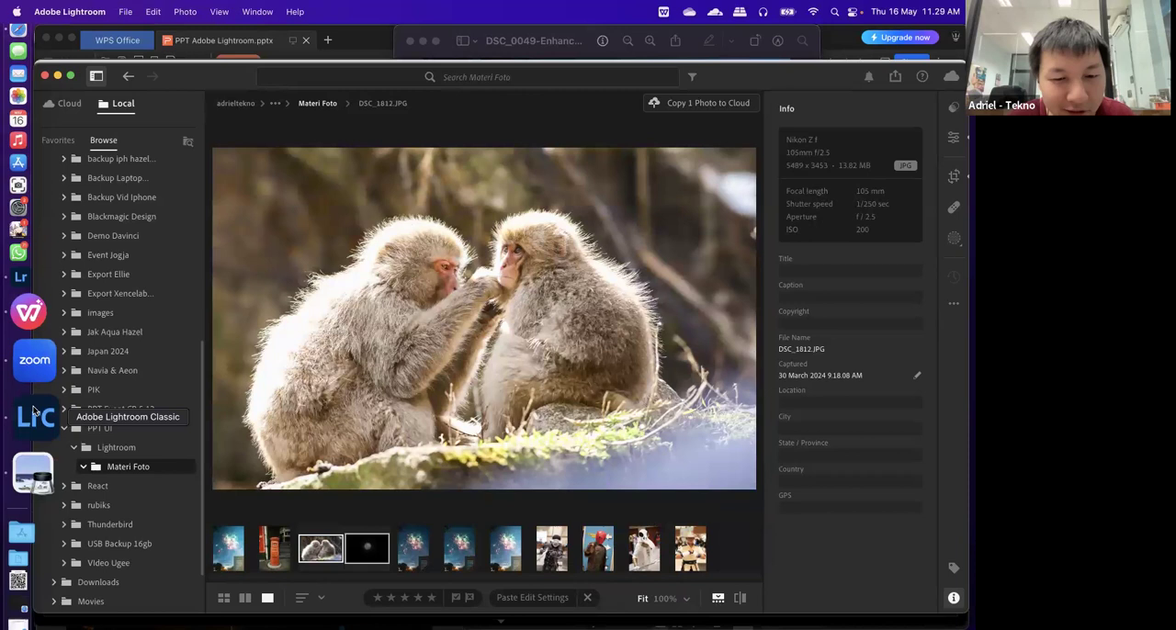
Switch to Lightroom Classic and show the postbox photo DSC_1858.JPG in the Before/After comparison view
click(35, 416)
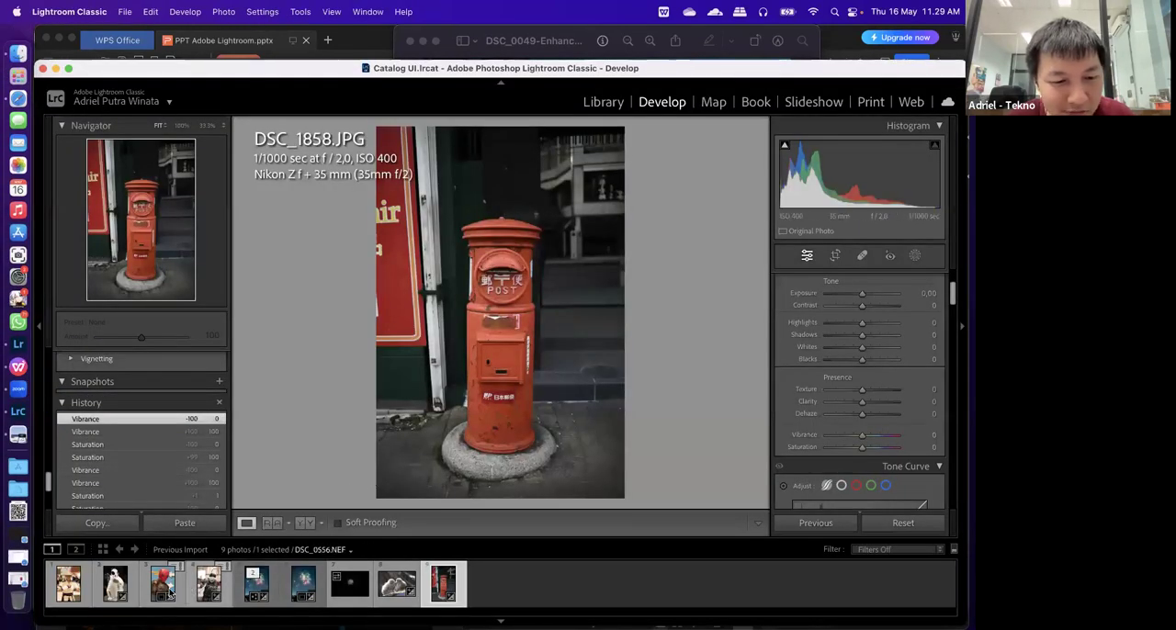
scroll(104, 443, down, 5)
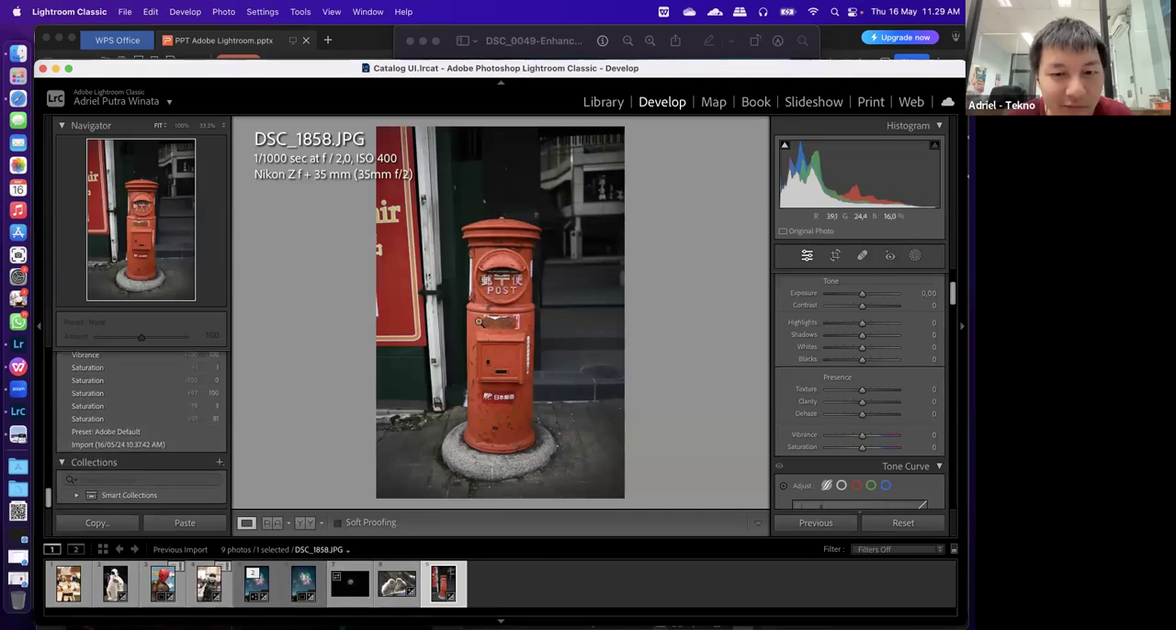
click(307, 523)
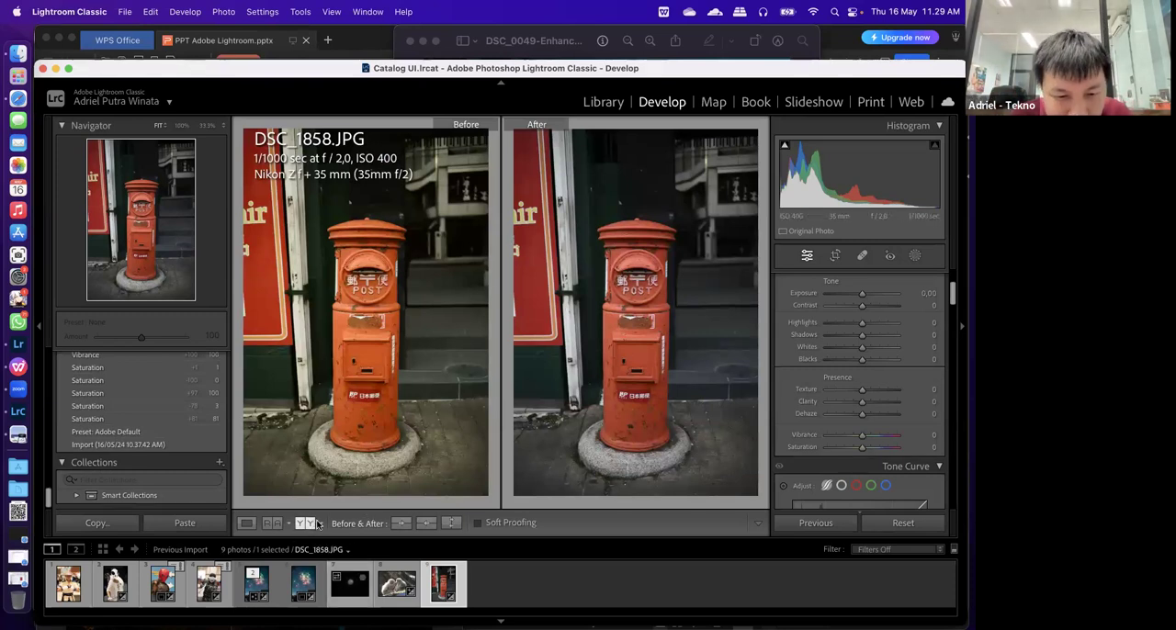
Try copying the Before settings onto the After version of the postbox photo, and undo the copy
click(402, 525)
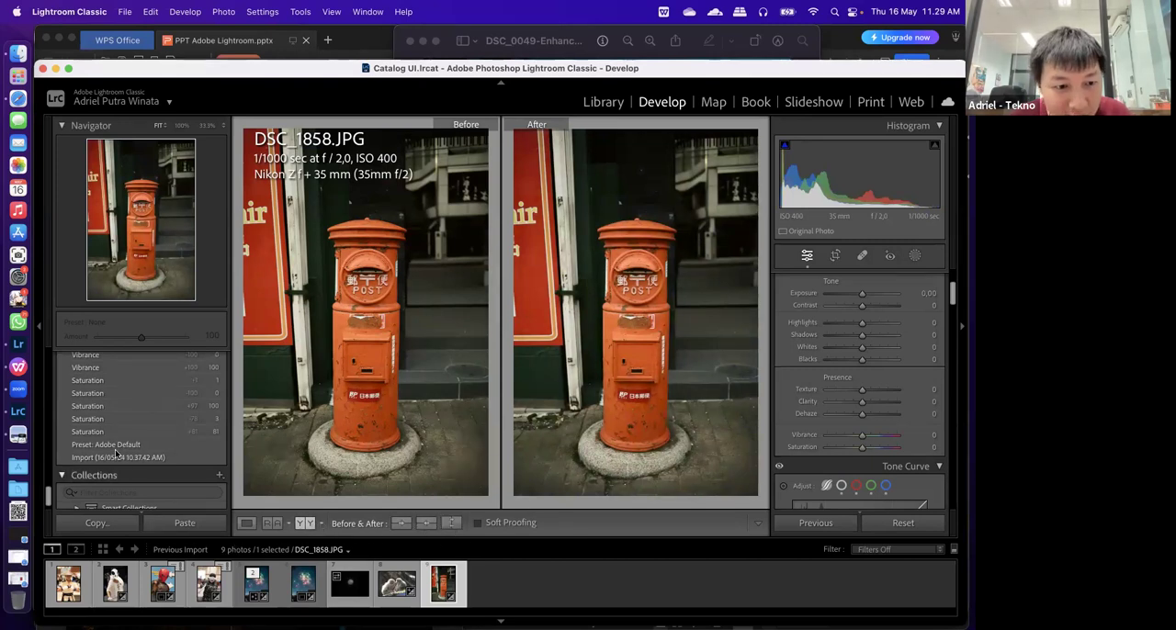
key(super+z)
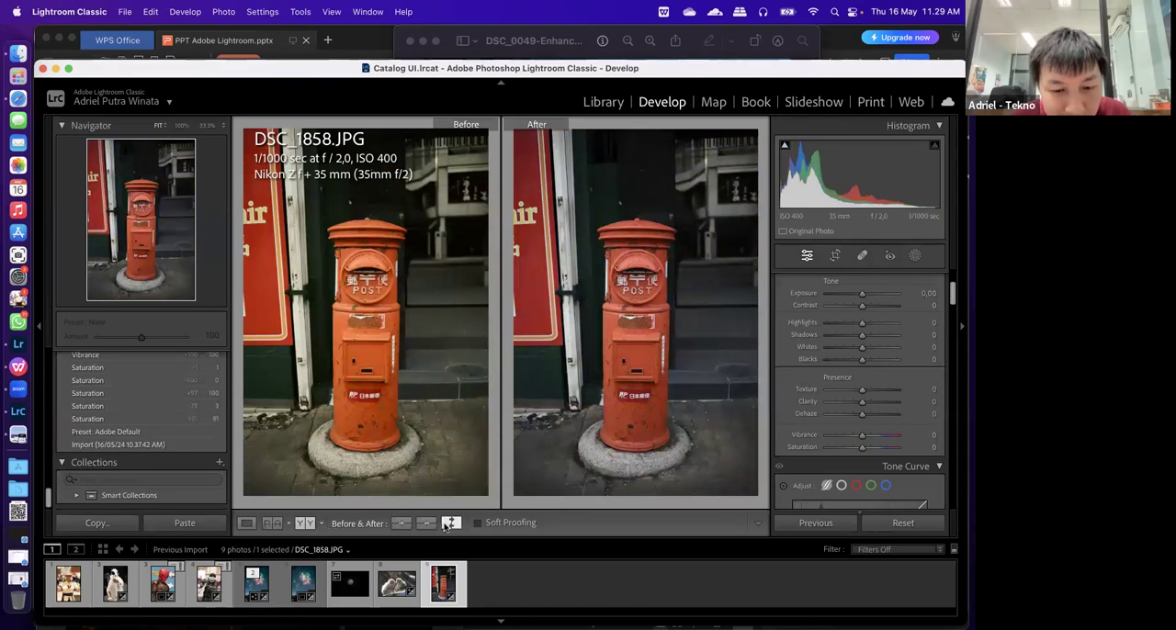
Compare the postbox photo in the Left/Right Split, Top/Bottom and Top/Bottom Split layouts, and return to Before/After Left/Right
click(319, 524)
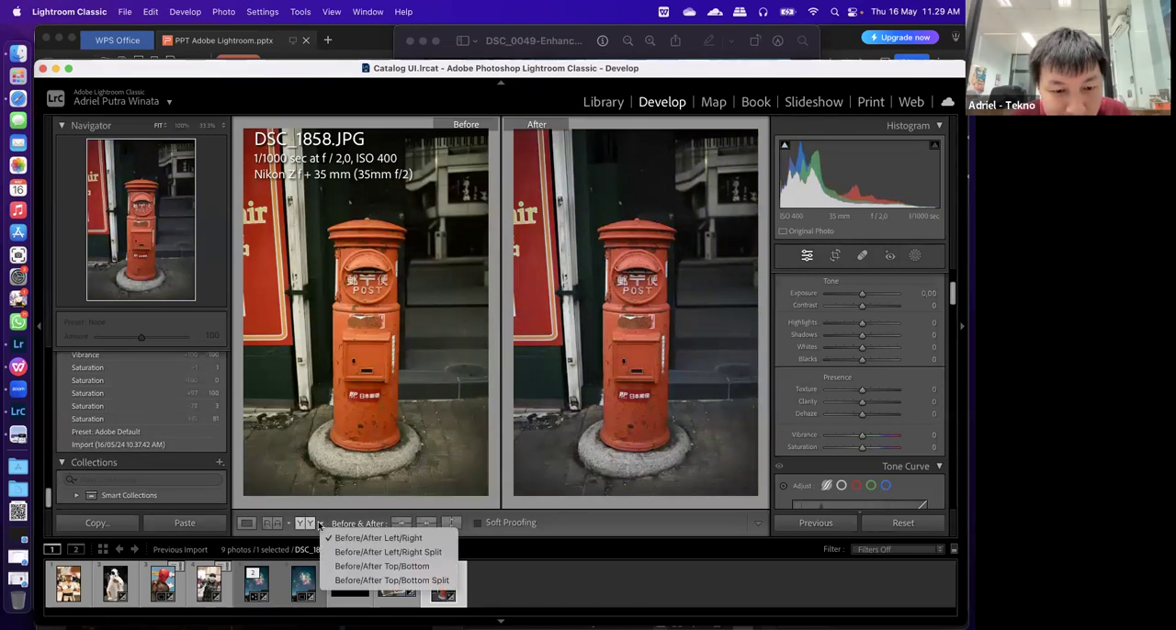
click(378, 555)
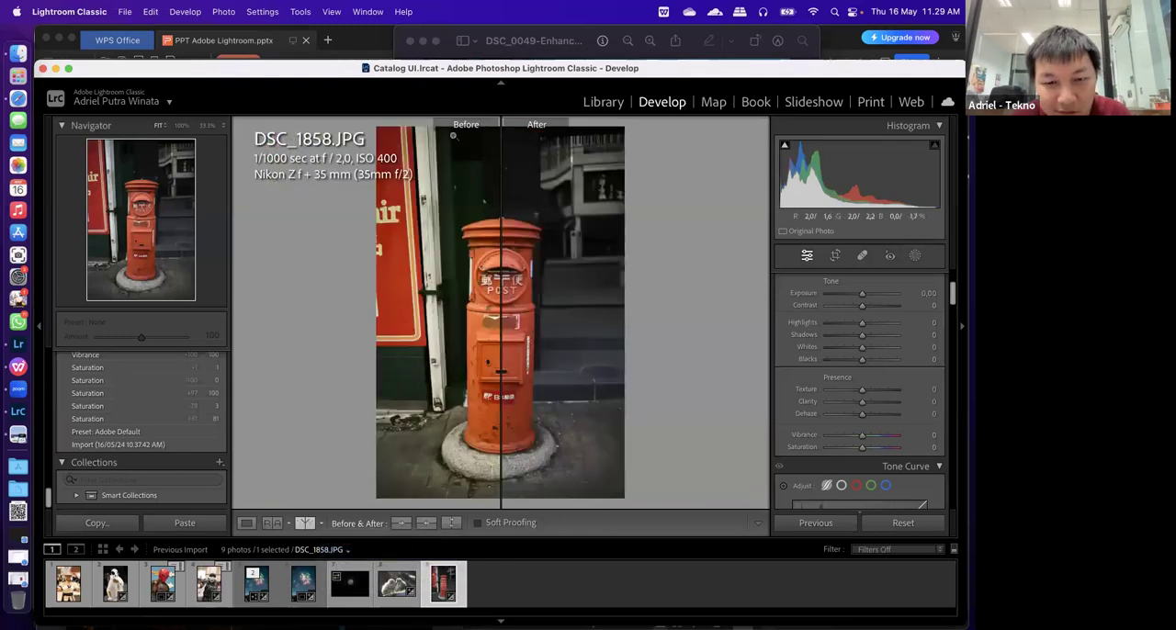
click(320, 525)
click(400, 537)
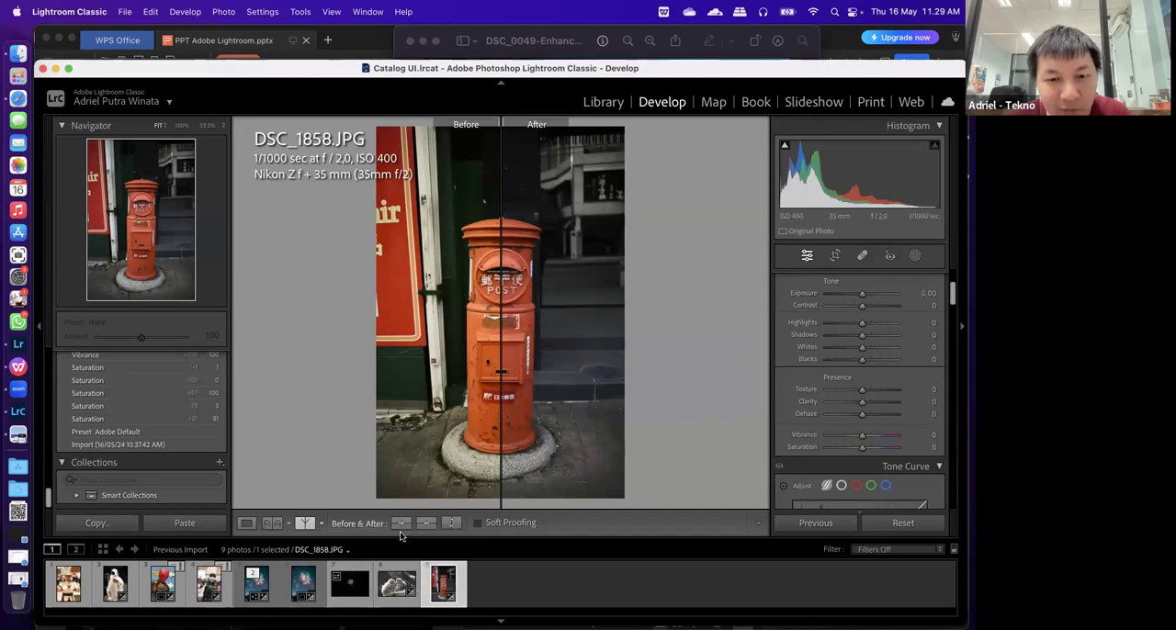
click(321, 525)
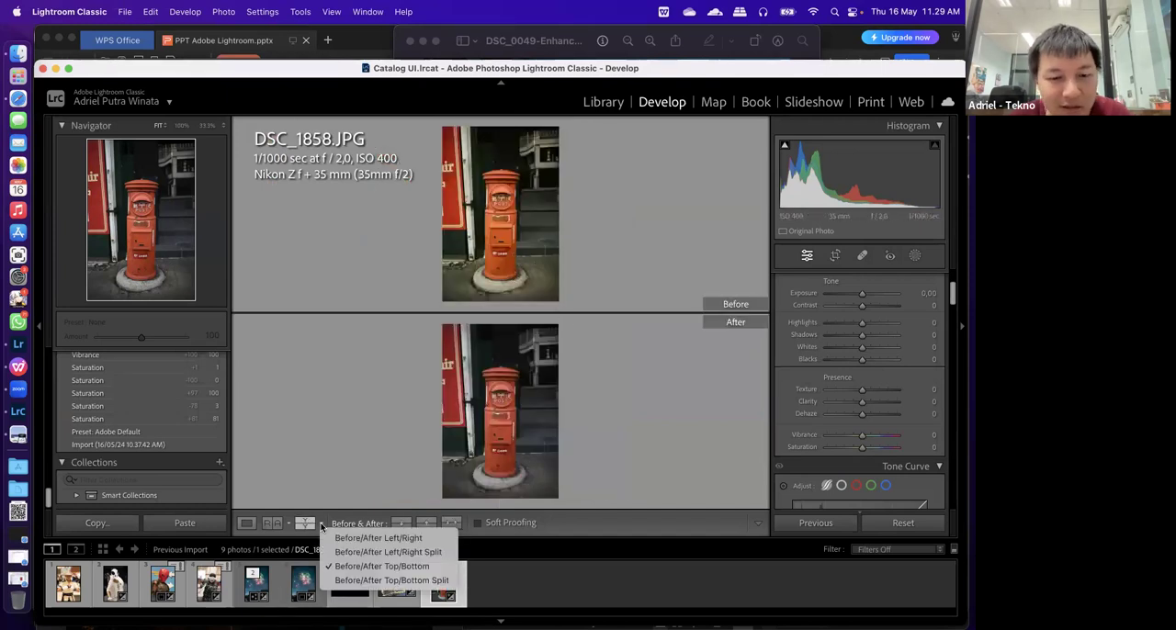
click(391, 579)
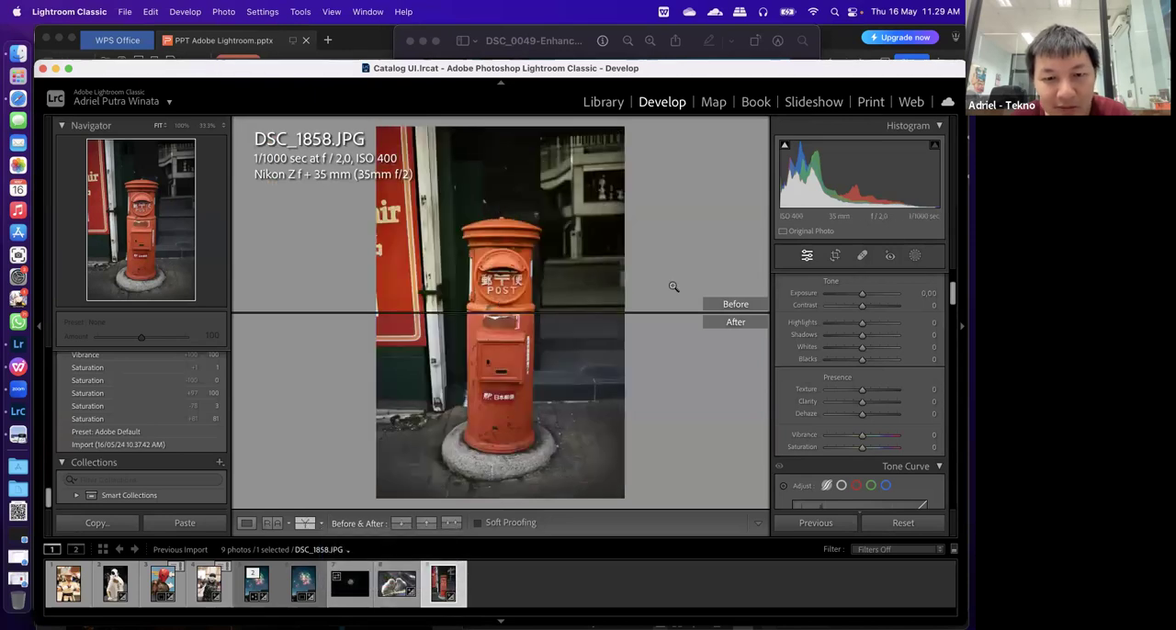
click(320, 523)
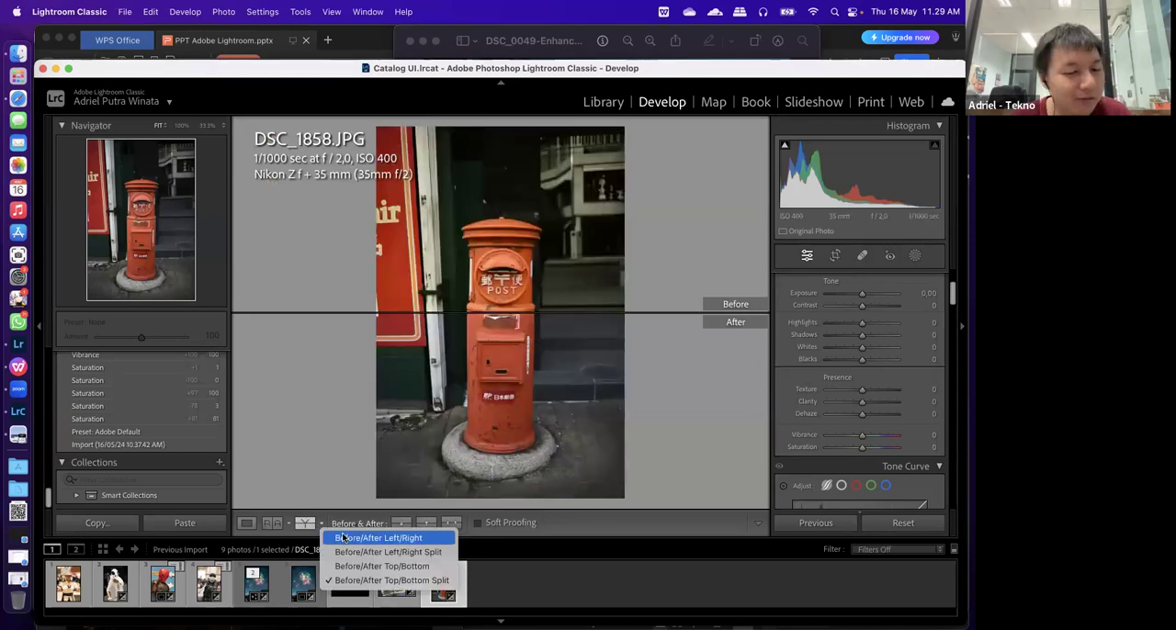
click(343, 538)
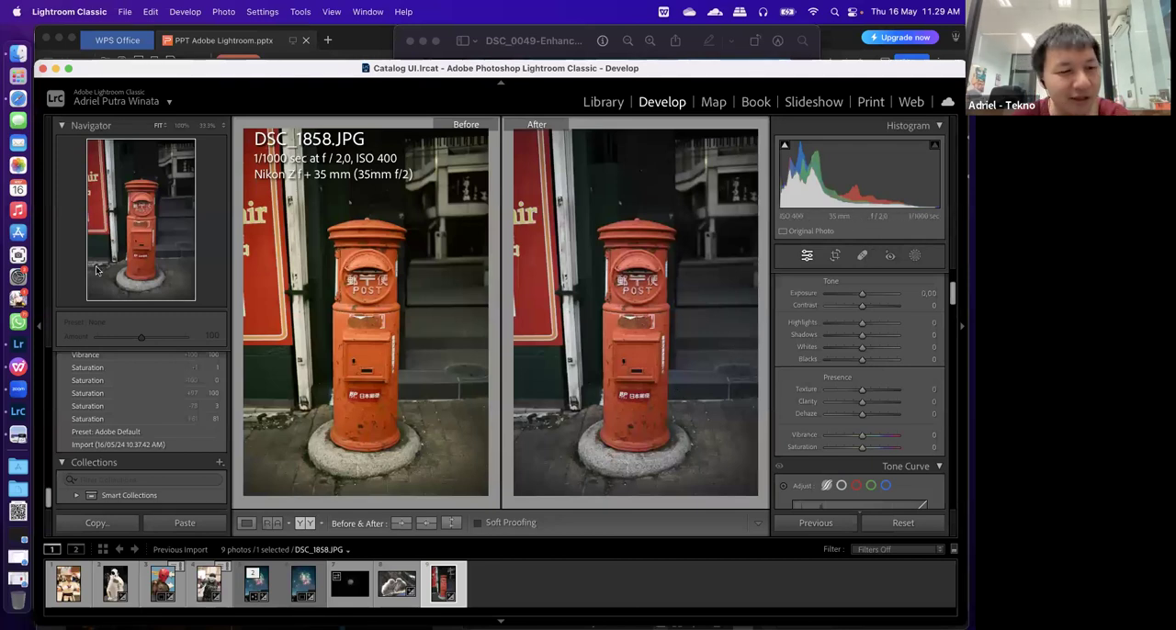
Switch to Lightroom, show the monkey photo's edit controls, and open the monkey and moon photos in the Compare view
click(52, 345)
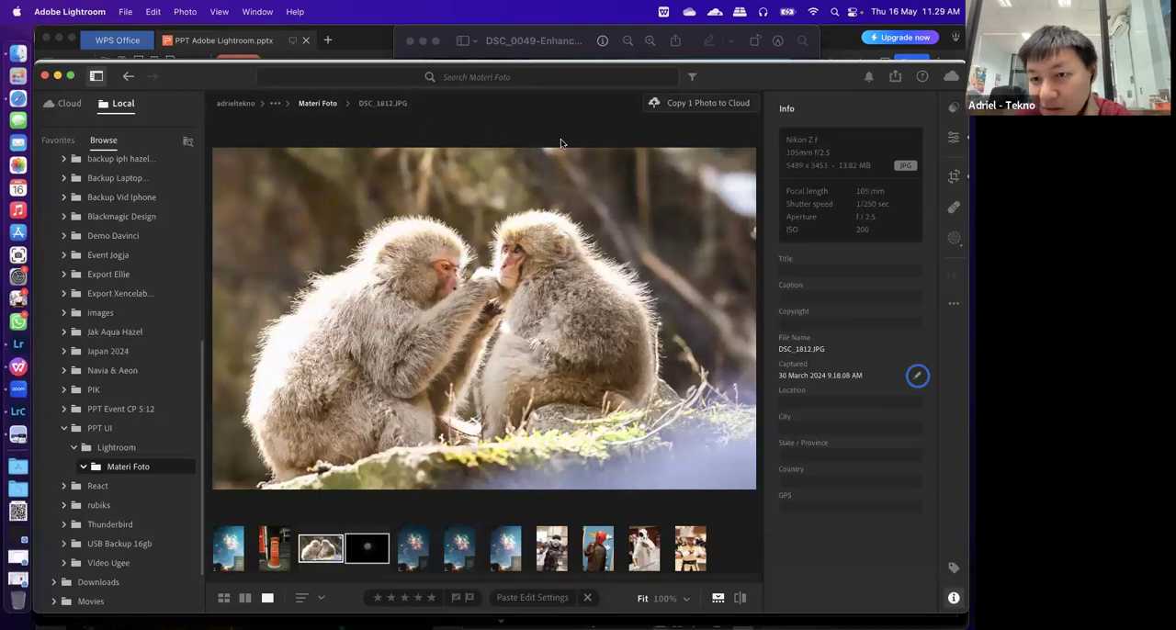
key(e)
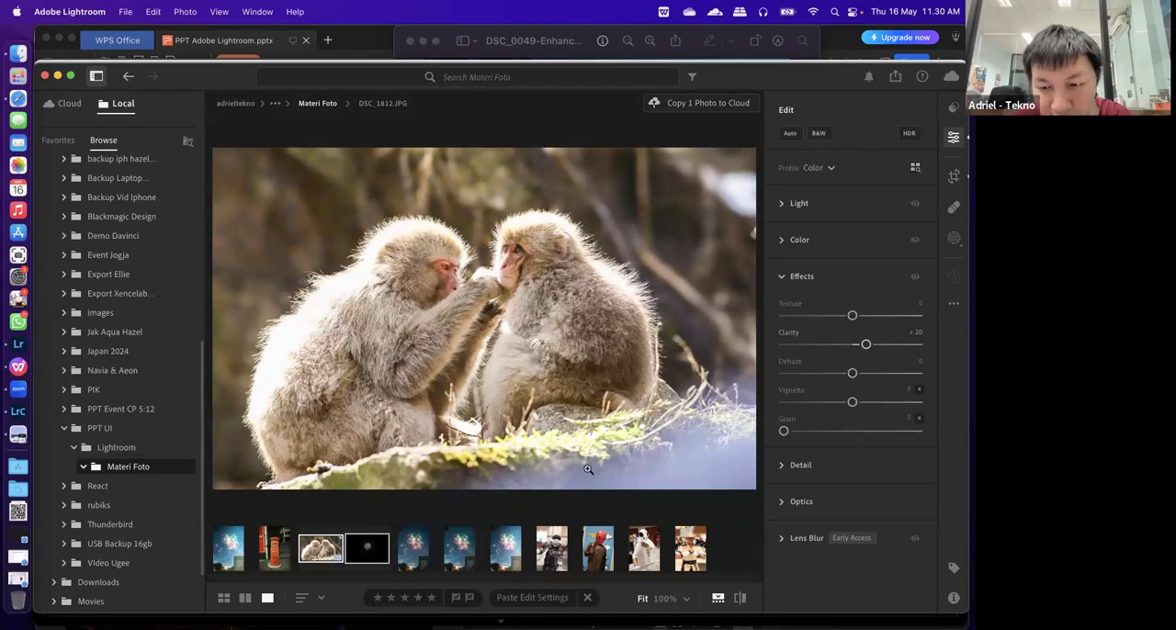
right_click(473, 420)
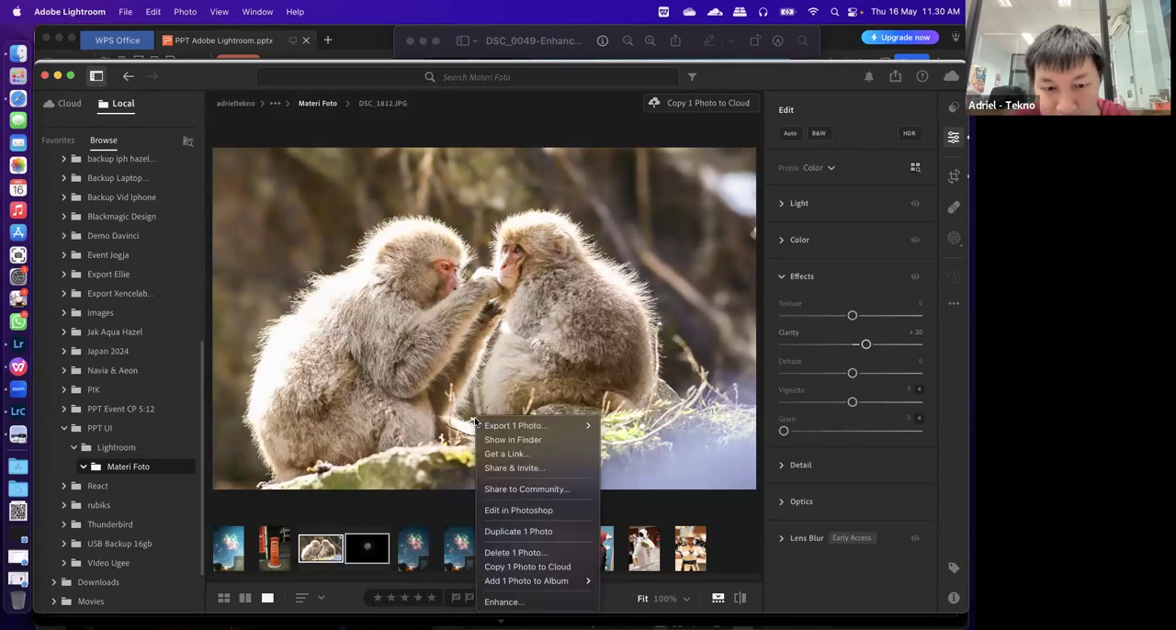
click(223, 7)
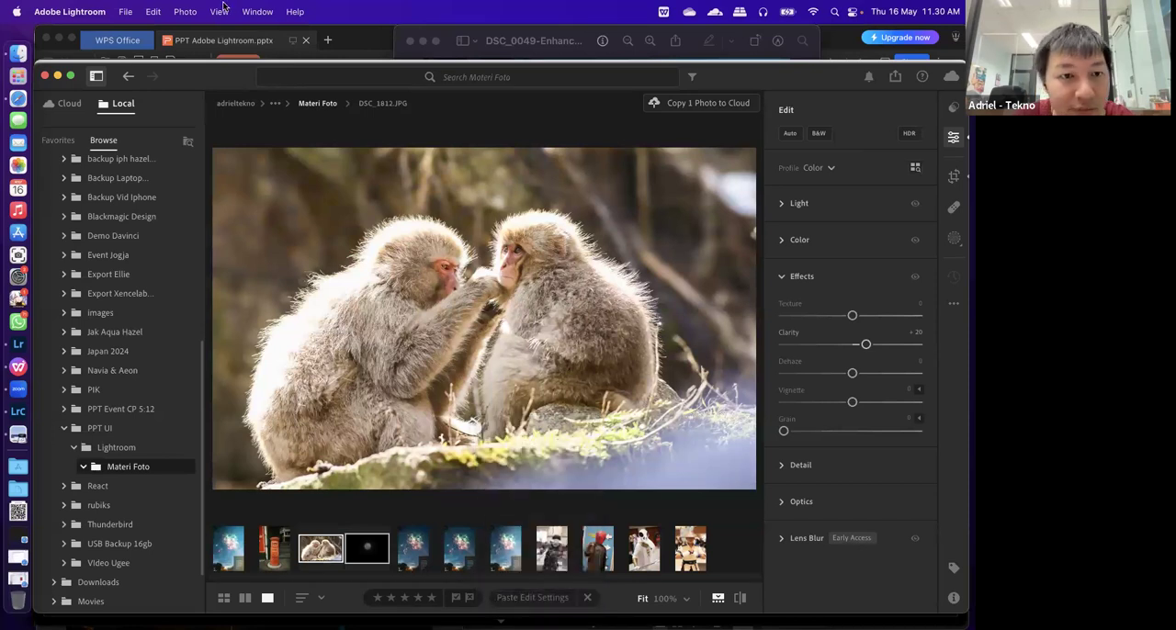
click(223, 7)
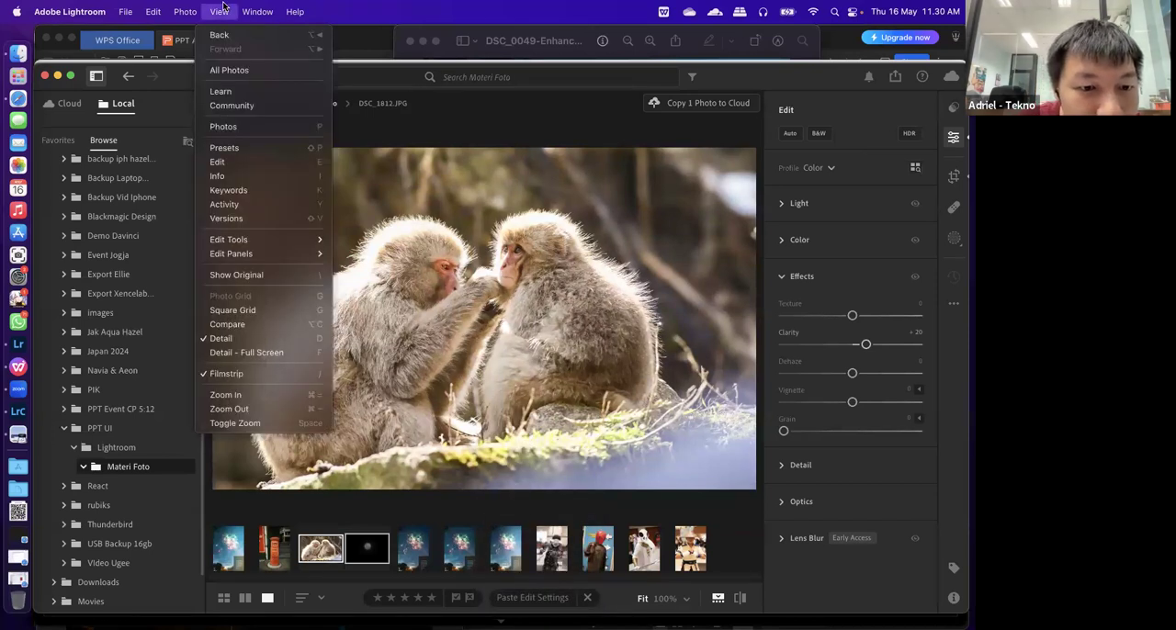
click(286, 322)
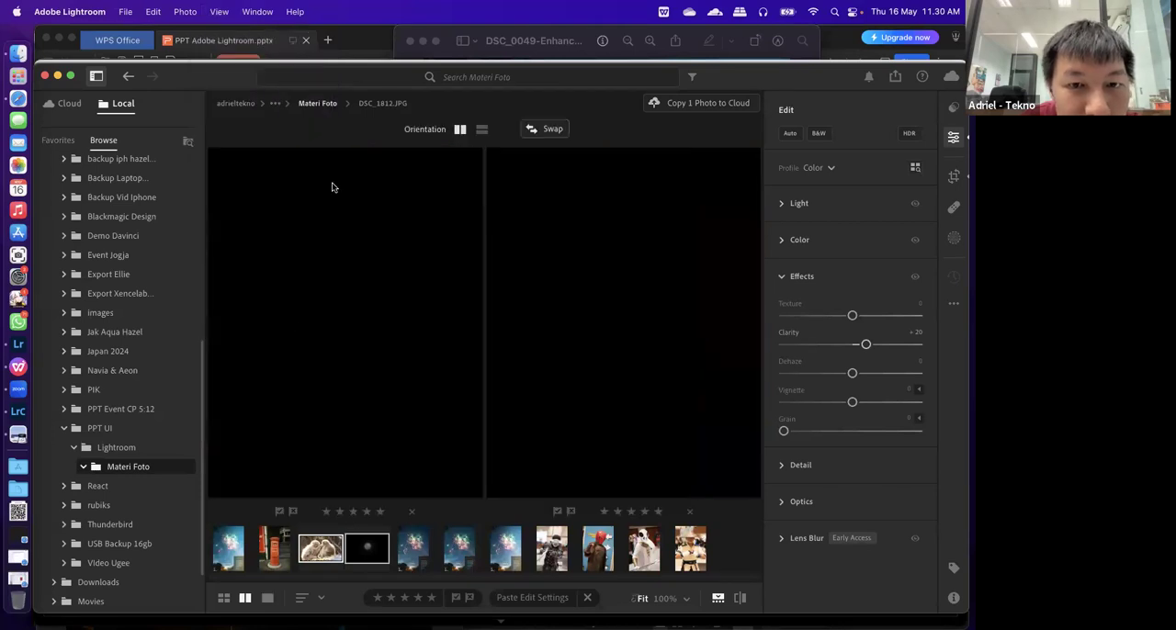
Swap the two photos in the Compare view, then place the monkey photo first and the moon photo second
click(553, 130)
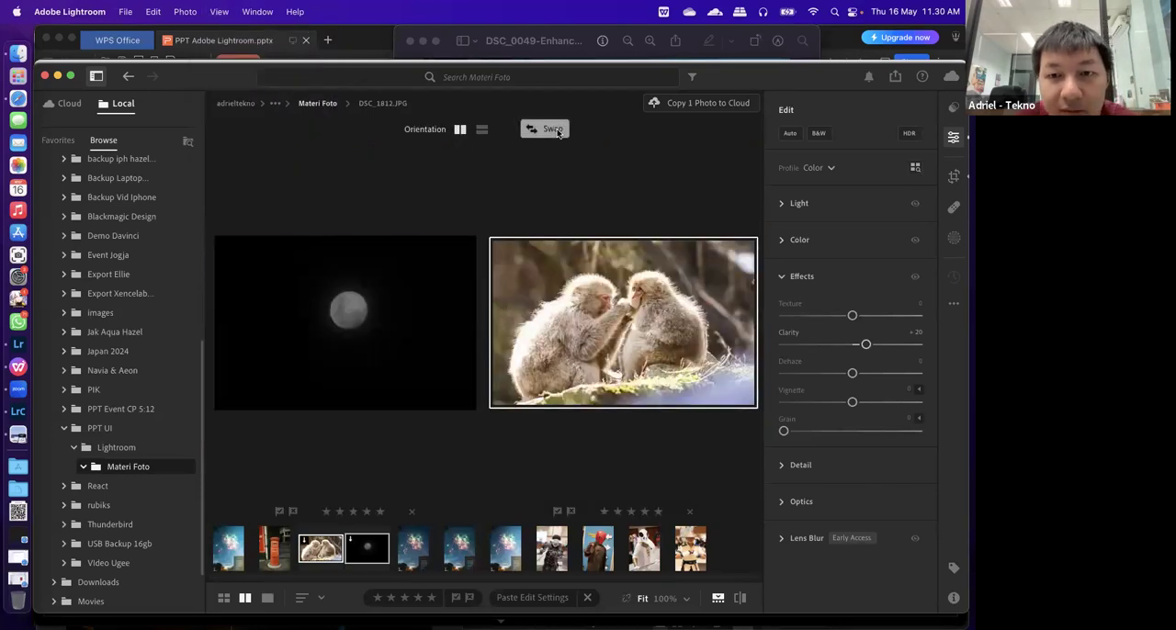
click(553, 130)
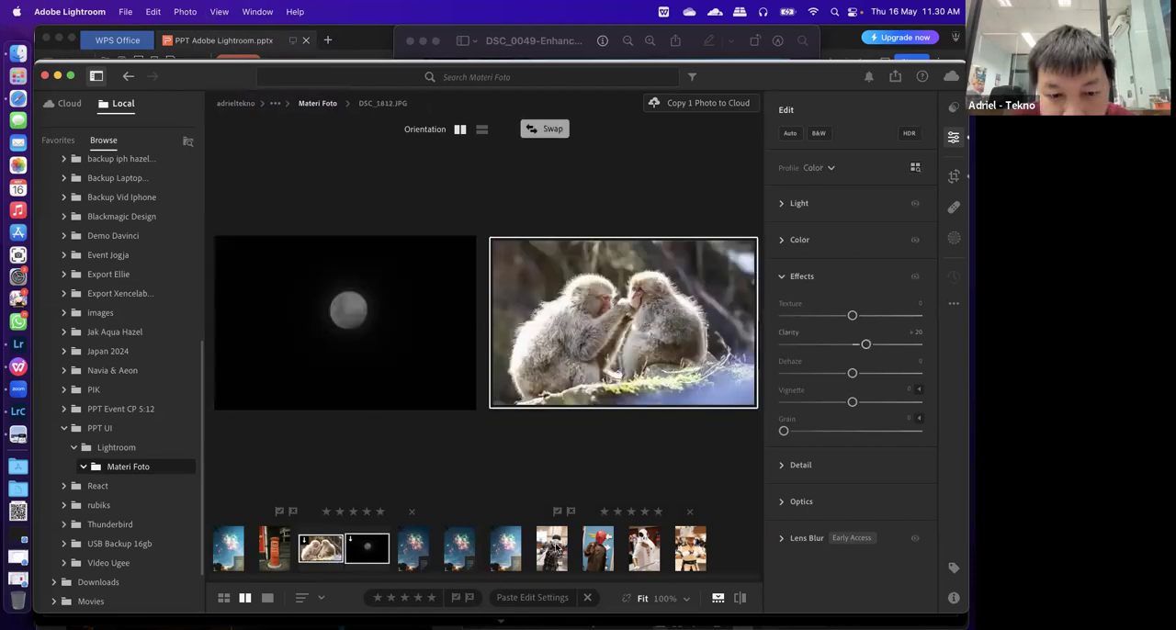
drag(312, 557, 329, 330)
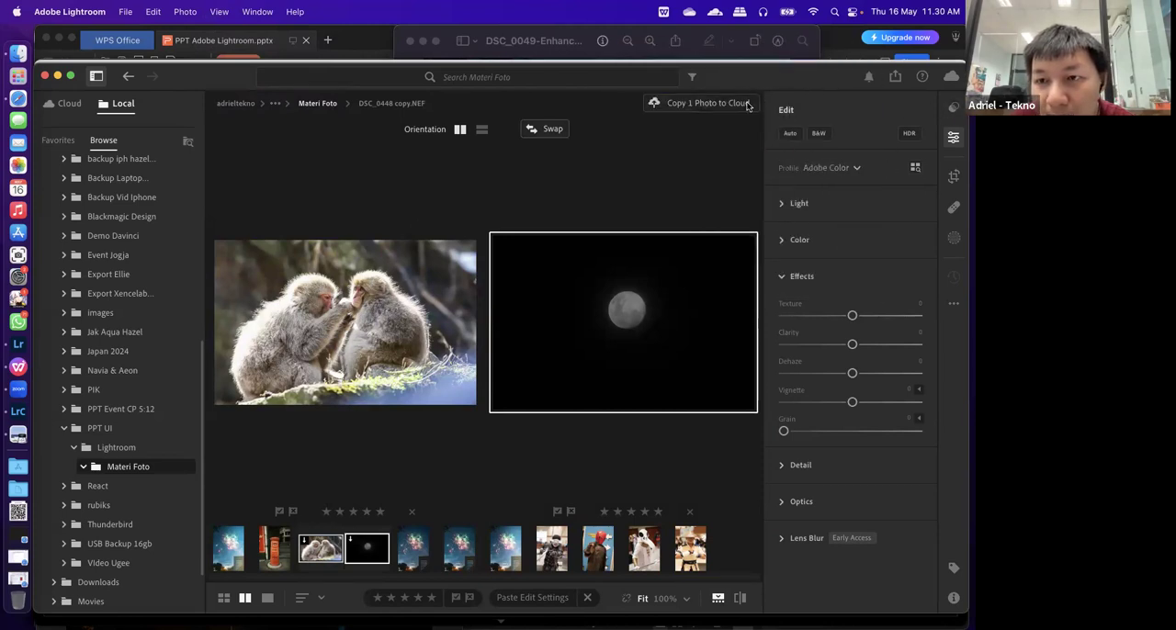
Show the version history of the moon photo and return to the single-photo Detail view
click(220, 11)
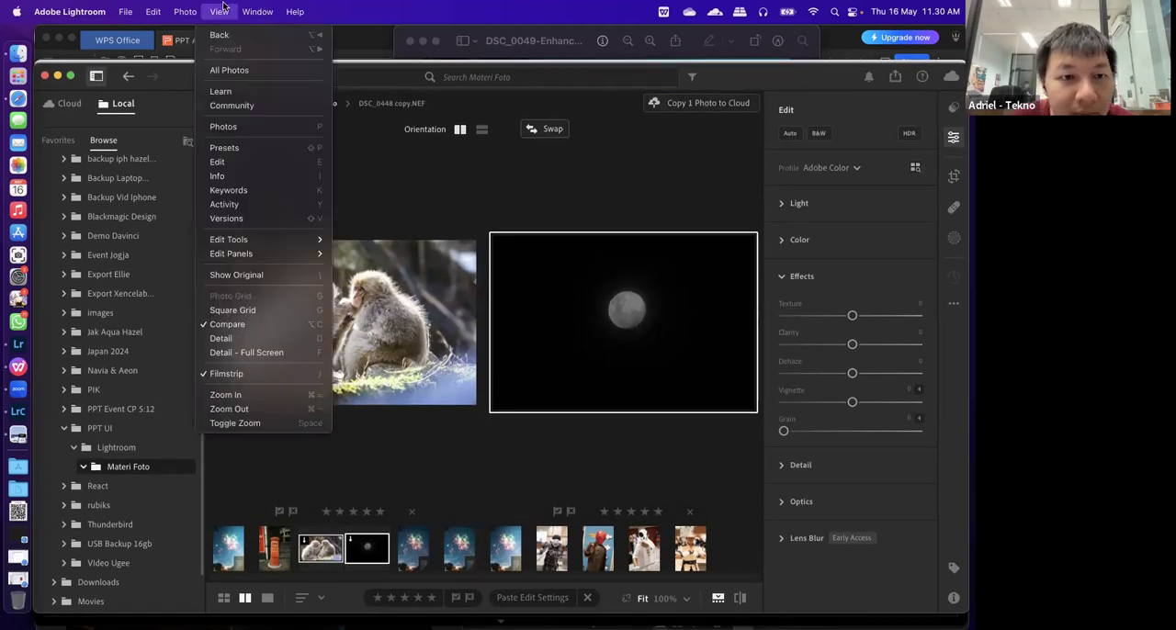
click(254, 221)
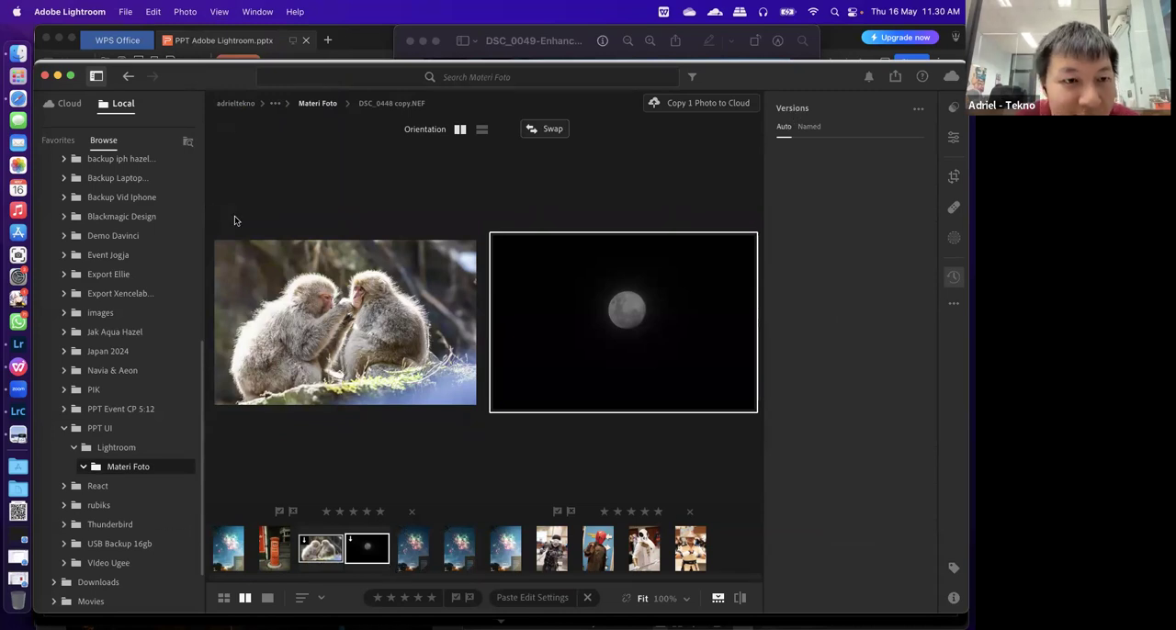
click(223, 599)
click(267, 598)
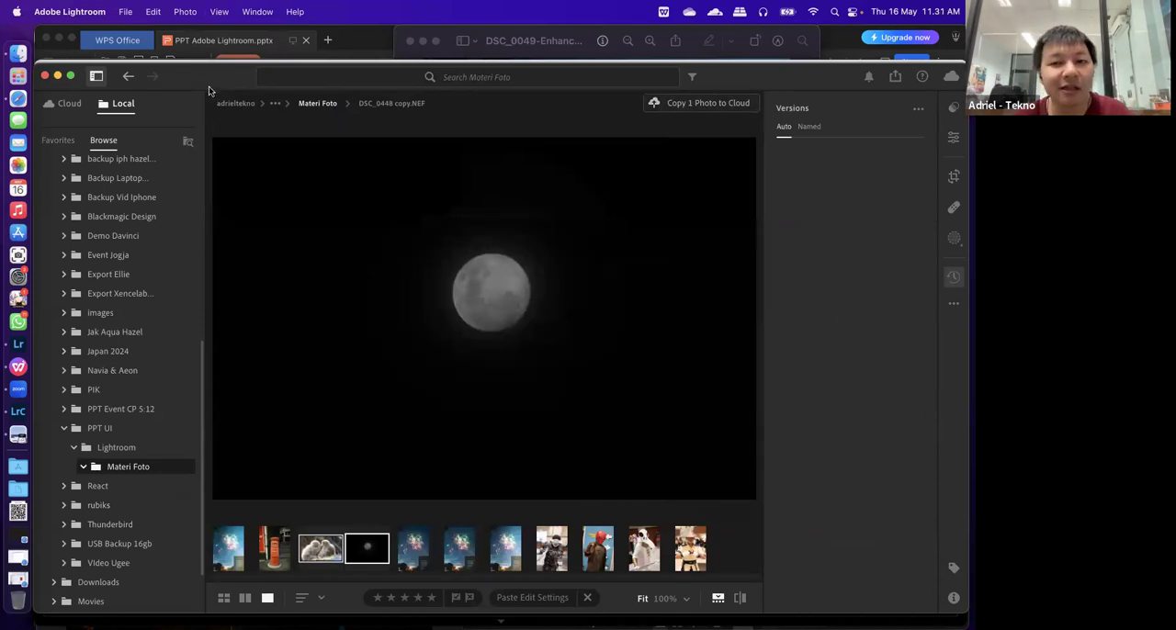
Look at the postbox comparison in Lightroom Classic, and return to Lightroom to reopen the monkey and moon photos in Compare view
click(18, 410)
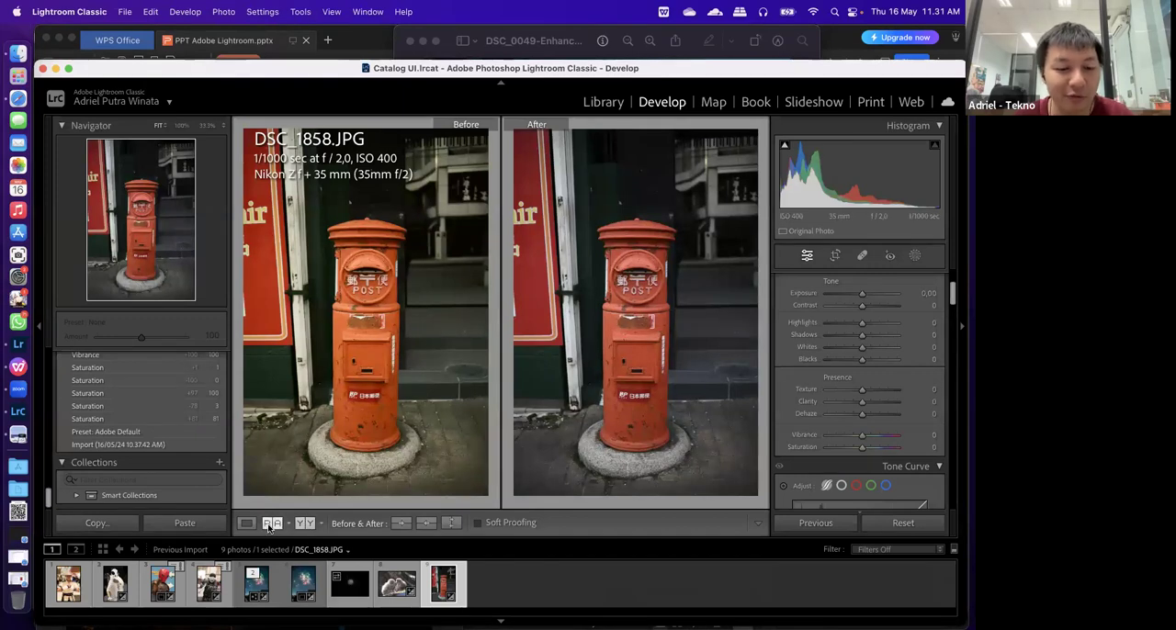
click(30, 338)
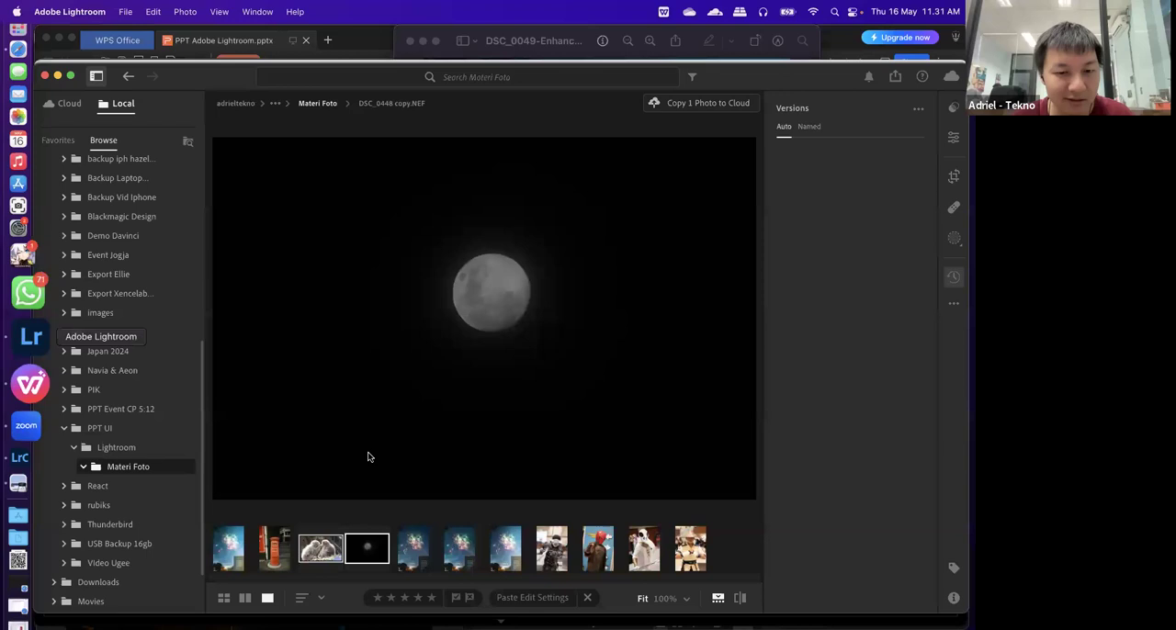
click(245, 598)
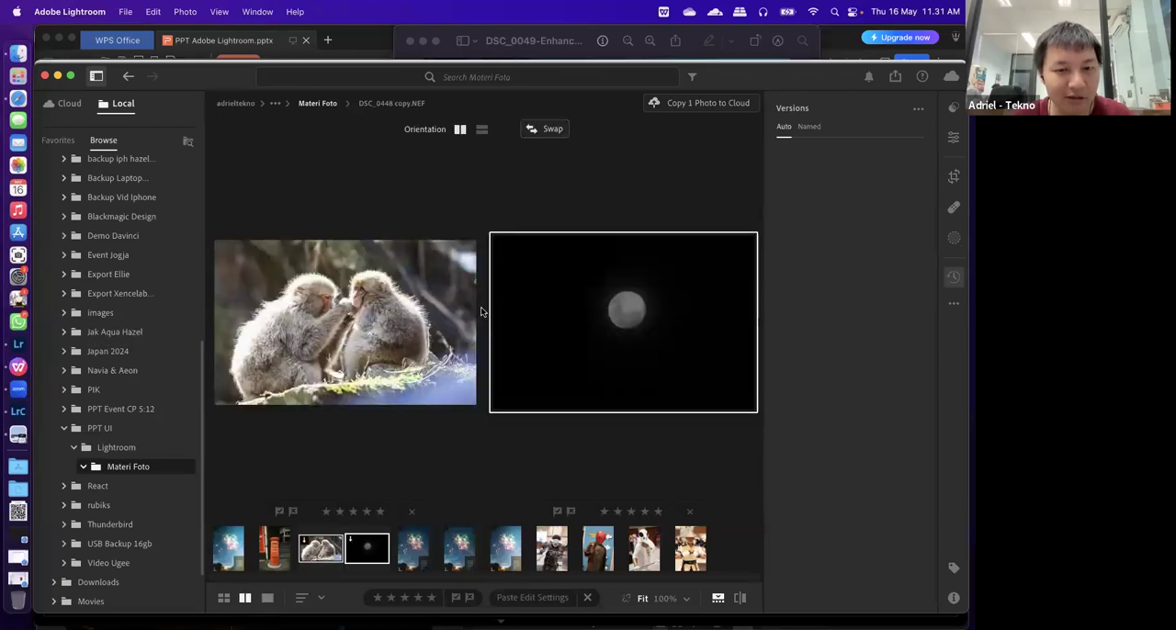
Switch to Lightroom Classic and set monkey photo DSC_1812.JPG as the reference beside the postbox photo in Reference View, fitted to its frame
click(35, 394)
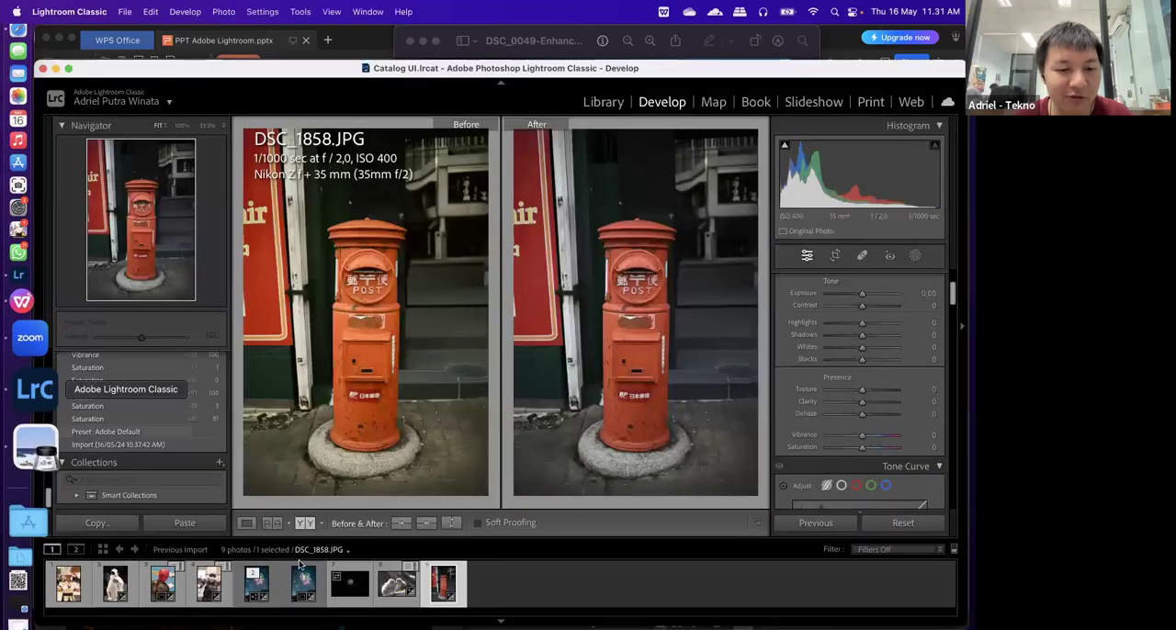
click(272, 523)
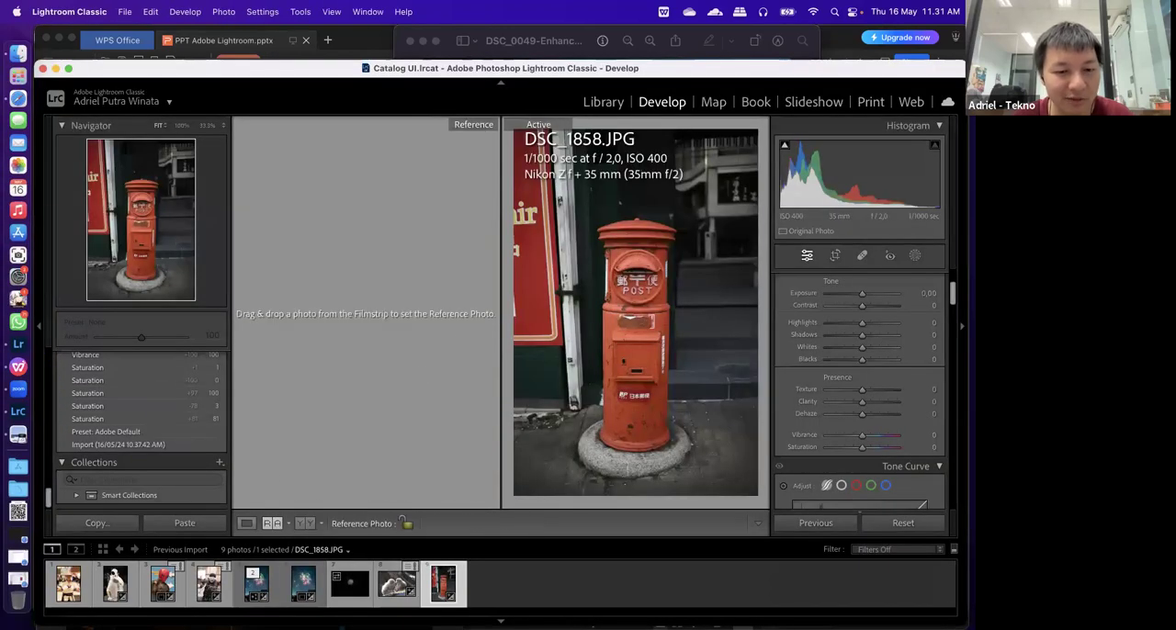
drag(366, 401, 366, 395)
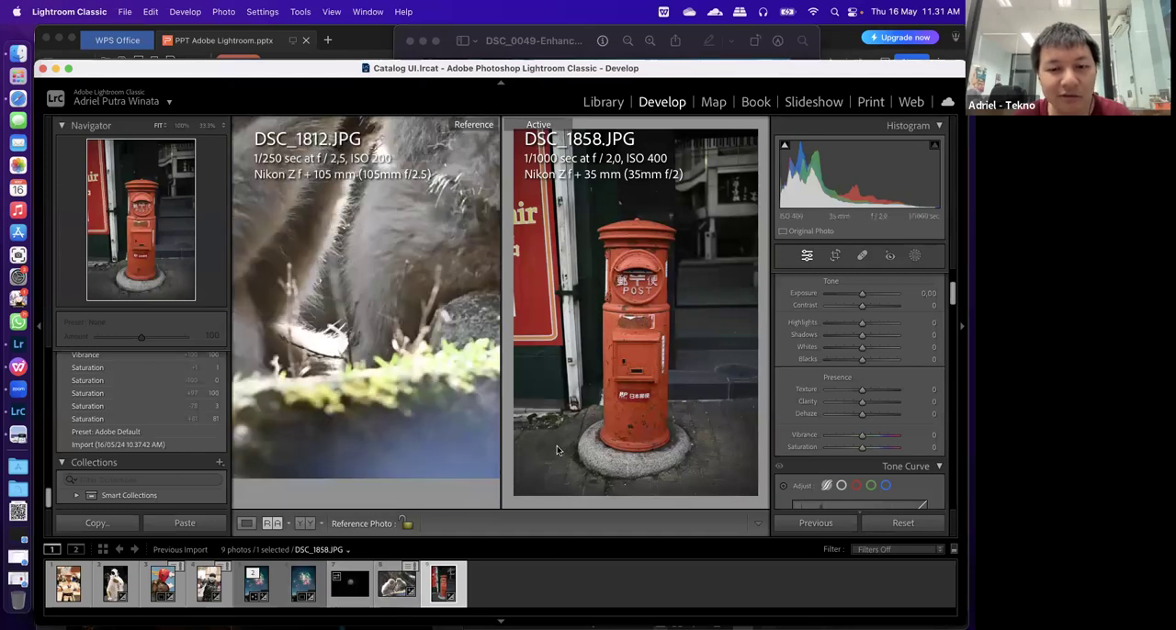
click(418, 329)
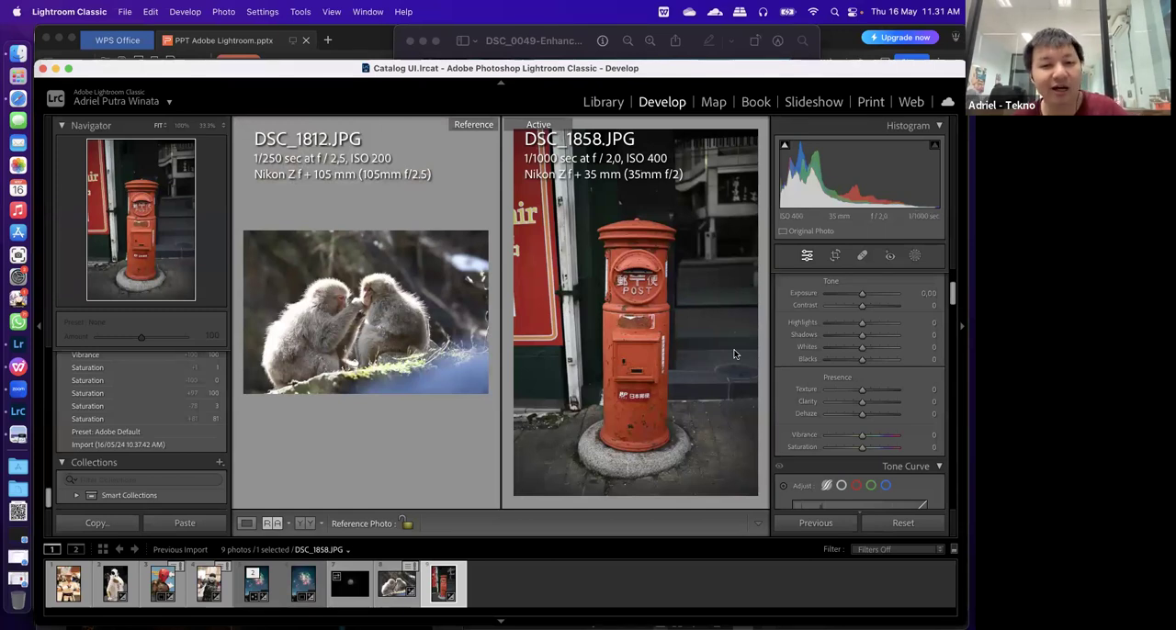
Switch to Lightroom, show the monkey photo alone in Detail view, and look at the available sort orders
click(37, 347)
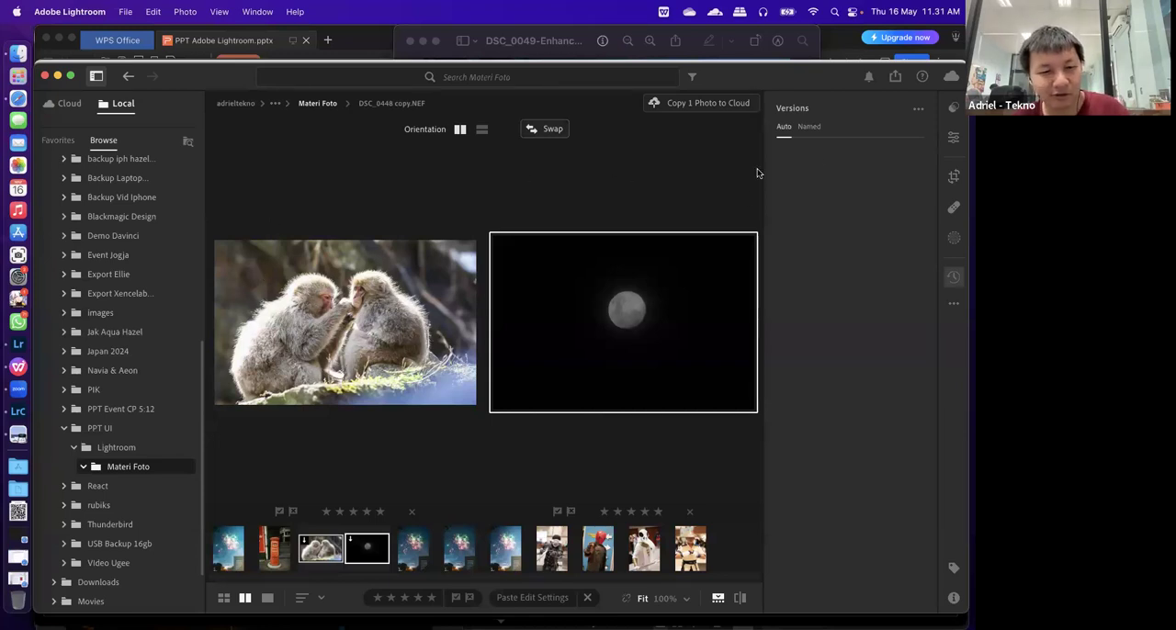
click(426, 283)
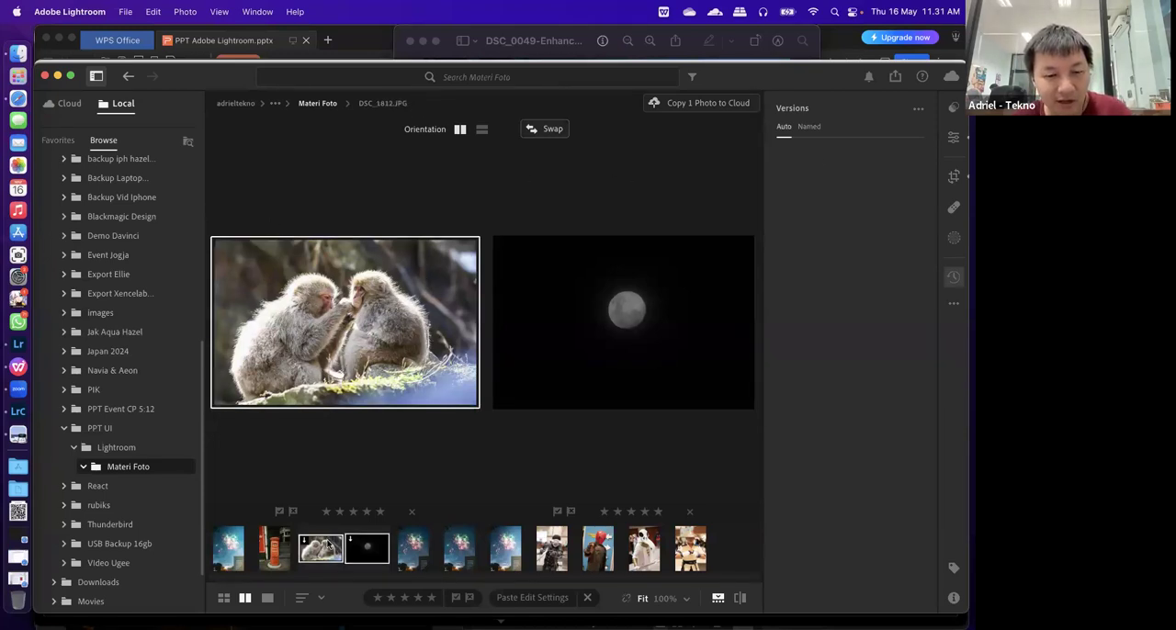
click(267, 598)
click(317, 598)
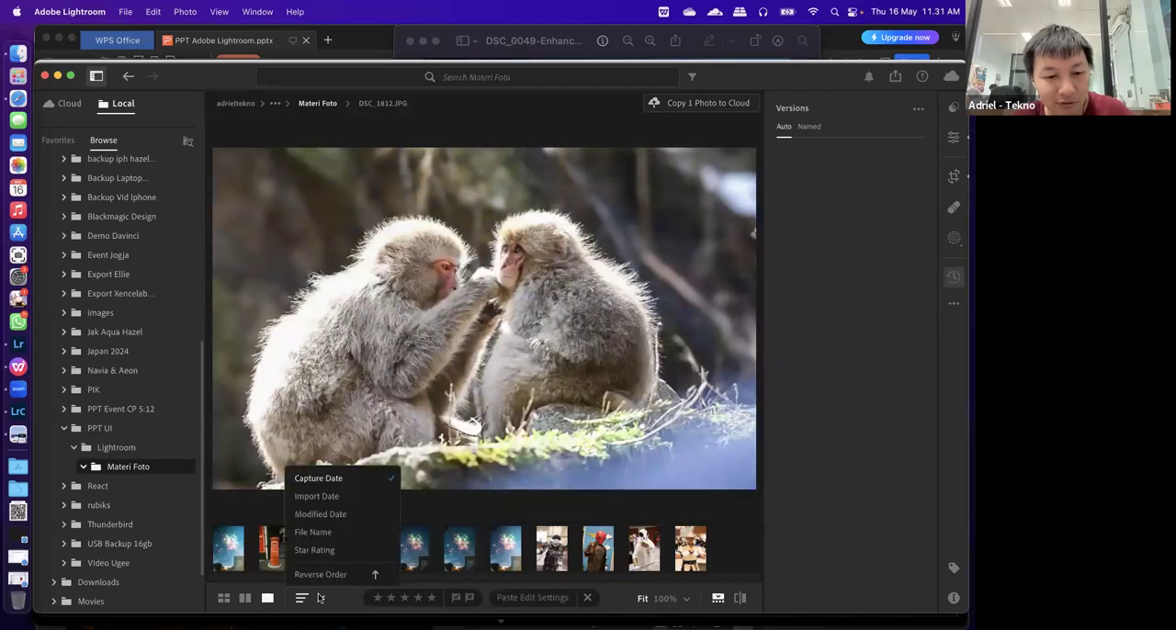
click(365, 597)
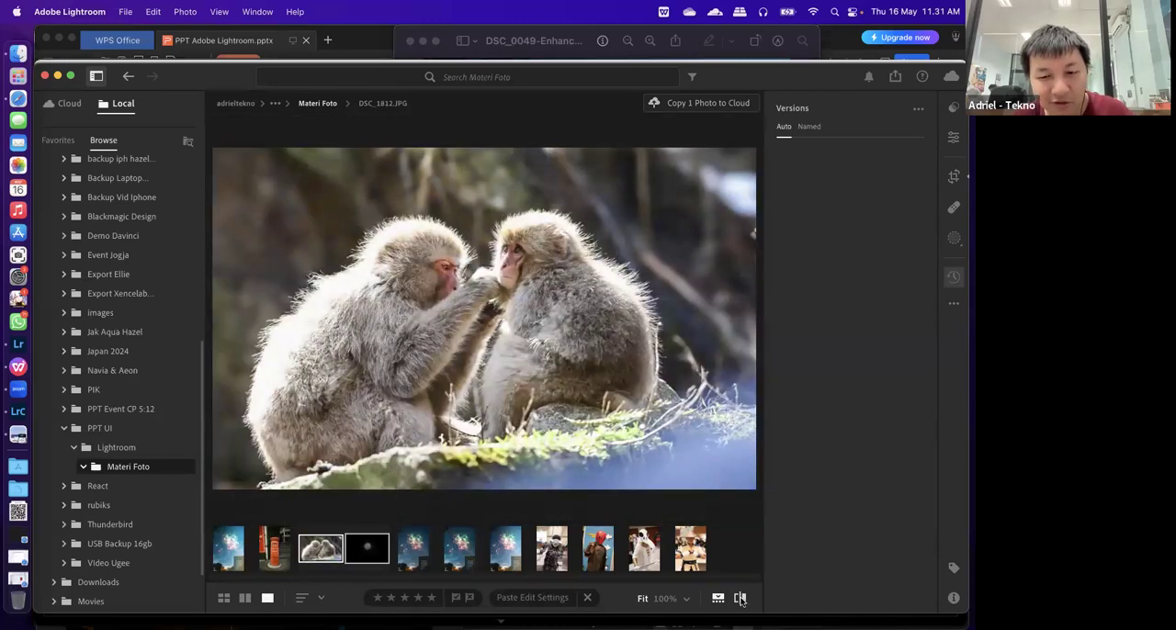
Alternate between the original and edited versions of the monkey photo, ending on the original, and check the additional photo options
click(741, 598)
click(740, 599)
click(740, 599)
click(740, 599)
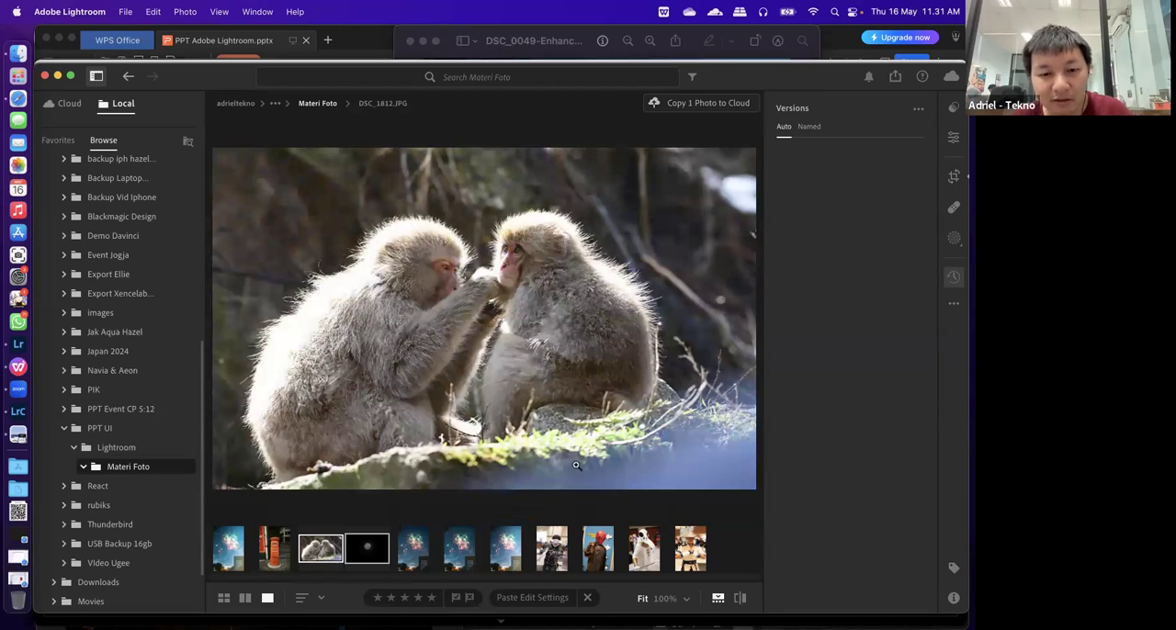
key(backslash)
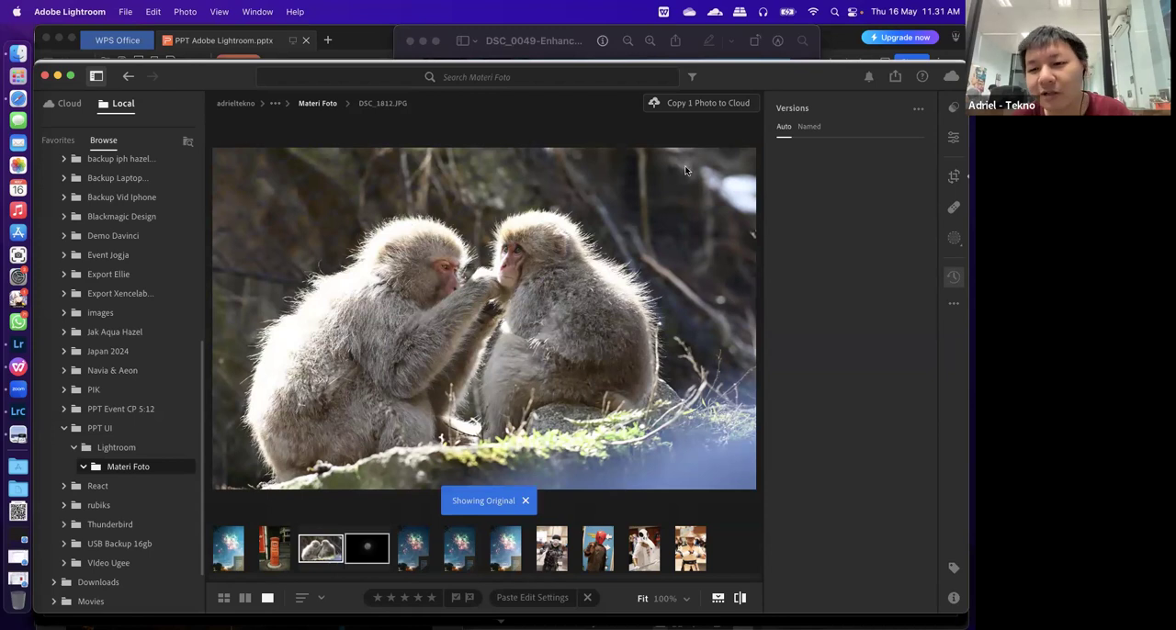
click(953, 304)
click(535, 157)
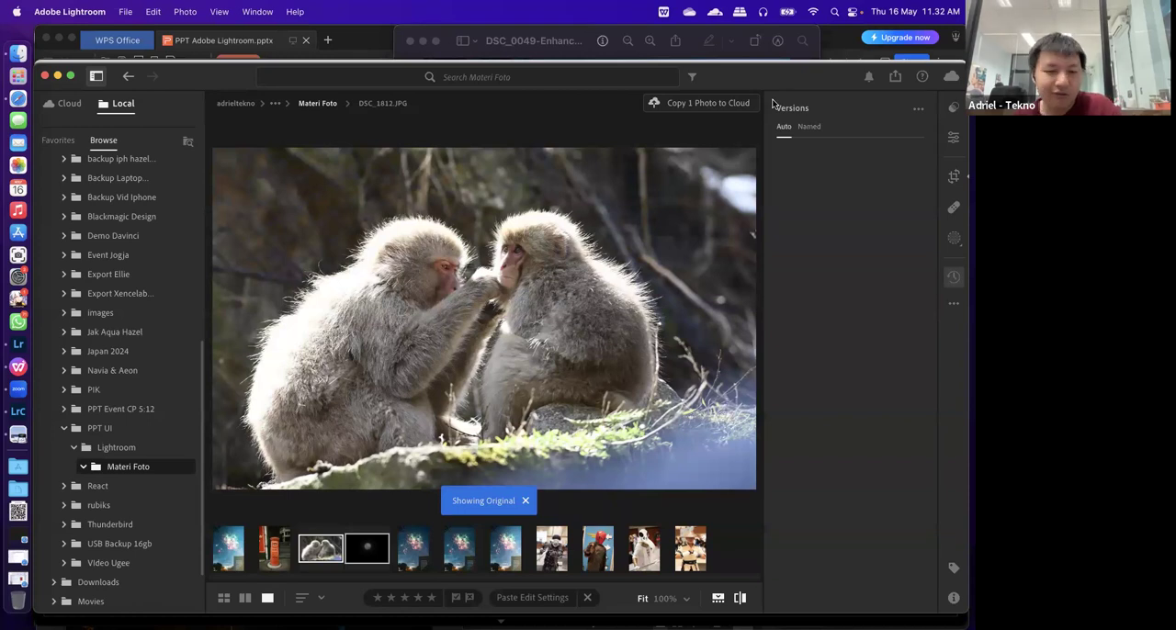
Display the red-masked figure photo DSC_0553.NEF and look at its sharing and export options
click(597, 551)
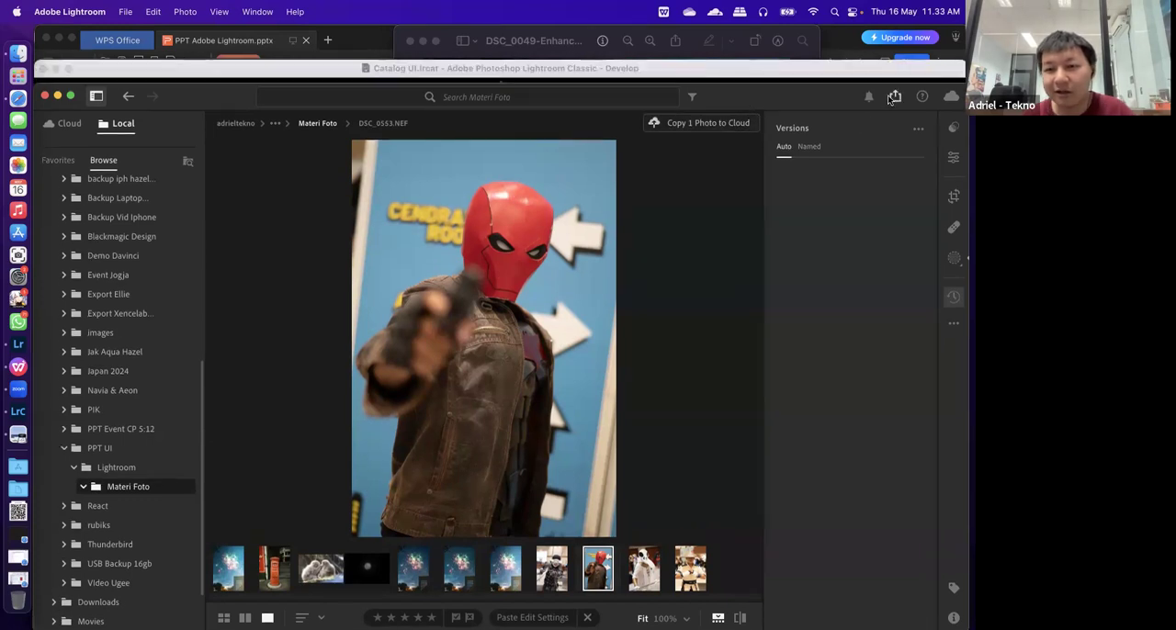
click(894, 96)
click(808, 231)
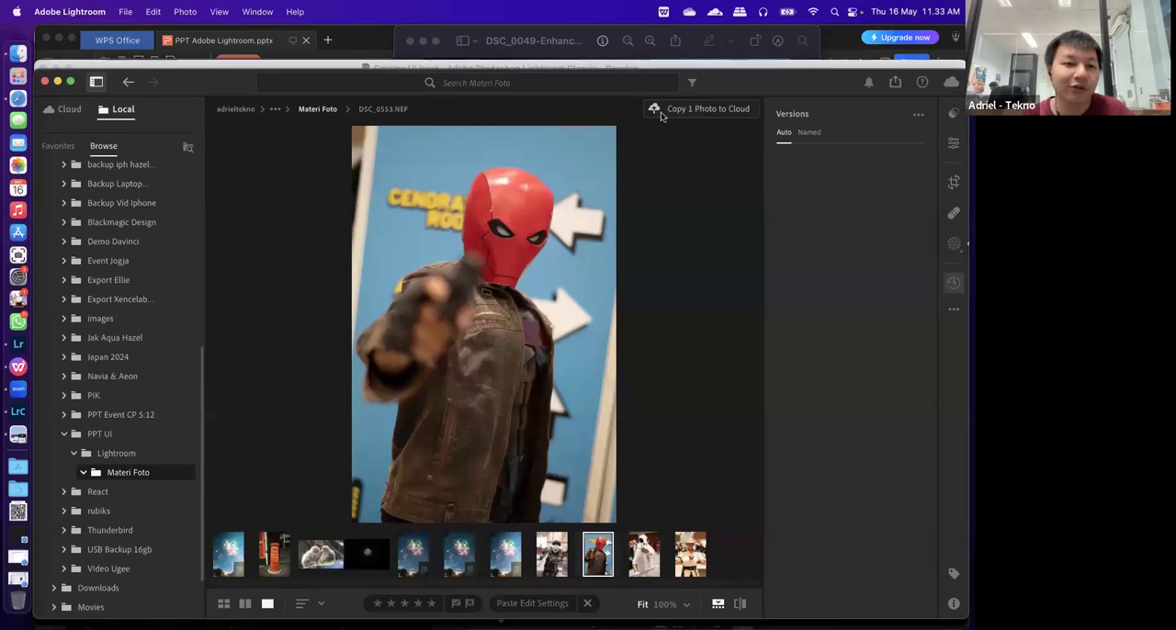
Search the application's commands for "photo" and locate the Edit in Photoshop command
click(153, 11)
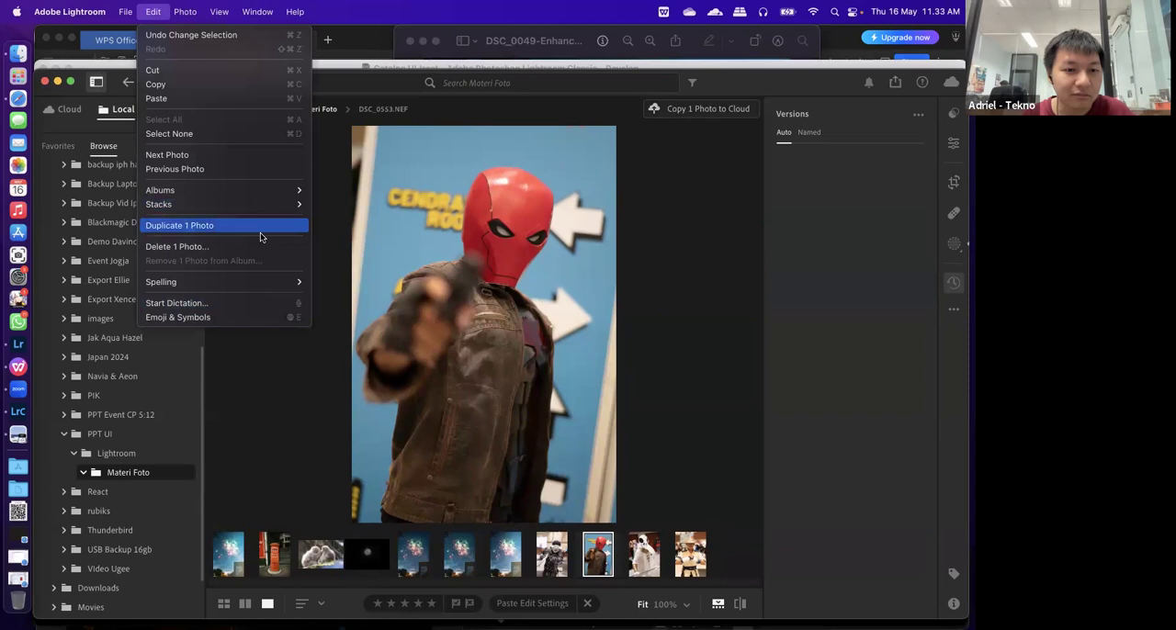
mouse_move(294, 11)
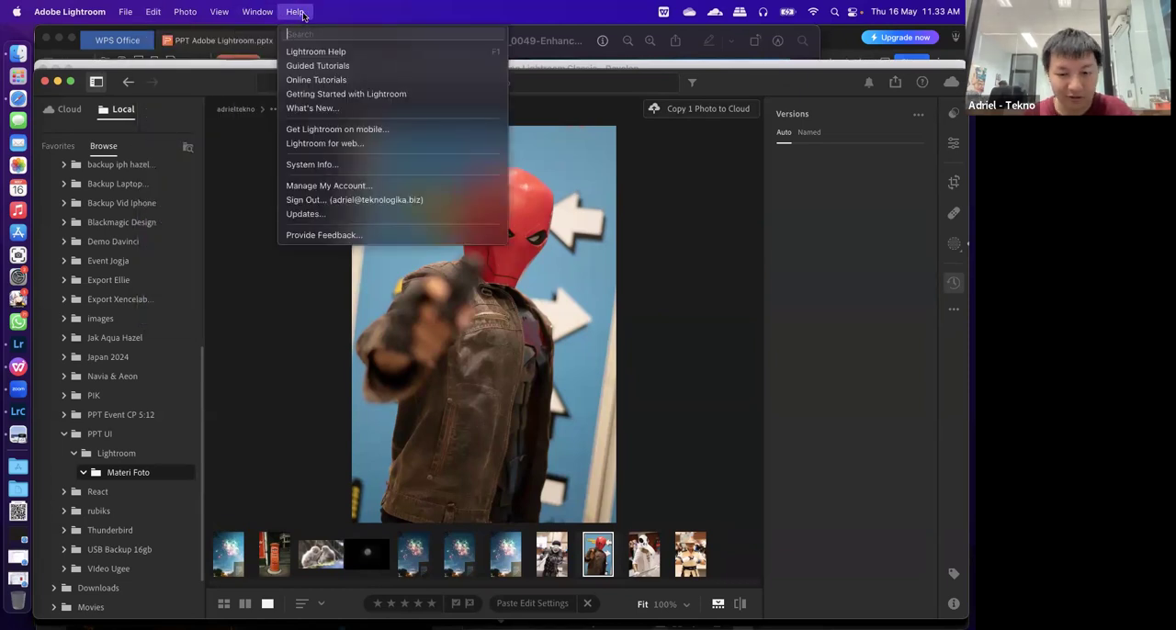
text(photo)
mouse_move(325, 84)
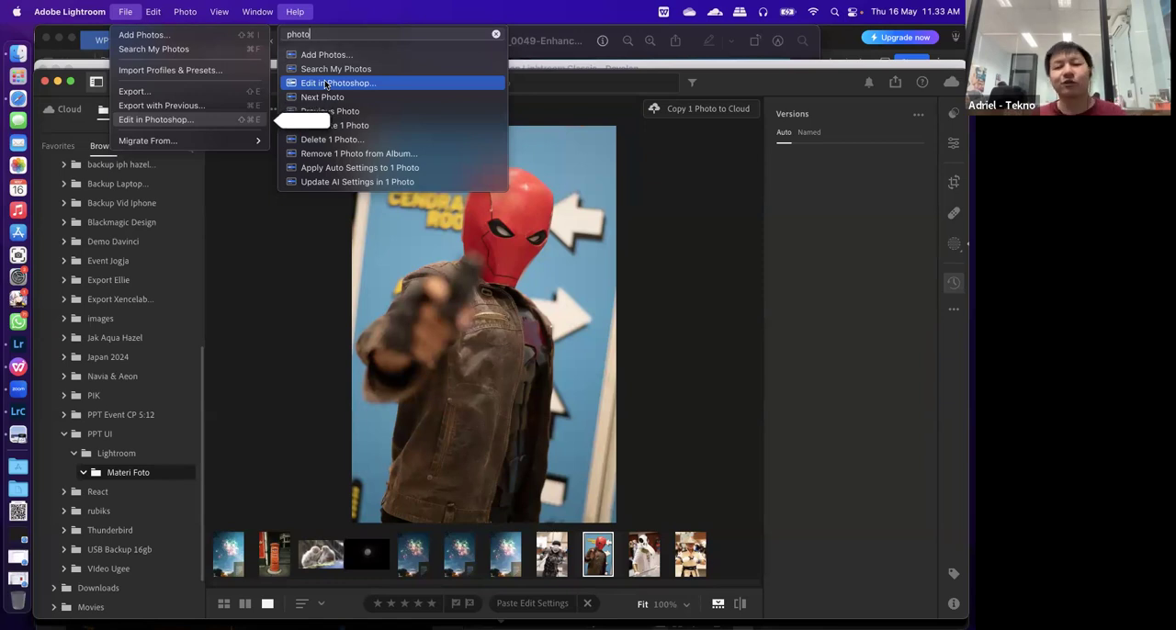
click(877, 469)
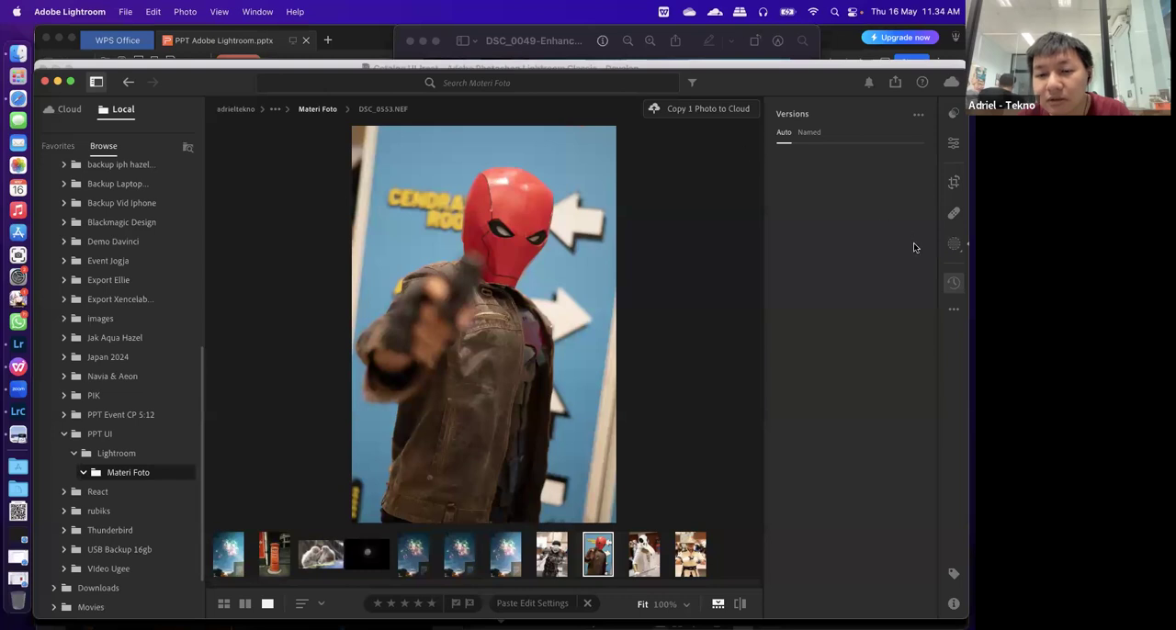
Try a Panorama Merge of the two adjacent DSC_0049 fireworks photos, and cancel it
click(415, 553)
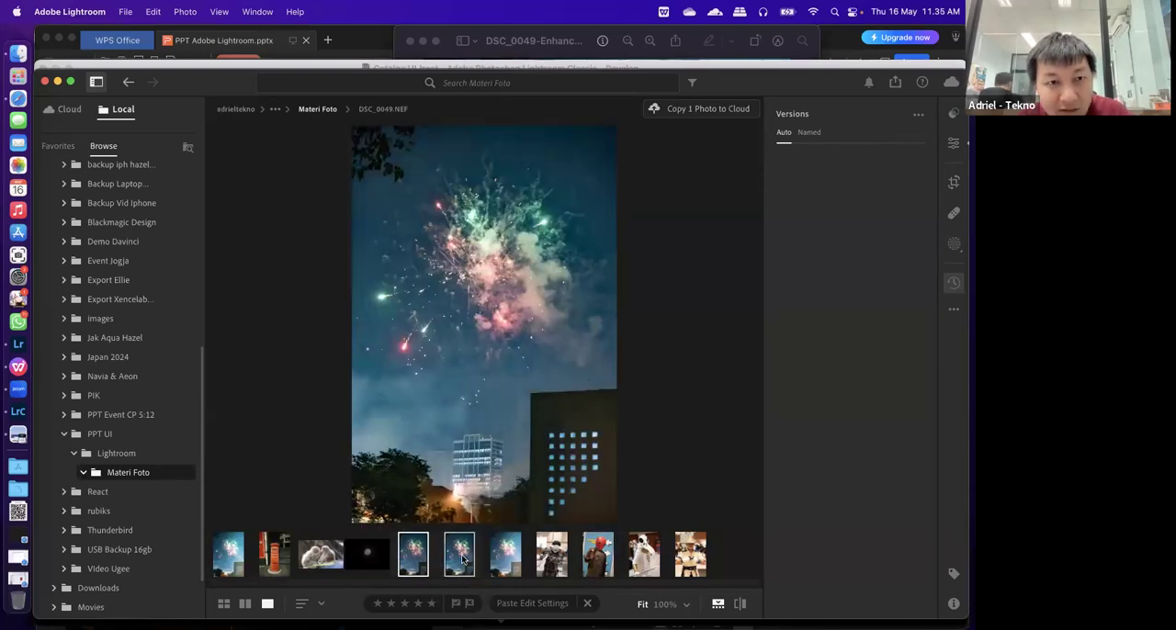
right_click(415, 559)
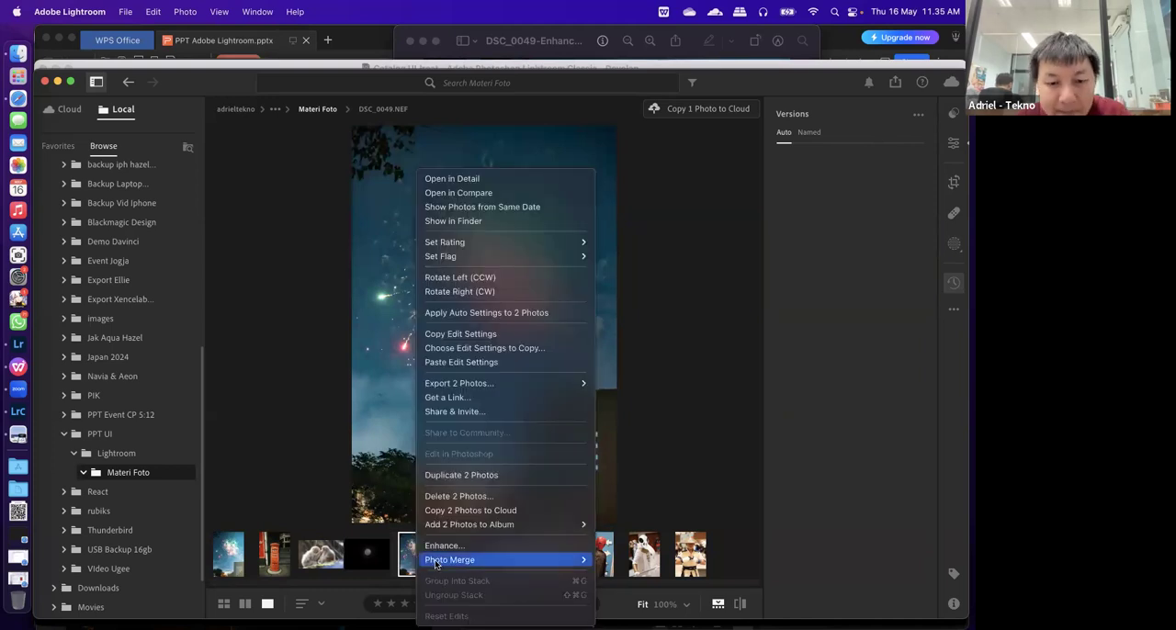
mouse_move(501, 558)
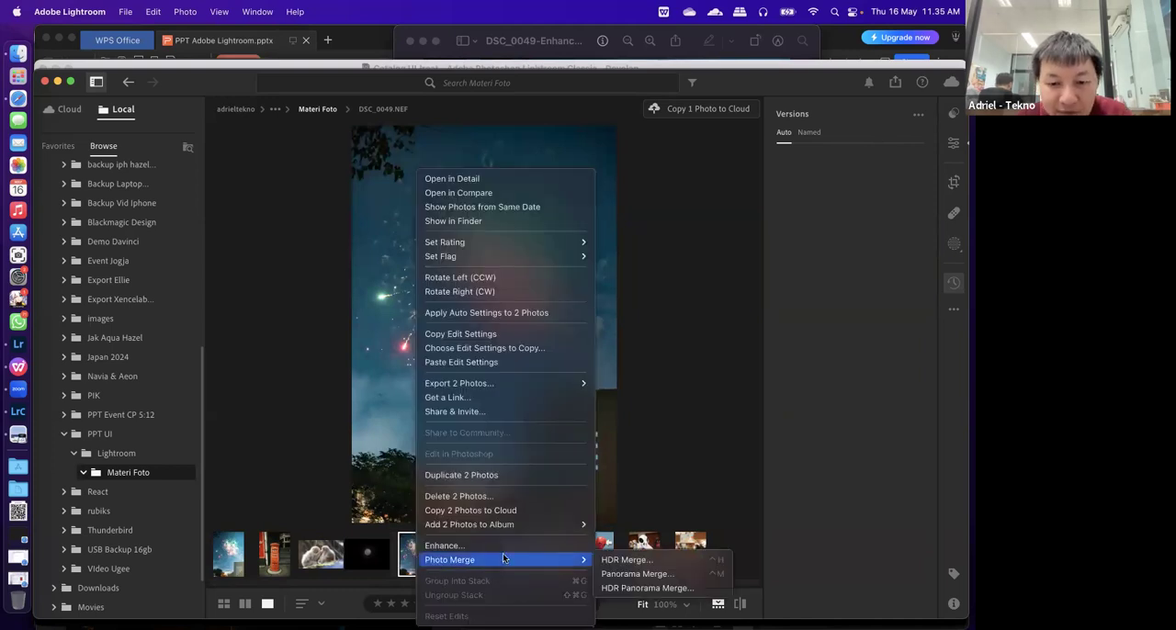
click(632, 575)
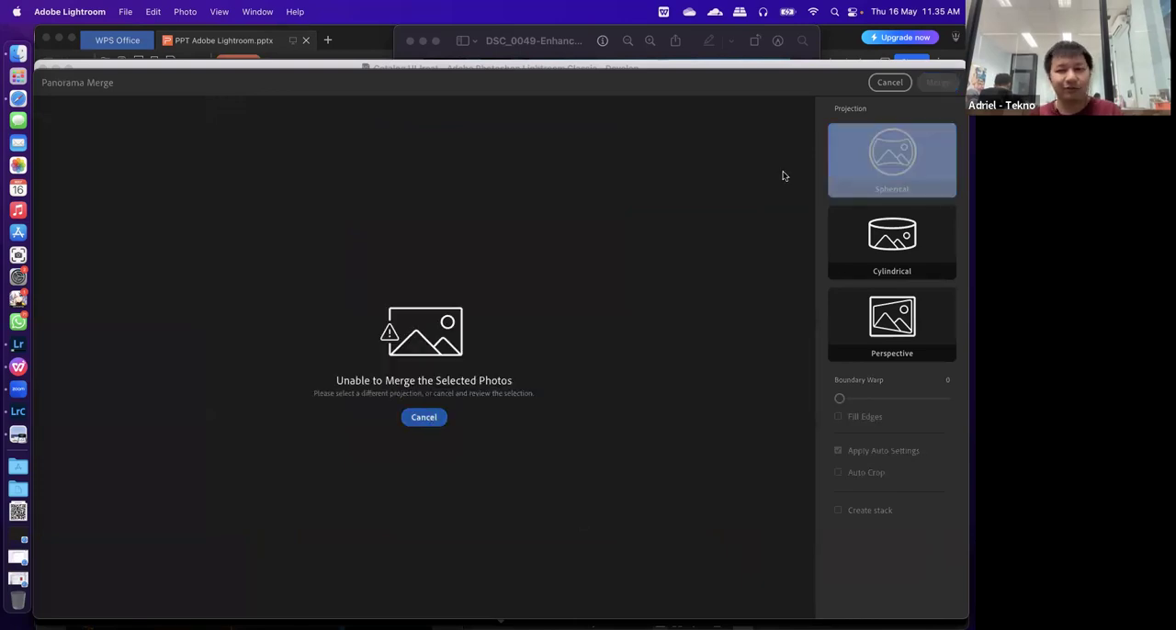
key(Escape)
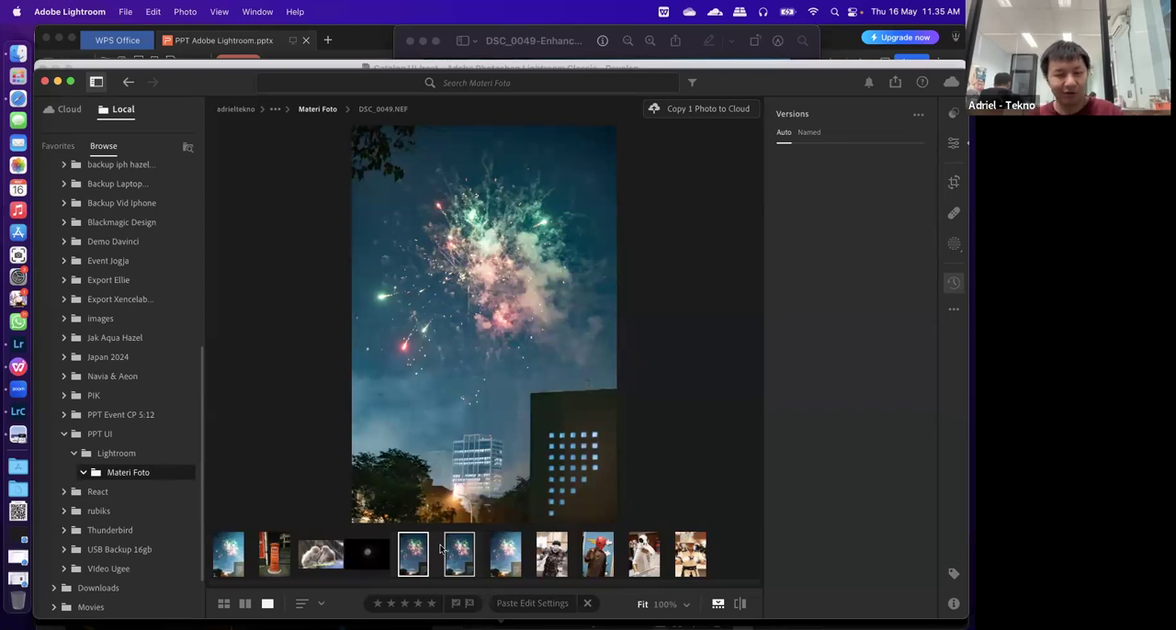
Examine the Photo Merge options offered for the two selected fireworks photos
right_click(468, 549)
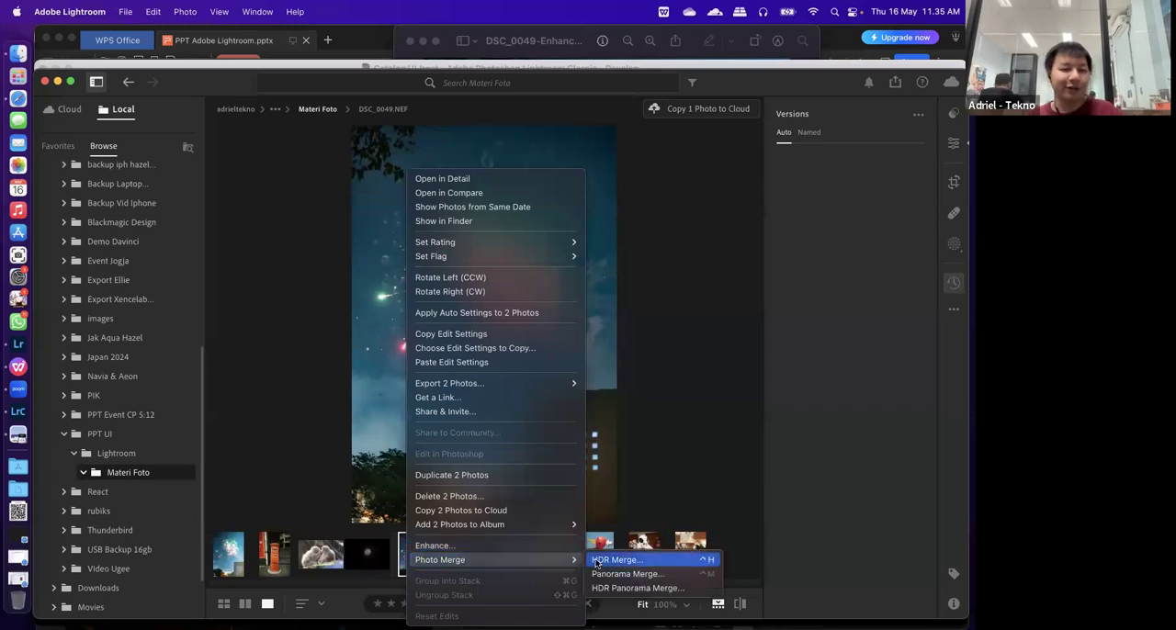
click(292, 406)
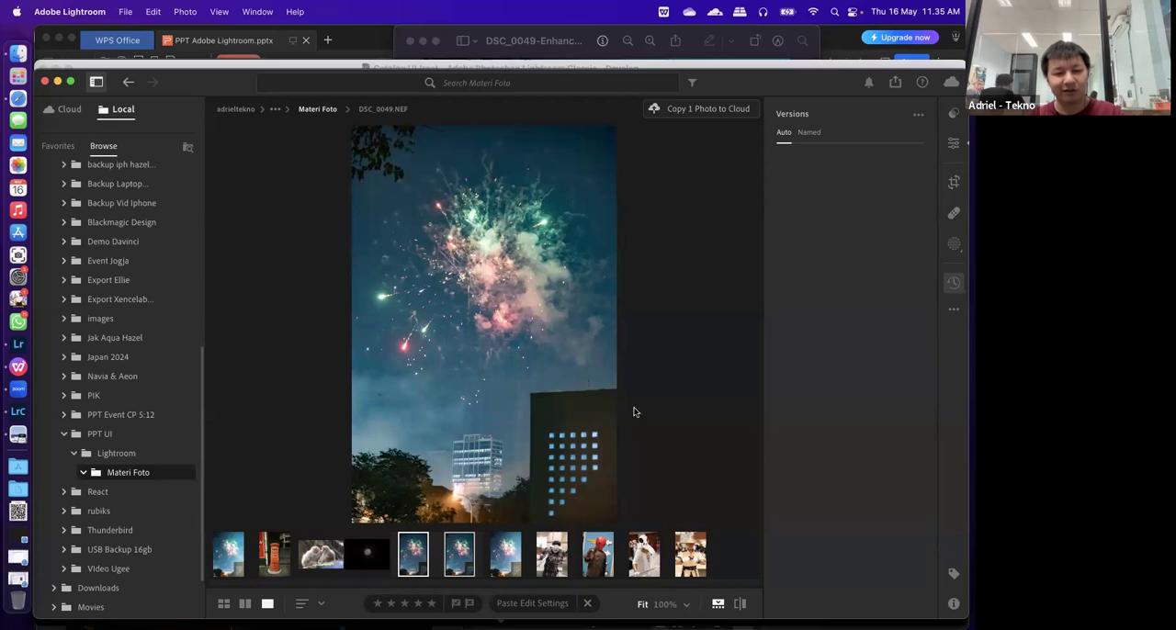
right_click(414, 558)
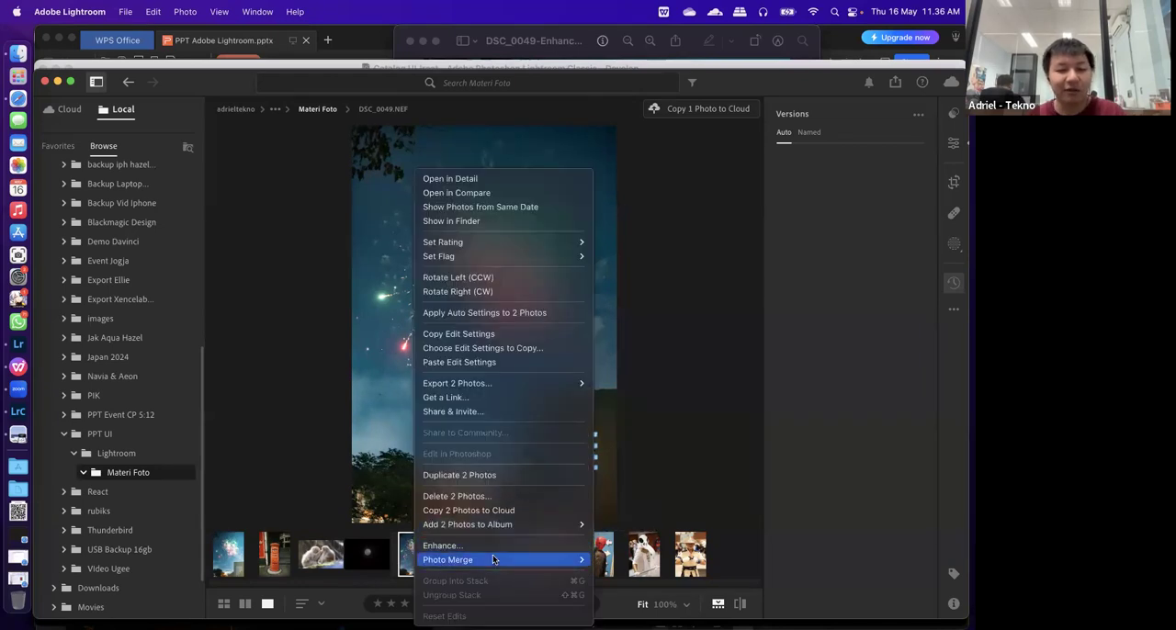
mouse_move(493, 560)
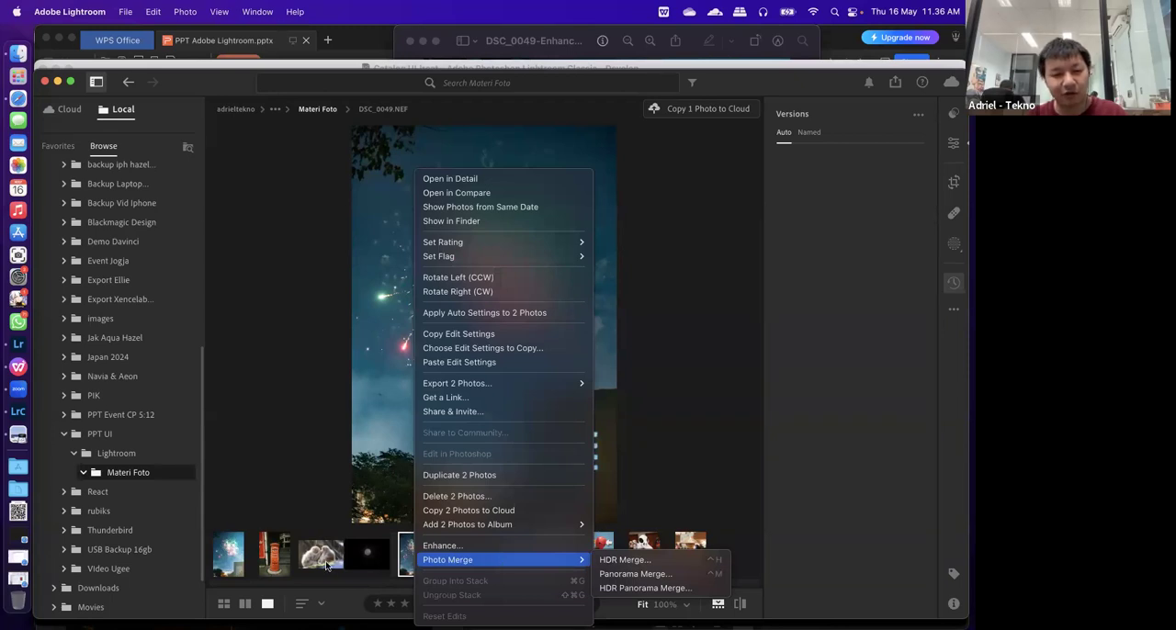
click(574, 561)
View the costume photos one after another, from the black-armoured figure to the white bird-masked figure DSC_0551.NEF
click(549, 557)
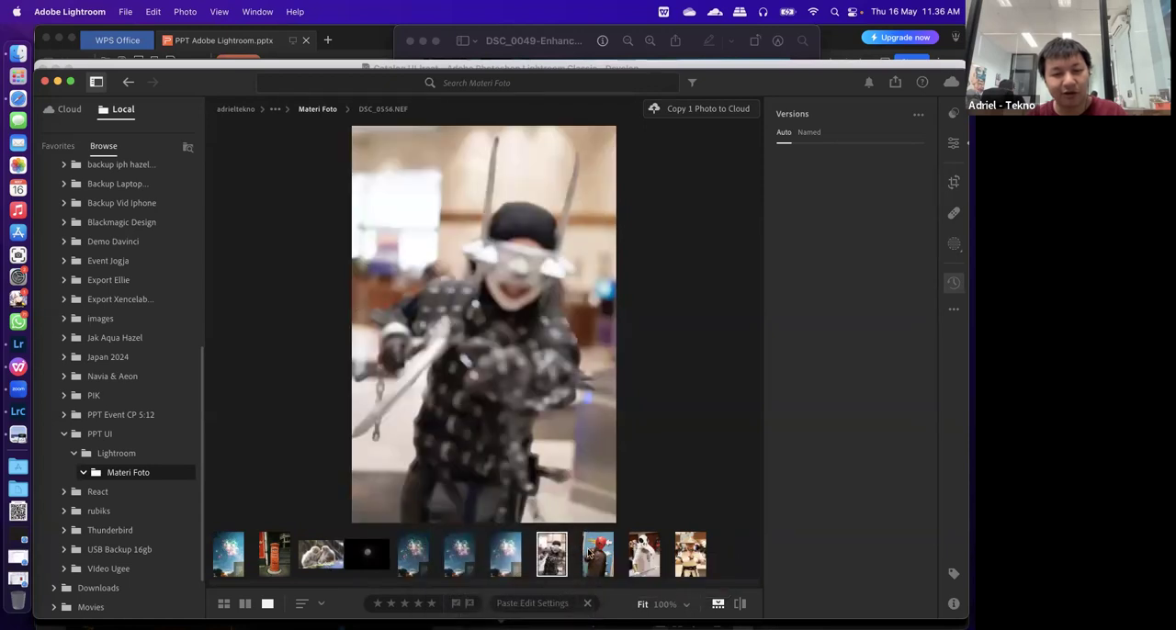
click(594, 555)
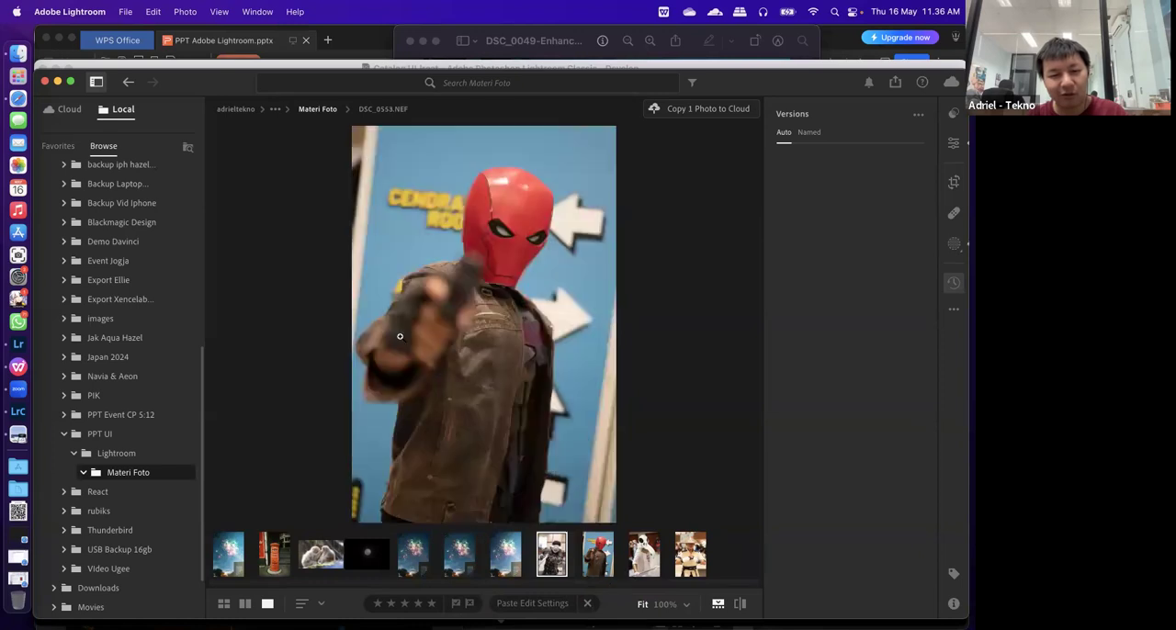
key(Right)
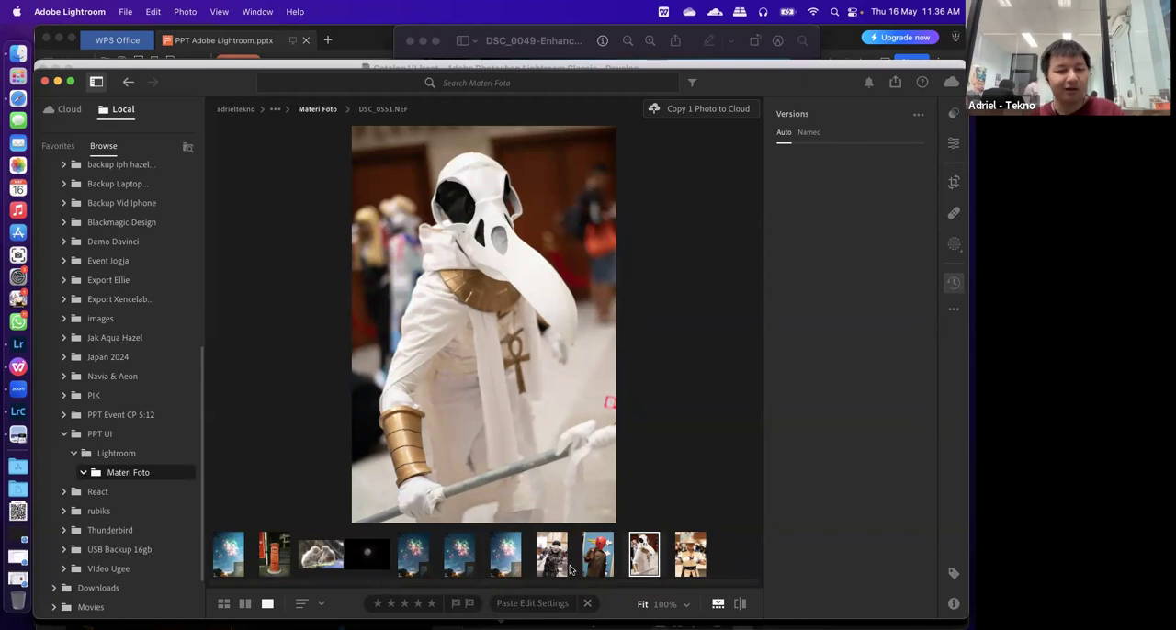
Compare the fireworks photo's versions DSC_0049-Enhanced-NR.dng, DSC_0049.jpg and DSC_0049.NEF in Detail view
click(503, 554)
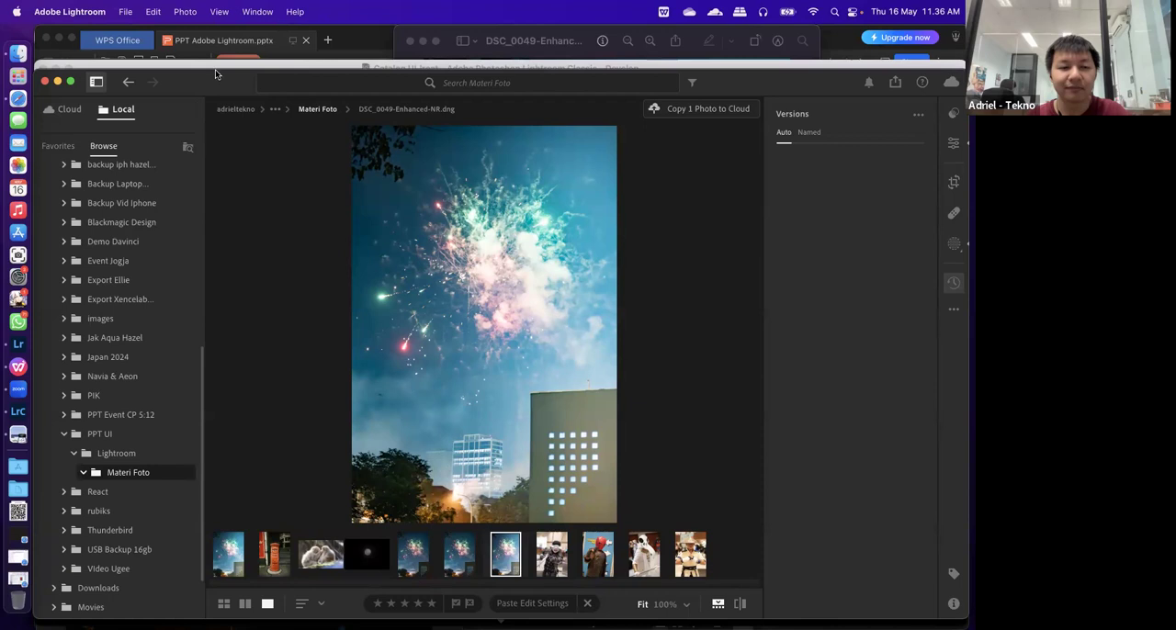
drag(216, 70, 213, 72)
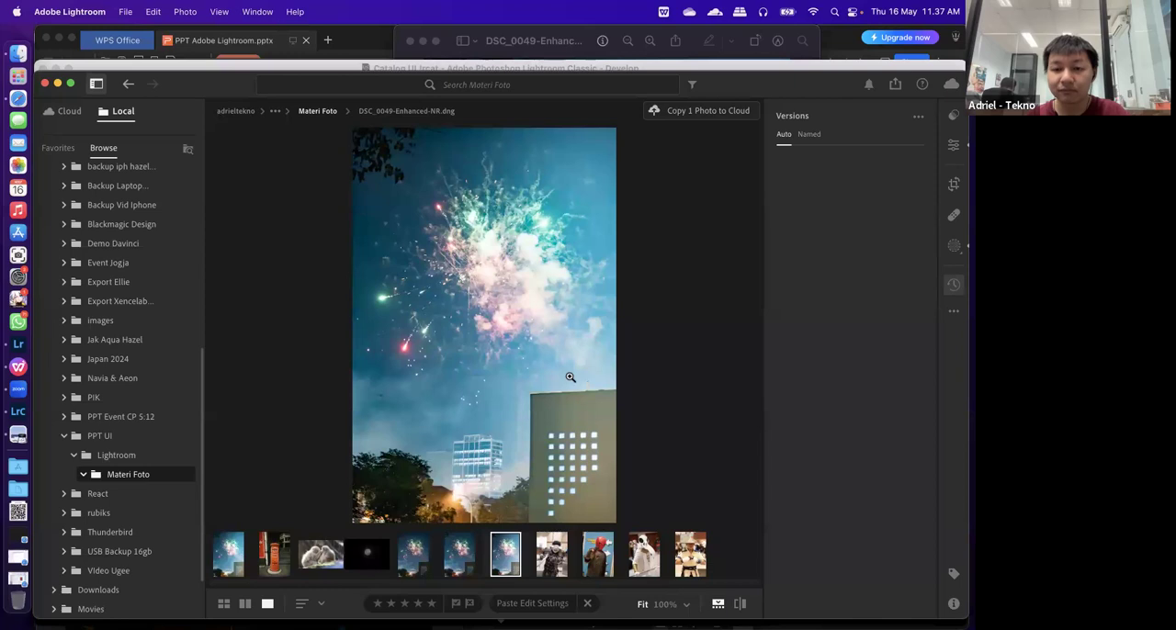
key(Left)
key(Left)
key(Left)
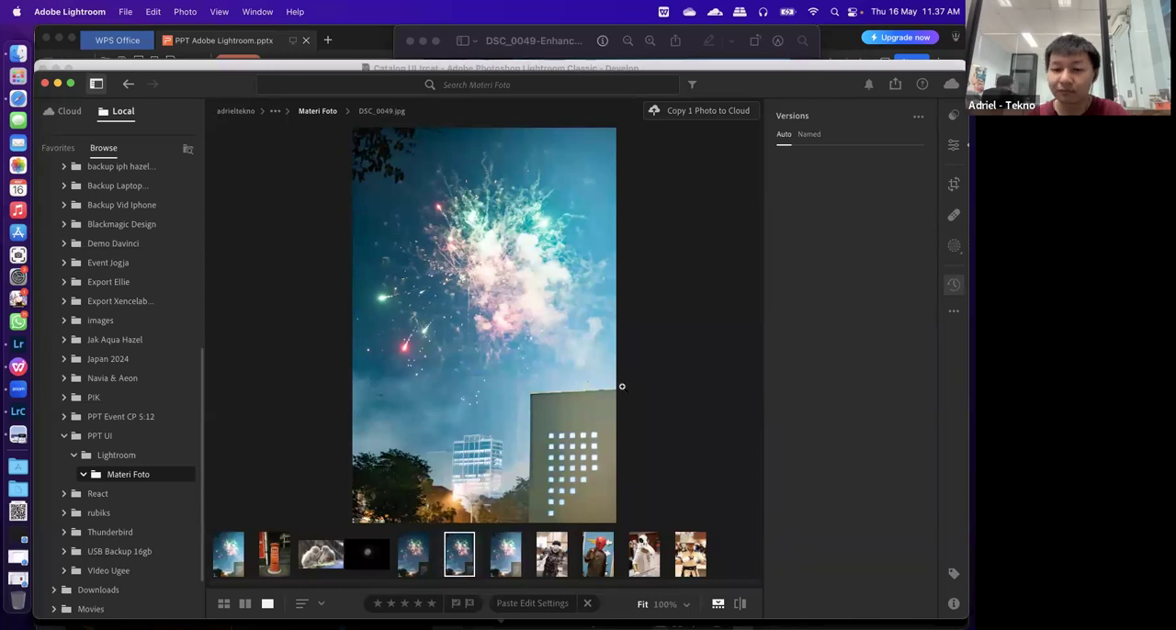
key(Right)
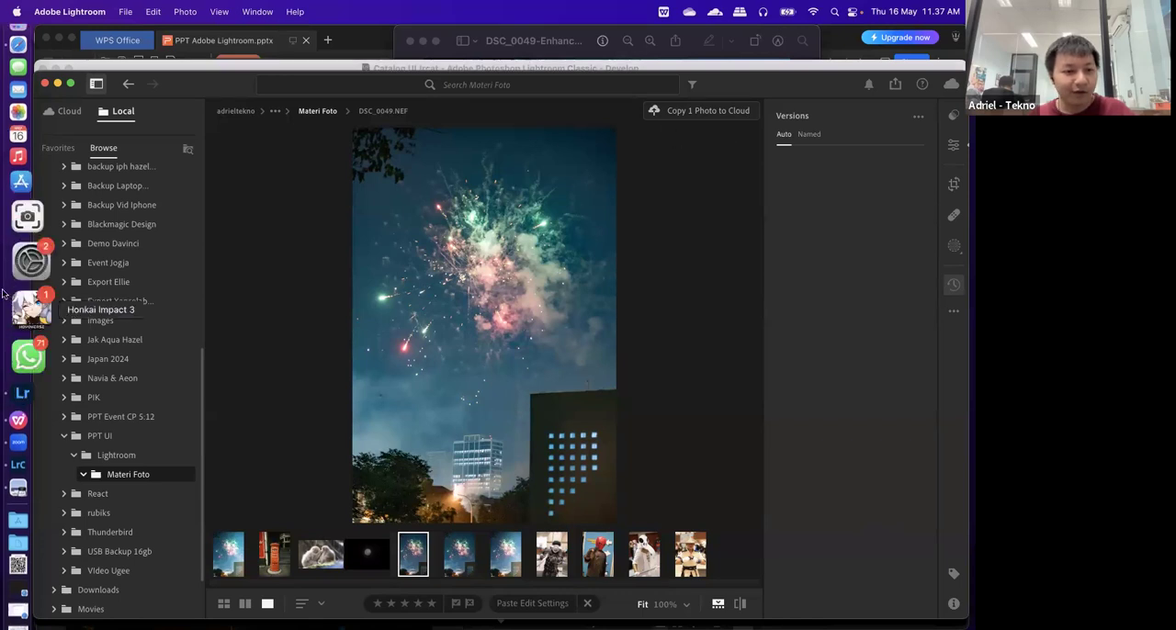
Switch to the PPT Adobe Lightroom.pptx presentation in WPS Office and show the Feedback Form slide
click(39, 415)
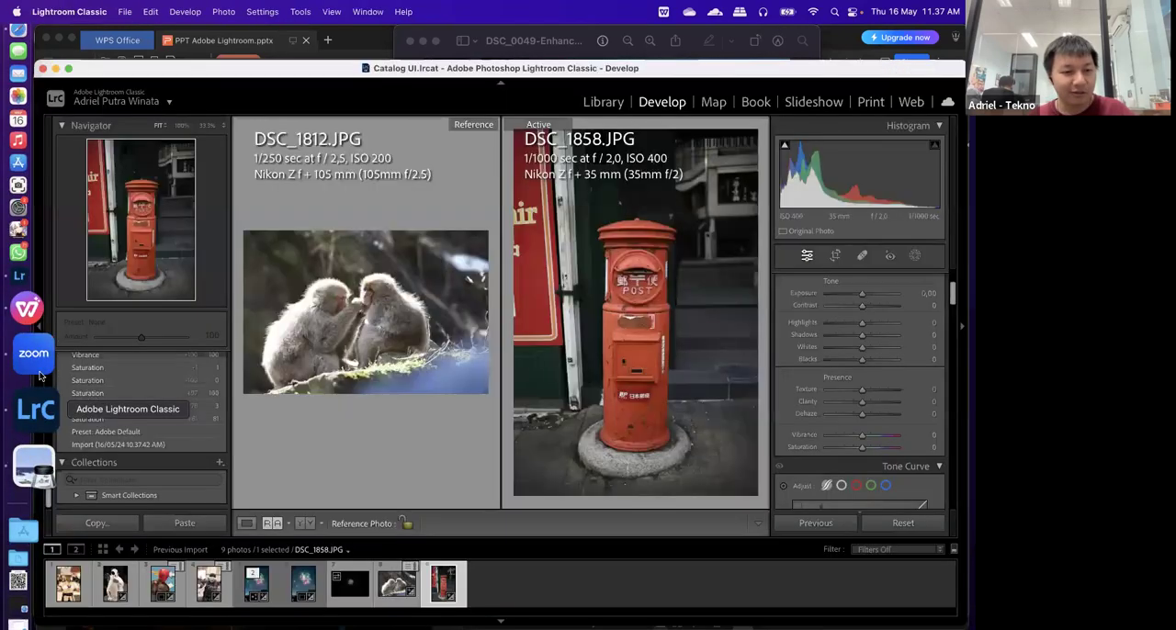
click(35, 356)
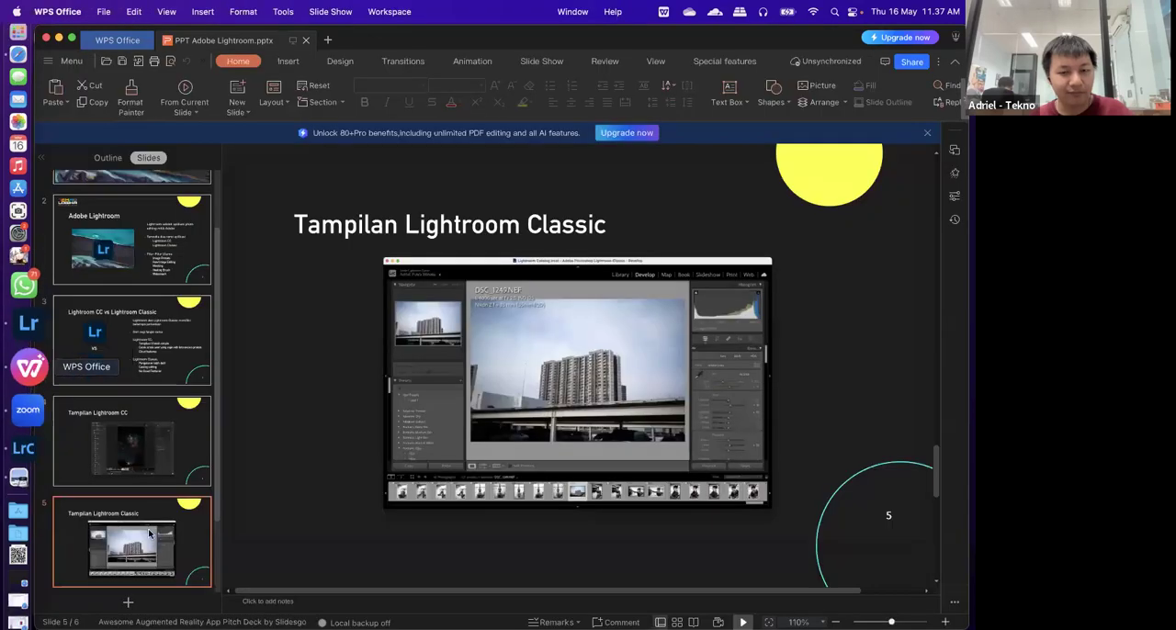
scroll(131, 538, down, 3)
click(131, 542)
Copy the feedback form's link from the slide and switch to Zoom
click(717, 346)
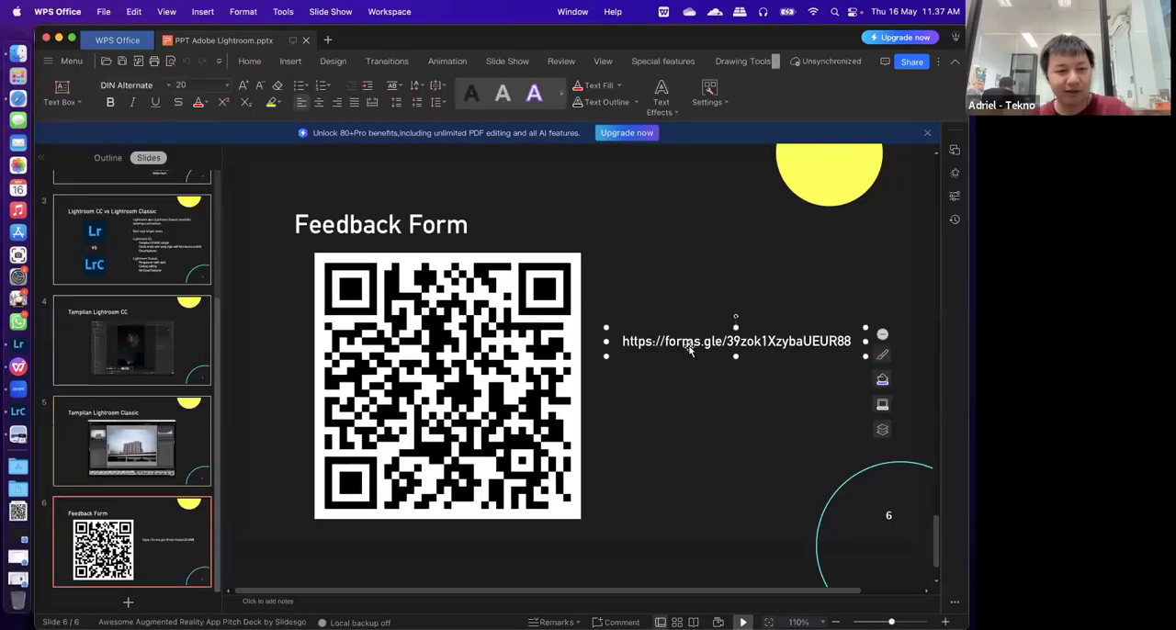
key(super+a)
key(super+c)
click(34, 386)
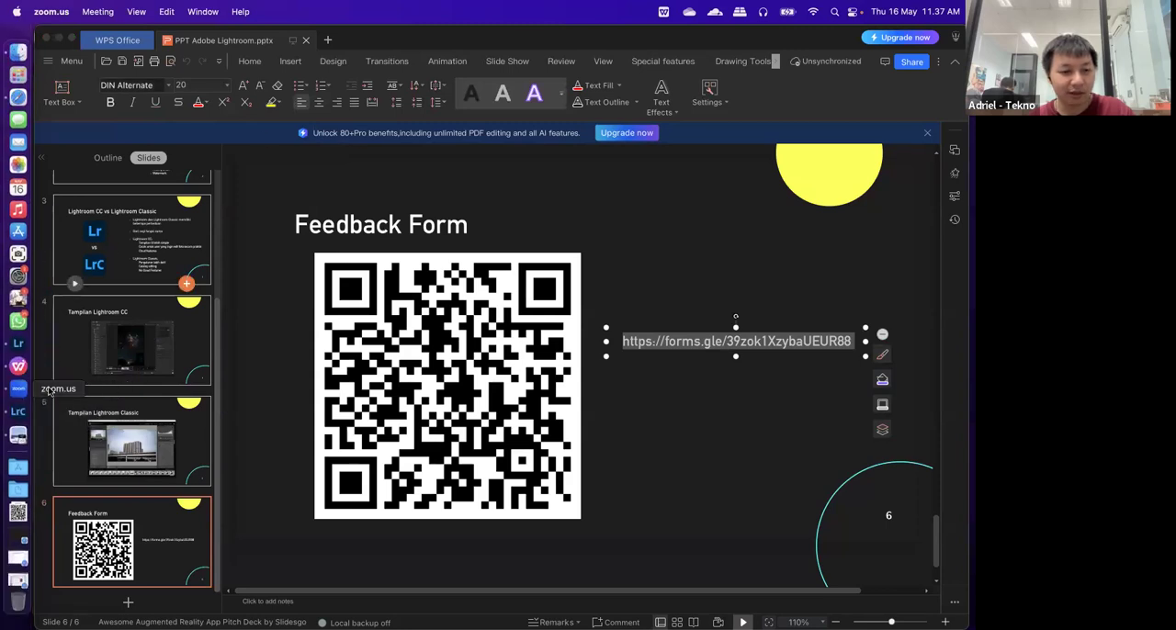
Return to the presentation in WPS Office and deselect the link's text box on the Feedback Form slide
click(487, 48)
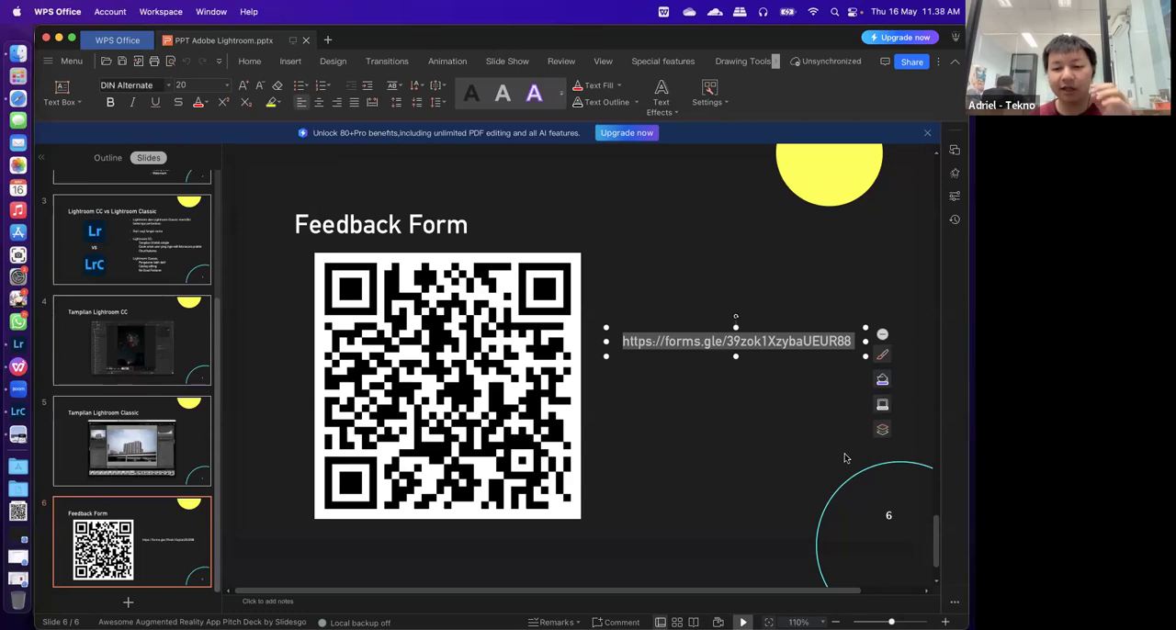
click(626, 504)
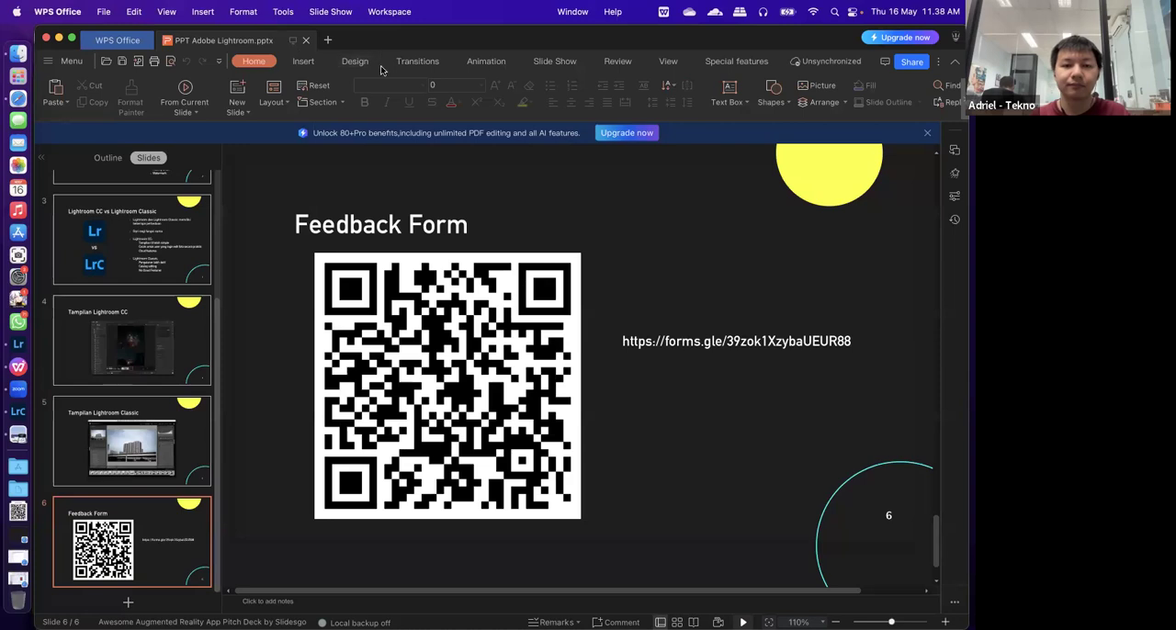
click(160, 48)
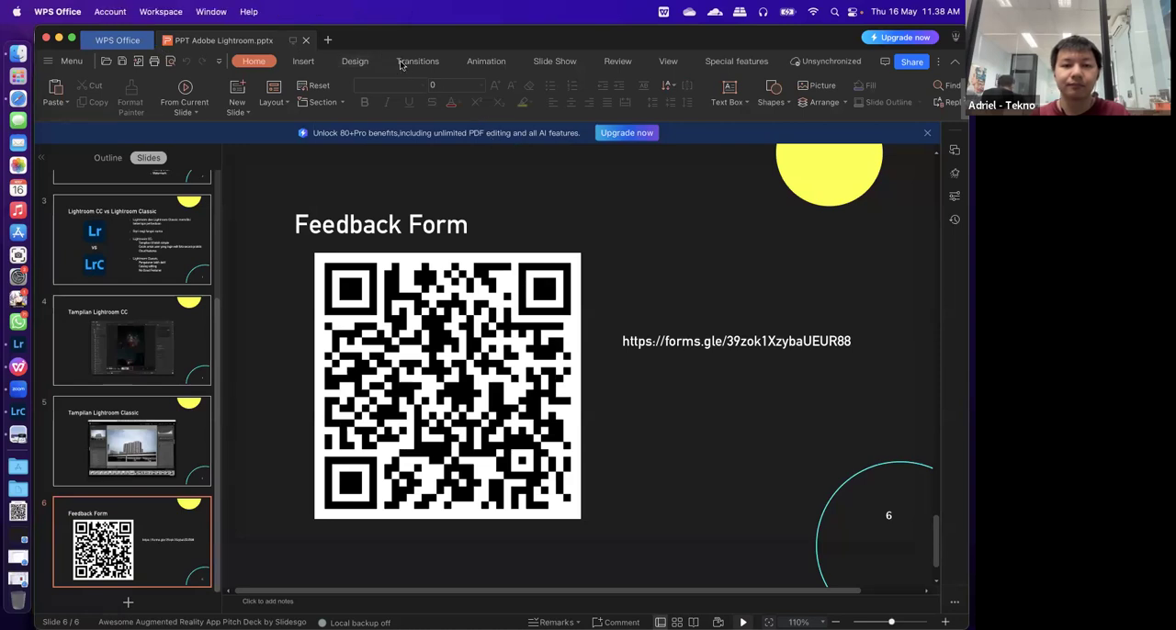
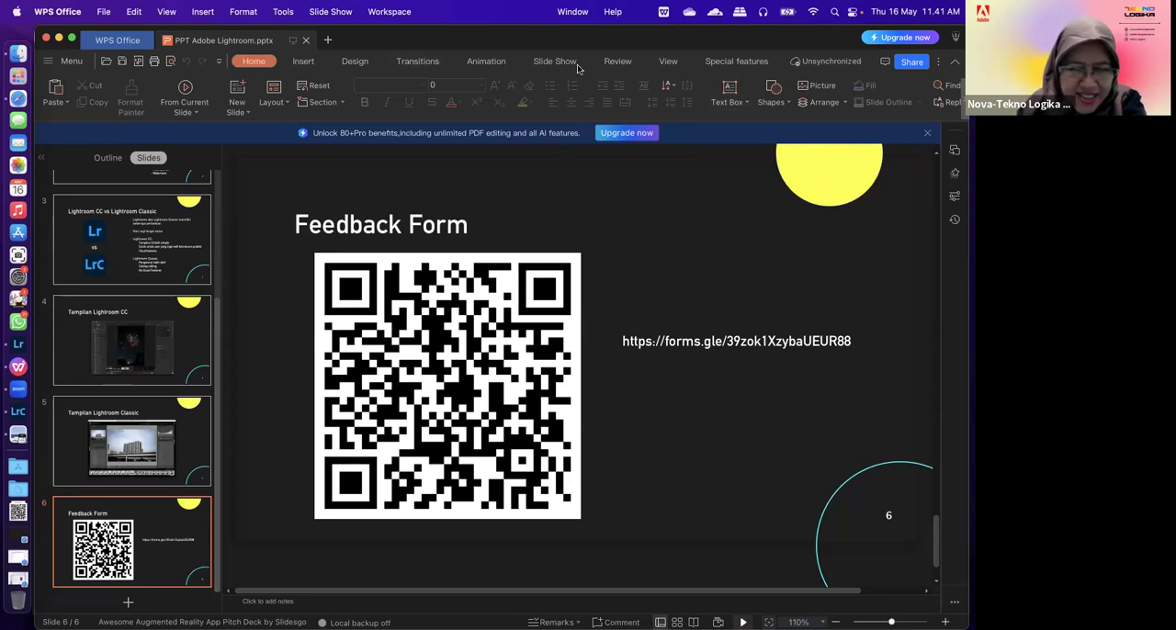
Switch to Lightroom Classic and examine the postbox photo's Develop adjustments, from Tone and Tone Curve through Detail, Transform and Effects to Calibration
click(418, 46)
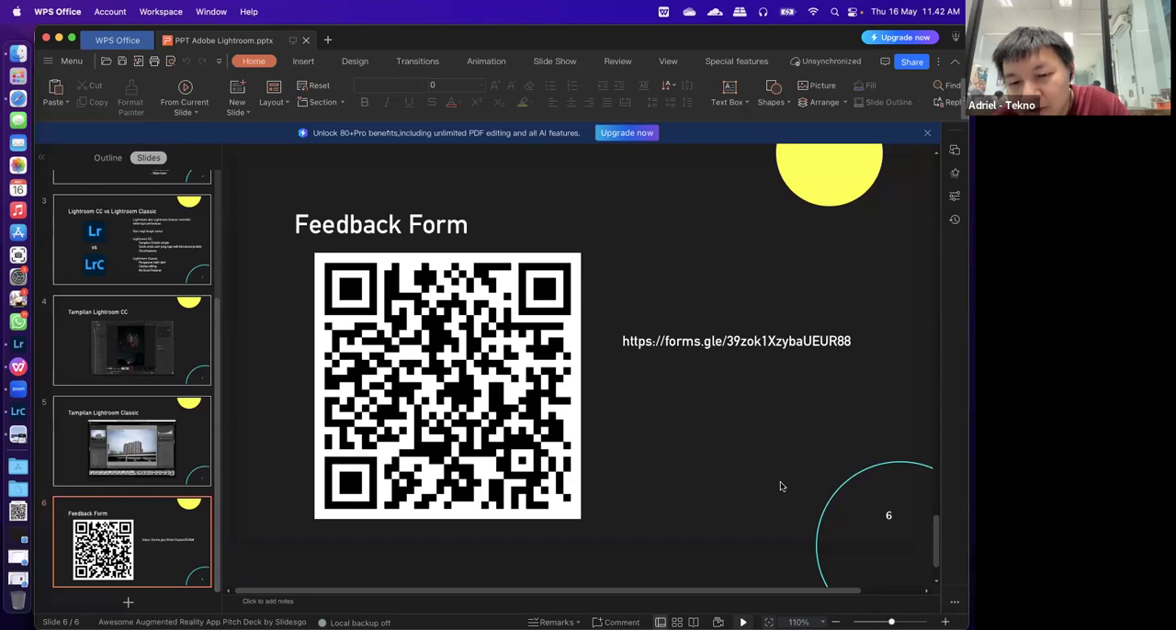
click(30, 413)
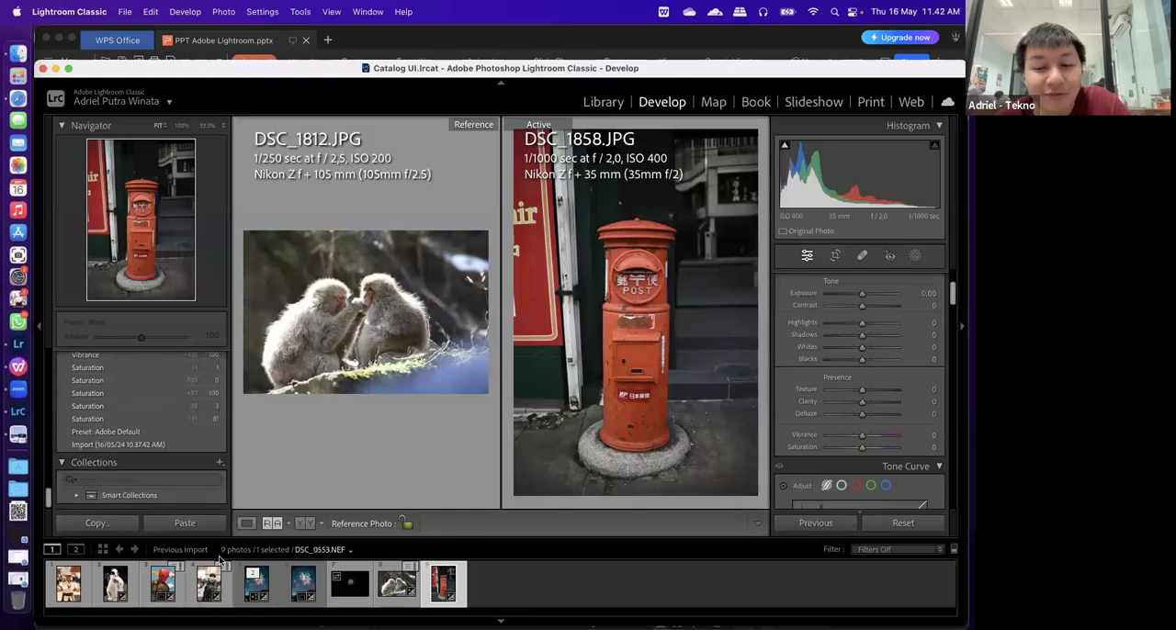
scroll(873, 403, up, 3)
scroll(872, 402, down, 15)
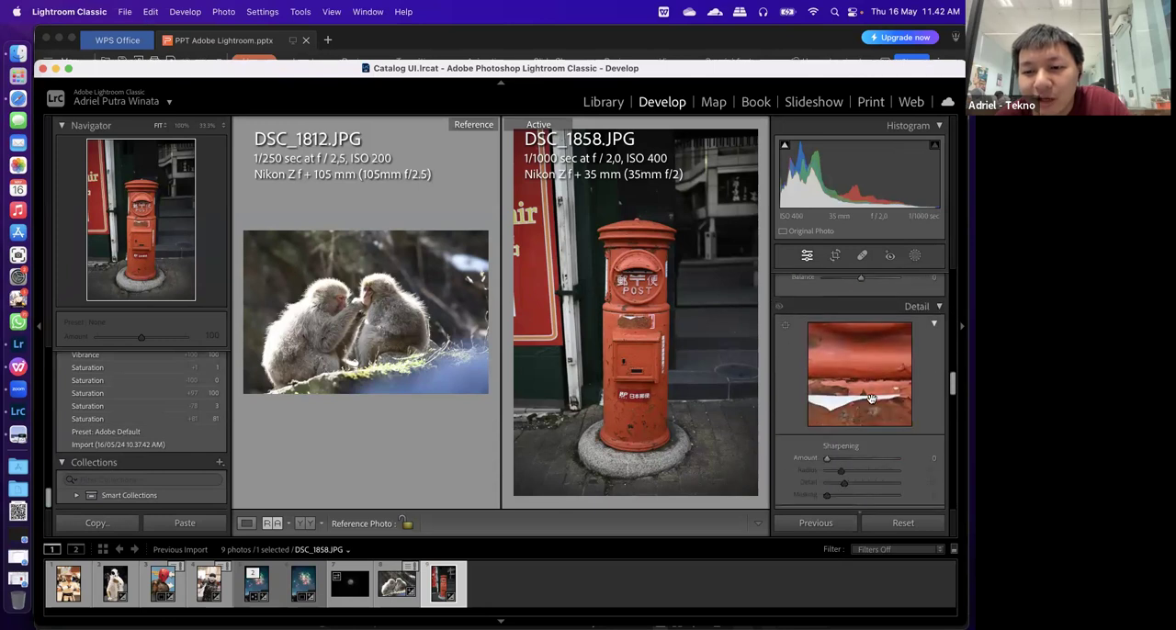
scroll(870, 397, down, 5)
scroll(871, 401, up, 15)
scroll(871, 396, down, 5)
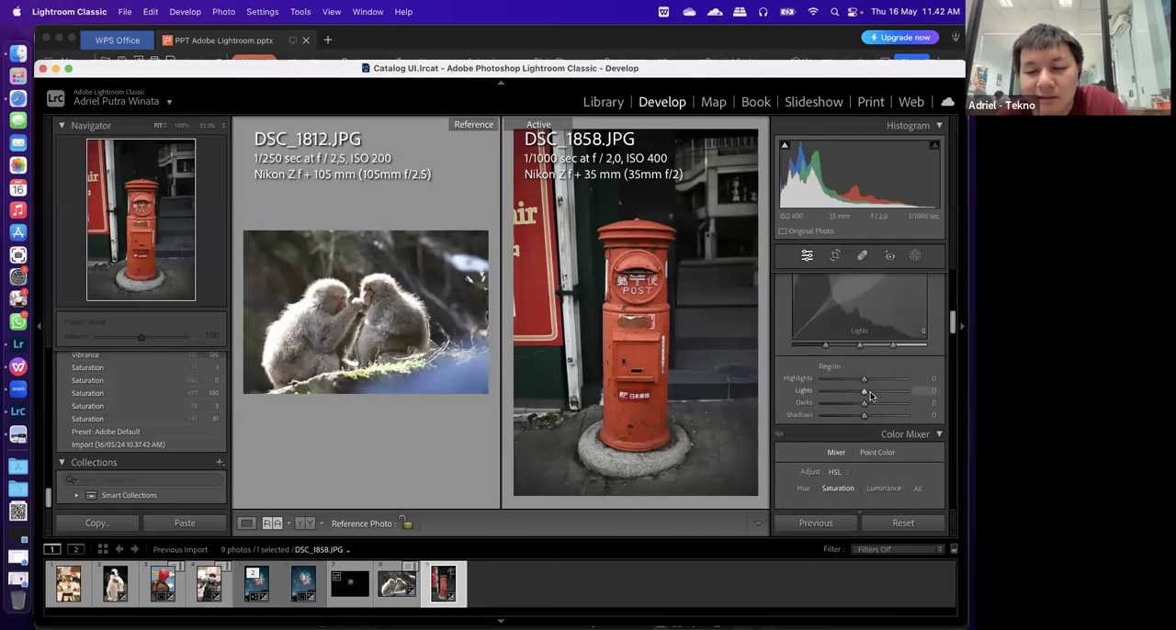
scroll(871, 396, down, 8)
scroll(871, 396, down, 5)
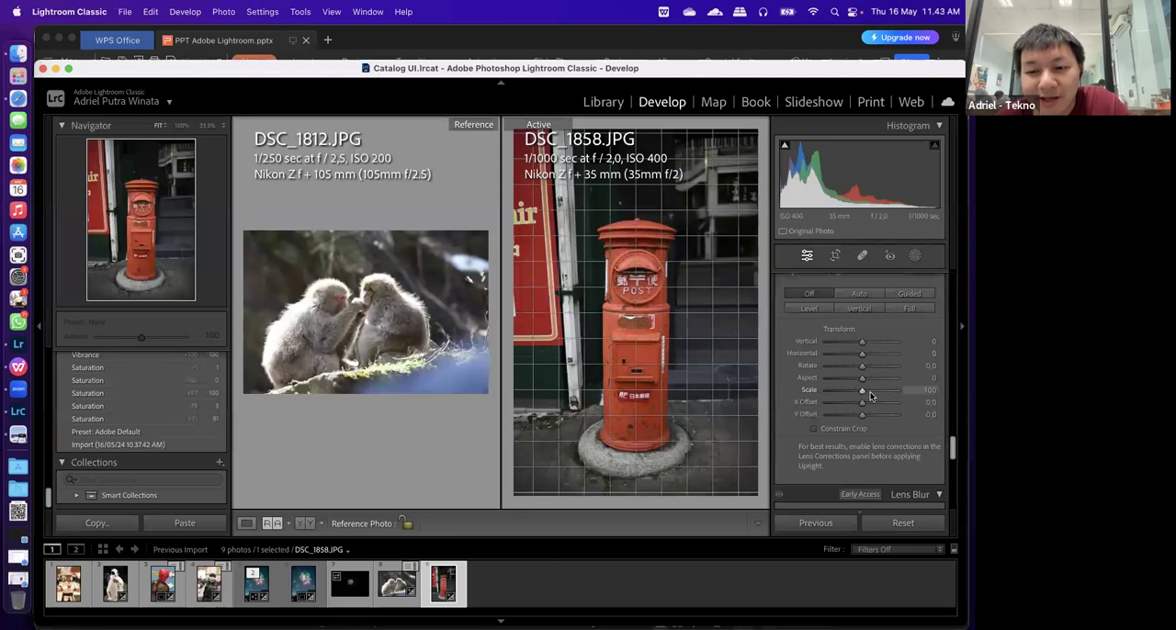
scroll(871, 396, down, 5)
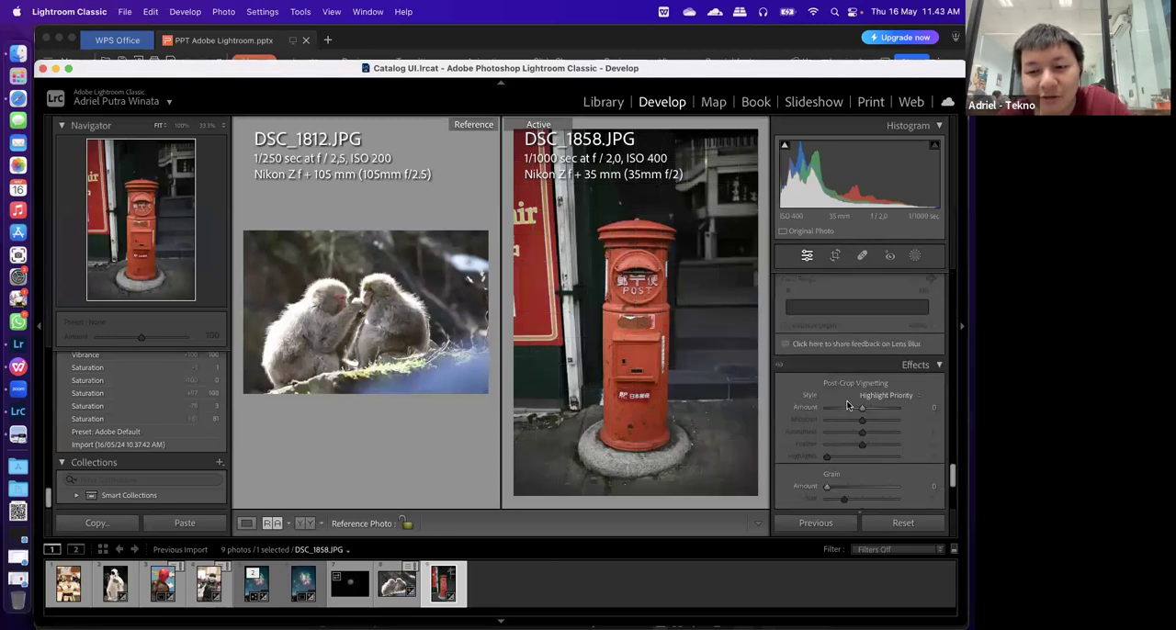
scroll(847, 405, down, 4)
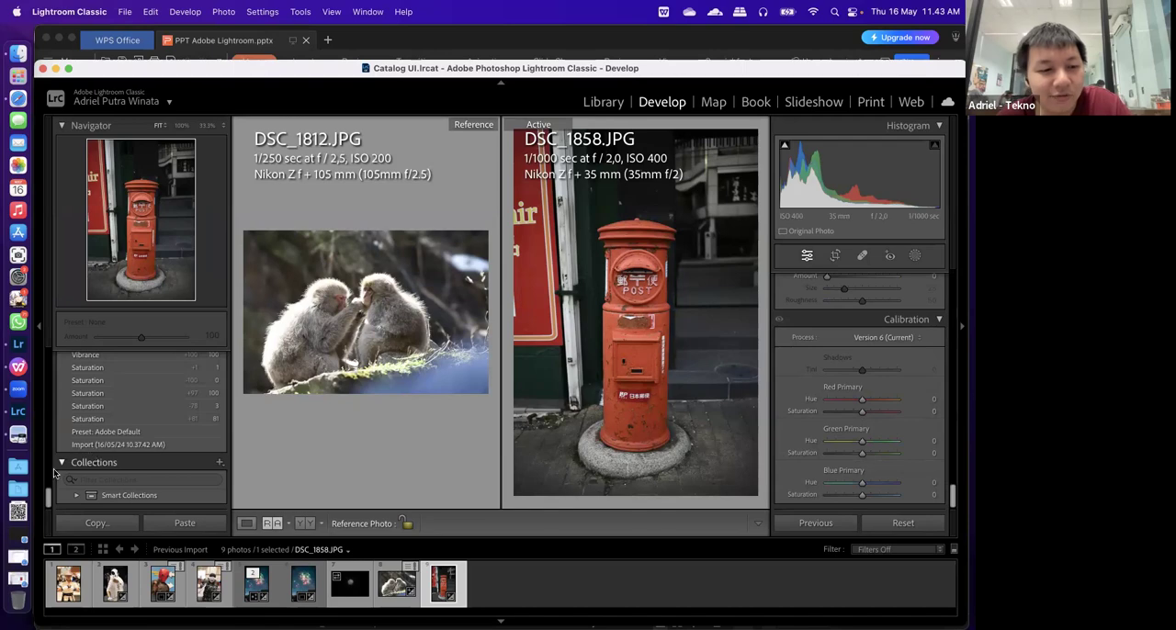
Try to launch Photoshop (Beta) and move its Scratch Disk Preferences dialog aside
click(20, 471)
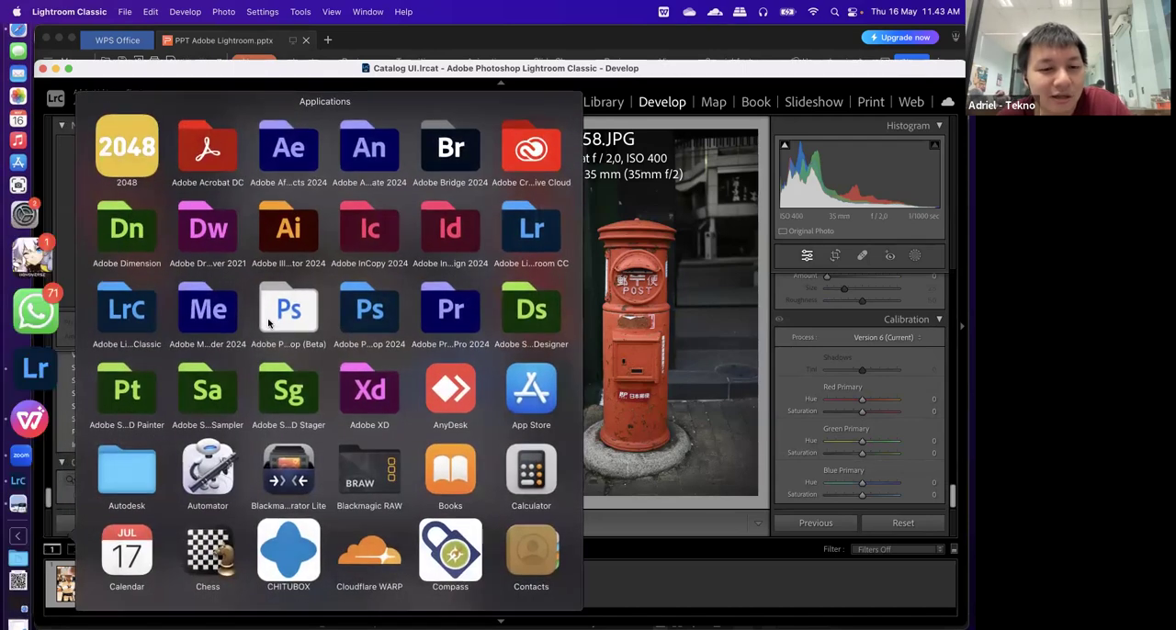
click(288, 309)
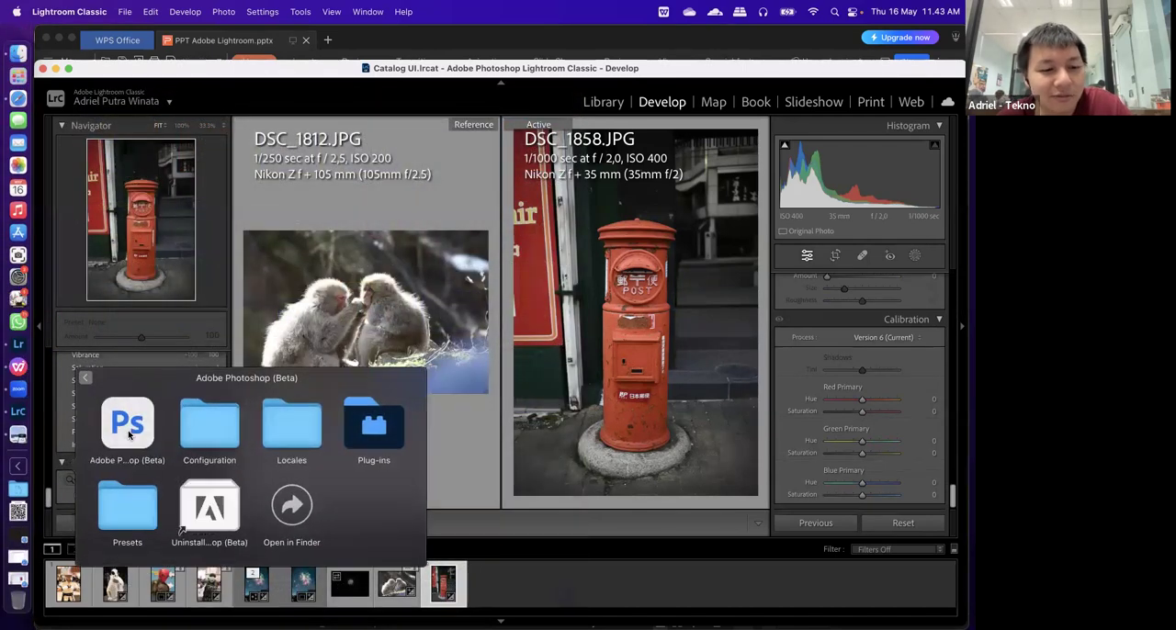
click(129, 434)
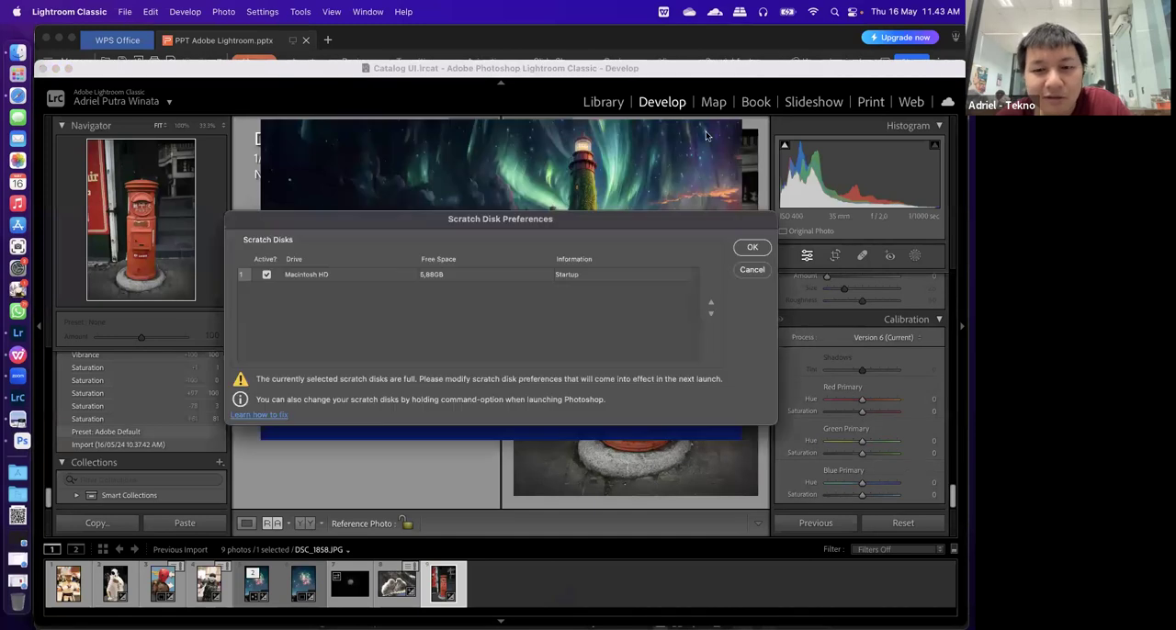
drag(499, 229, 357, 280)
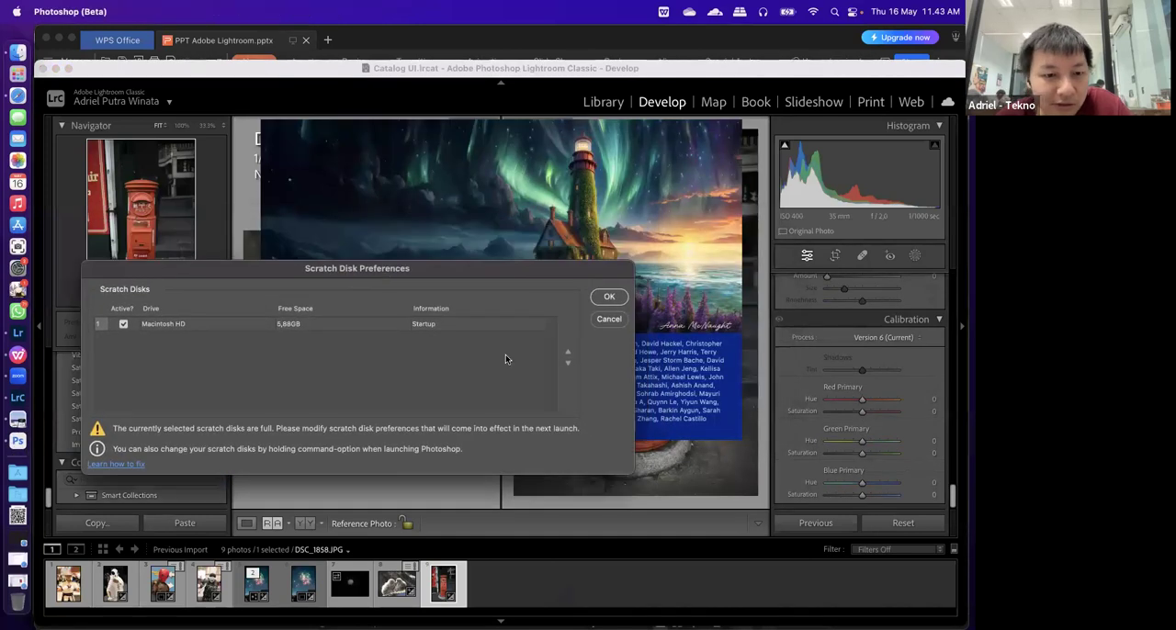
Dismiss the Scratch Disk Preferences dialog without changes and quit both Lightroom and Lightroom Classic
click(21, 259)
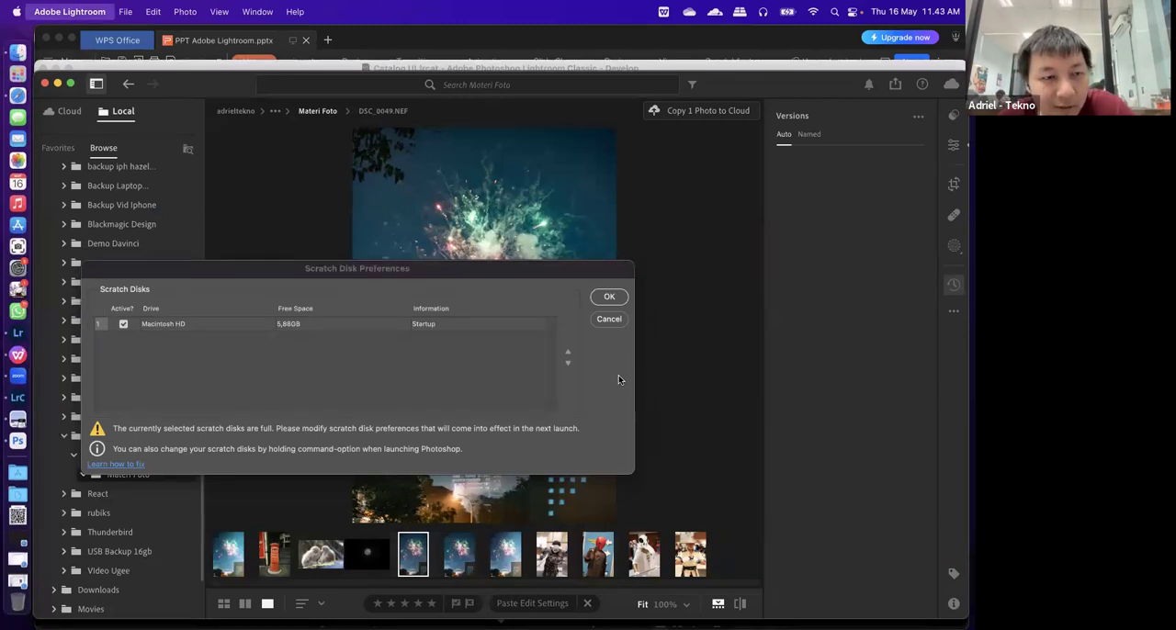
key(super+q)
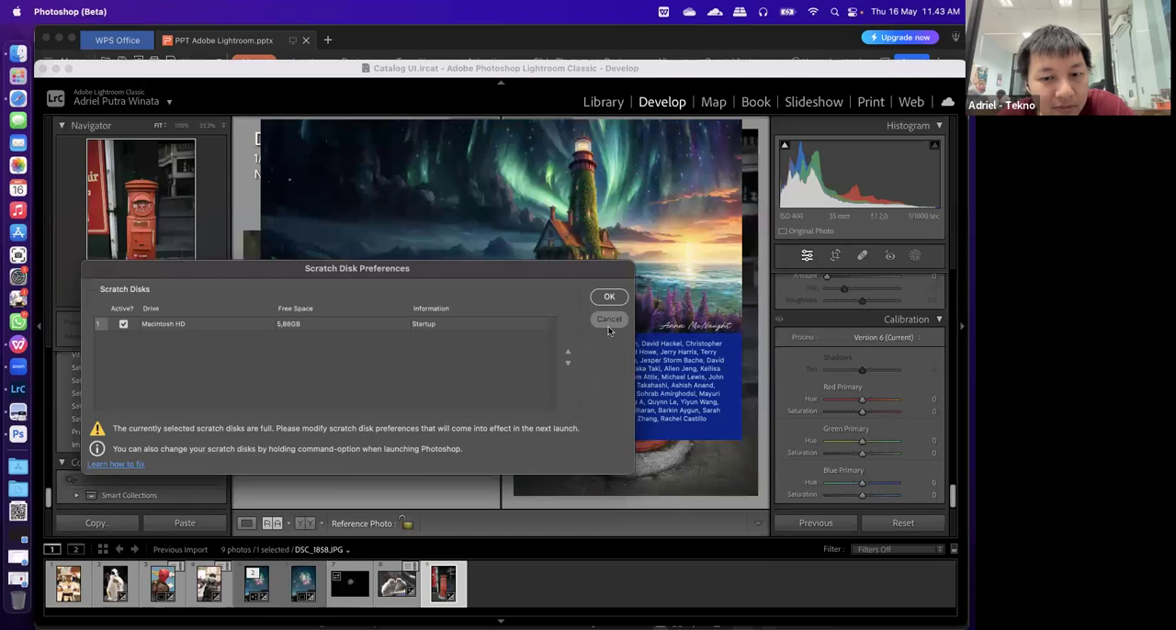
click(609, 318)
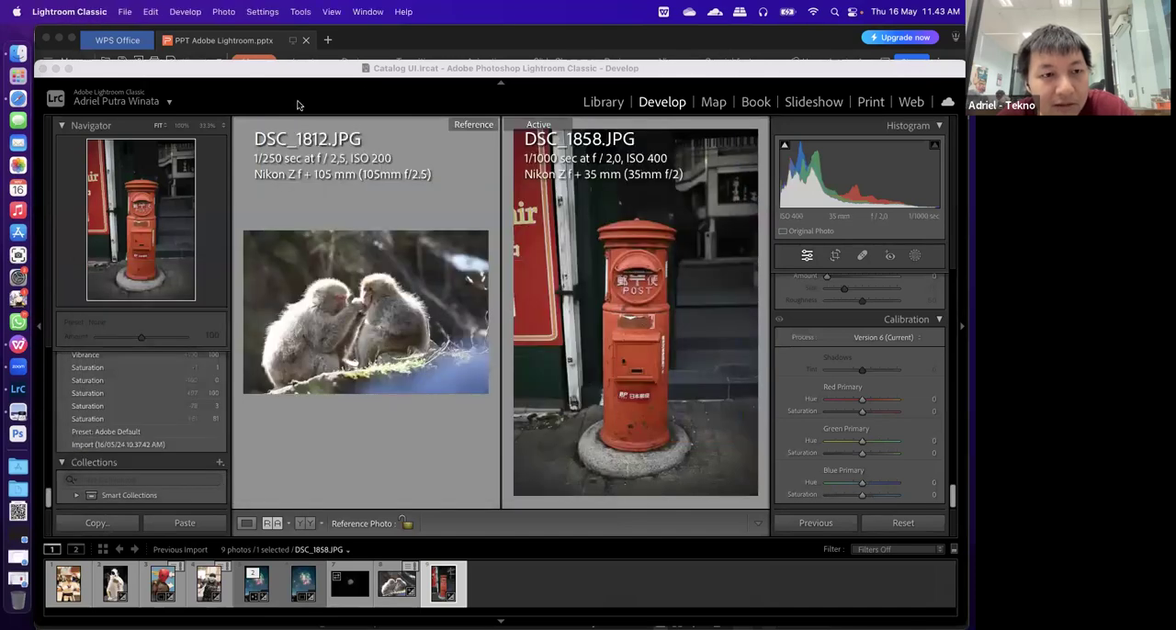
key(super+q)
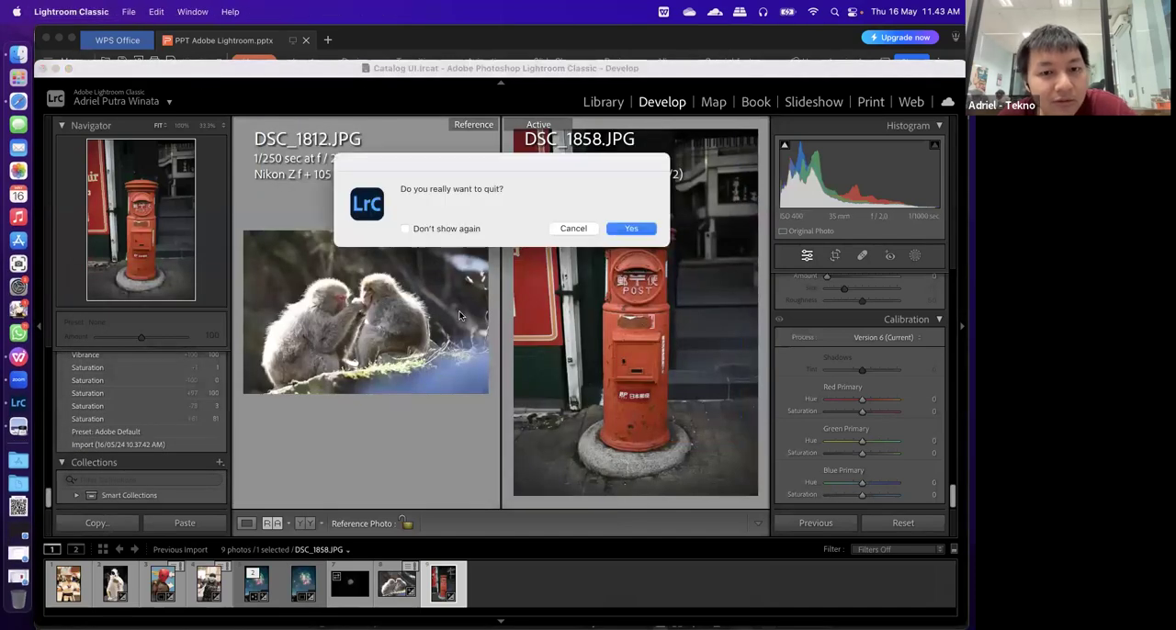
click(613, 230)
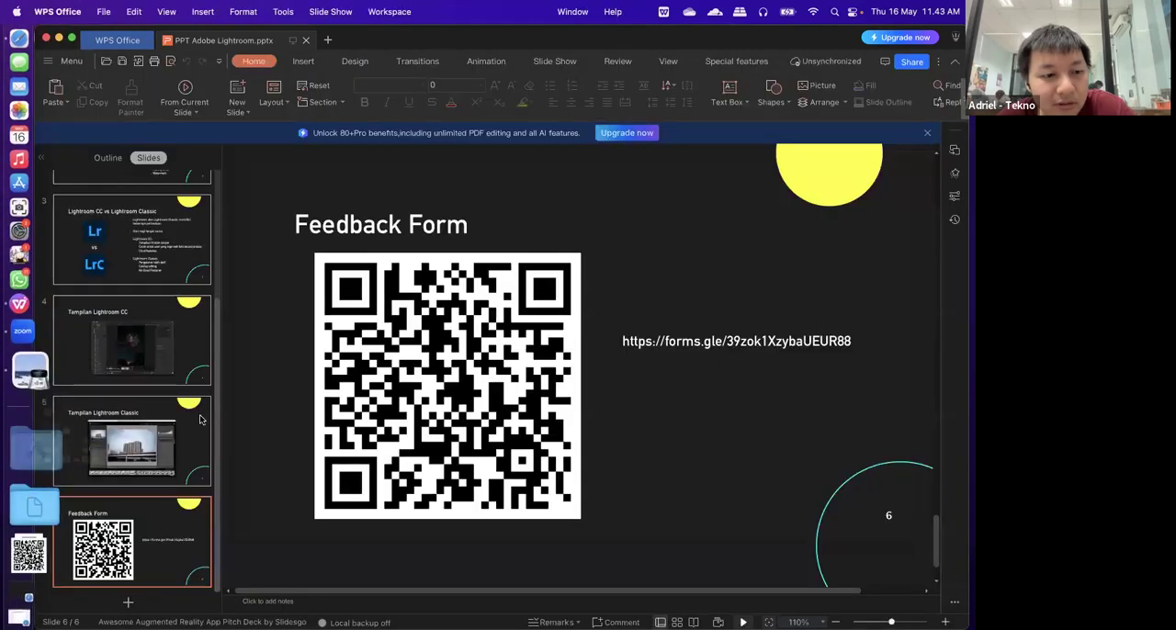
click(35, 448)
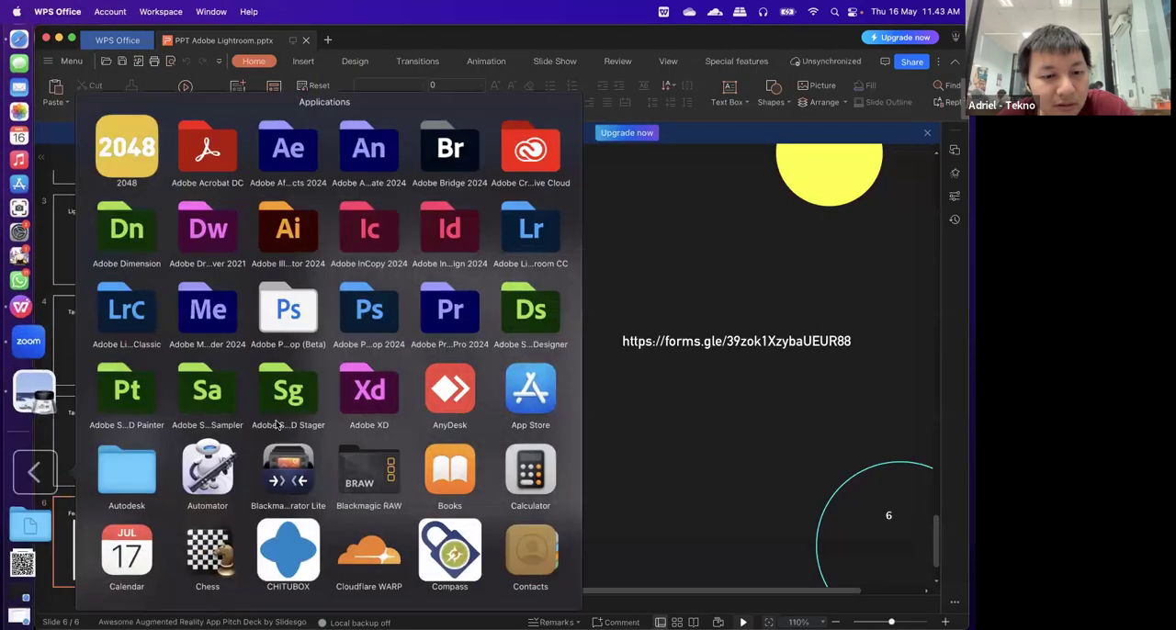
scroll(276, 424, down, 5)
scroll(276, 425, down, 5)
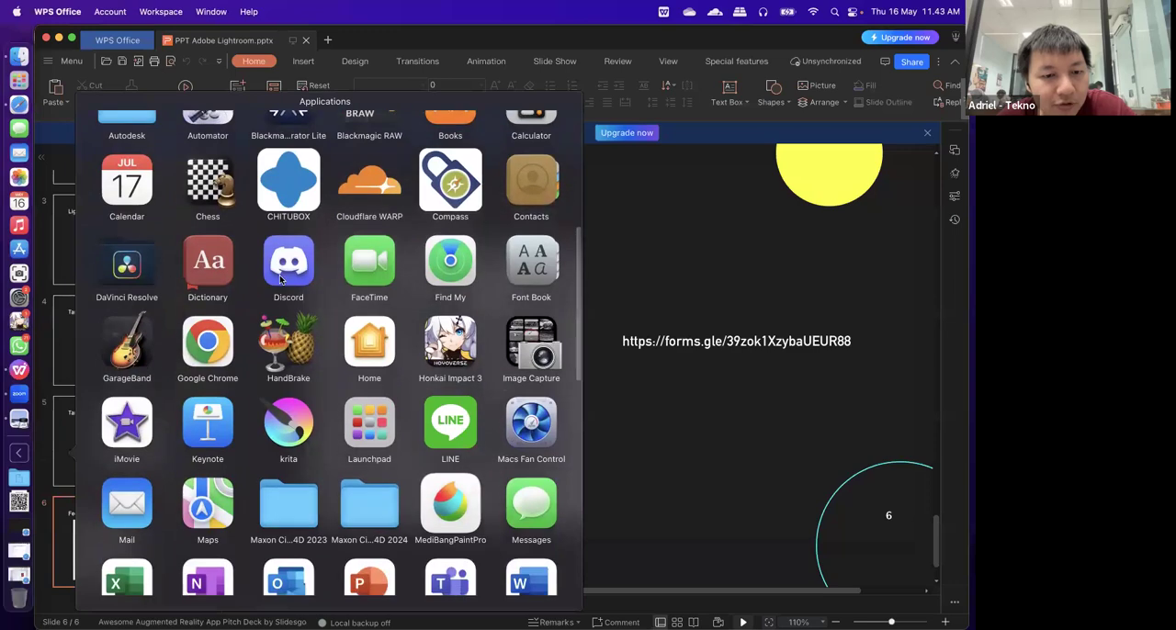
scroll(155, 457, up, 10)
click(292, 314)
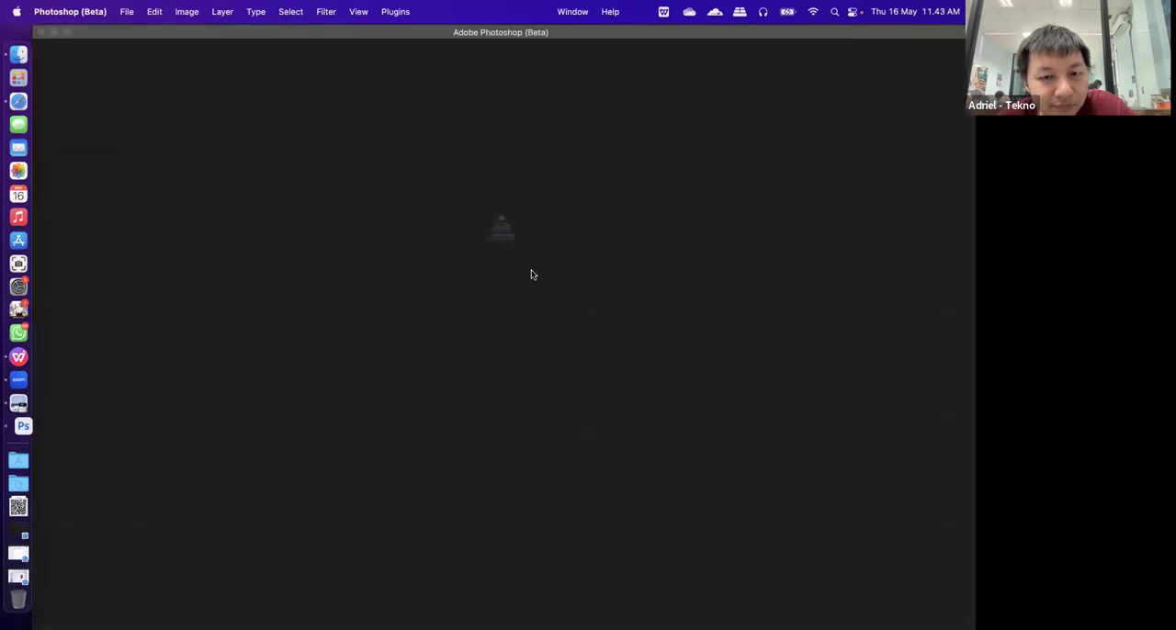
click(521, 293)
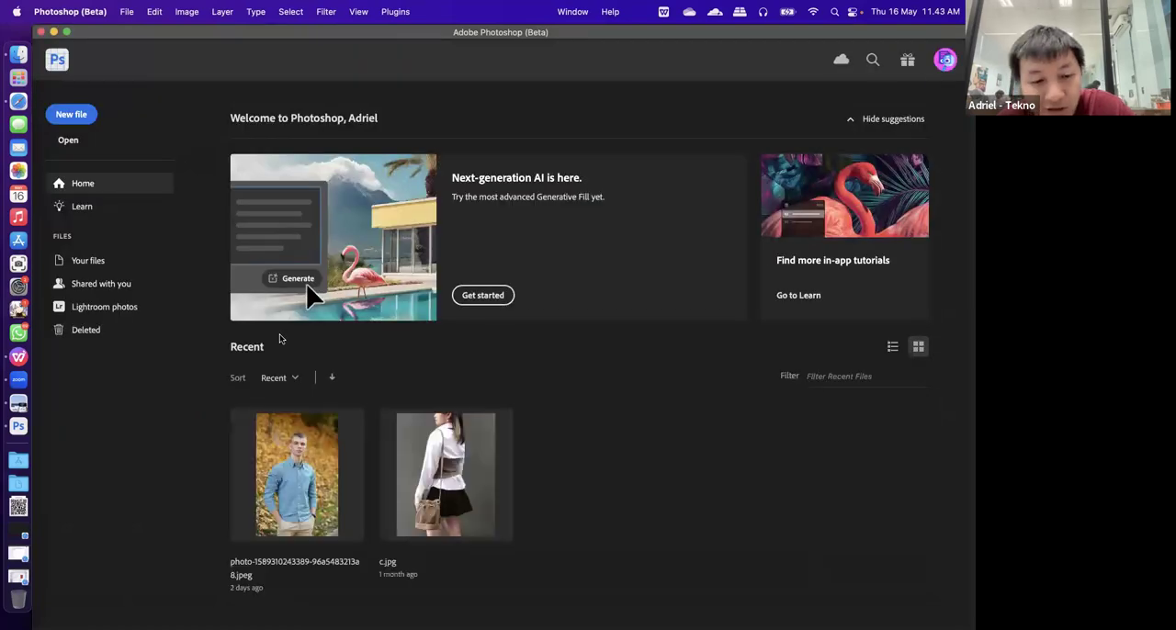
click(283, 517)
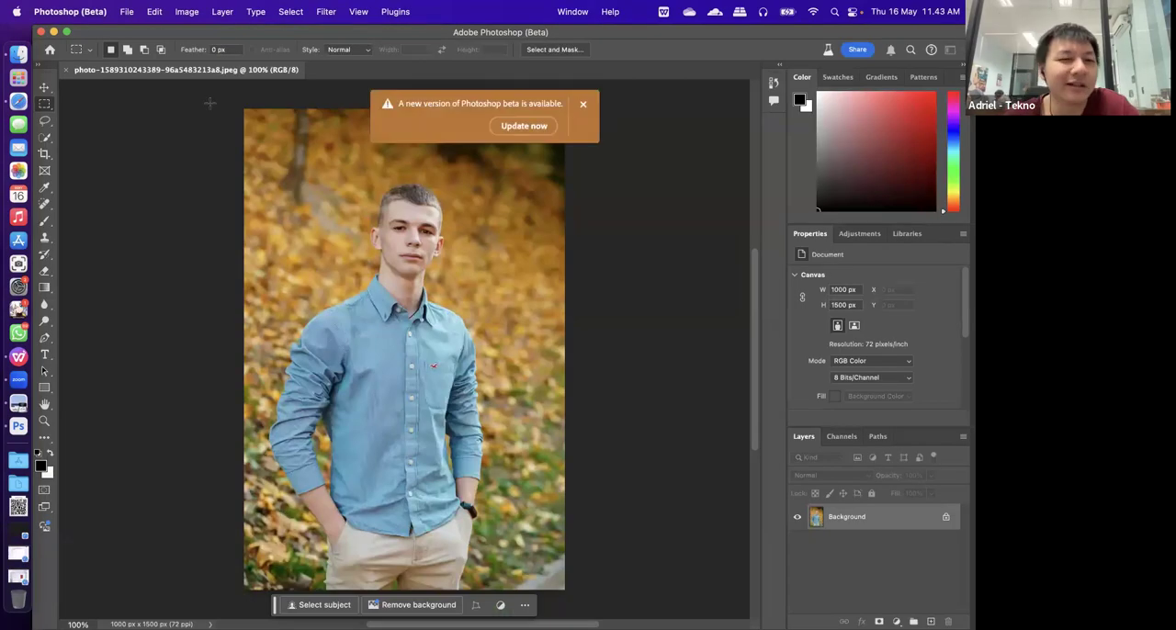
click(583, 104)
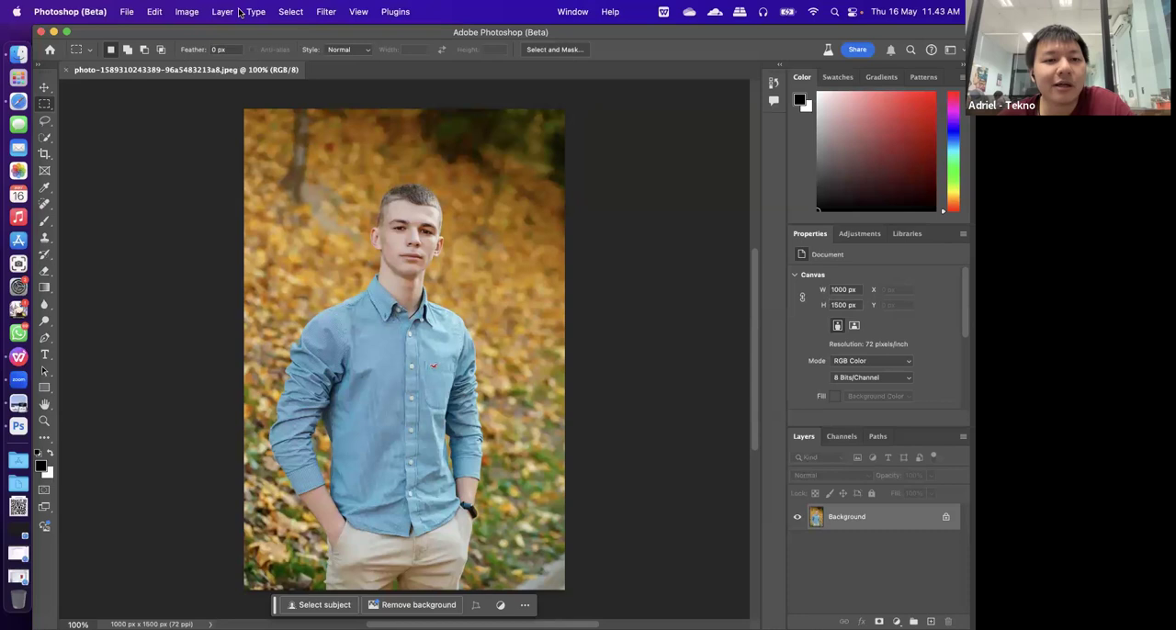
Look for an image enhancement command among Photoshop's commands, searching Help for "enhanc", "supe" and "res"
click(185, 11)
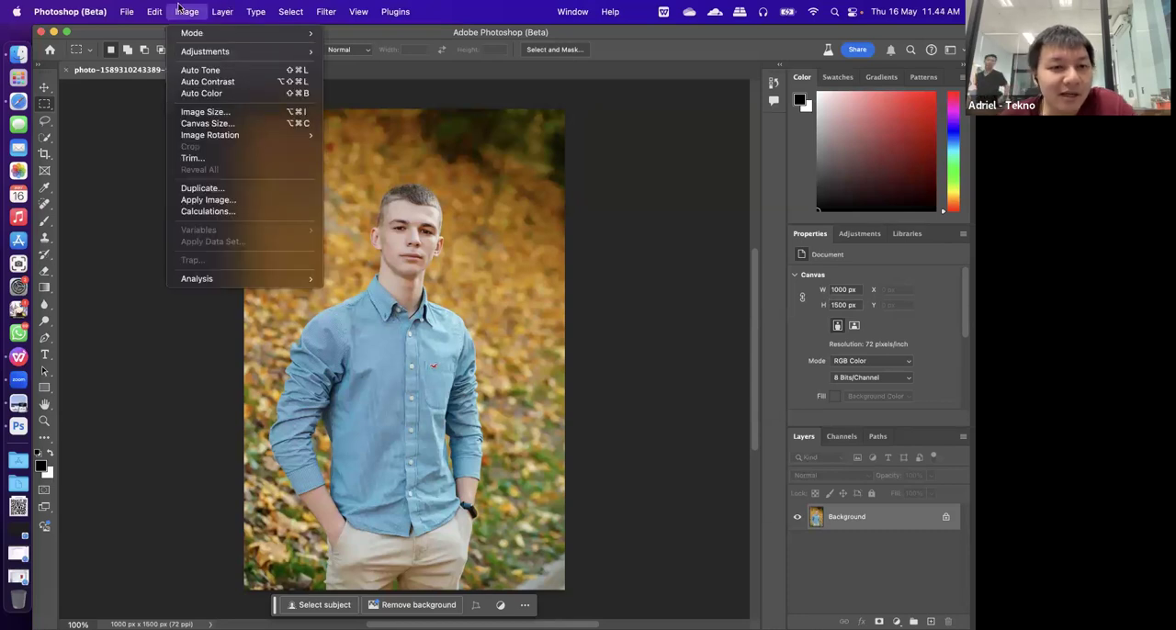
mouse_move(202, 52)
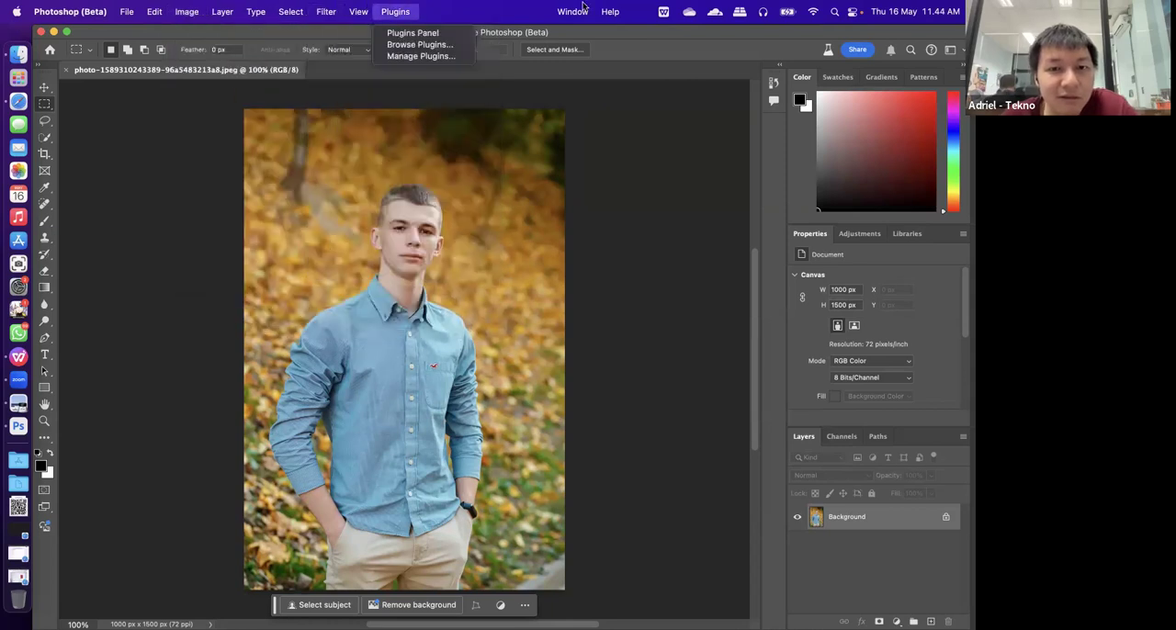
mouse_move(612, 12)
text(enhanc)
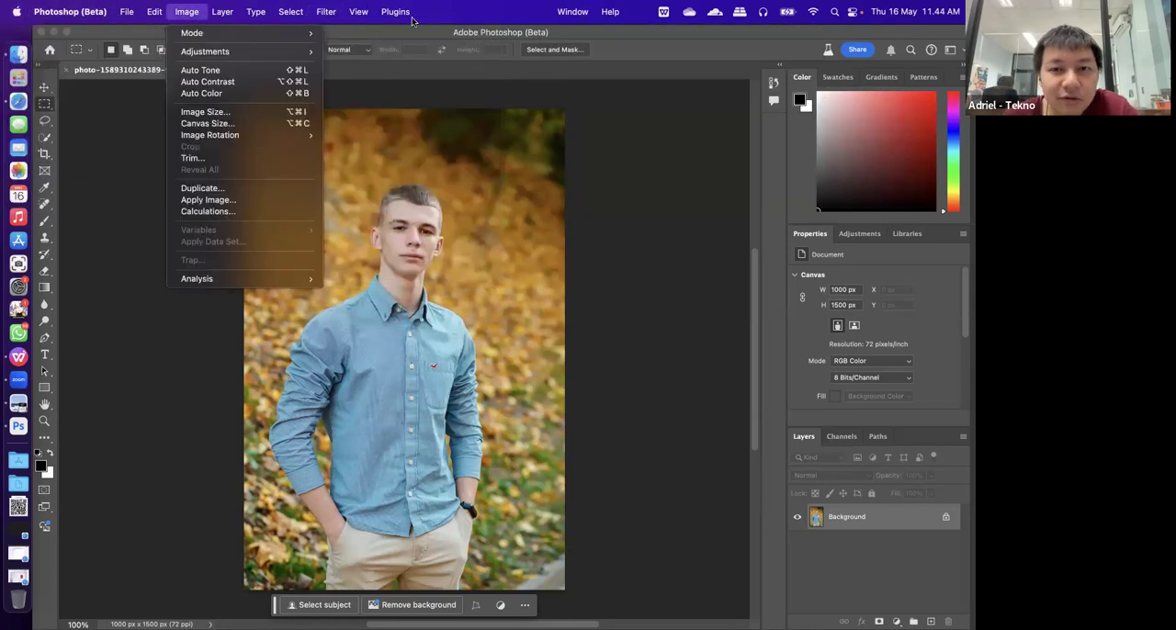
key(BackSpace)
text(su)
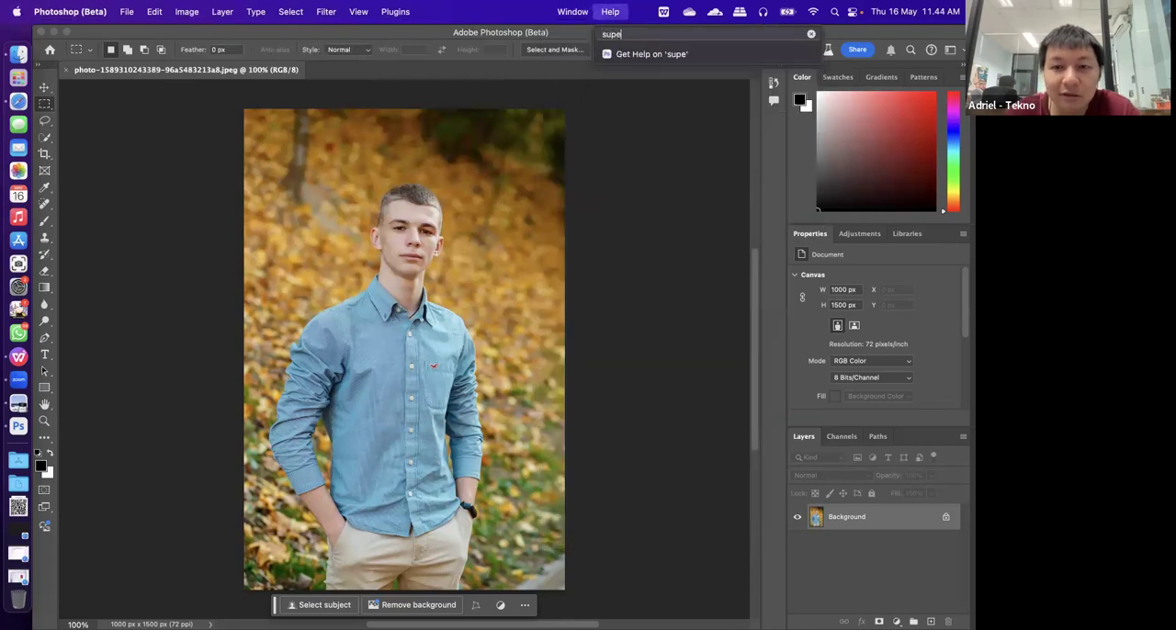
key(BackSpace)
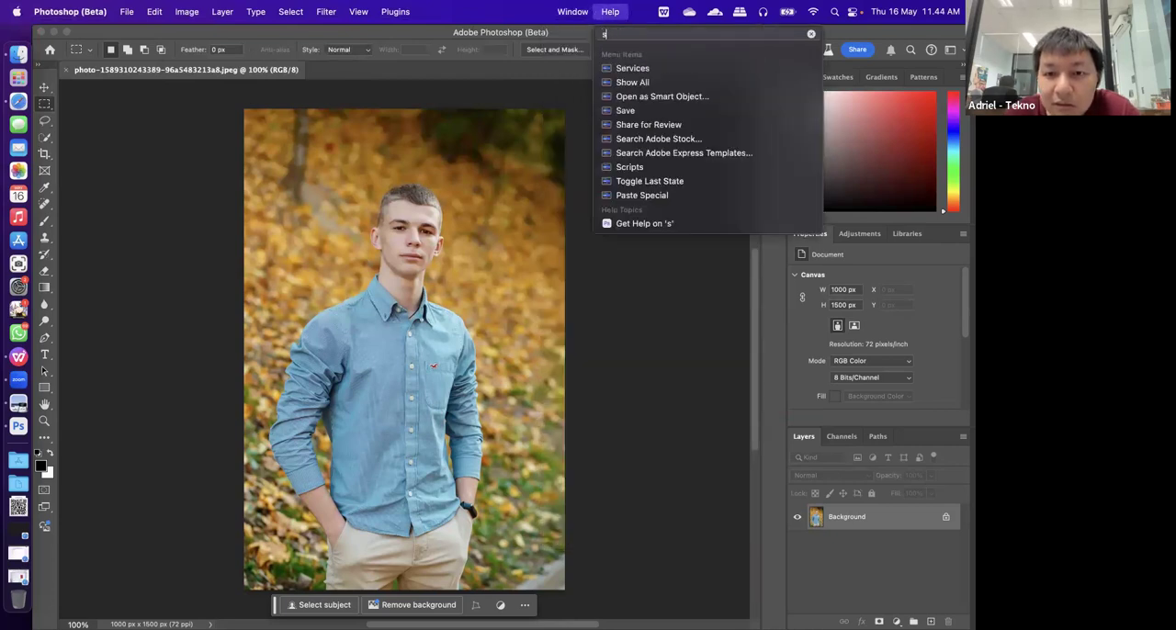
key(BackSpace)
text(res)
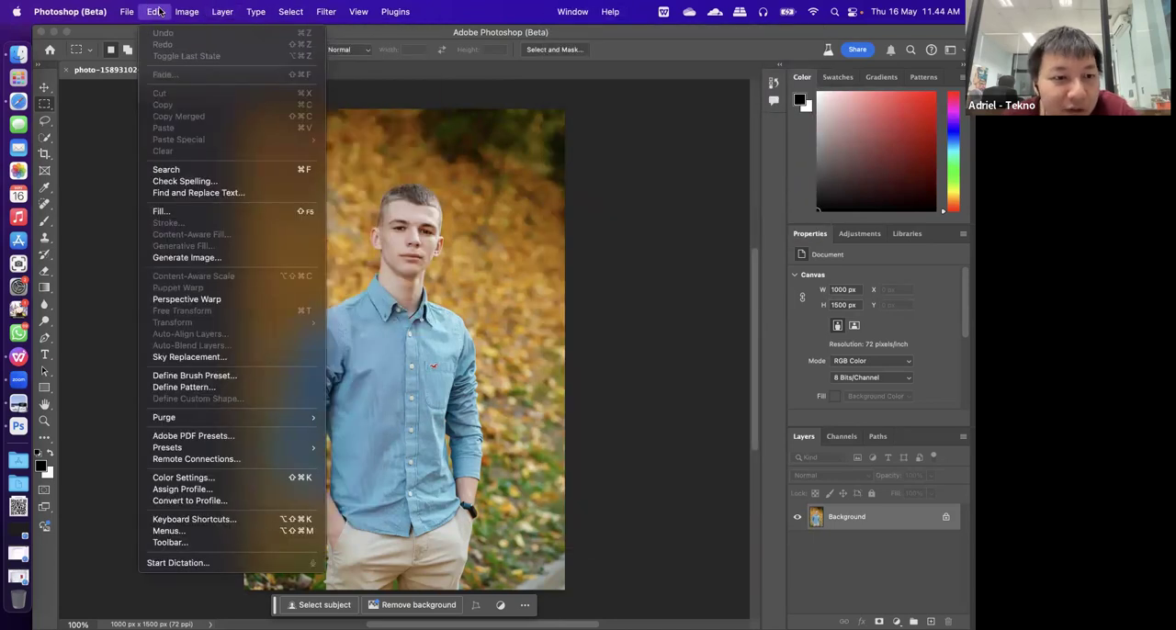
mouse_move(133, 11)
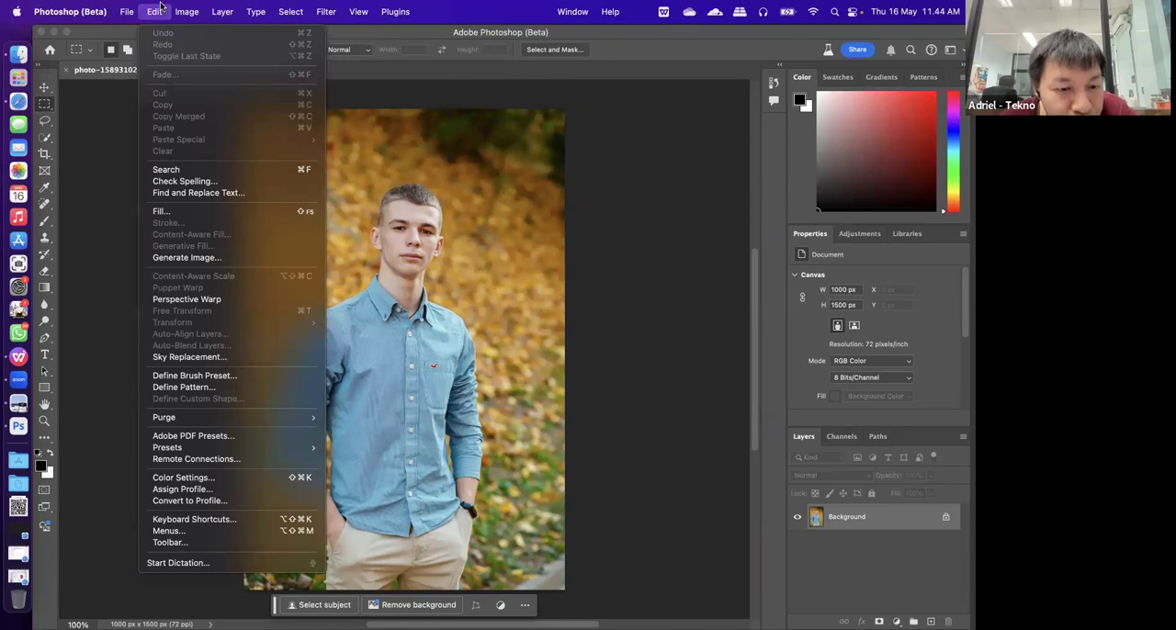
mouse_move(194, 6)
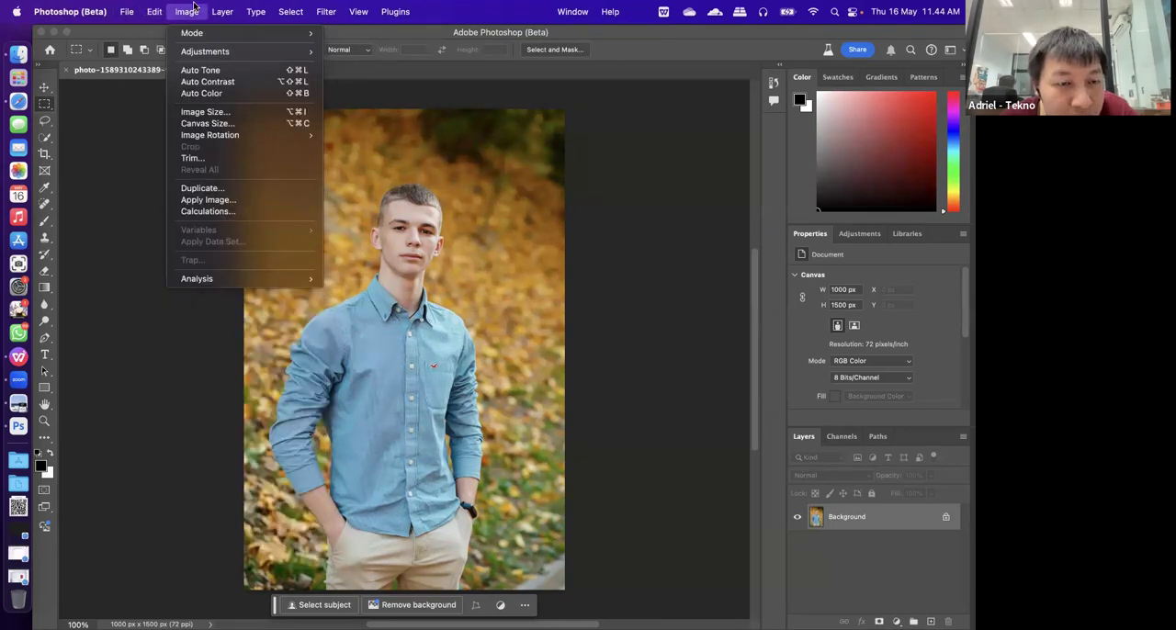
Open the Image Size settings for the portrait and examine the Fit To presets
click(231, 112)
drag(550, 218, 353, 192)
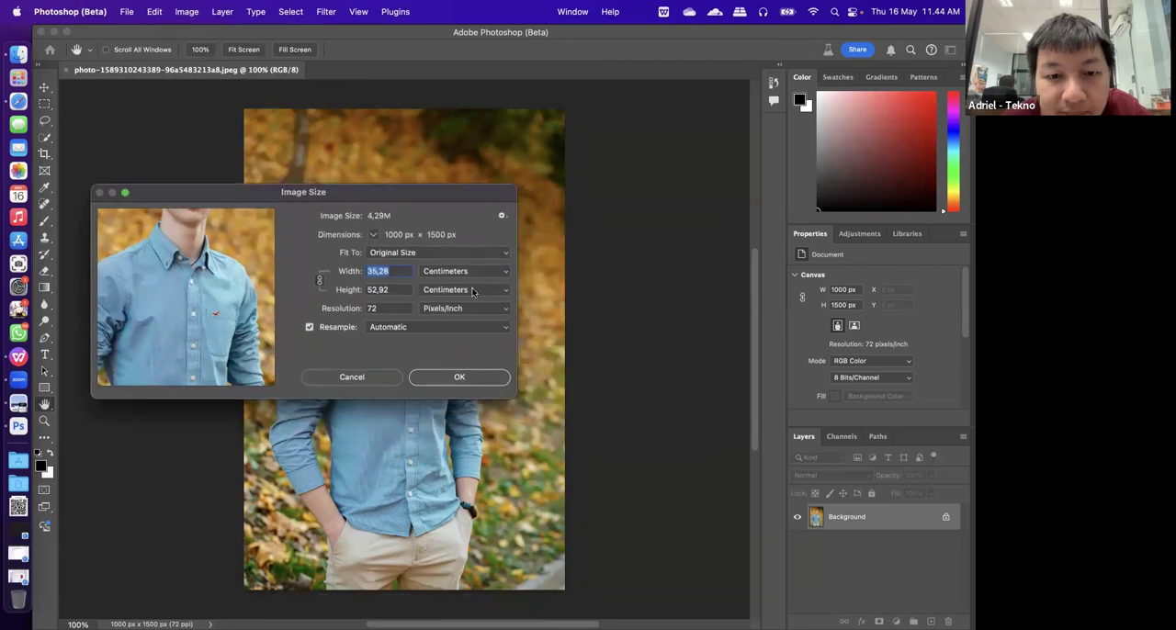
click(430, 251)
click(430, 251)
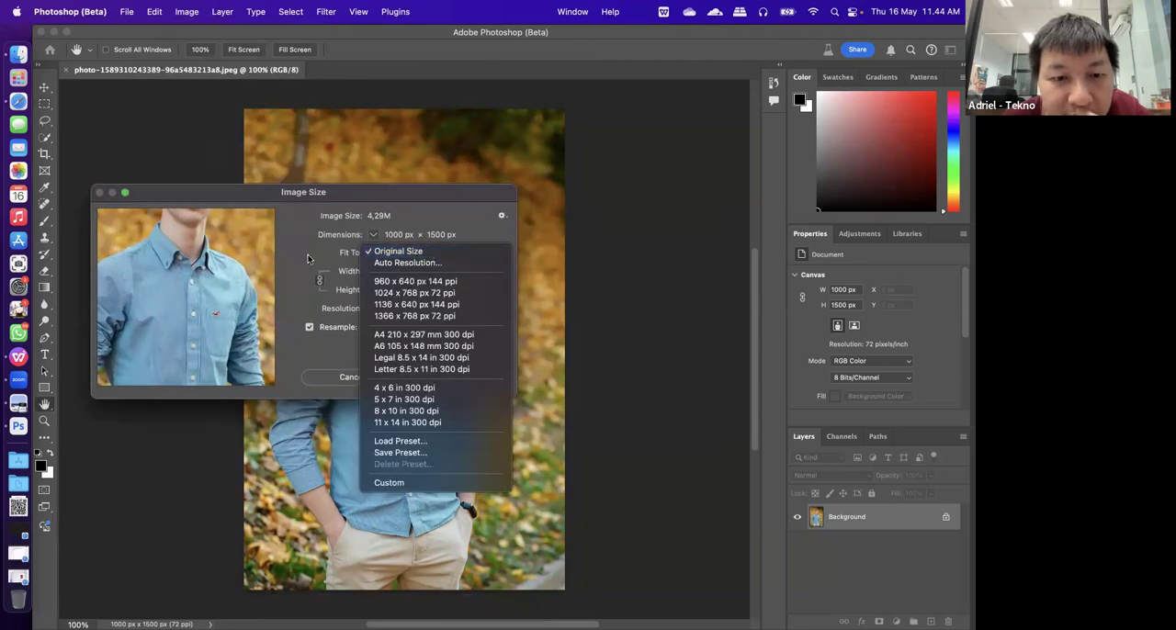
Review the available resampling methods and turn off Resample in the Image Size settings
click(415, 329)
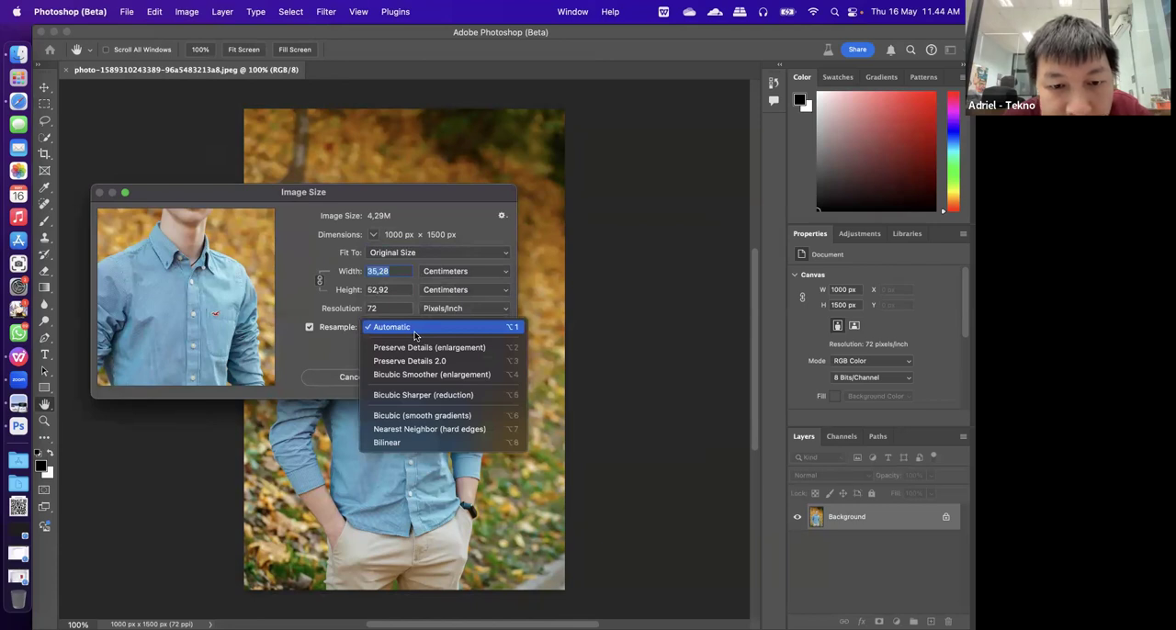
click(309, 329)
click(310, 329)
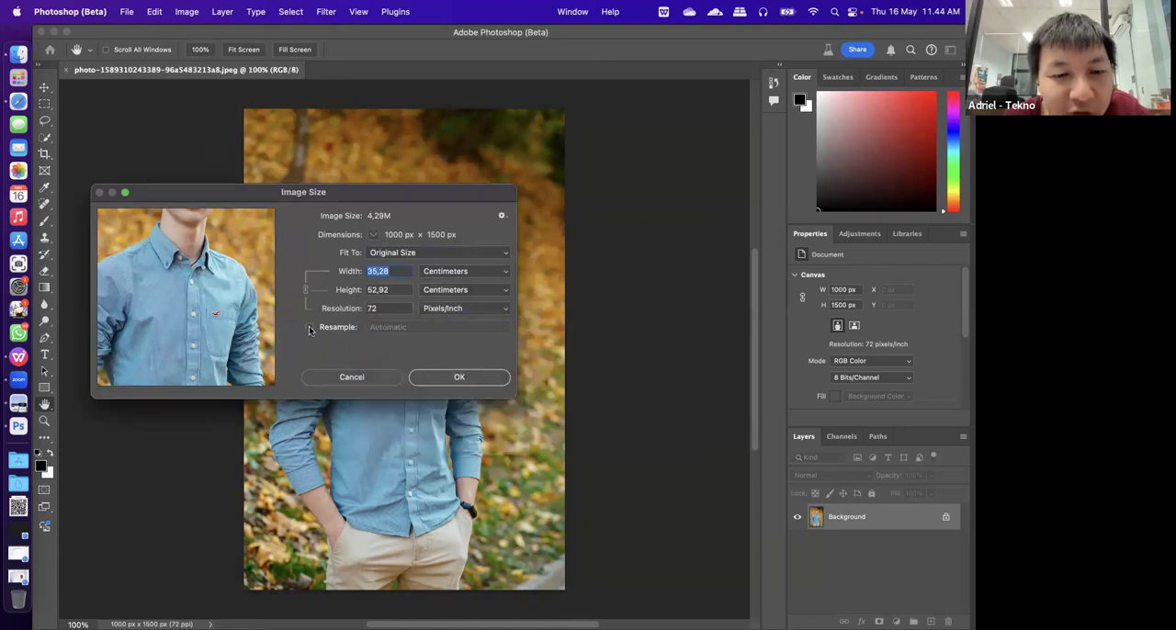
drag(379, 193, 402, 234)
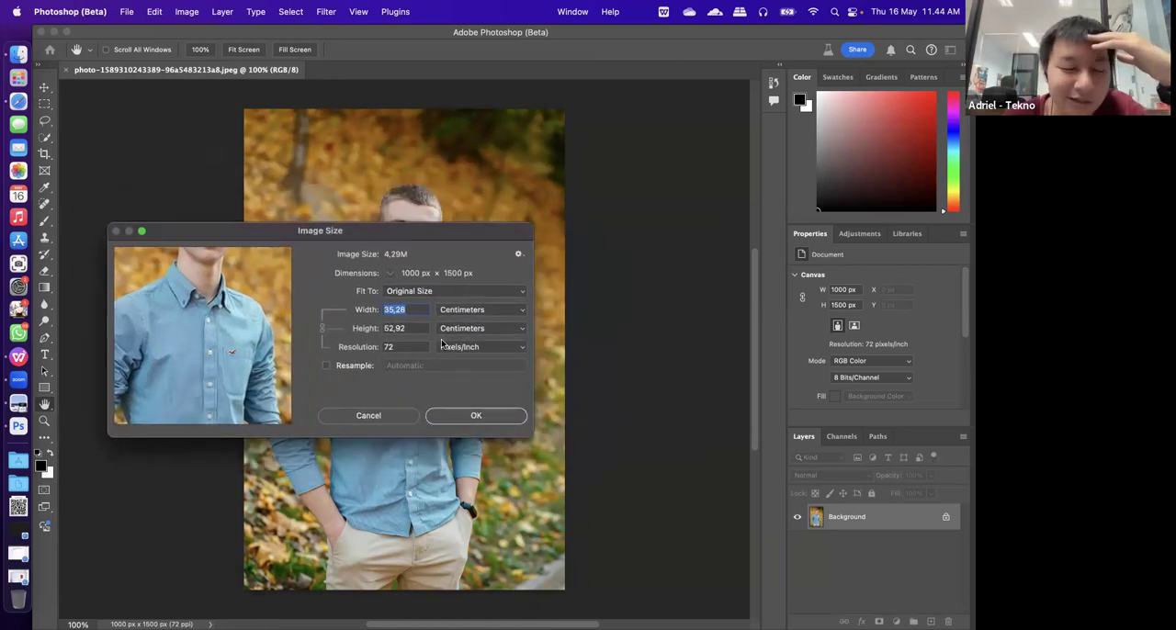
Turn Resample back on, close the Image Size settings without applying them, and look through the editing and image commands
click(326, 367)
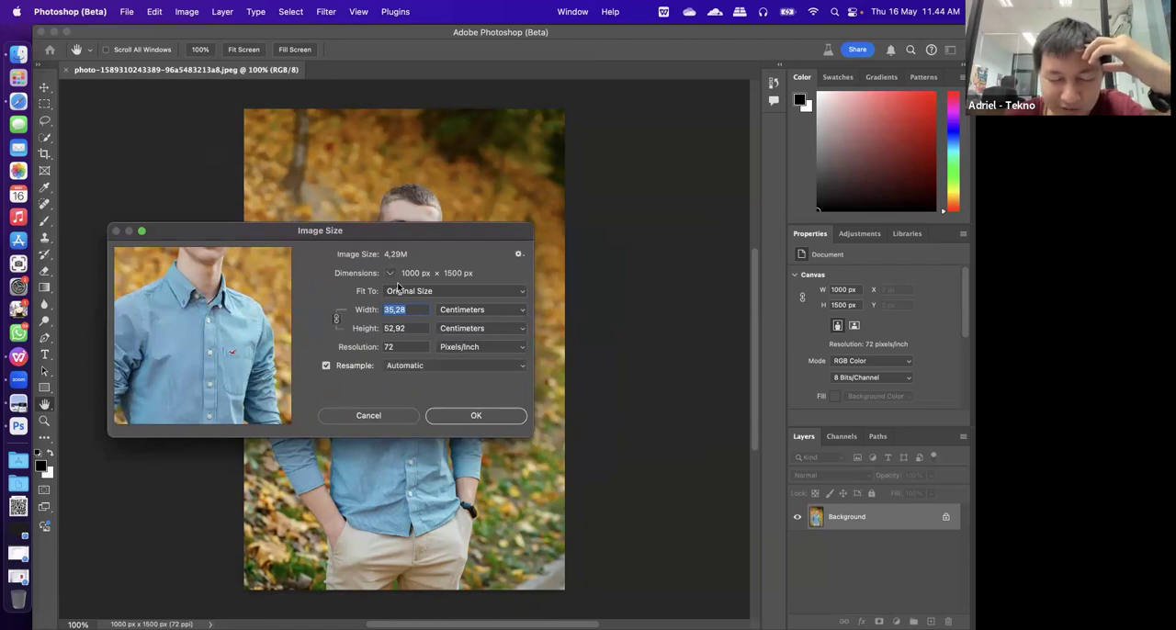
click(467, 367)
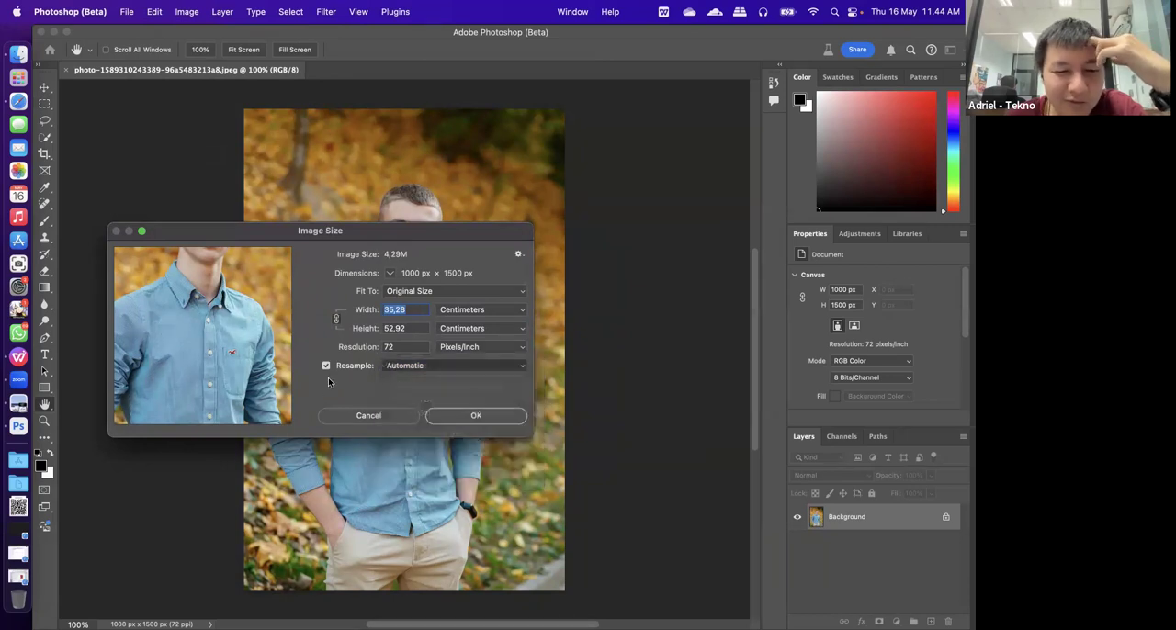
click(393, 415)
click(152, 10)
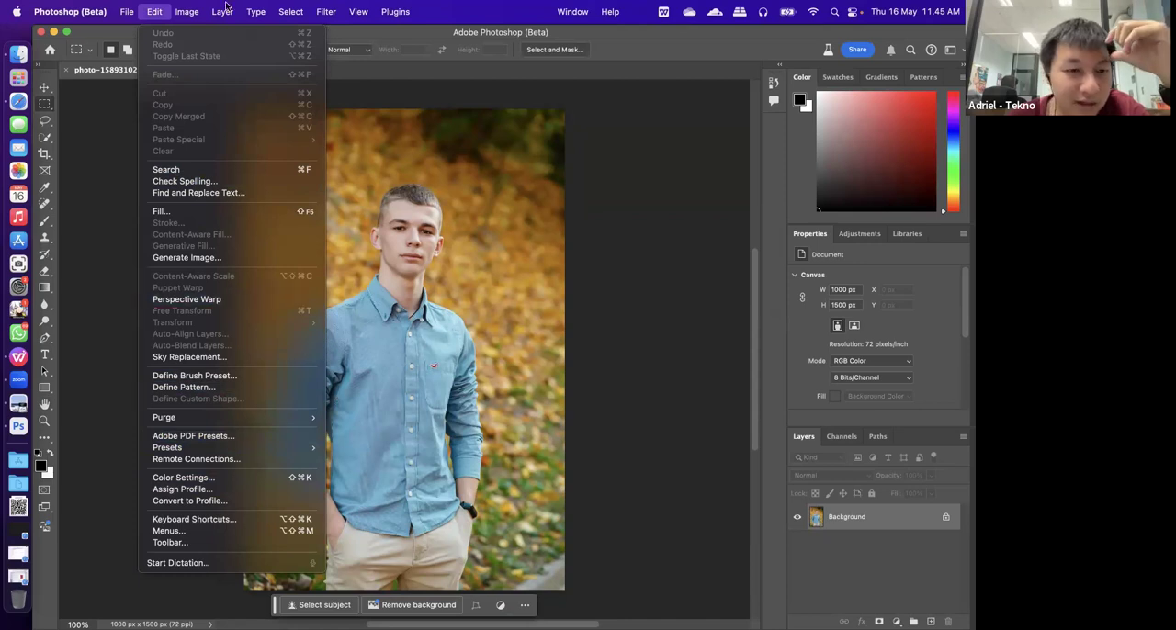
mouse_move(199, 6)
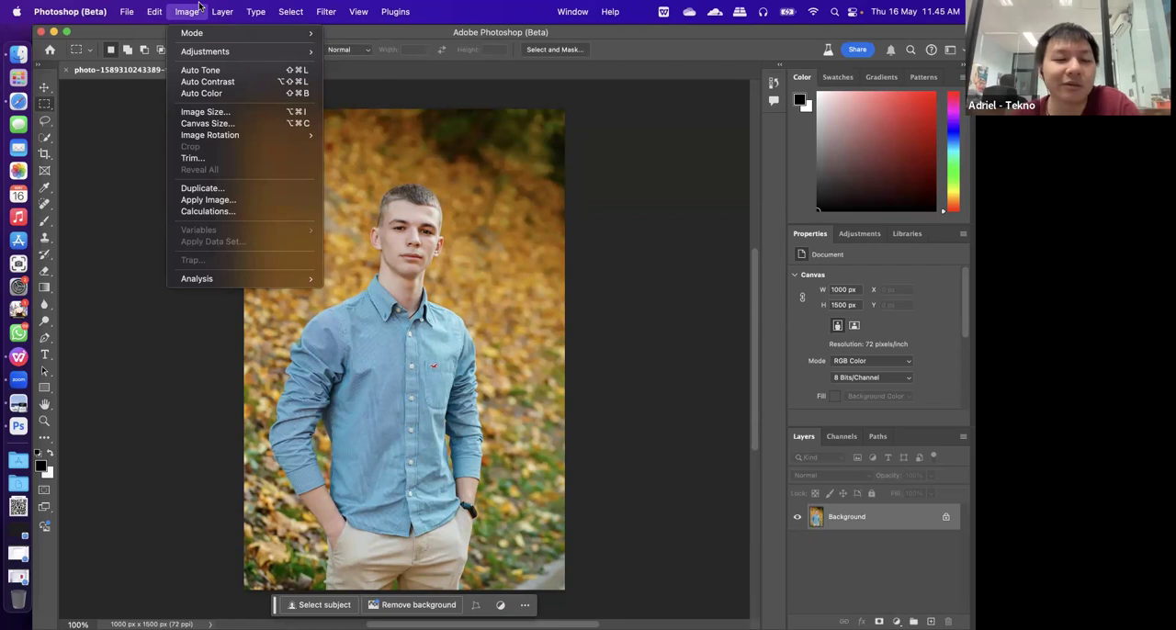
Switch briefly to the PPT Adobe Lightroom.pptx presentation and launch Lightroom Classic
click(19, 359)
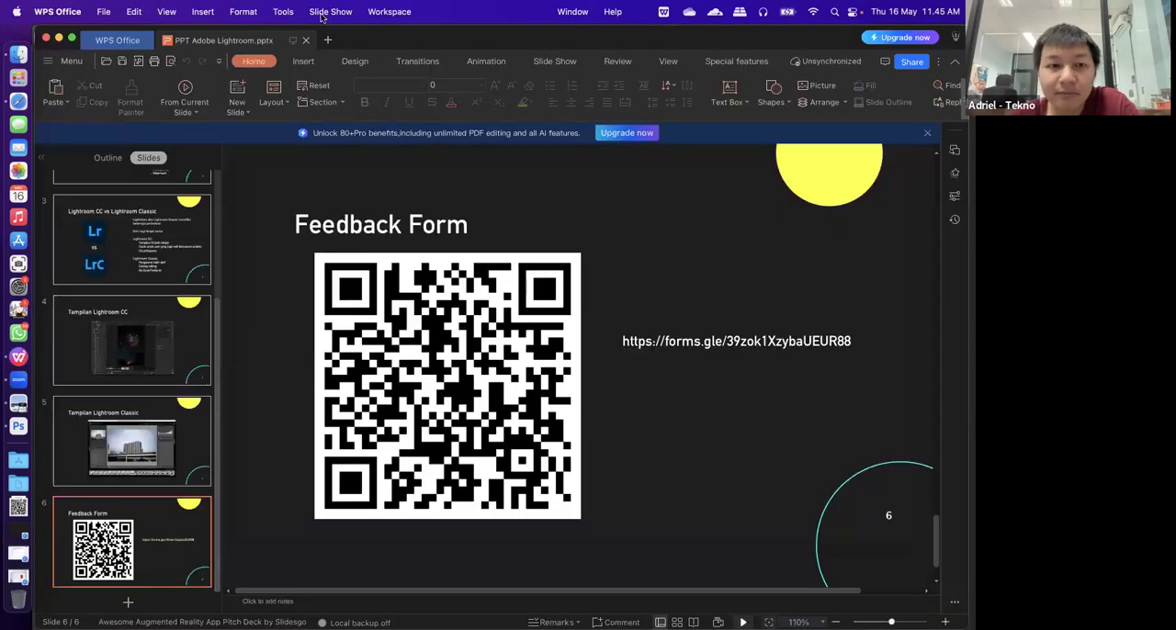
click(173, 47)
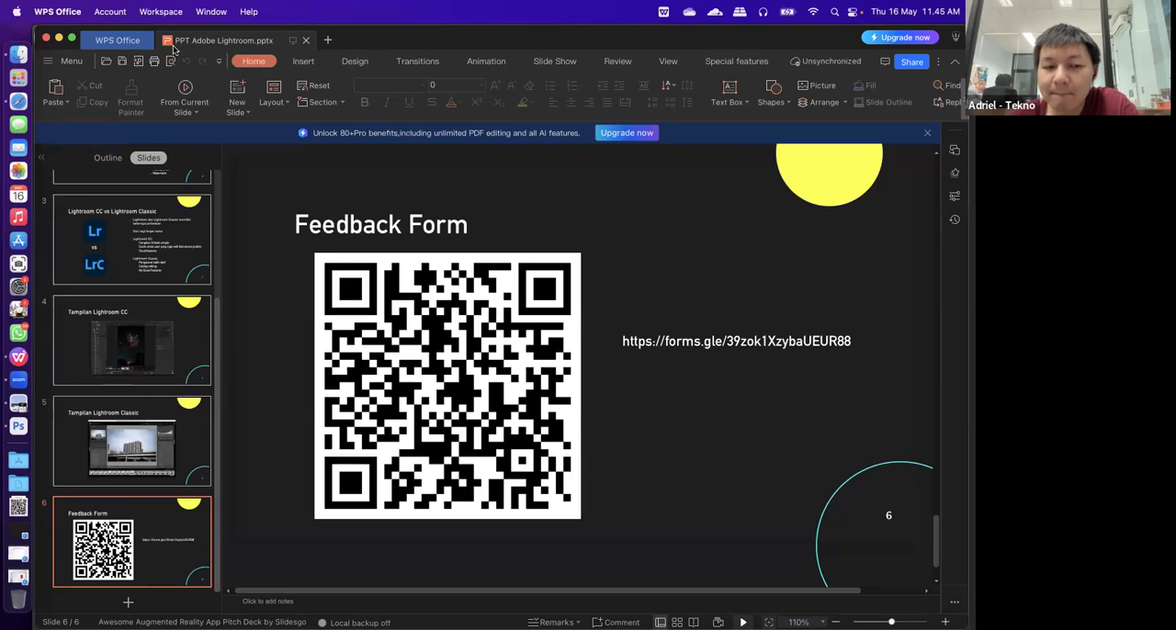
click(26, 458)
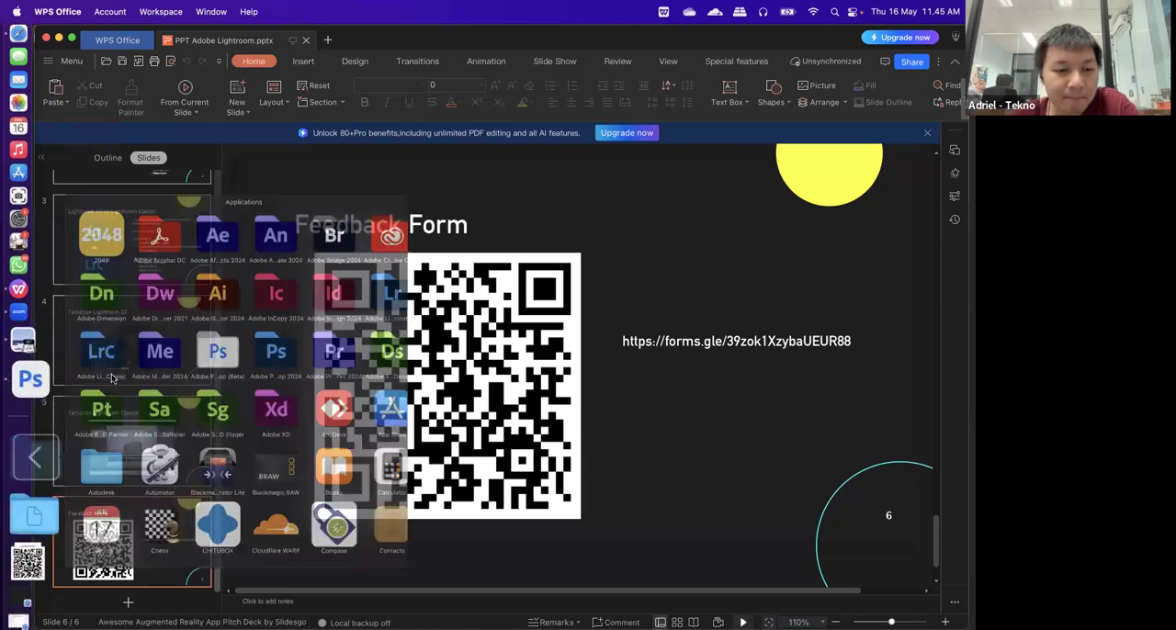
click(127, 309)
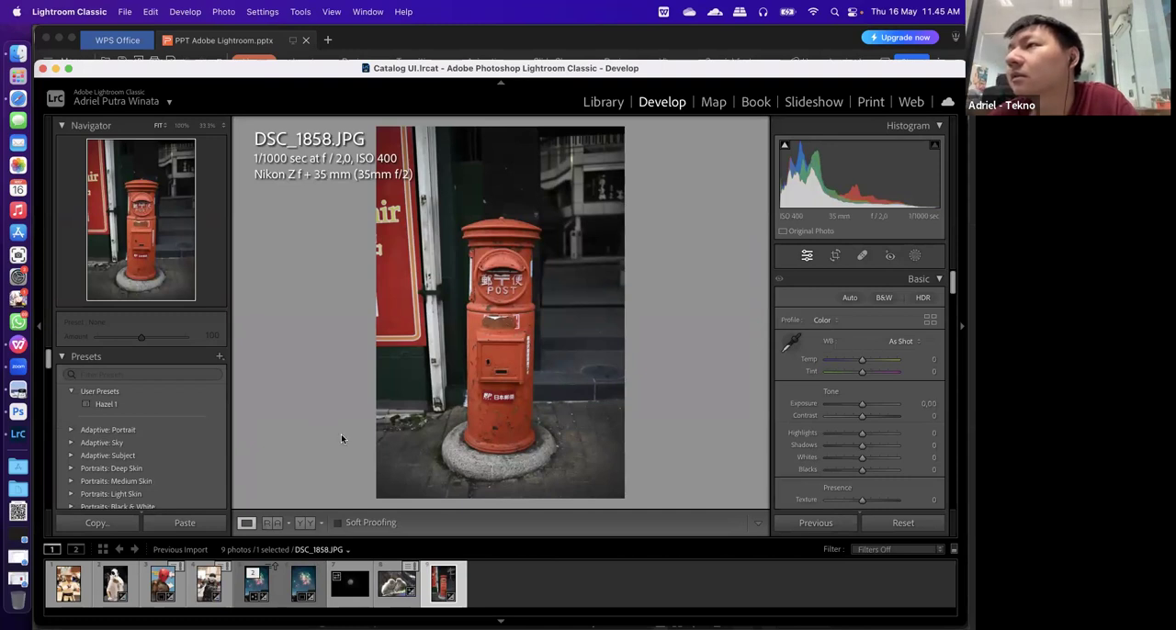
Open the Enhance preview for the red postbox photo DSC_1858.JPG and turn on Super Resolution
right_click(437, 574)
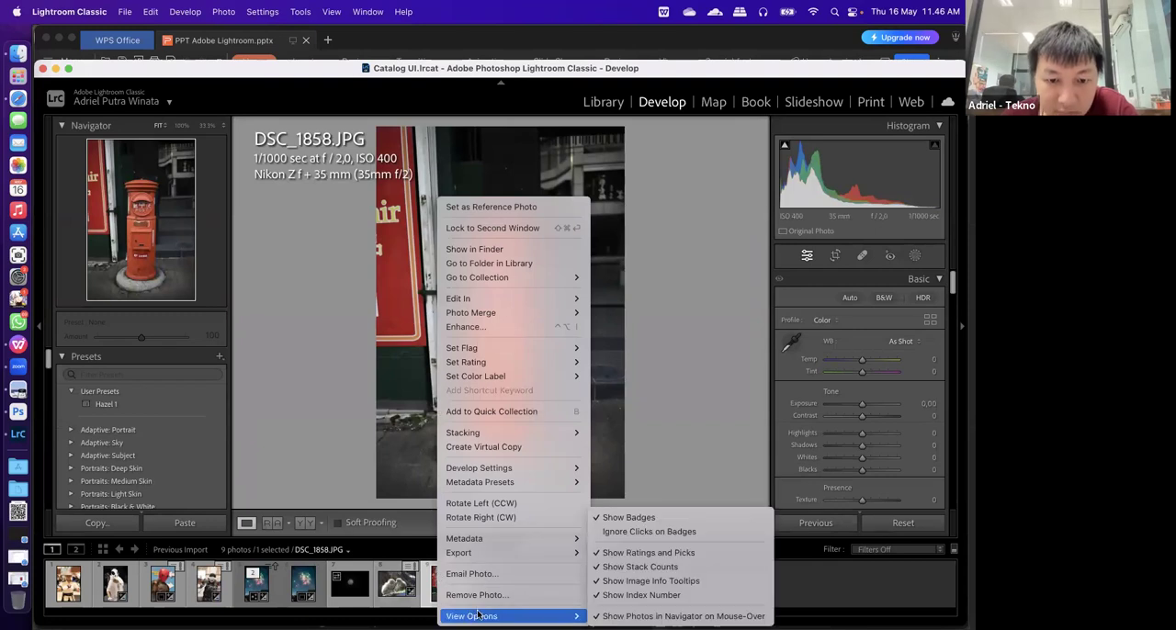
mouse_move(544, 553)
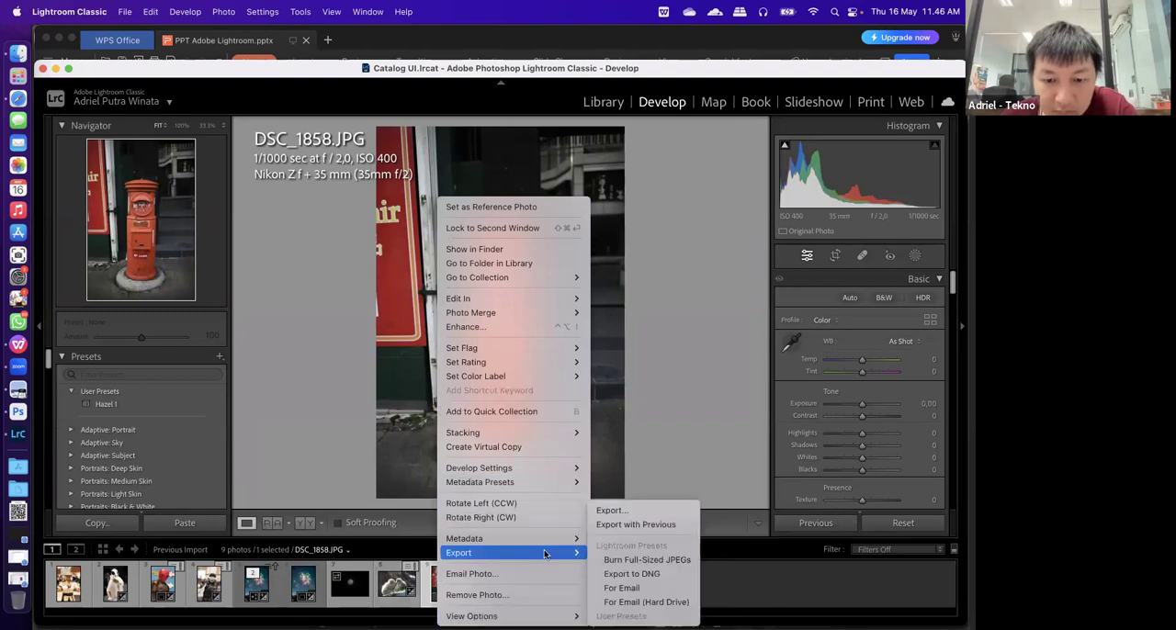
click(516, 328)
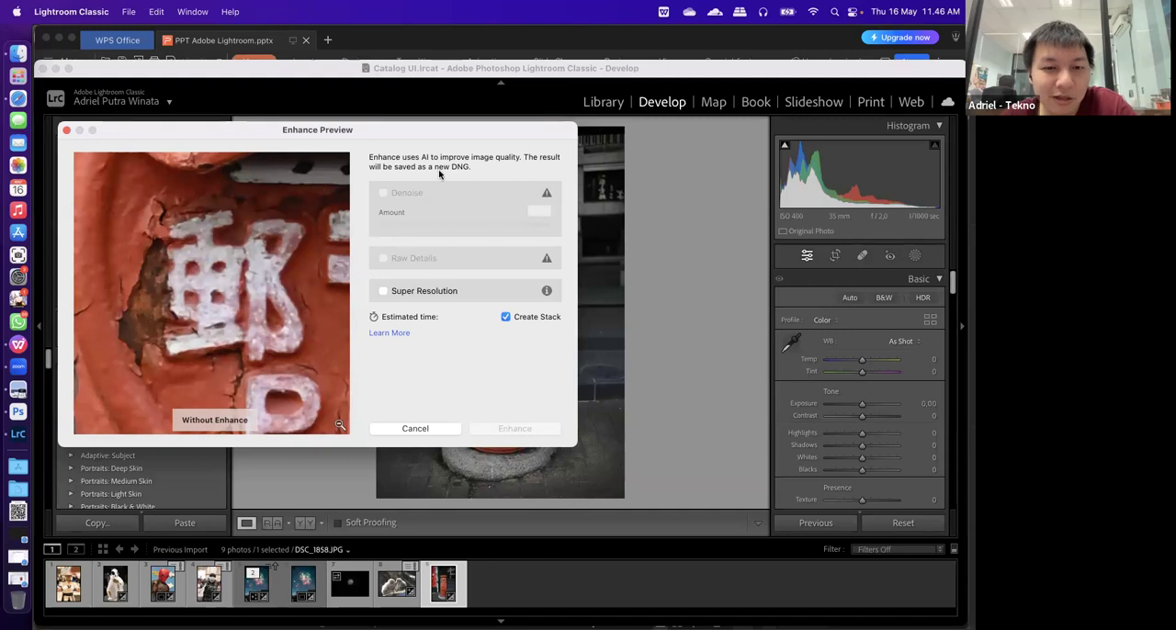
drag(407, 132, 435, 166)
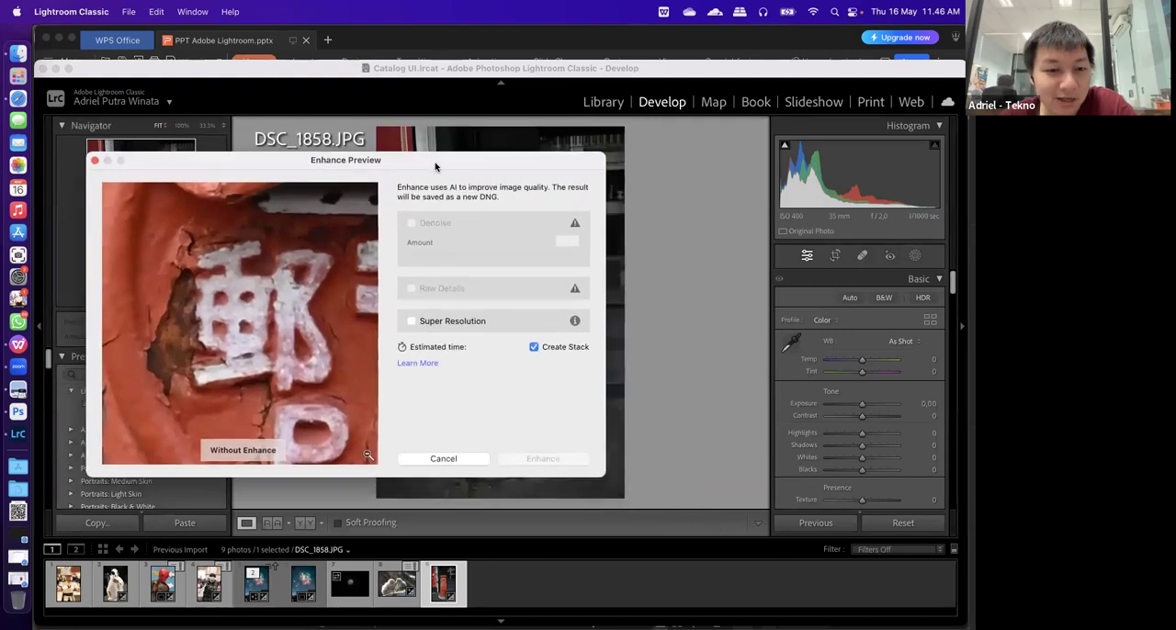
click(411, 321)
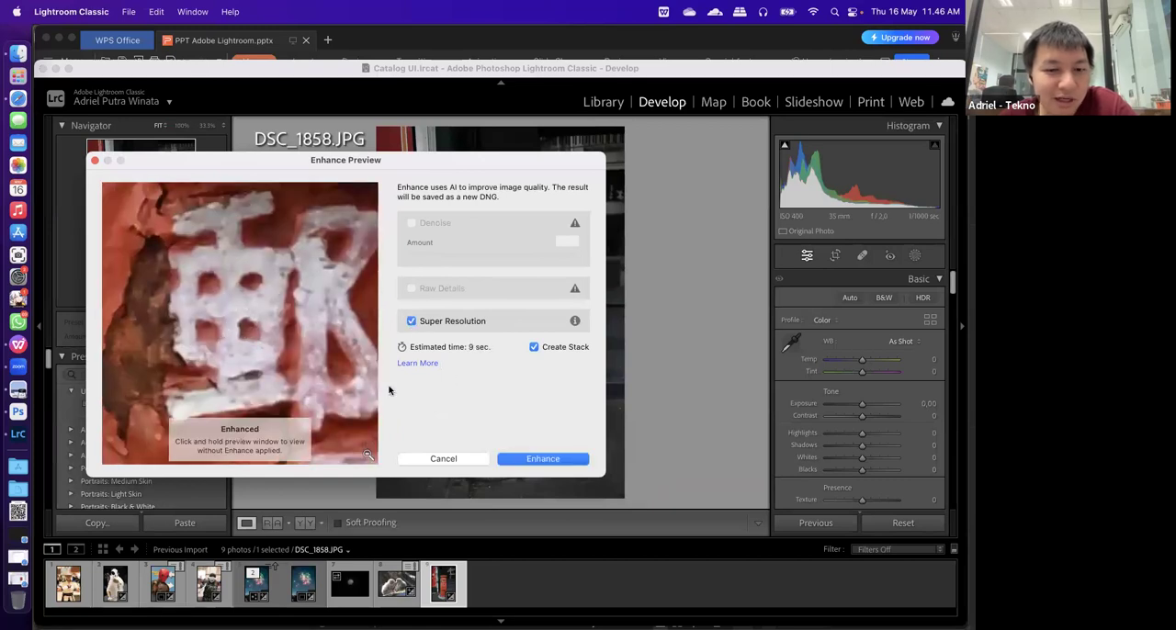
Compare the postbox lettering with and without Super Resolution, and close the Enhance preview without applying it
mouse_move(257, 336)
mouse_down()
mouse_move(237, 291)
mouse_move(232, 321)
mouse_move(284, 380)
mouse_move(165, 299)
mouse_move(280, 336)
mouse_up()
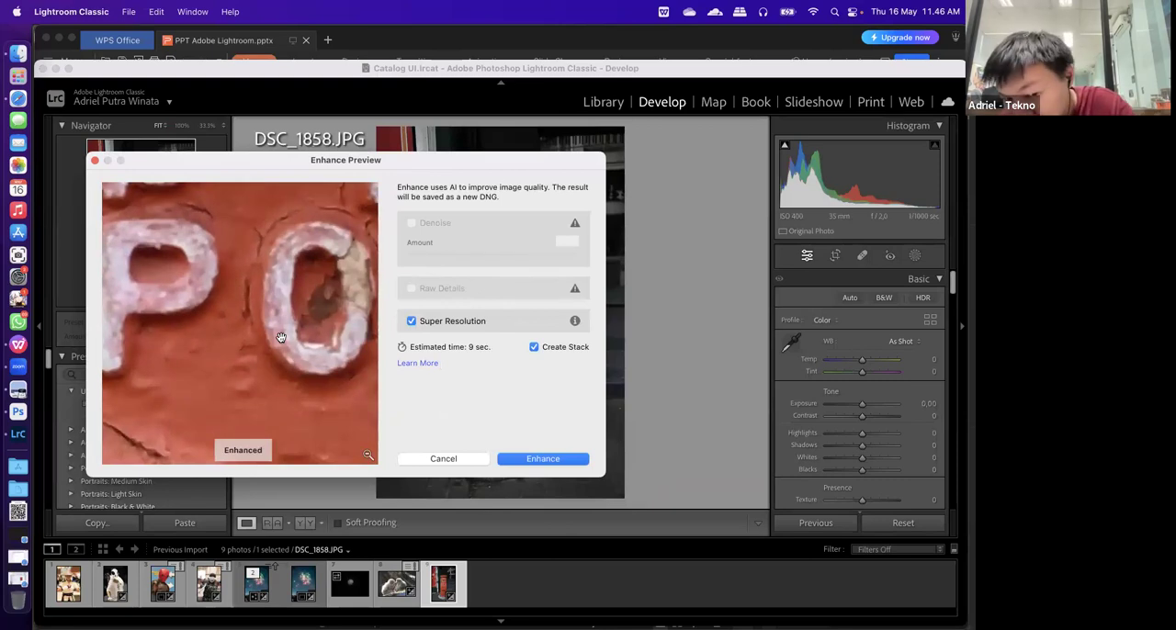
drag(198, 355, 285, 368)
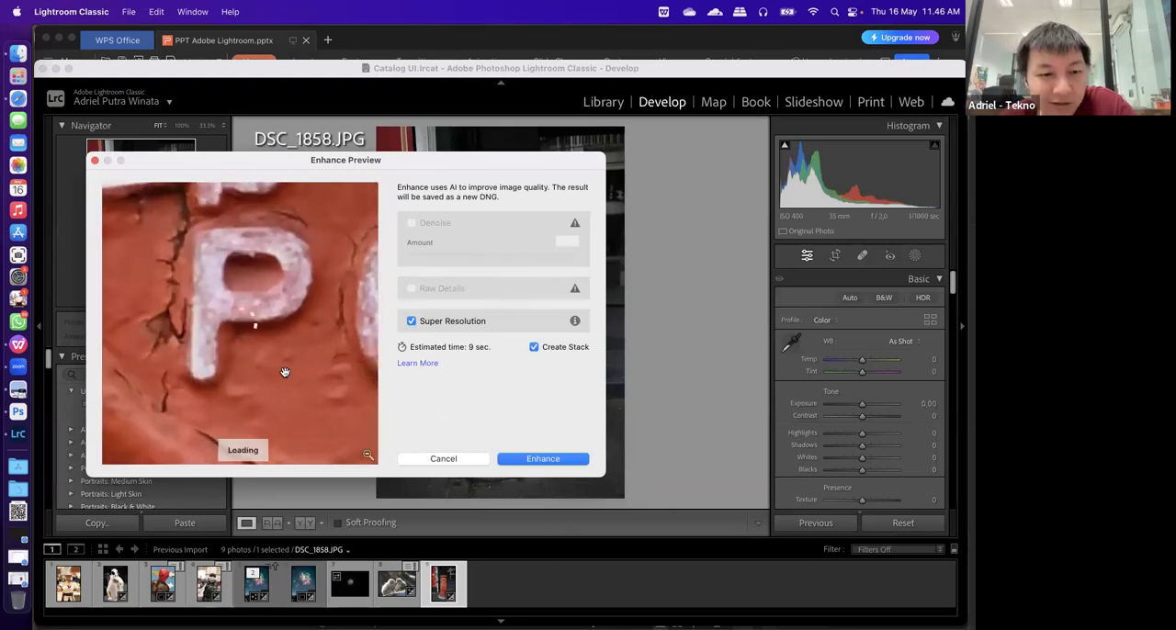
click(286, 384)
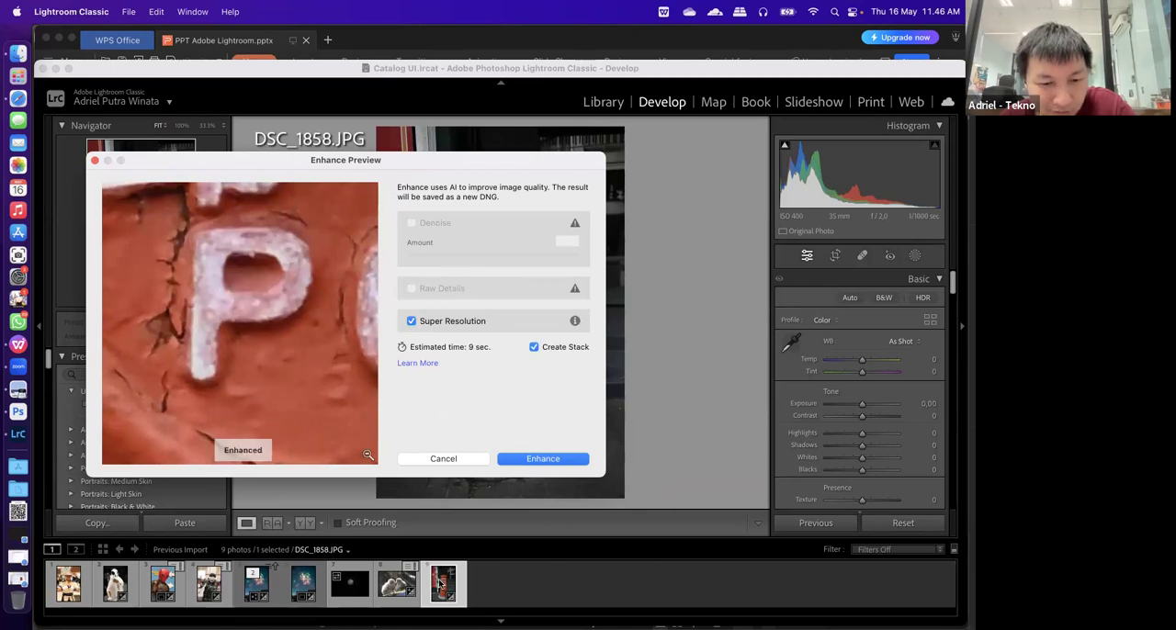
drag(294, 380, 266, 359)
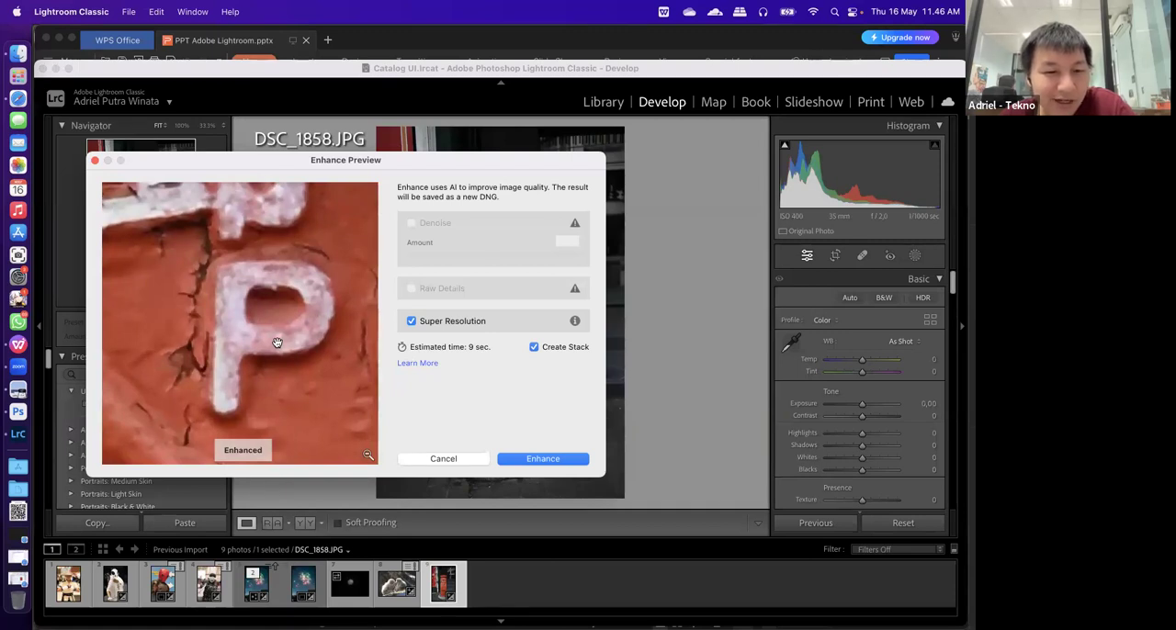
drag(284, 352, 285, 354)
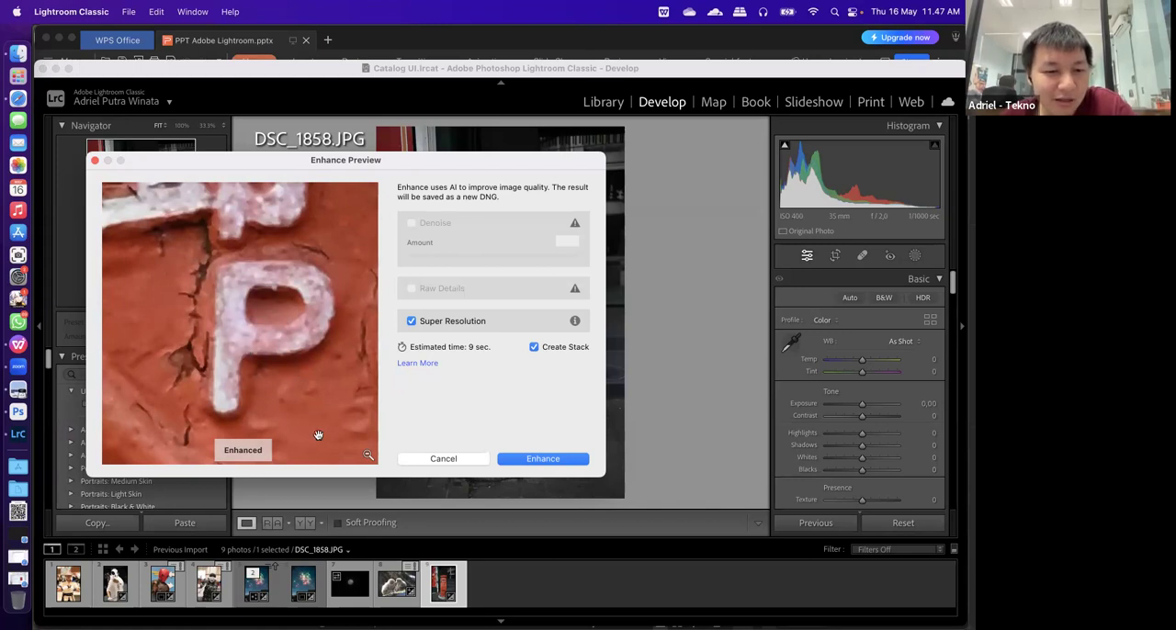
drag(260, 373, 303, 345)
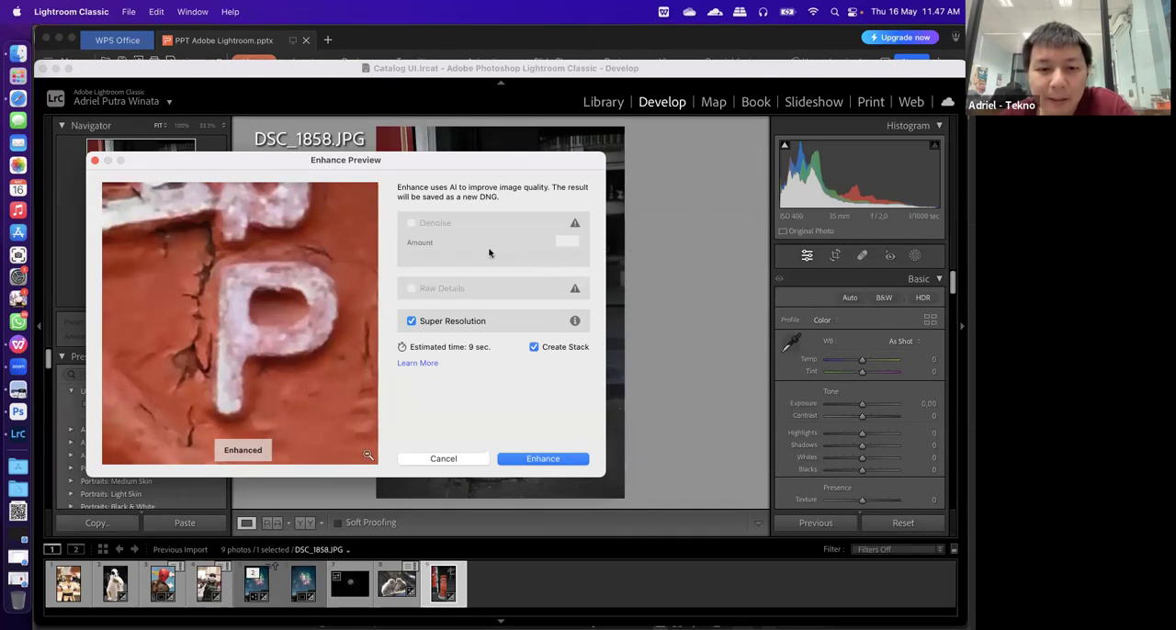
click(410, 321)
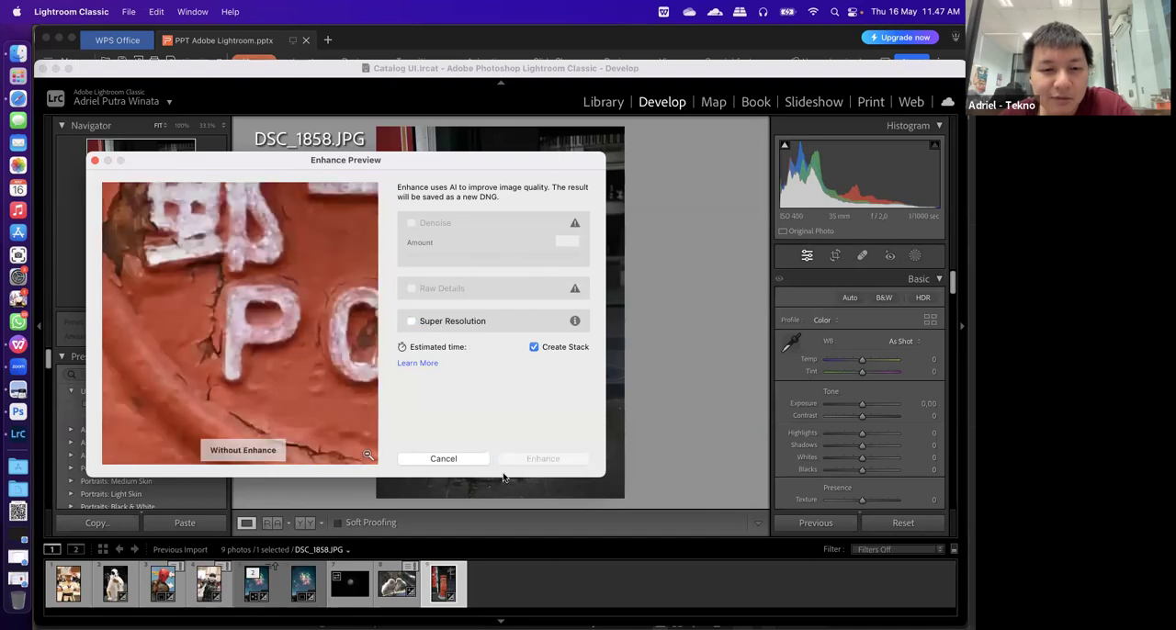
click(470, 456)
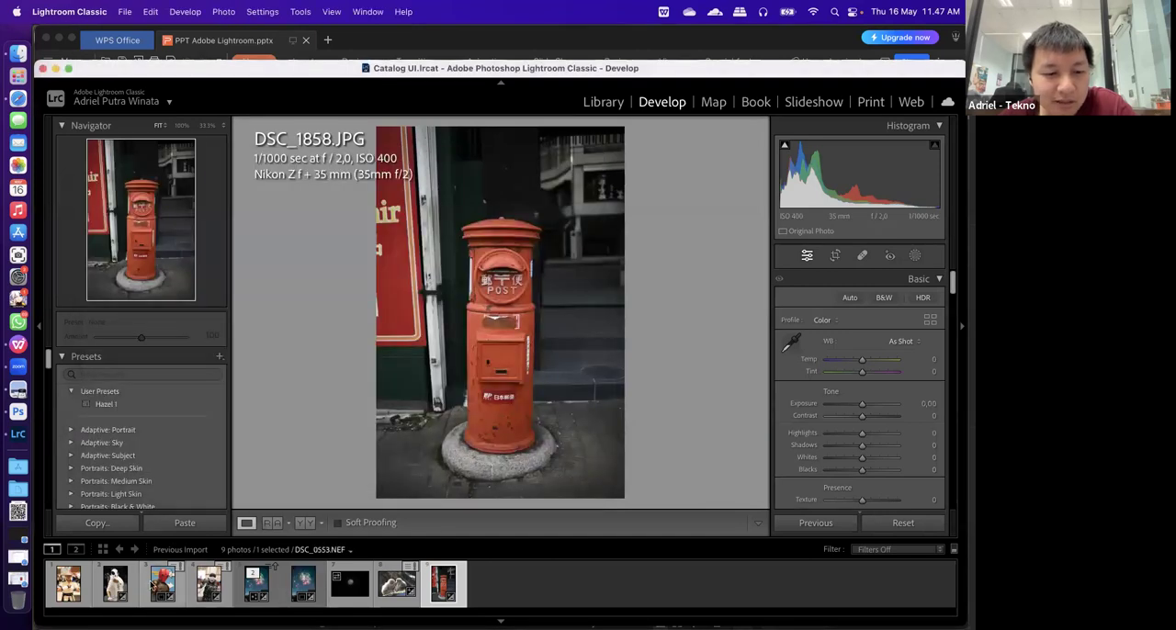
Select the white-costumed figure photo DSC_0551.NEF and open its Enhance preview
click(164, 585)
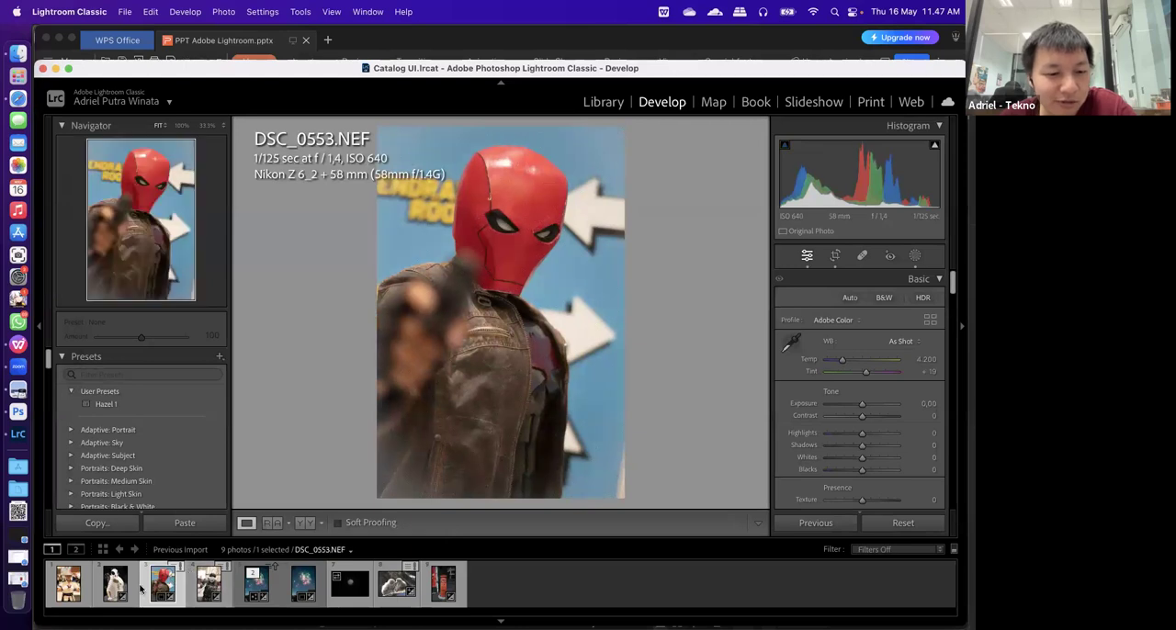
click(110, 590)
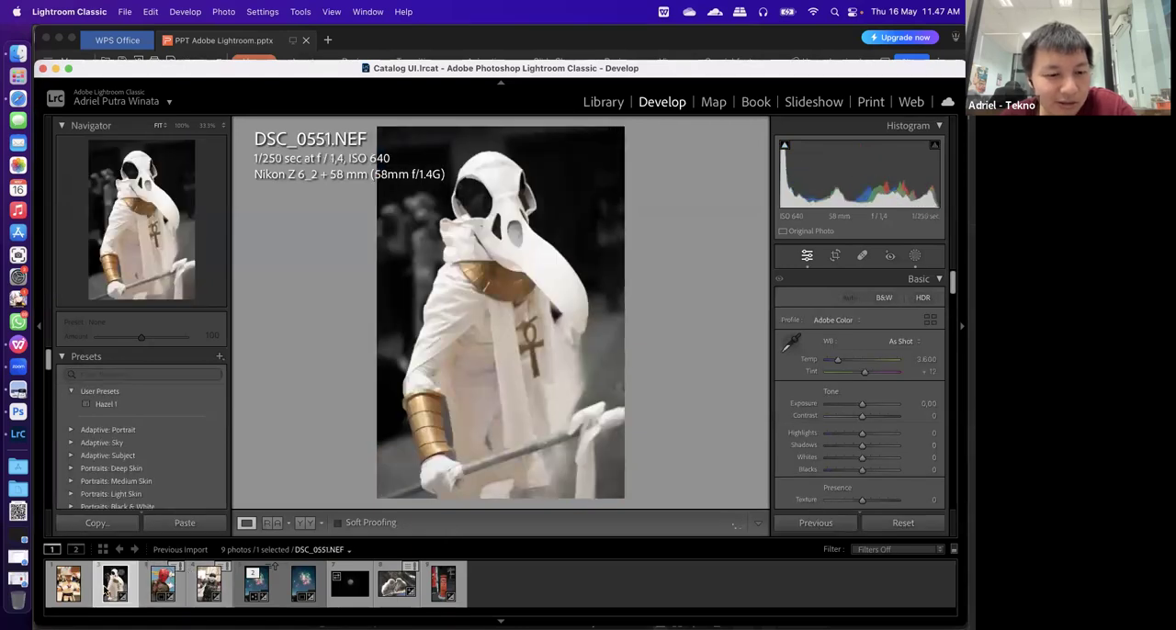
right_click(115, 588)
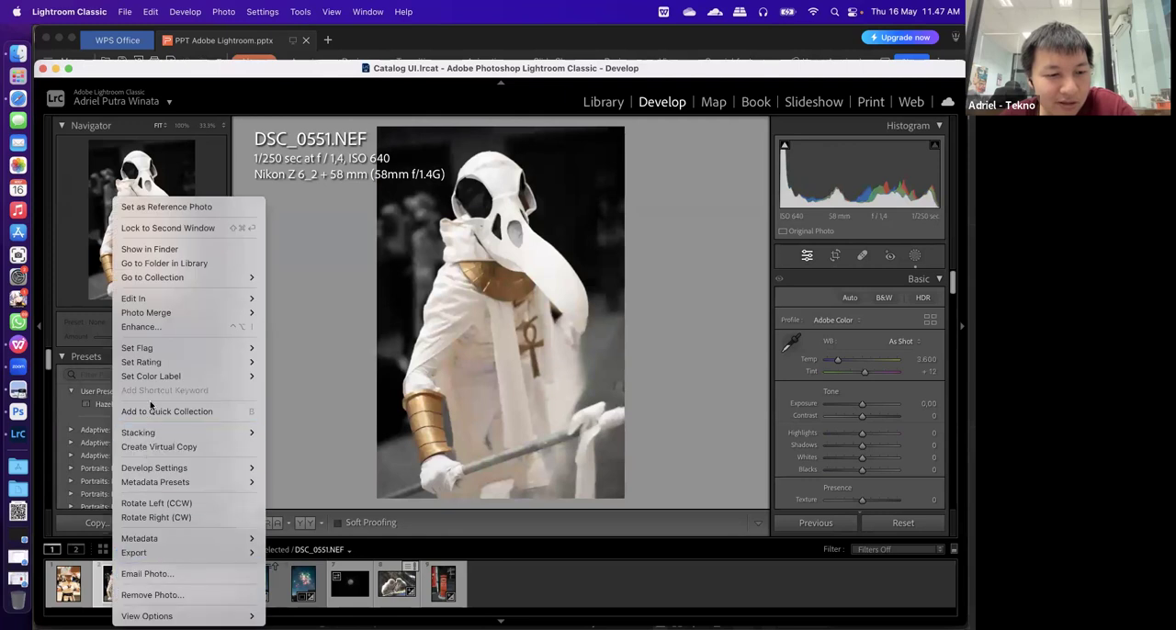
click(156, 327)
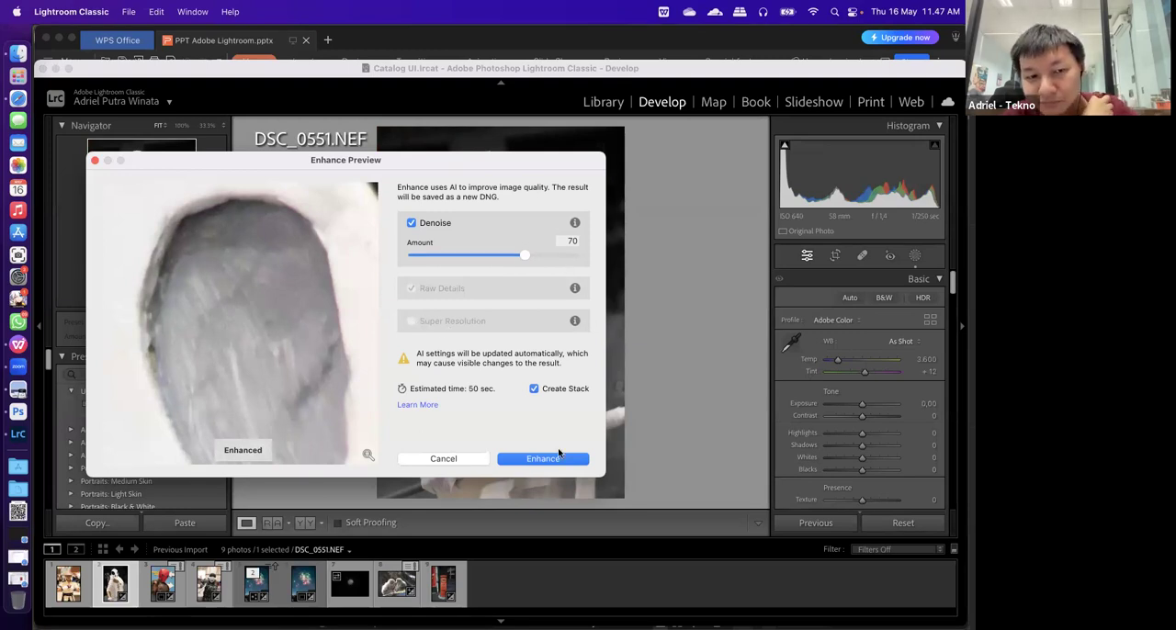
Toggle Denoise to compare its effect, leave it off, and turn on Super Resolution for DSC_0551.NEF
click(422, 228)
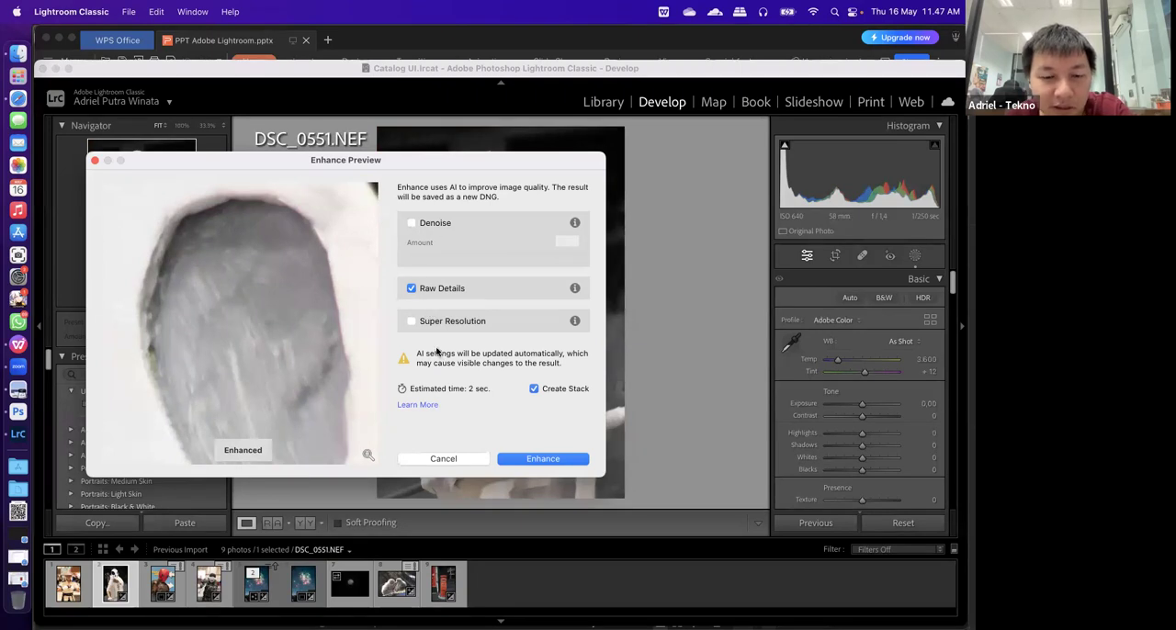
click(412, 224)
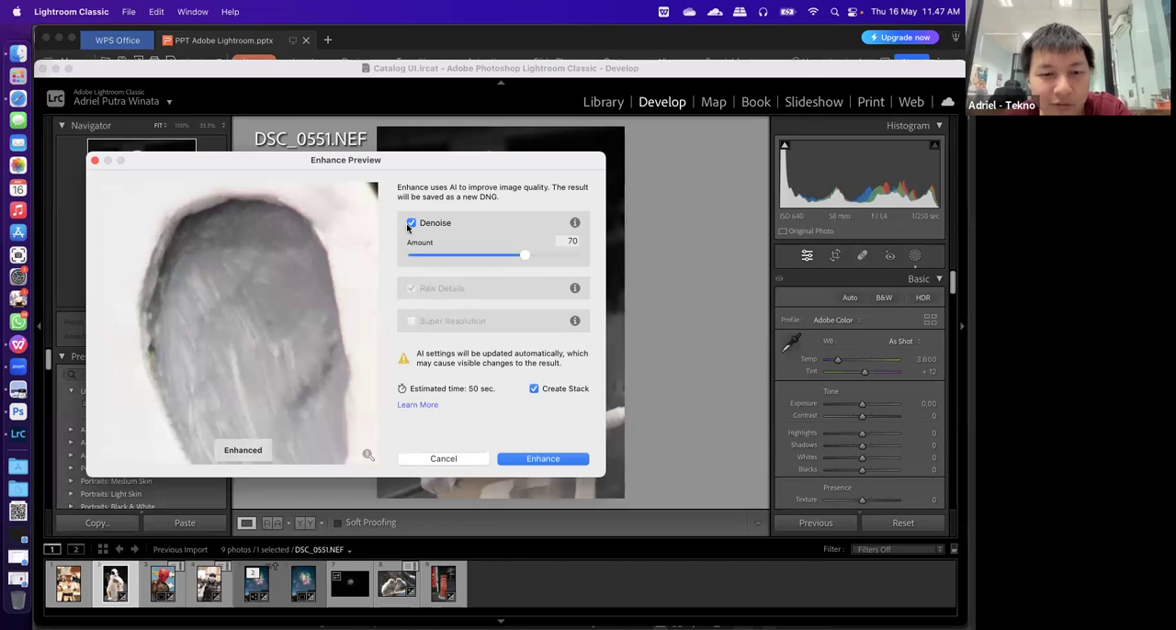
click(411, 223)
click(413, 323)
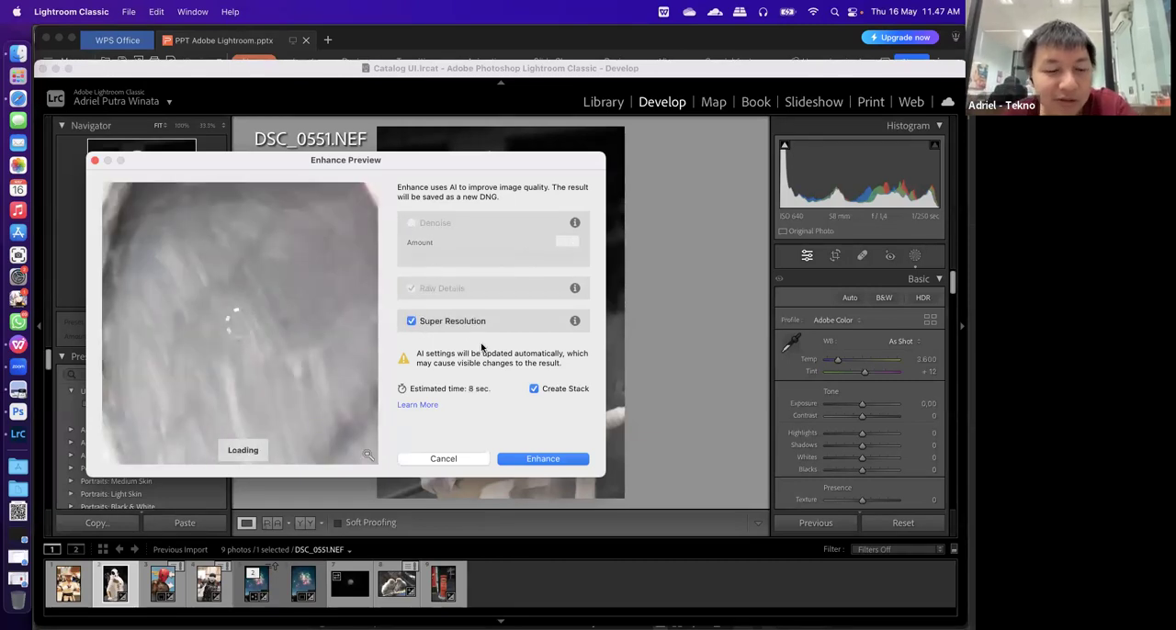
Compare several areas of DSC_0551.NEF with and without Super Resolution, and close the Enhance preview without applying it
click(307, 365)
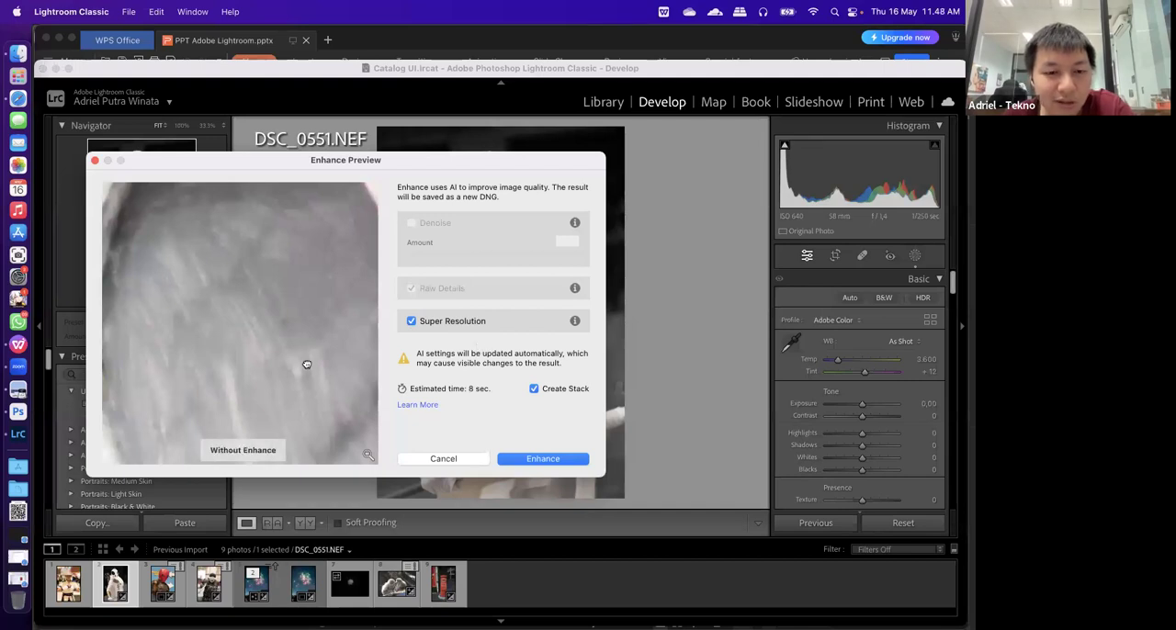
click(308, 366)
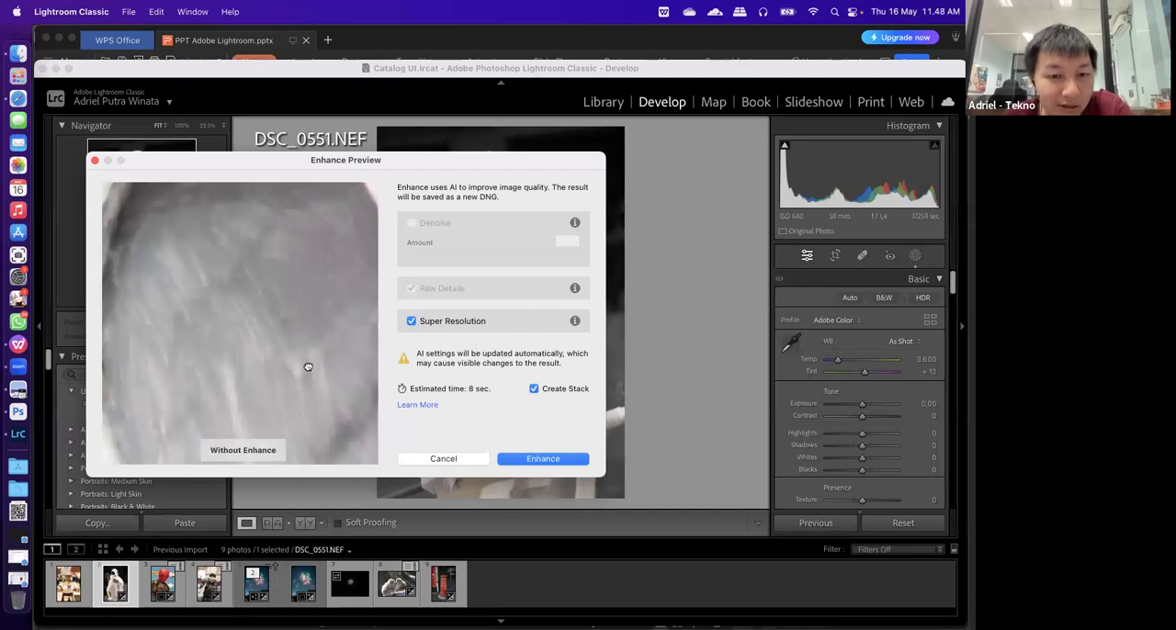
drag(308, 365, 308, 363)
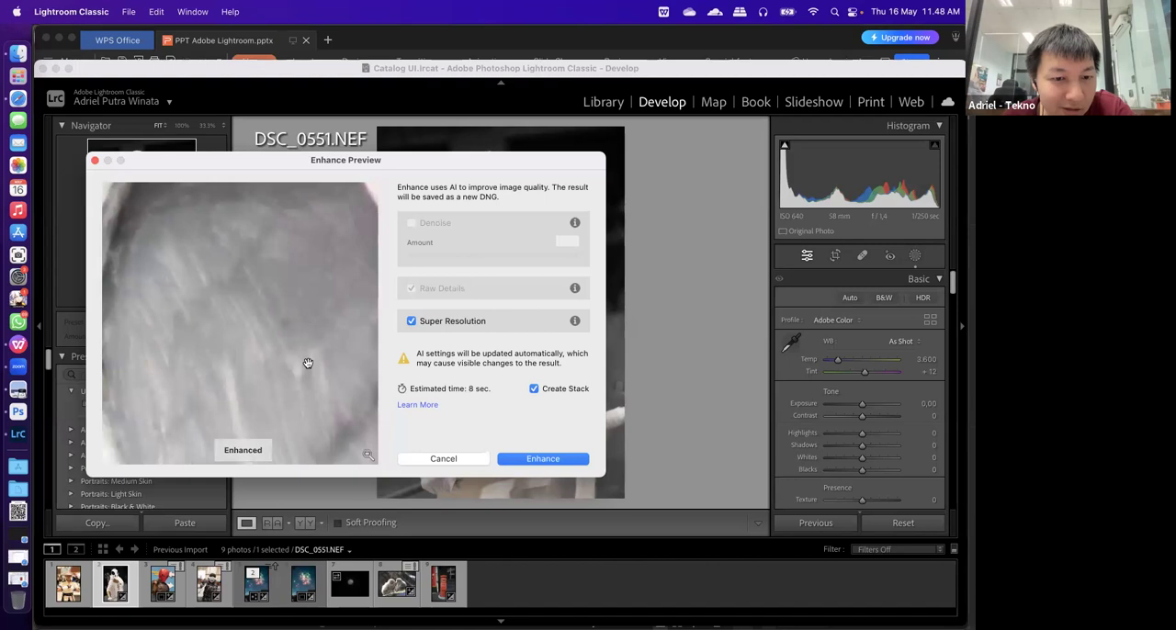
click(289, 322)
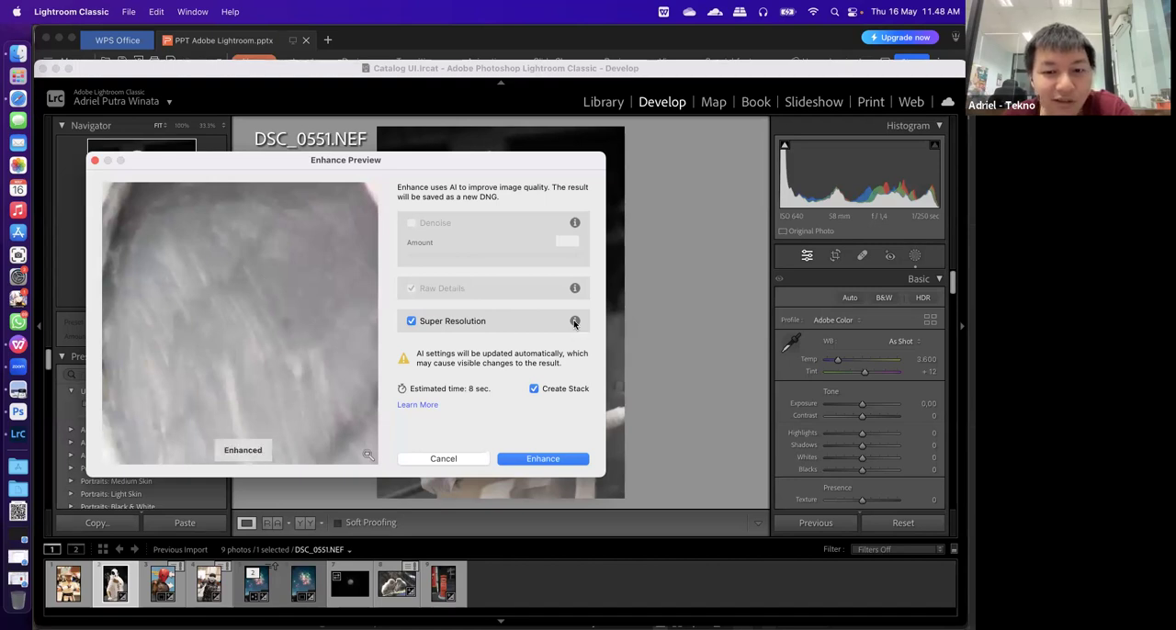
click(223, 331)
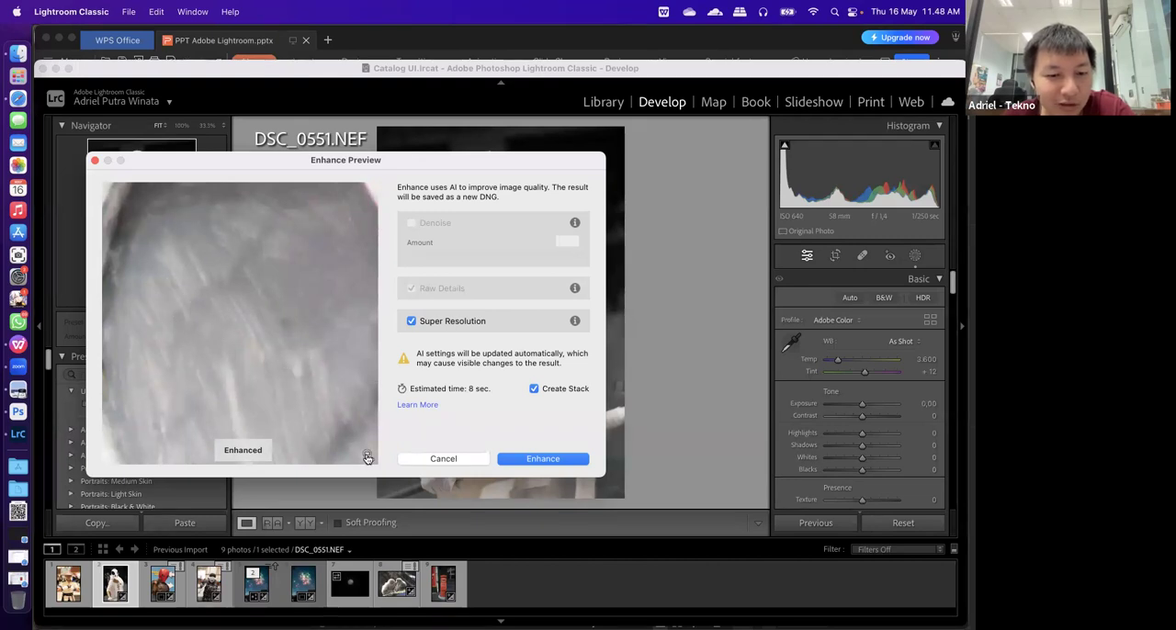
click(367, 457)
click(322, 351)
drag(337, 377, 131, 410)
click(341, 382)
drag(341, 382, 299, 419)
click(320, 426)
click(276, 337)
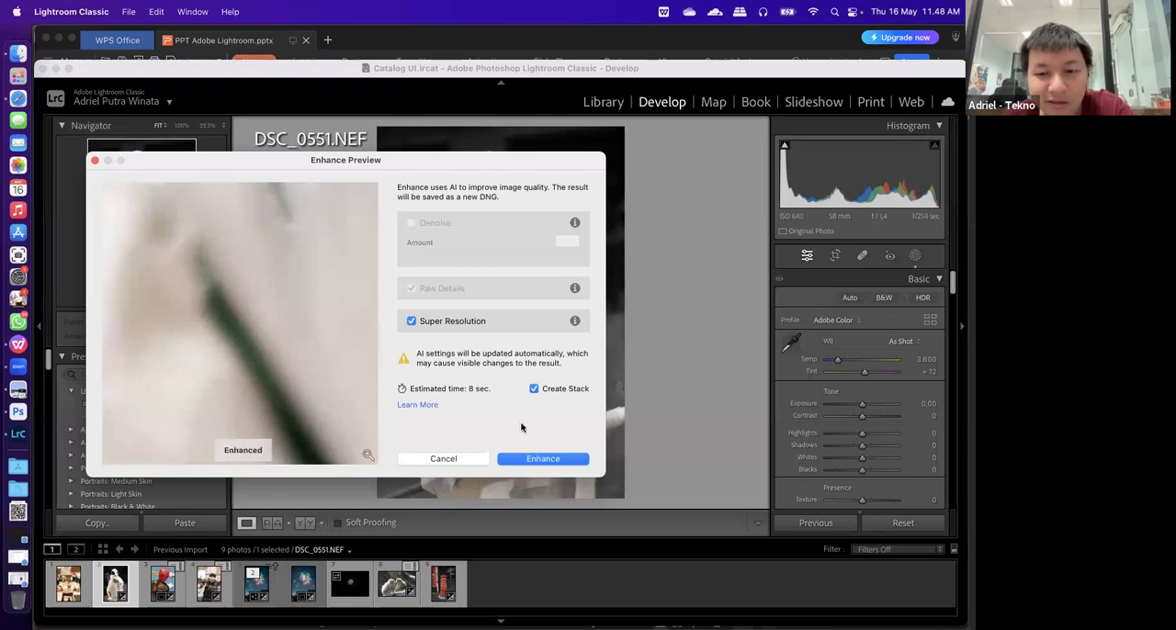
click(443, 460)
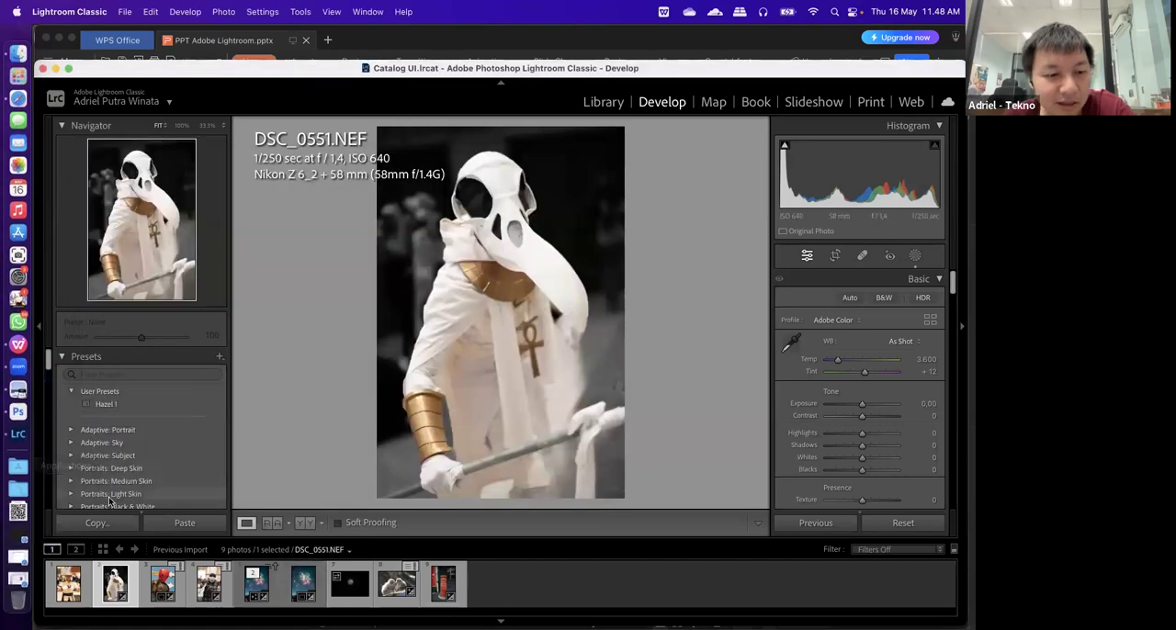
Open Adobe Lightroom from the Applications folder, leaving DSC_0551.NEF unchanged in Lightroom Classic
right_click(105, 586)
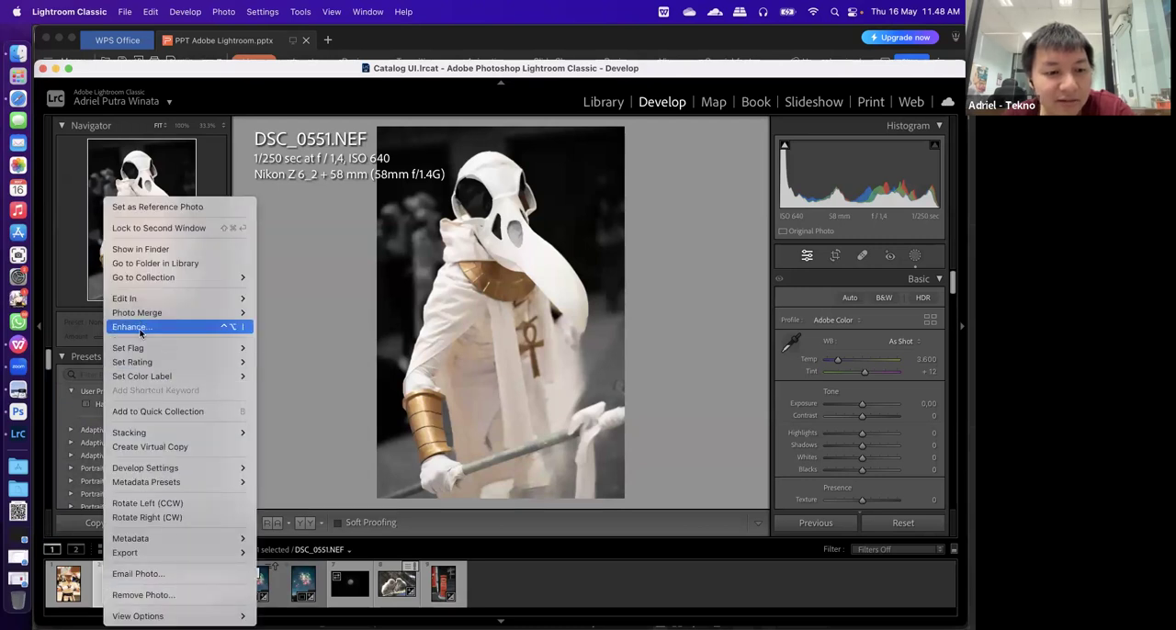
click(354, 419)
click(22, 473)
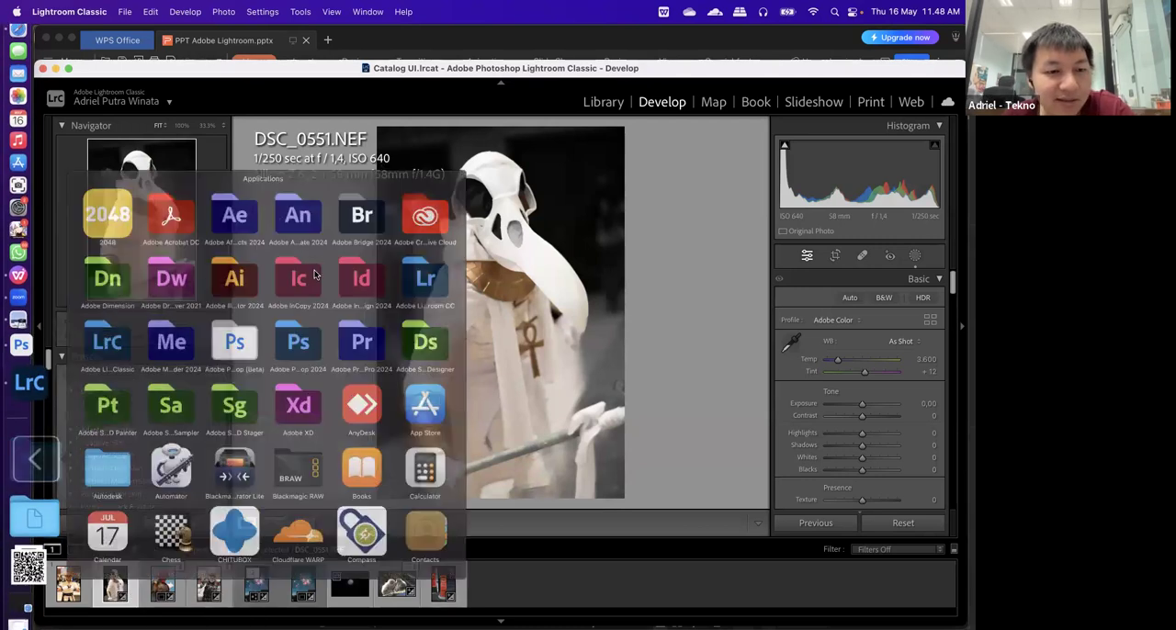
click(141, 477)
click(140, 477)
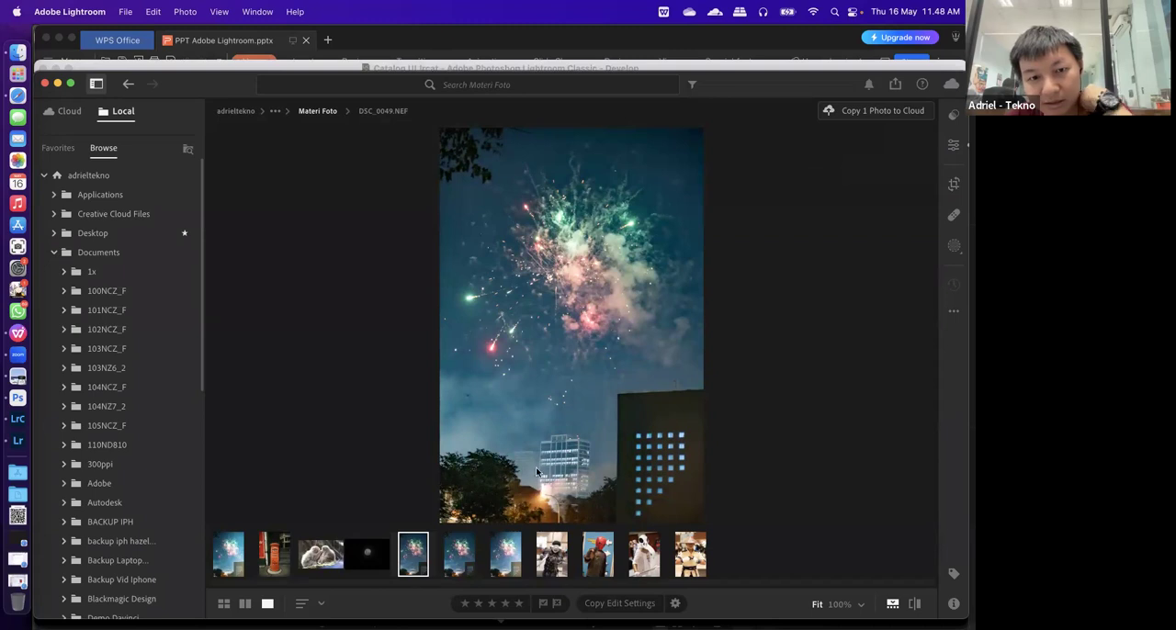
Show the edit controls for the fireworks photo DSC_0049.NEF and expand its Detail settings to view the noise reduction options
click(953, 146)
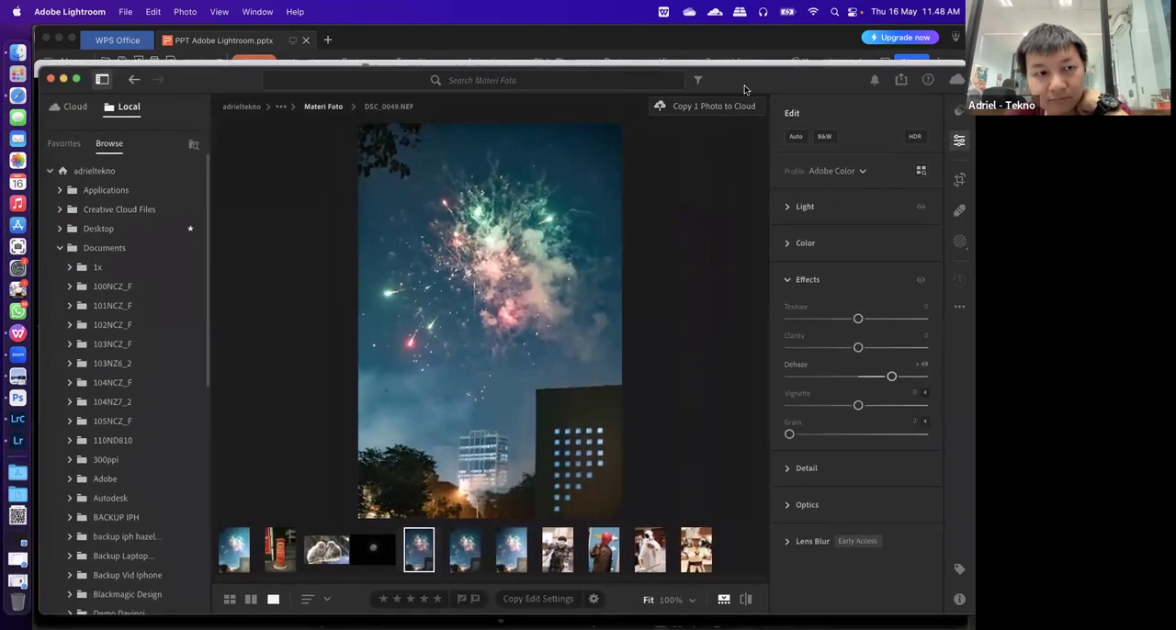
drag(745, 88, 734, 84)
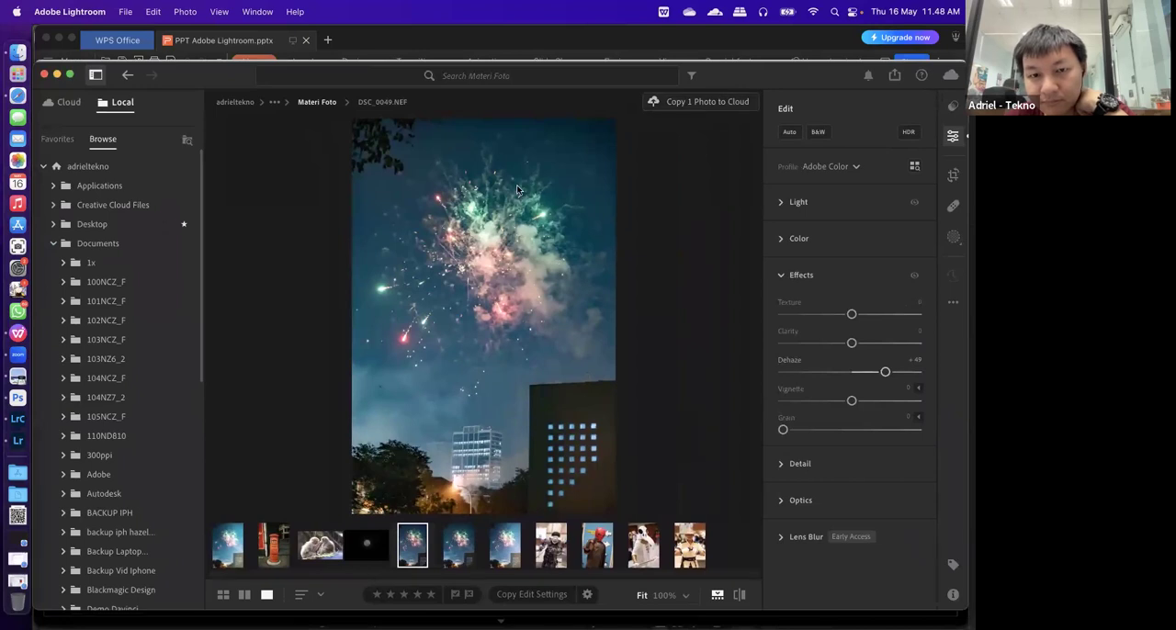
click(838, 474)
scroll(850, 514, down, 2)
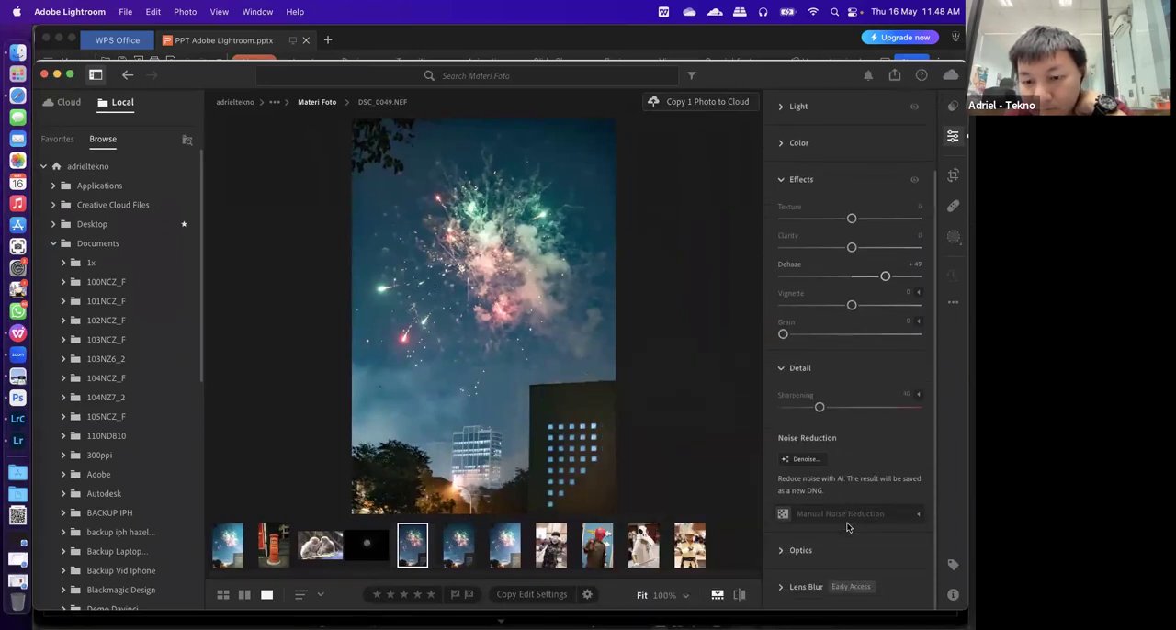
Open the Enhance preview for the fireworks photo DSC_0049.NEF
right_click(409, 543)
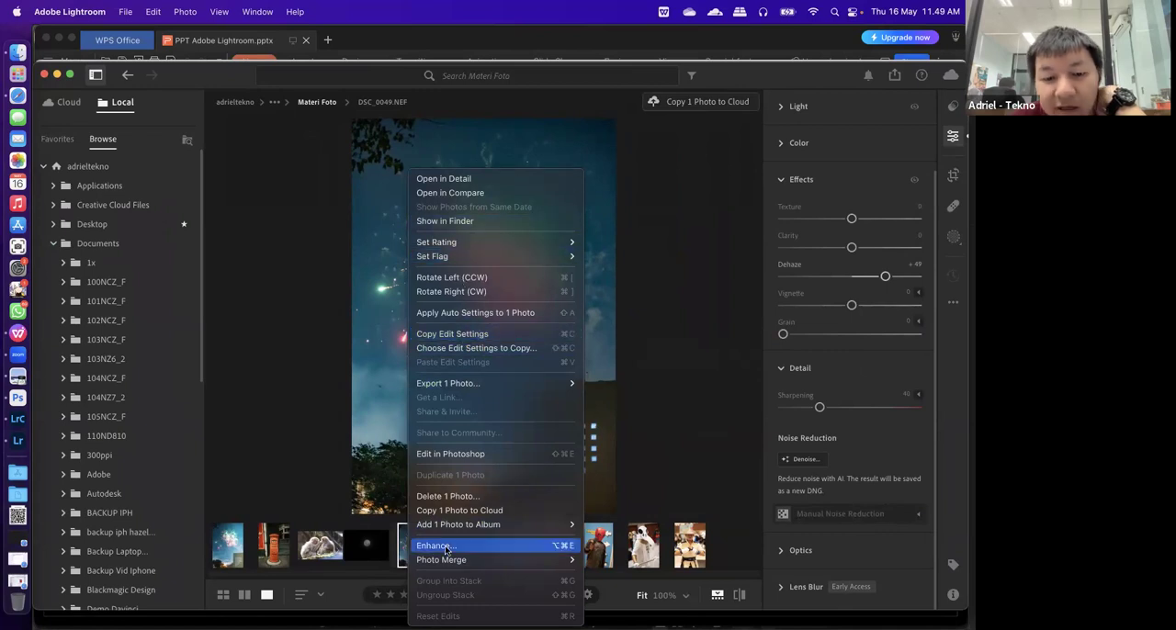
click(619, 558)
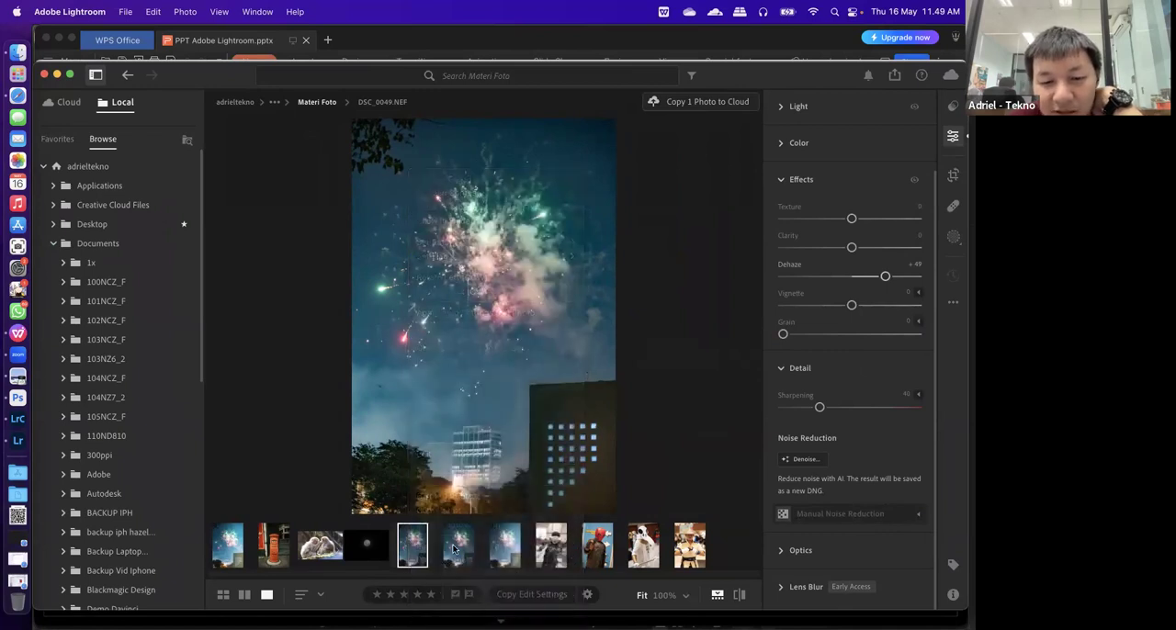
right_click(425, 548)
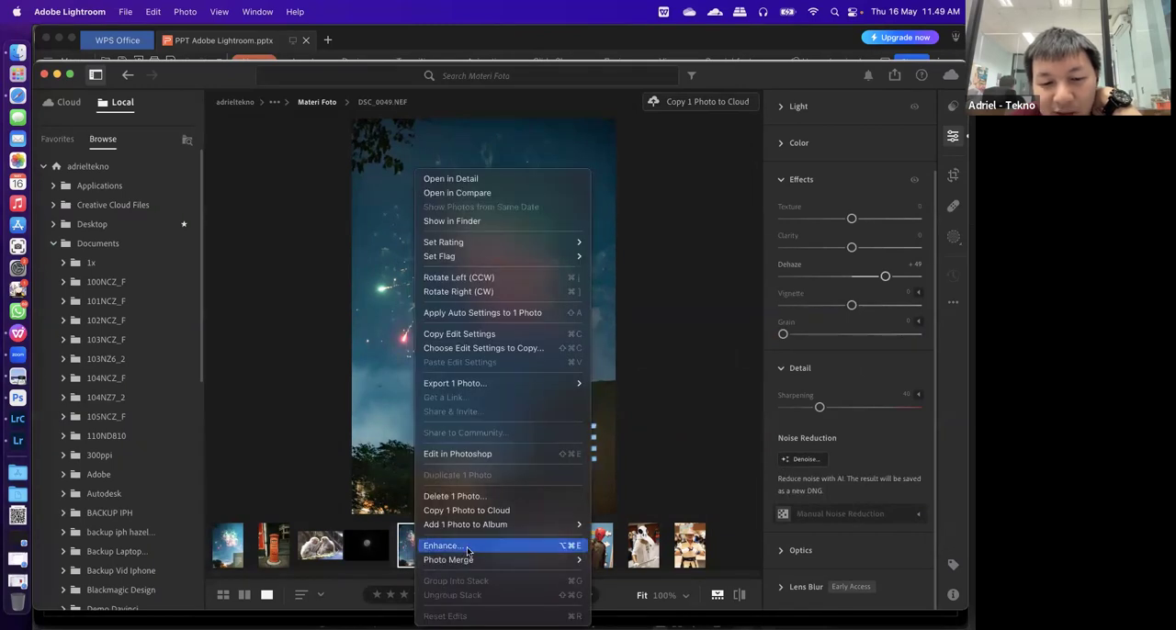
click(469, 548)
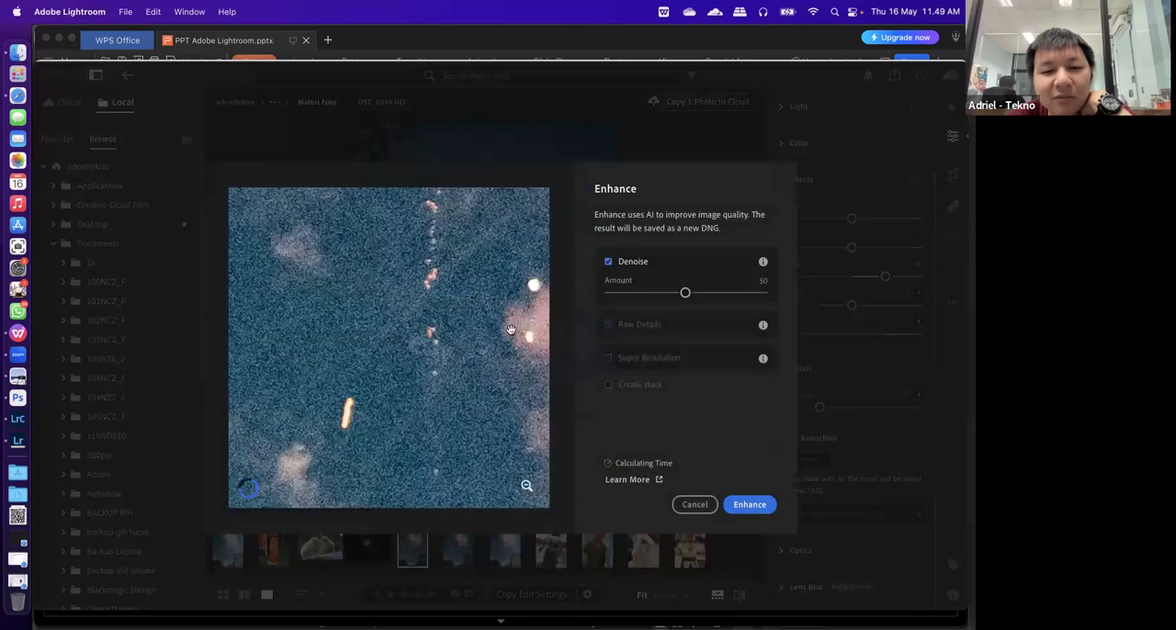
Preview DSC_0049.NEF with Denoise off and Super Resolution on, and close the Enhance preview without applying it
click(624, 262)
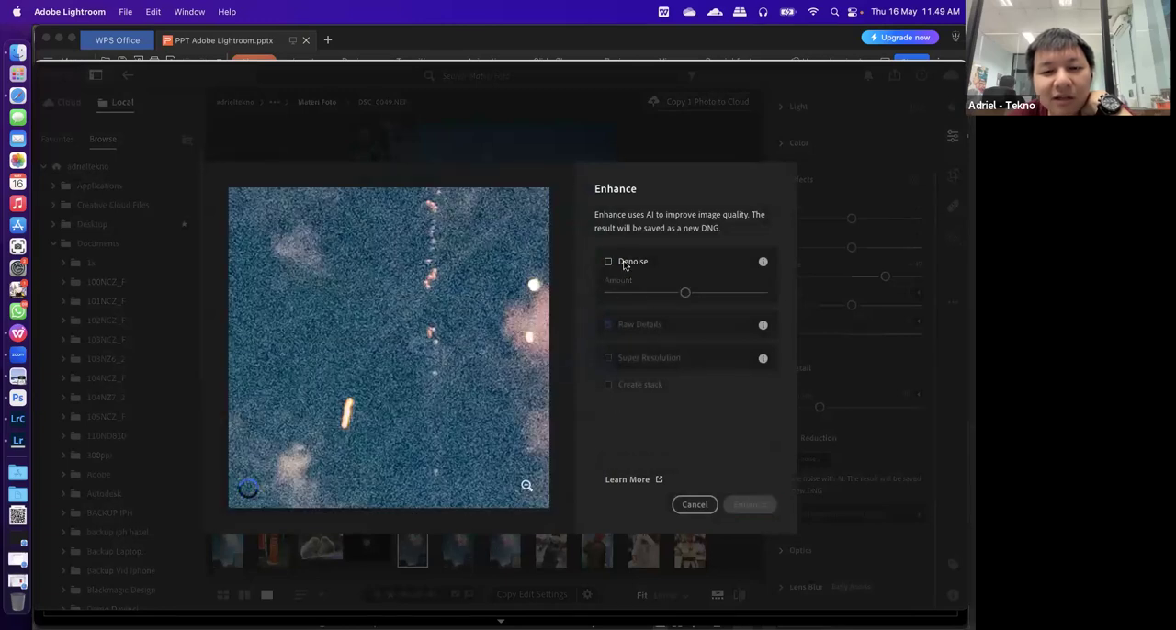
click(608, 357)
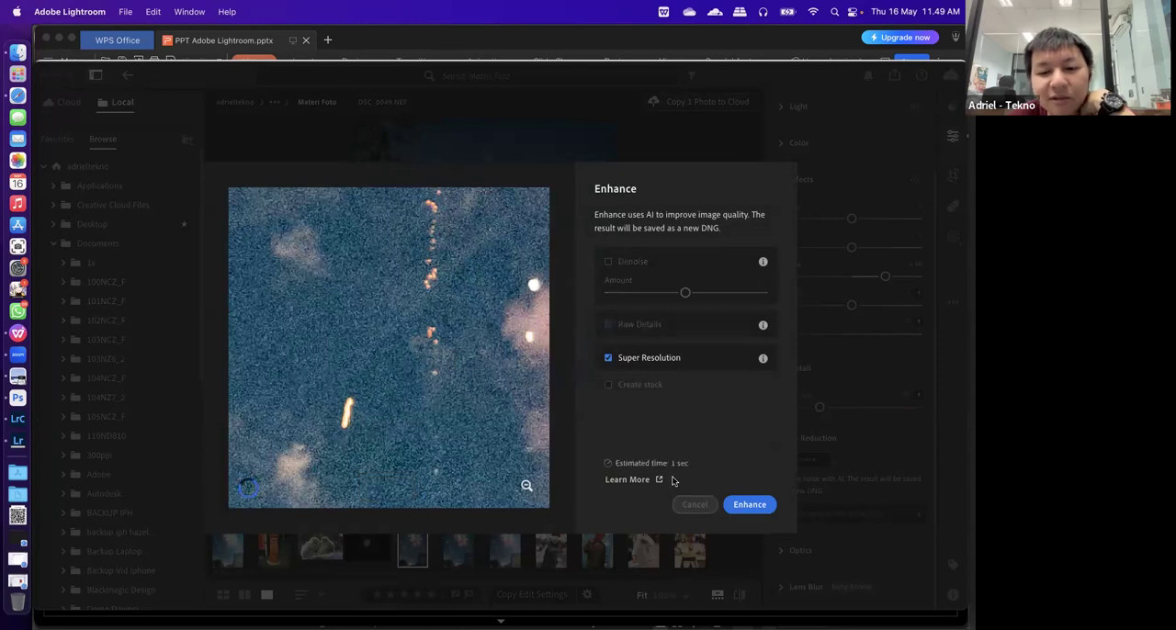
click(694, 502)
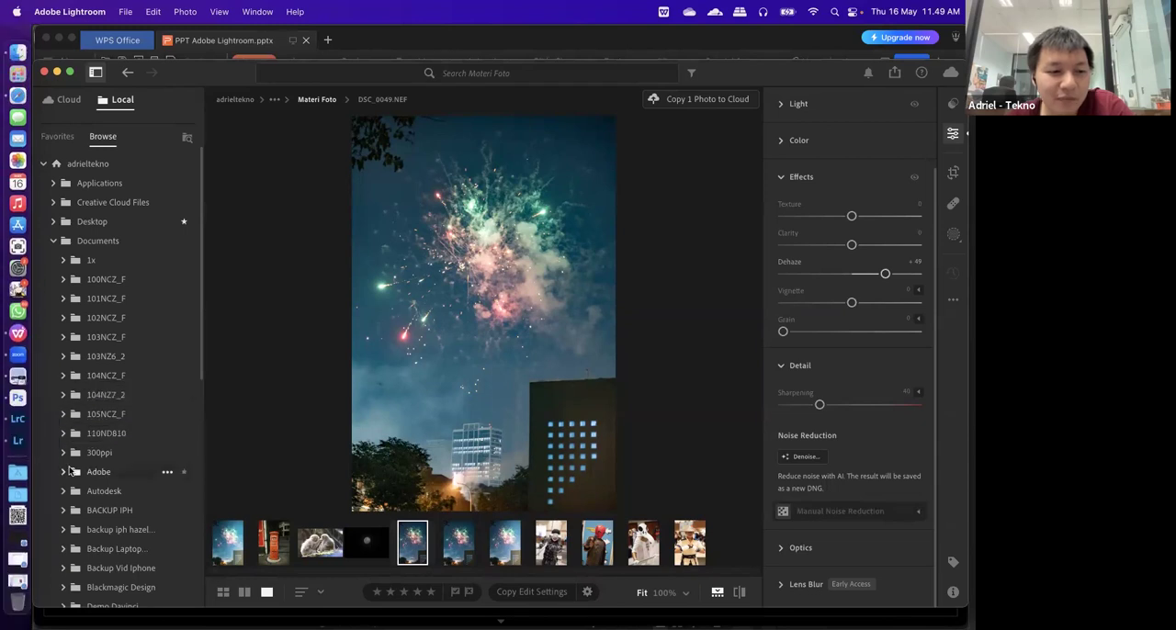
Switch to WPS Office and show the Feedback Form slide of the PPT Adobe Lightroom.pptx presentation
click(28, 361)
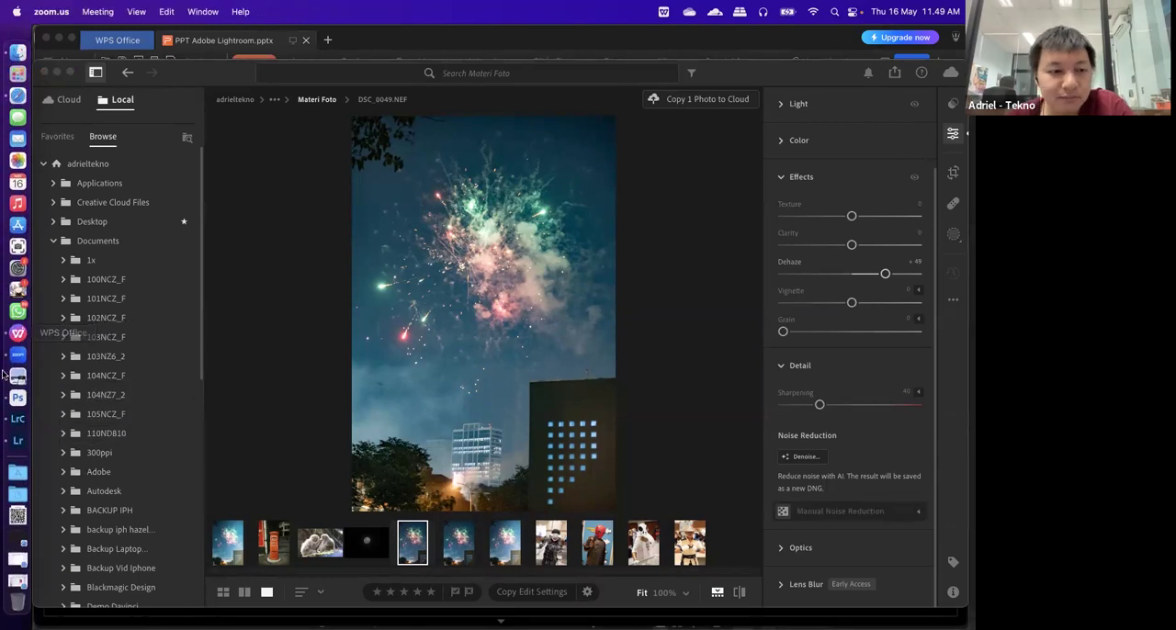
click(37, 336)
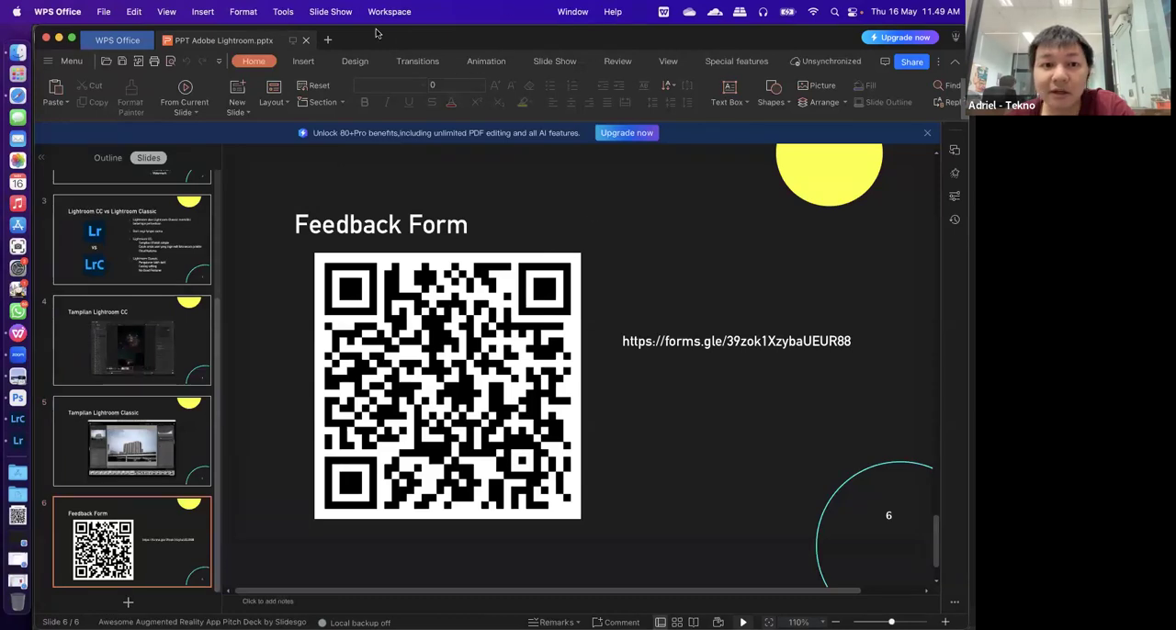
click(413, 53)
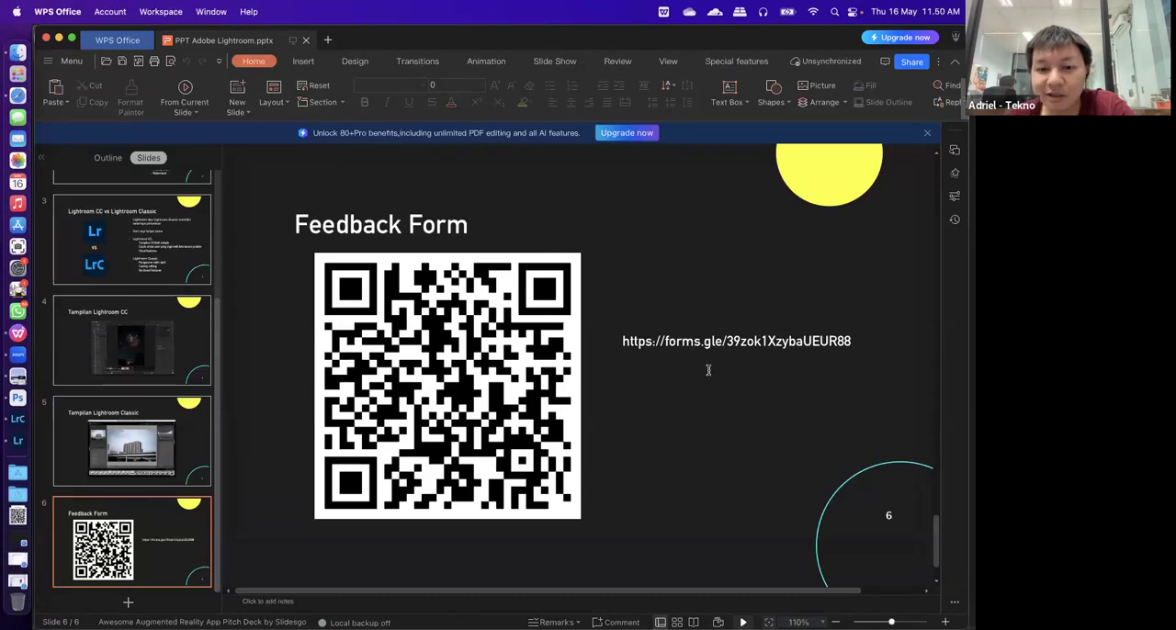